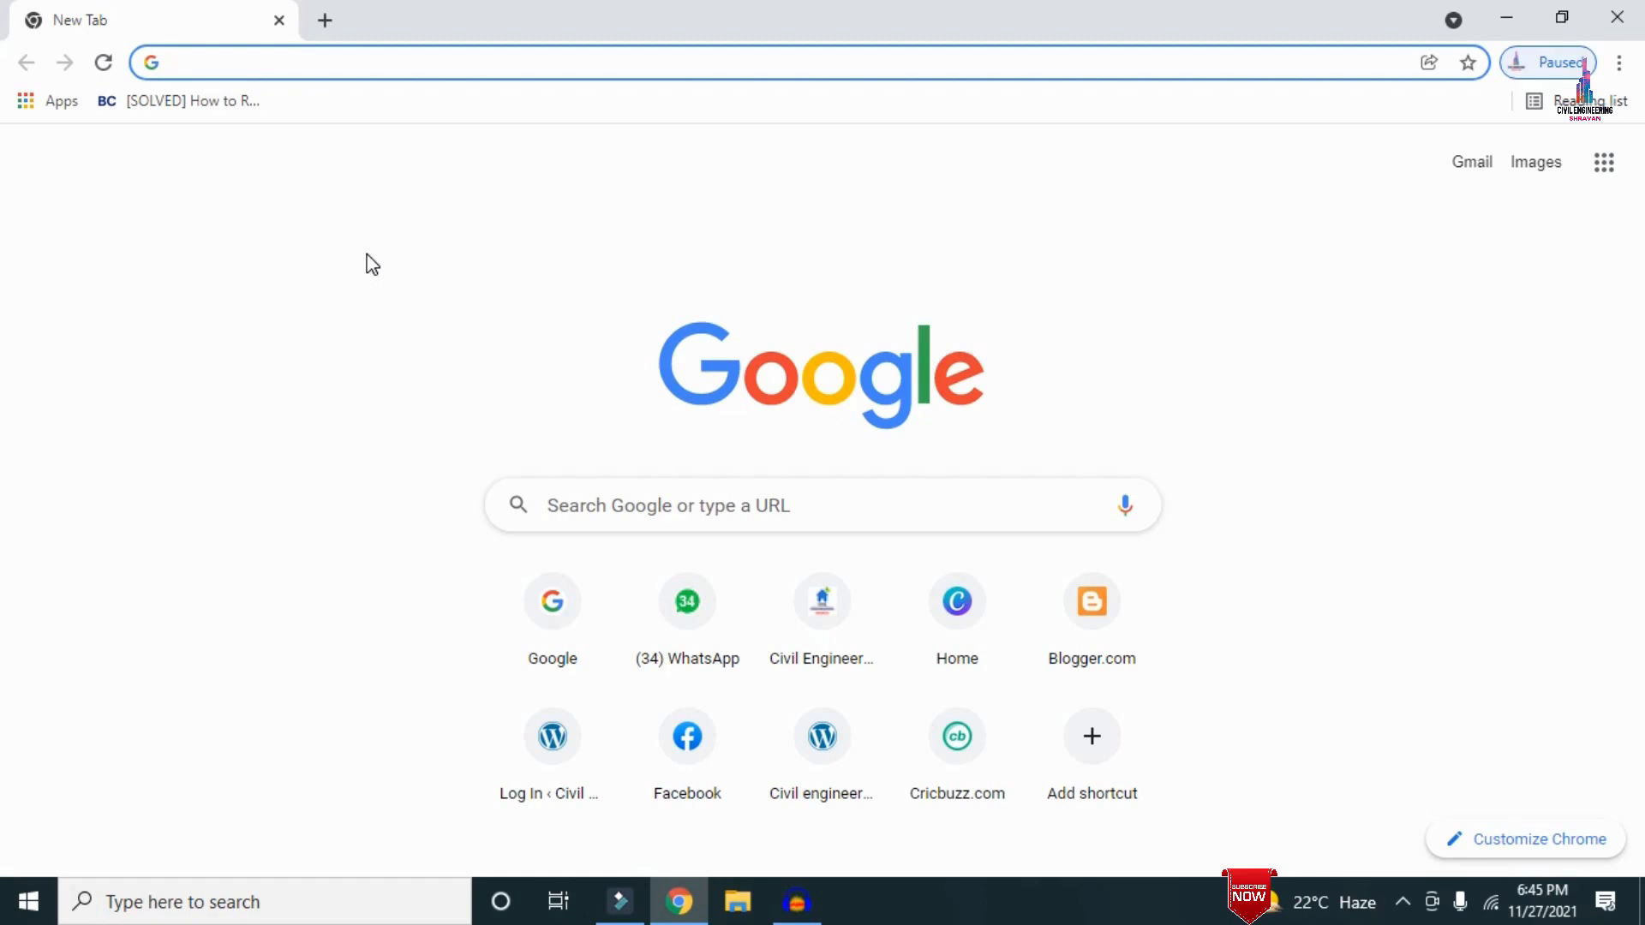
- Open civilbasics123.com and look through the articles on its home page
text(http://civilbasics123.com/)
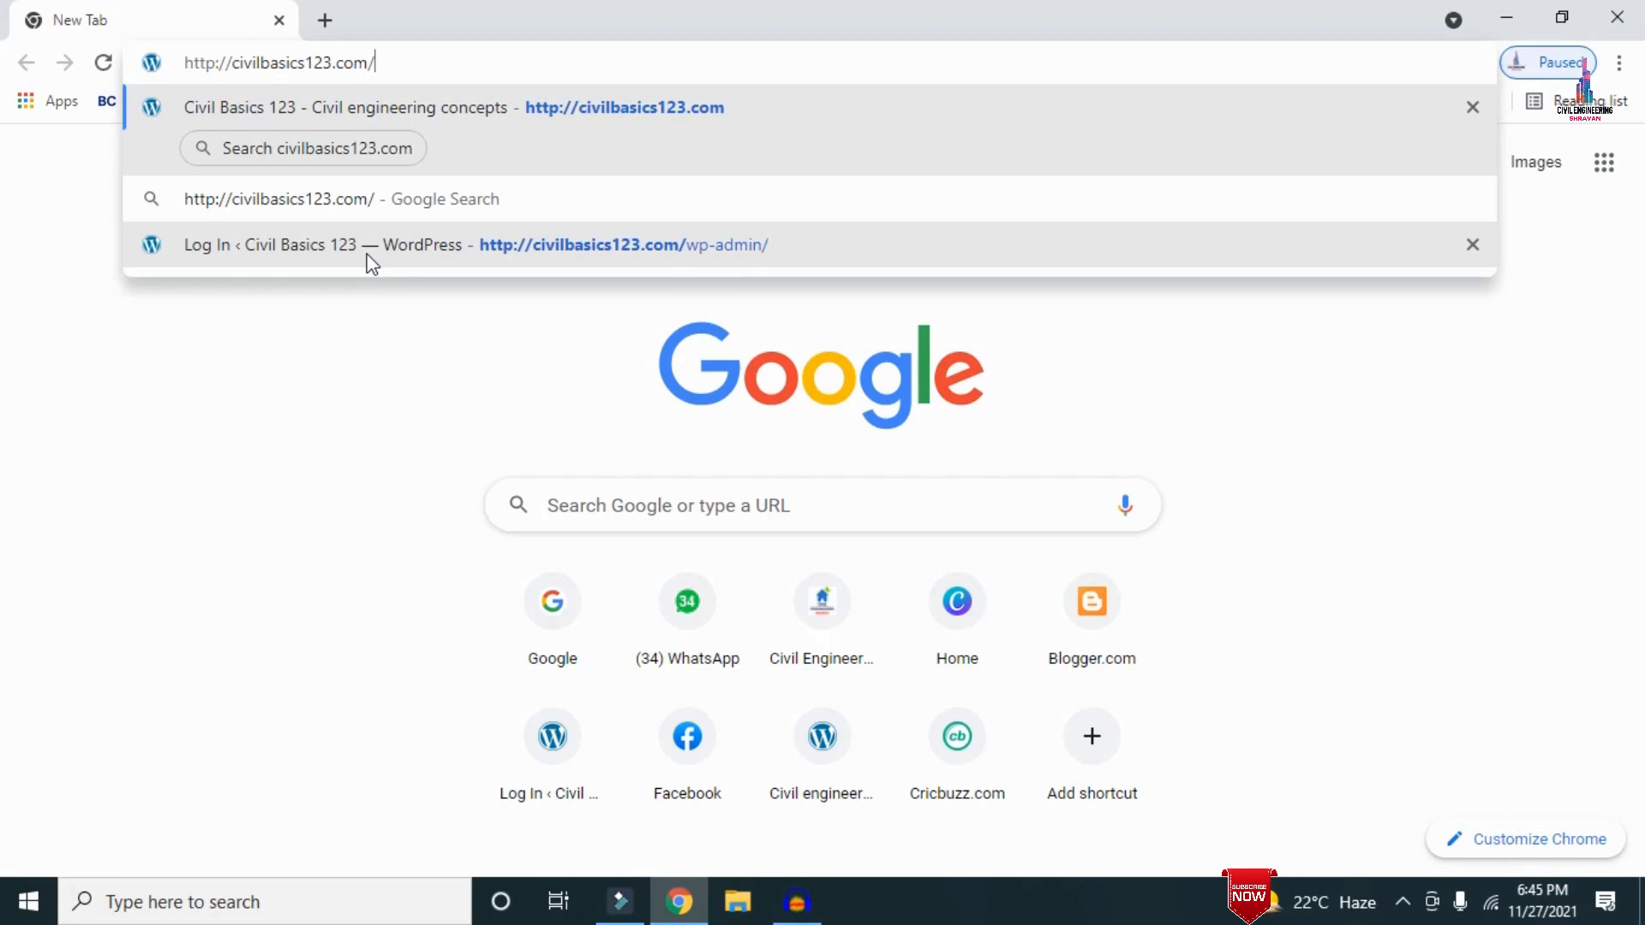
key(Return)
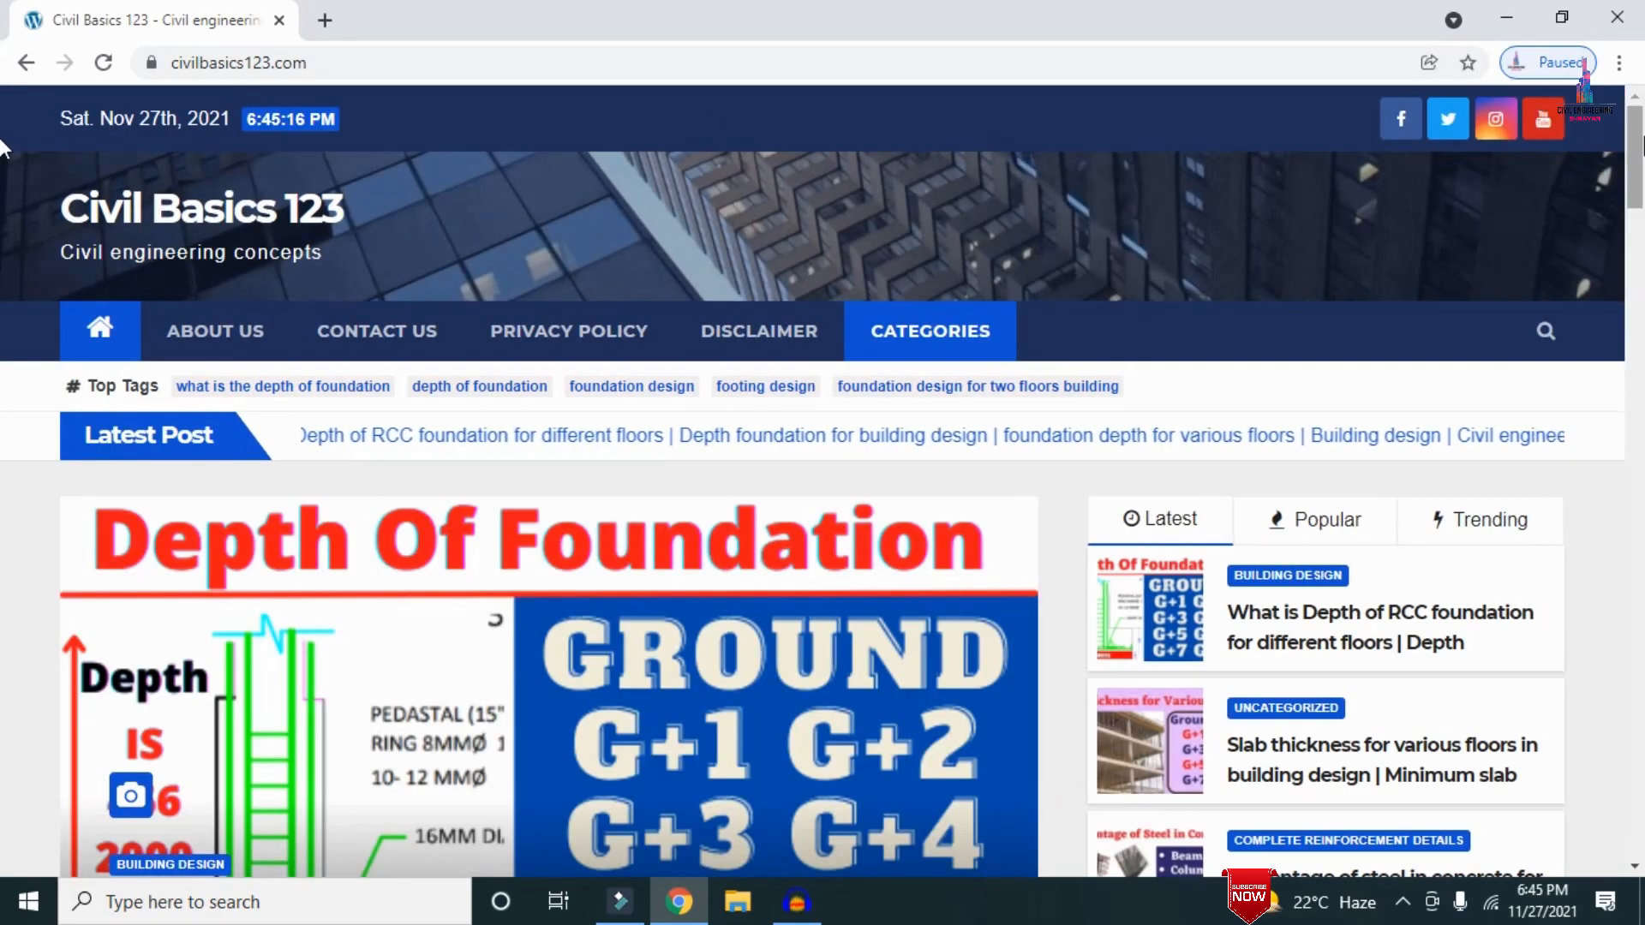
scroll(3, 172, down, 5)
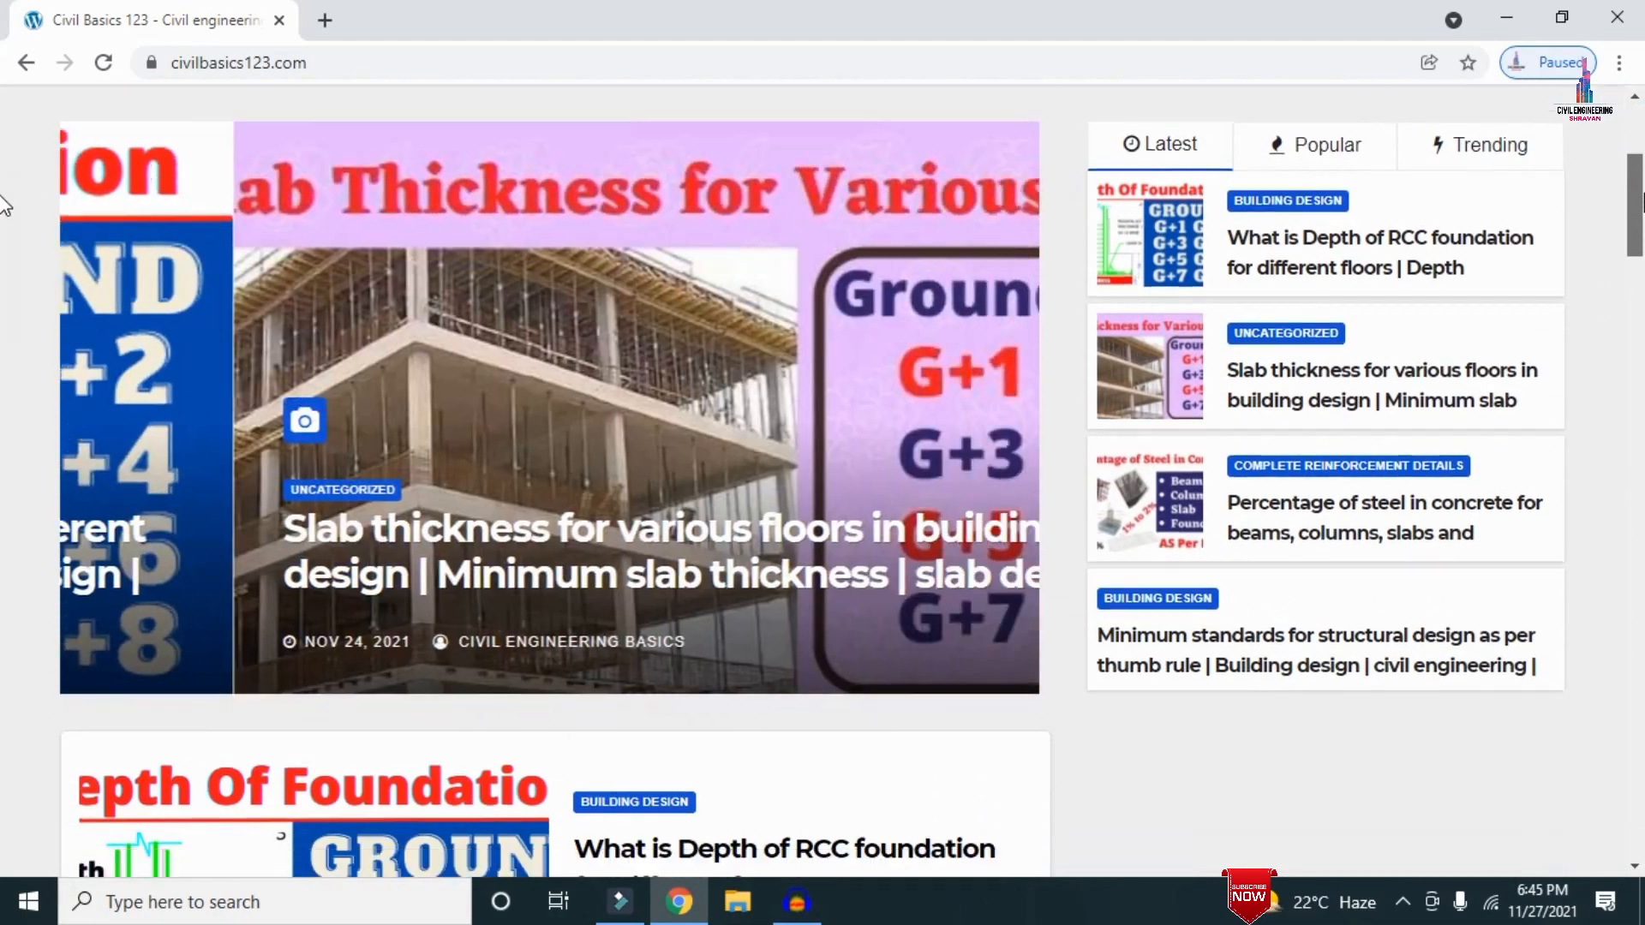
scroll(3, 205, down, 7)
scroll(3, 273, up, 12)
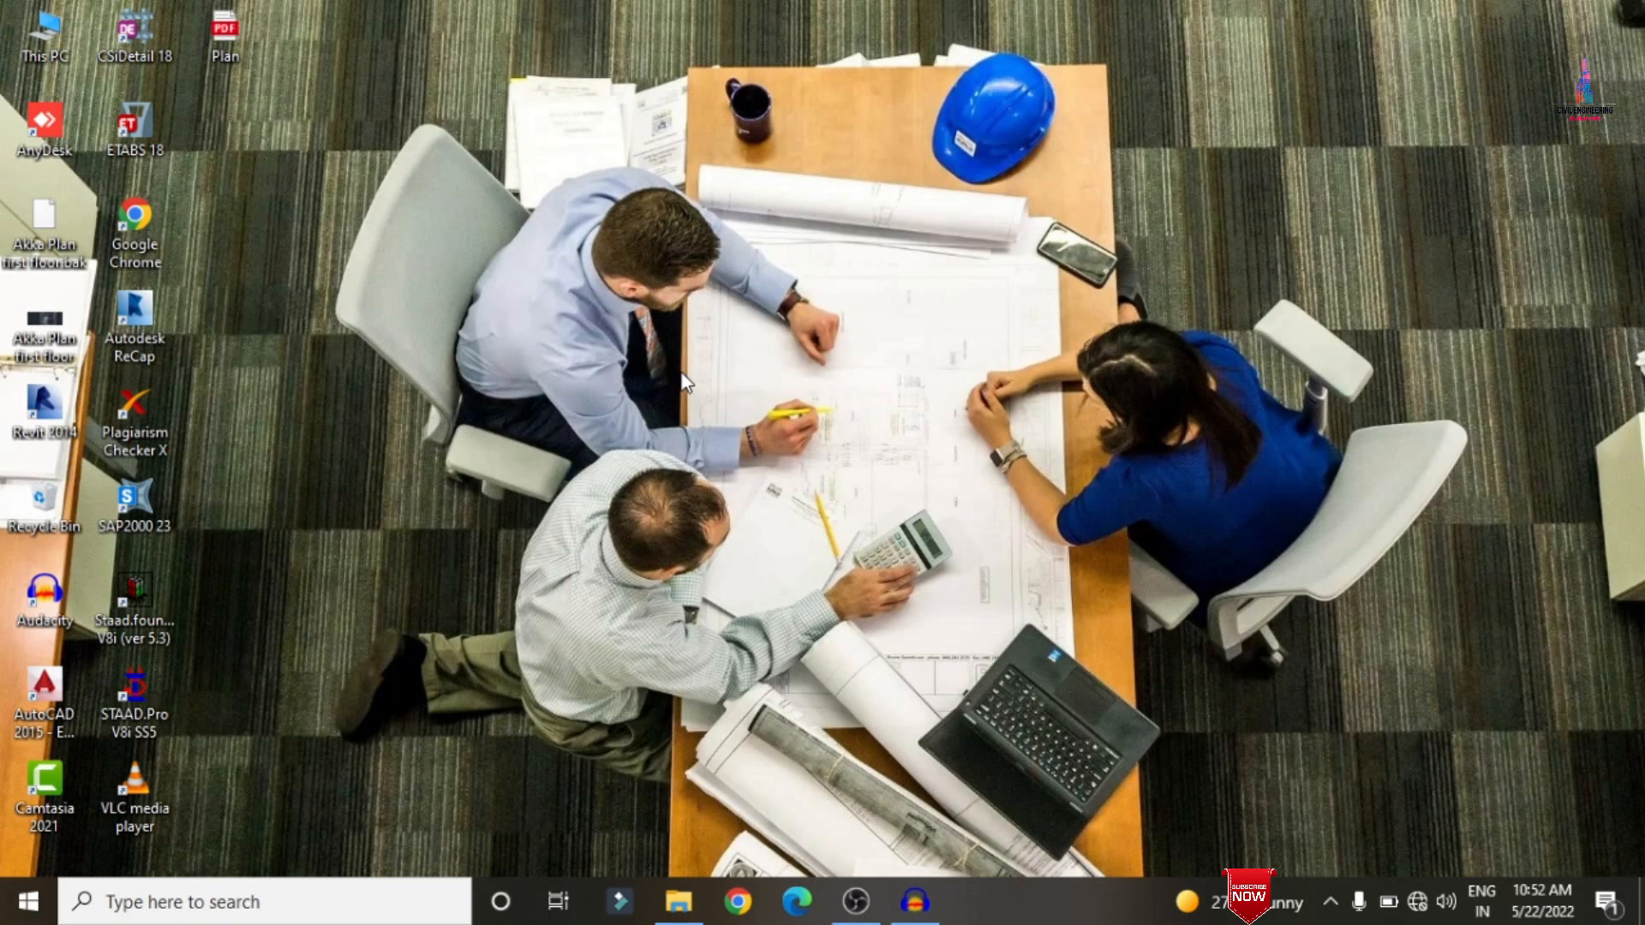
- View the floor plan in the desktop's Plan PDF, and start a new model in ETABS 18
double_click(226, 34)
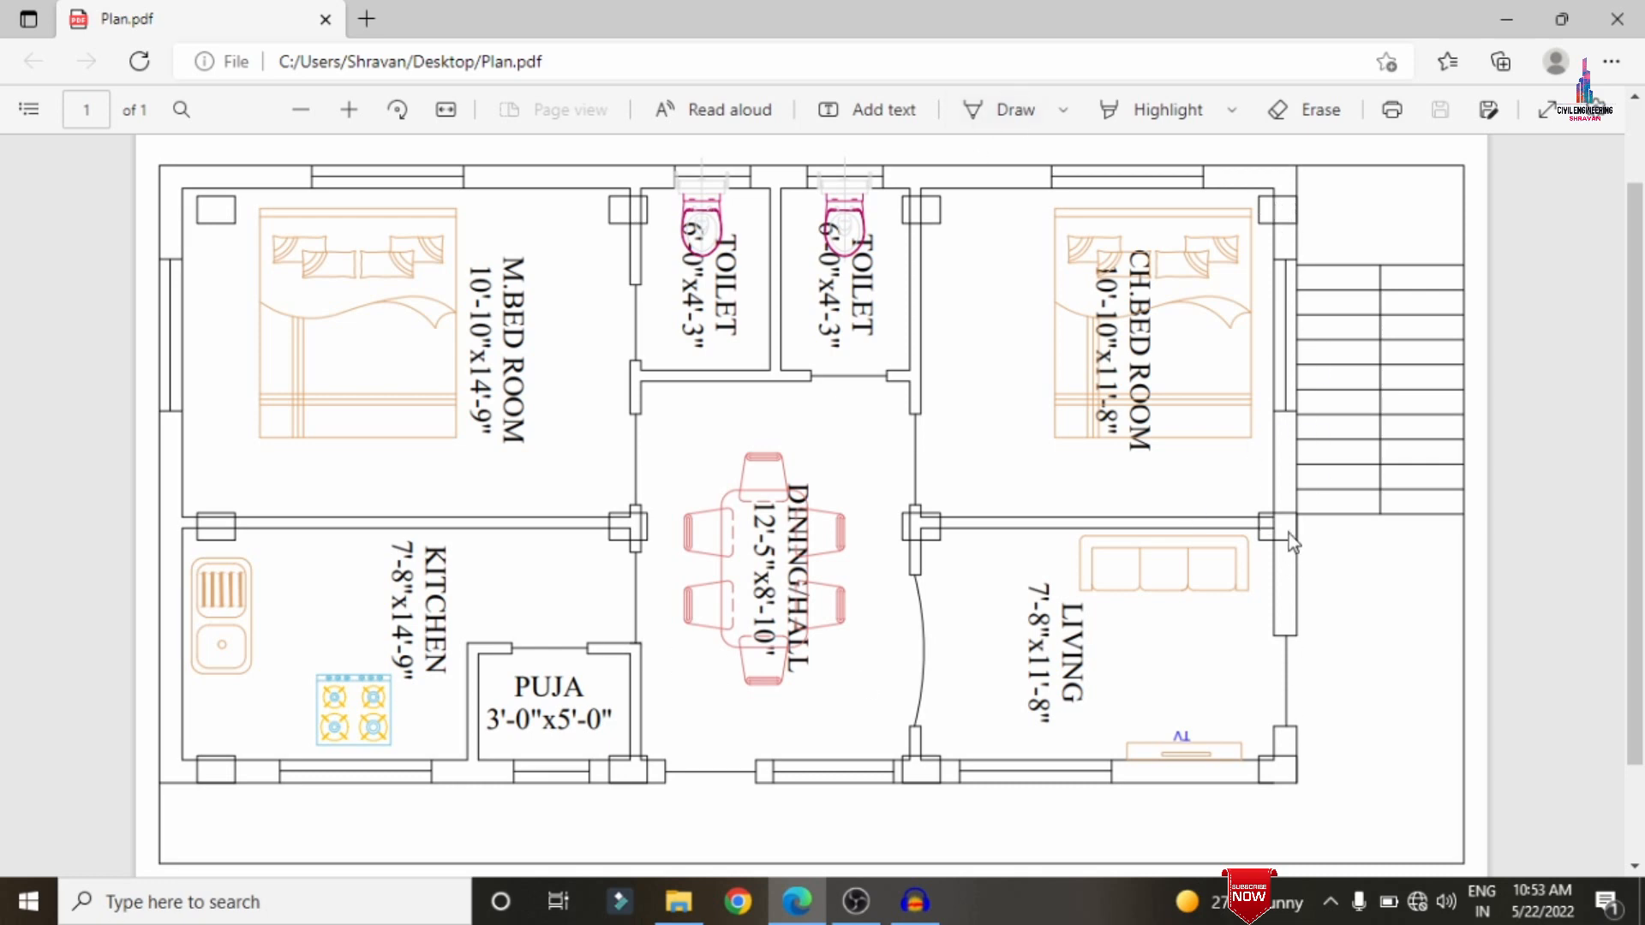
click(1506, 19)
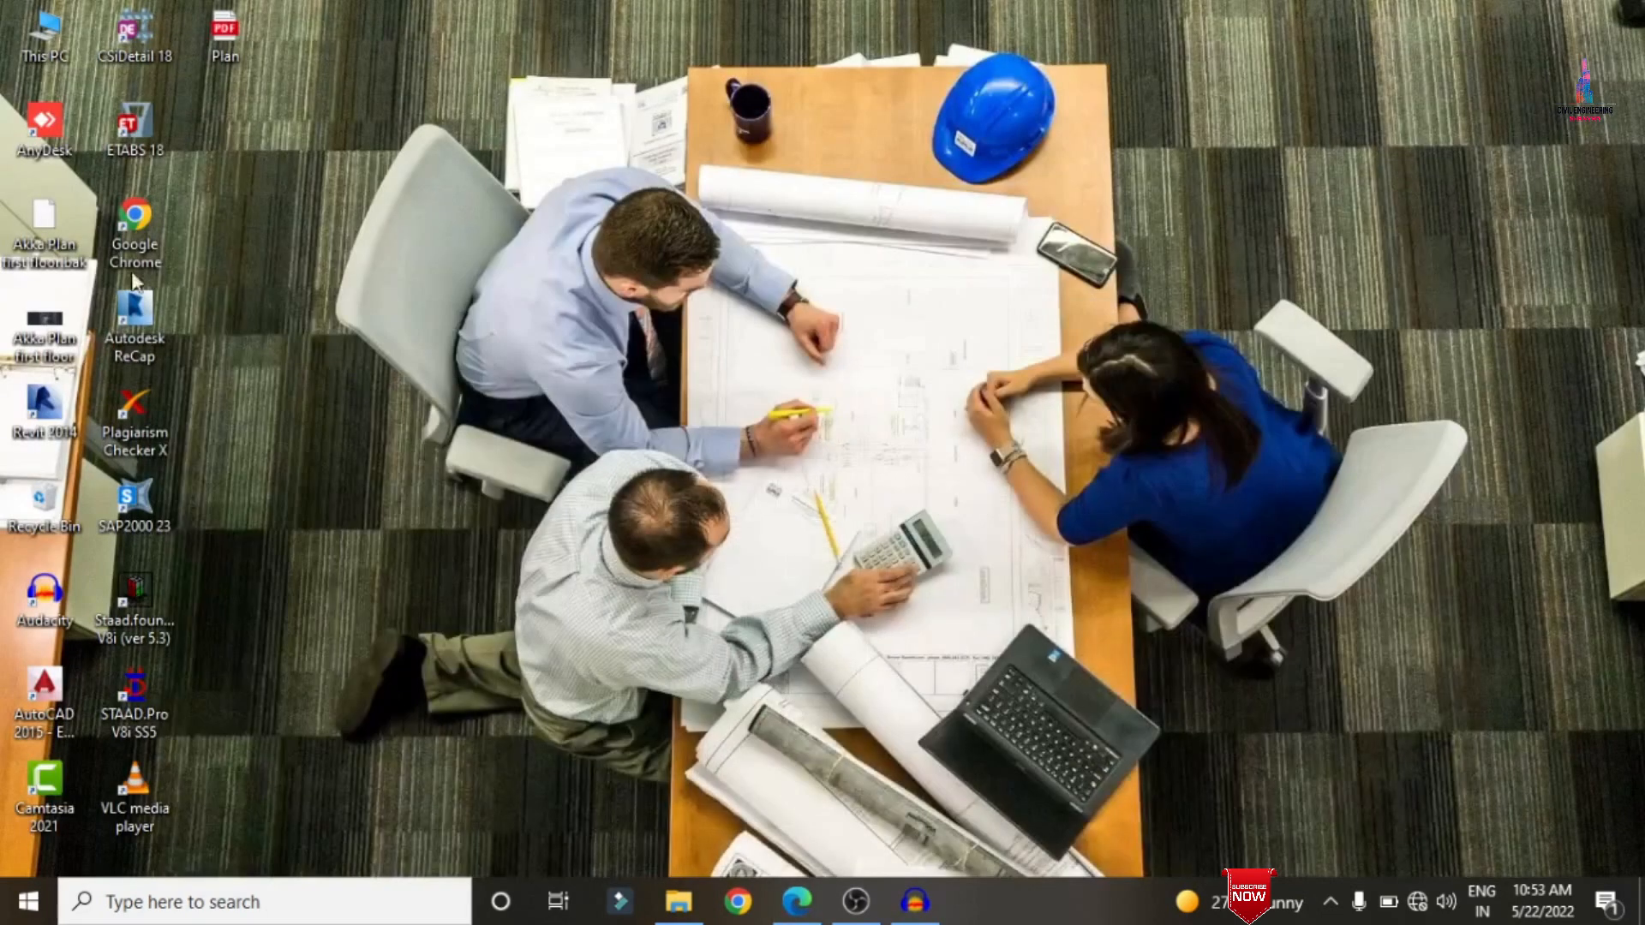
double_click(138, 121)
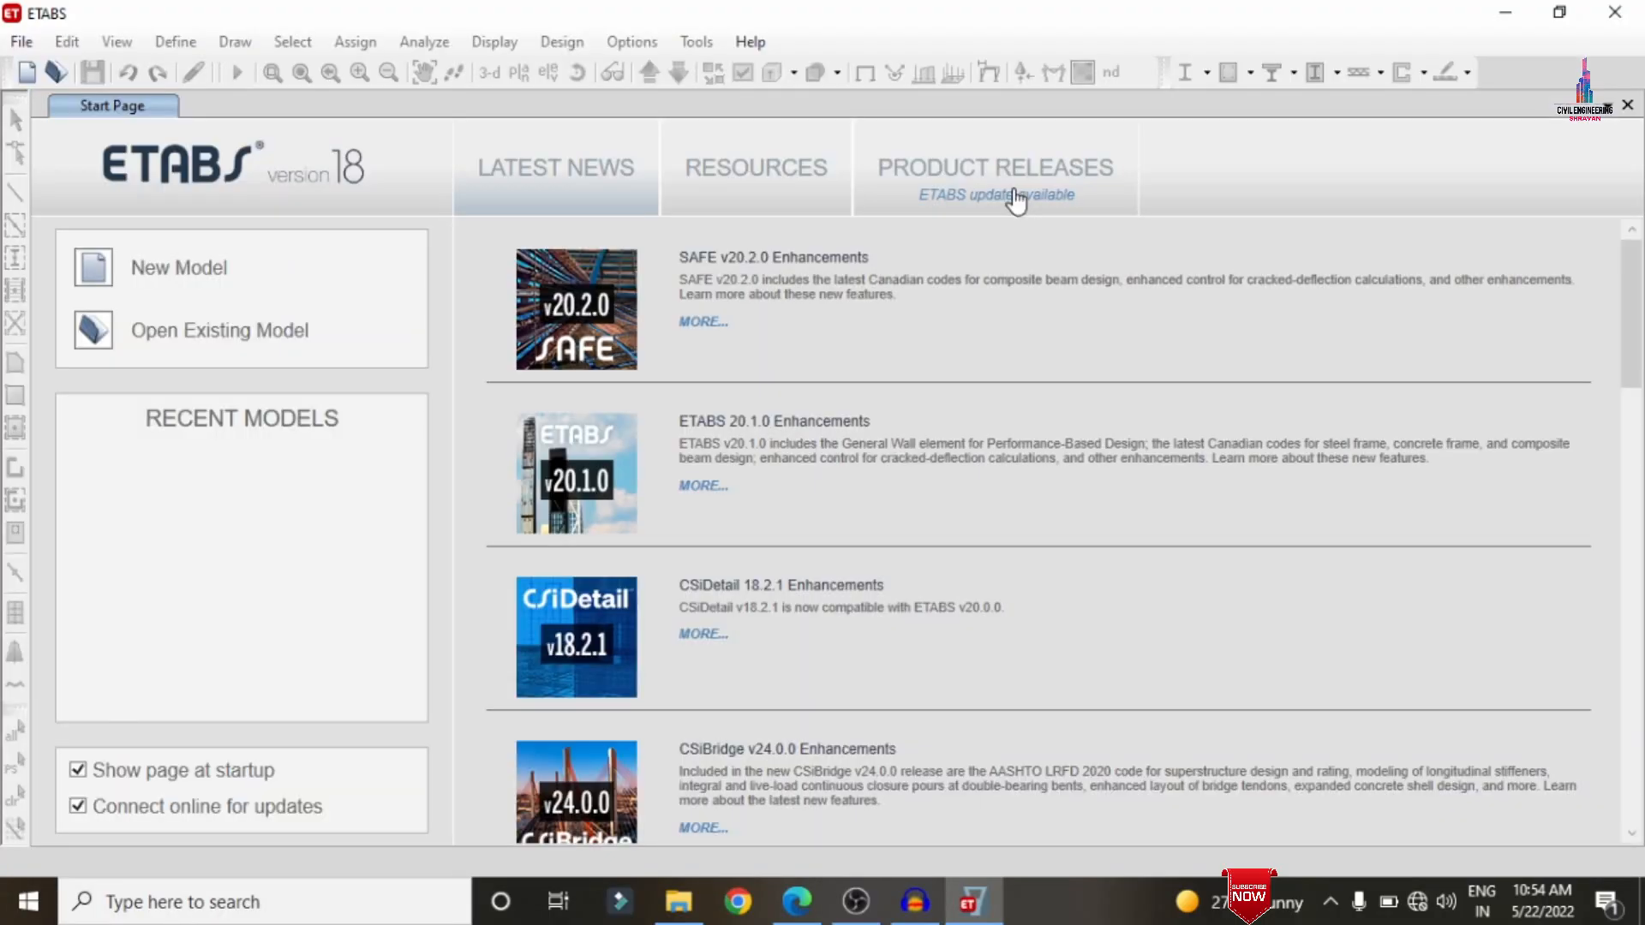
click(21, 41)
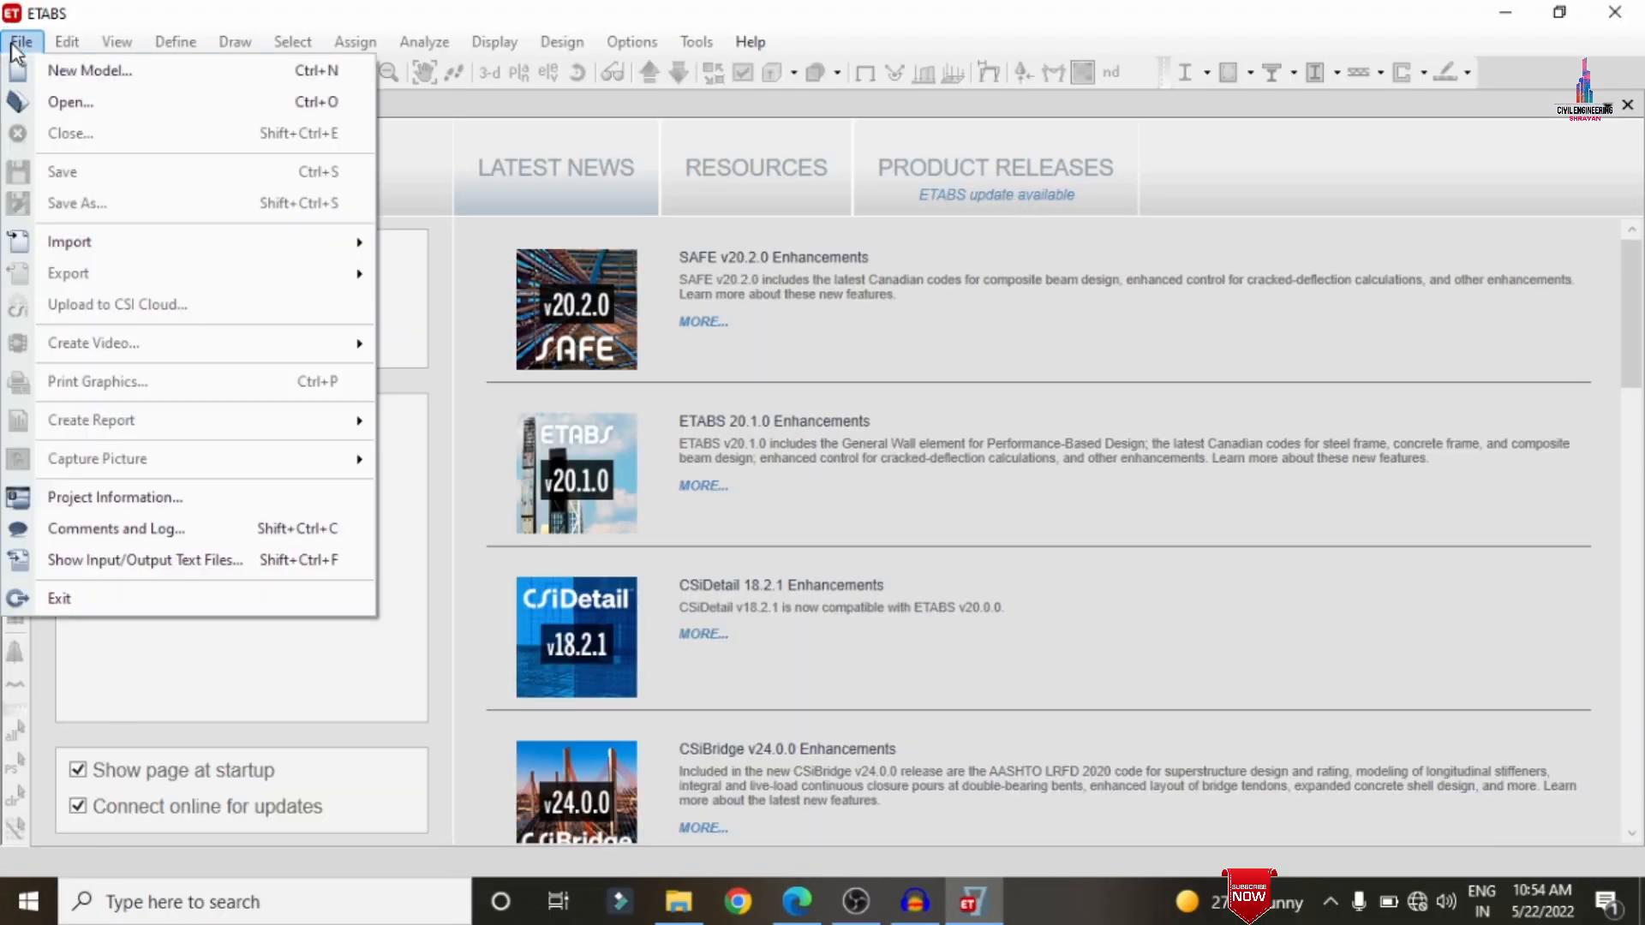
click(68, 75)
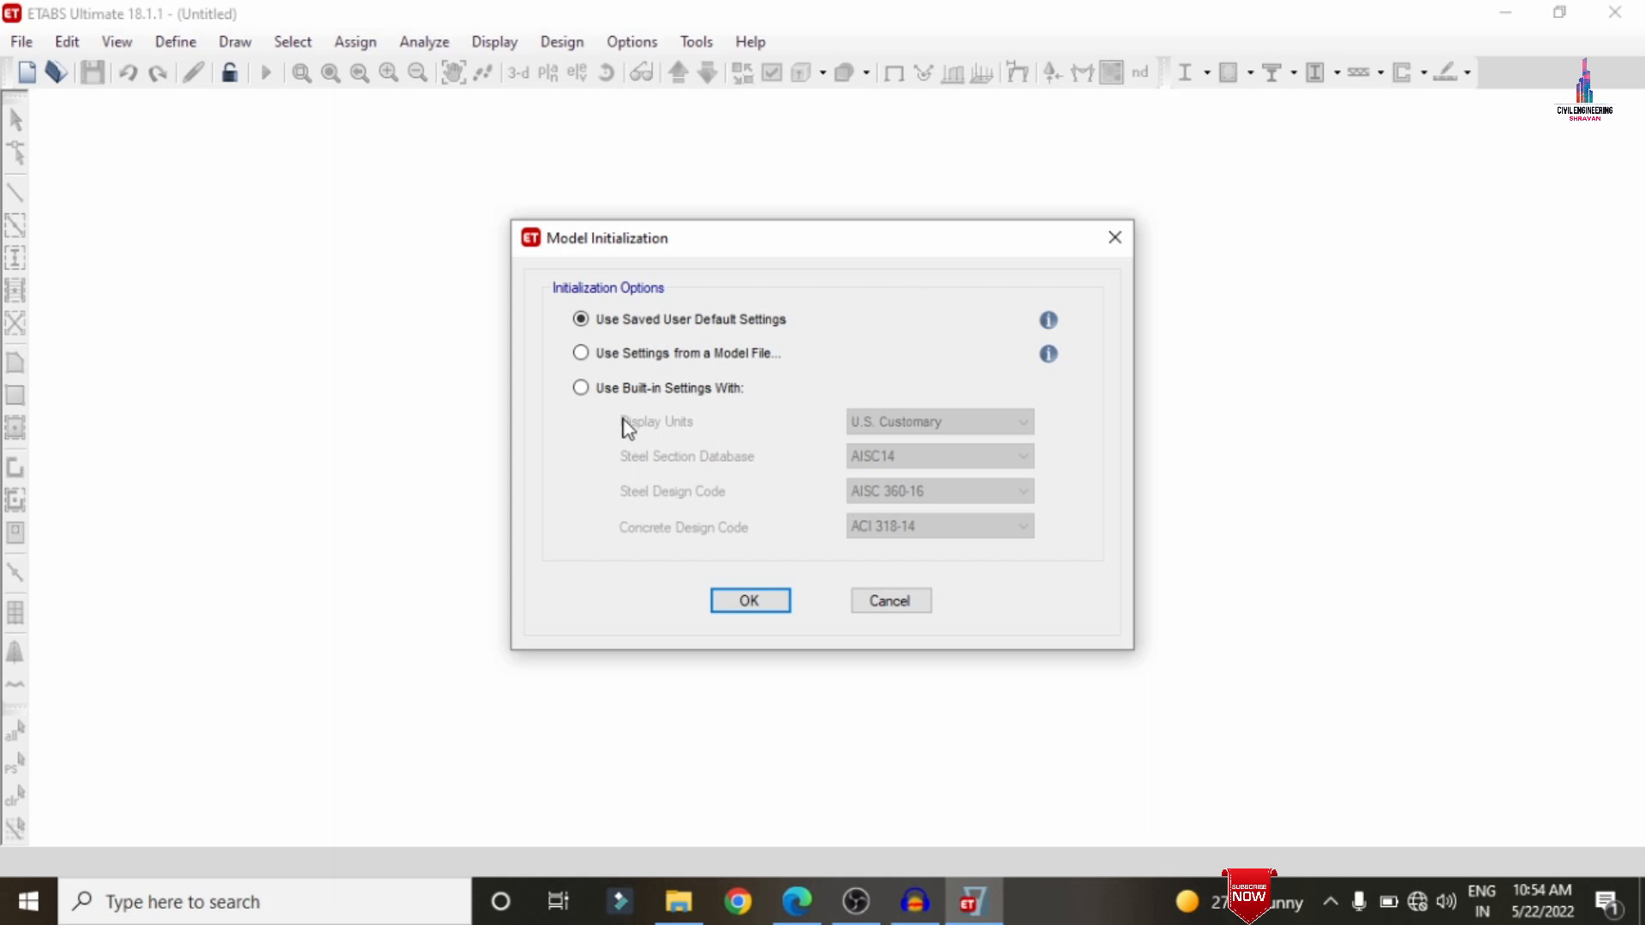
- Initialize the model with built-in settings: Metric SI units, Indian steel sections, IS 800:2007 steel code and IS 456:2000 concrete code
click(638, 393)
click(942, 423)
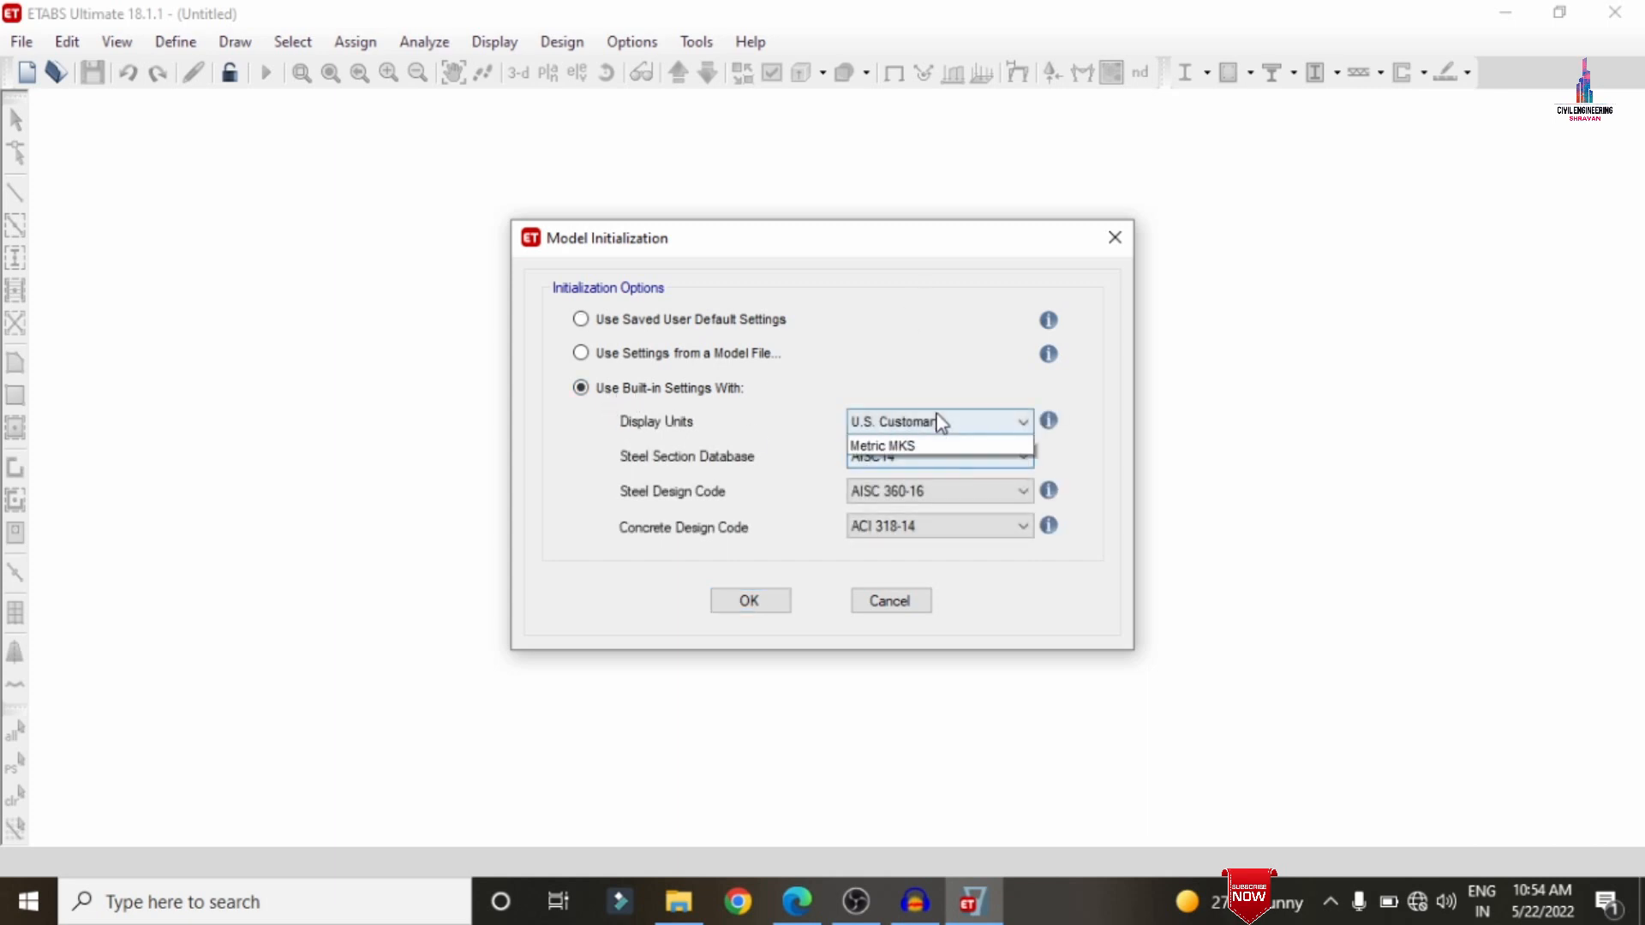
click(893, 465)
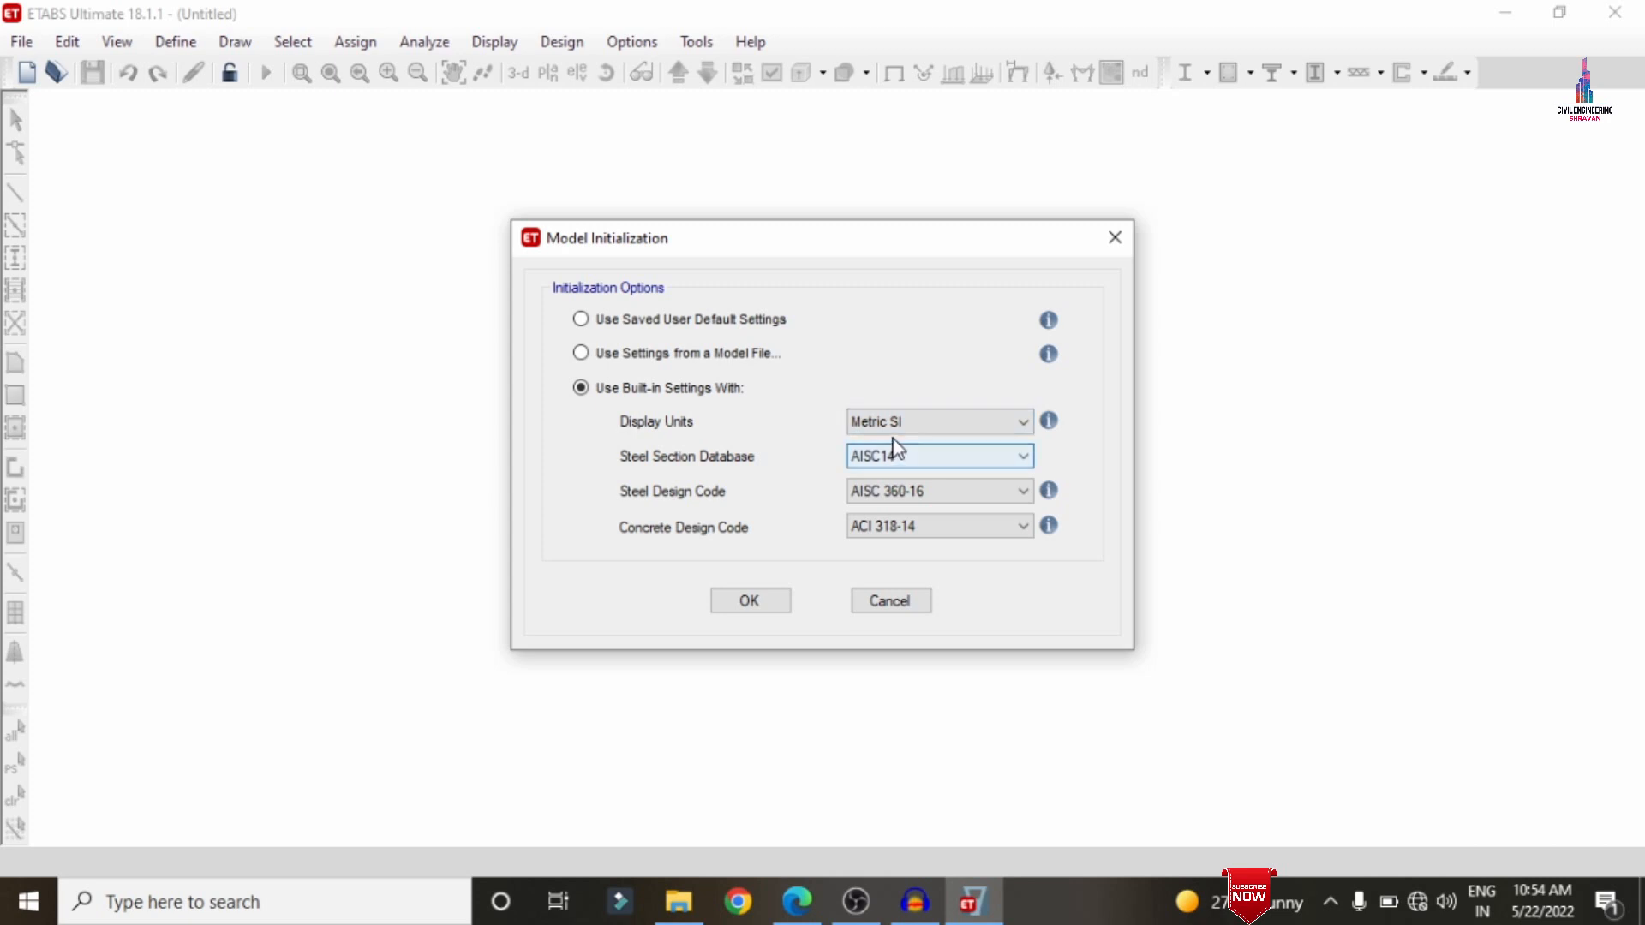
click(893, 449)
key(i)
key(Return)
click(888, 493)
key(i)
key(Return)
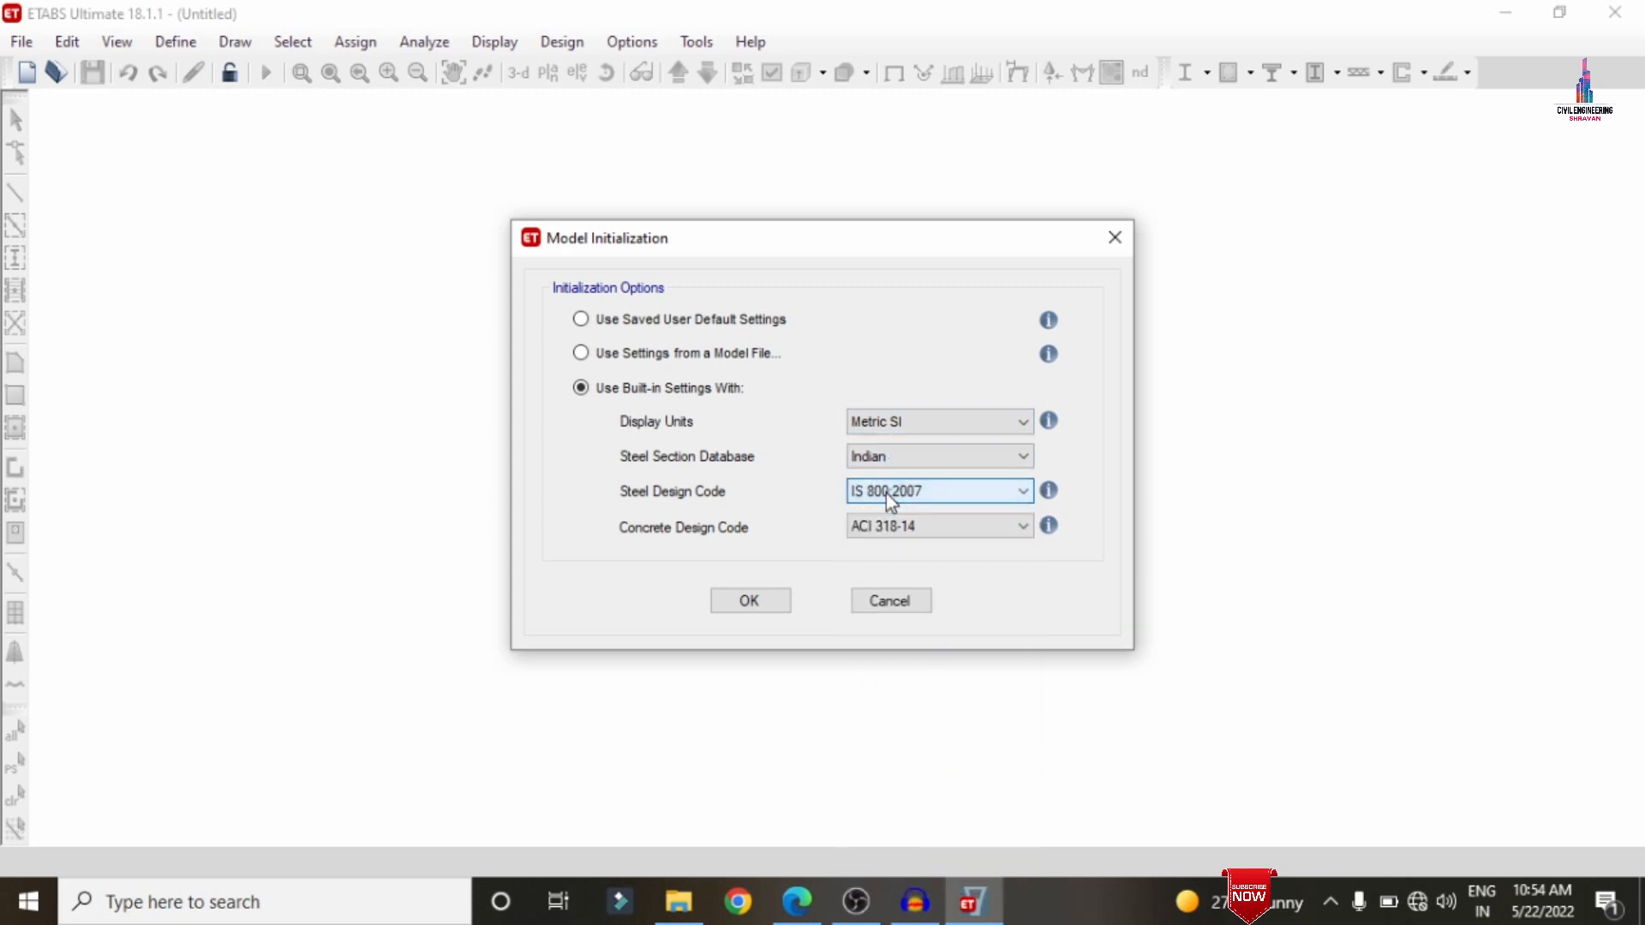
click(885, 524)
key(i)
key(Return)
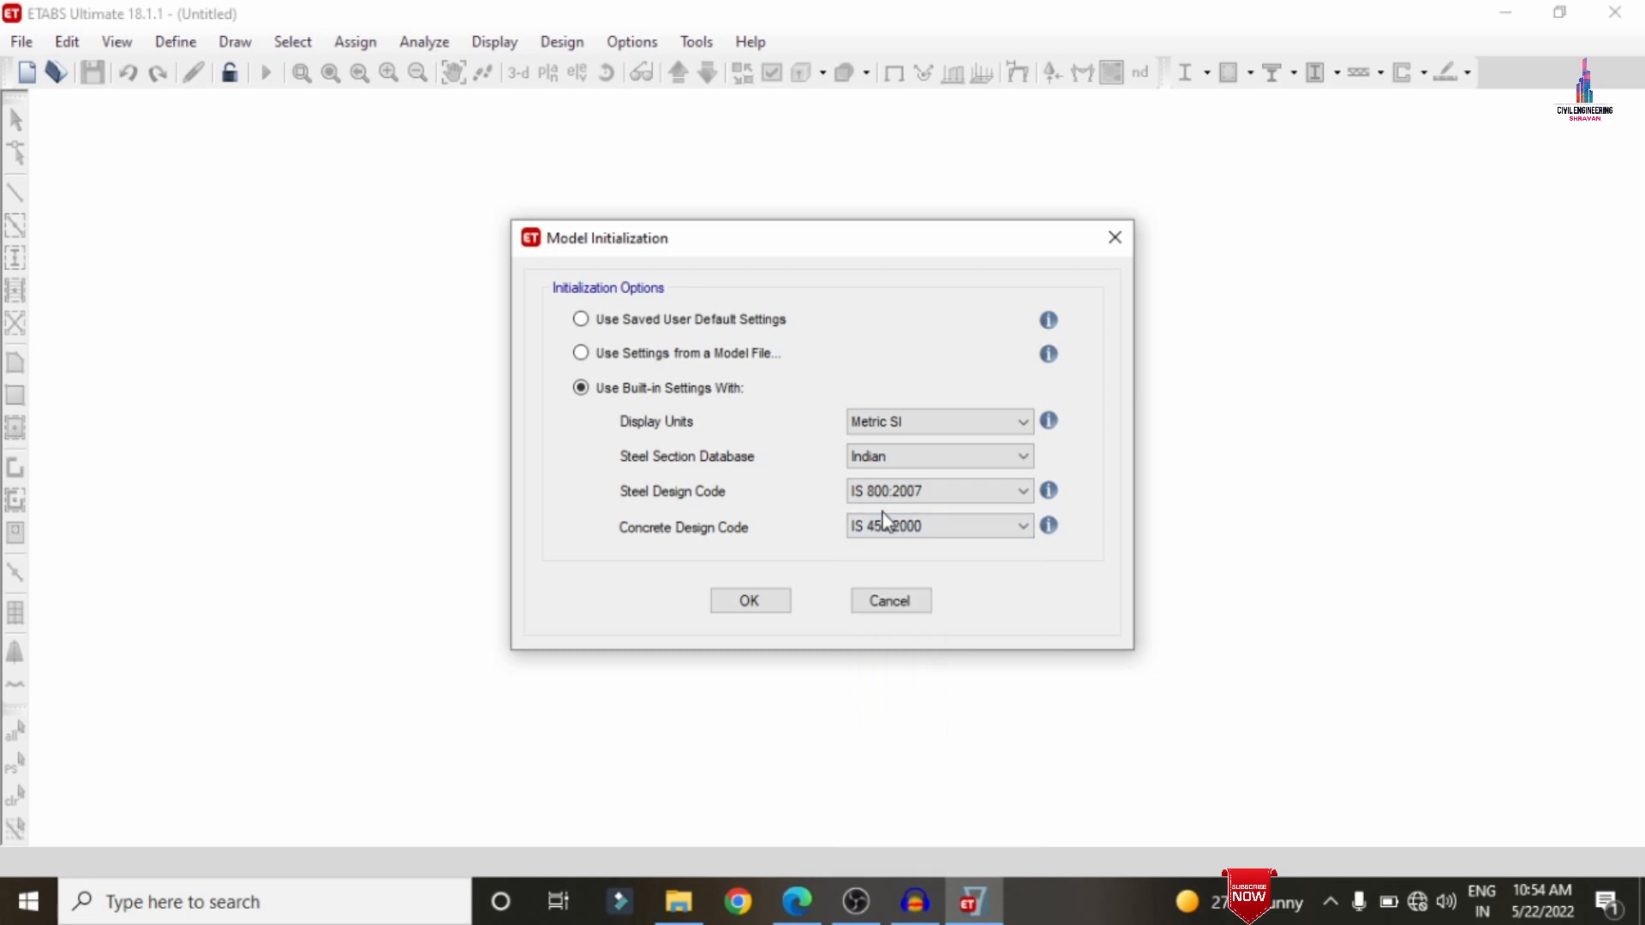
click(743, 605)
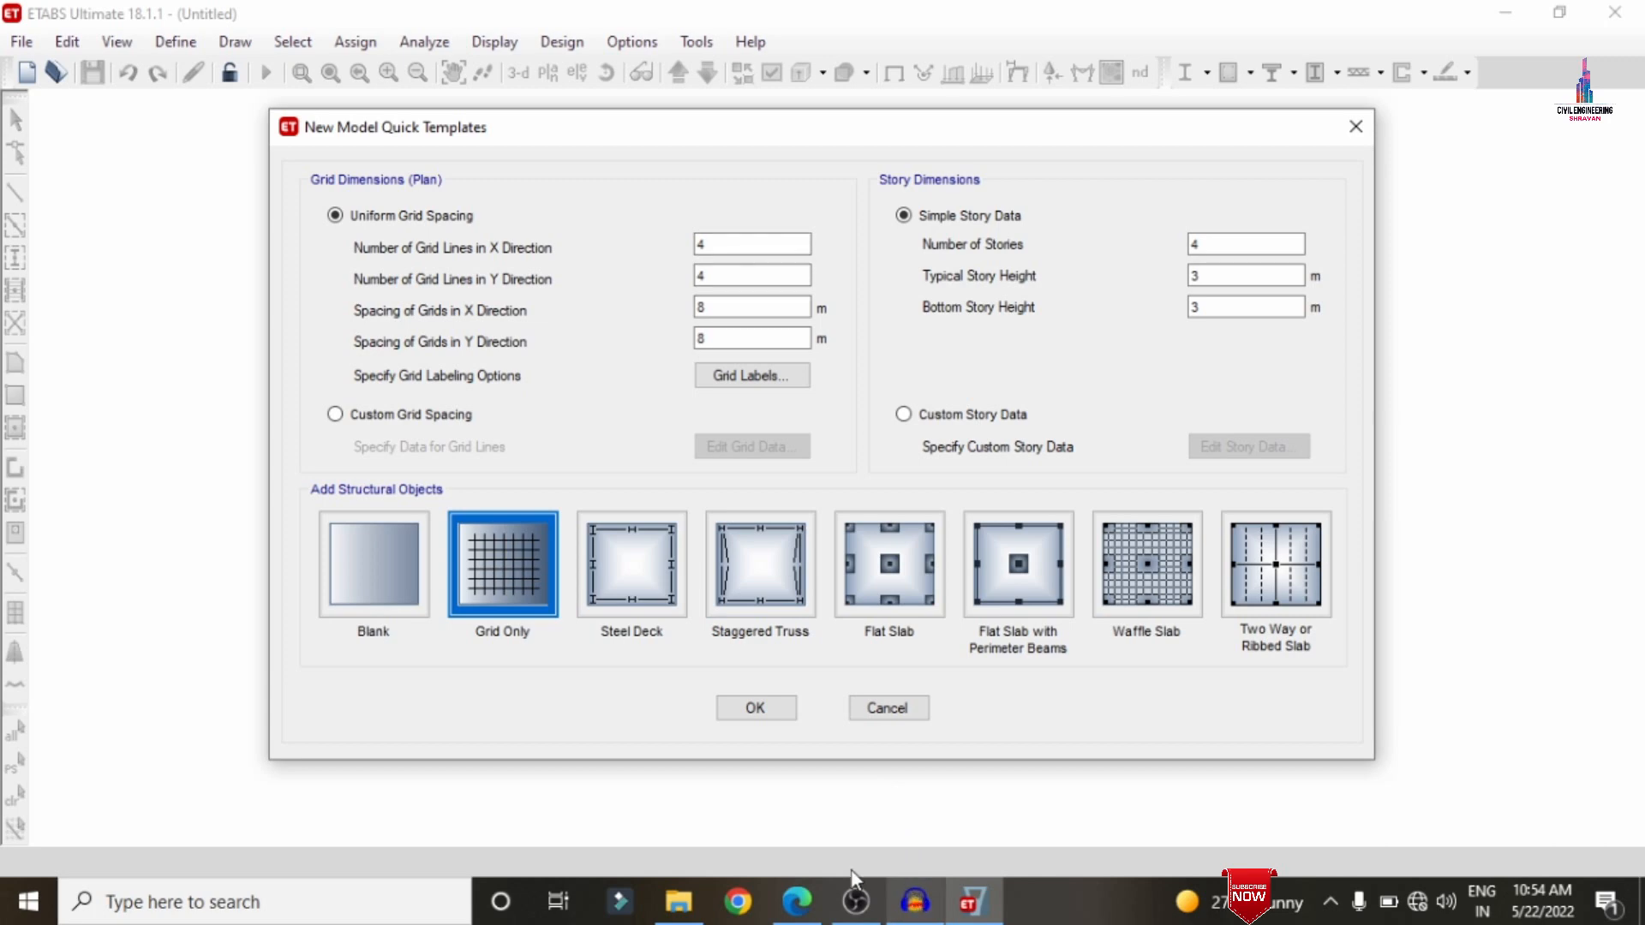
- Check the floor plan PDF and set the uniform grid to 4 X lines, 3 Y lines and 3 m spacing in both directions
click(796, 901)
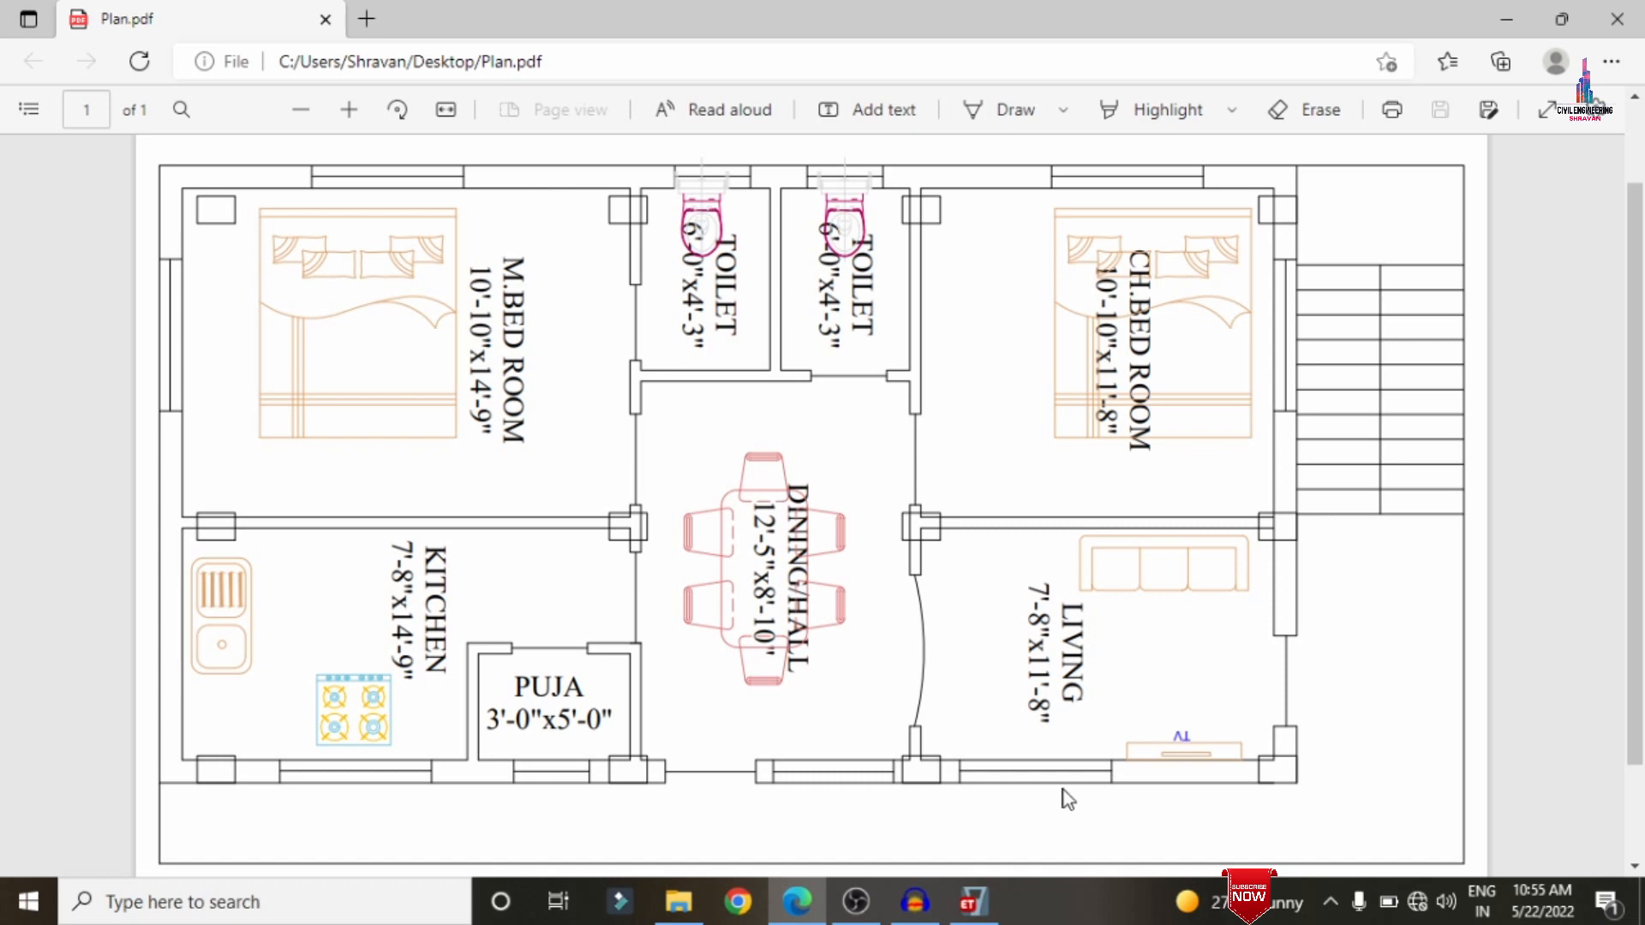
click(974, 899)
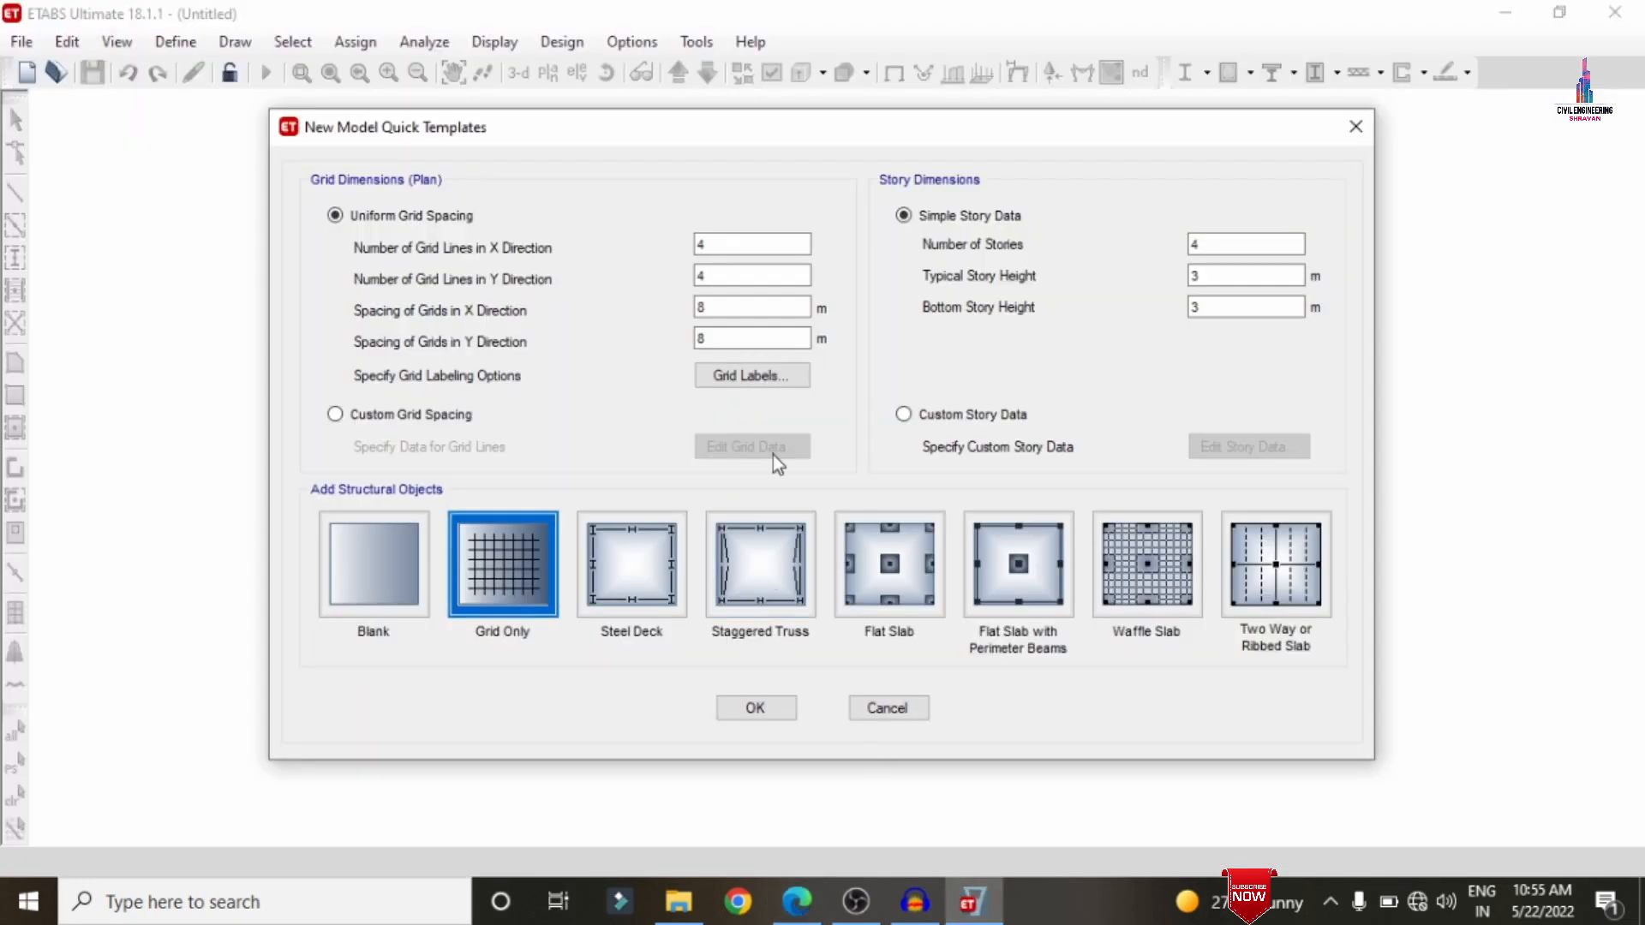
double_click(711, 246)
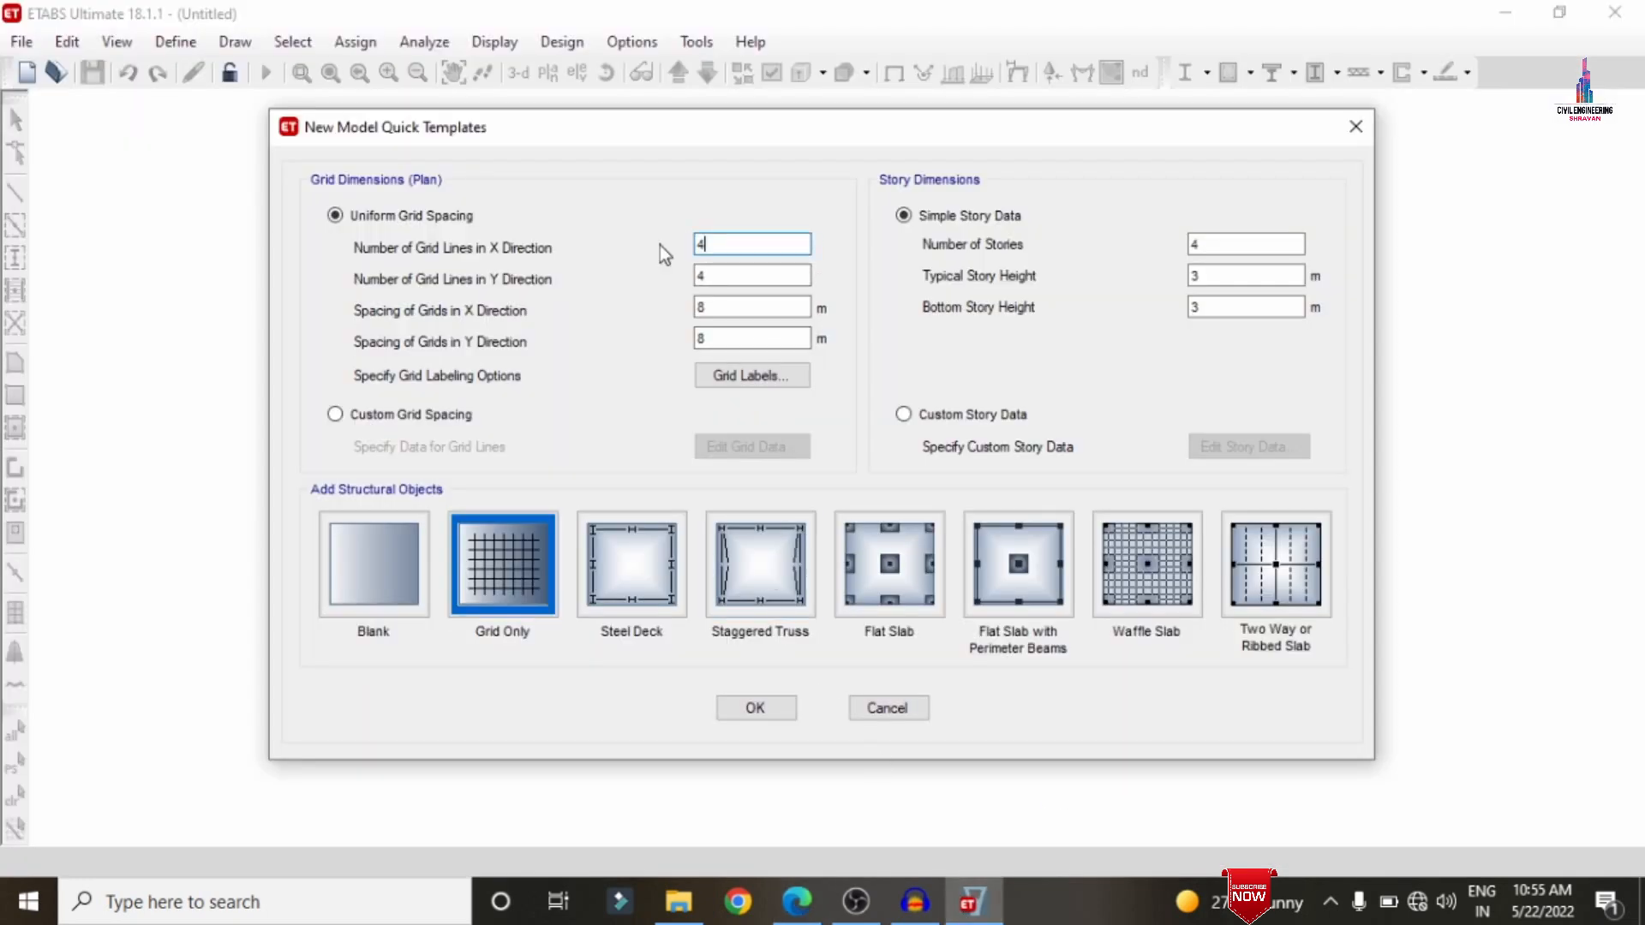
key(Tab)
text(3)
double_click(727, 302)
text(3)
key(Tab)
text(3)
- Switch to custom grid data displayed as spacing, and set the X spacing to 4 m for grid A and 3.5 m for grid B
click(455, 418)
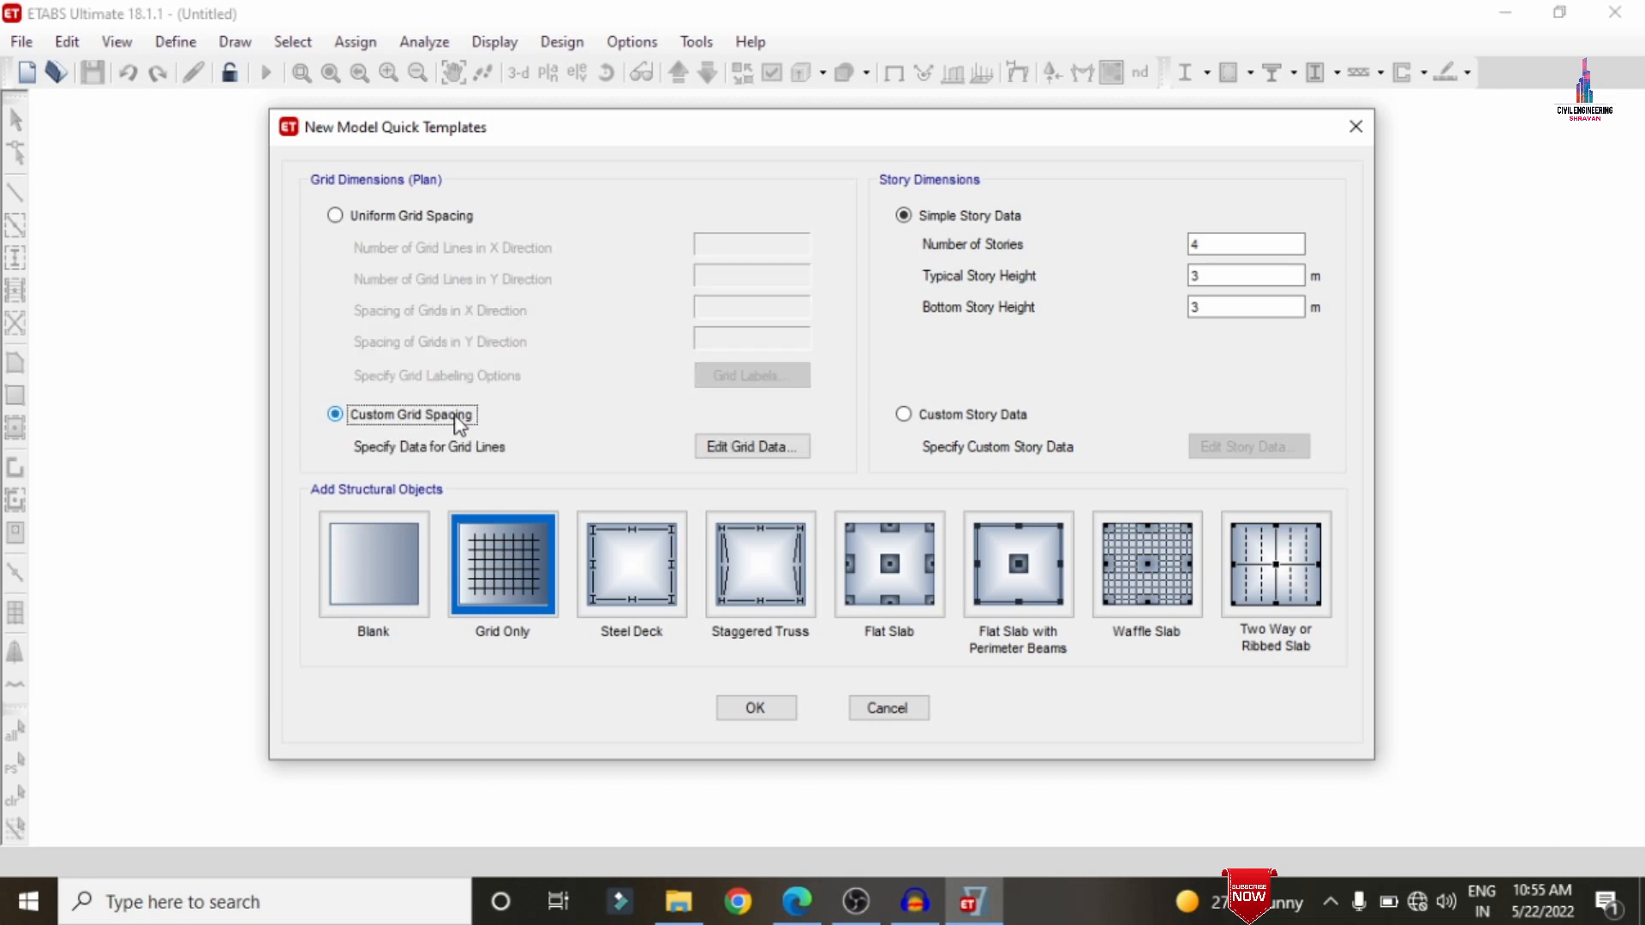
click(762, 449)
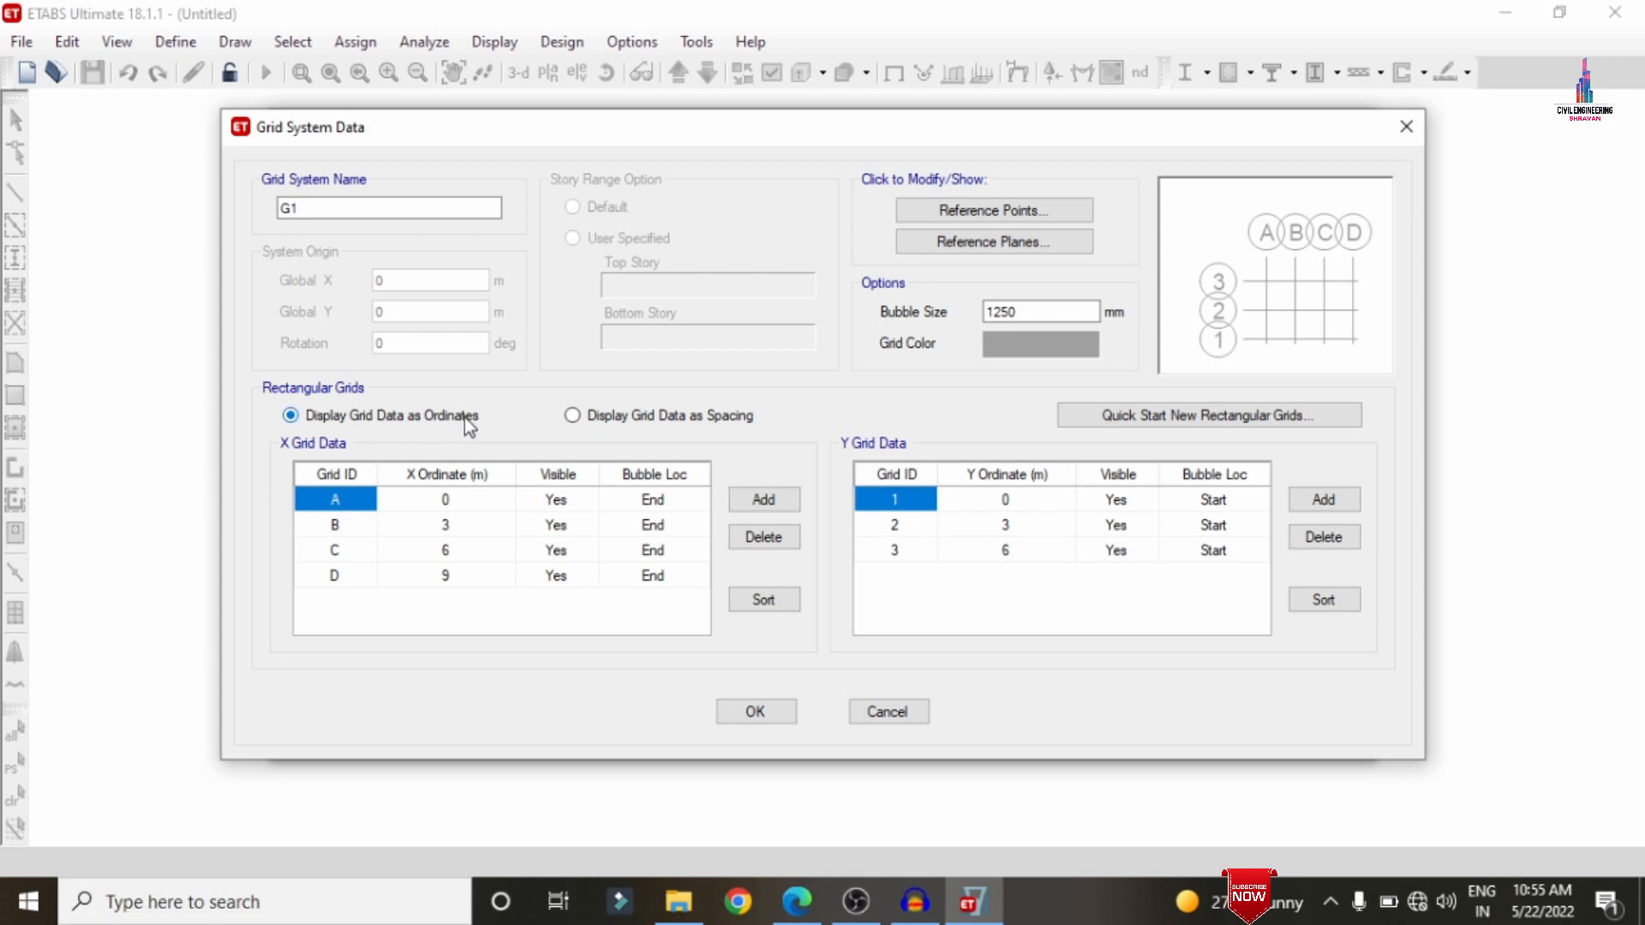
click(669, 420)
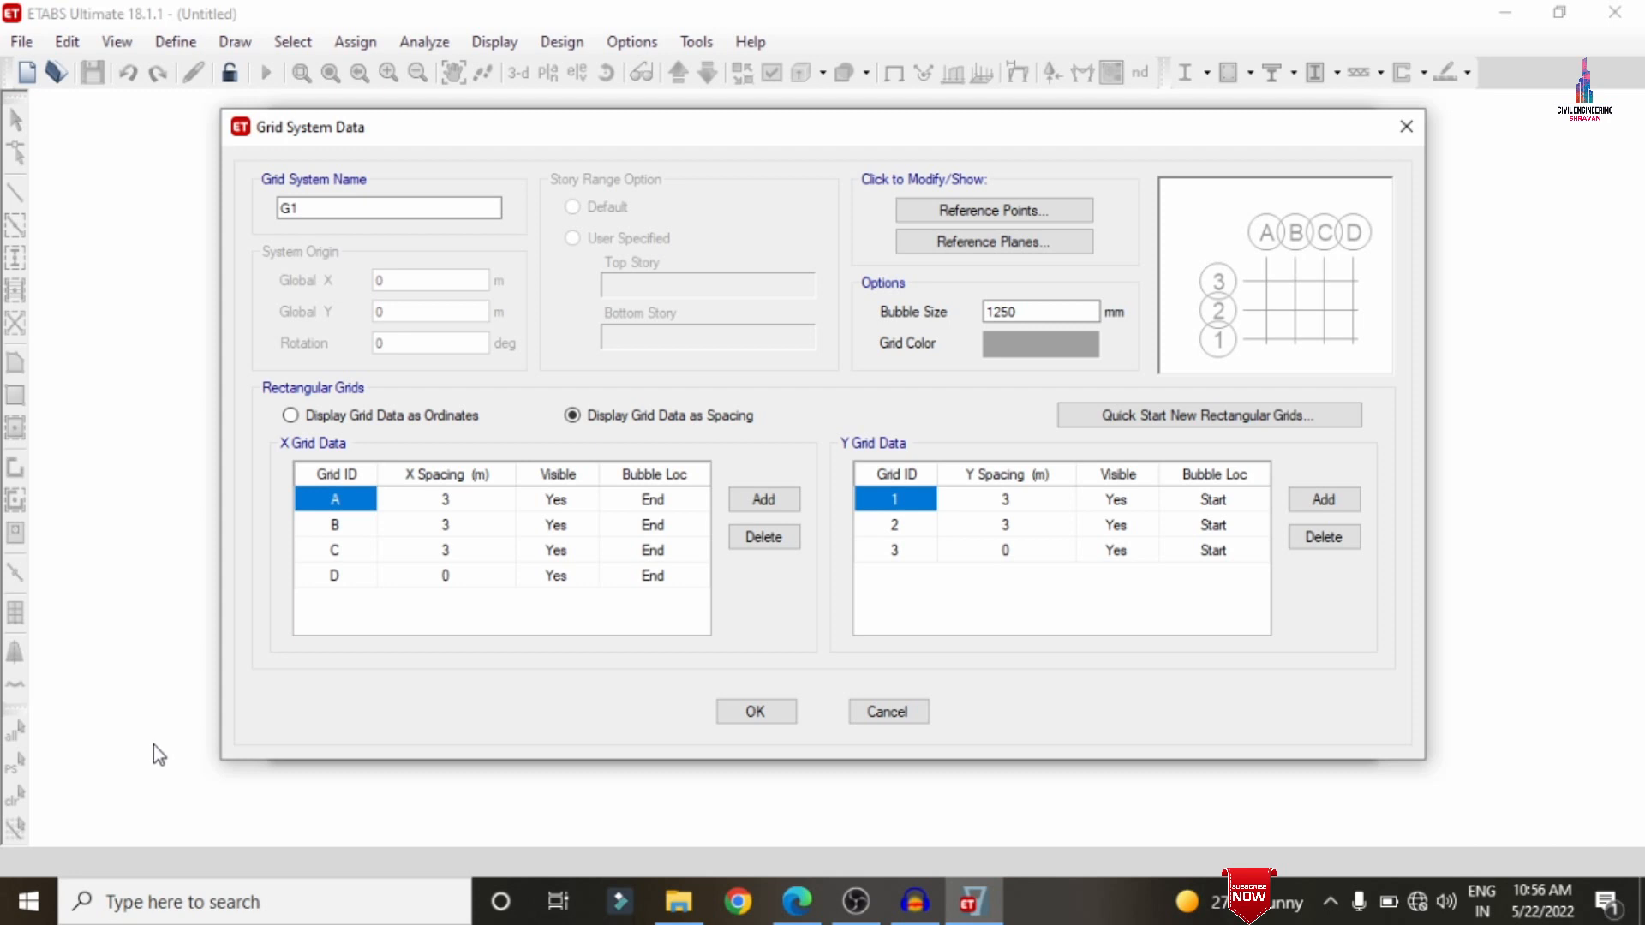
click(467, 503)
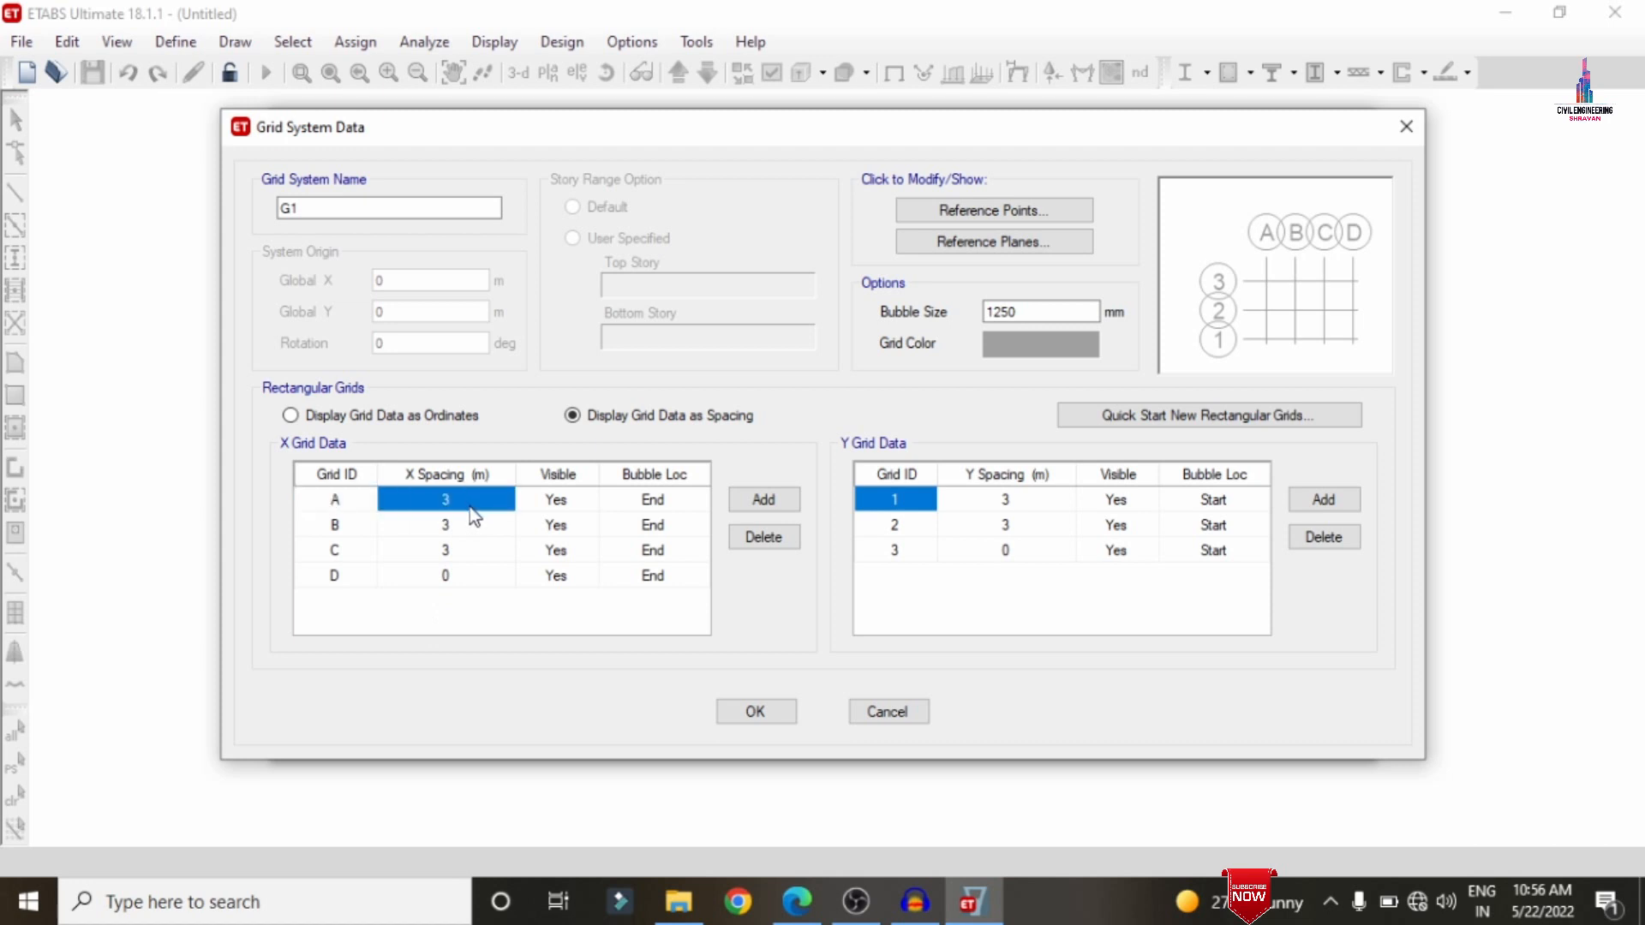
text(4)
click(449, 529)
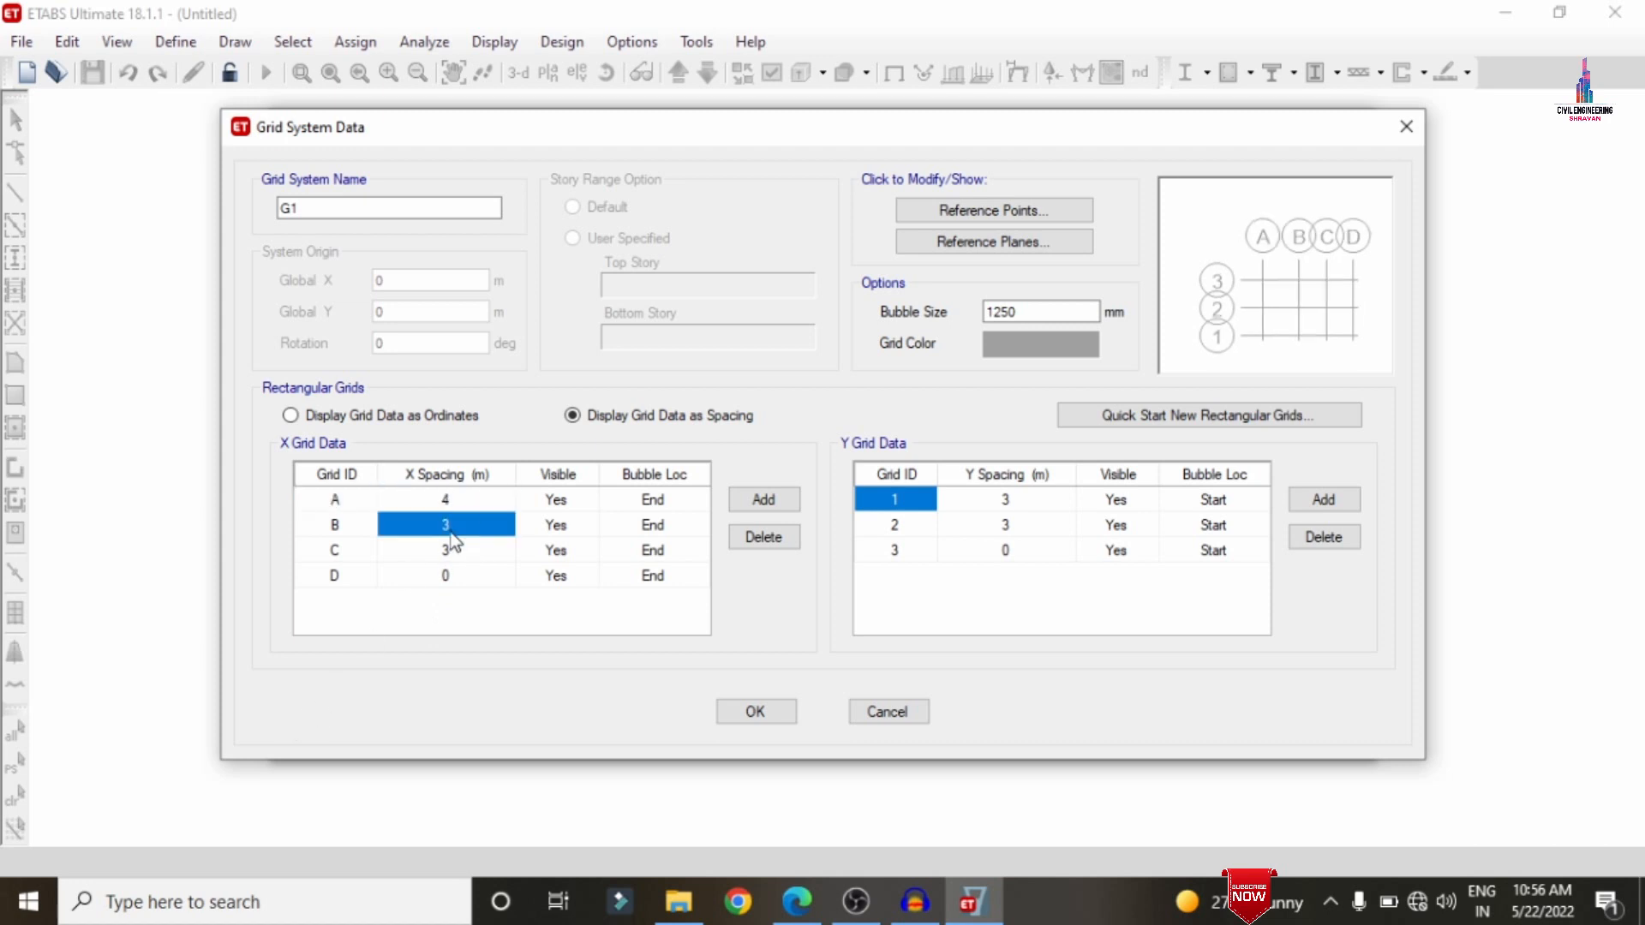
text(3.5)
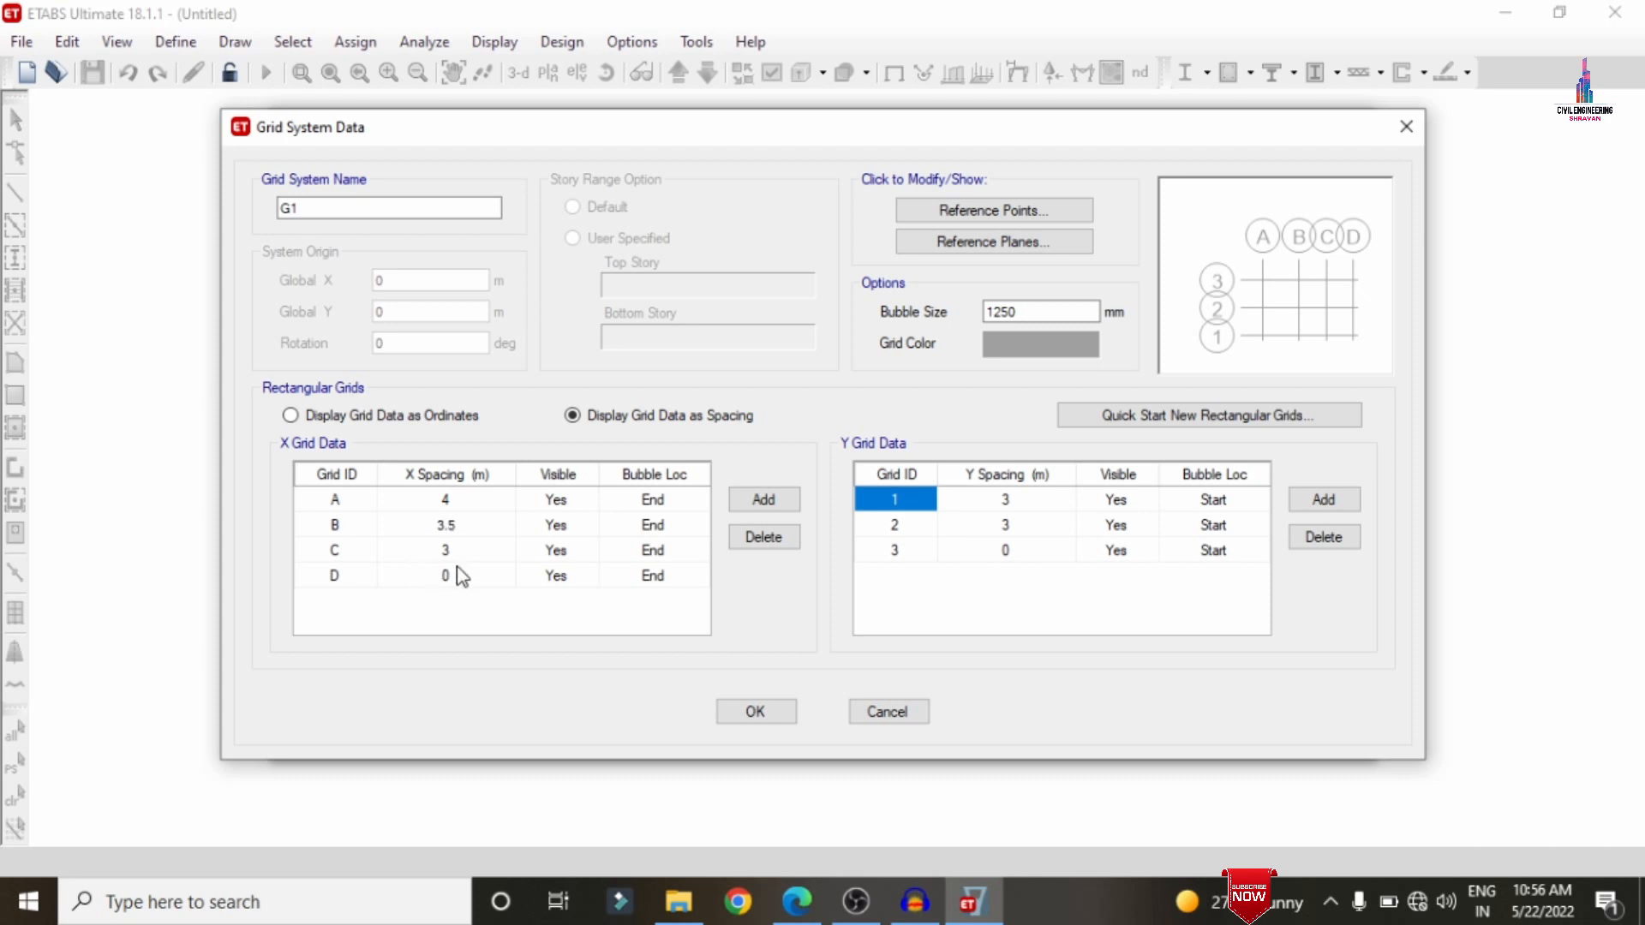
click(493, 551)
- Set the Y spacing of grid 2 to 4 m and accept the grid system data
click(1044, 504)
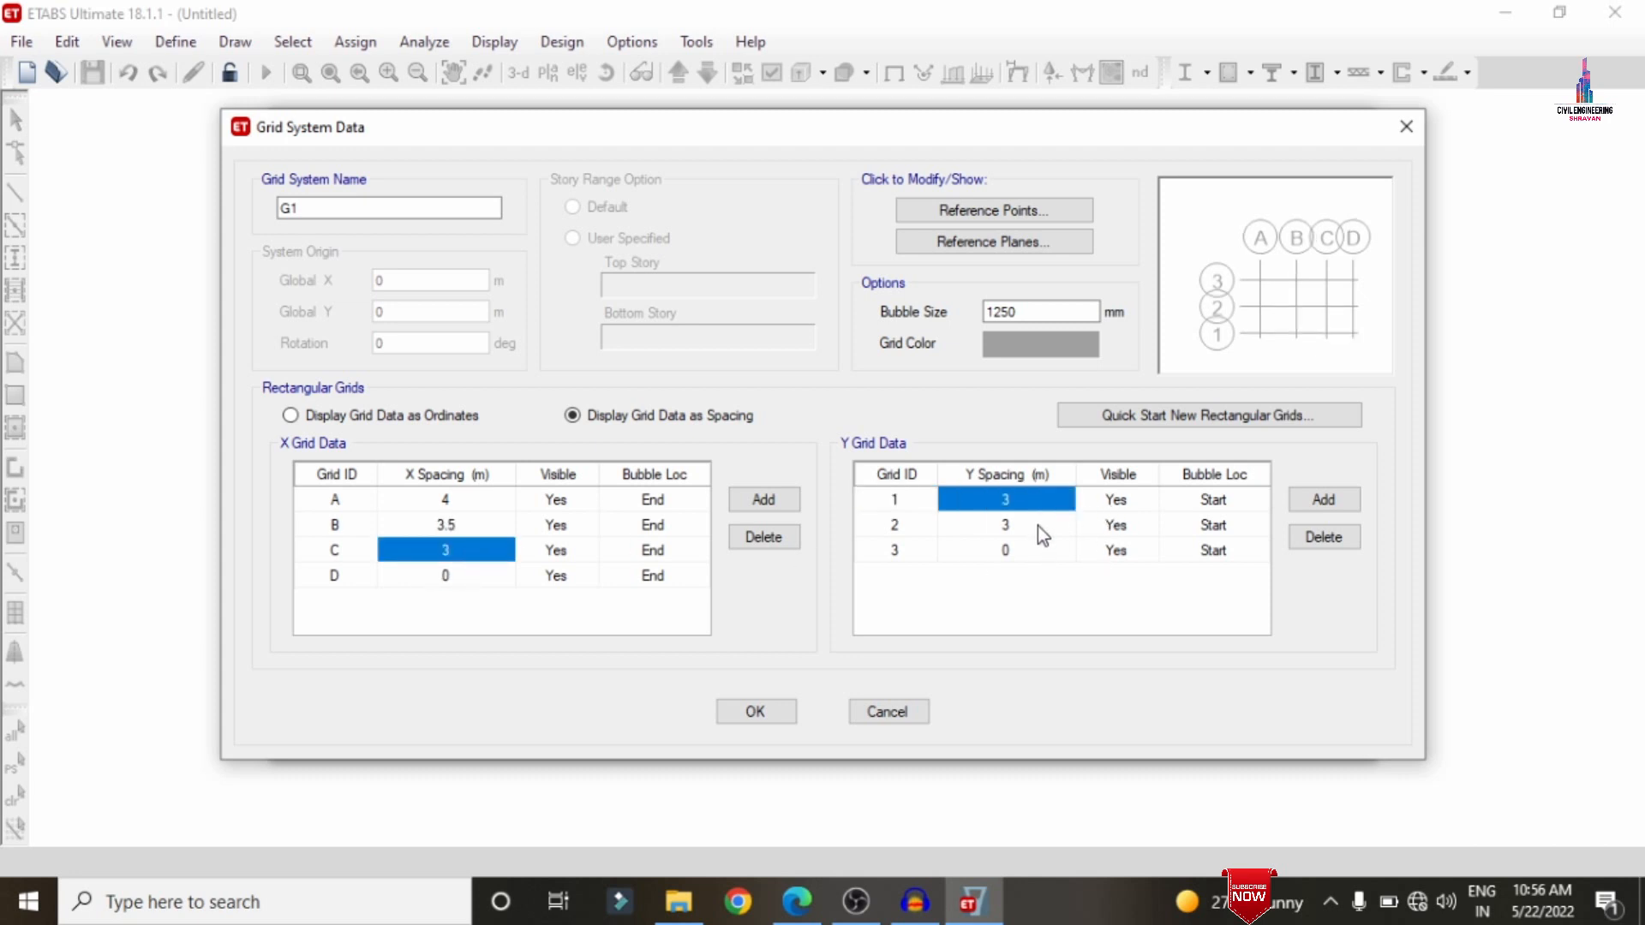
click(1037, 526)
text(4)
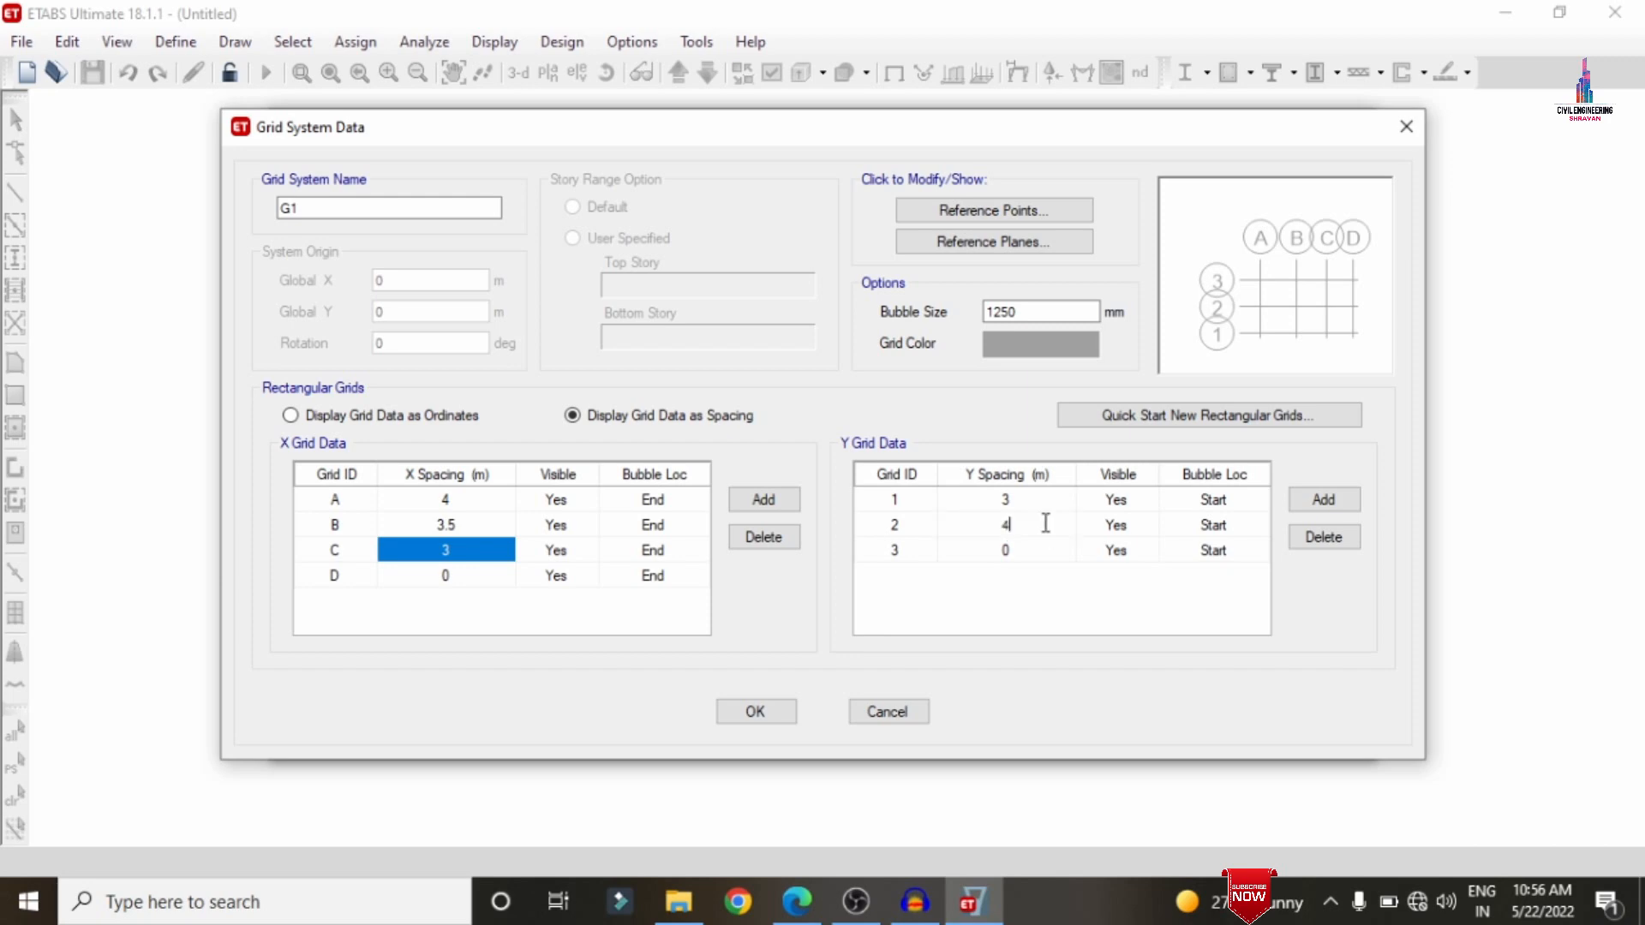
click(769, 715)
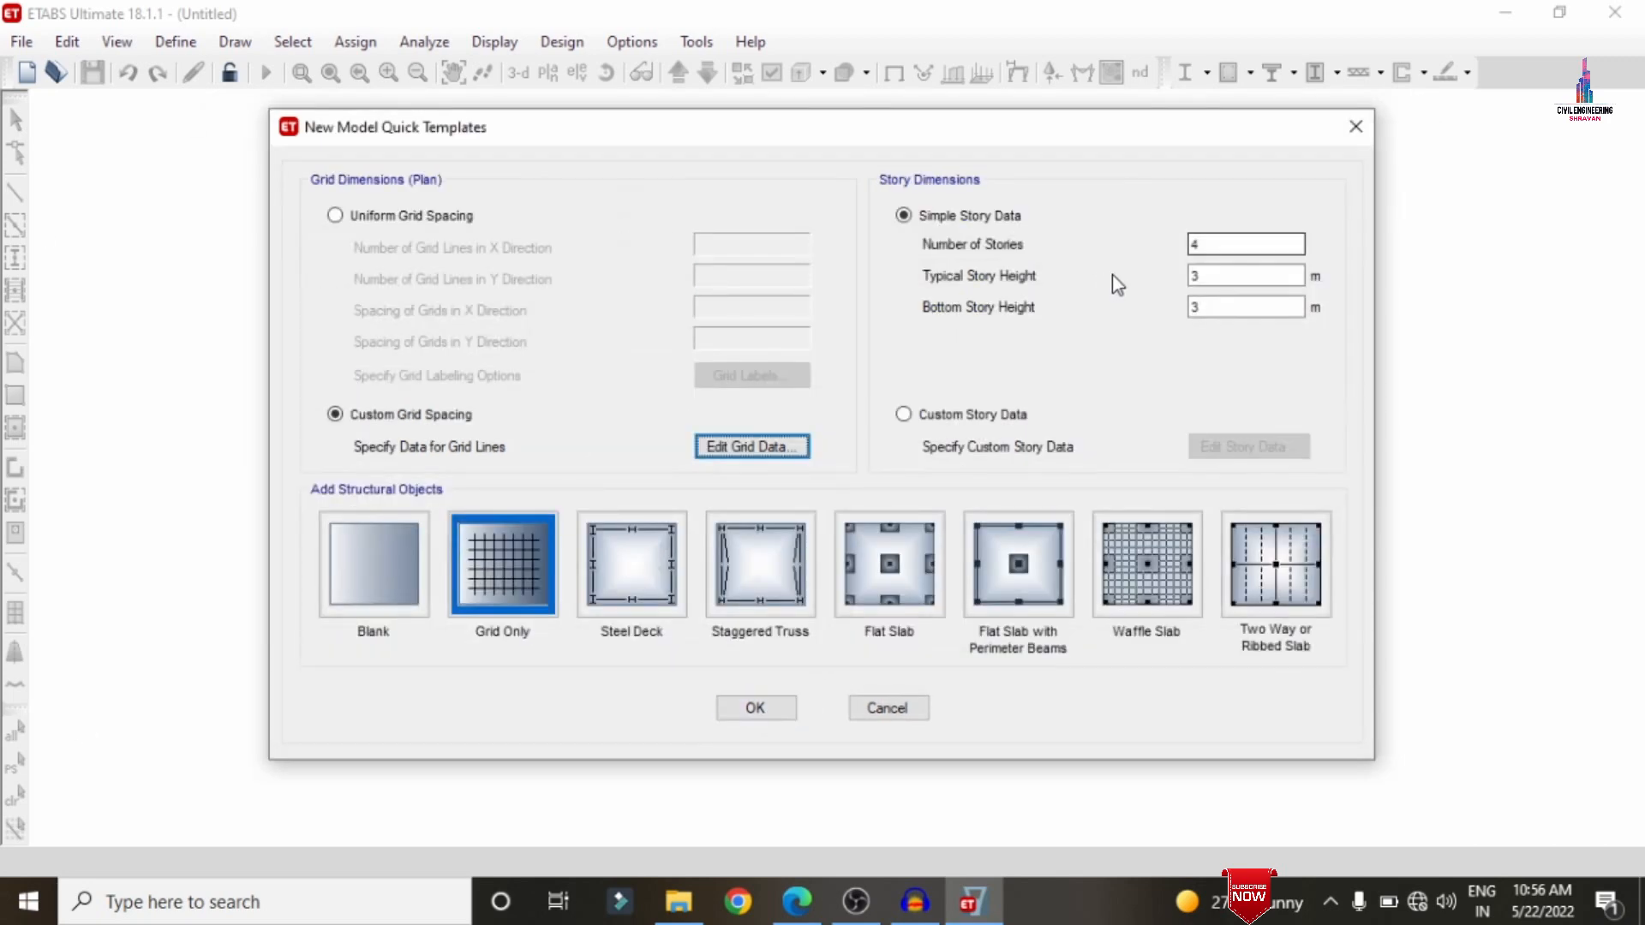
- Create the grid-only model with 4 stories and typical and bottom story heights of 3 m
double_click(1201, 244)
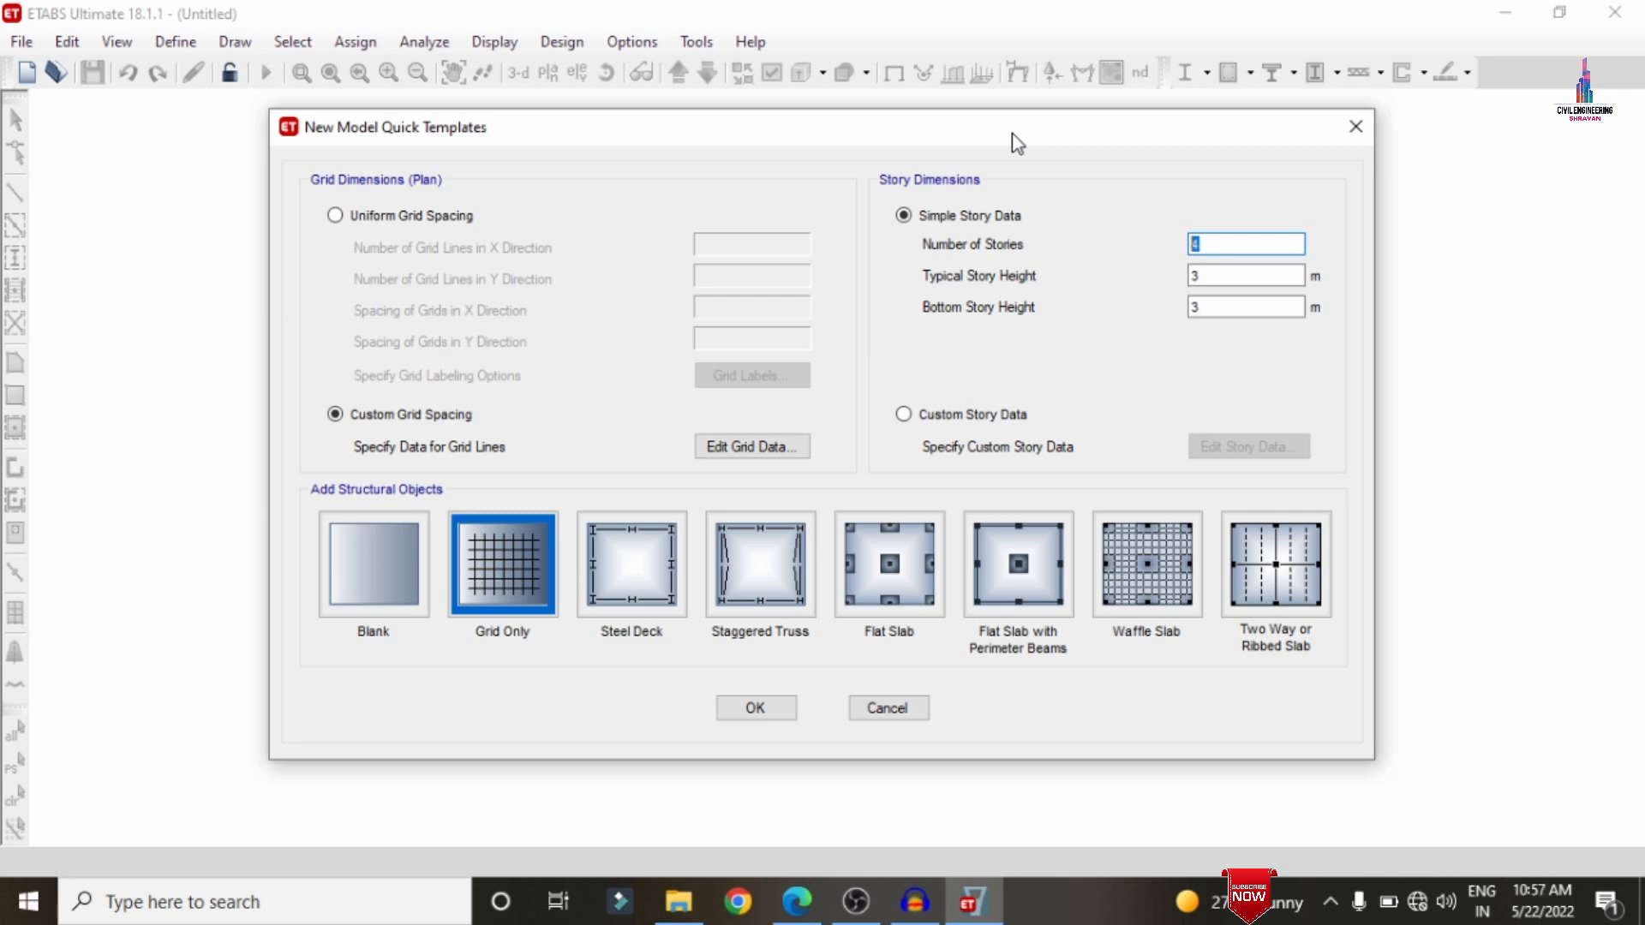
key(Tab)
key(Tab)
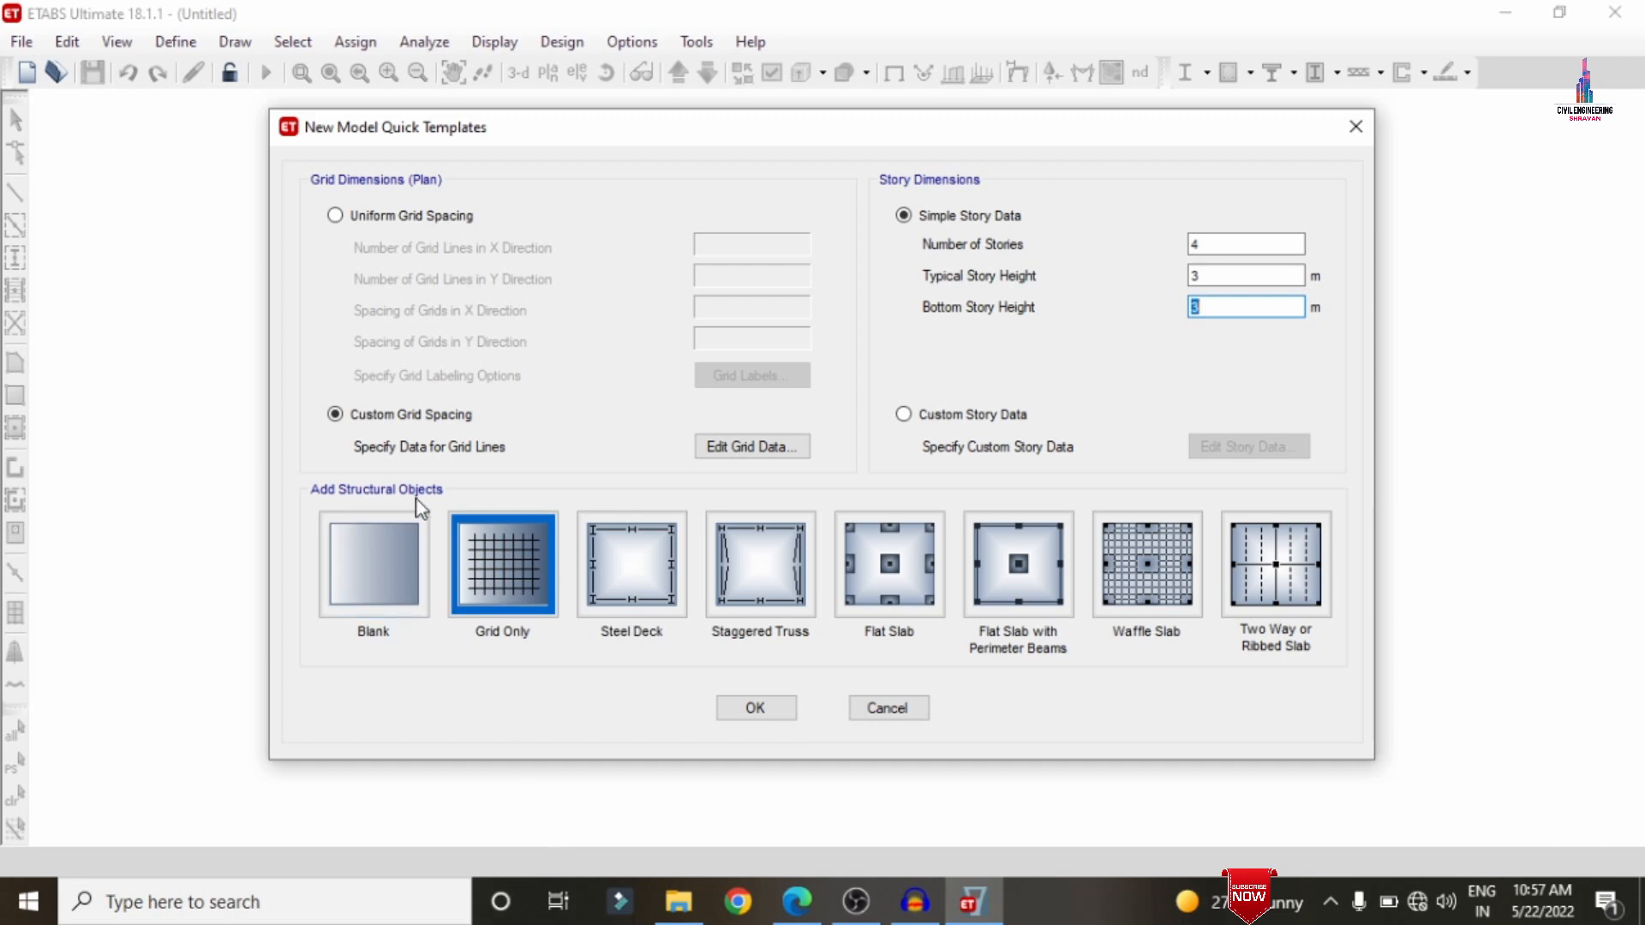
click(520, 555)
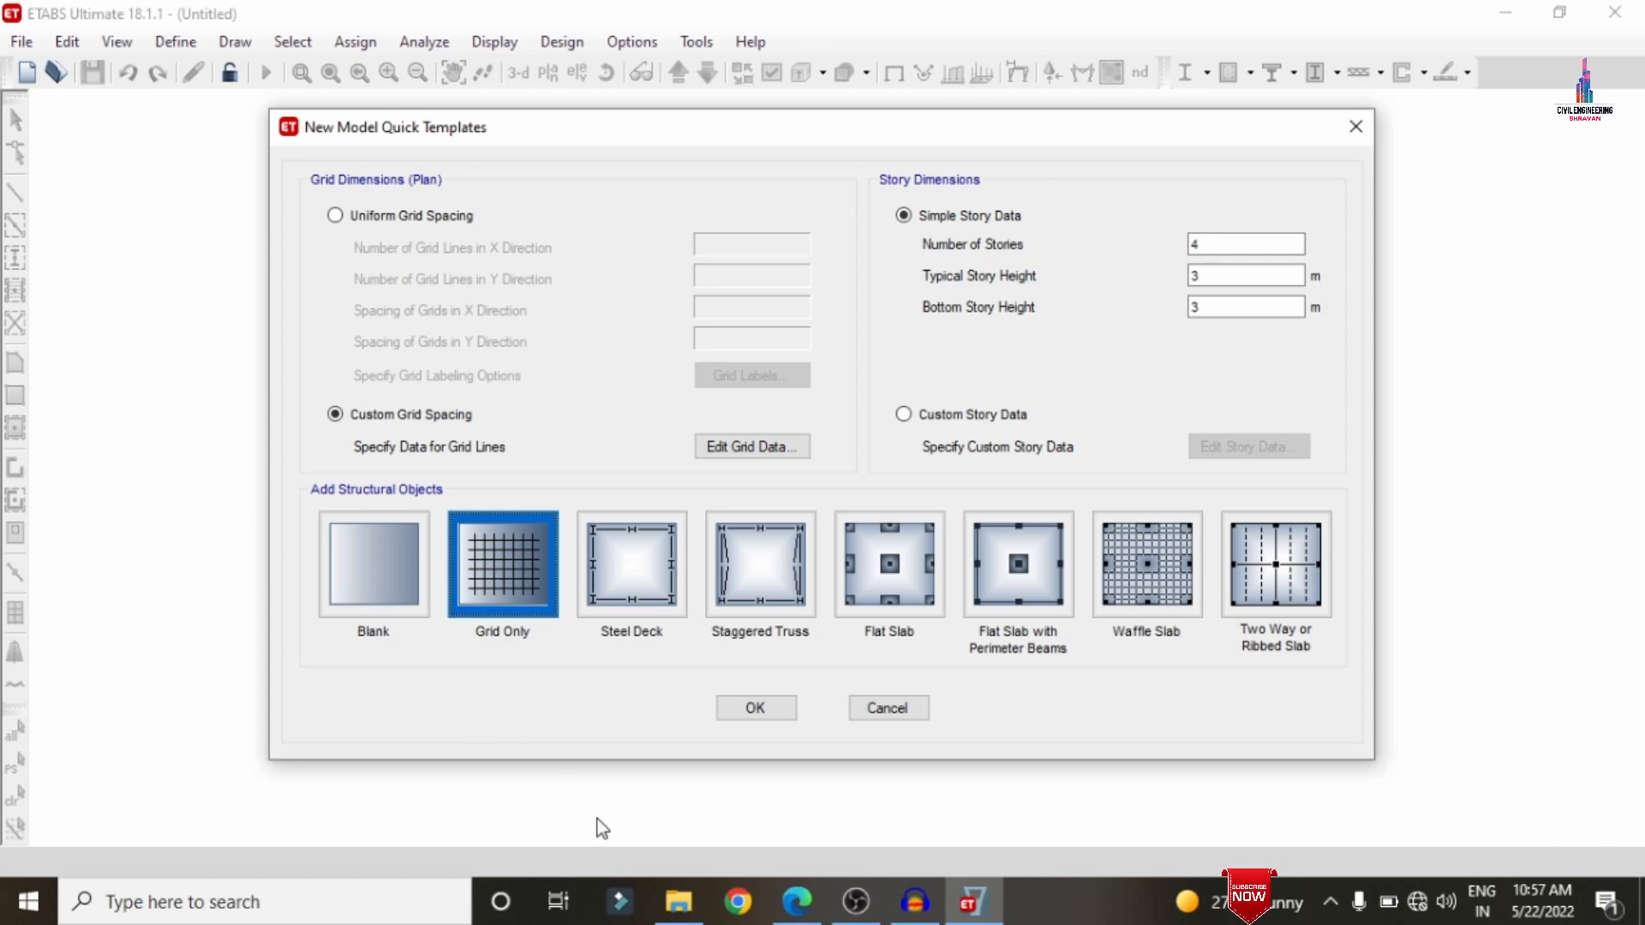
click(785, 705)
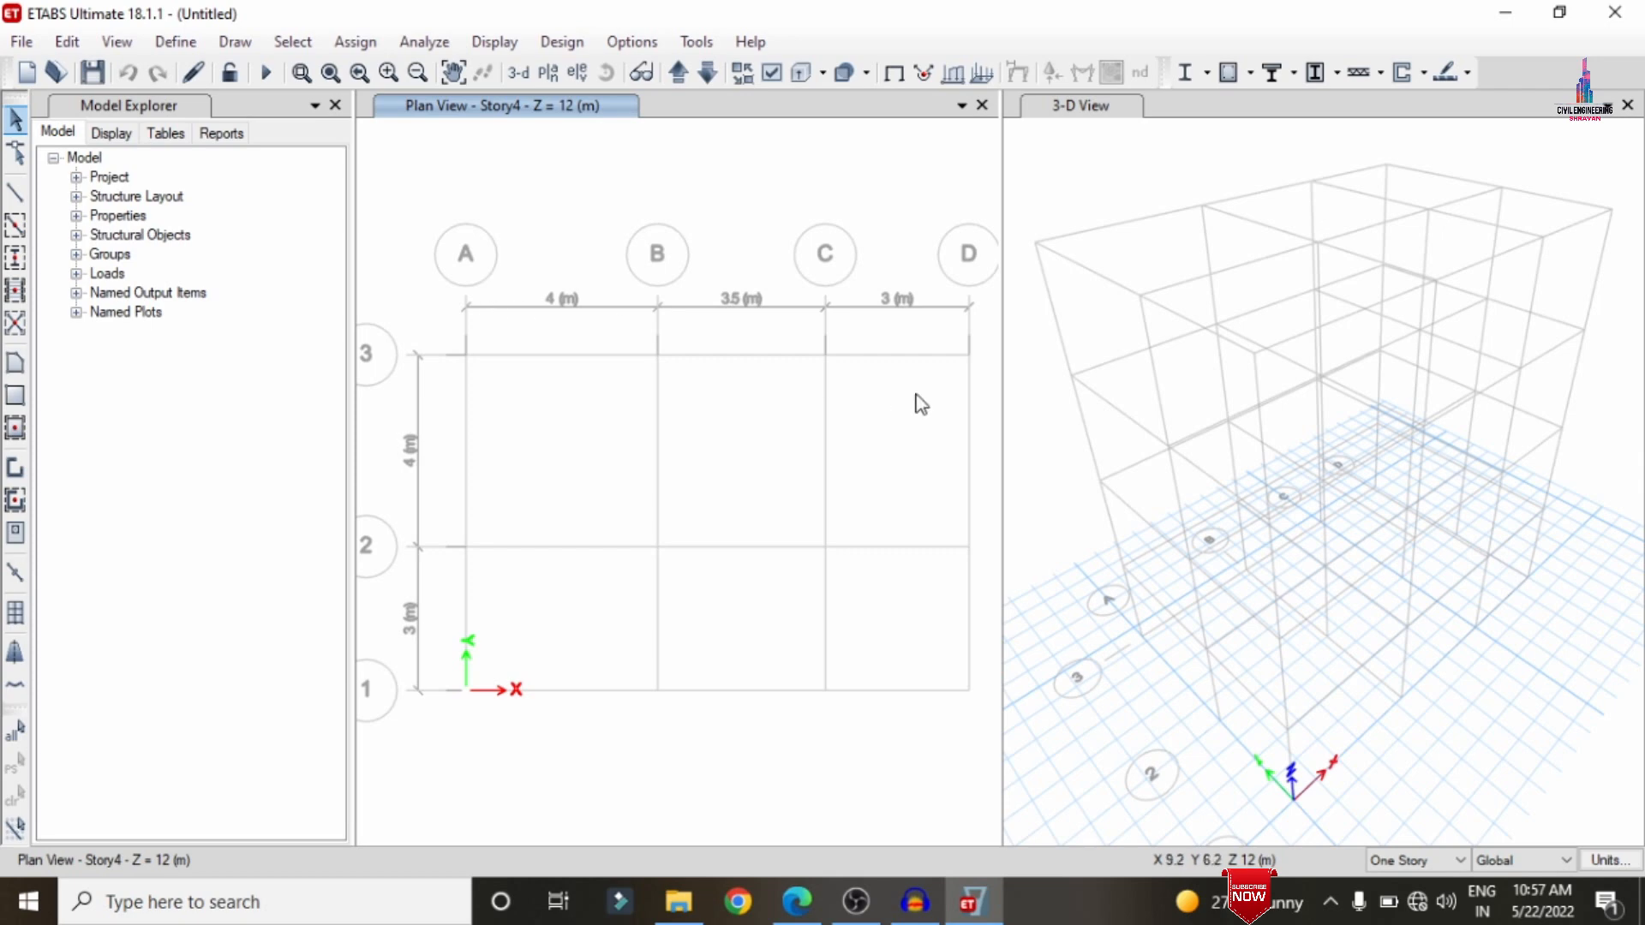
- Start a new material property in the material definitions and set its region to India
click(194, 43)
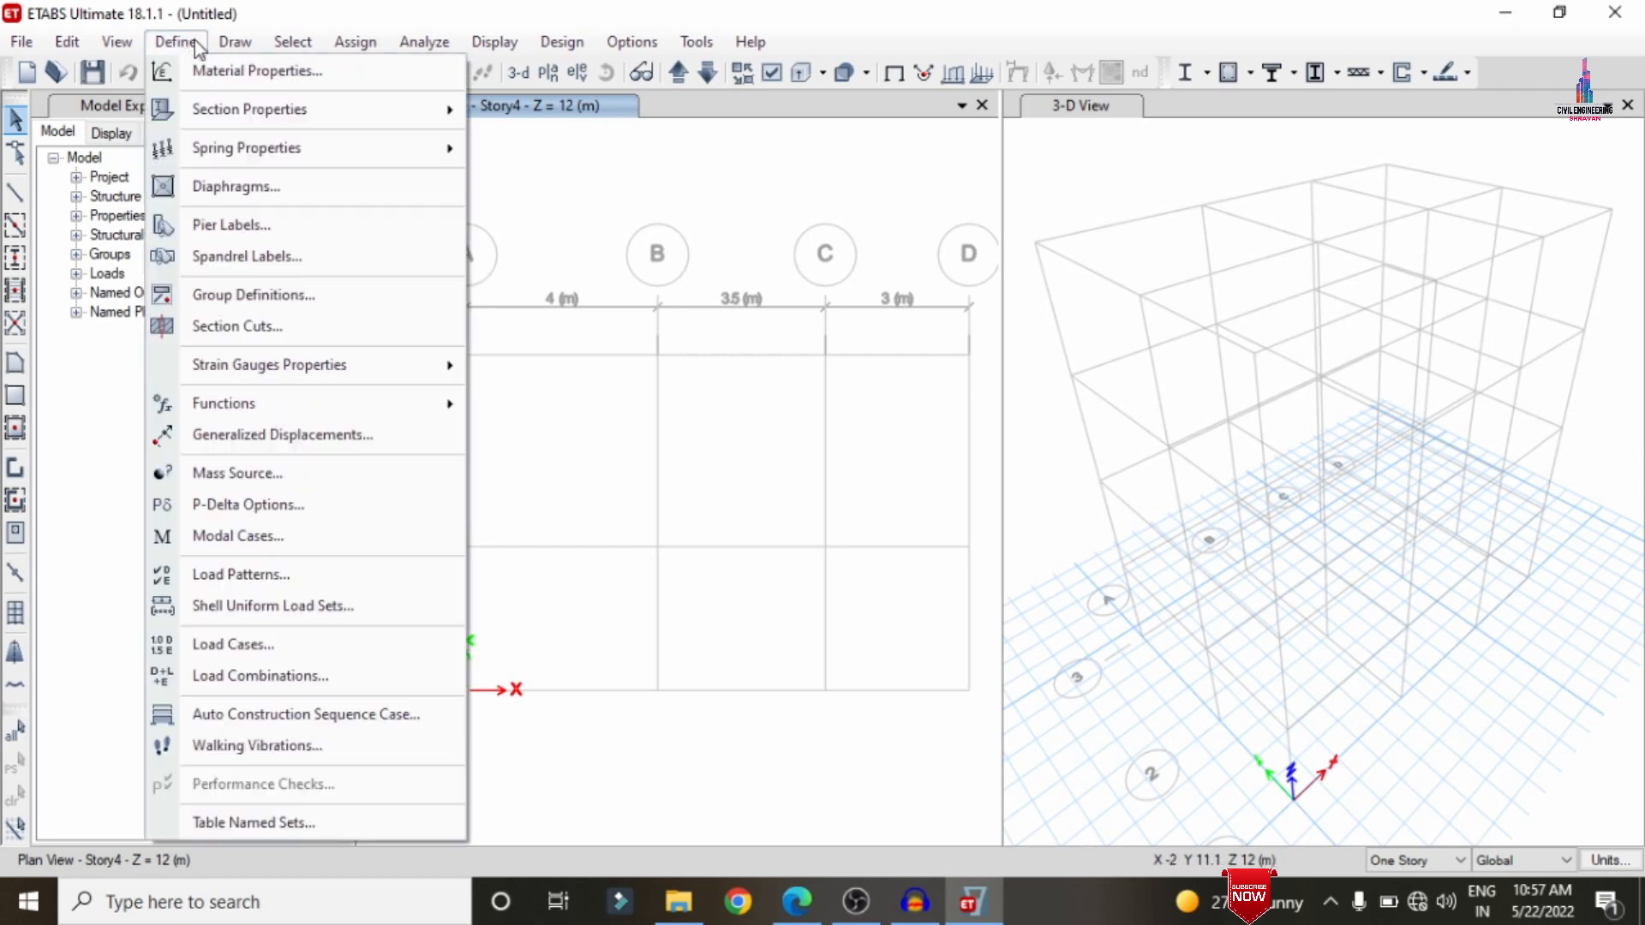
click(194, 41)
click(194, 41)
click(203, 72)
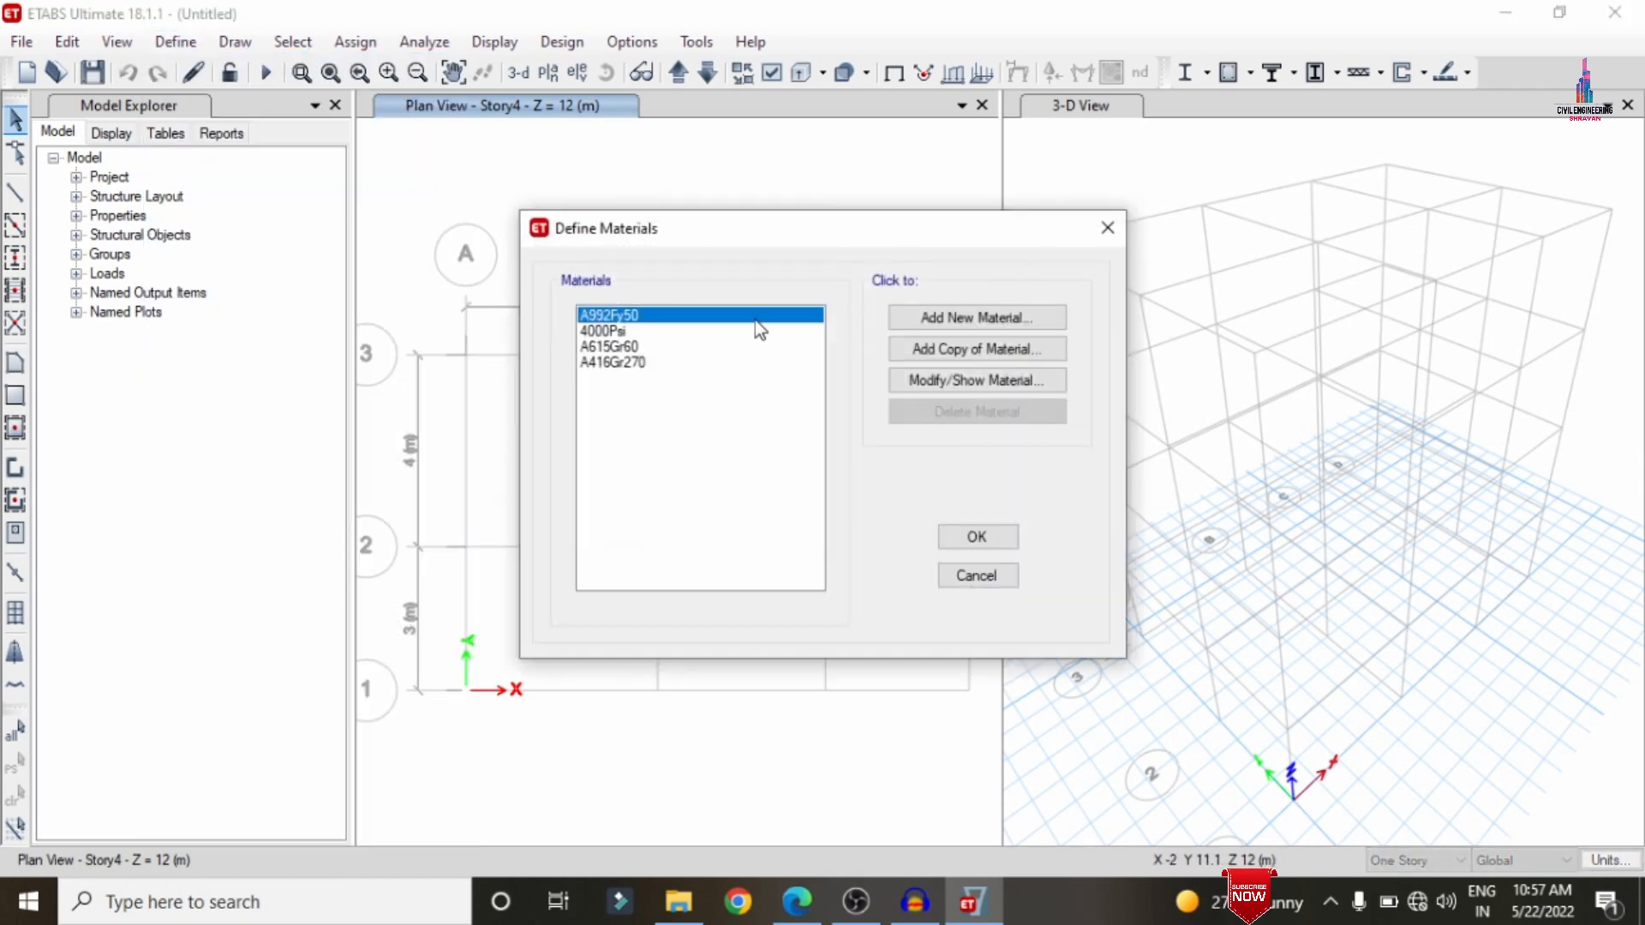
click(980, 324)
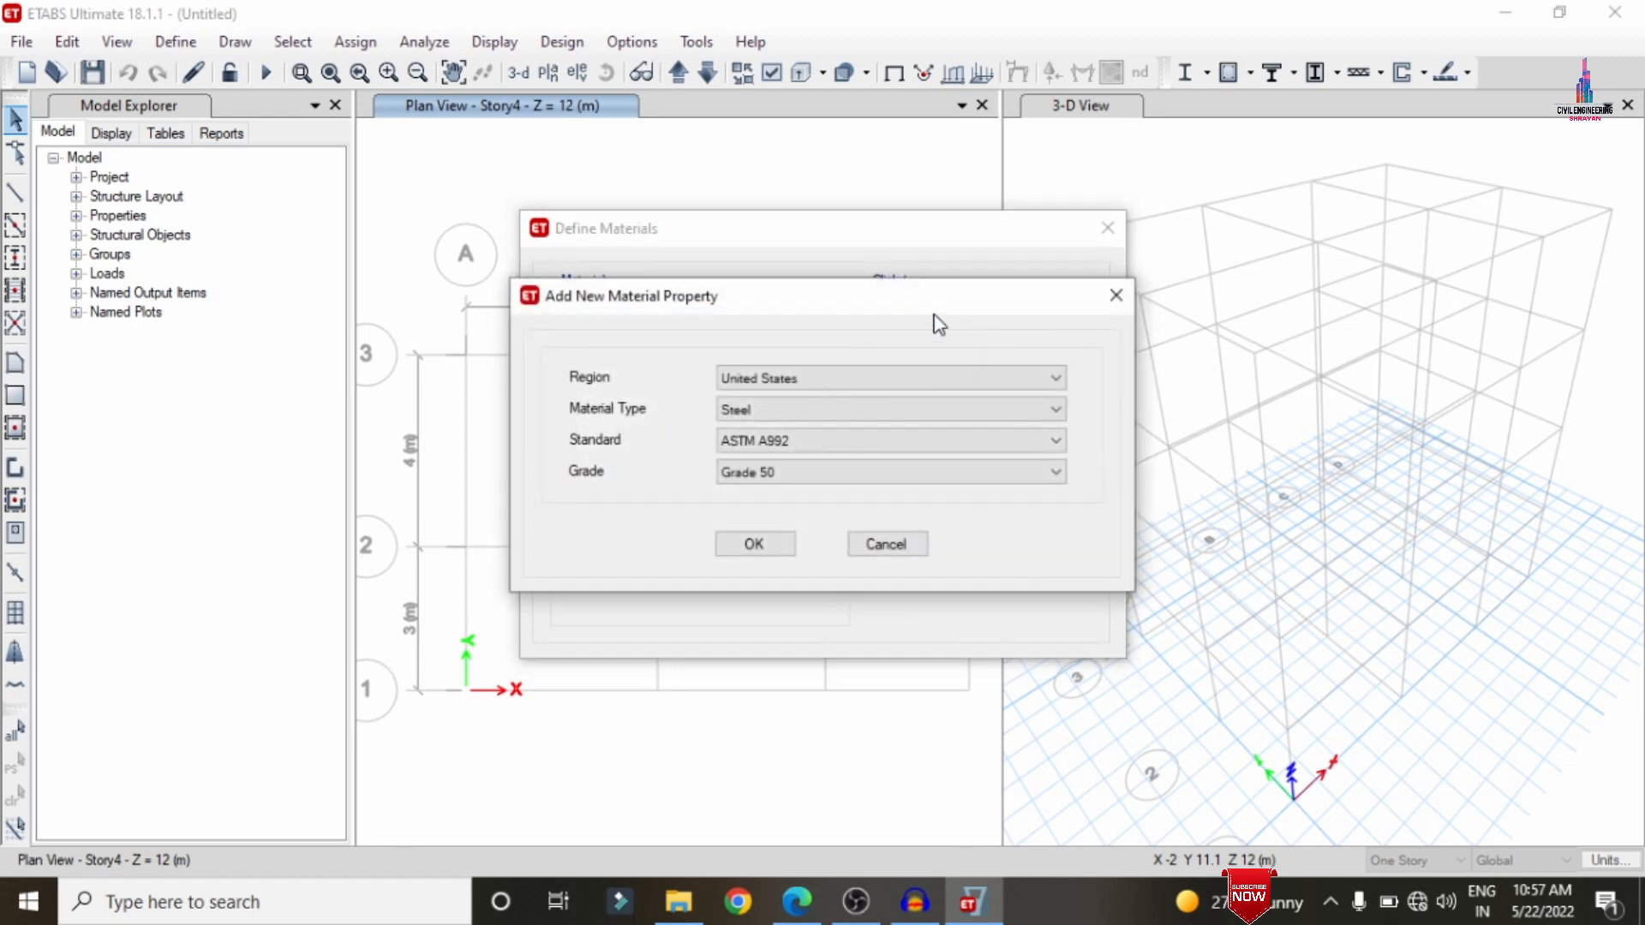
click(841, 385)
key(i)
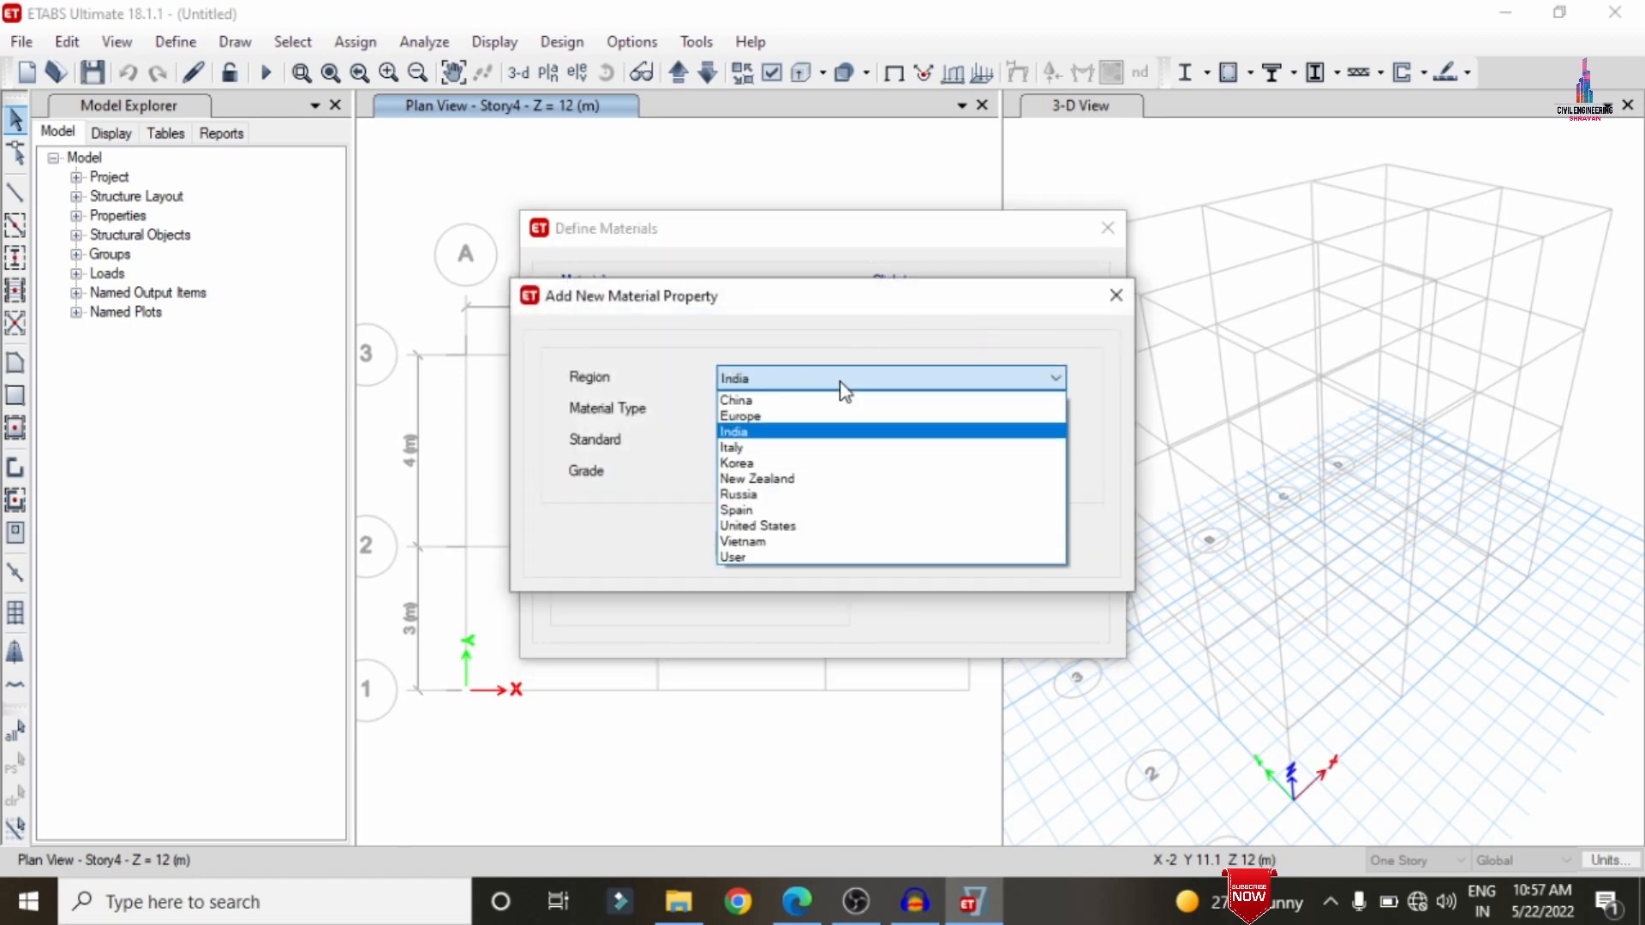
key(Return)
- Set the new material to Concrete with grade M25 and accept its property data
click(840, 410)
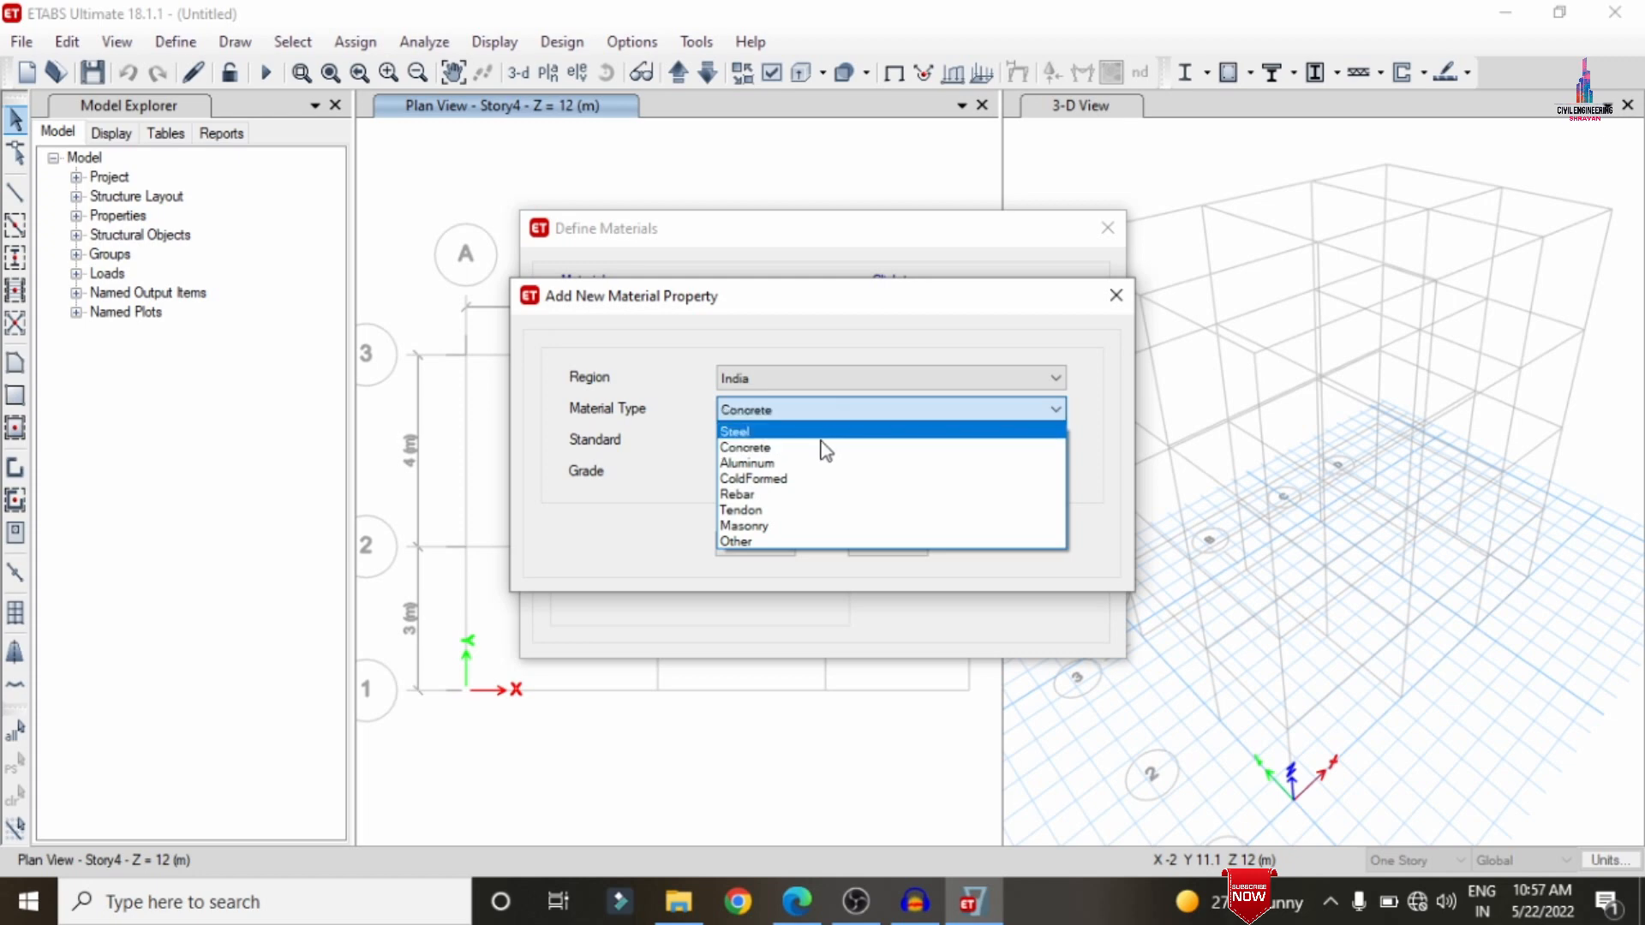
click(821, 448)
click(799, 477)
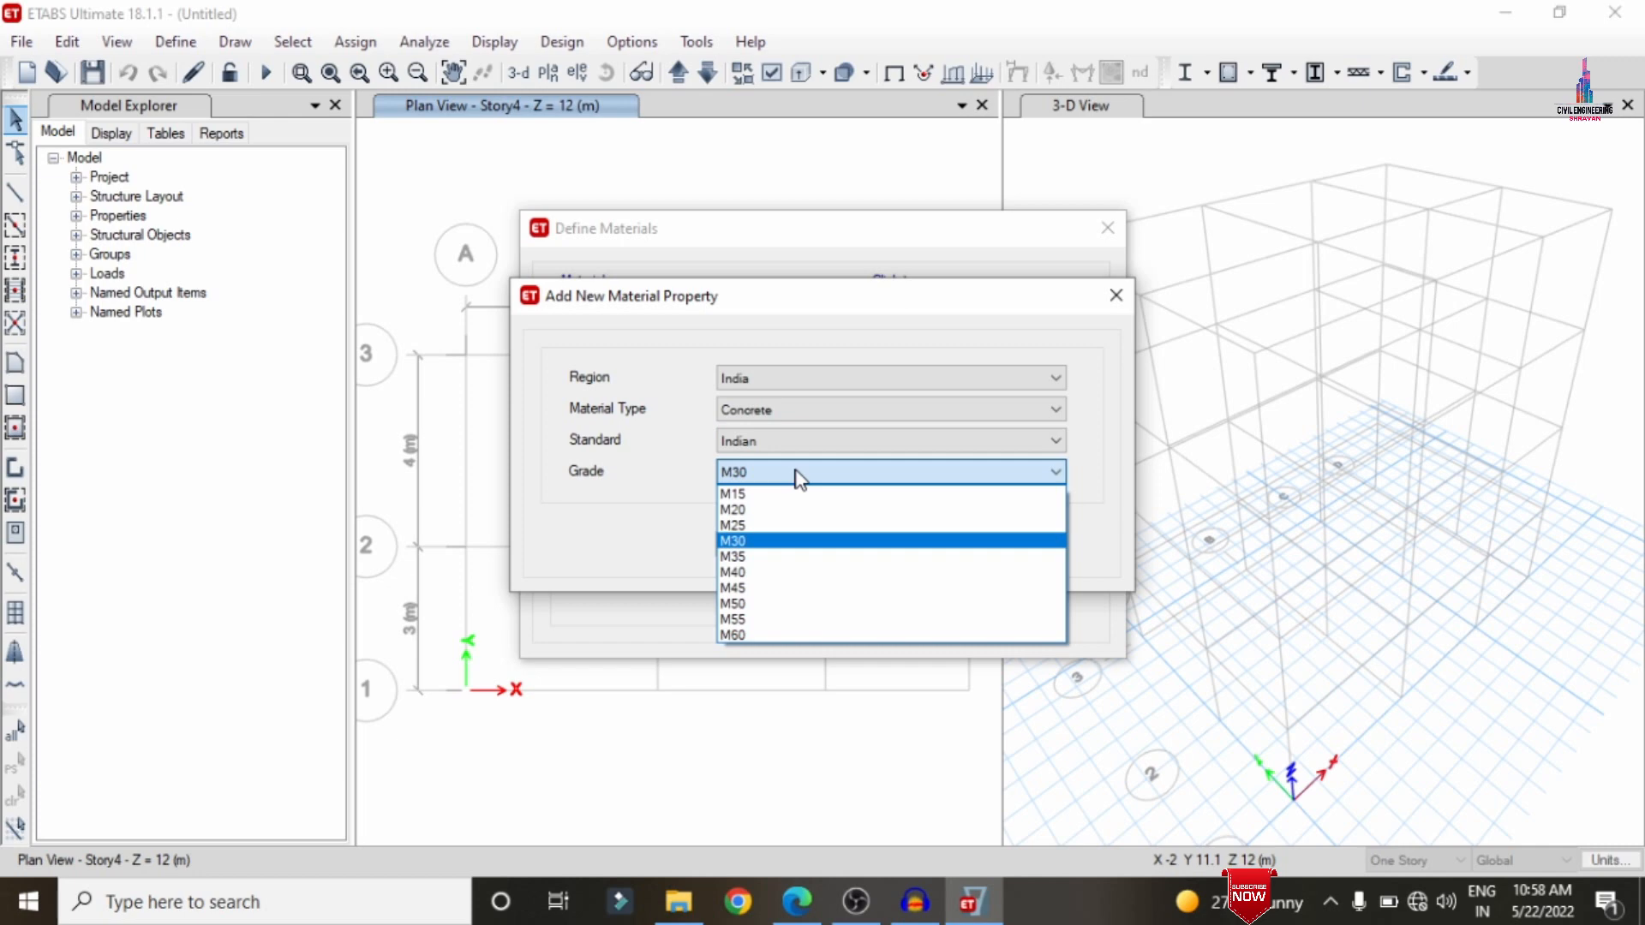
click(755, 525)
click(758, 553)
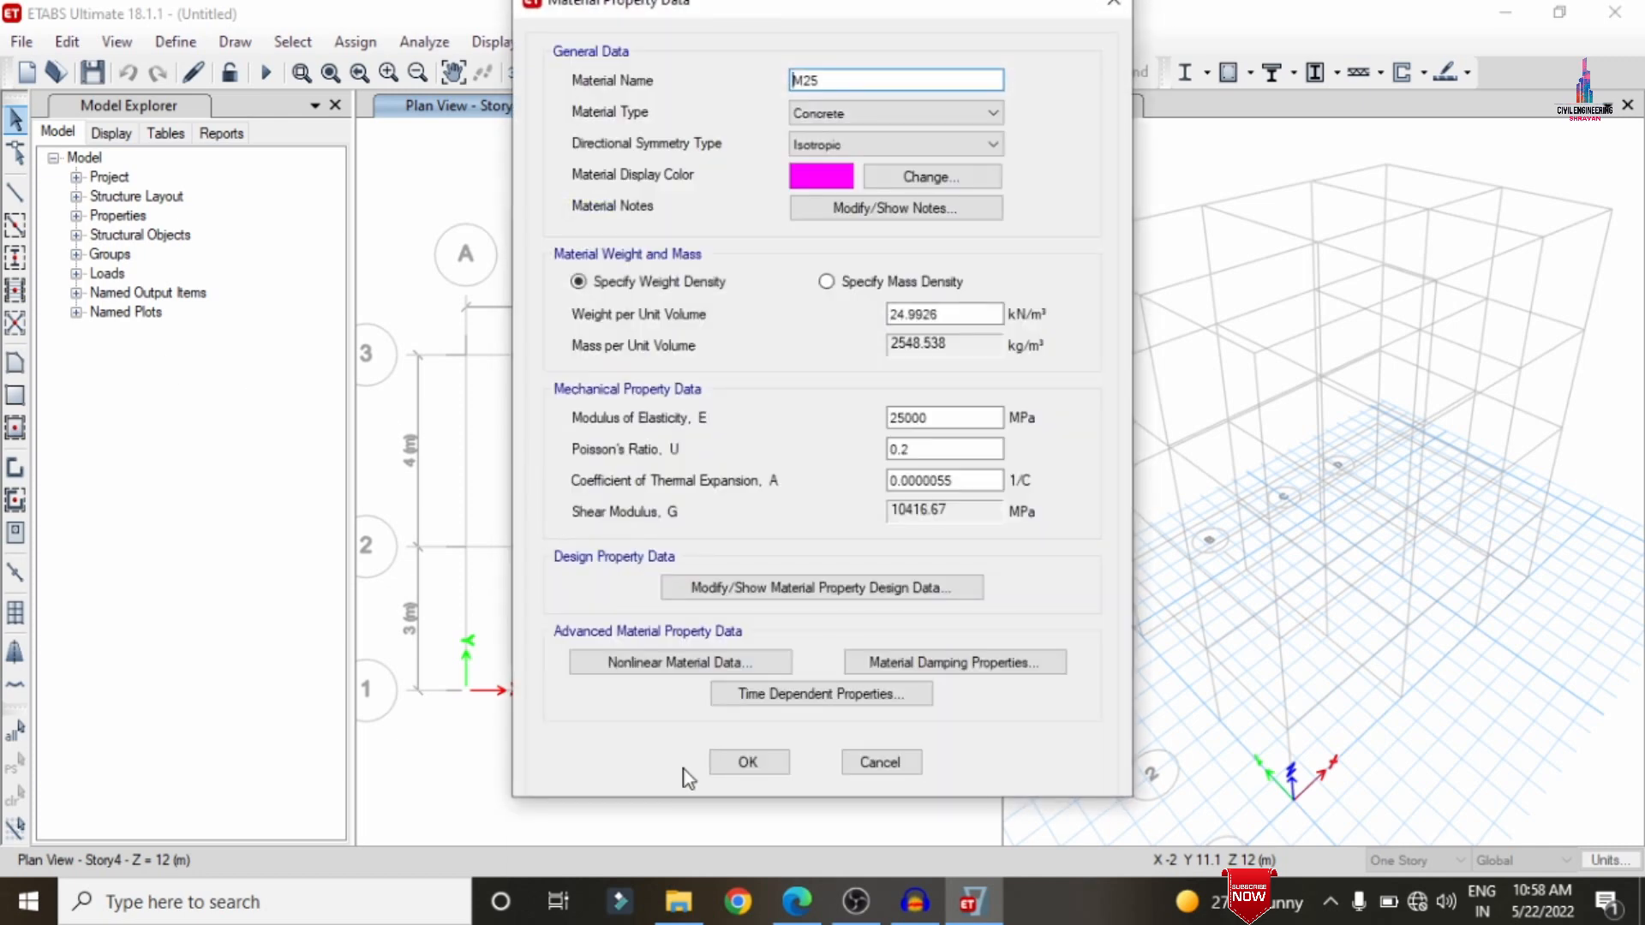
click(744, 762)
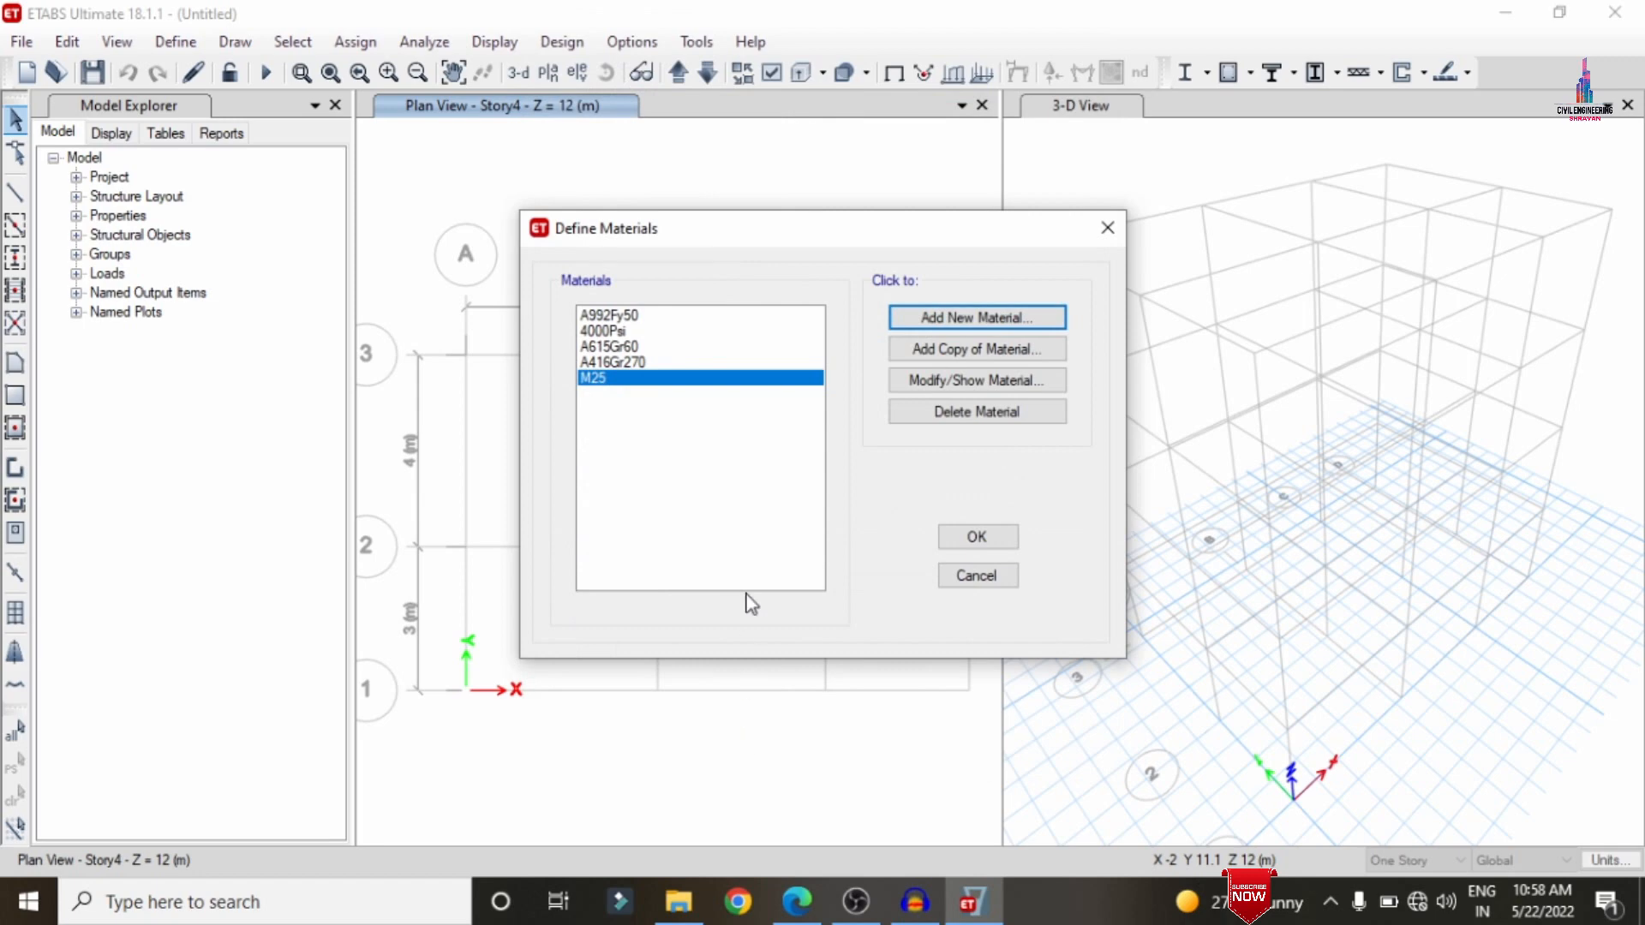
- Add an Indian rebar material of HYSD Grade 415 and accept the material definitions
click(947, 319)
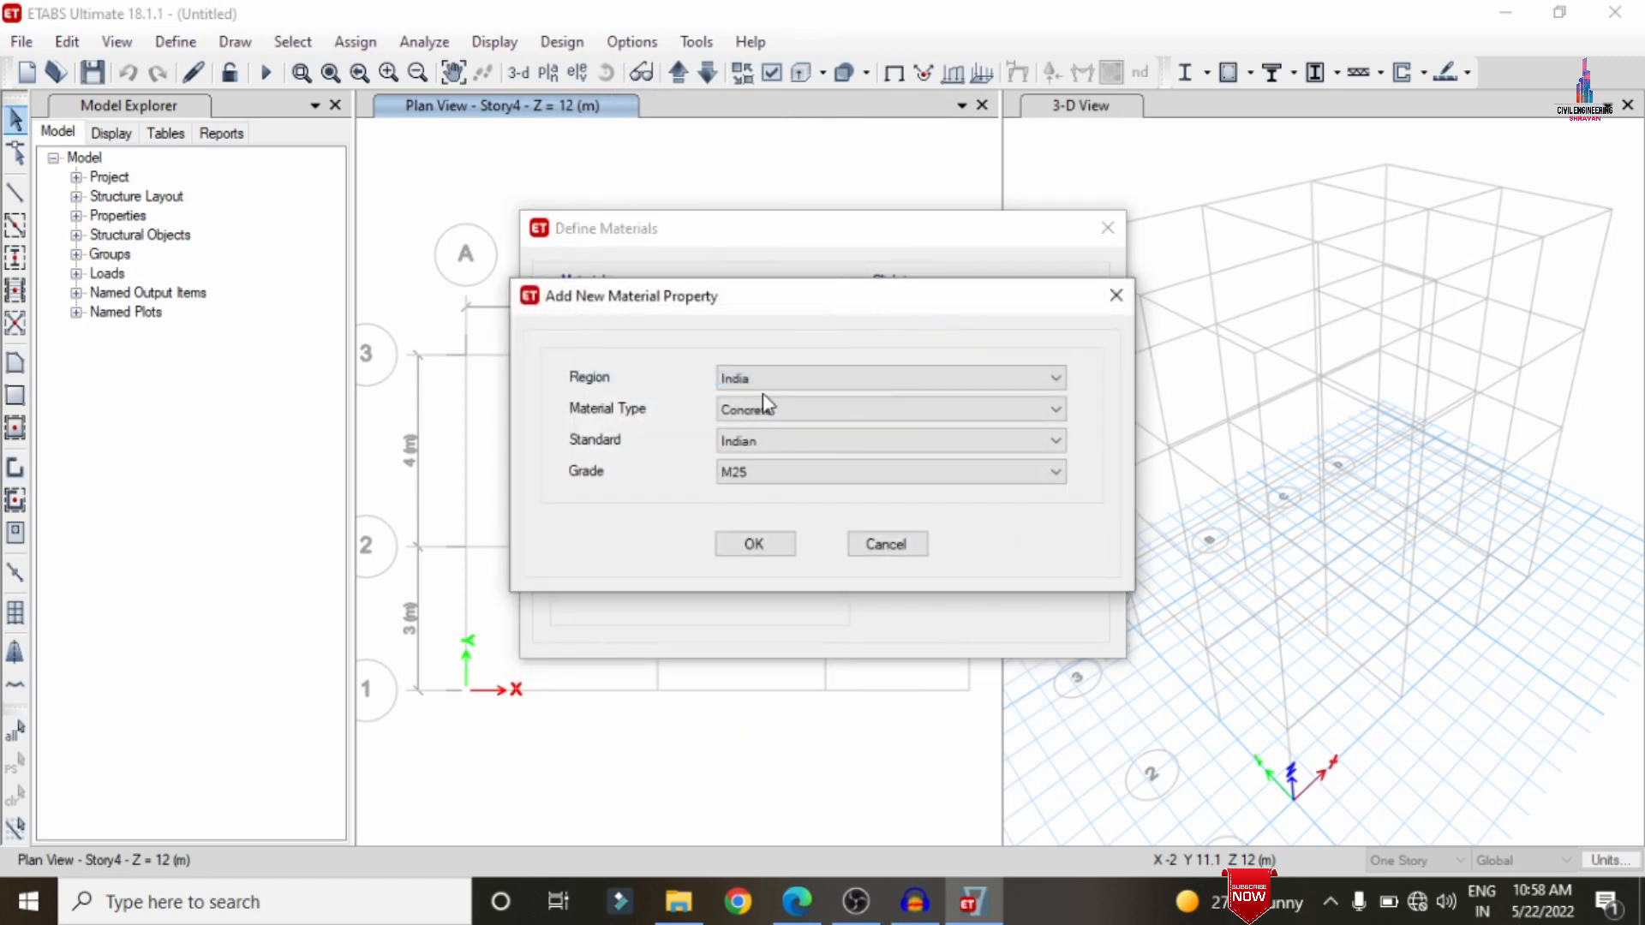
click(761, 409)
click(769, 494)
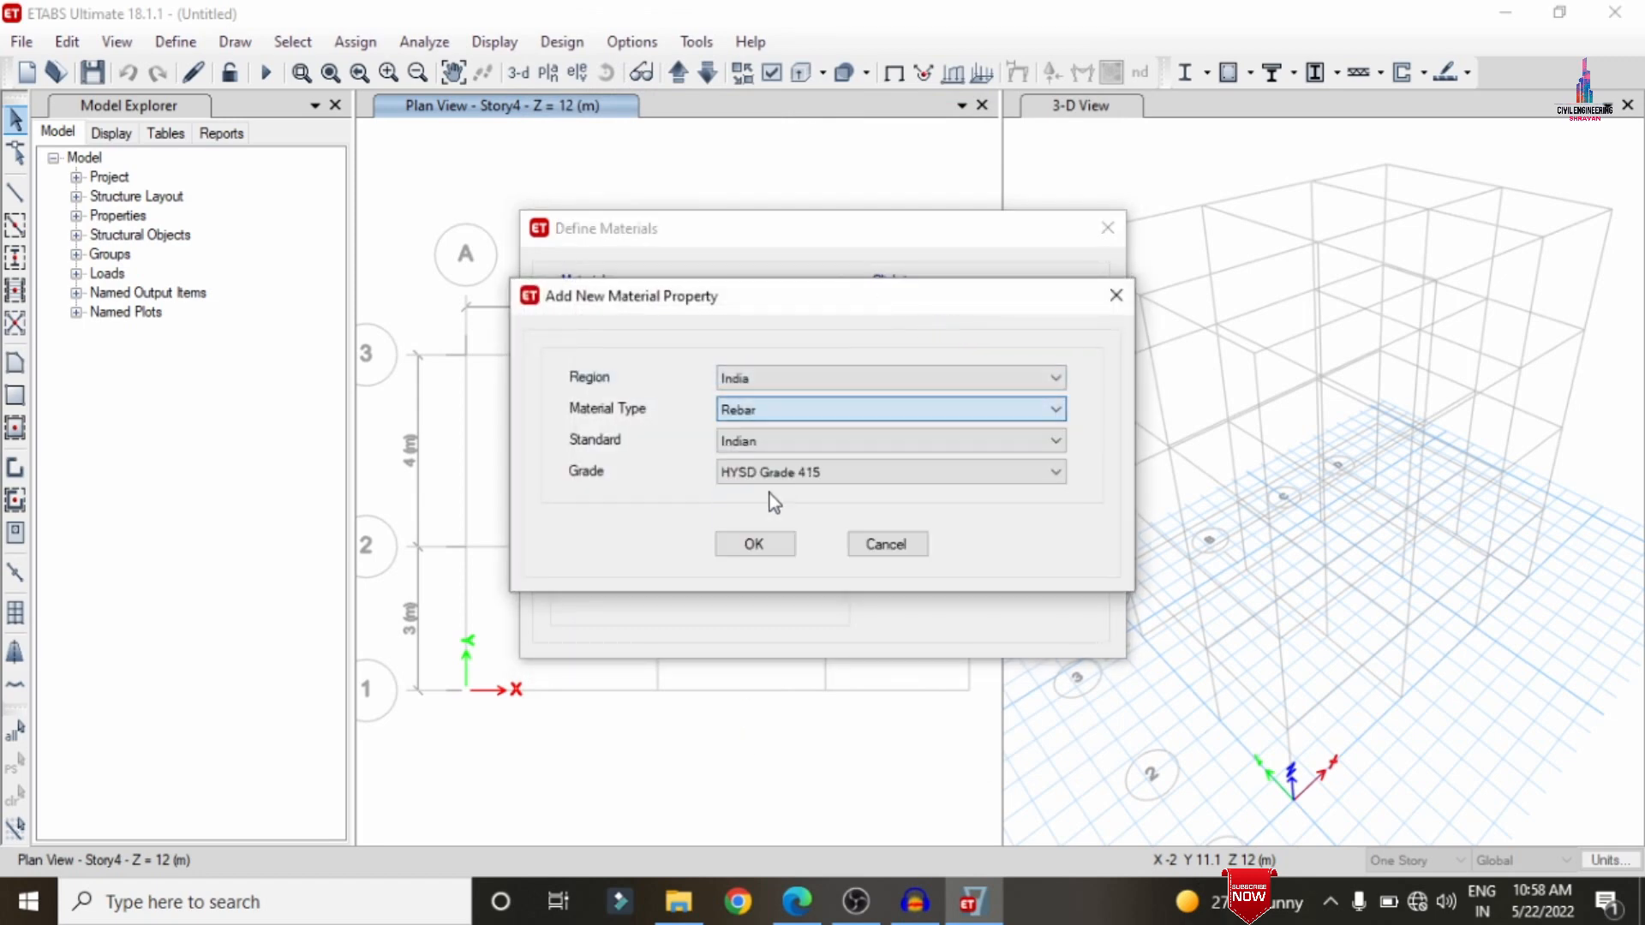
click(765, 549)
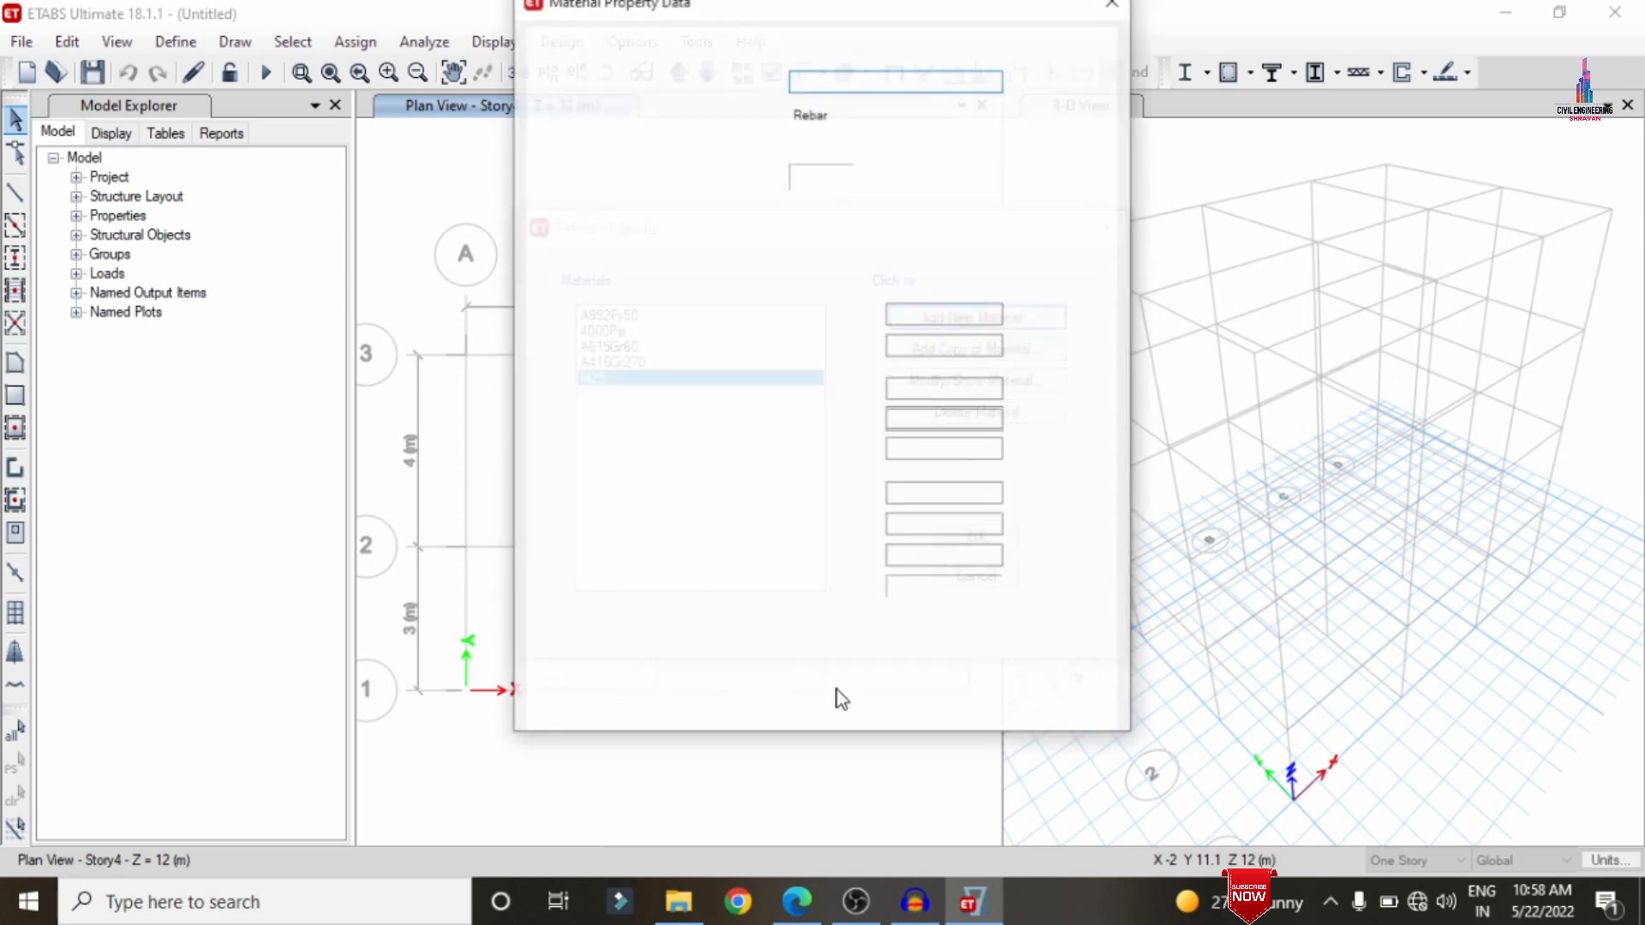
click(747, 697)
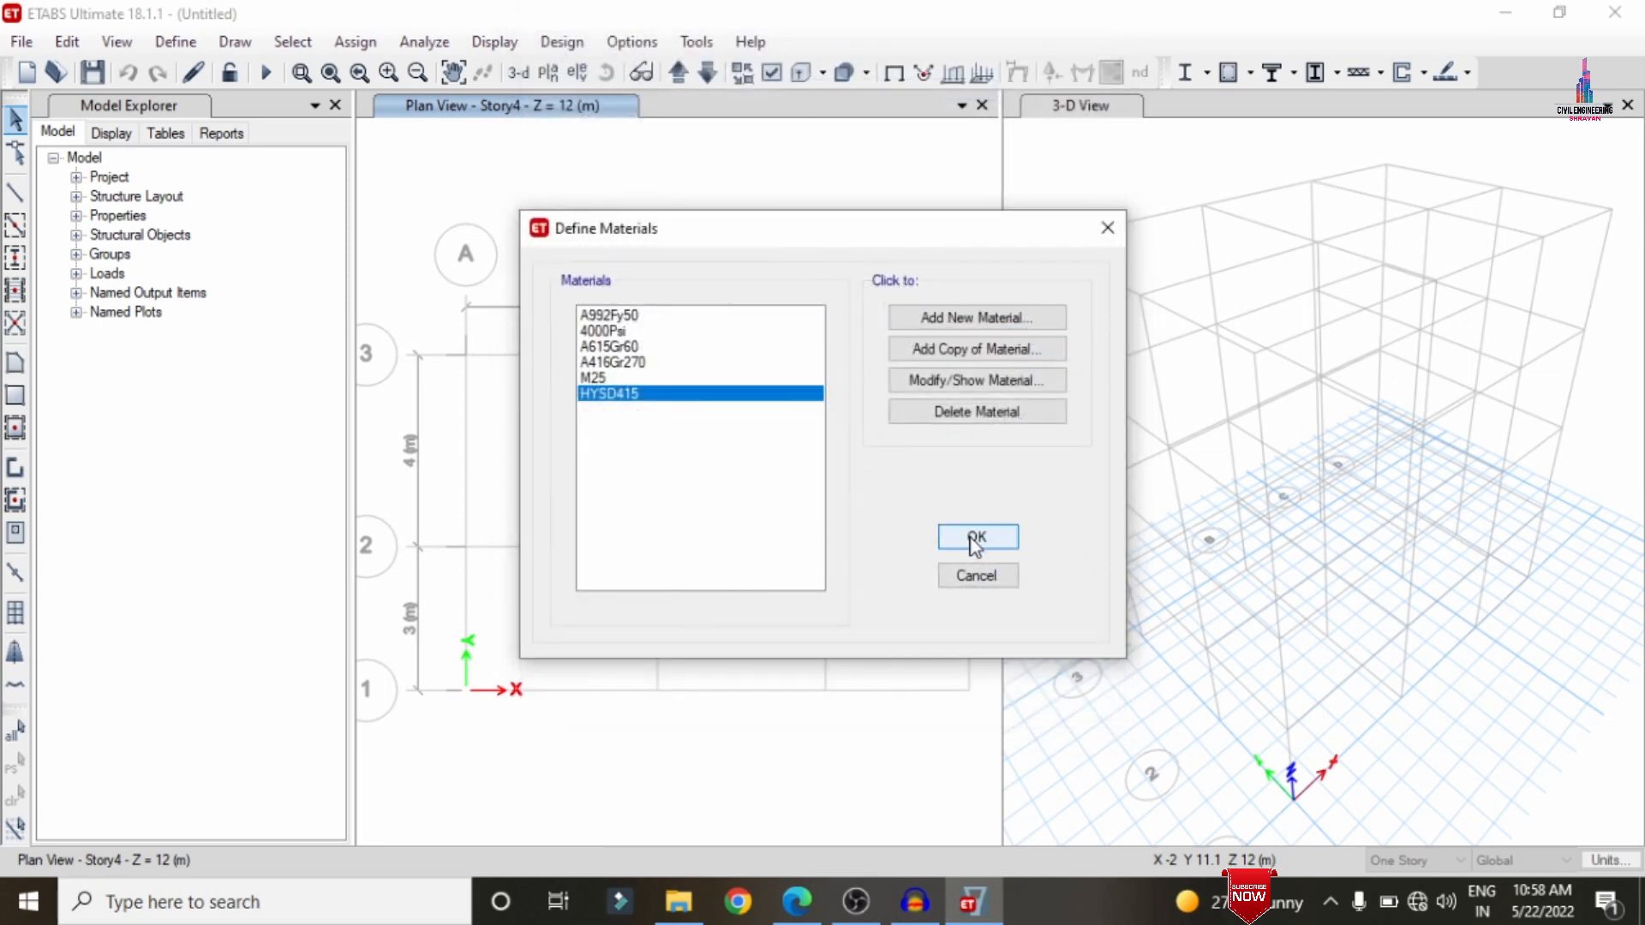
click(977, 537)
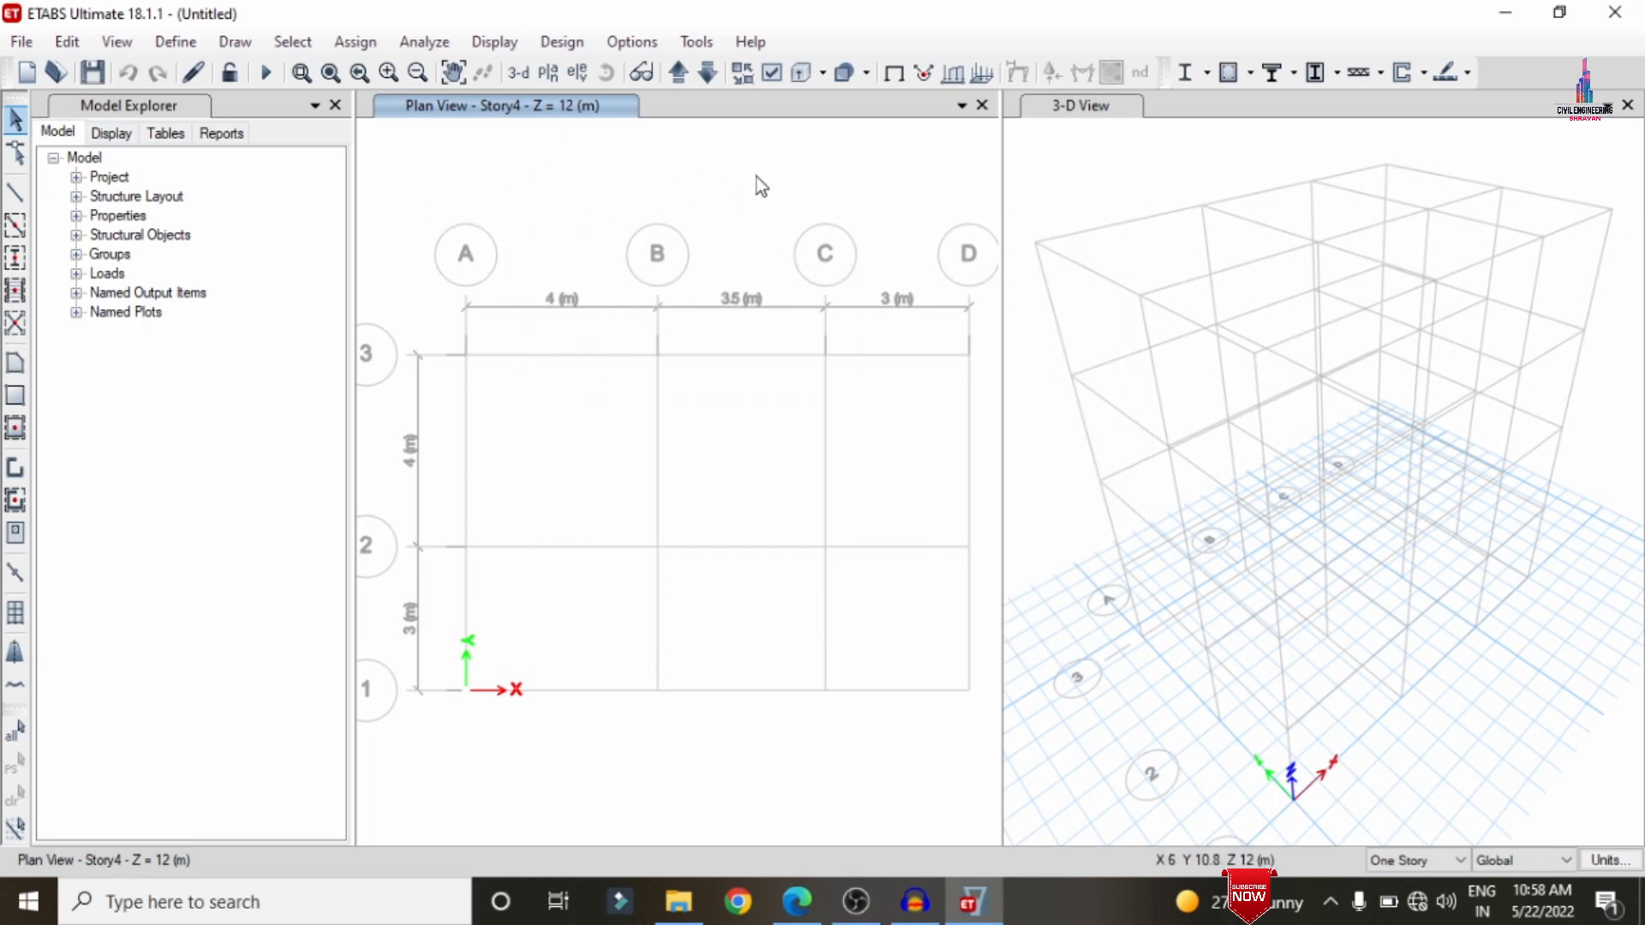
- Delete the nine default frame sections A-CompBm, A-GravBm, A-GravCol, A-LatBm, A-LatCol, ConcBm, ConcCol, SteelBm and SteelCol together
click(176, 42)
click(176, 42)
click(175, 42)
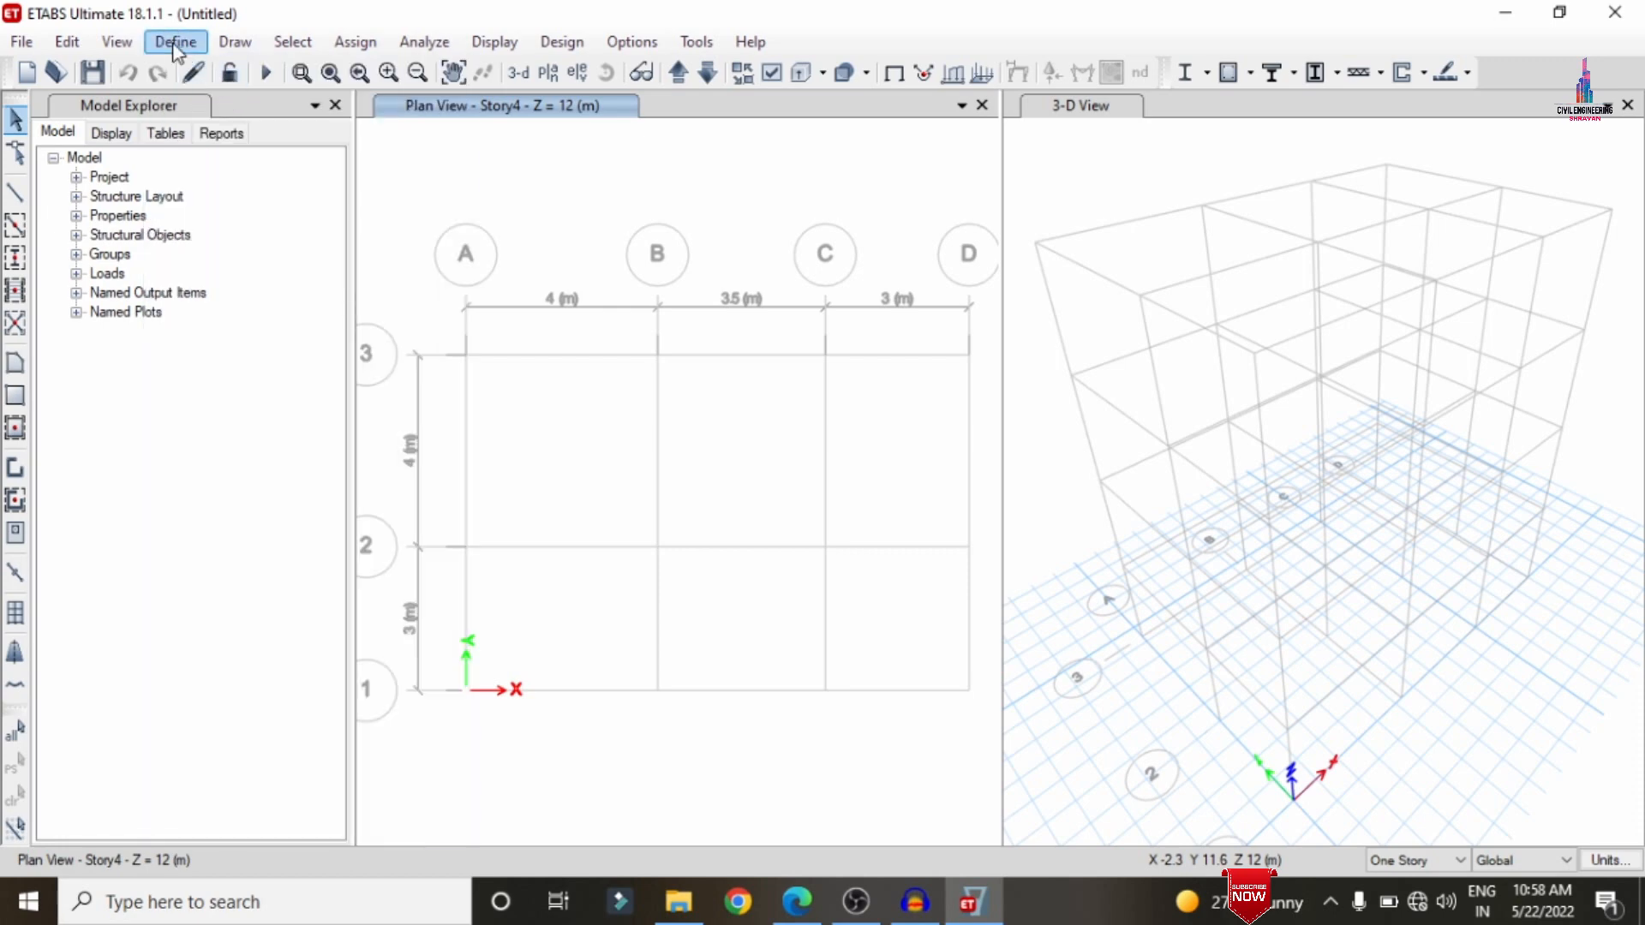
mouse_move(221, 108)
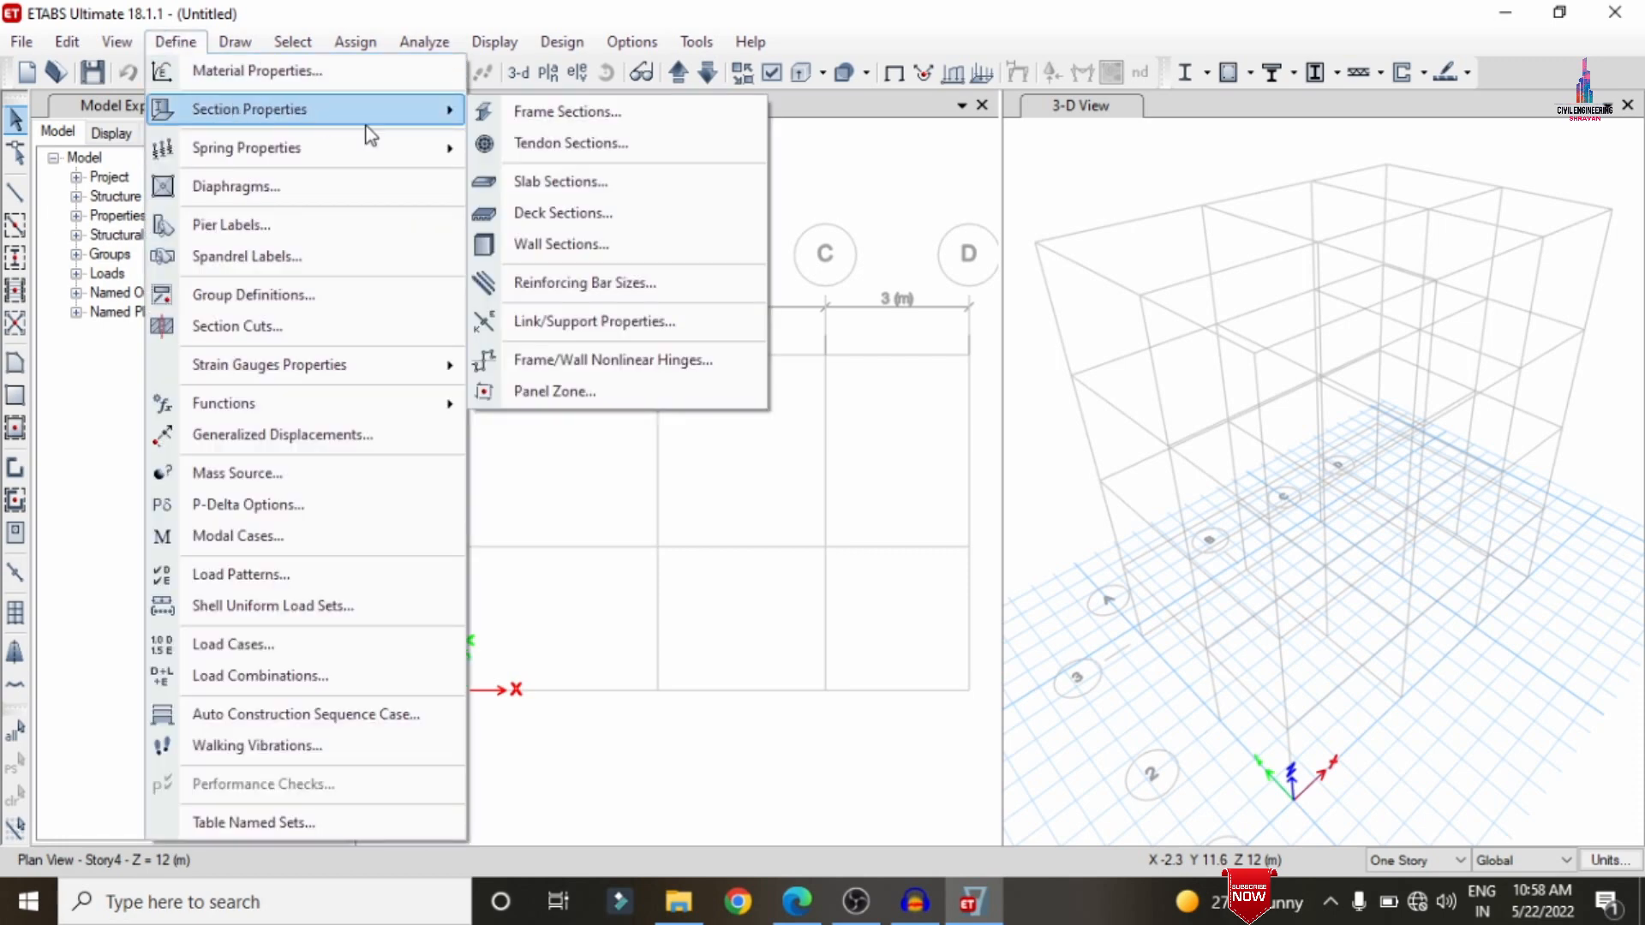
click(517, 111)
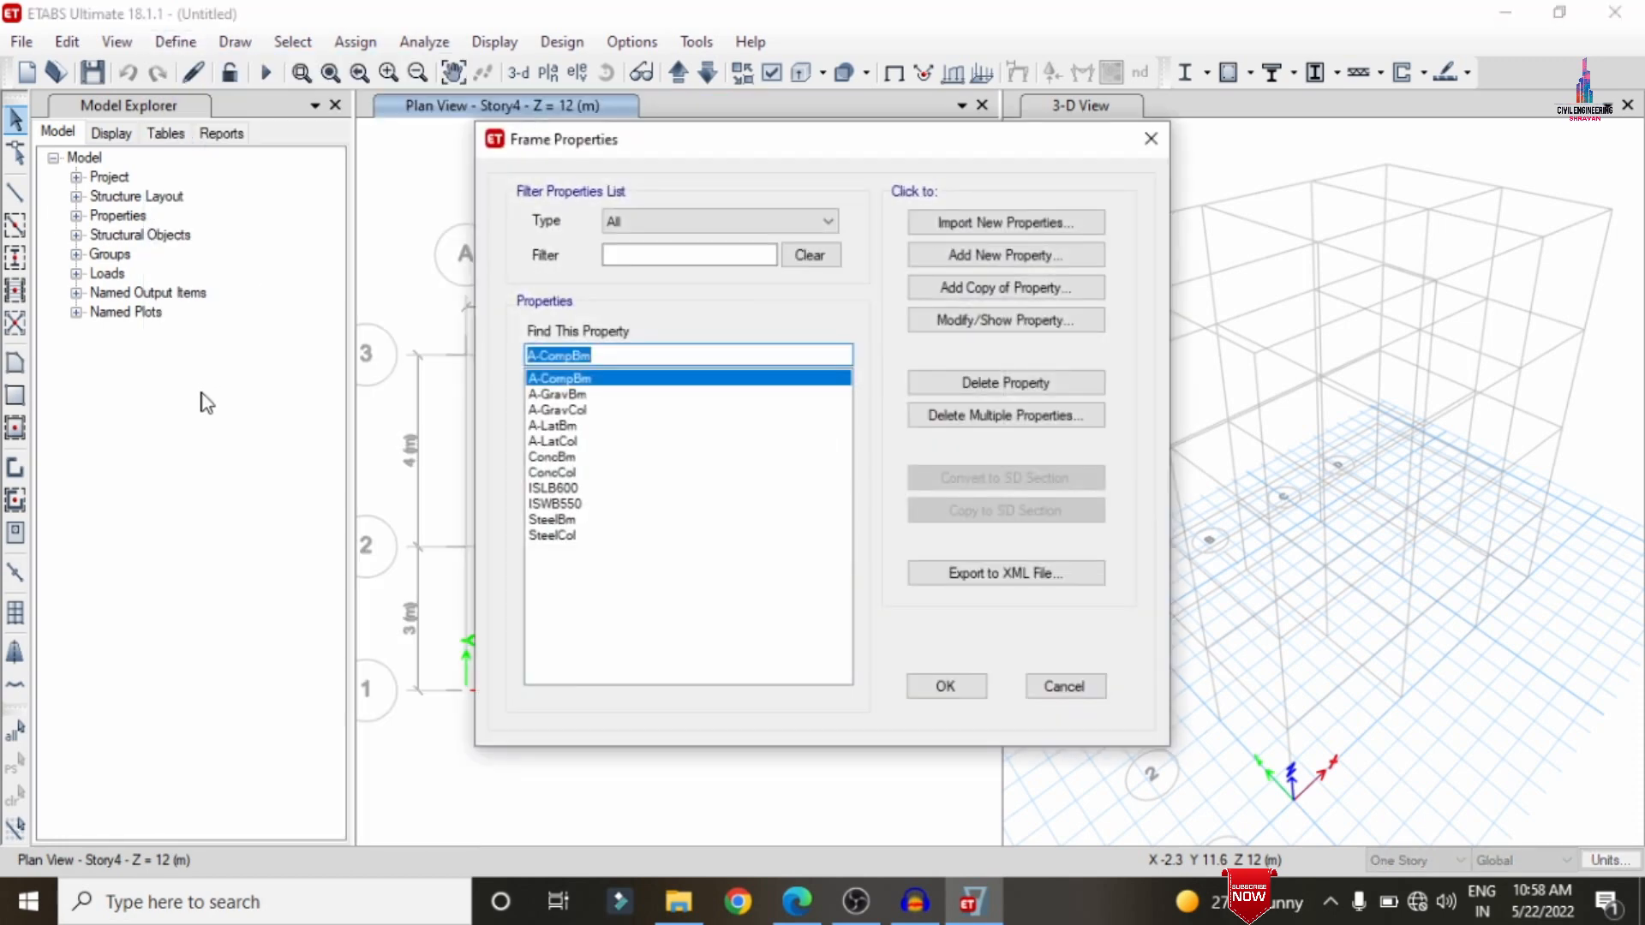
click(615, 382)
click(624, 537)
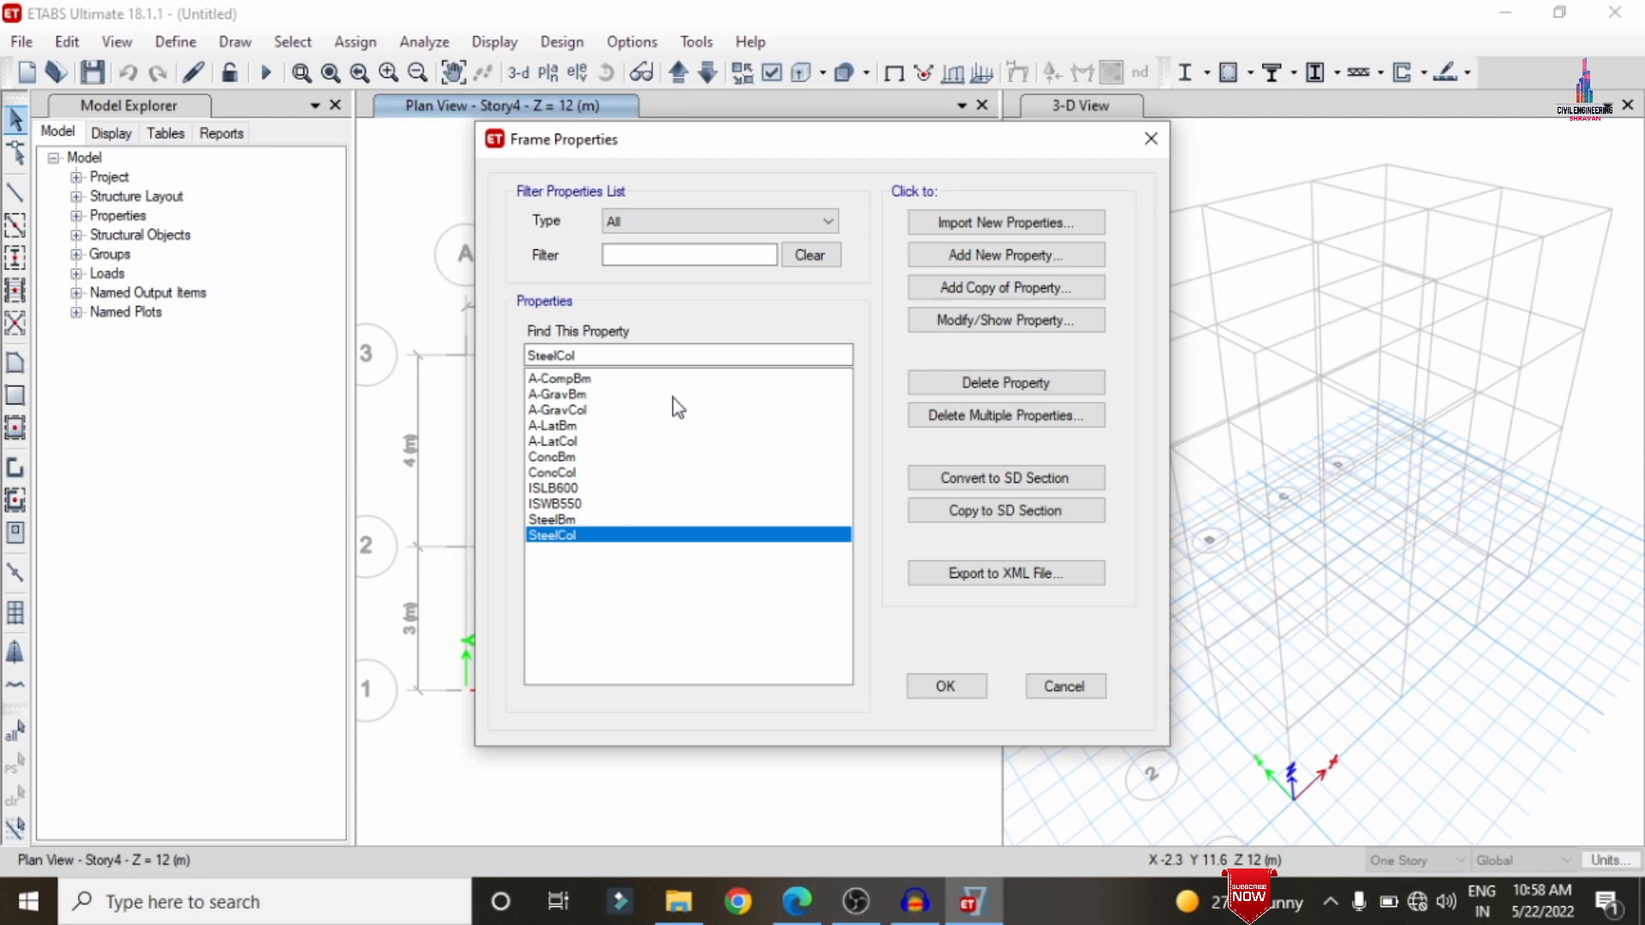
click(948, 420)
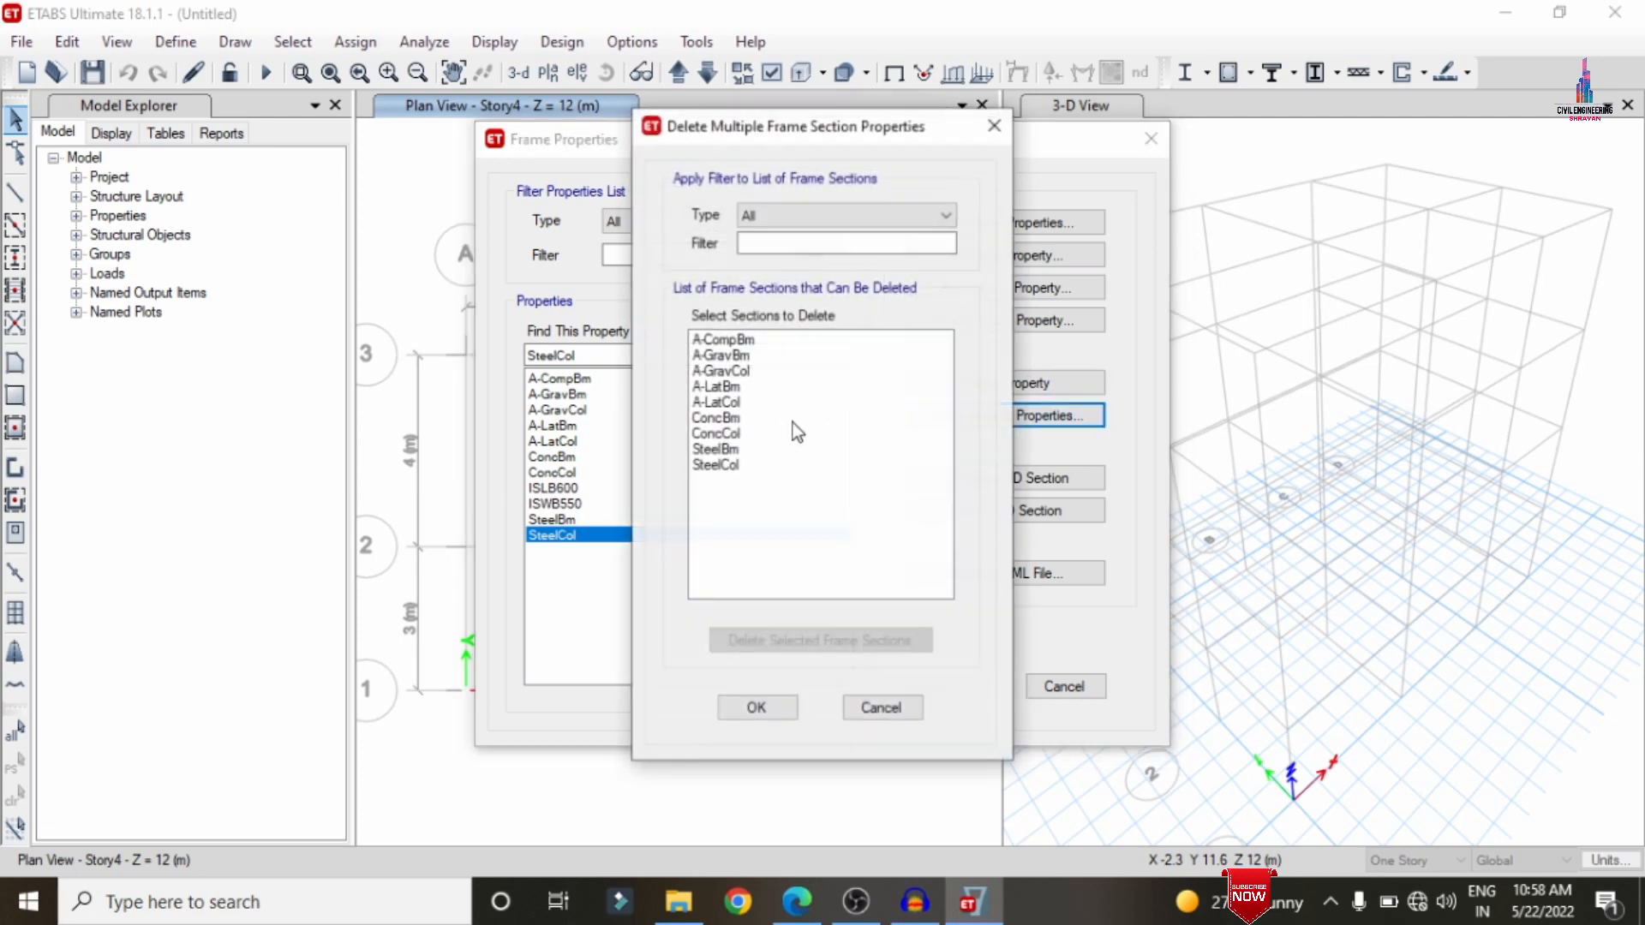
drag(754, 342, 768, 538)
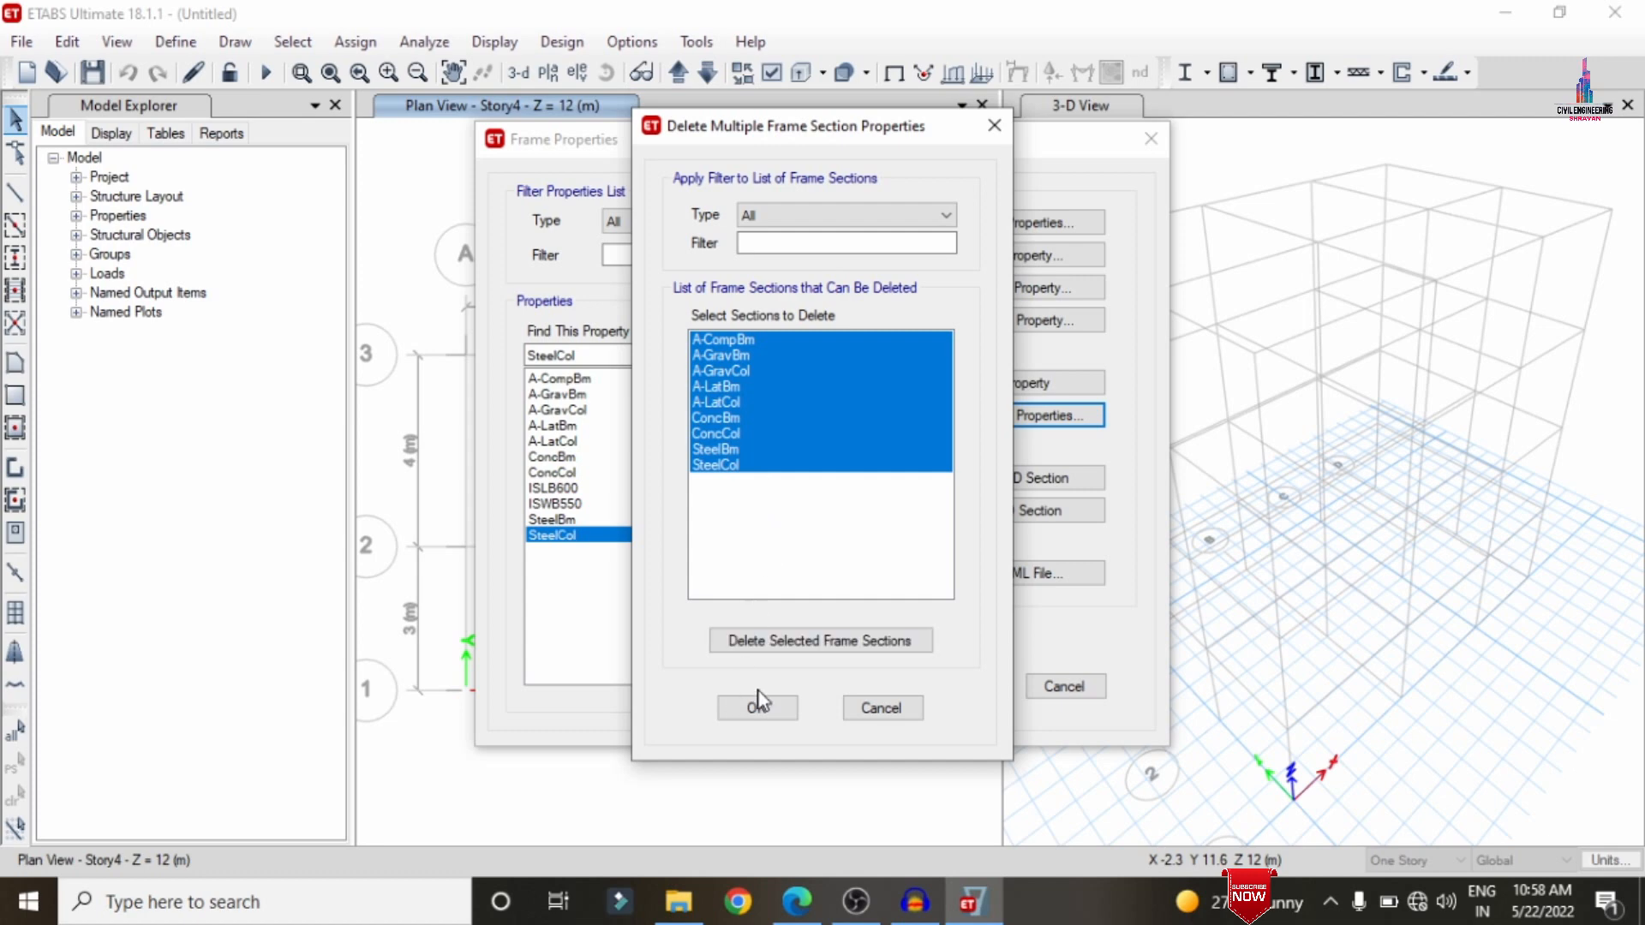
click(826, 653)
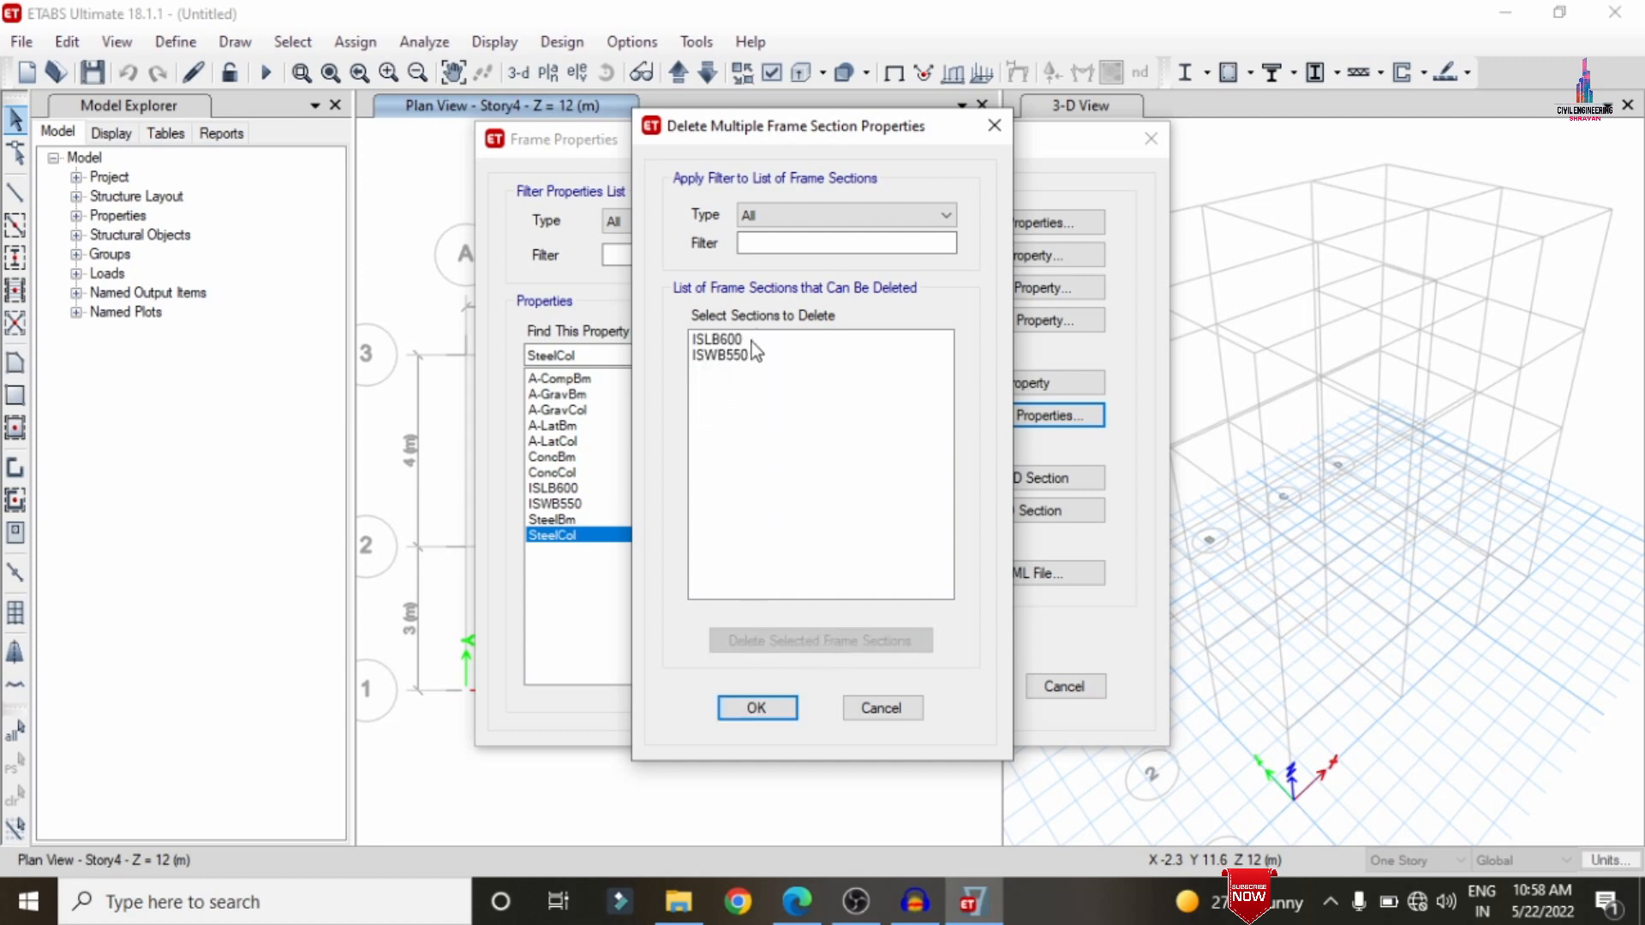
- Delete the ISWB550 frame section, try to delete ISLB600 with it, and accept the deletions
drag(752, 342, 757, 358)
click(835, 648)
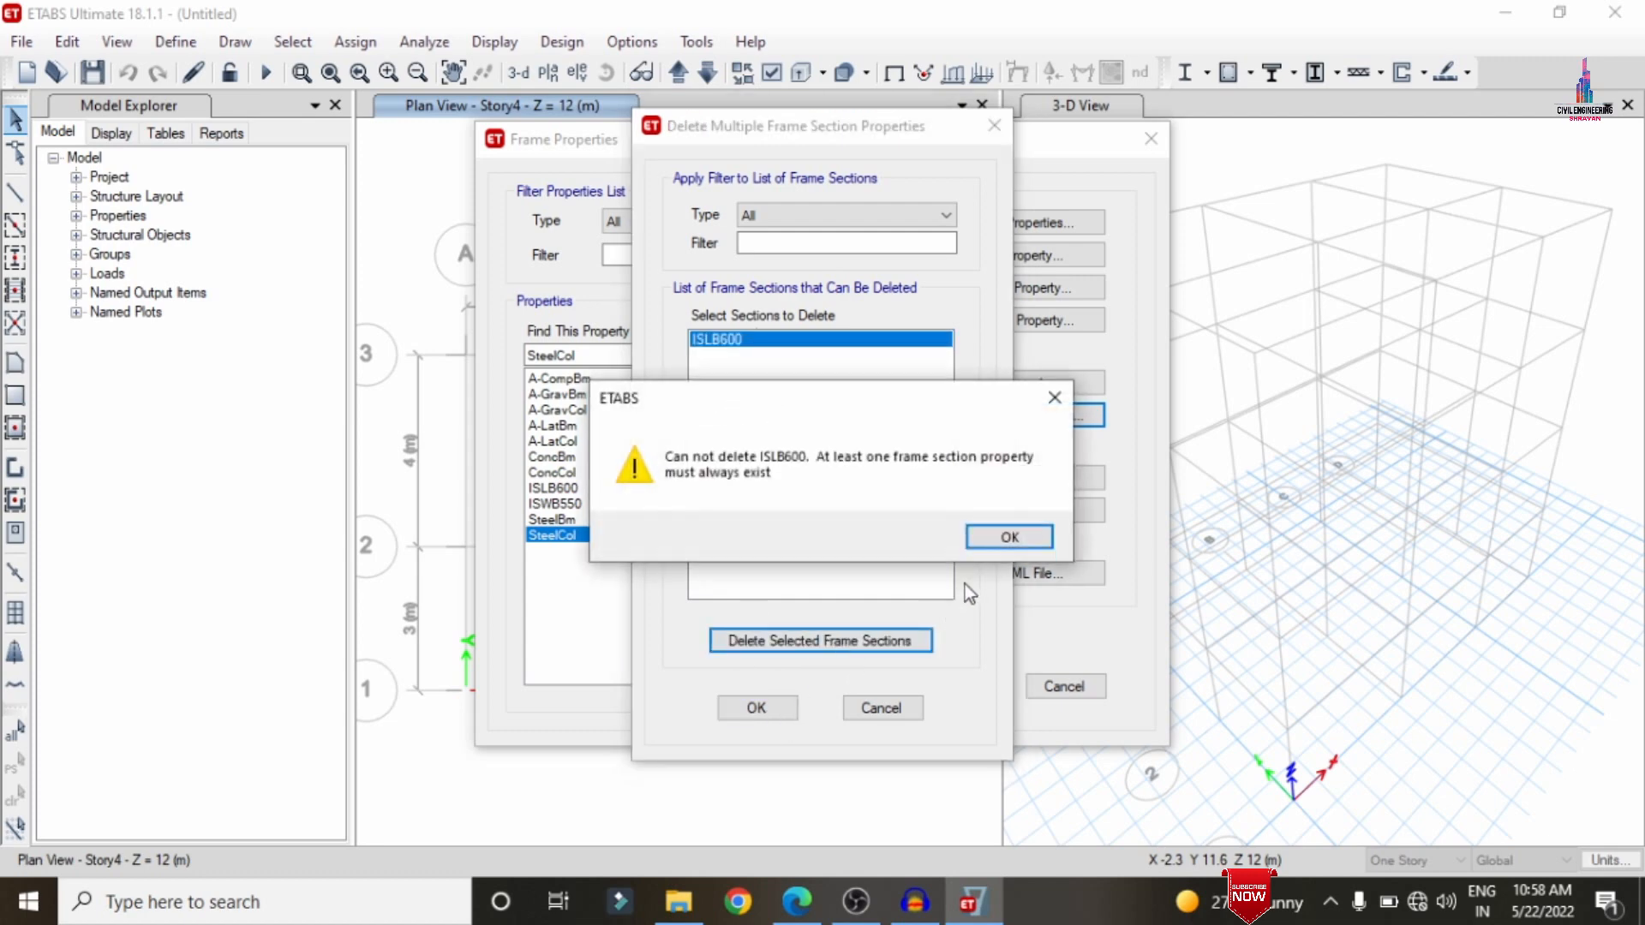
click(998, 540)
click(755, 708)
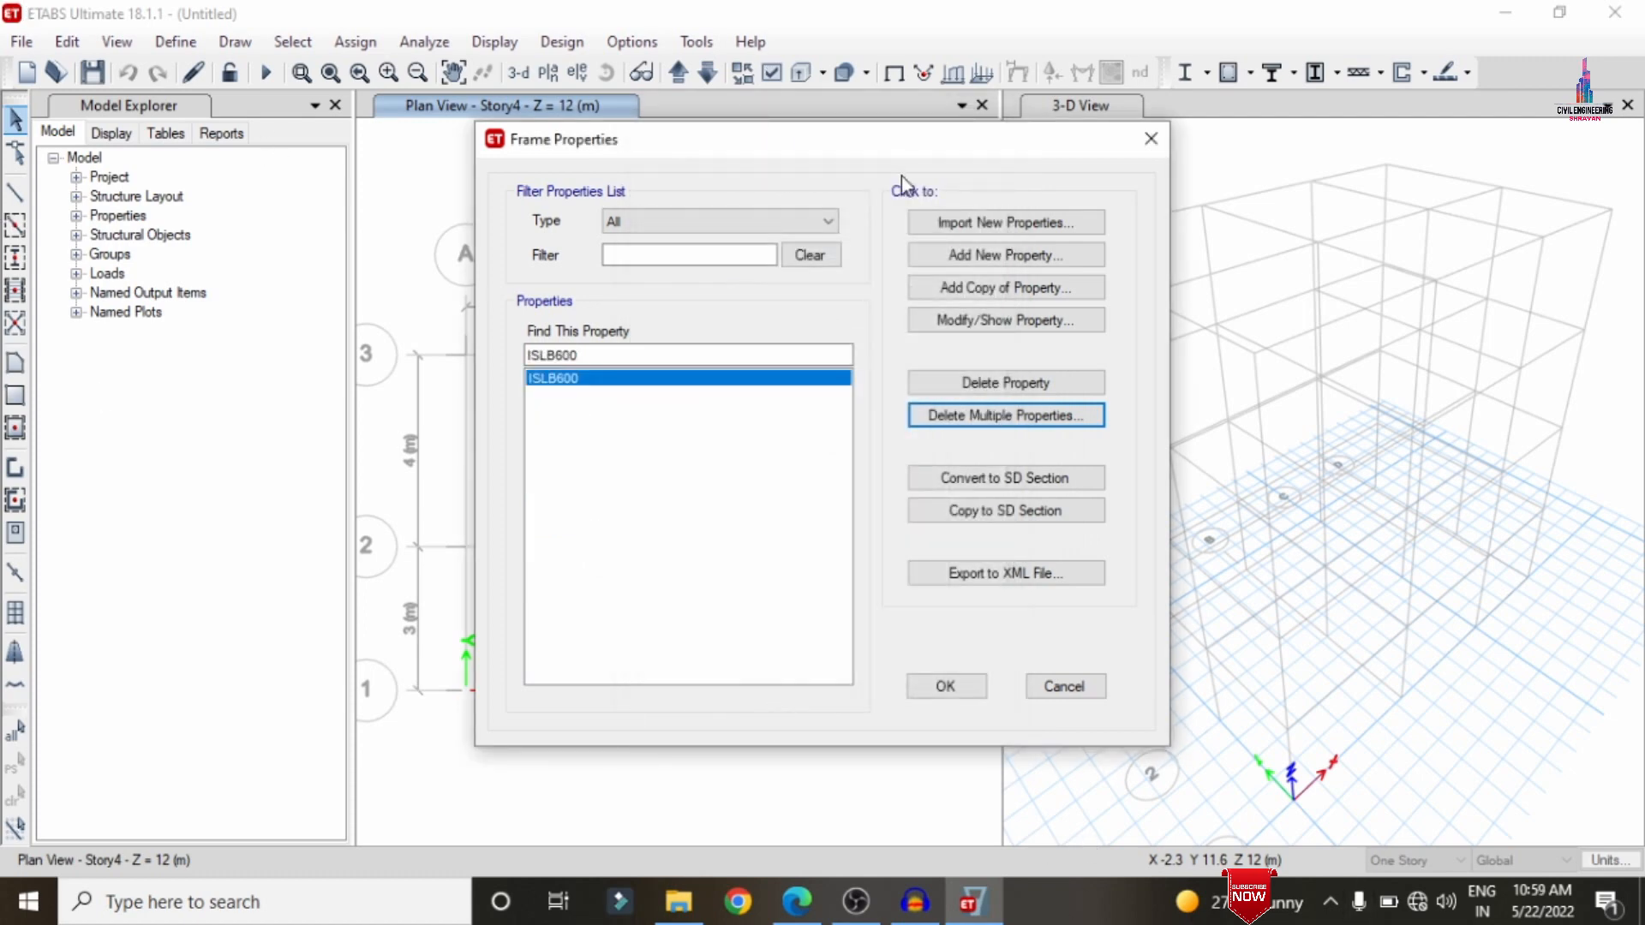
- Add a new Concrete Rectangular frame section and name it C0.3X0.3
click(1048, 258)
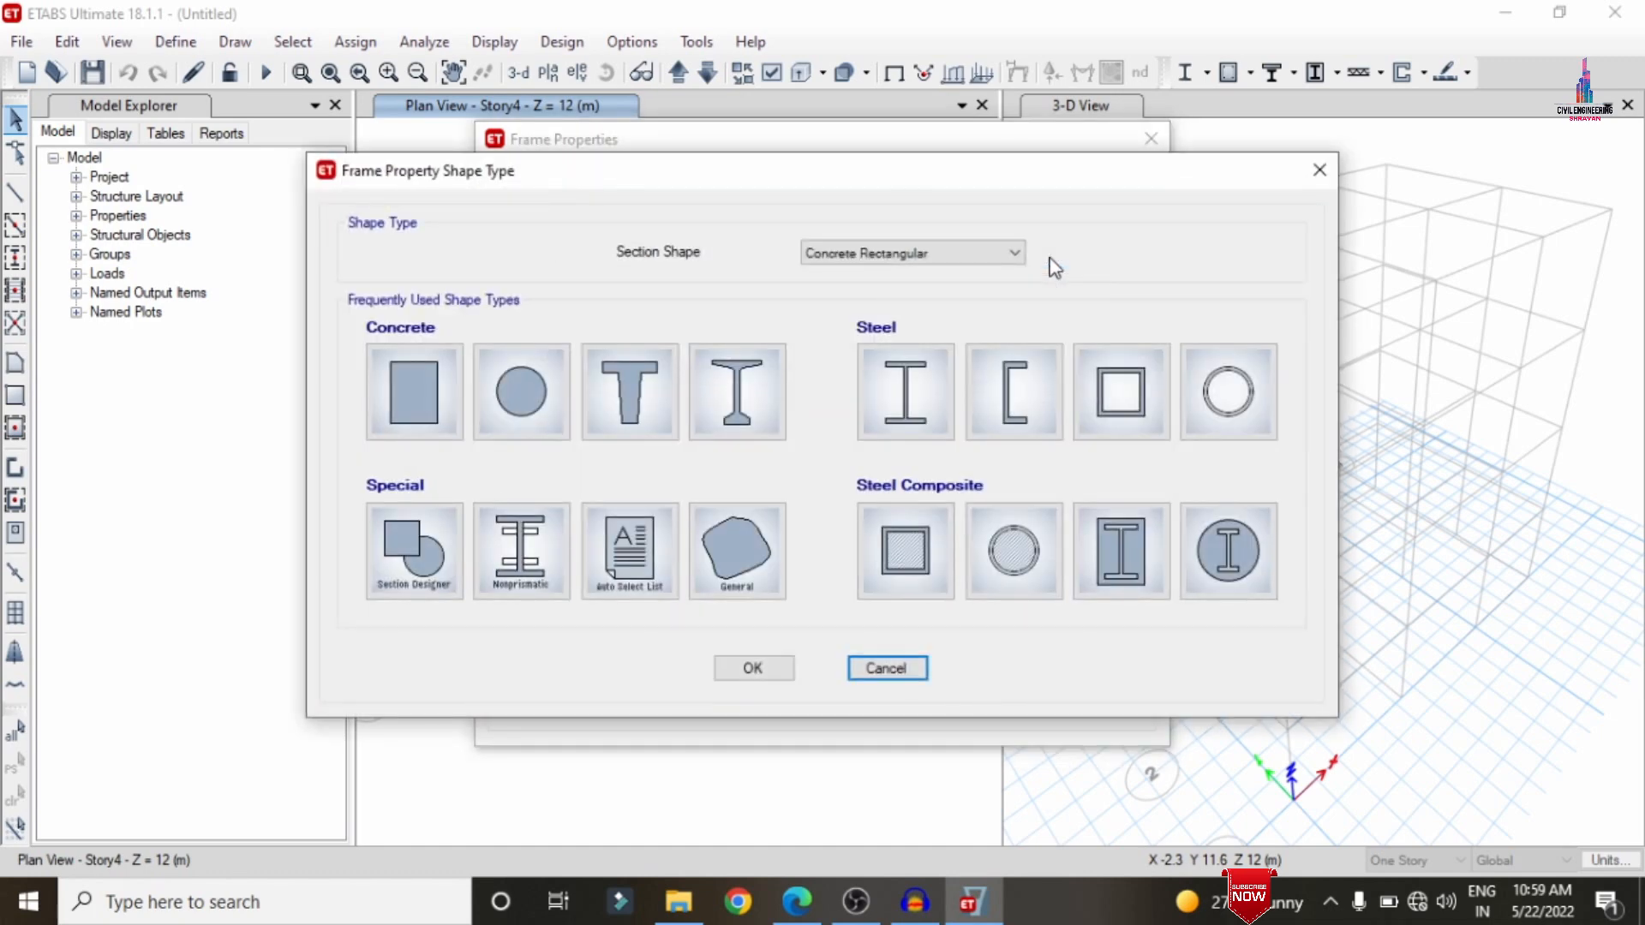
click(1011, 260)
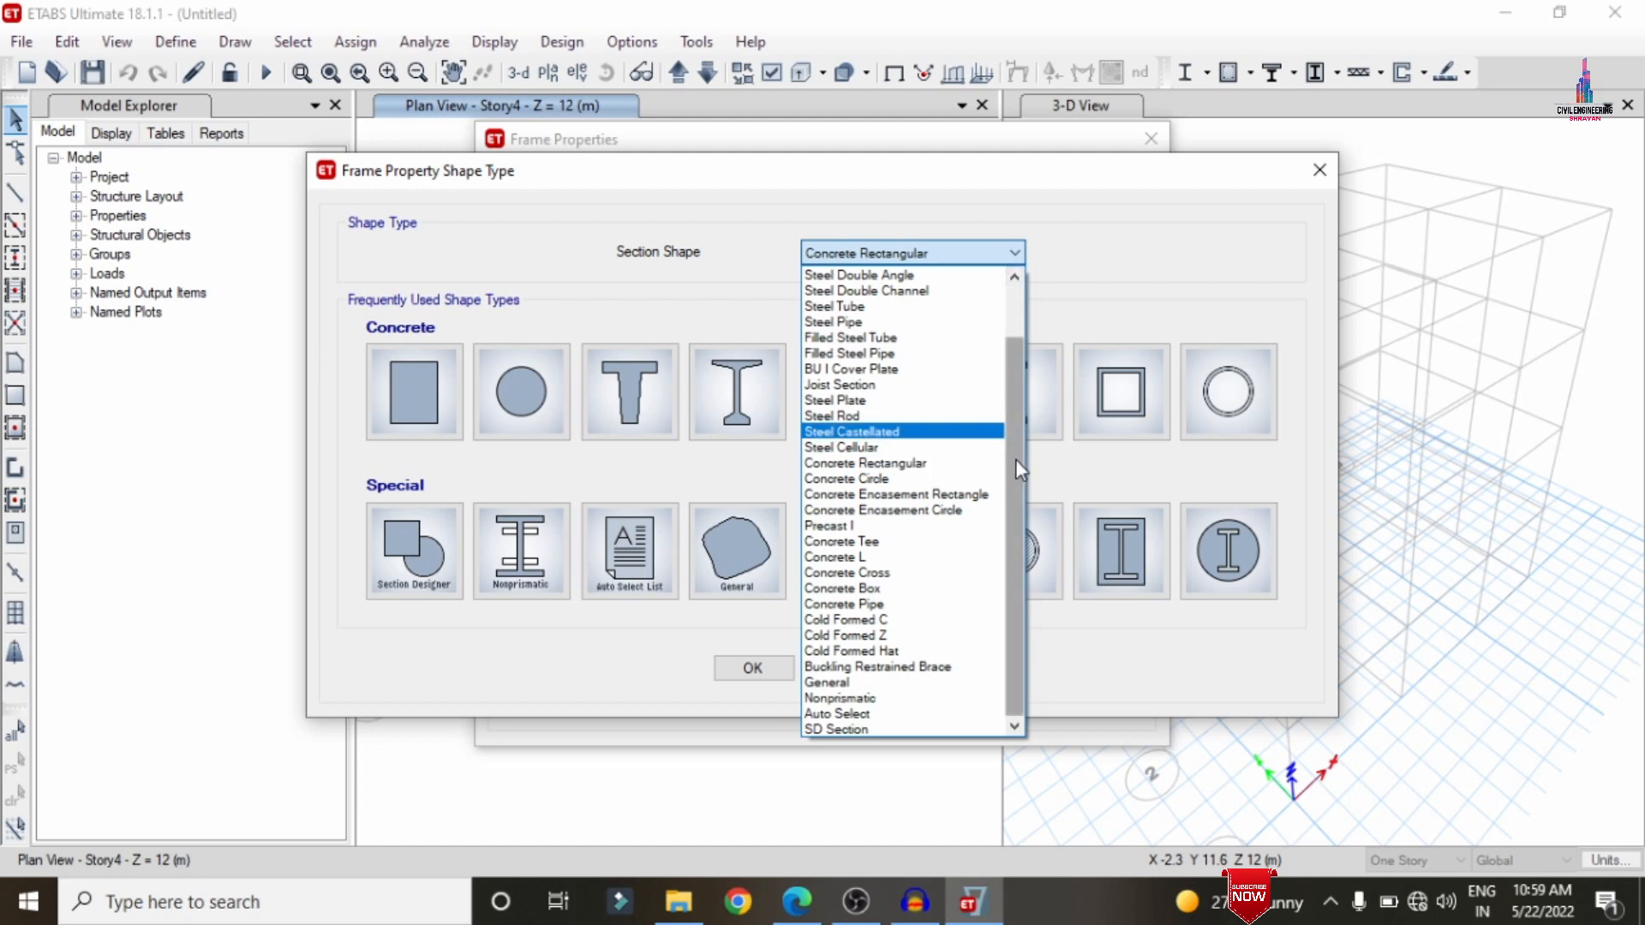
mouse_move(1018, 469)
mouse_down()
mouse_move(1004, 396)
mouse_move(1011, 481)
mouse_up()
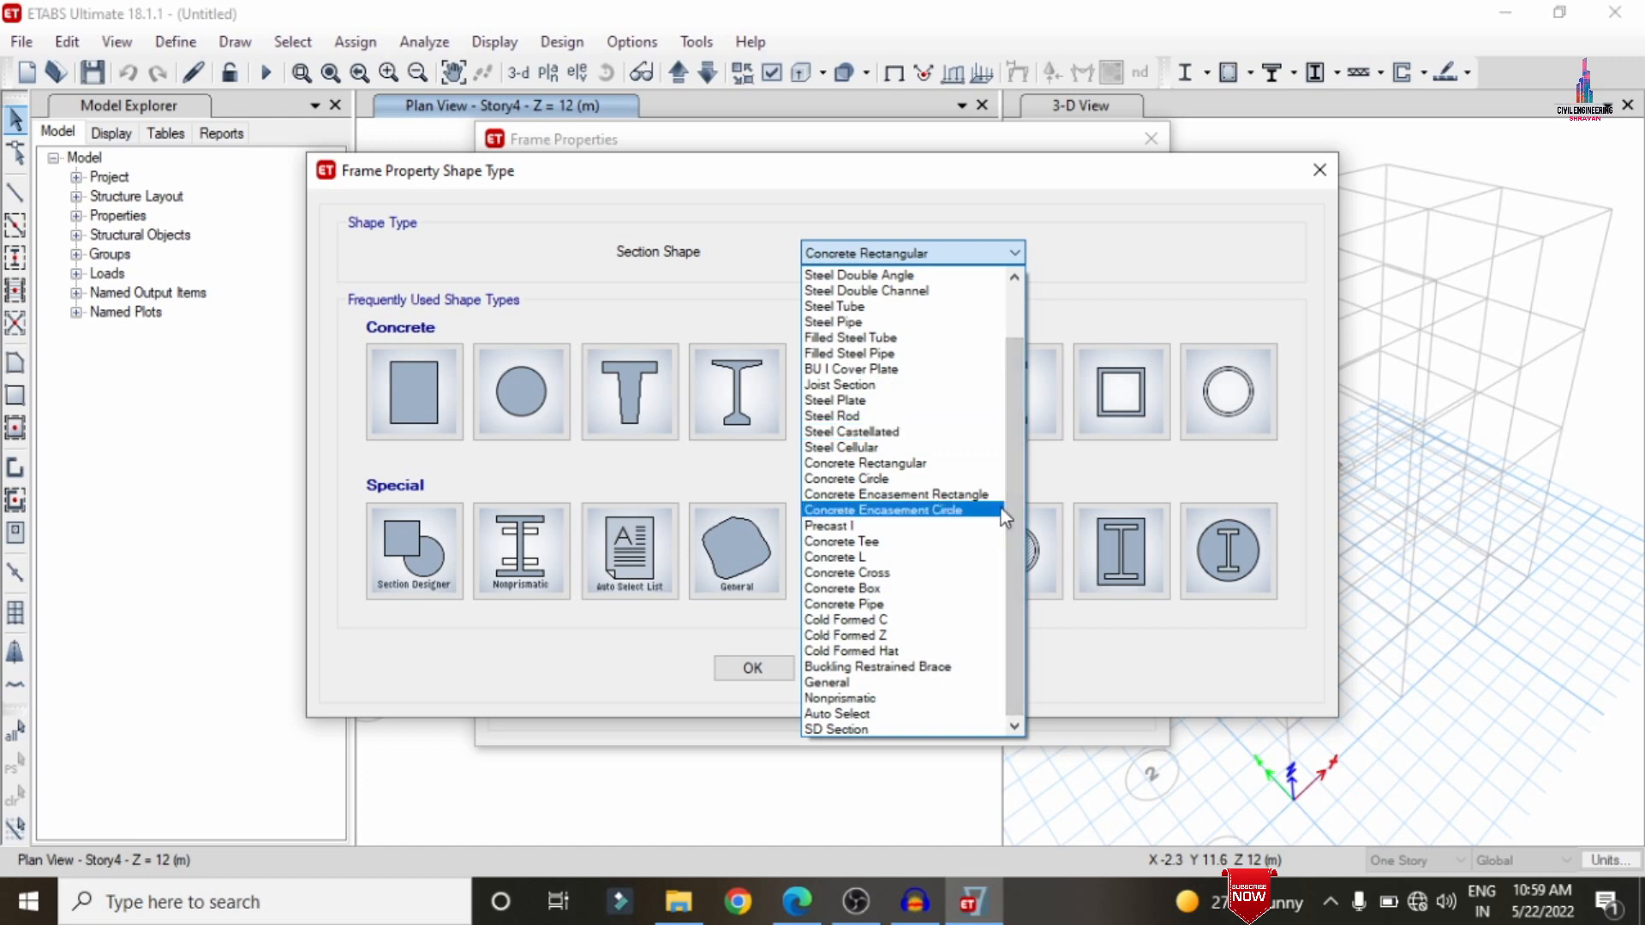
click(904, 463)
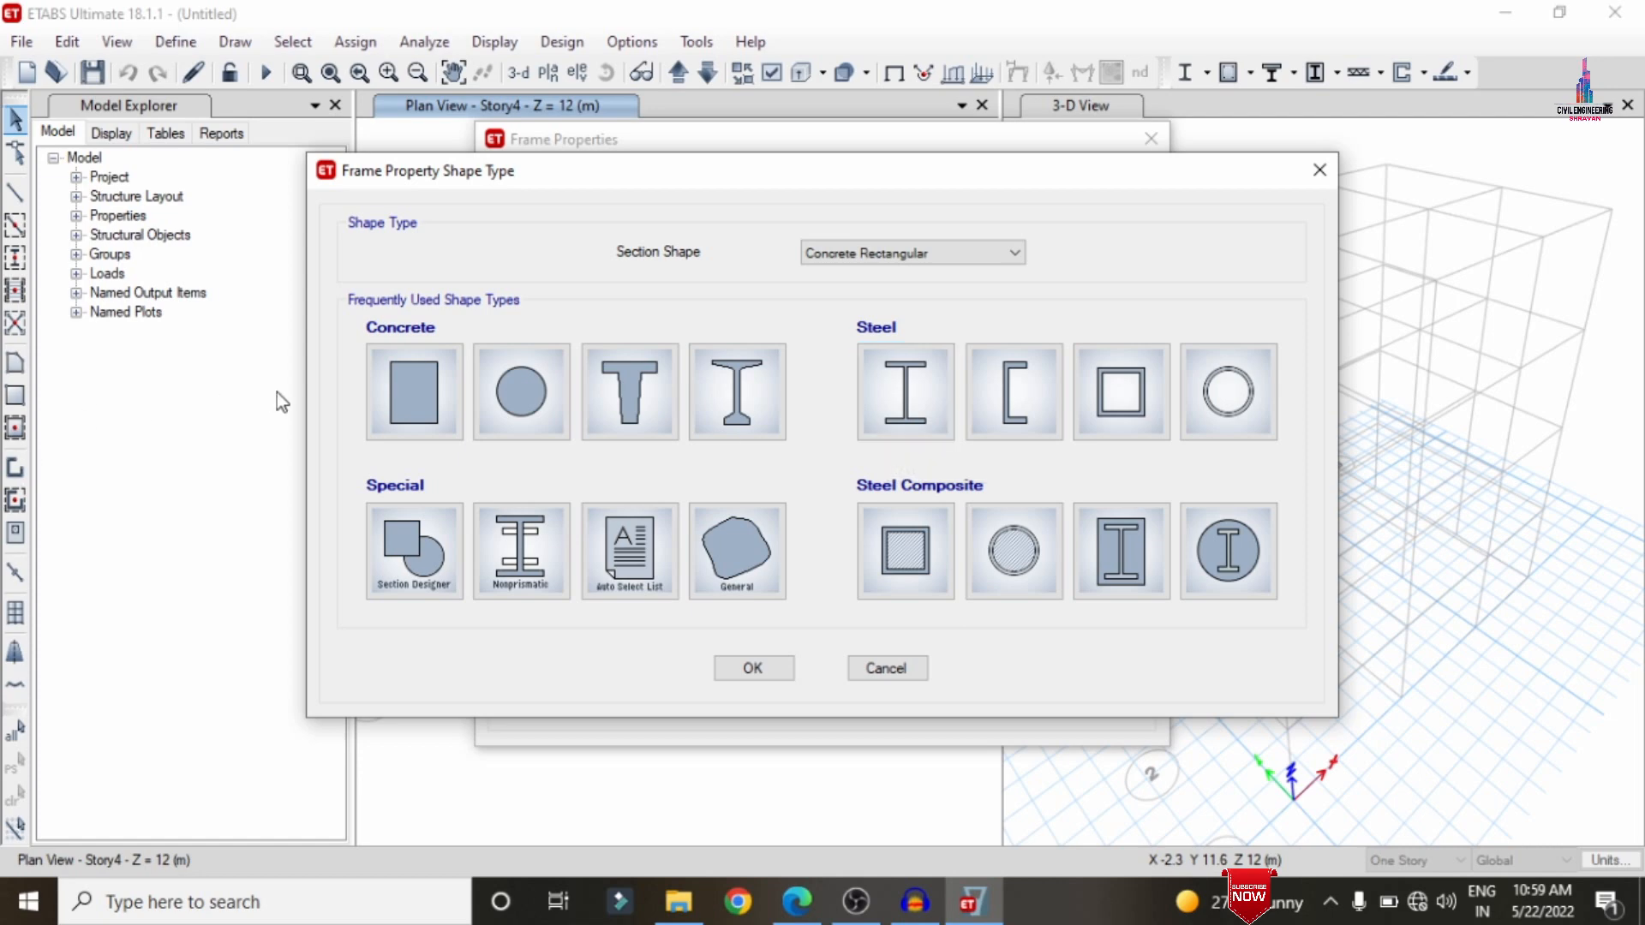
click(425, 383)
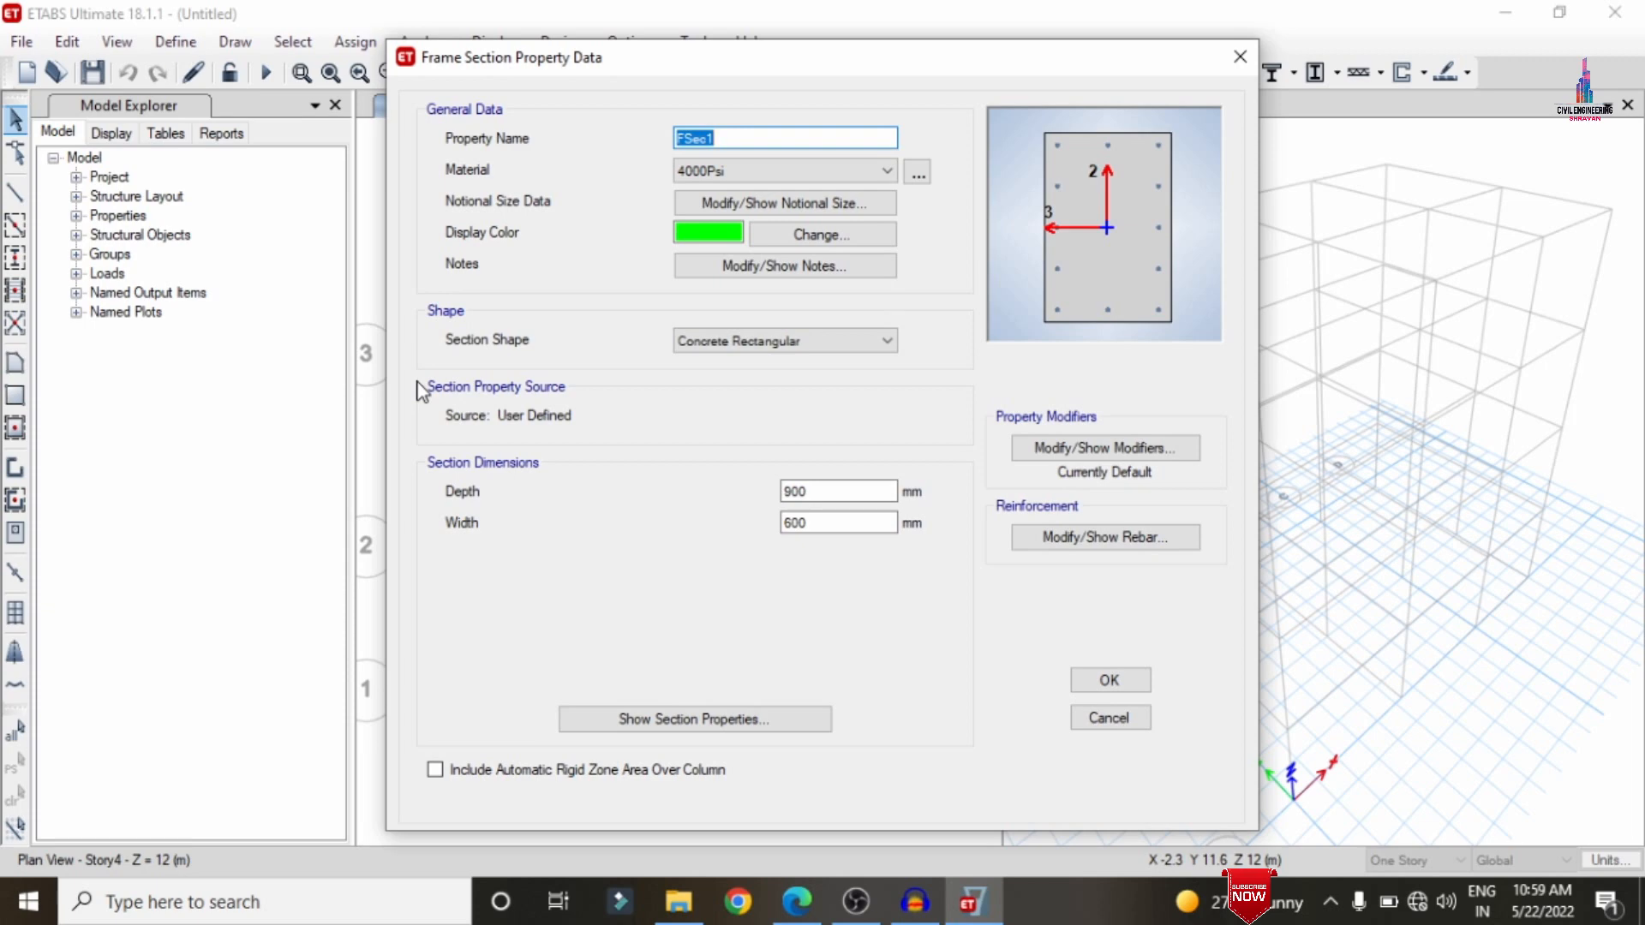
text(C0.3X0.3)
- Set the material of the C0.3X0.3 section to HYSD415
click(689, 171)
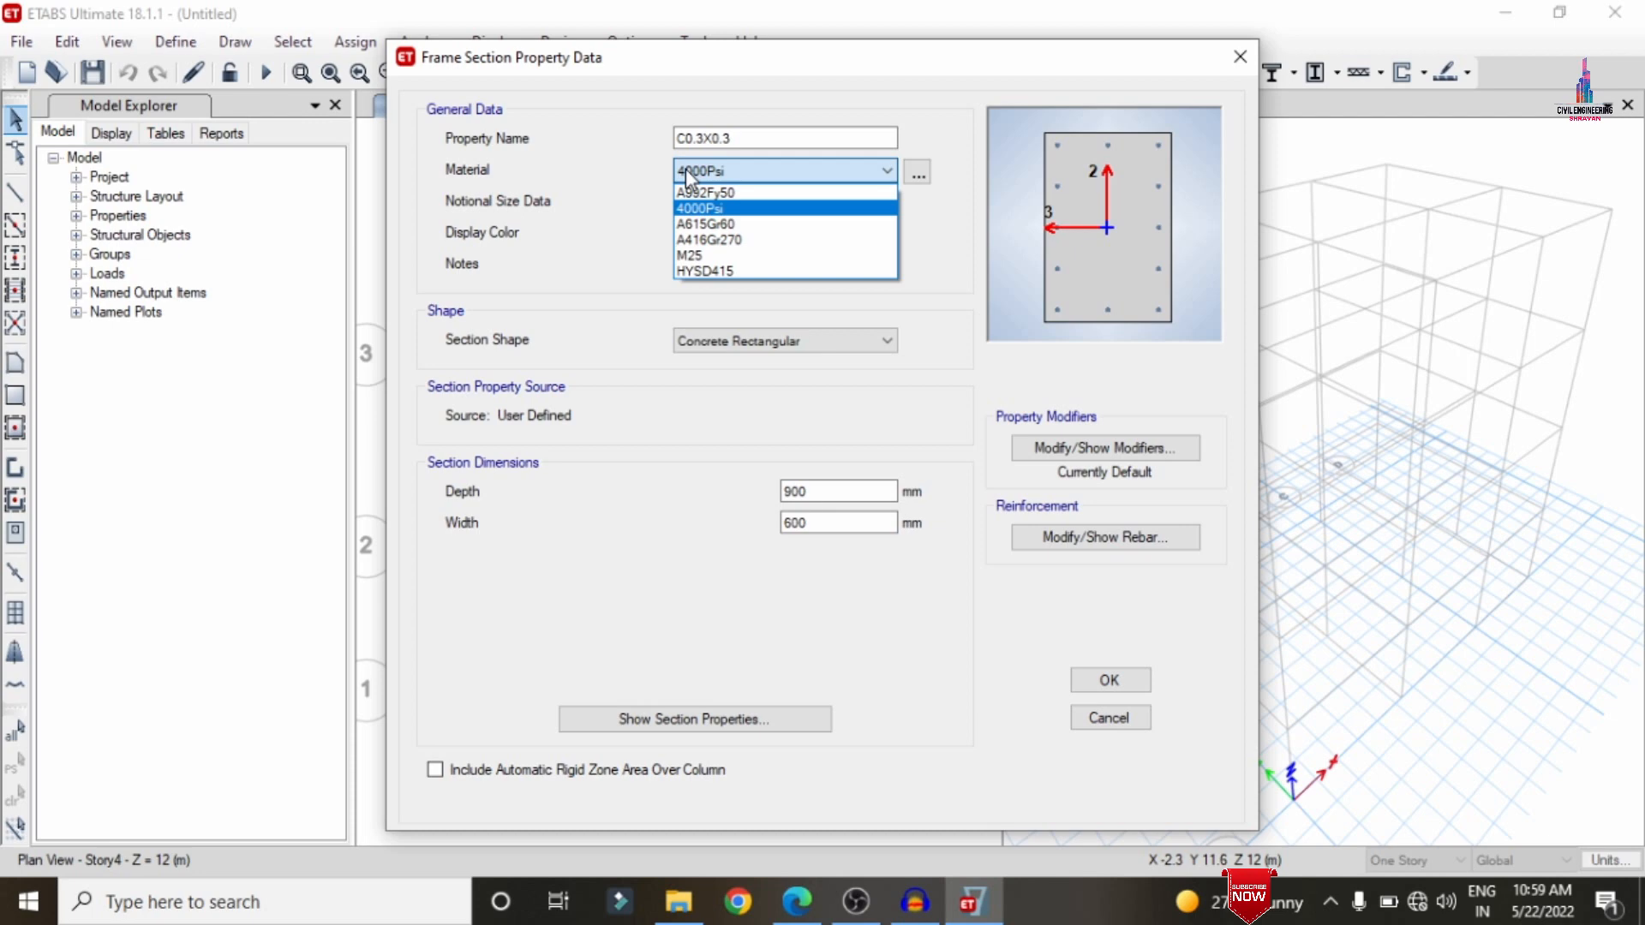
key(Down)
key(Down)
key(Down)
key(Down)
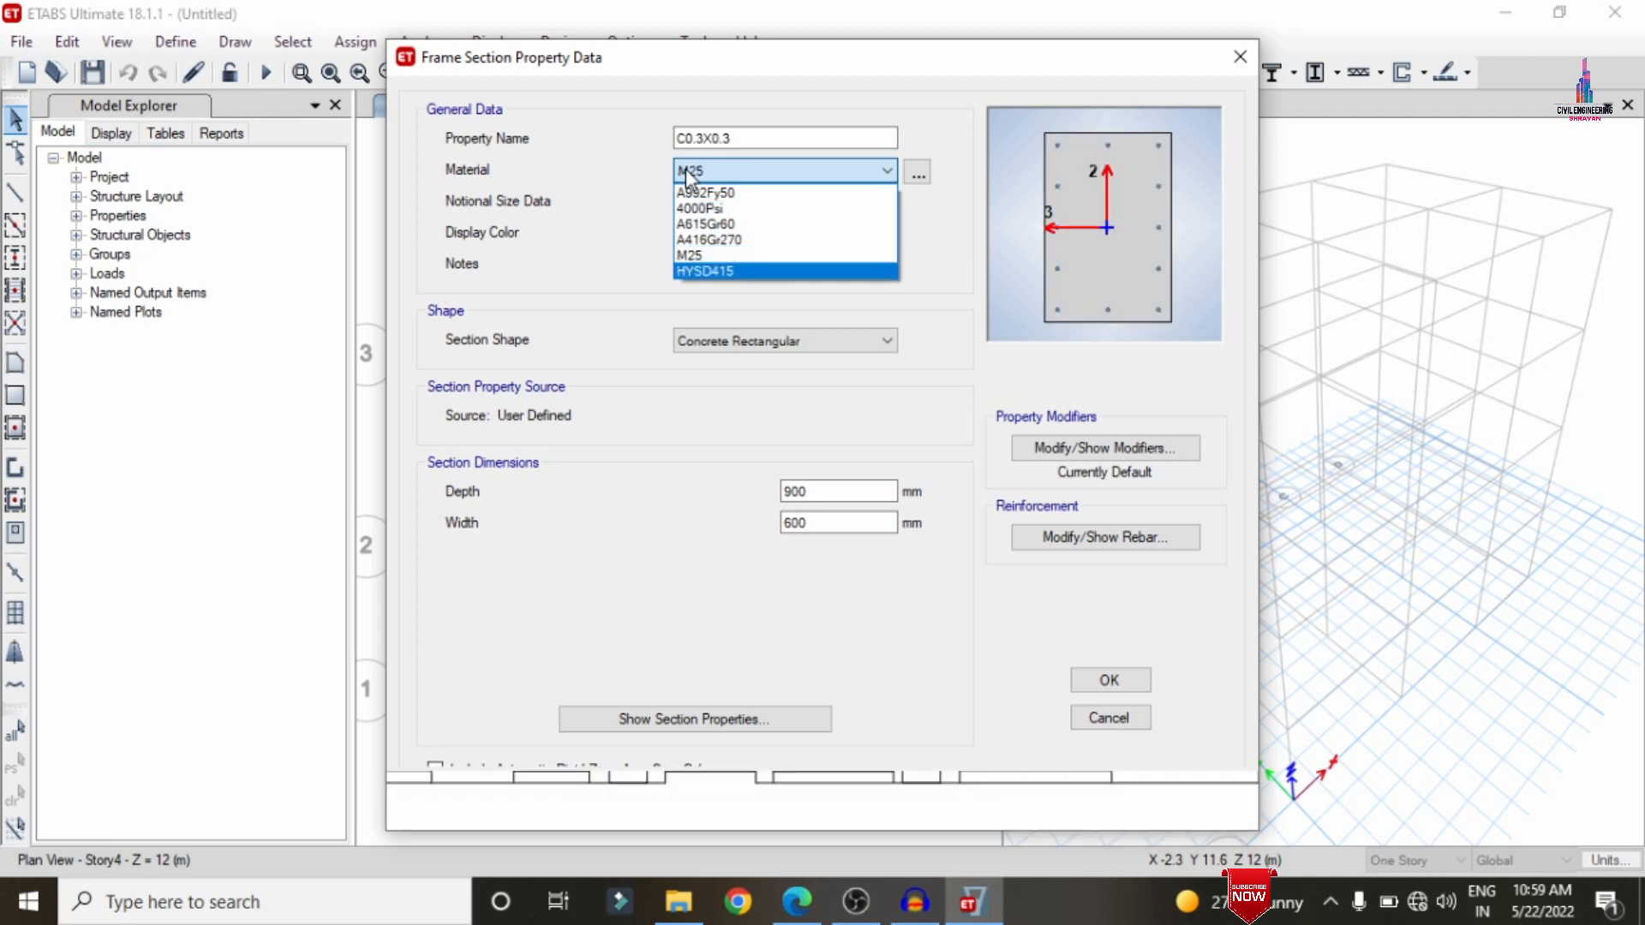
key(Return)
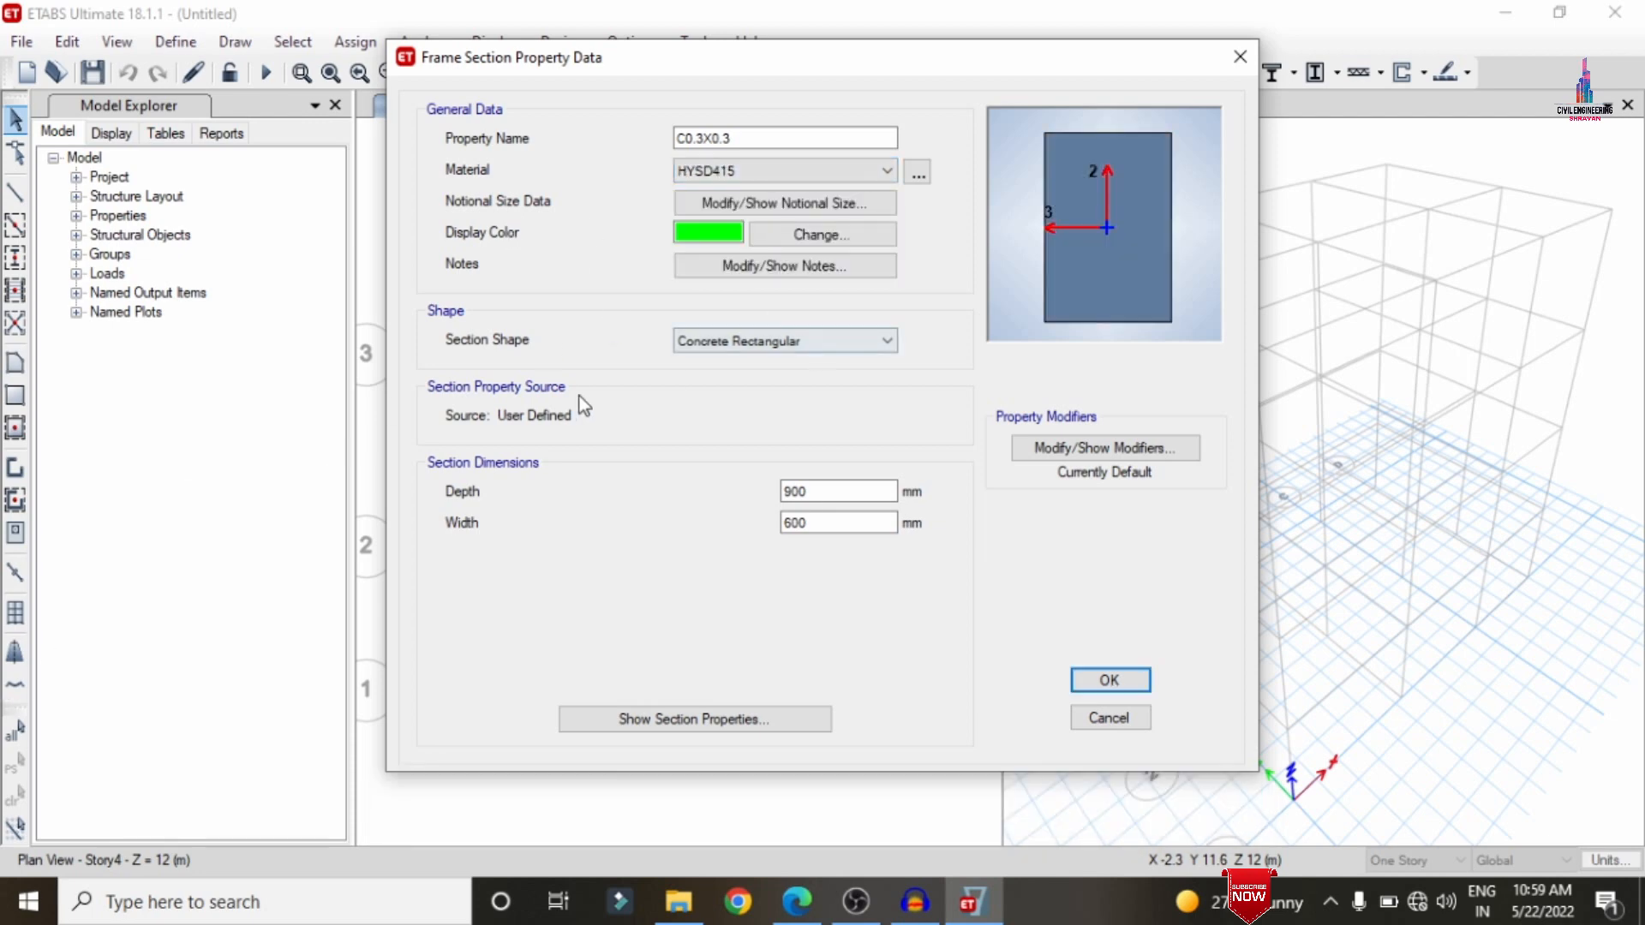
- Set the C0.3X0.3 section's depth and width to 300 mm and its material to M25
click(834, 343)
click(834, 342)
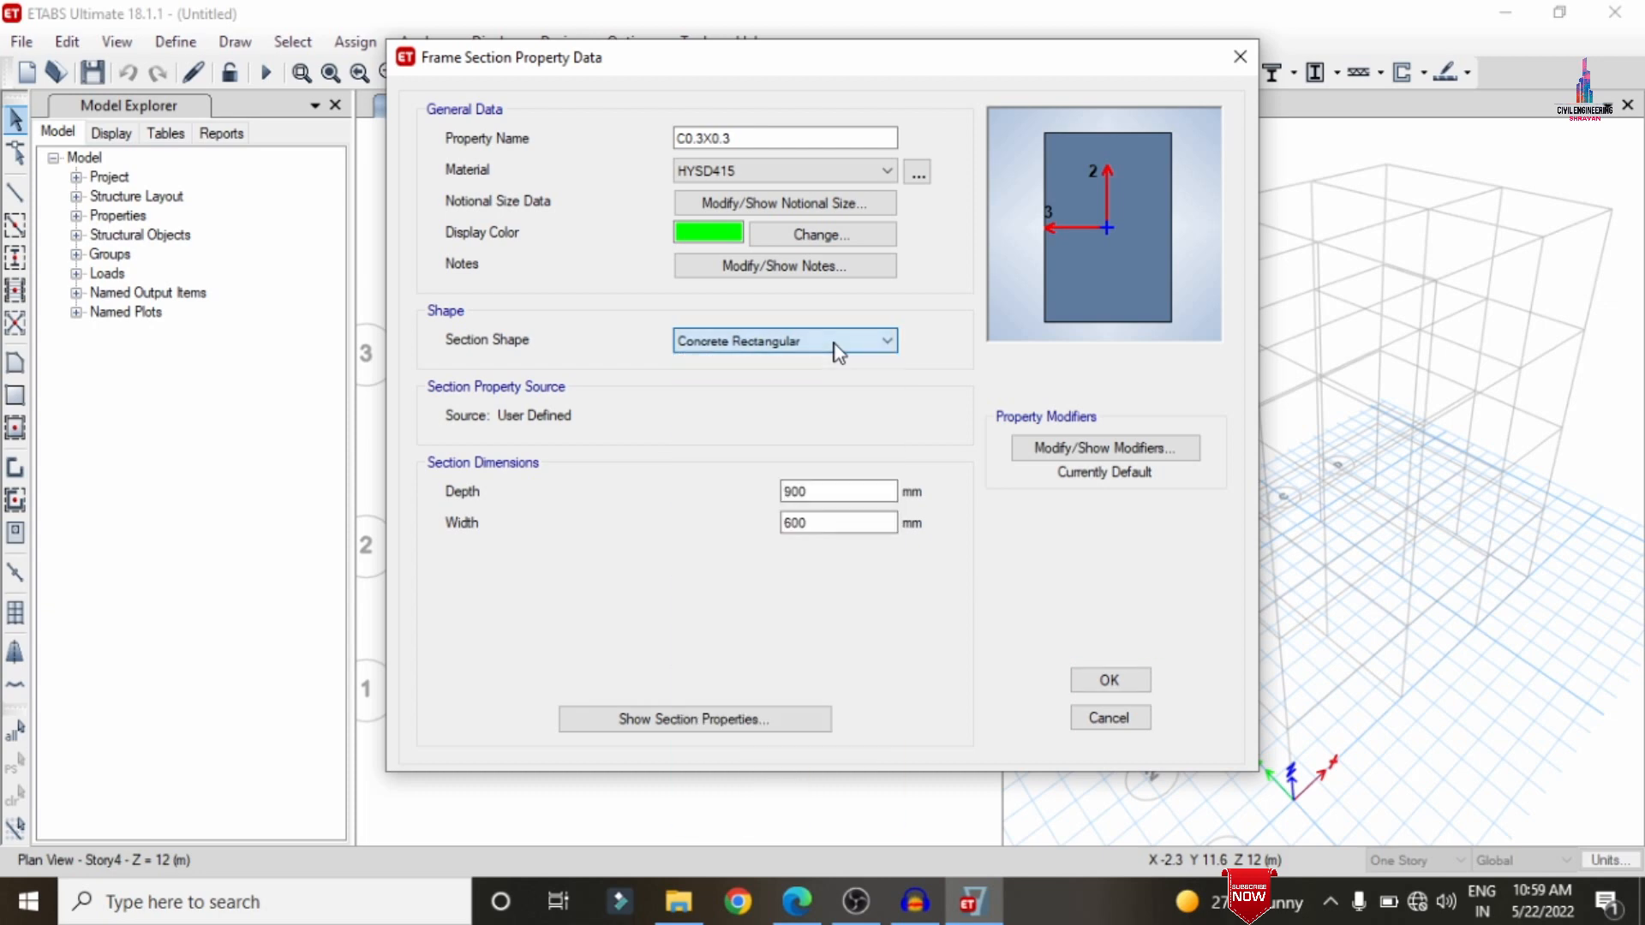
double_click(815, 487)
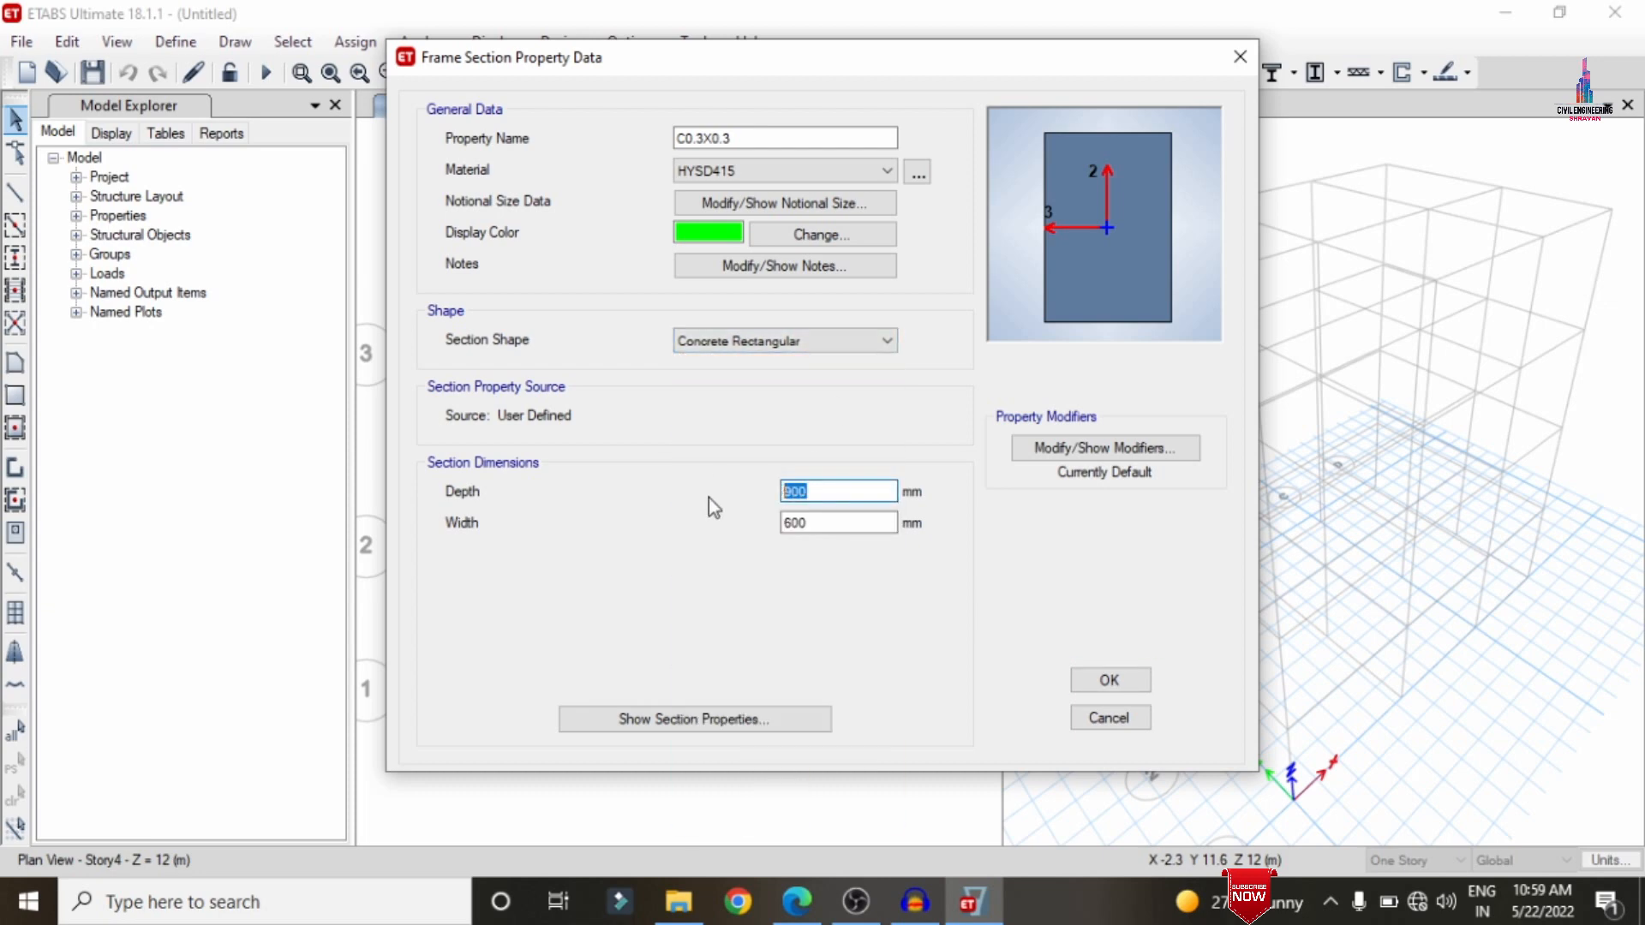
text(3)
key(Tab)
text(30)
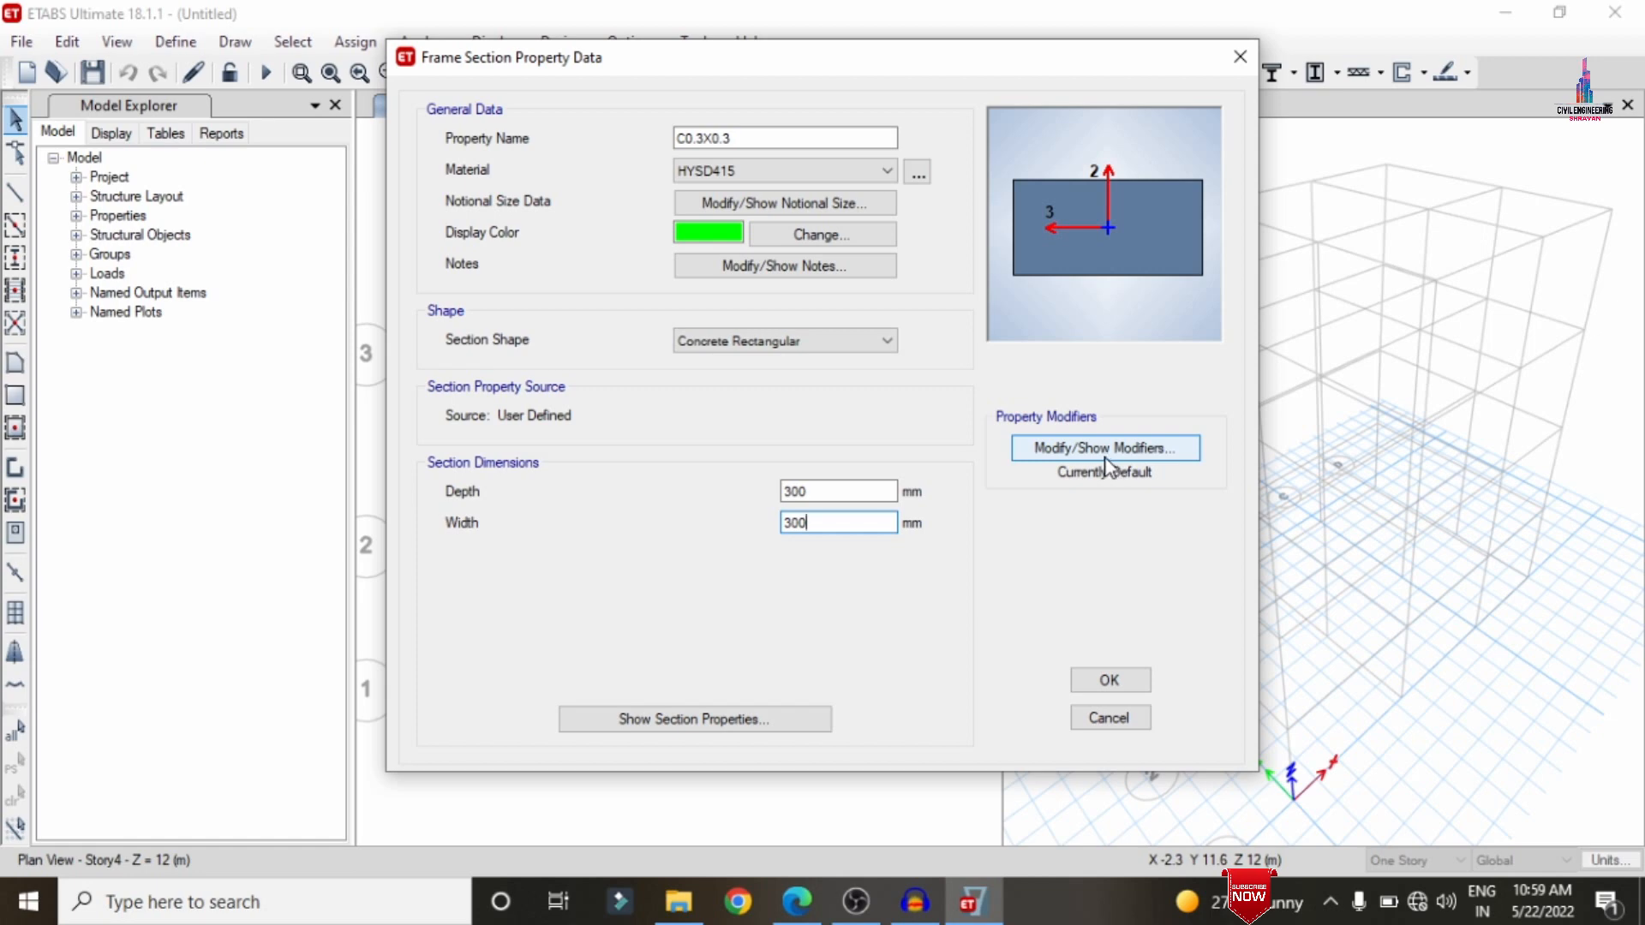
click(859, 173)
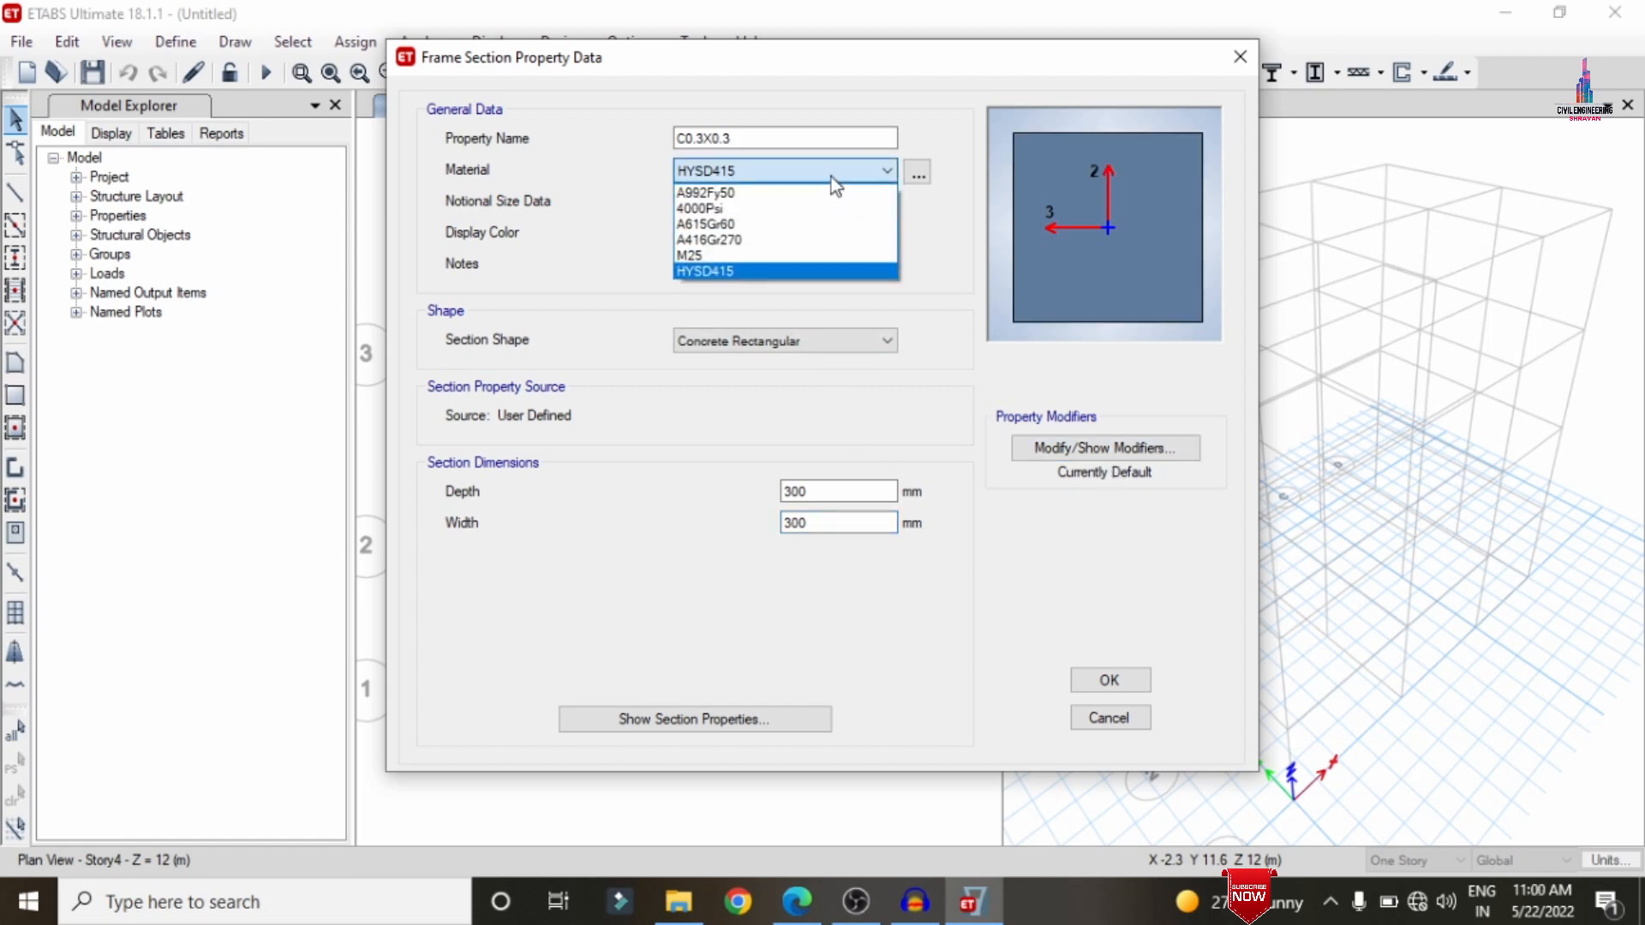
click(706, 253)
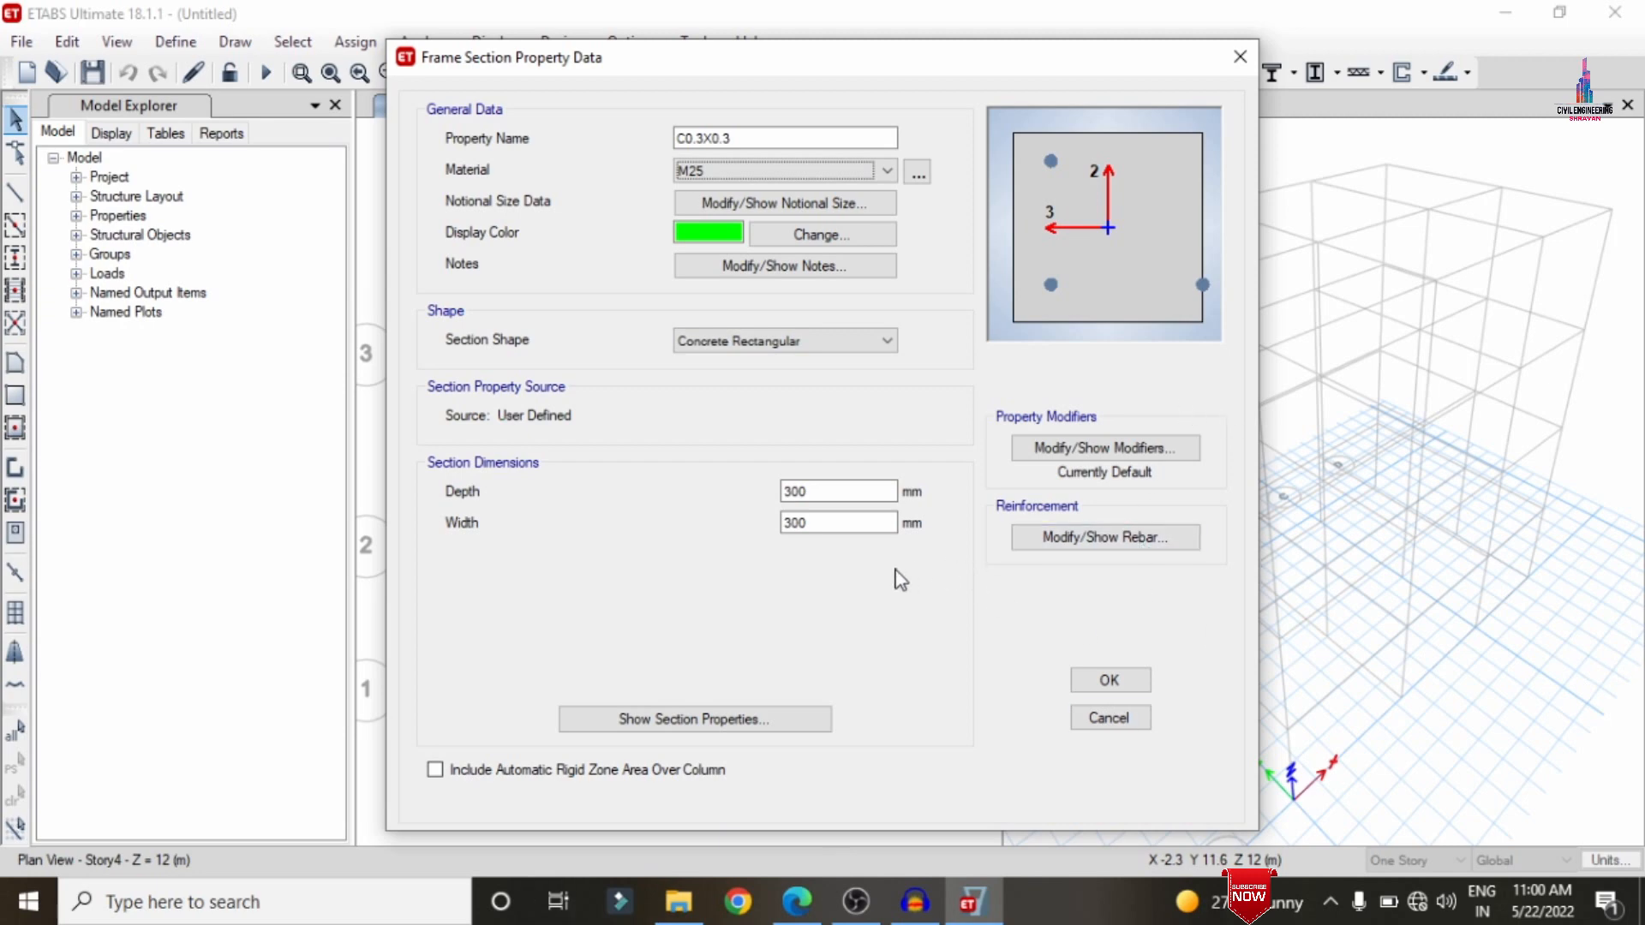
- Set the rebar material of the C0.3X0.3 column section to HYSD415 for both the longitudinal and confinement bars
click(1071, 545)
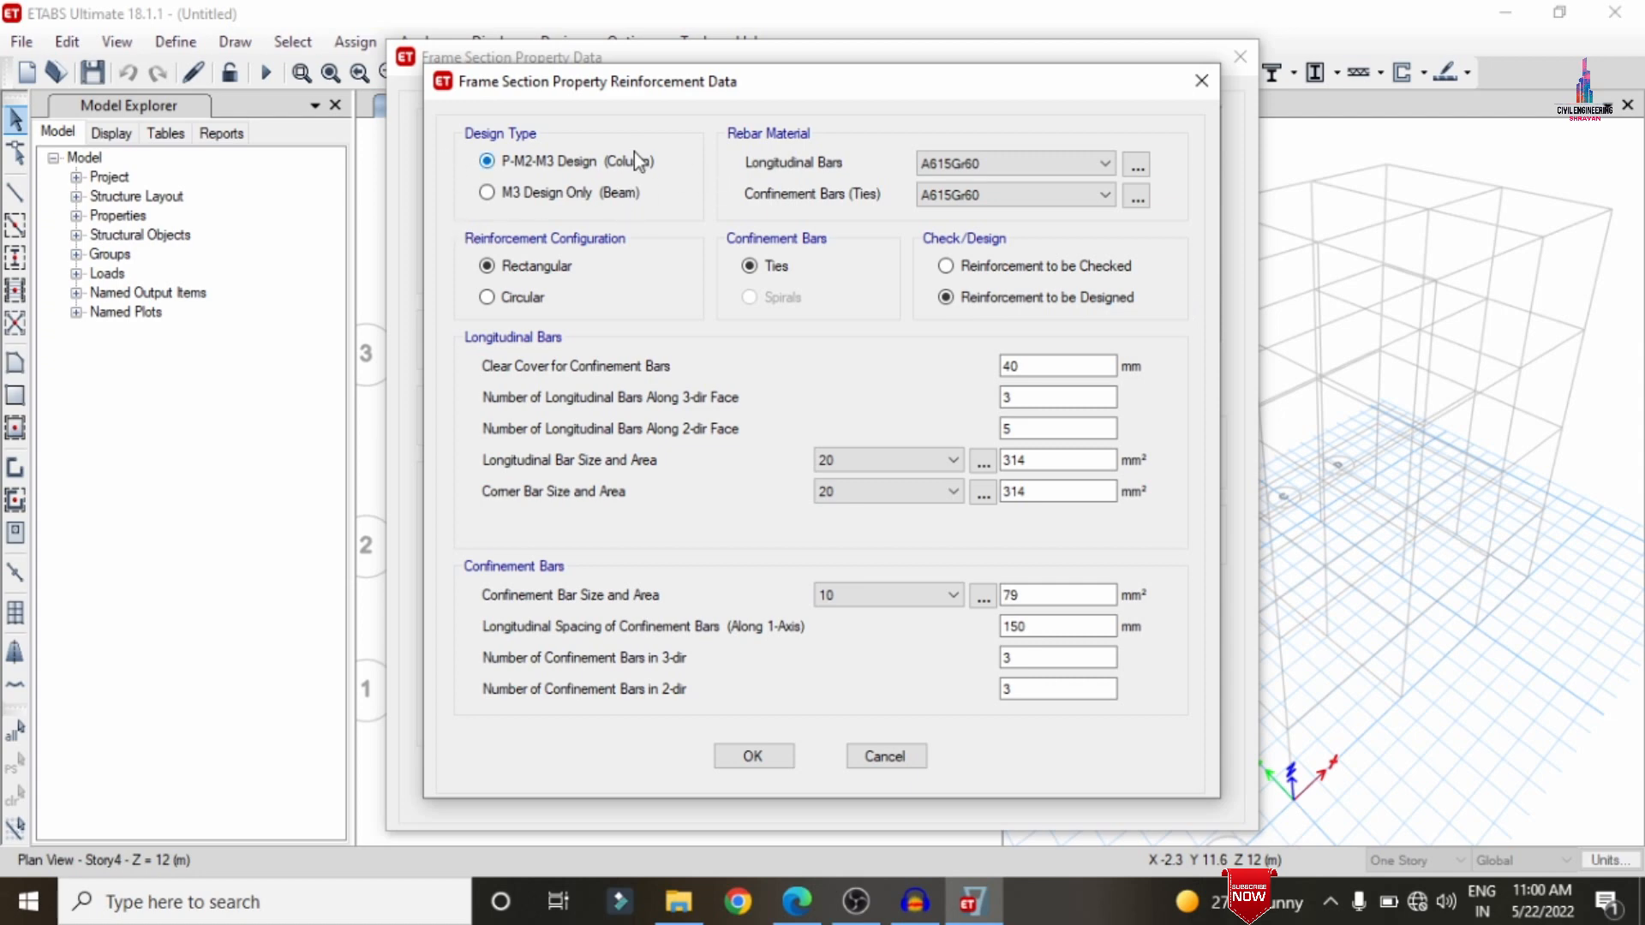
click(985, 163)
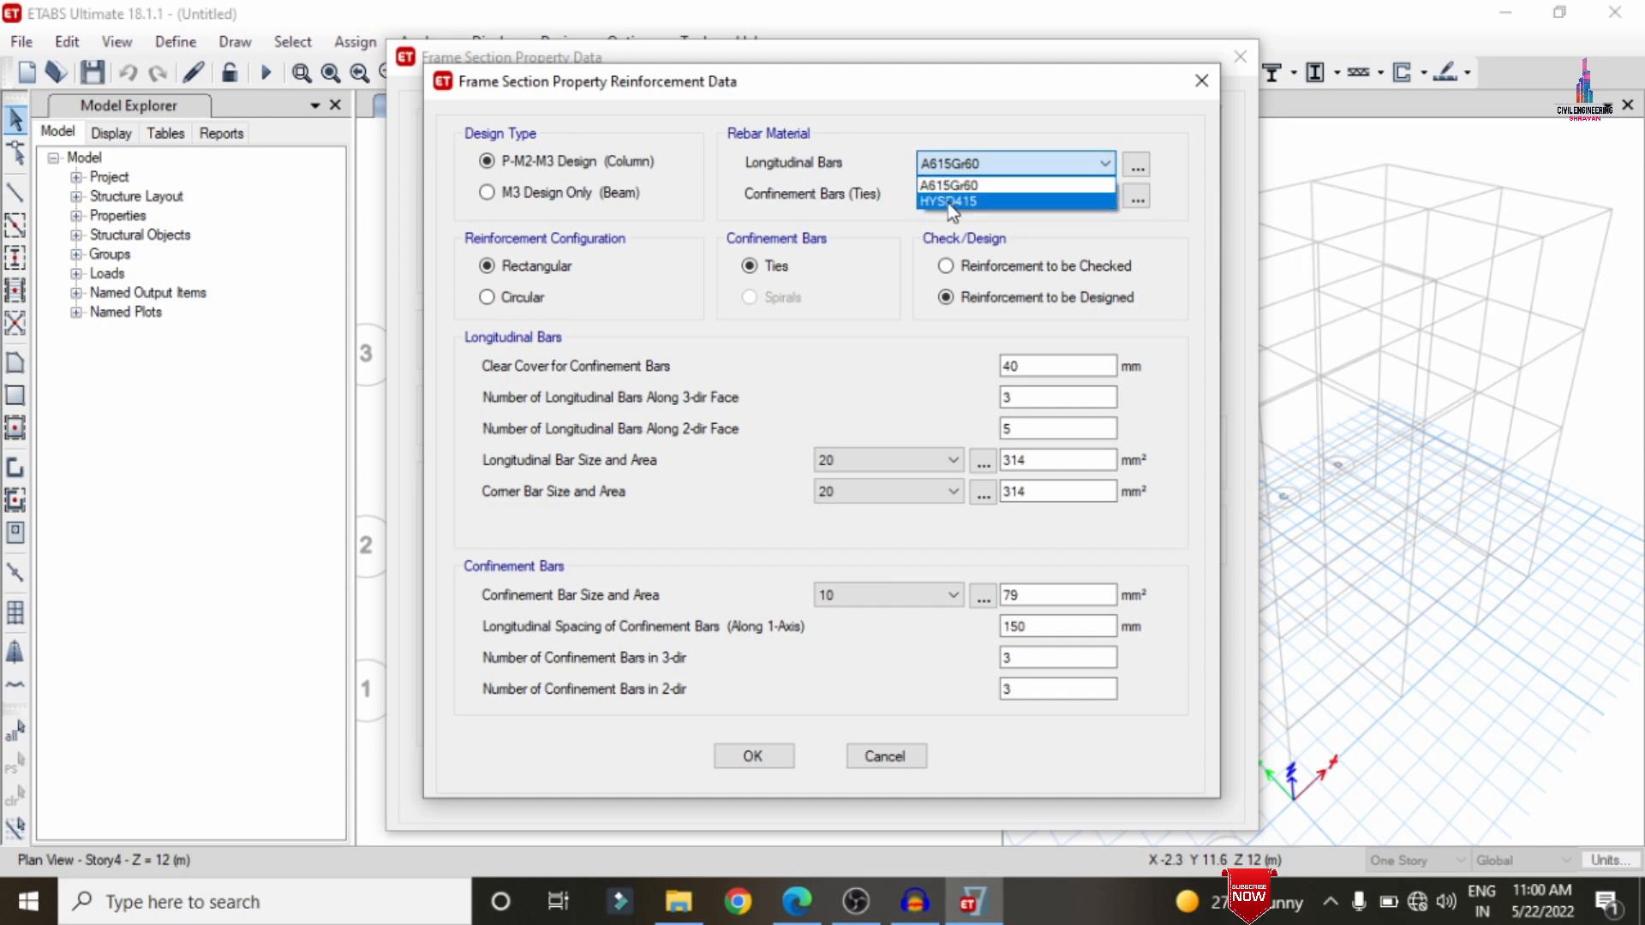
click(948, 201)
click(953, 197)
click(953, 233)
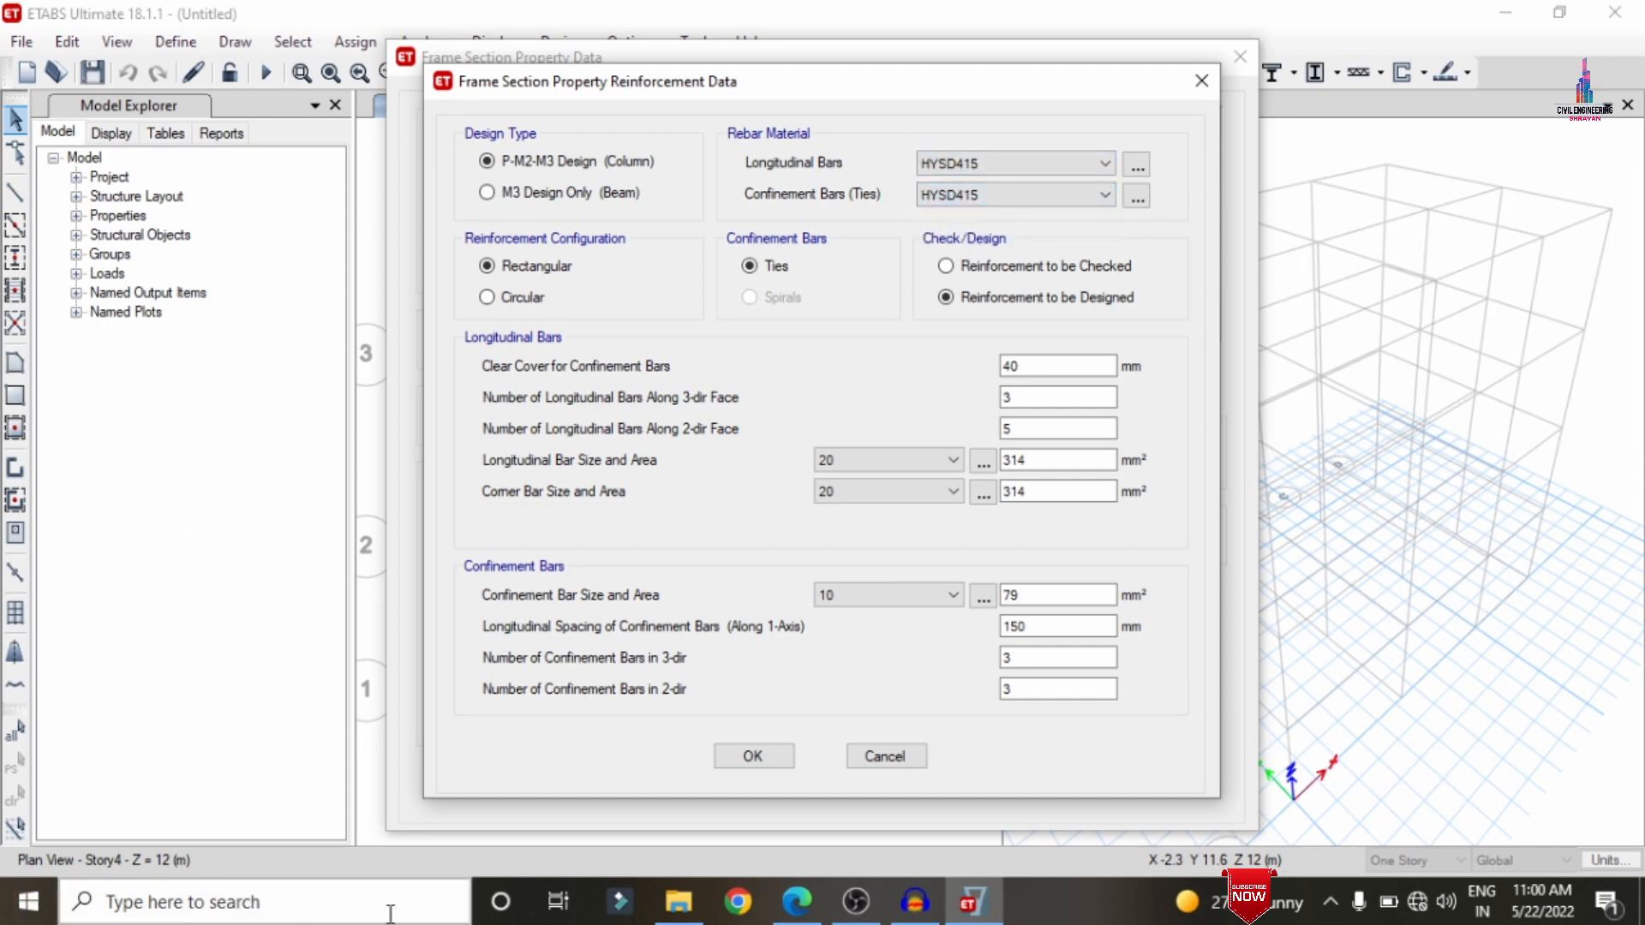
- Set the column's longitudinal bars to 4 along the 3-dir face and 4 along the 2-dir face, and accept the reinforcement
double_click(1034, 398)
text(4)
key(Tab)
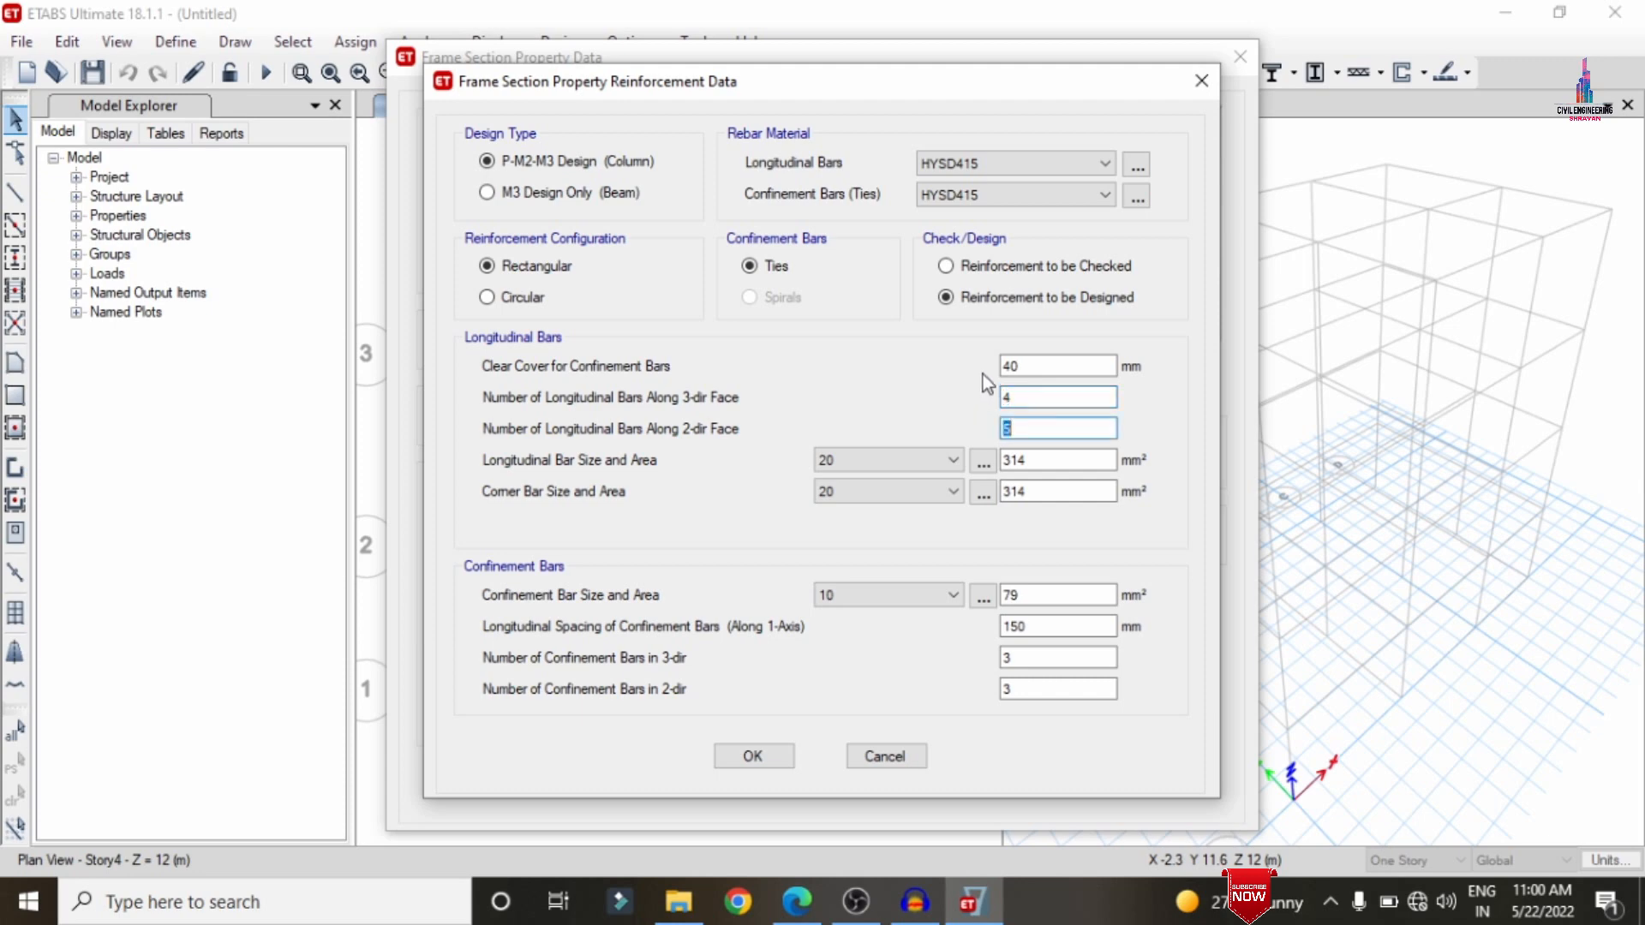
text(4)
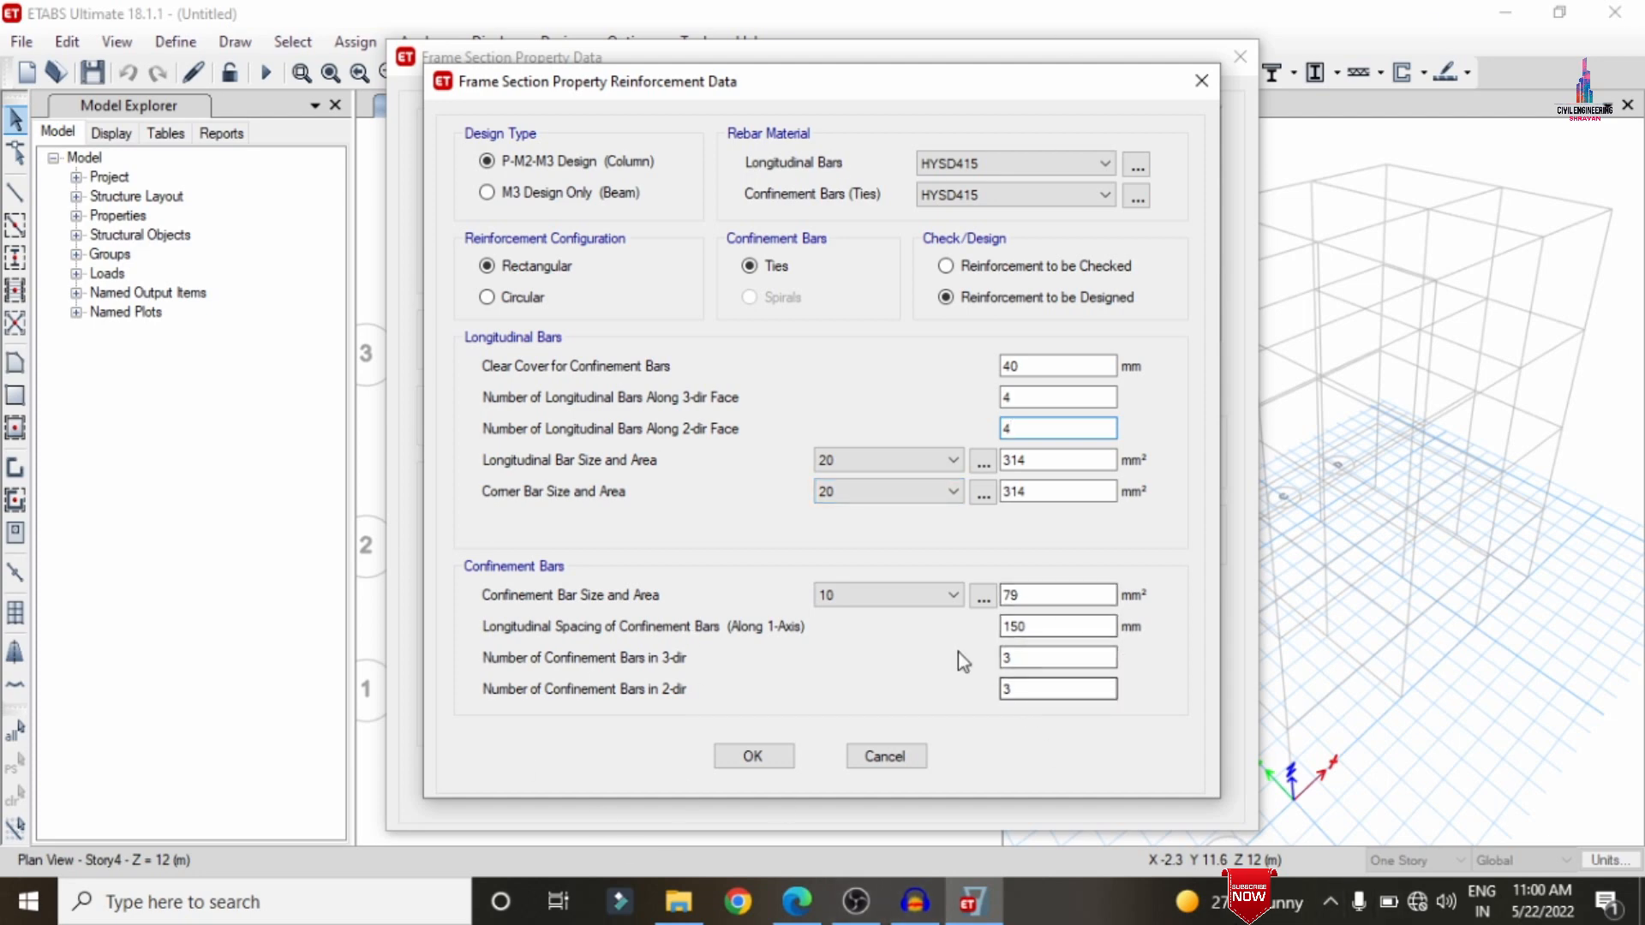
click(774, 758)
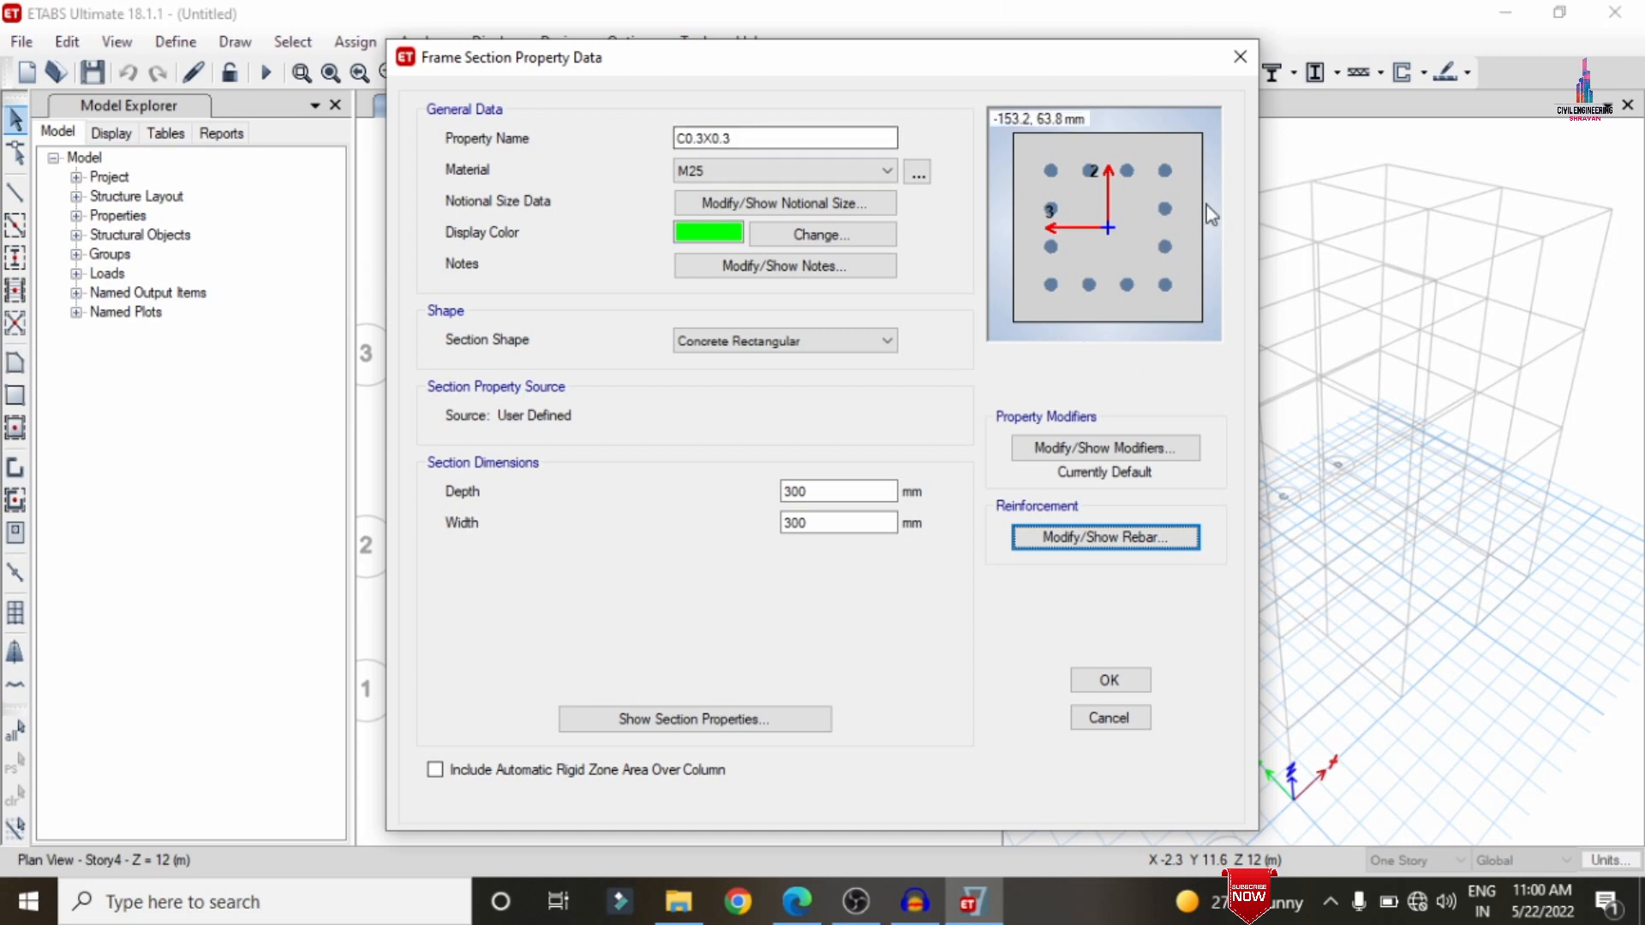
- Set the column's clear cover for confinement bars to 25 mm and accept the C0.3X0.3 section
click(1100, 538)
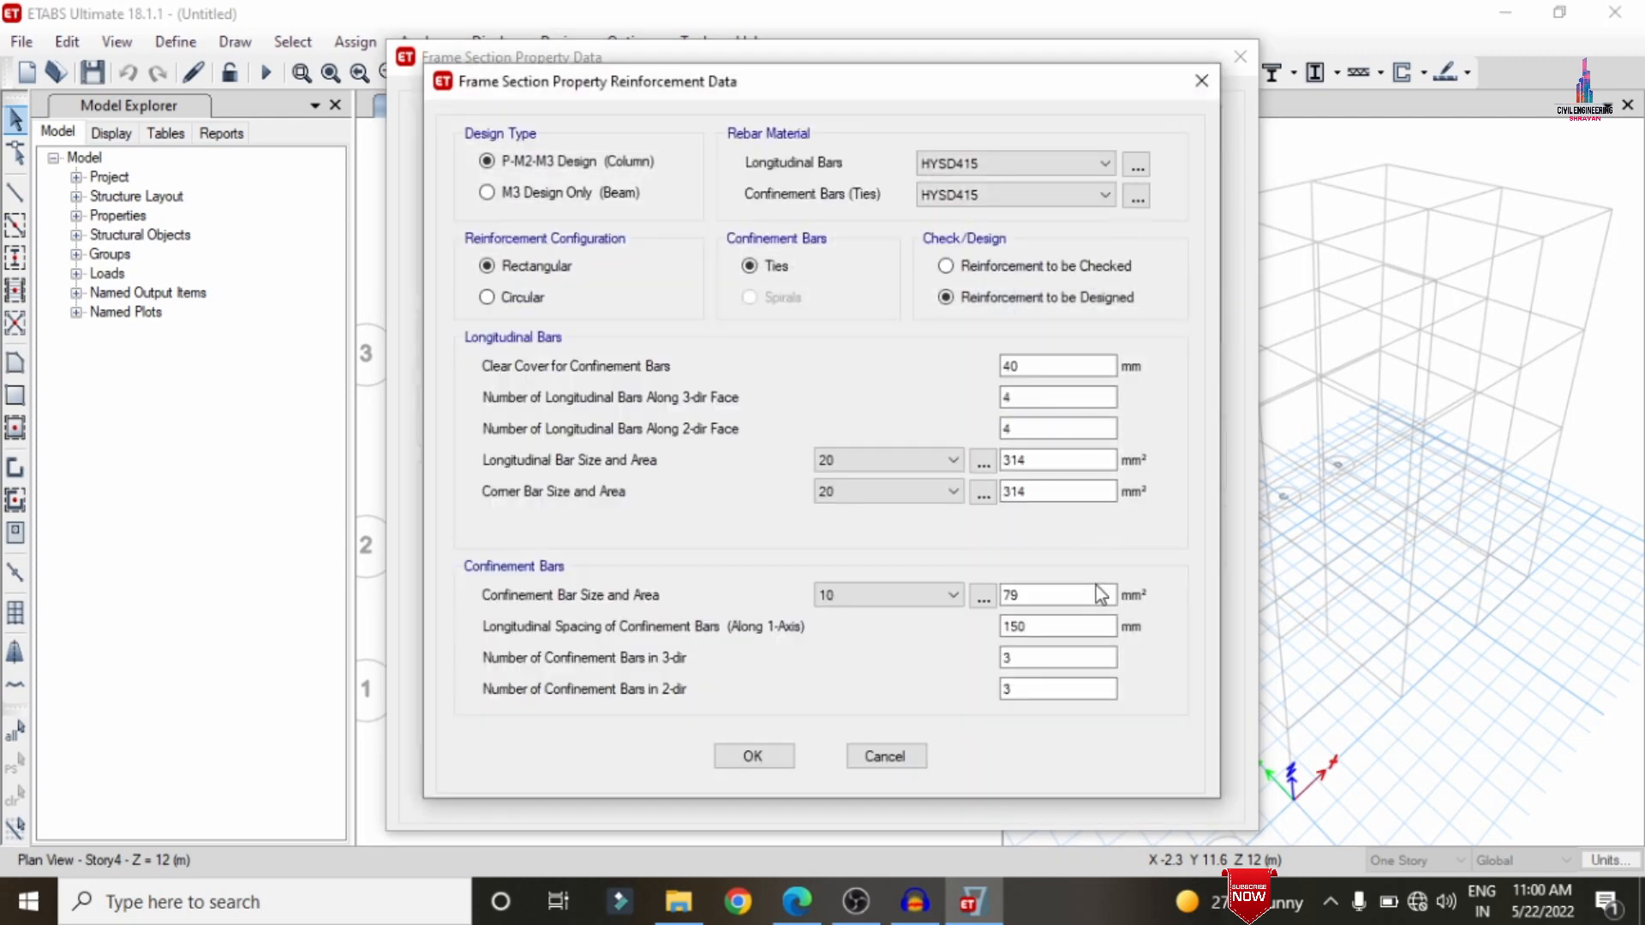
double_click(1053, 367)
text(25)
click(739, 756)
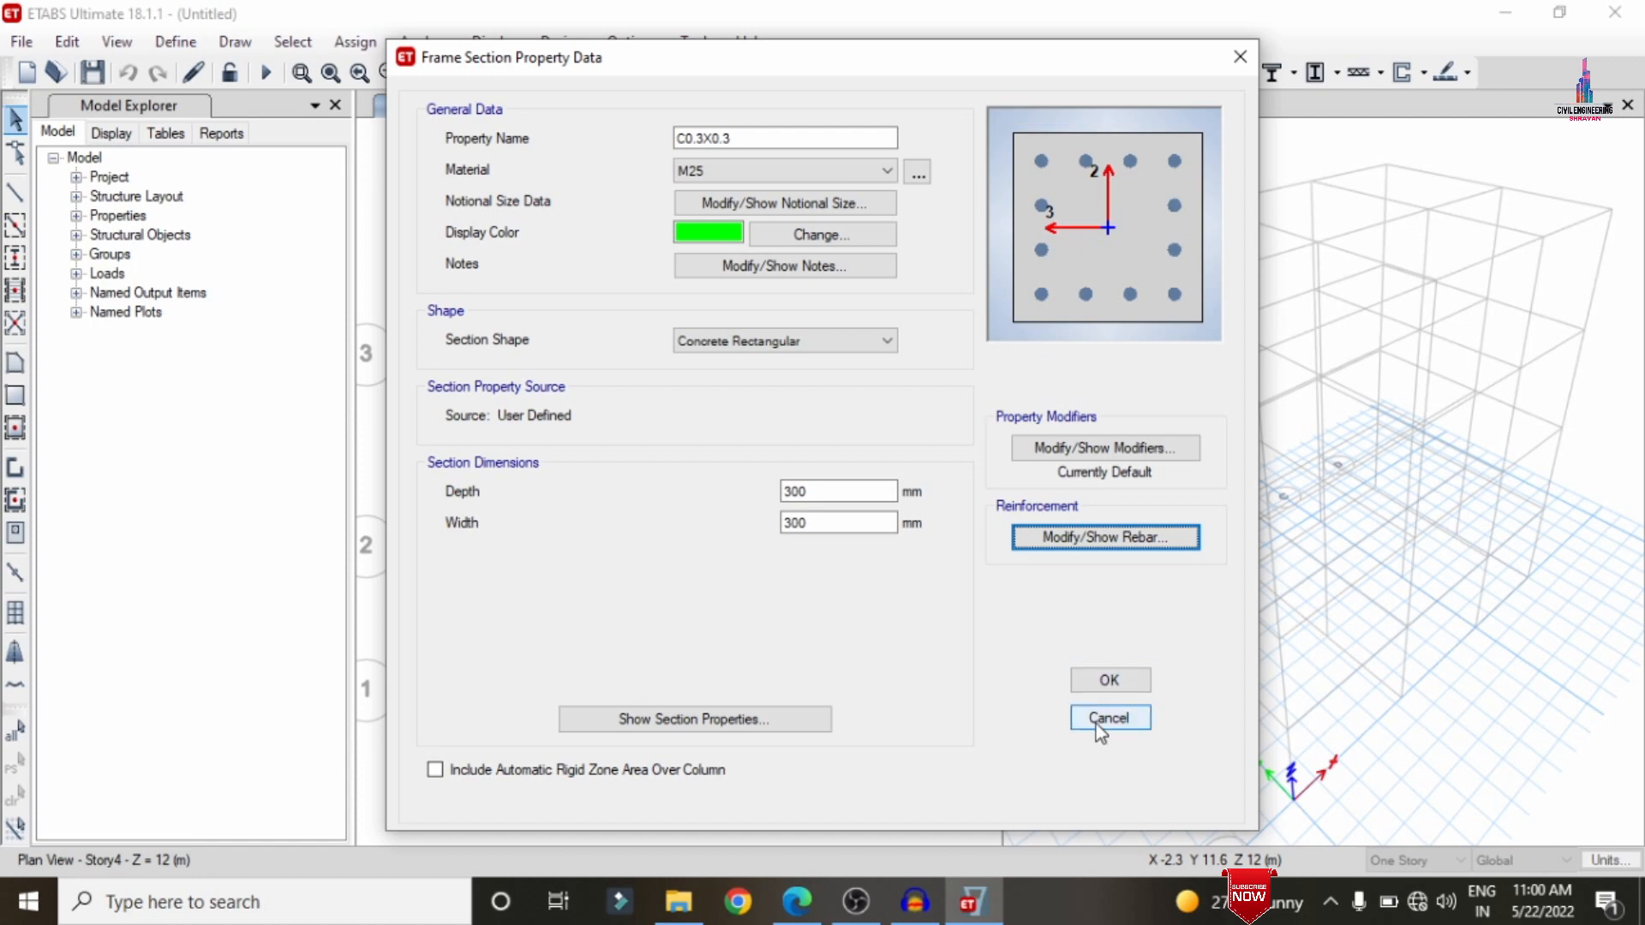
click(1100, 685)
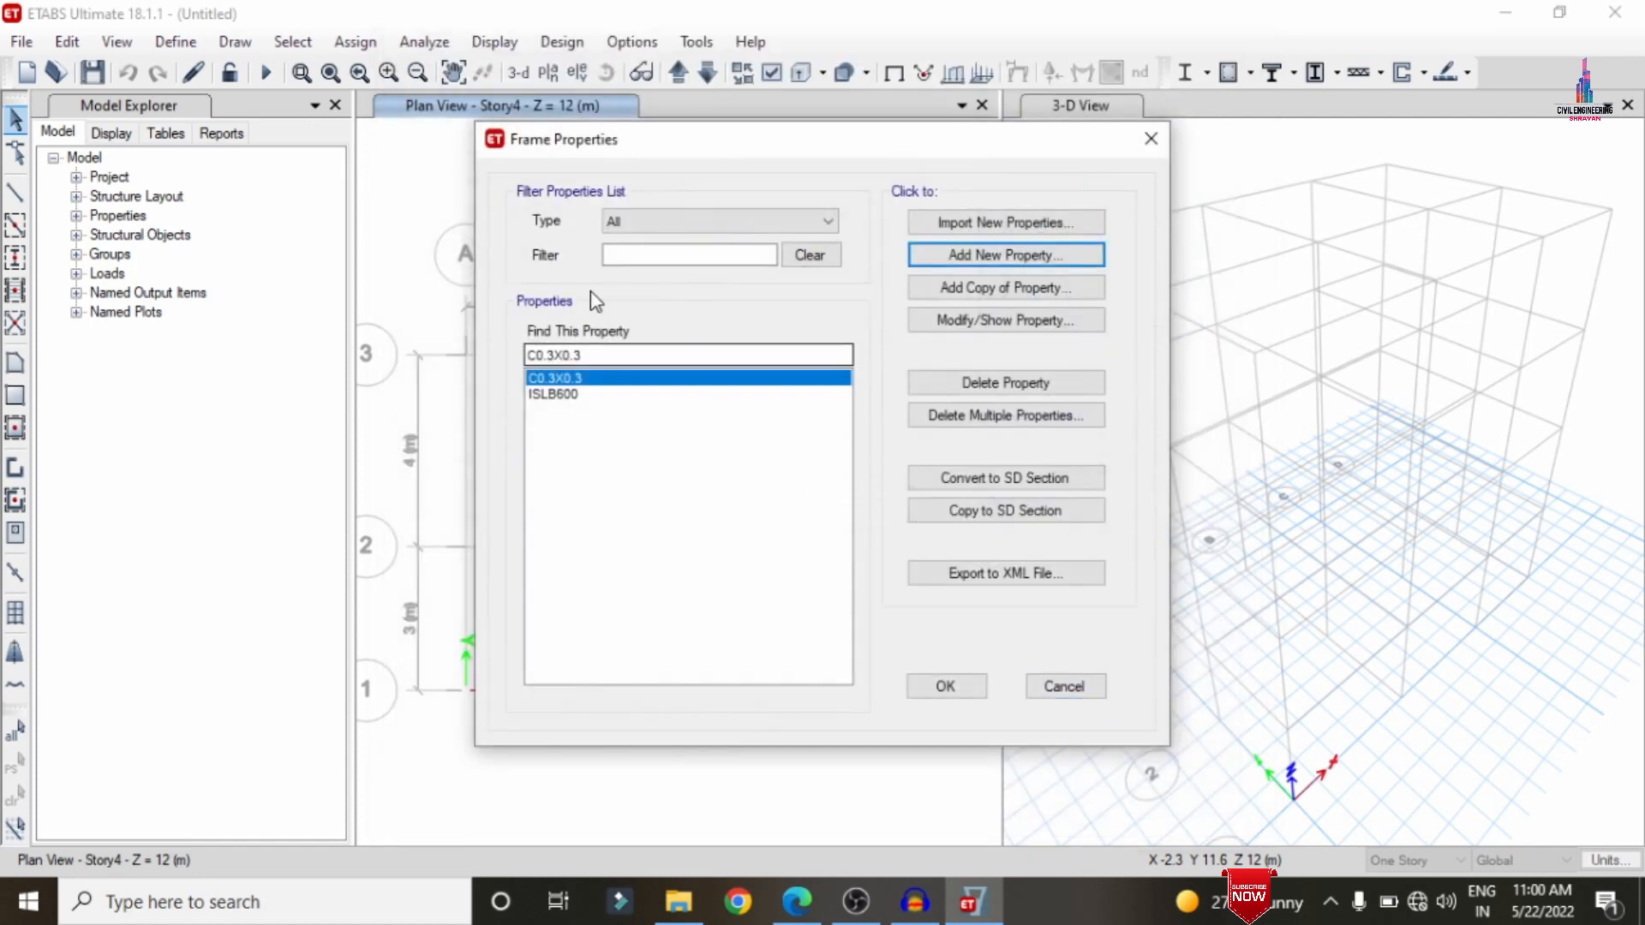
- Delete the ISLB600 frame section and confirm the deletion
click(552, 393)
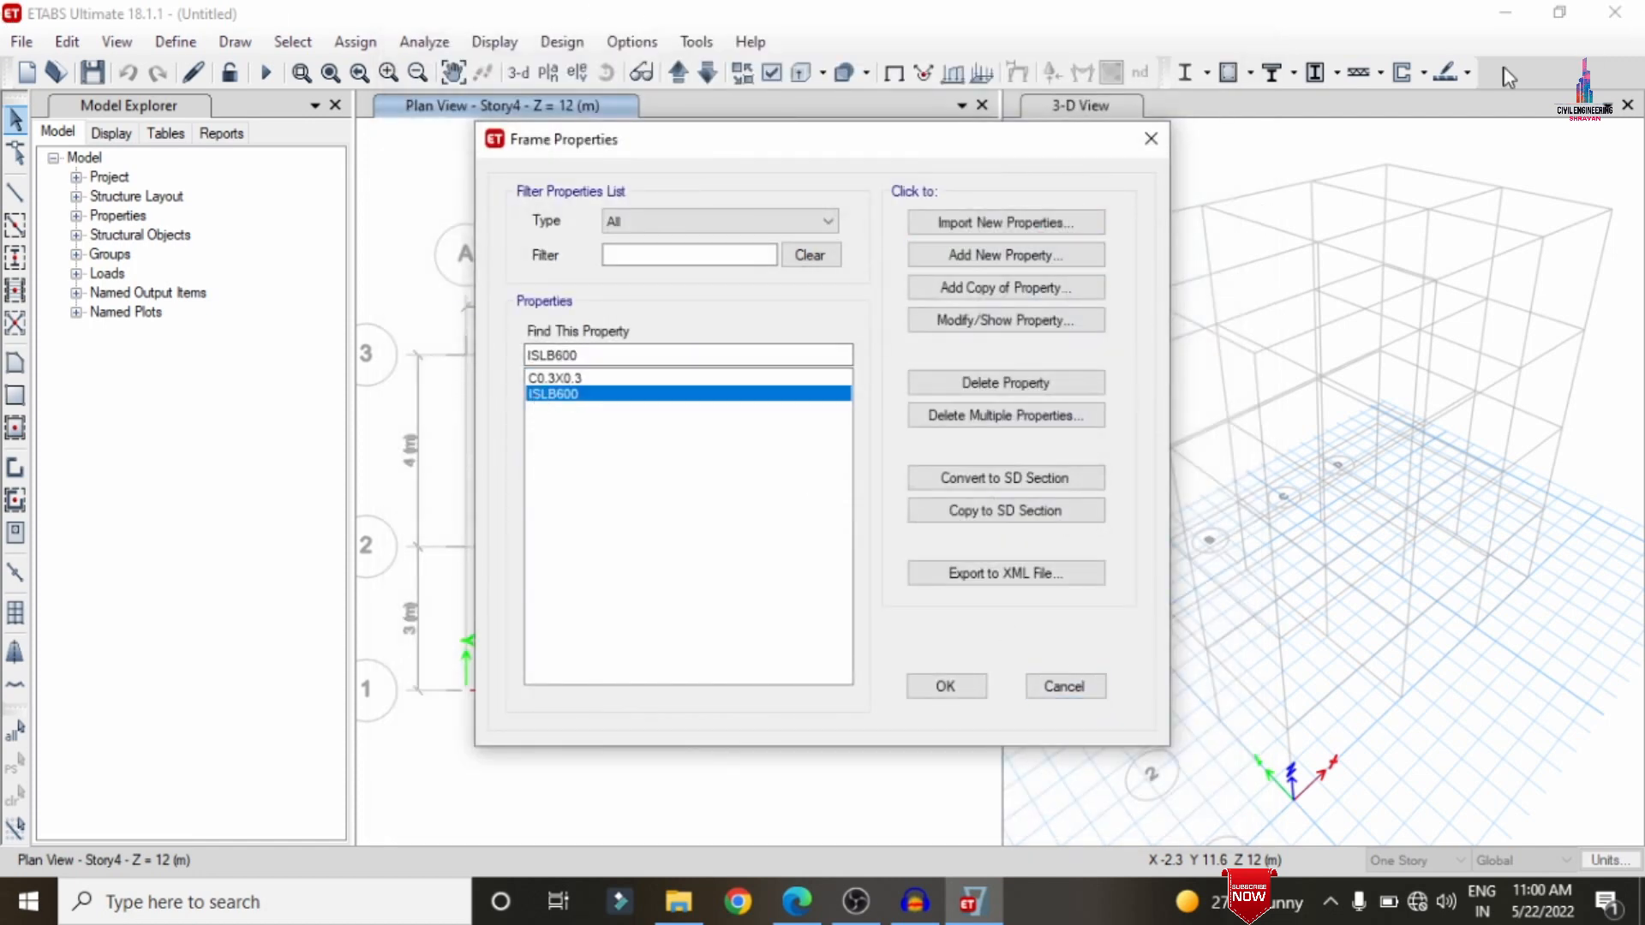
click(974, 394)
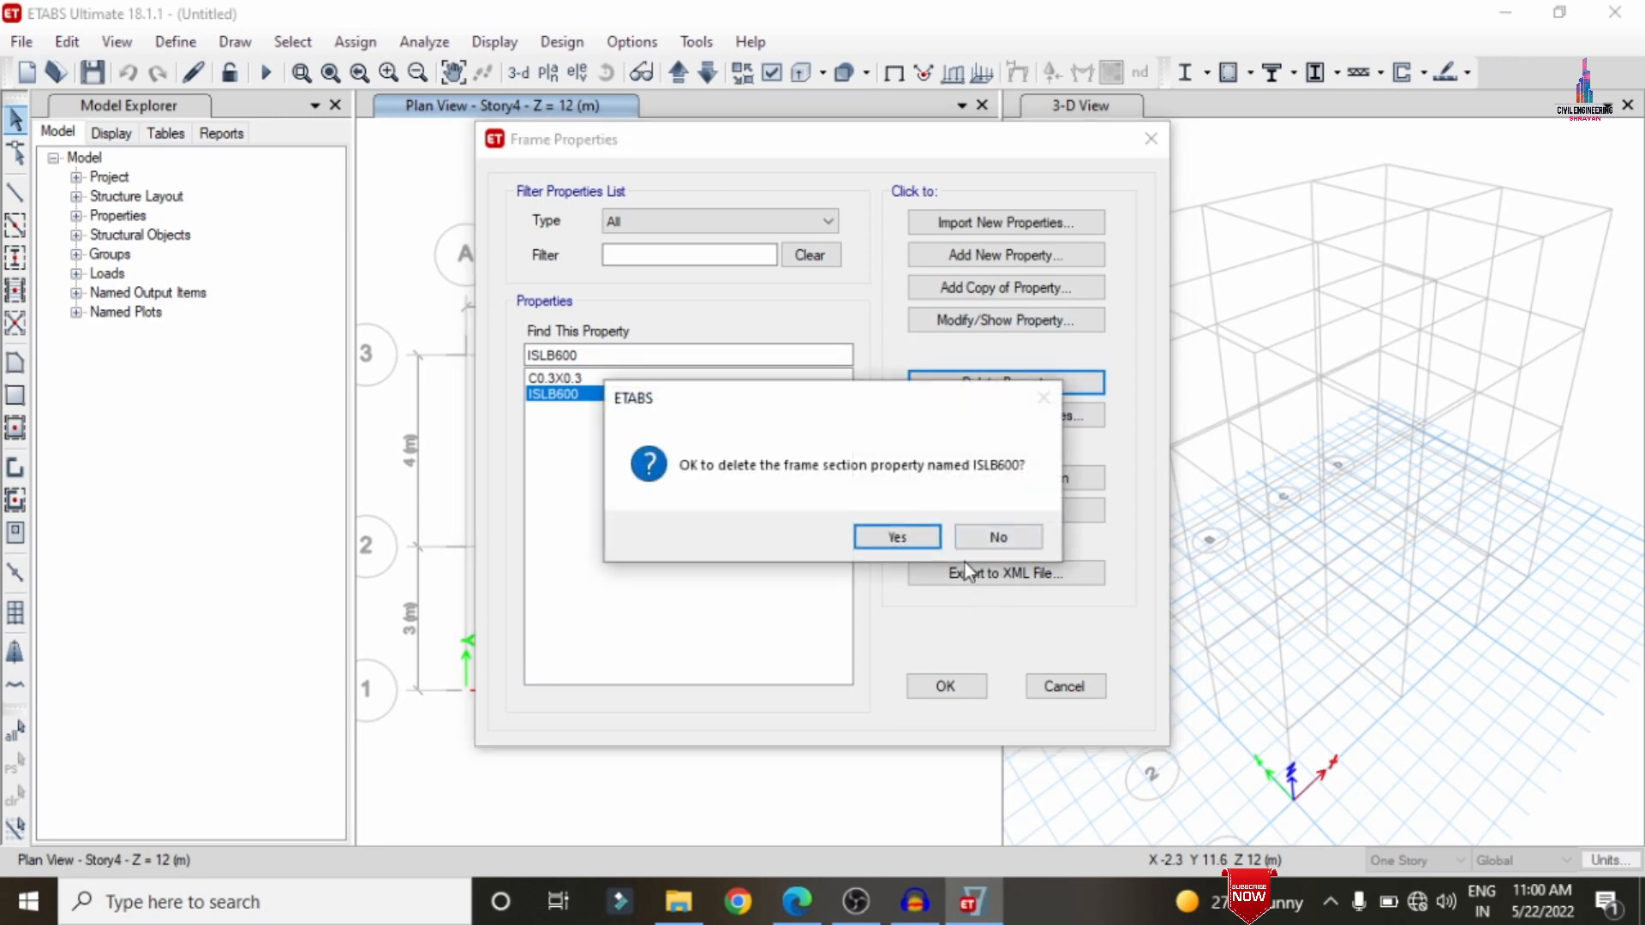
click(896, 536)
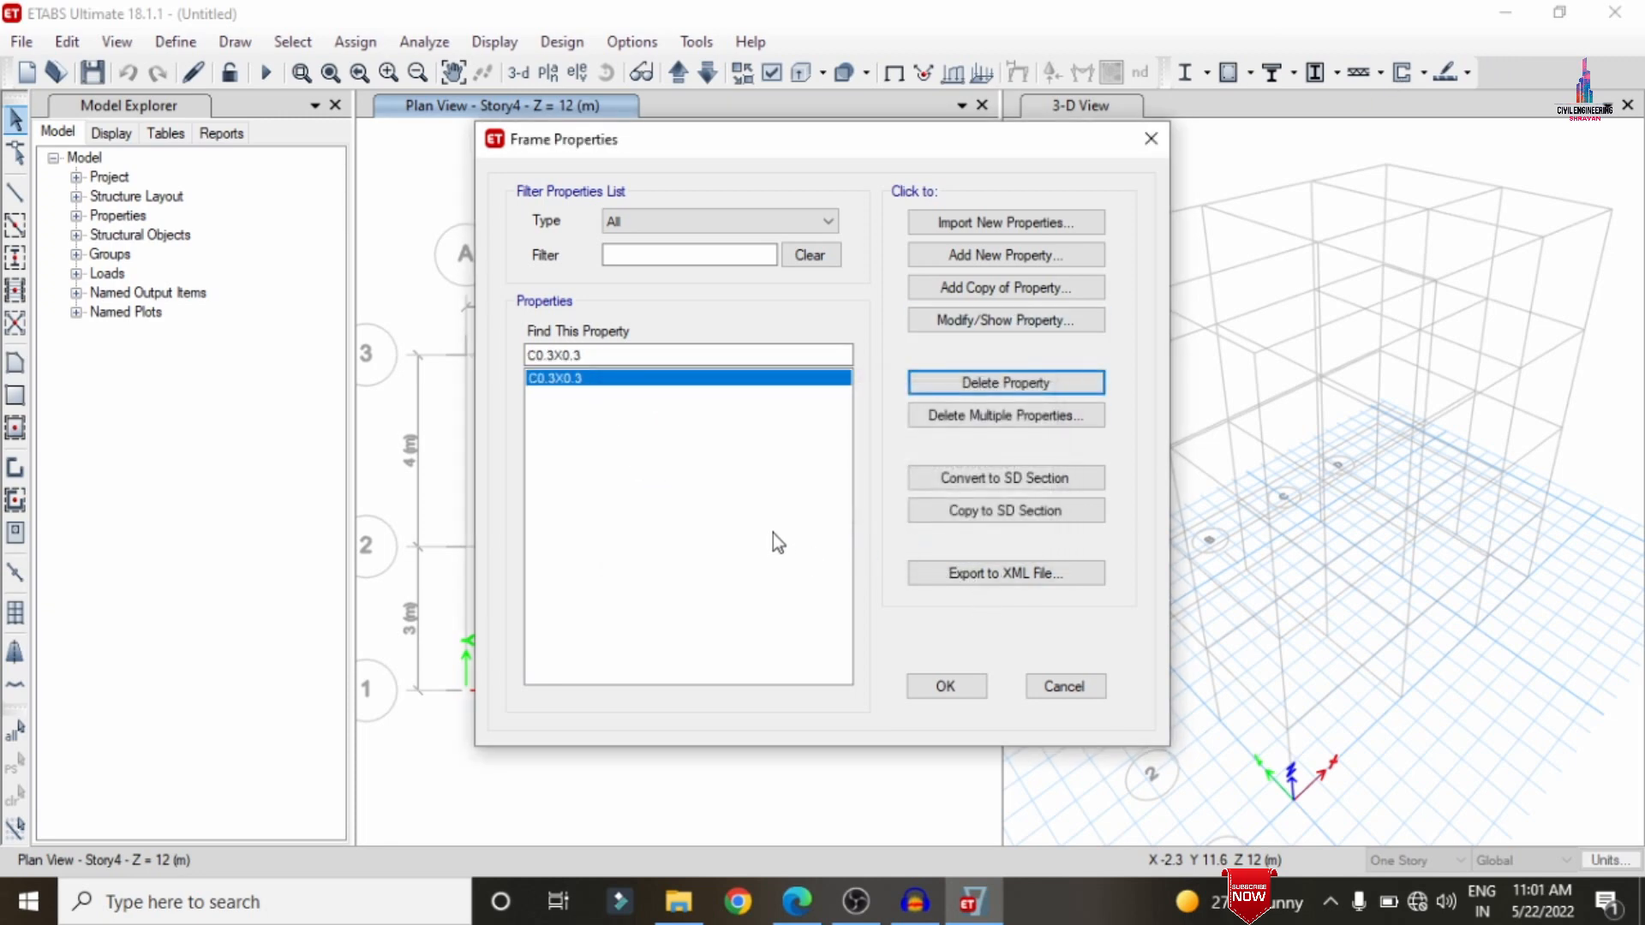
- Add a new Concrete Rectangular frame section named B0.23X0.3 with M25 as its material
click(960, 255)
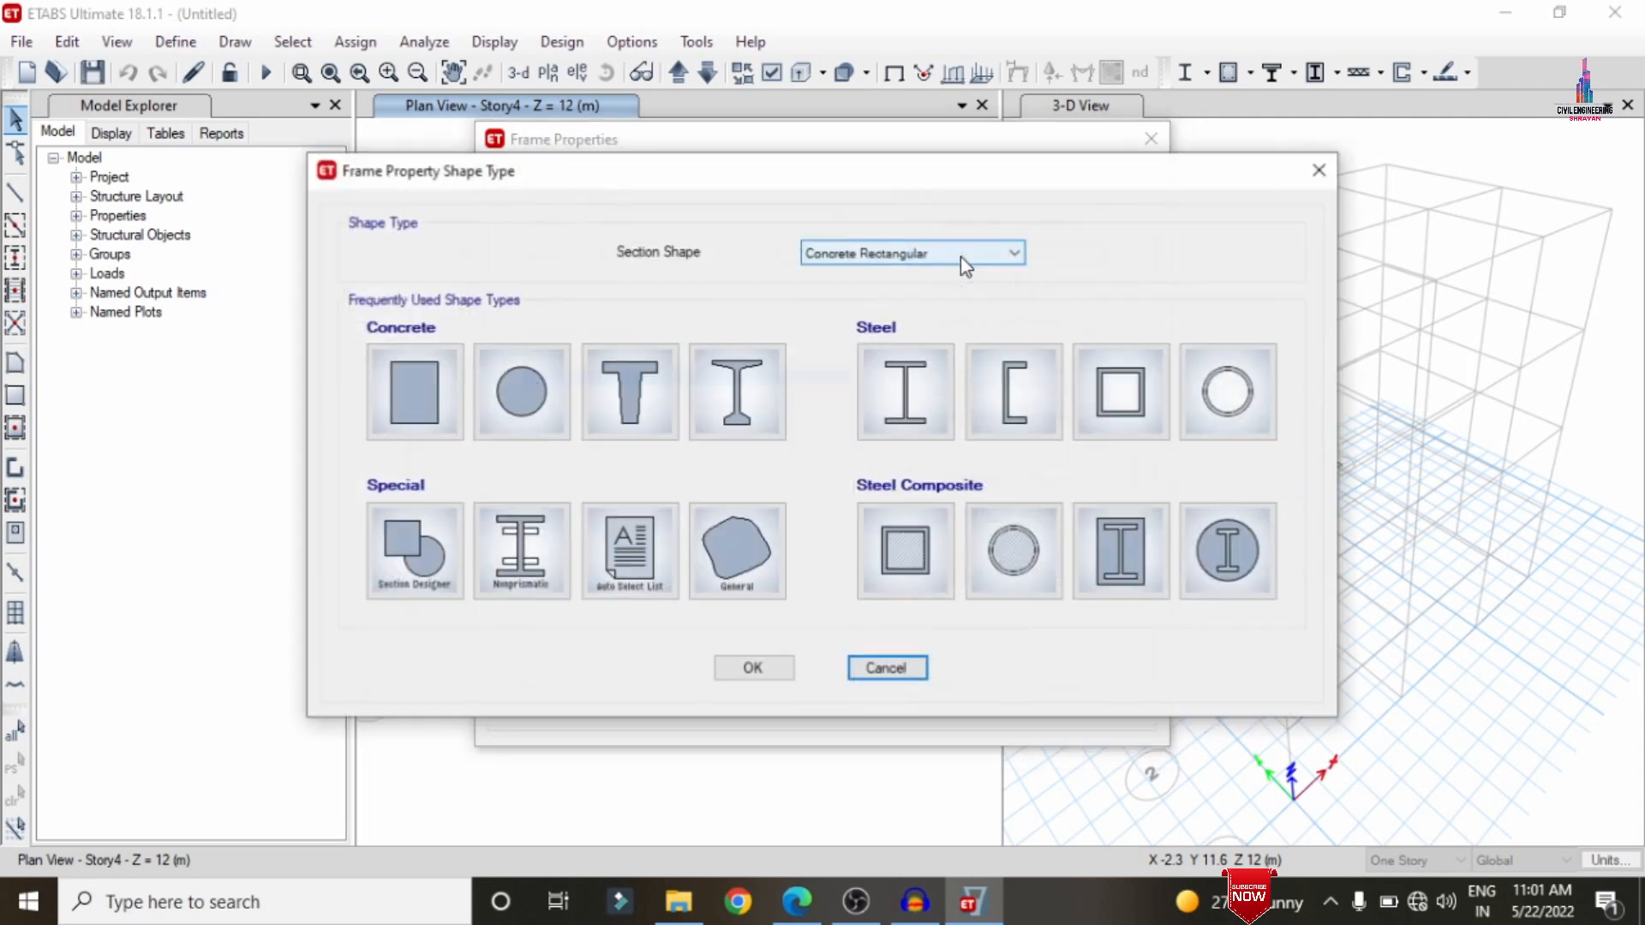
click(384, 384)
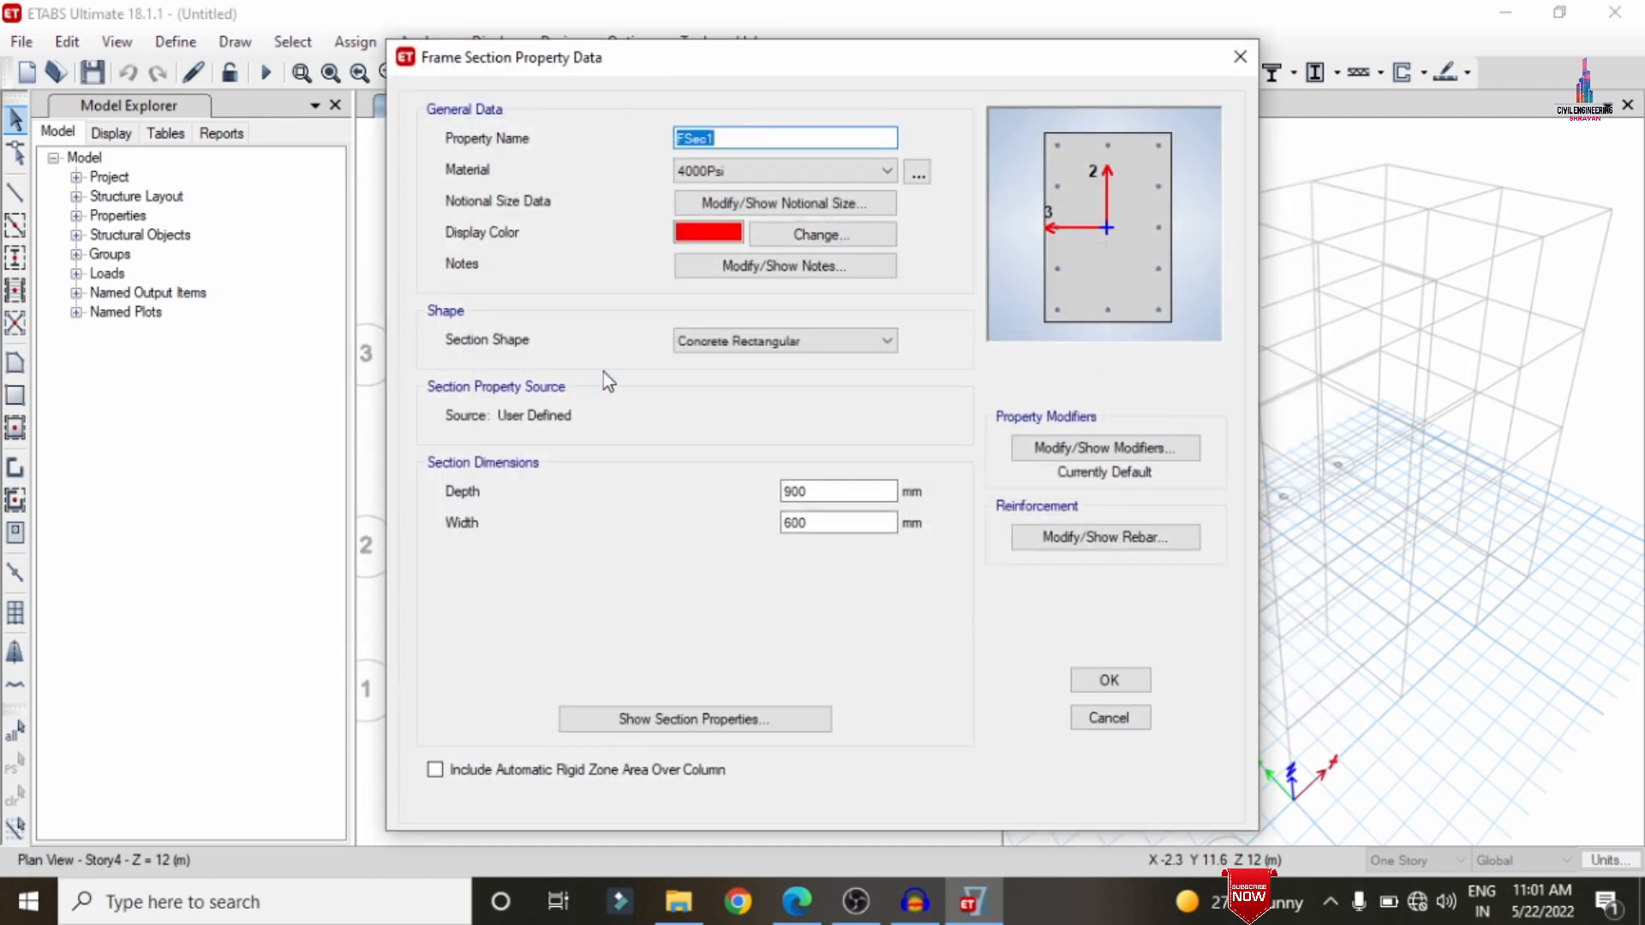
text(B0.23X0.3)
click(788, 162)
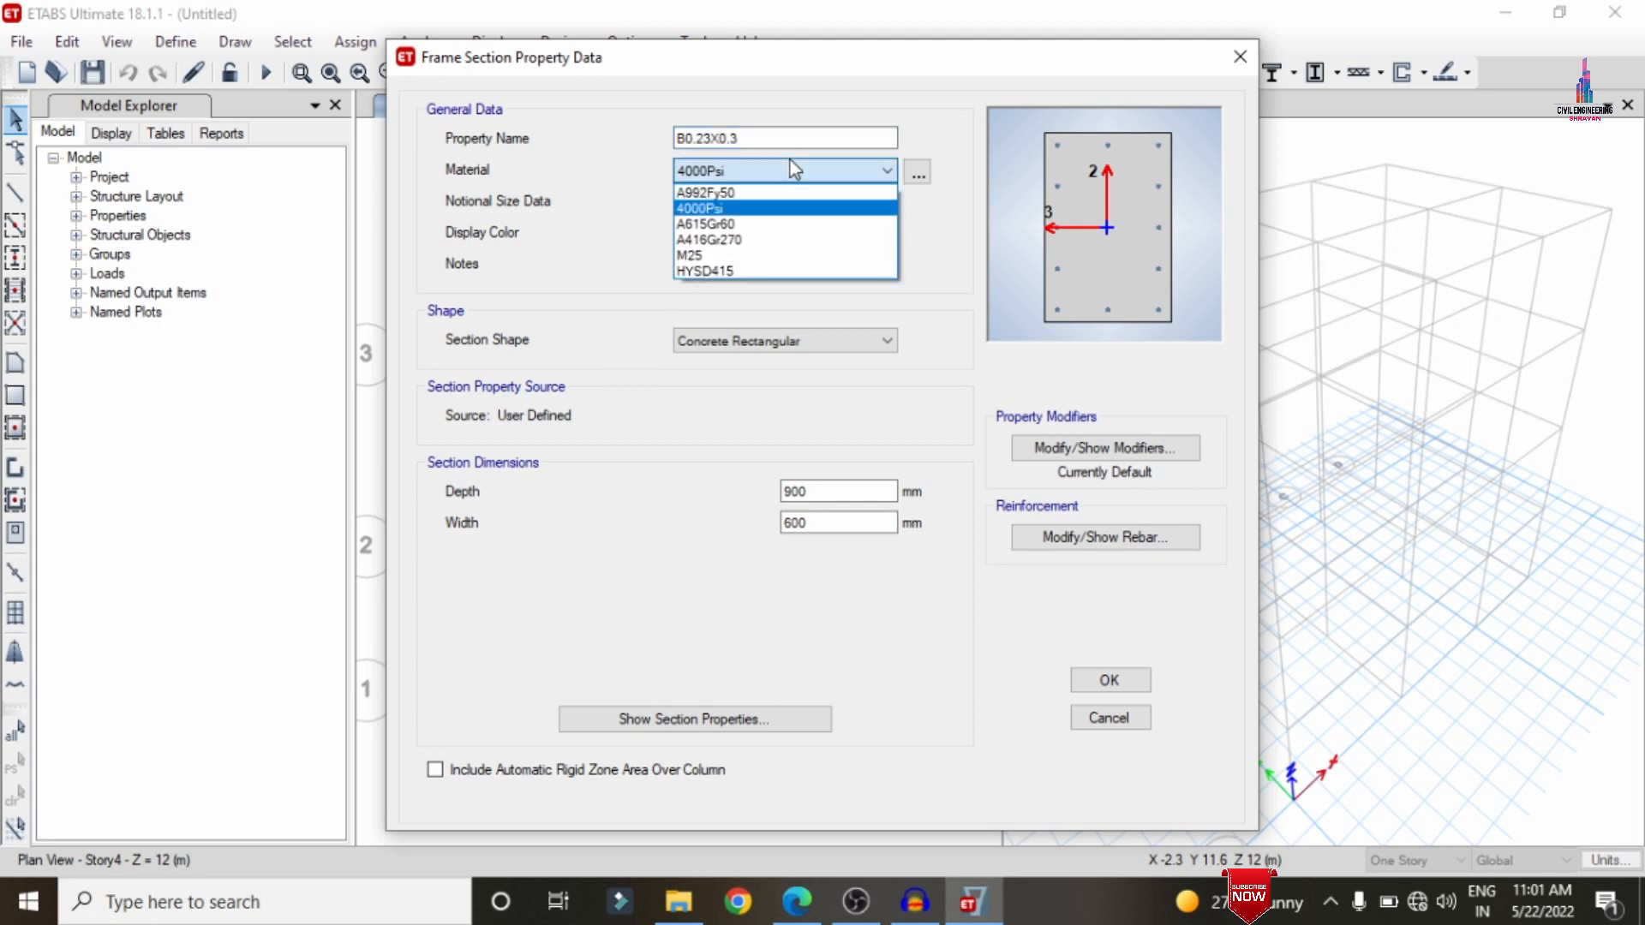
click(773, 252)
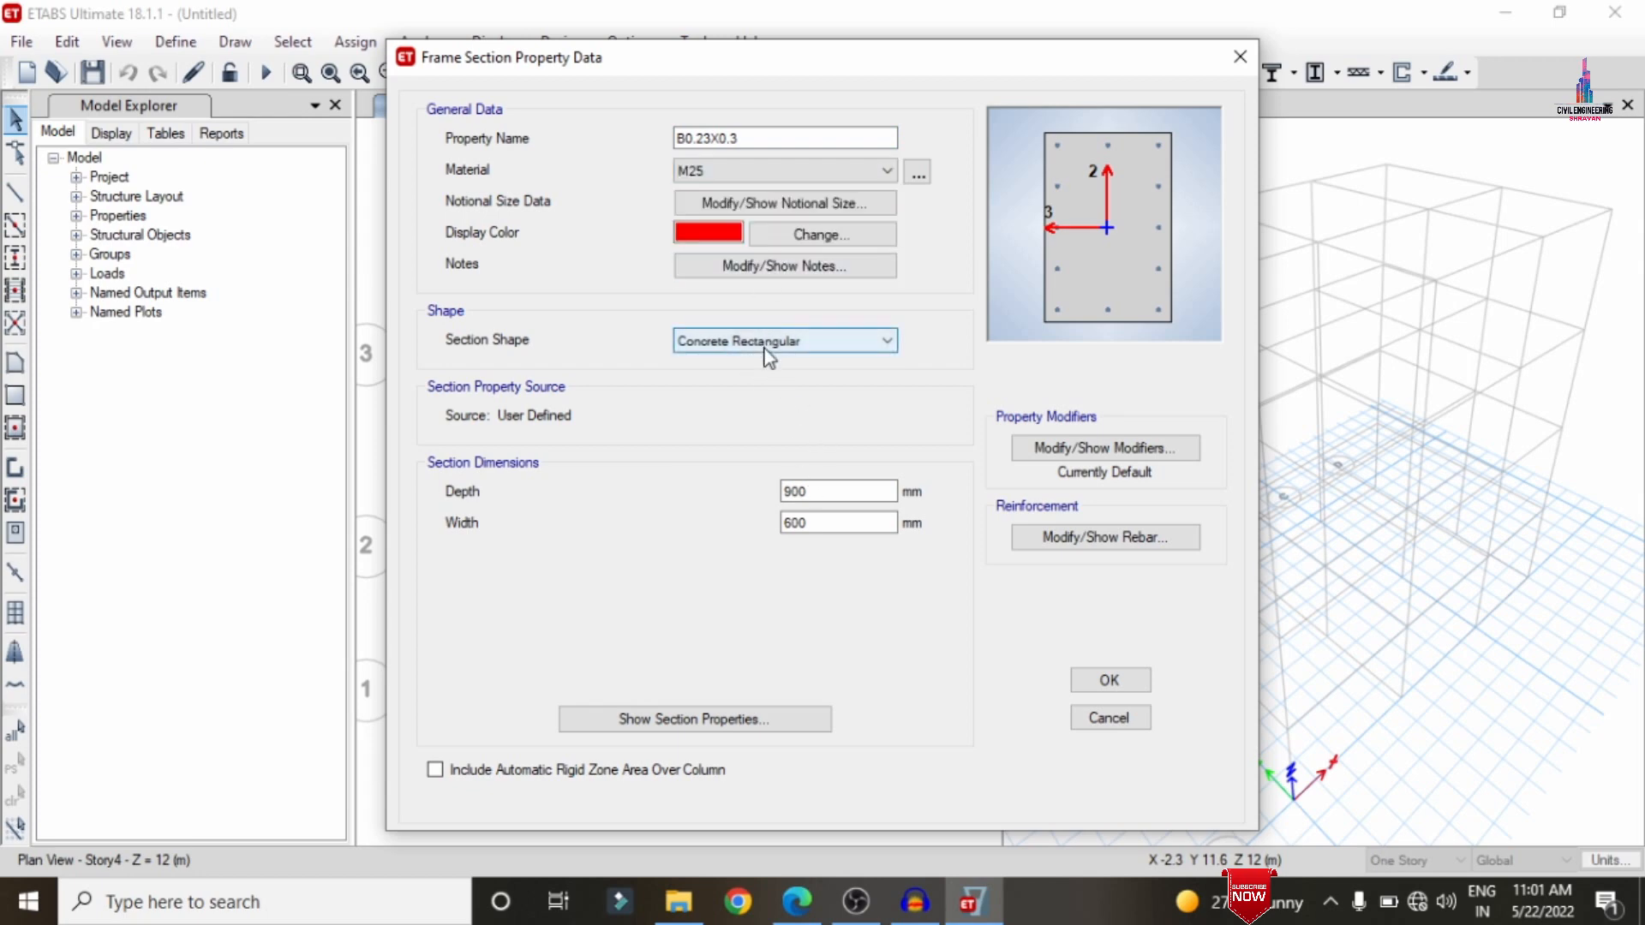
- Set the B0.23X0.3 section's depth to 300 mm and its width to 230 mm
double_click(823, 490)
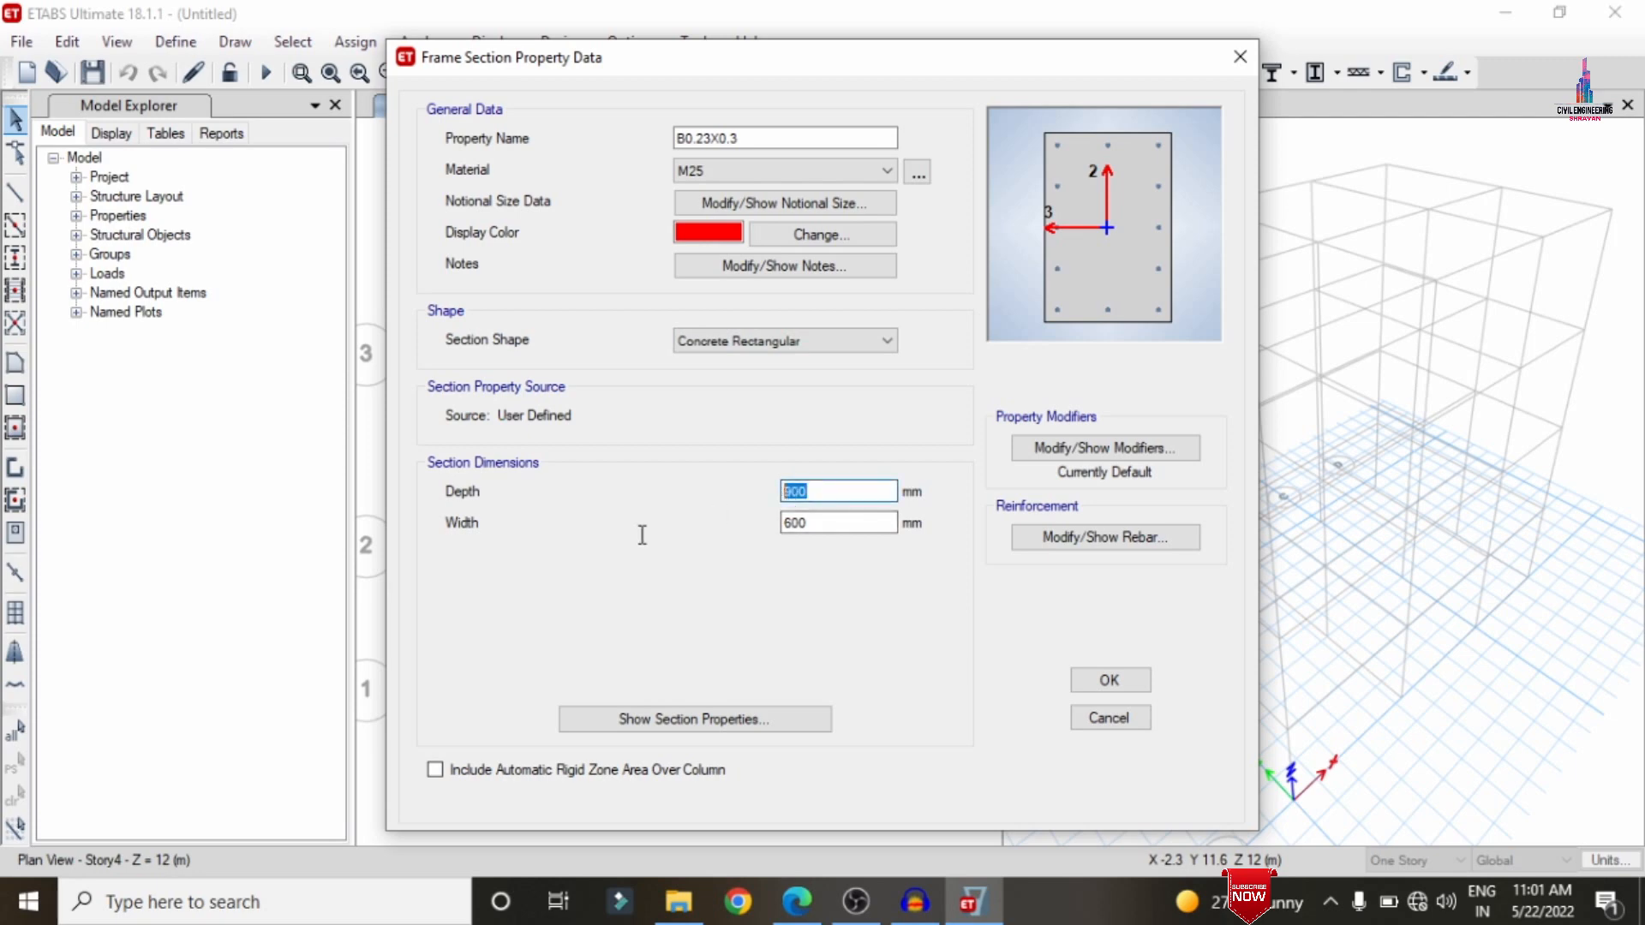
text(300)
key(Tab)
text(23)
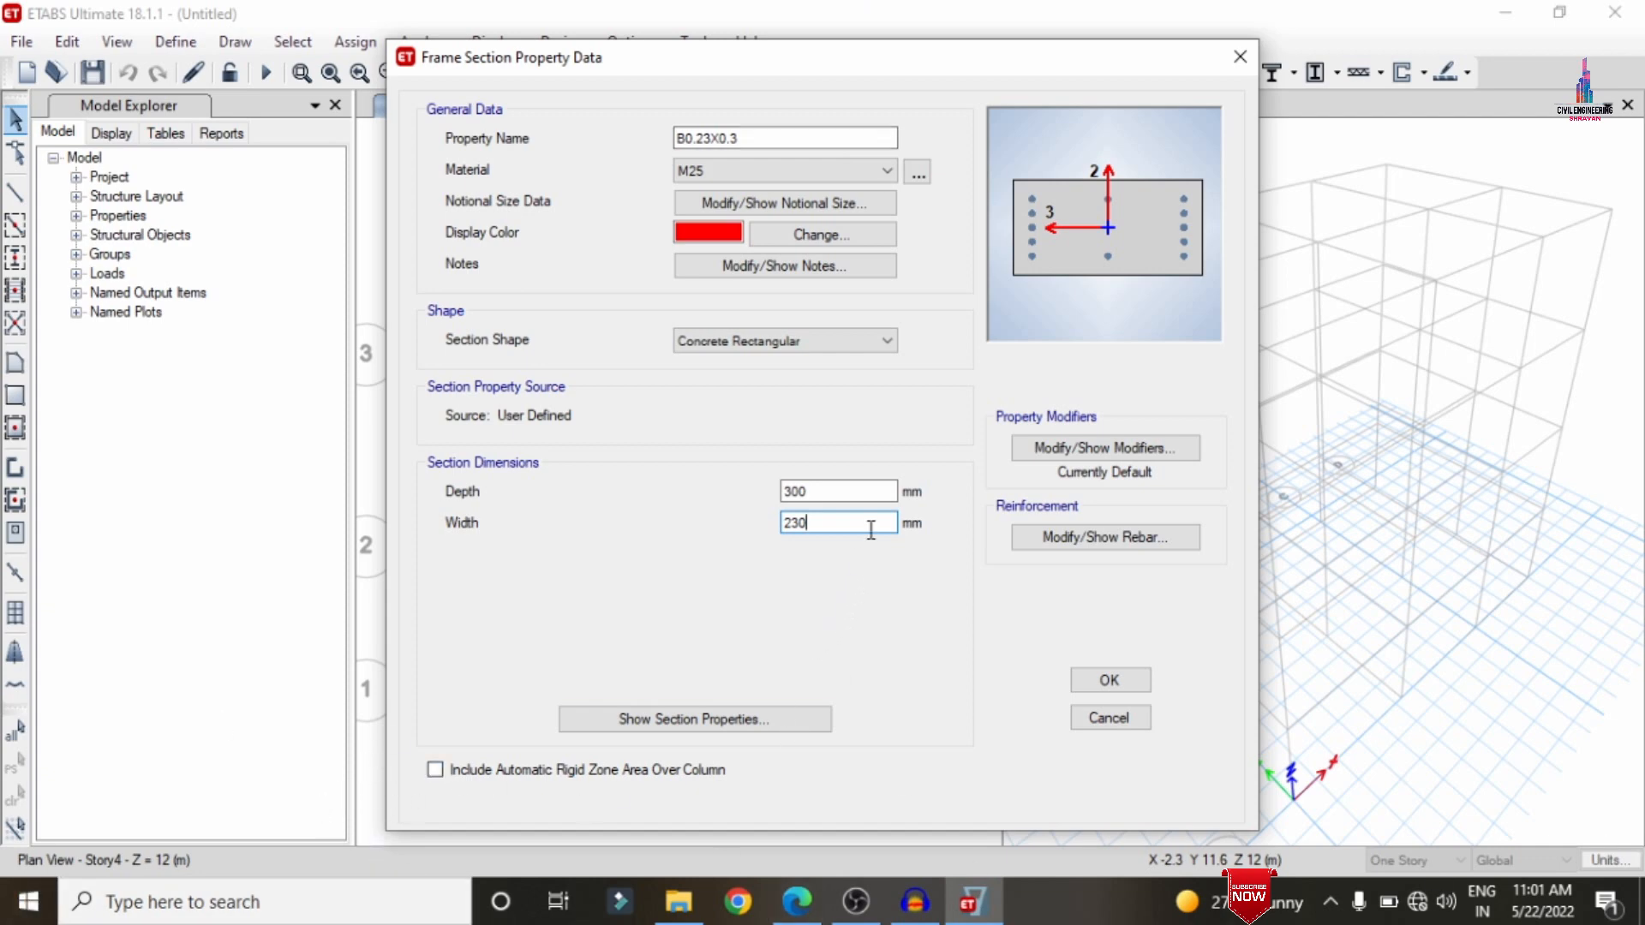
- Set the B0.23X0.3 reinforcement to M3 Design Only (Beam) with HYSD415 for the longitudinal and confinement bars
click(1095, 545)
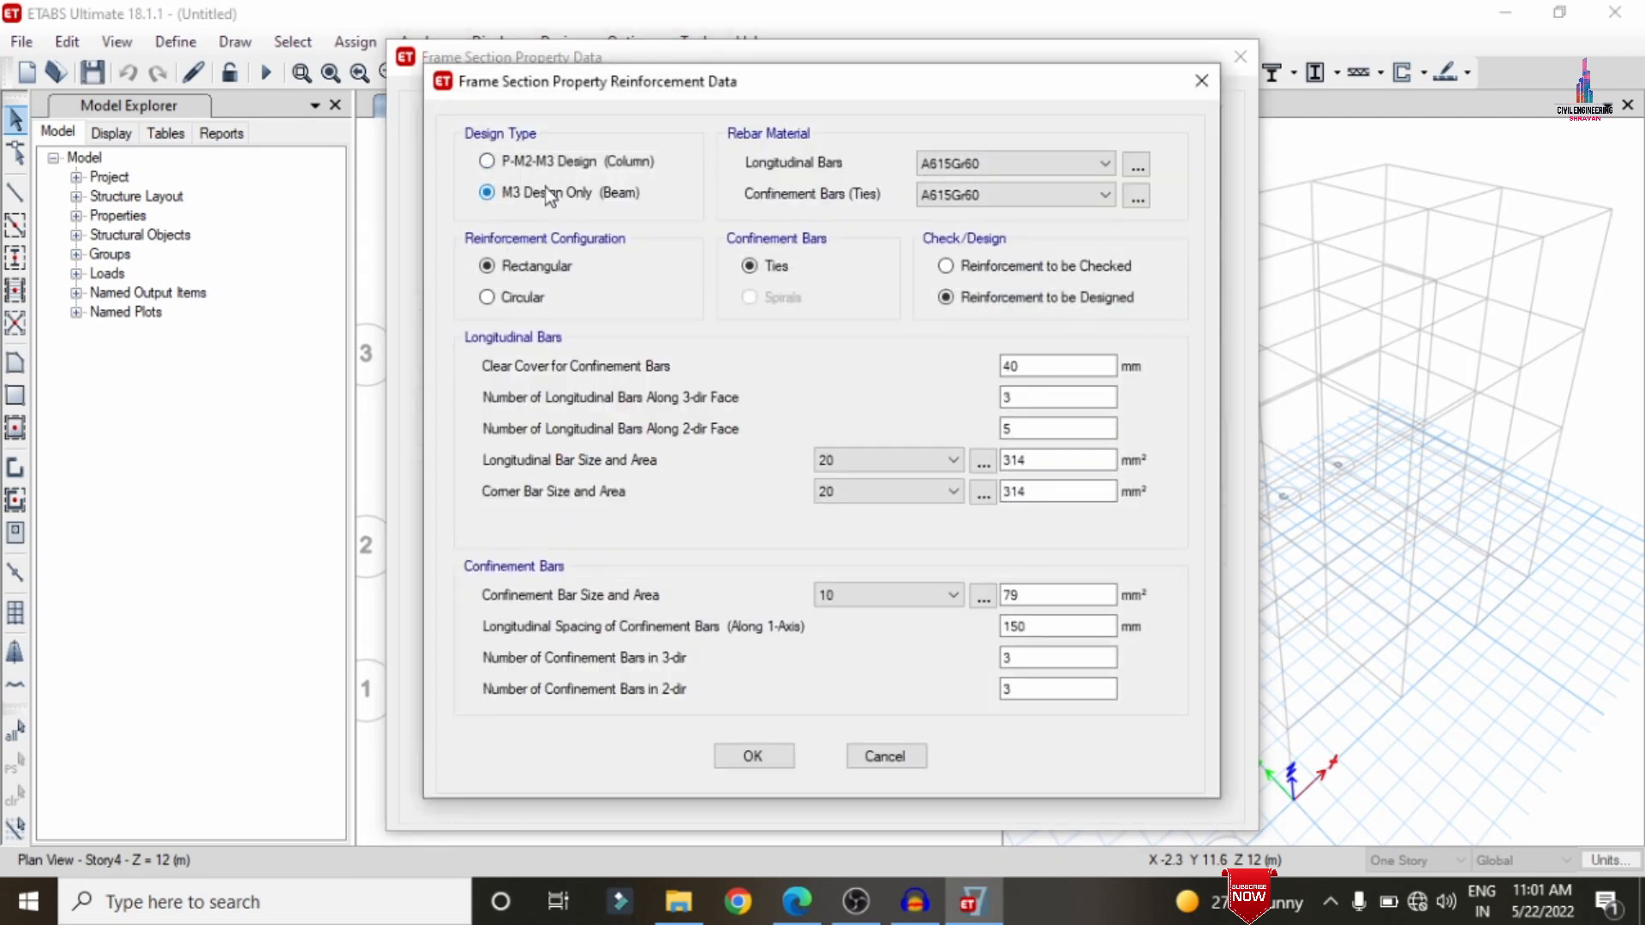
click(545, 188)
click(1060, 159)
click(1015, 203)
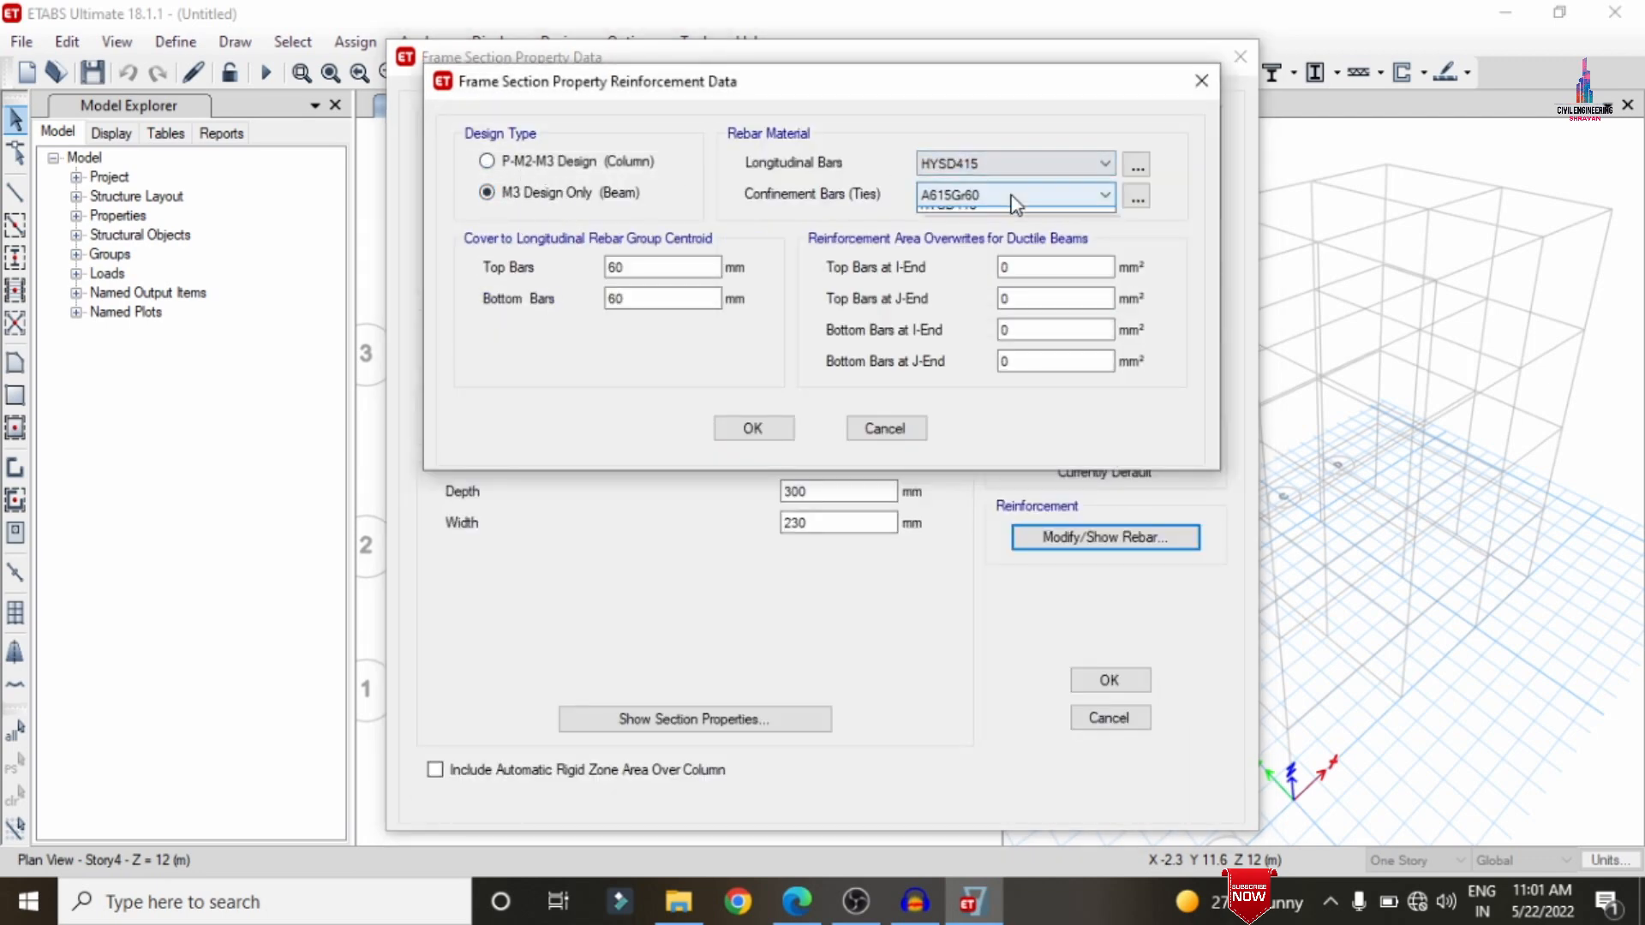
click(957, 228)
- Set the beam's top and bottom bar cover to 30 mm, and accept the section and the frame properties
drag(687, 265, 521, 264)
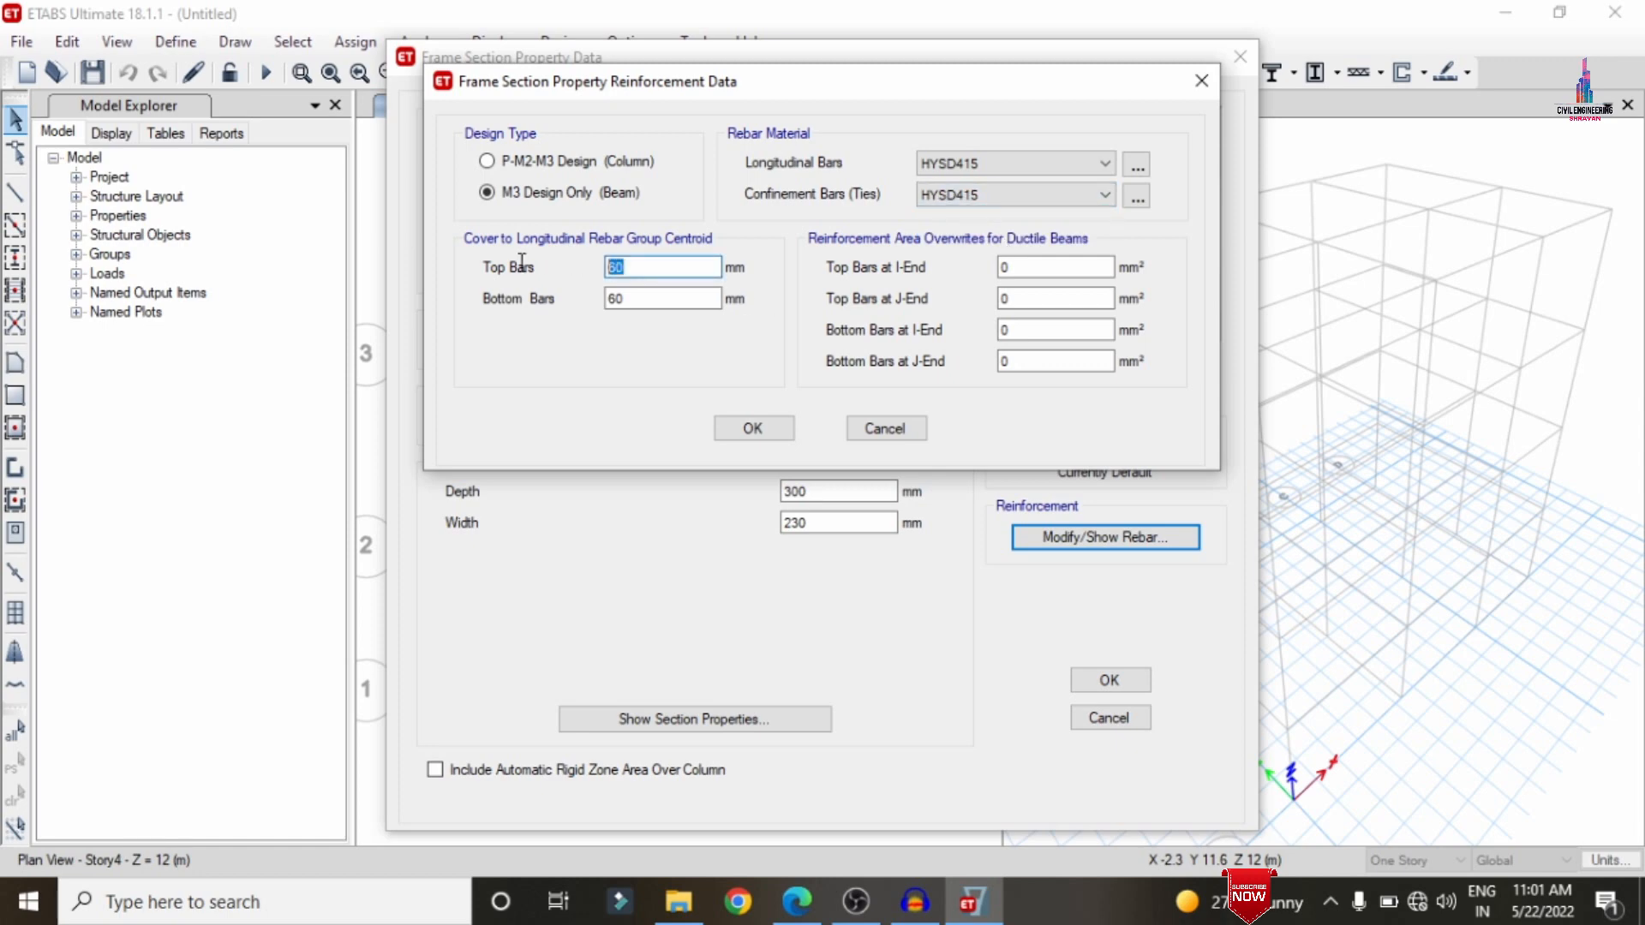
text(2)
text(3)
key(Tab)
text(3)
click(750, 429)
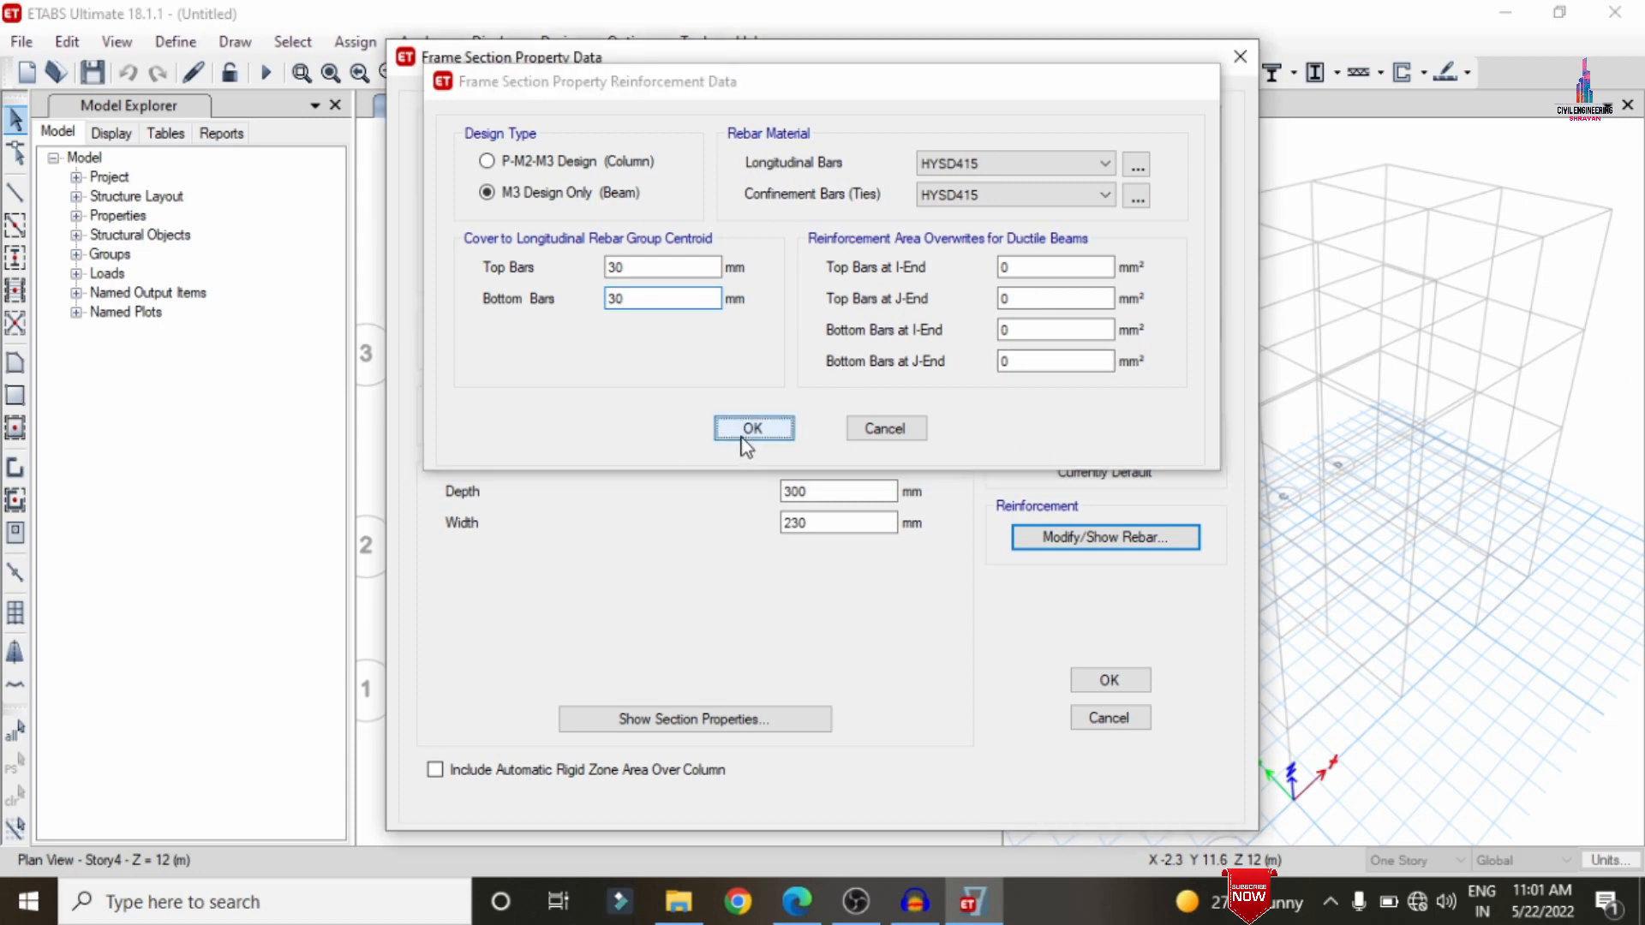
click(1106, 682)
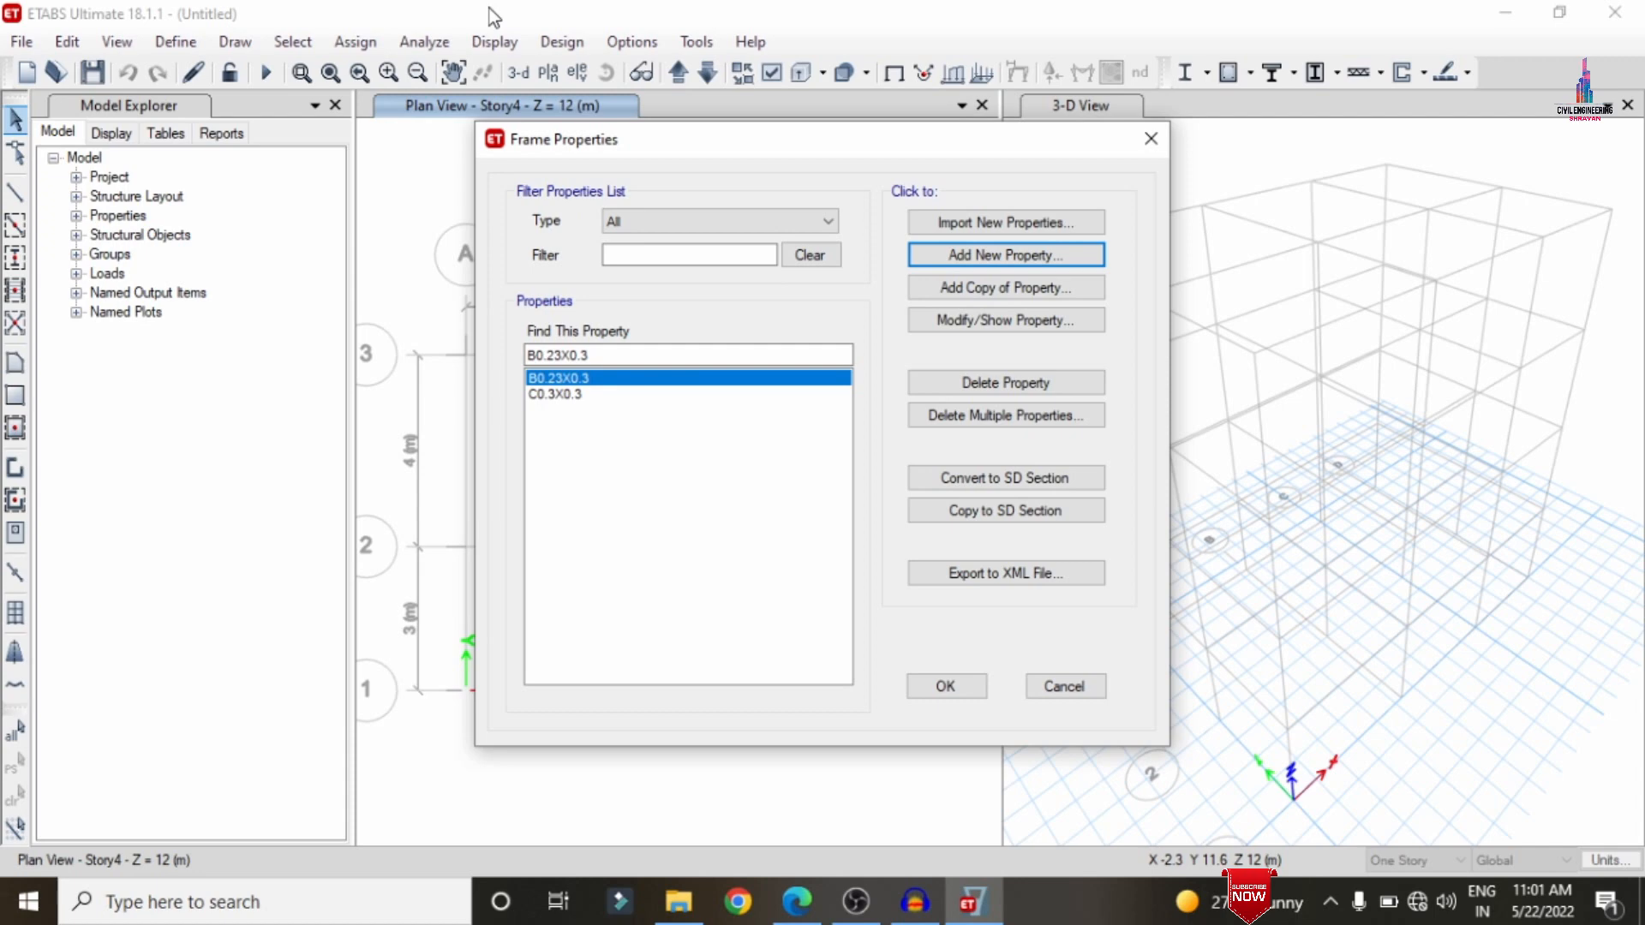
click(584, 2)
click(947, 685)
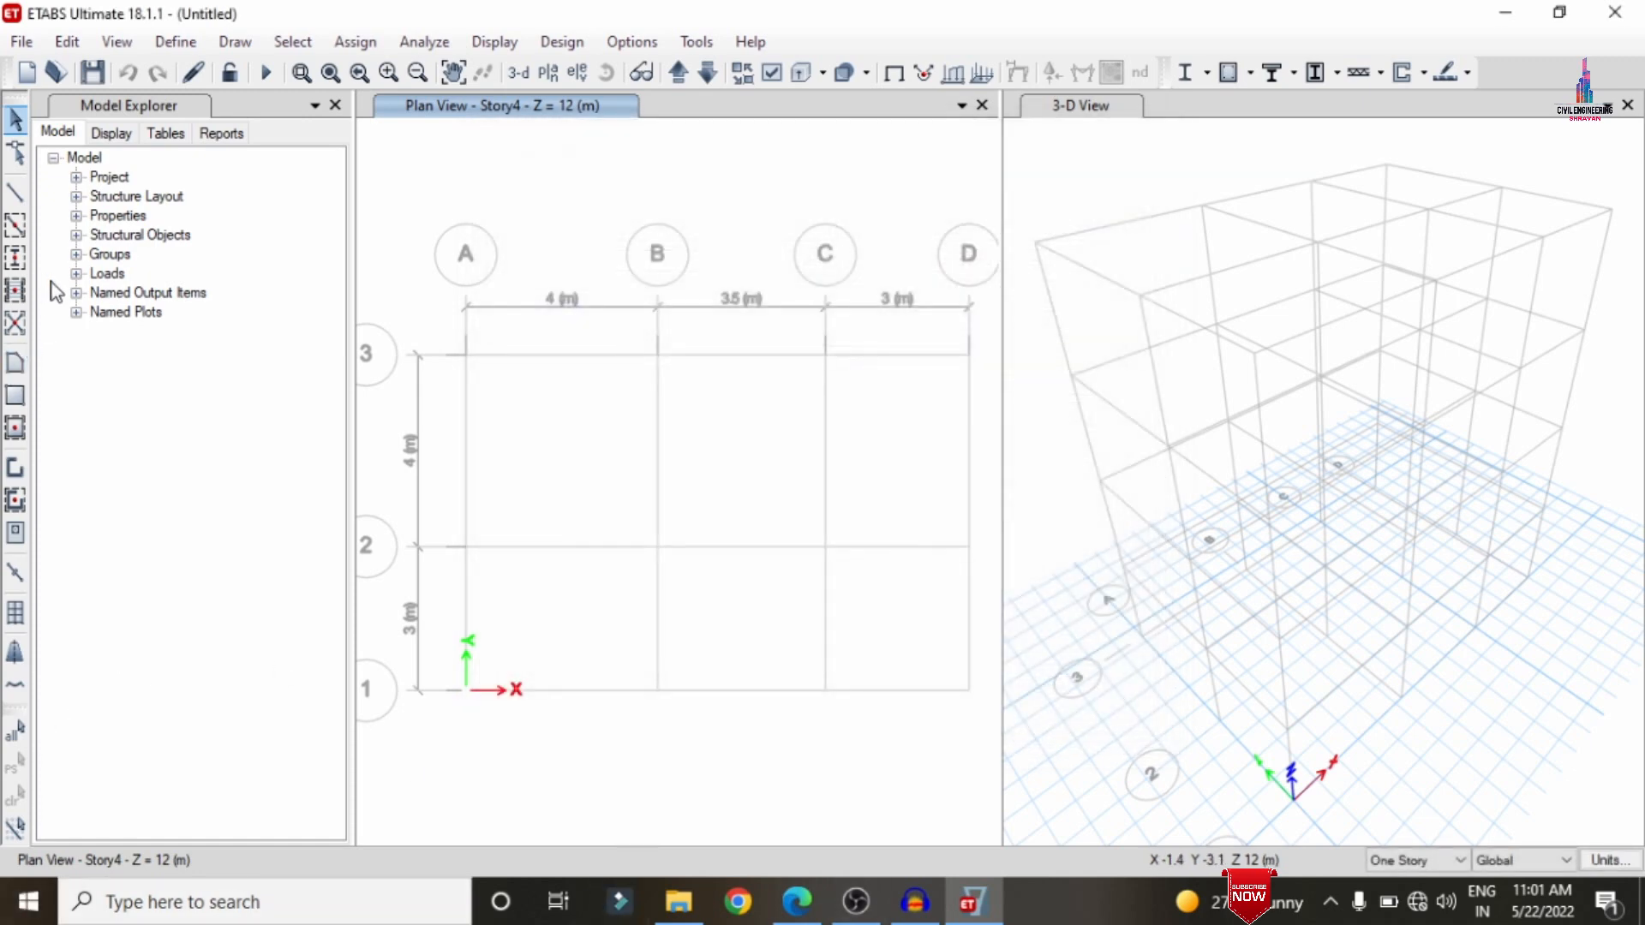
- Open the slab section definitions and delete the Plank1 slab property
click(198, 43)
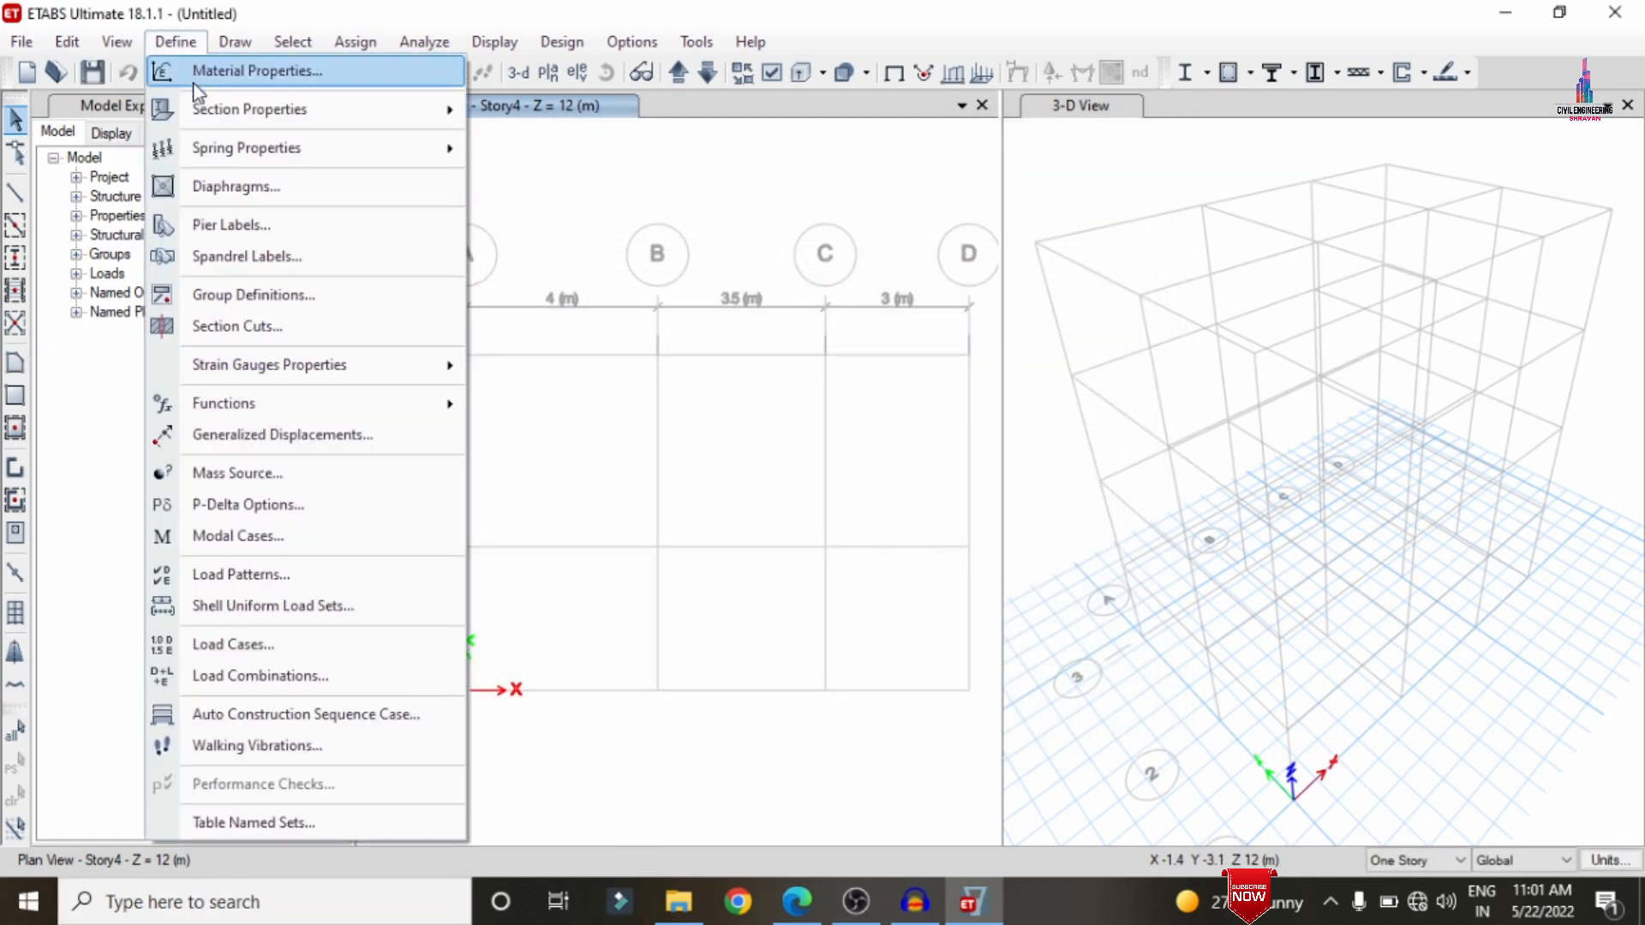
mouse_move(198, 101)
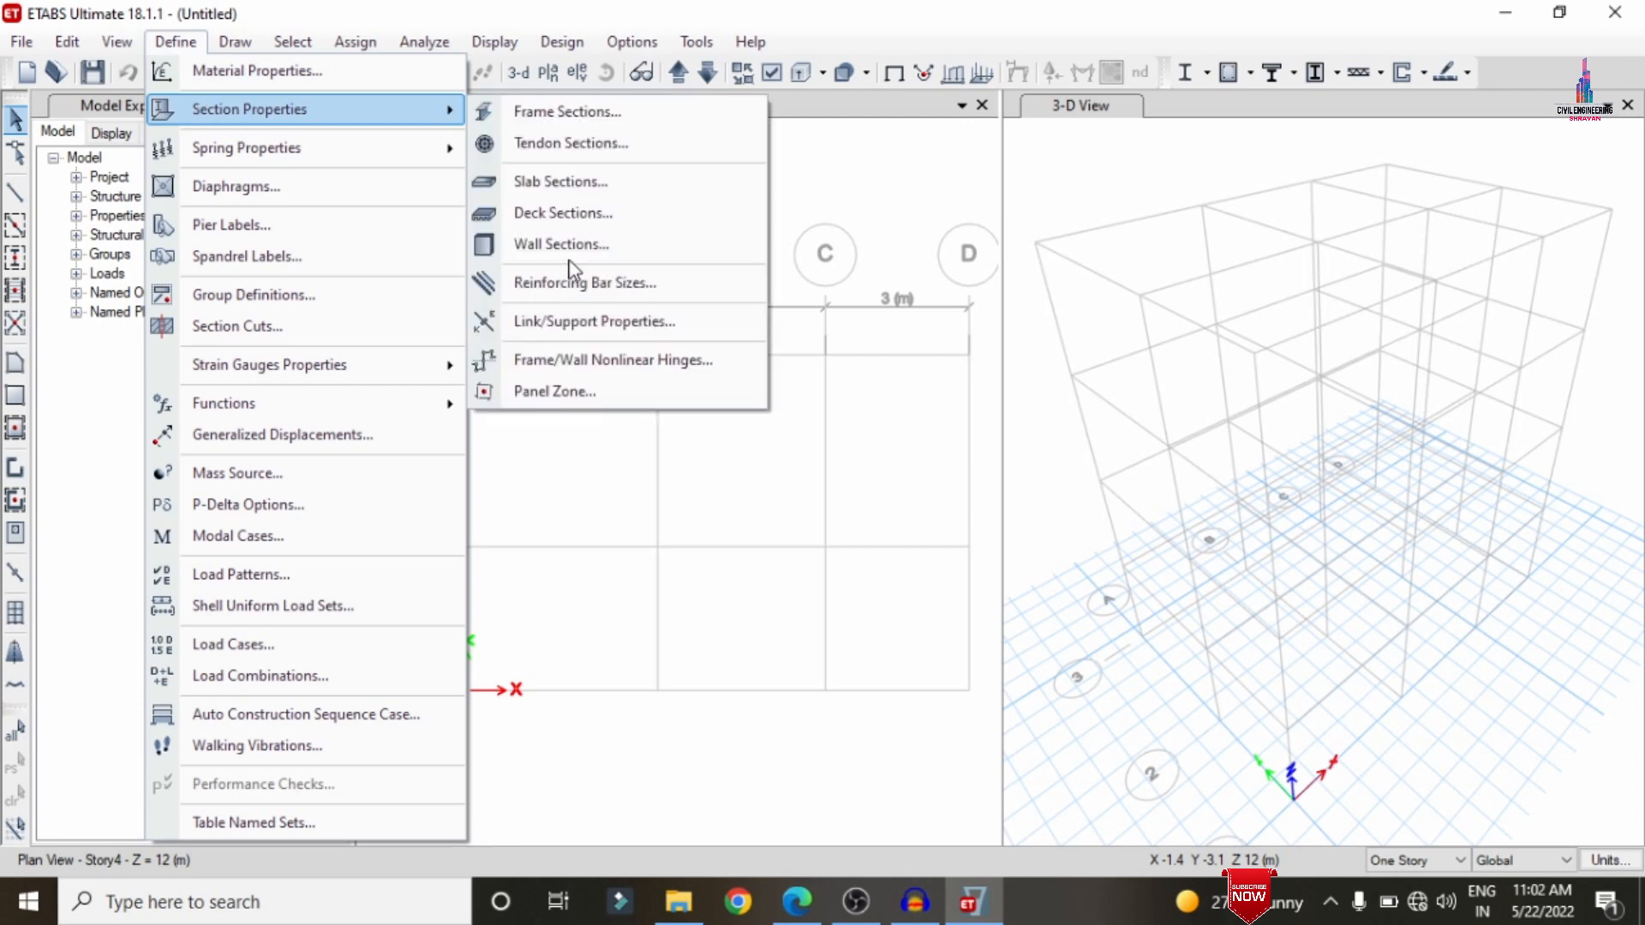
click(591, 182)
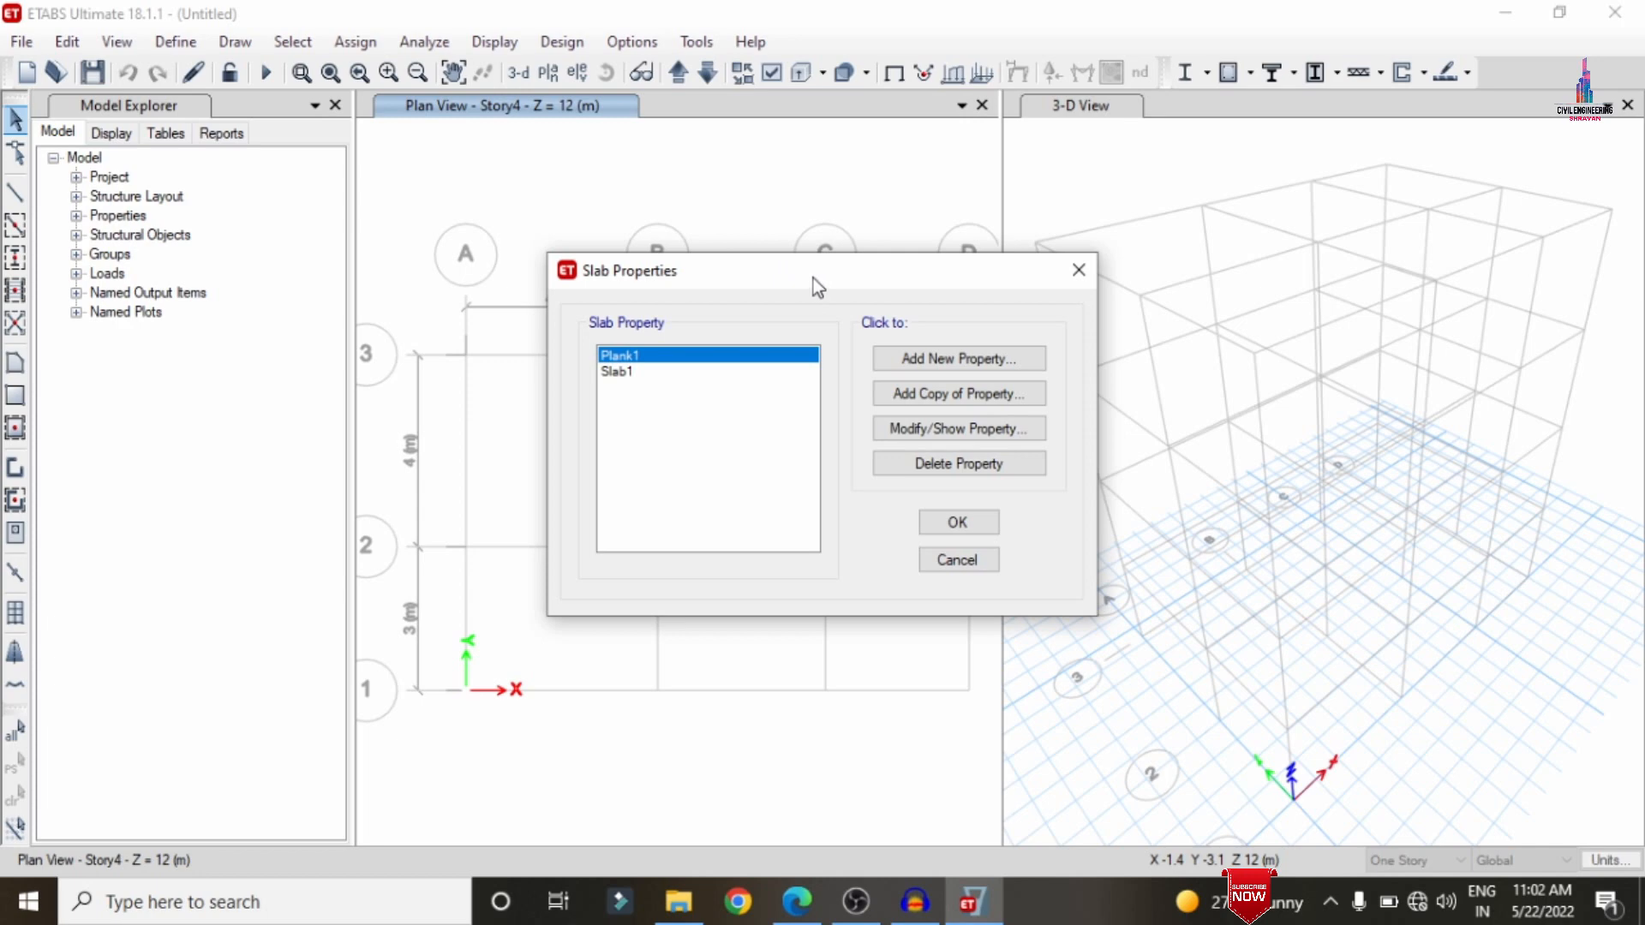
click(999, 462)
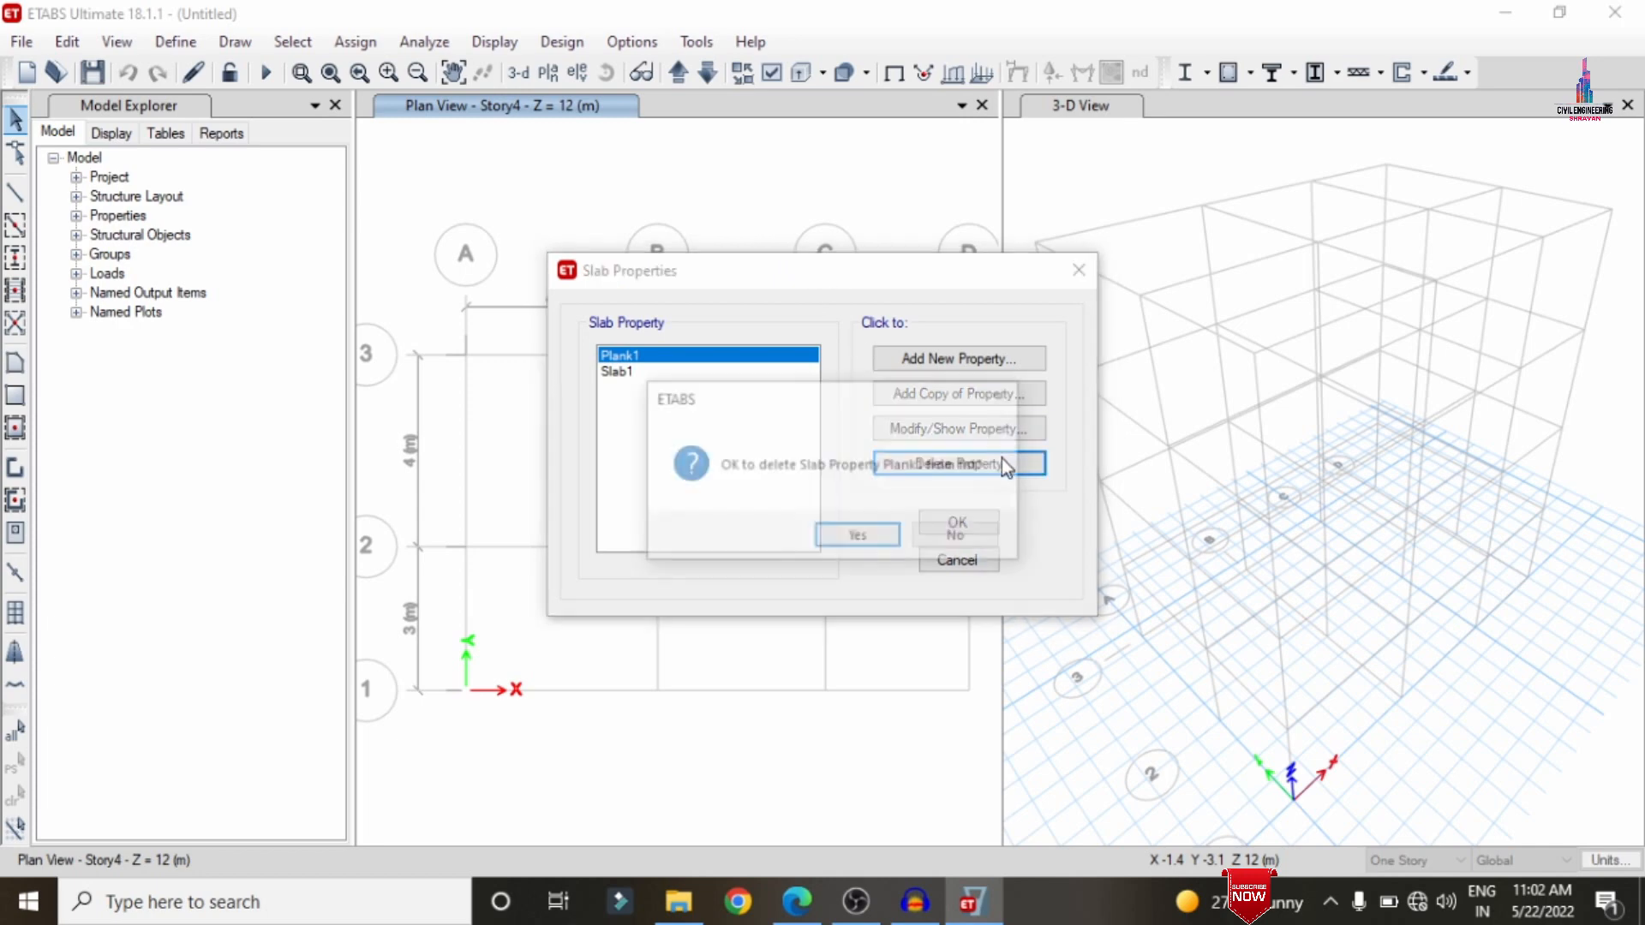
click(854, 530)
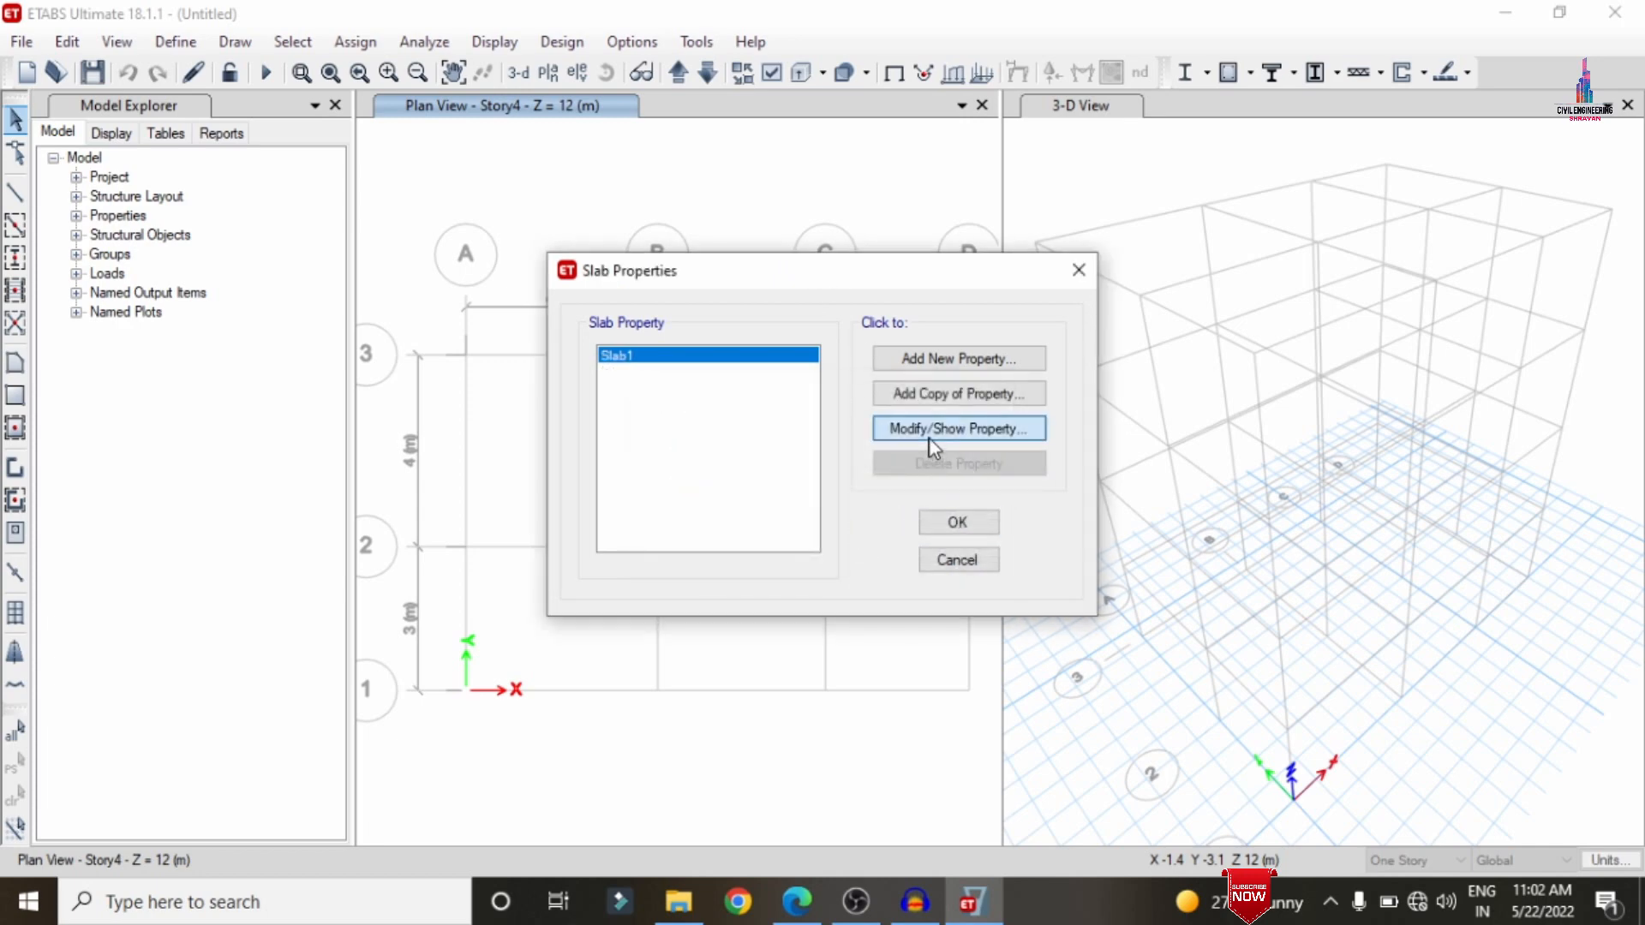
- Rename the Slab1 property as S125 and set its slab material to M25
click(933, 443)
double_click(869, 181)
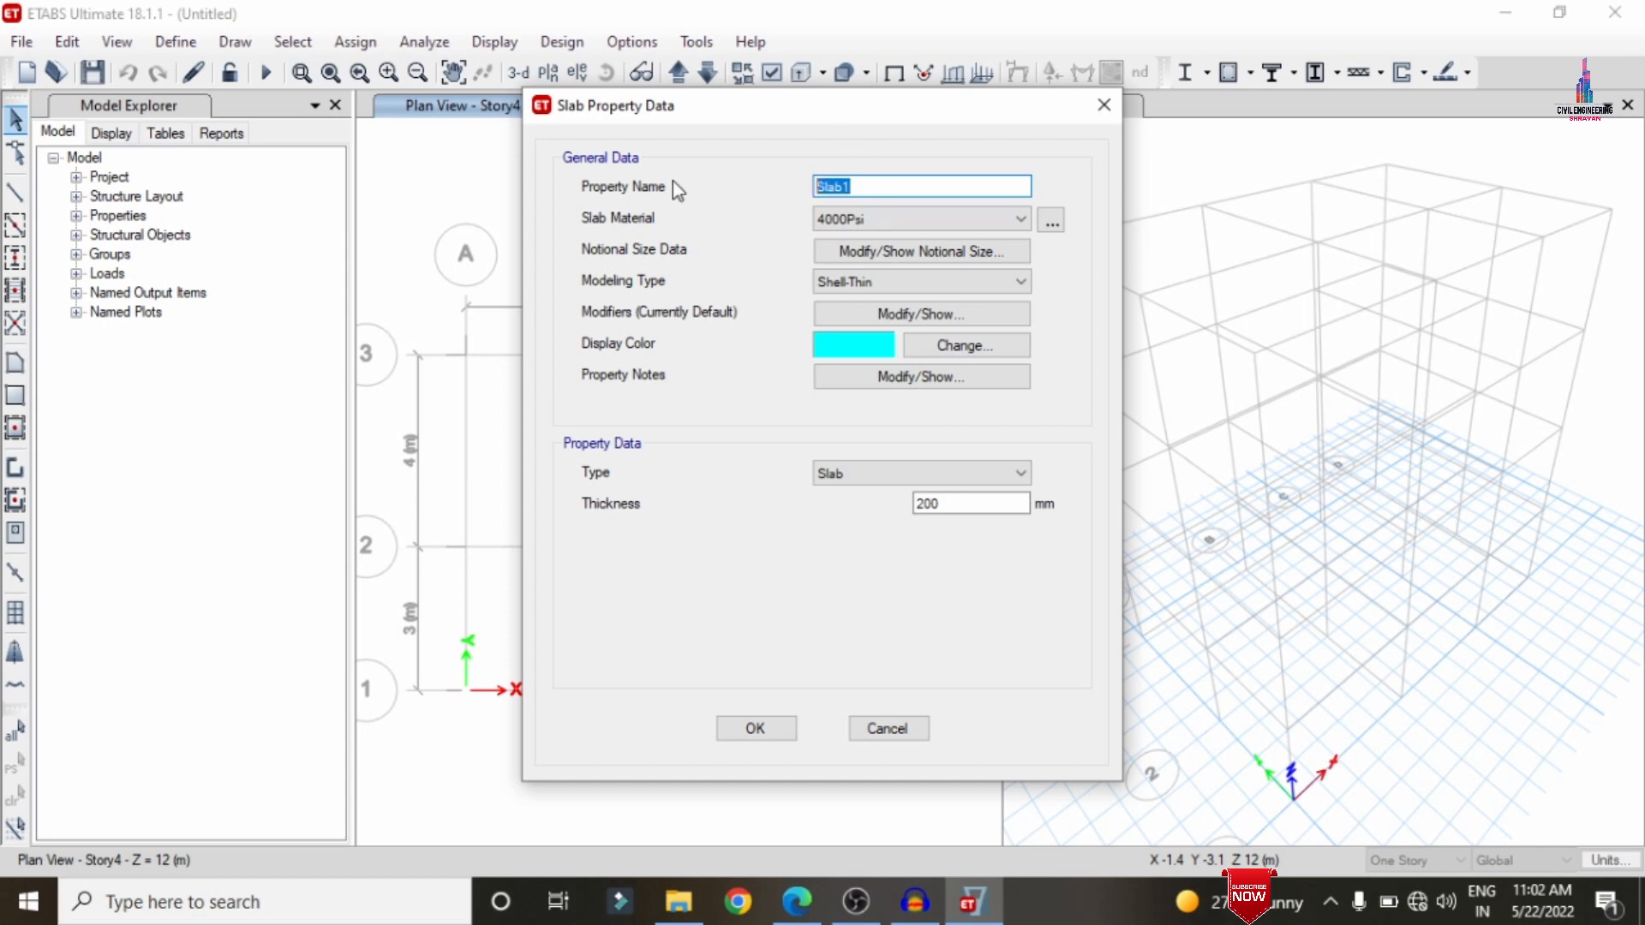
text(S125)
click(865, 214)
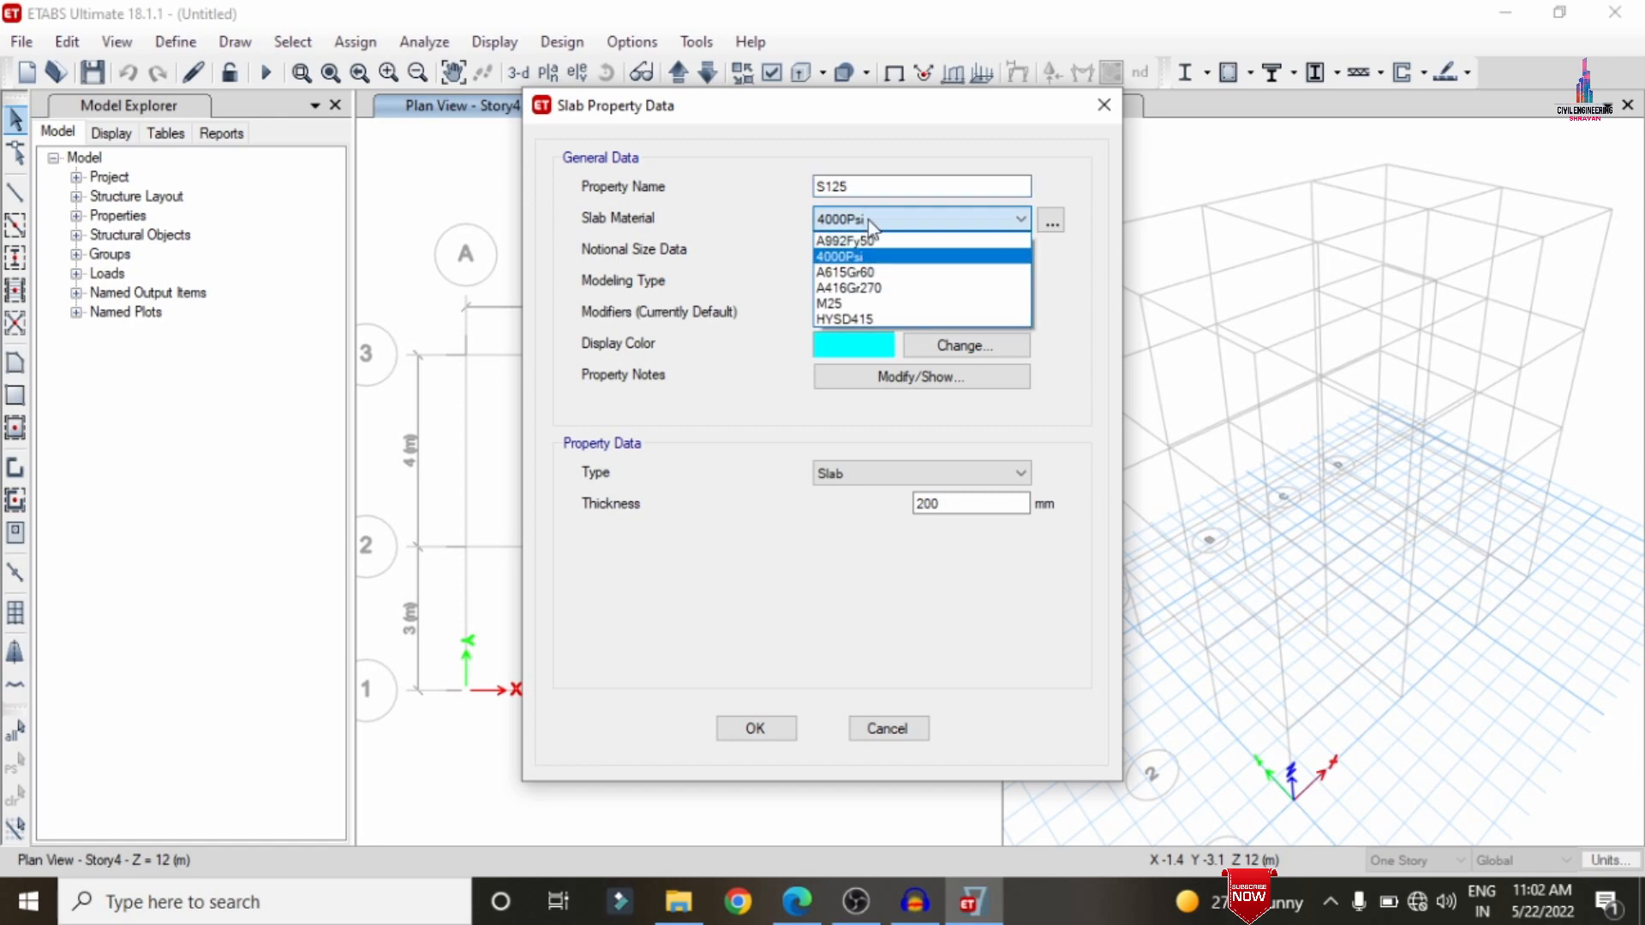
click(863, 294)
- Set the S125 slab's thickness to 125 mm and accept the slab properties
double_click(954, 503)
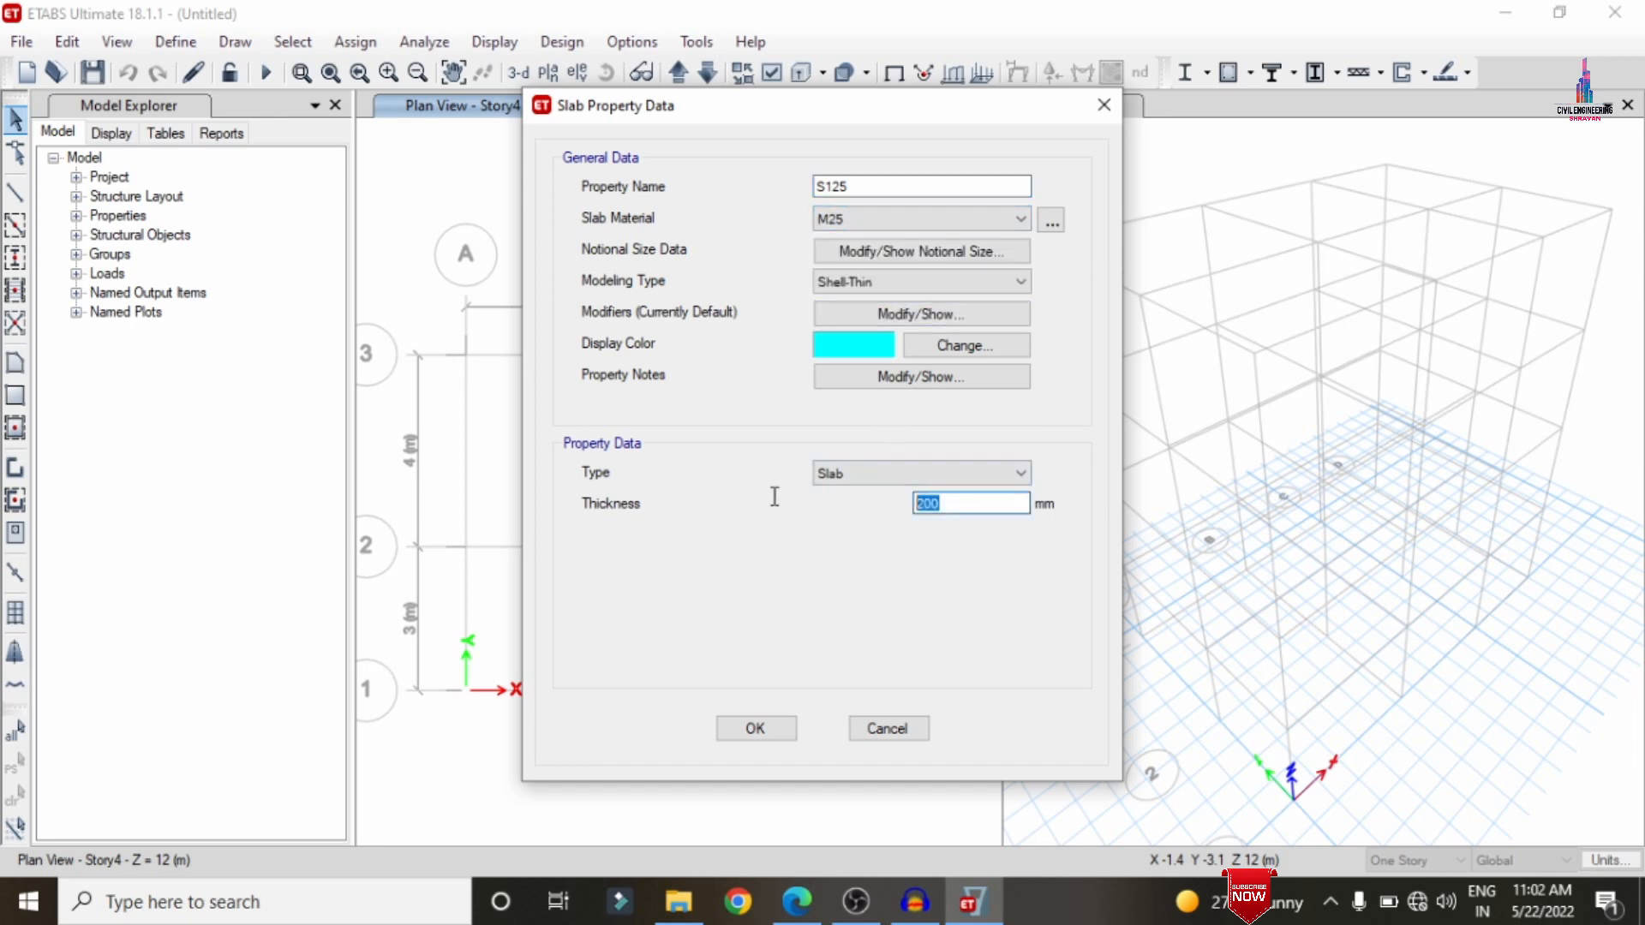
text(125)
click(754, 728)
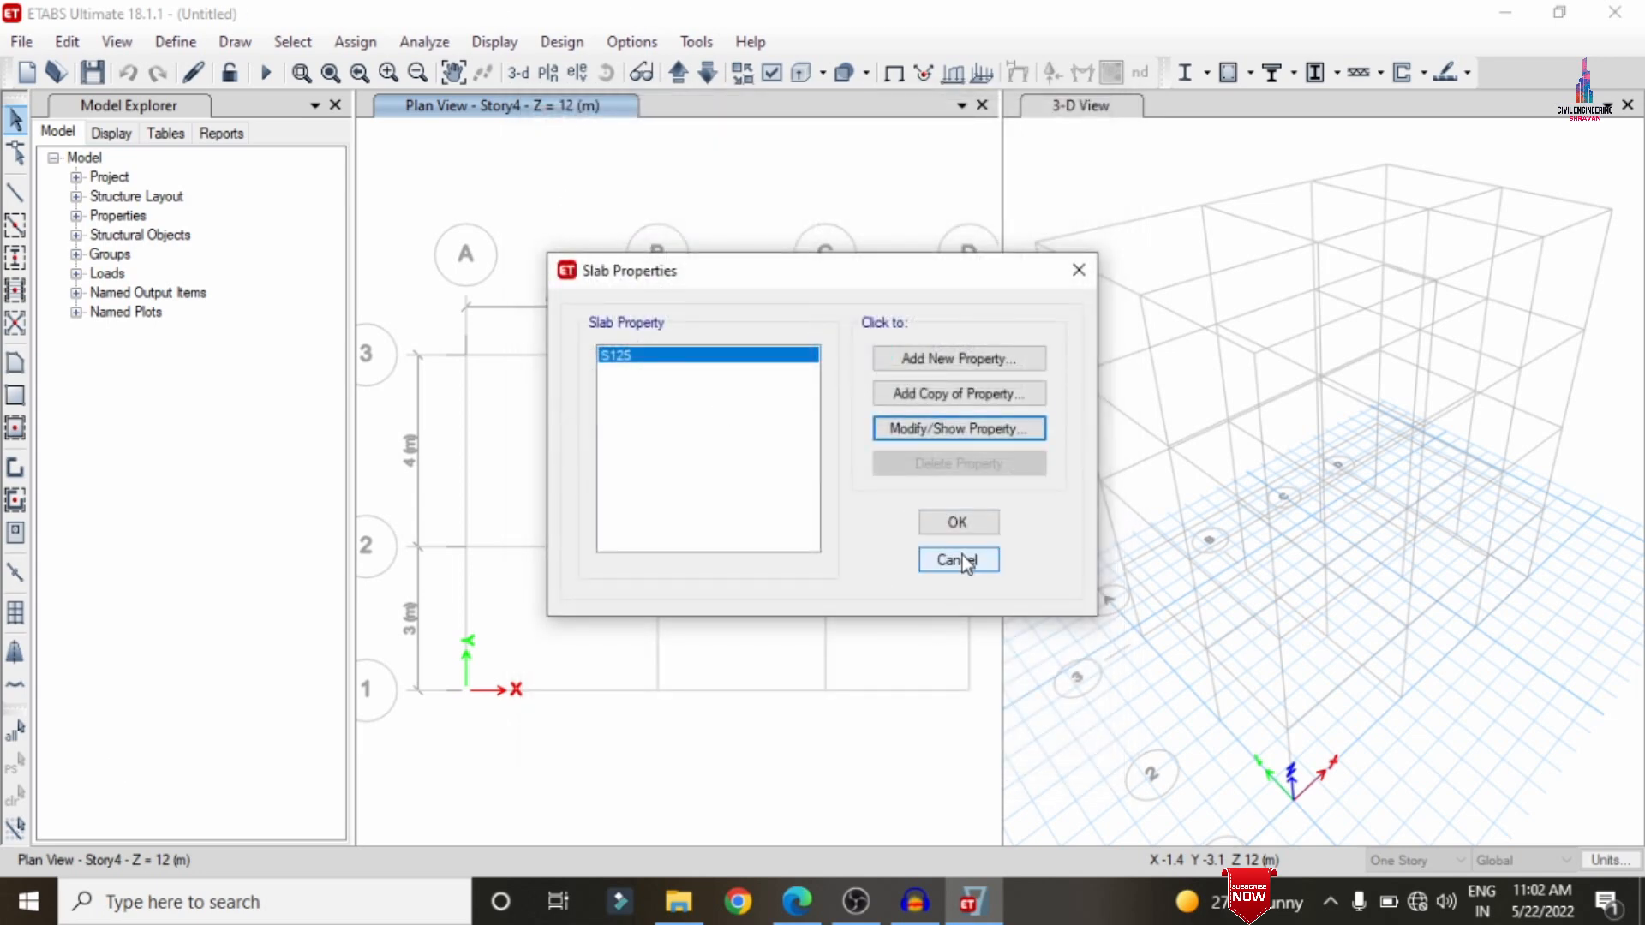
click(967, 525)
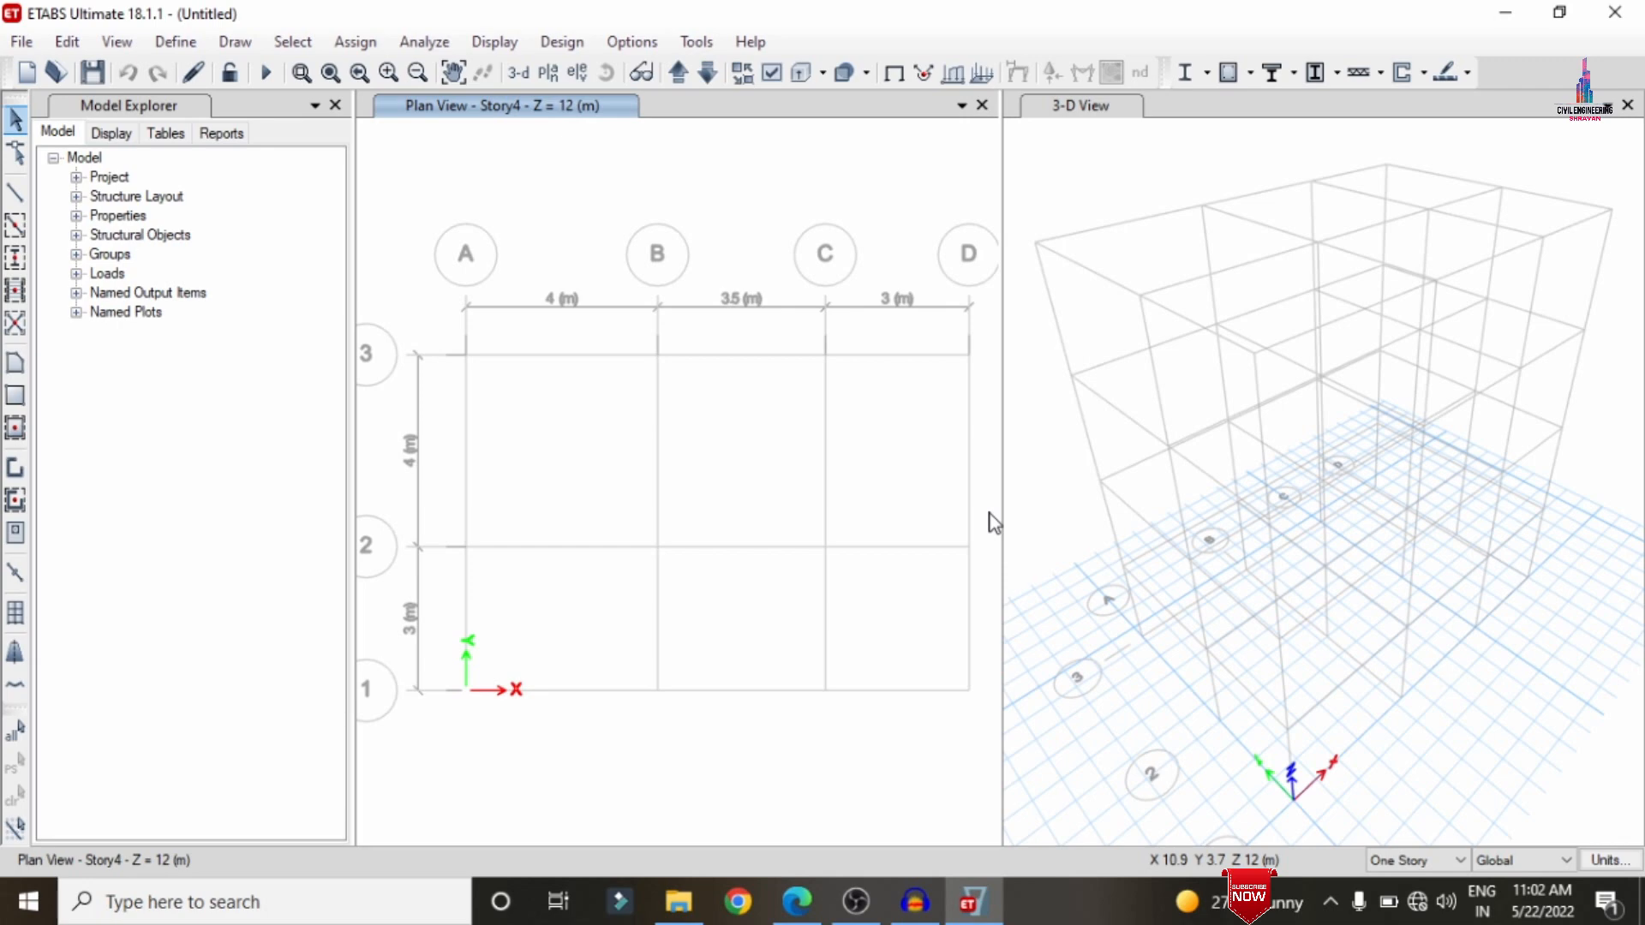
- Switch the plan view's story option to All Stories for drawing
click(1397, 860)
click(1407, 897)
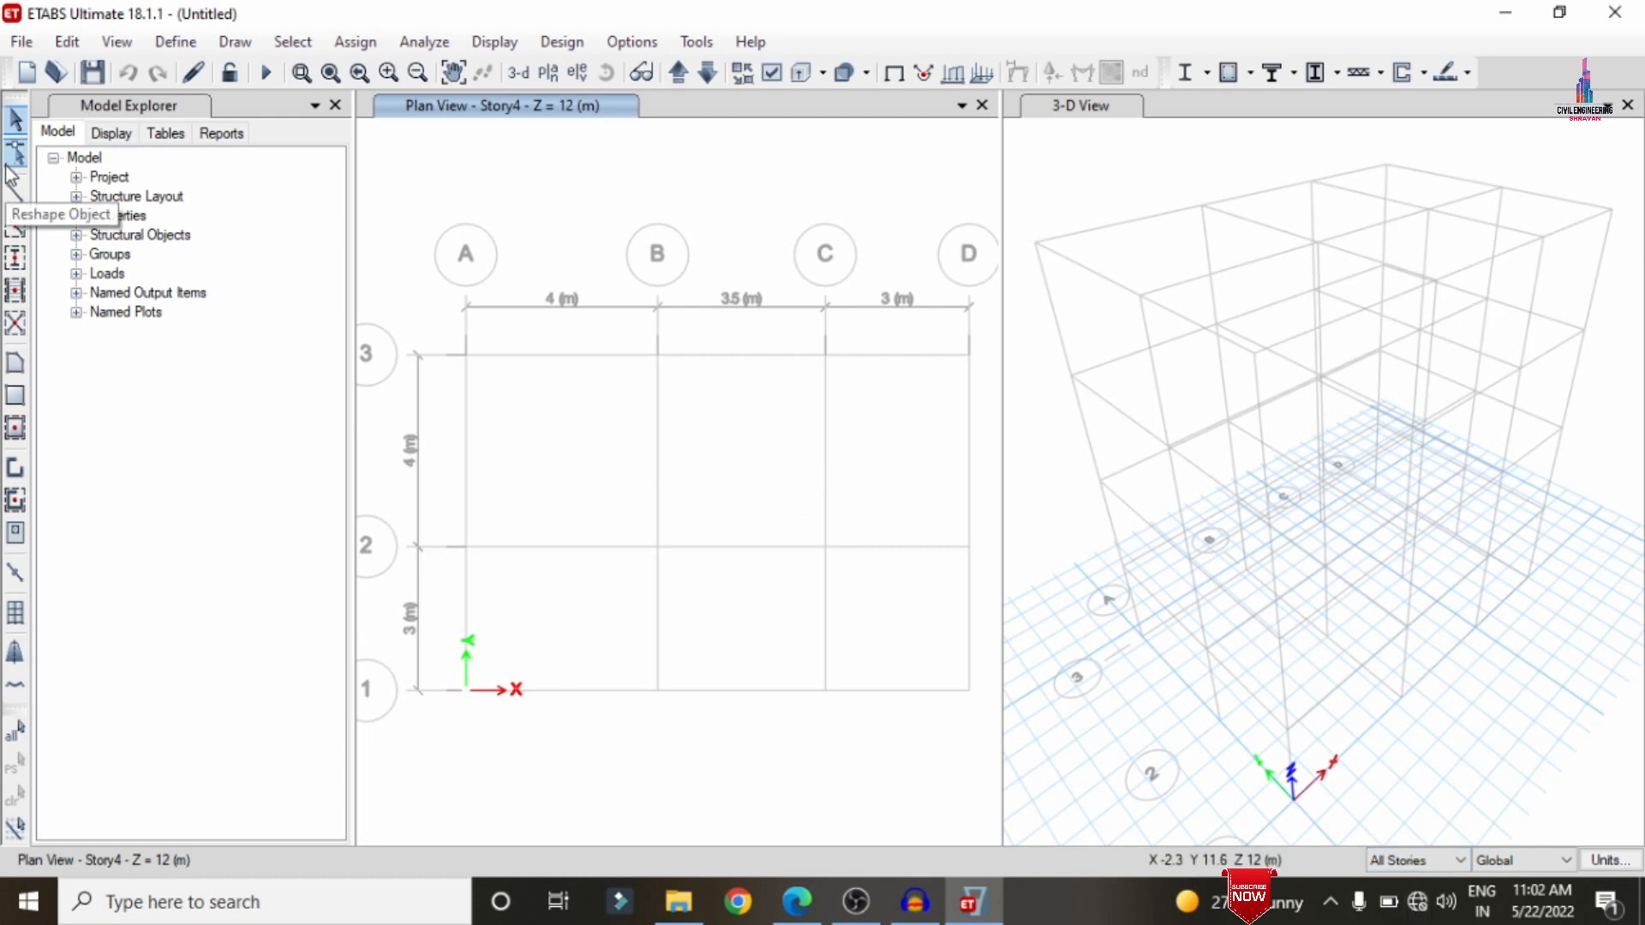
- Quick-draw B0.23X0.3 frame beams along all grid lines on every story
click(15, 227)
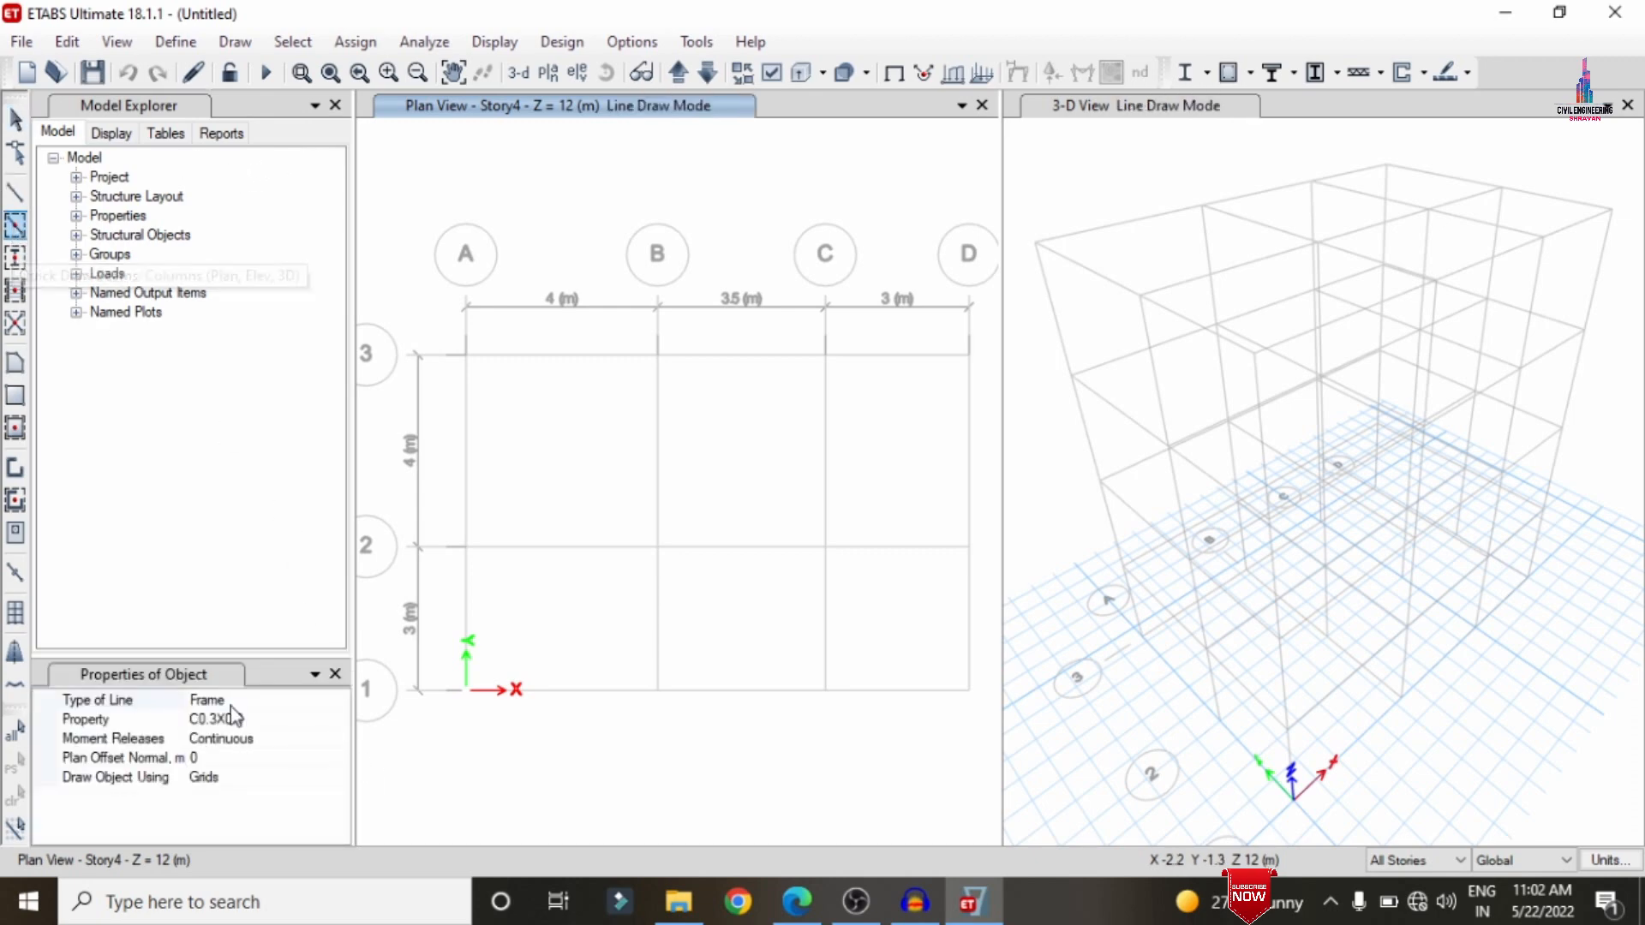
click(340, 721)
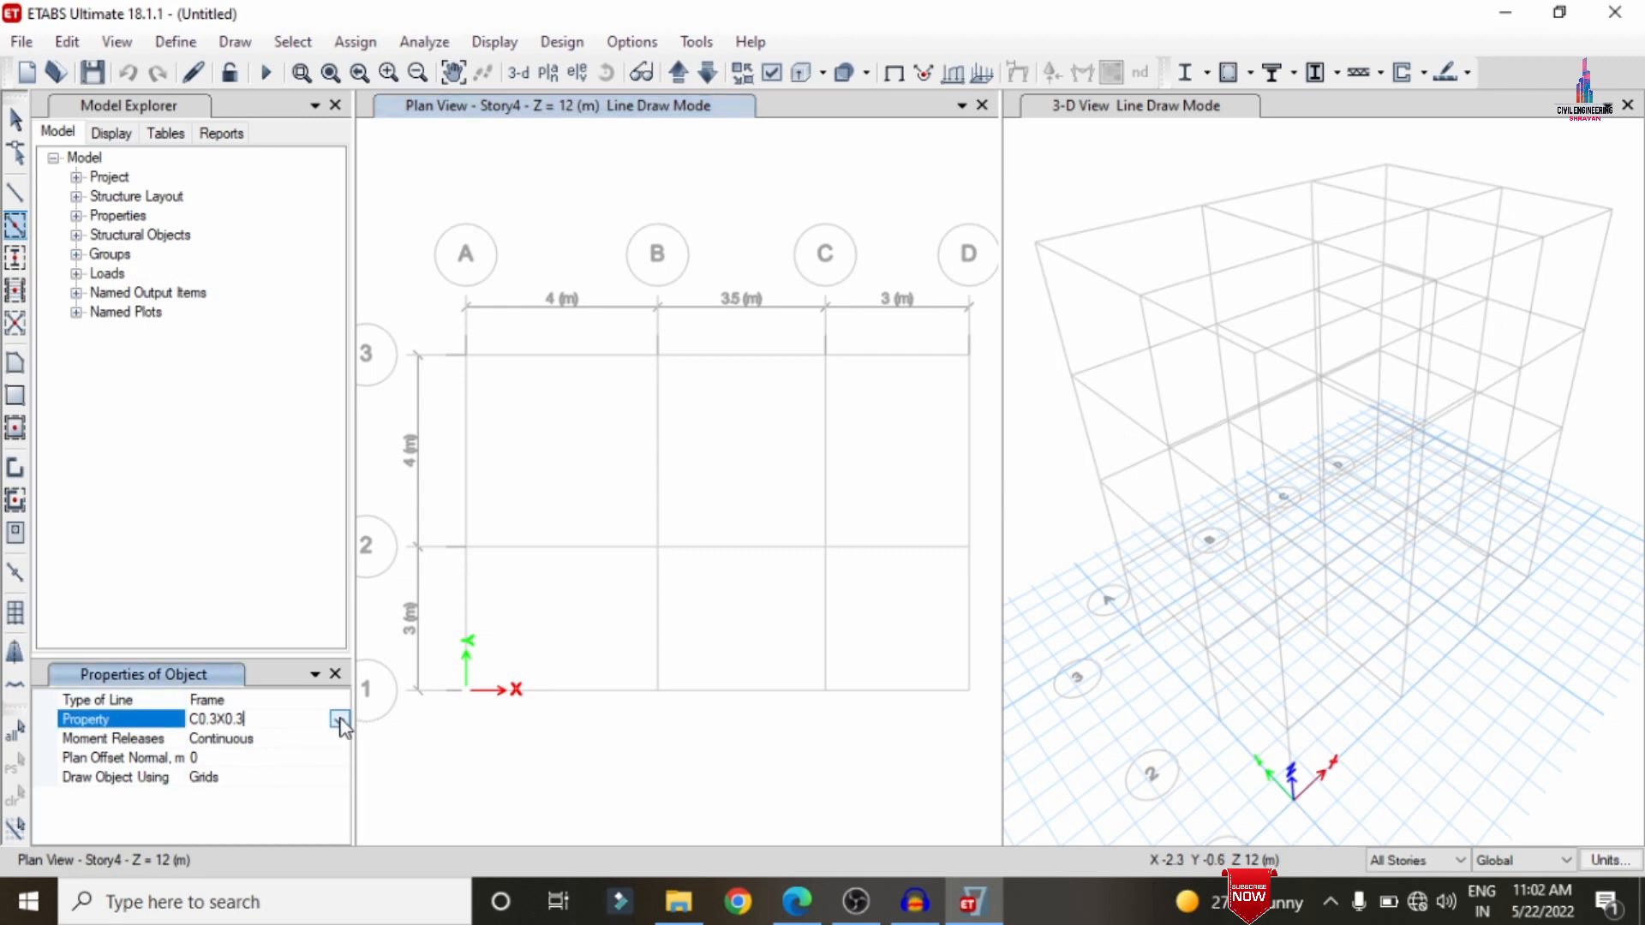
click(340, 721)
click(243, 740)
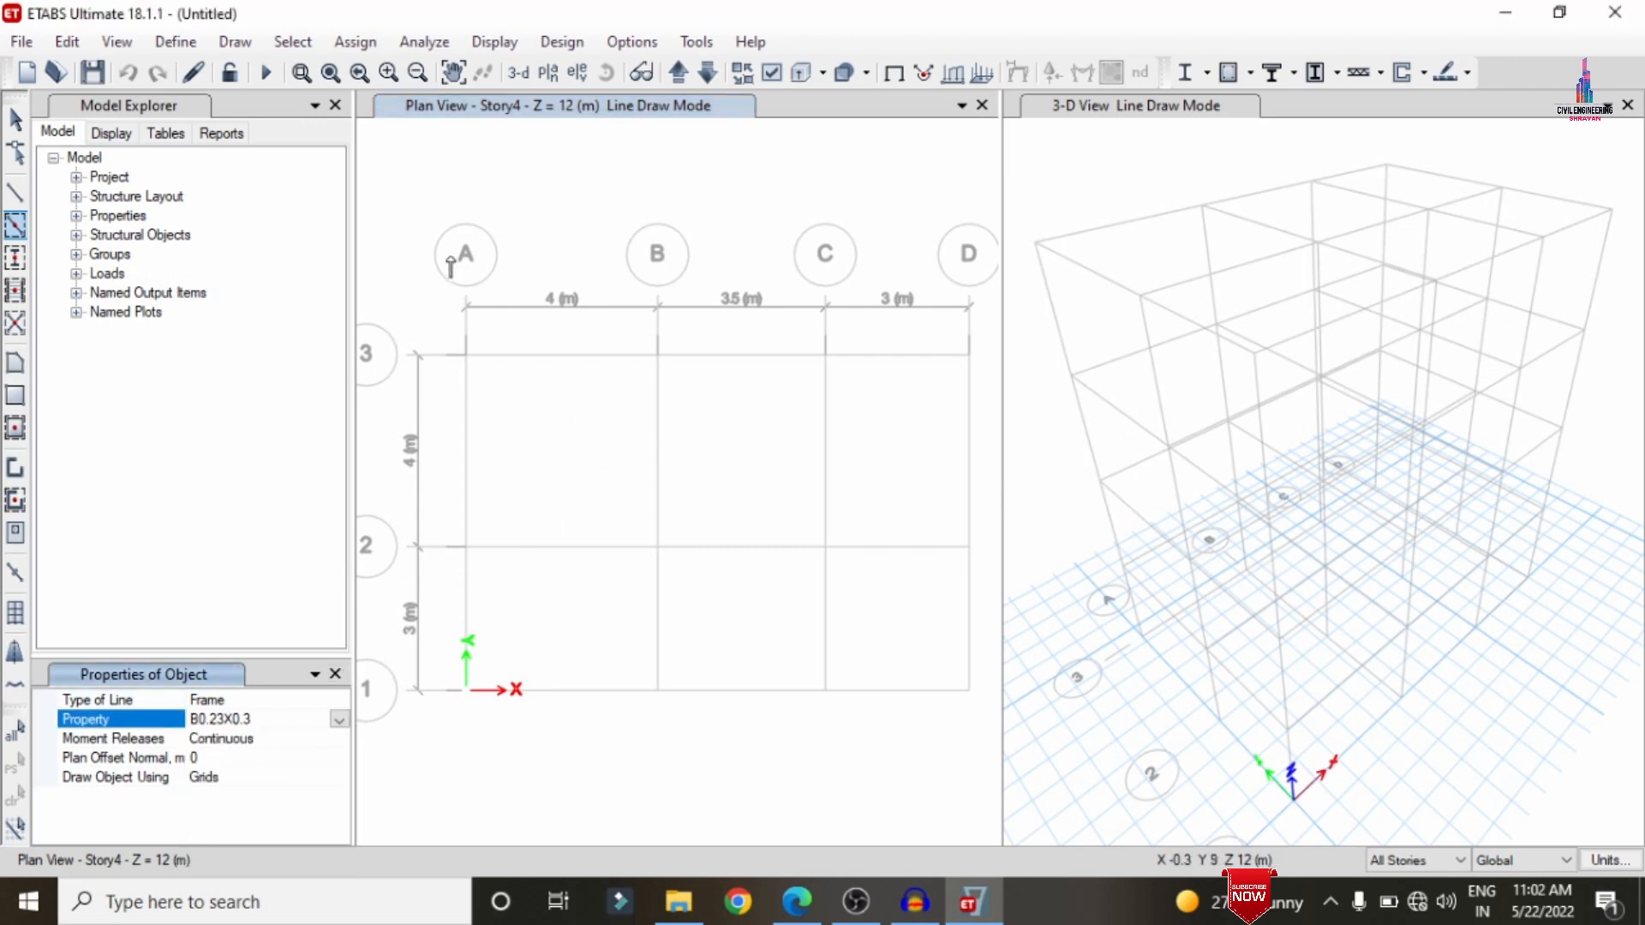
drag(379, 261, 990, 760)
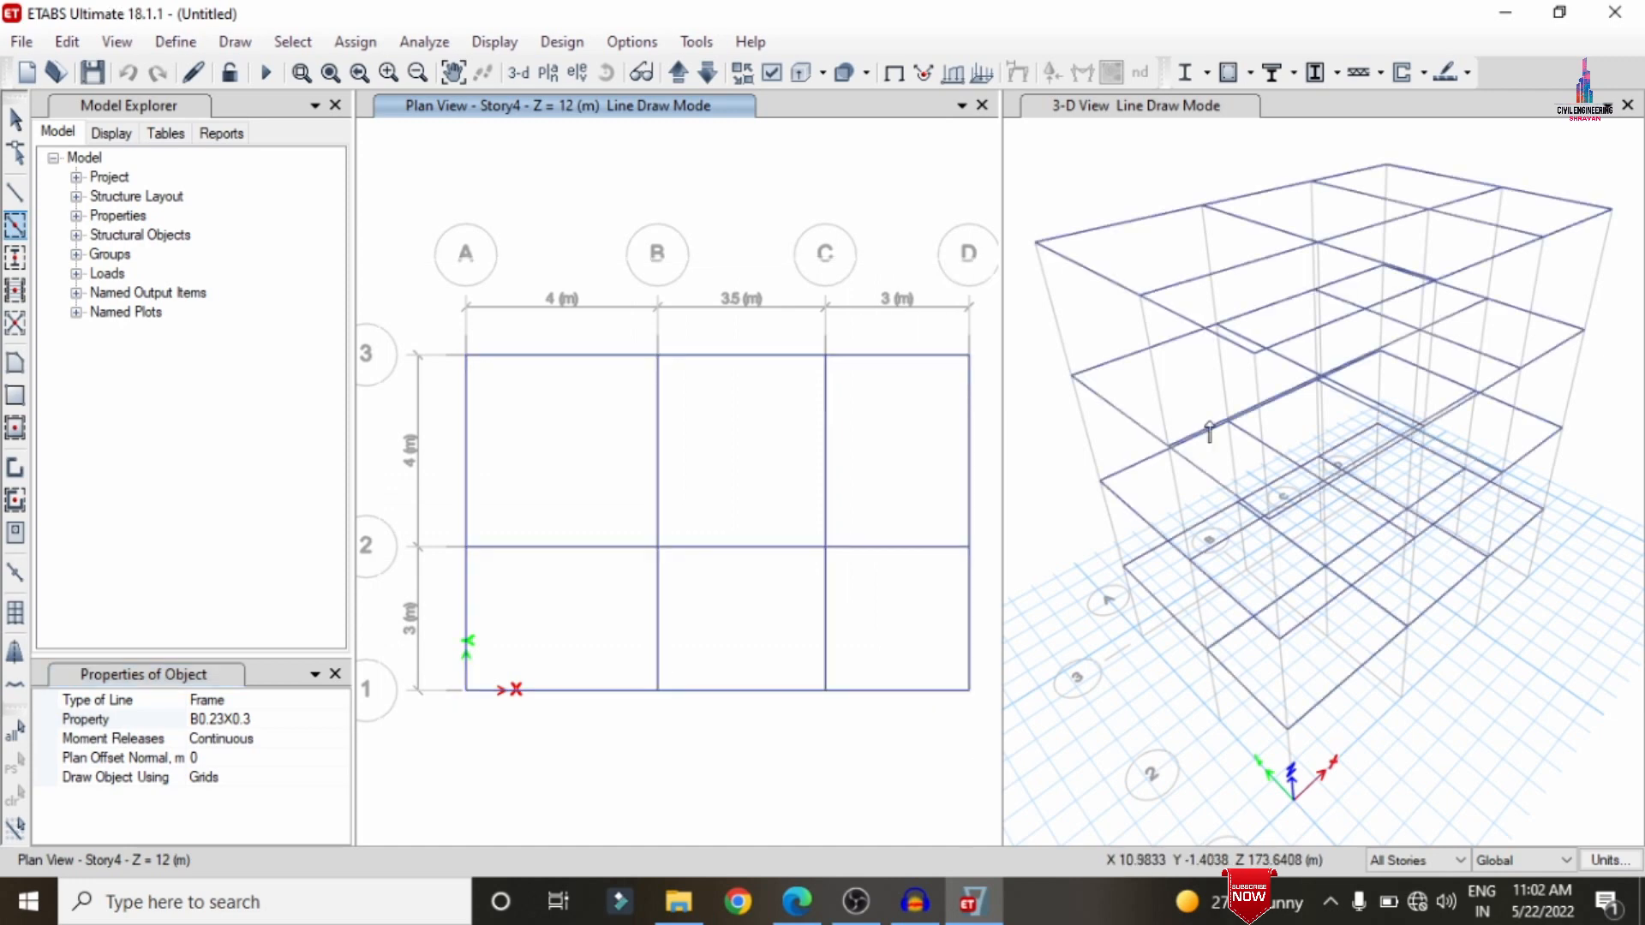
- Quick-draw C0.3X0.3 columns at all grid intersections on every story
click(17, 256)
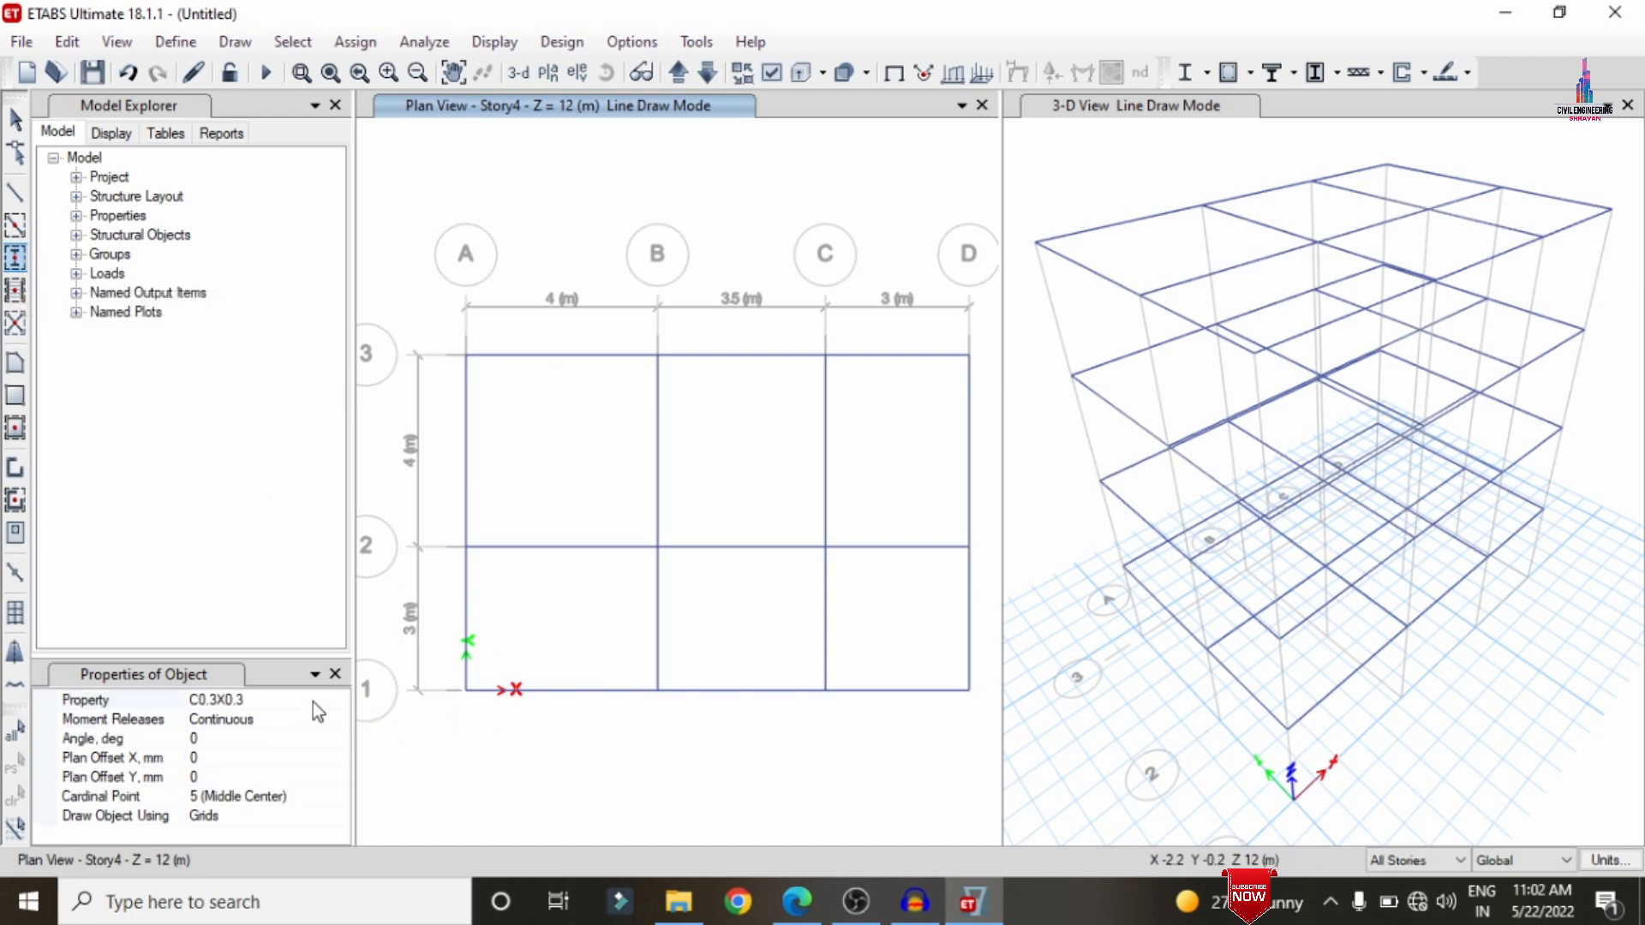
drag(813, 709, 985, 771)
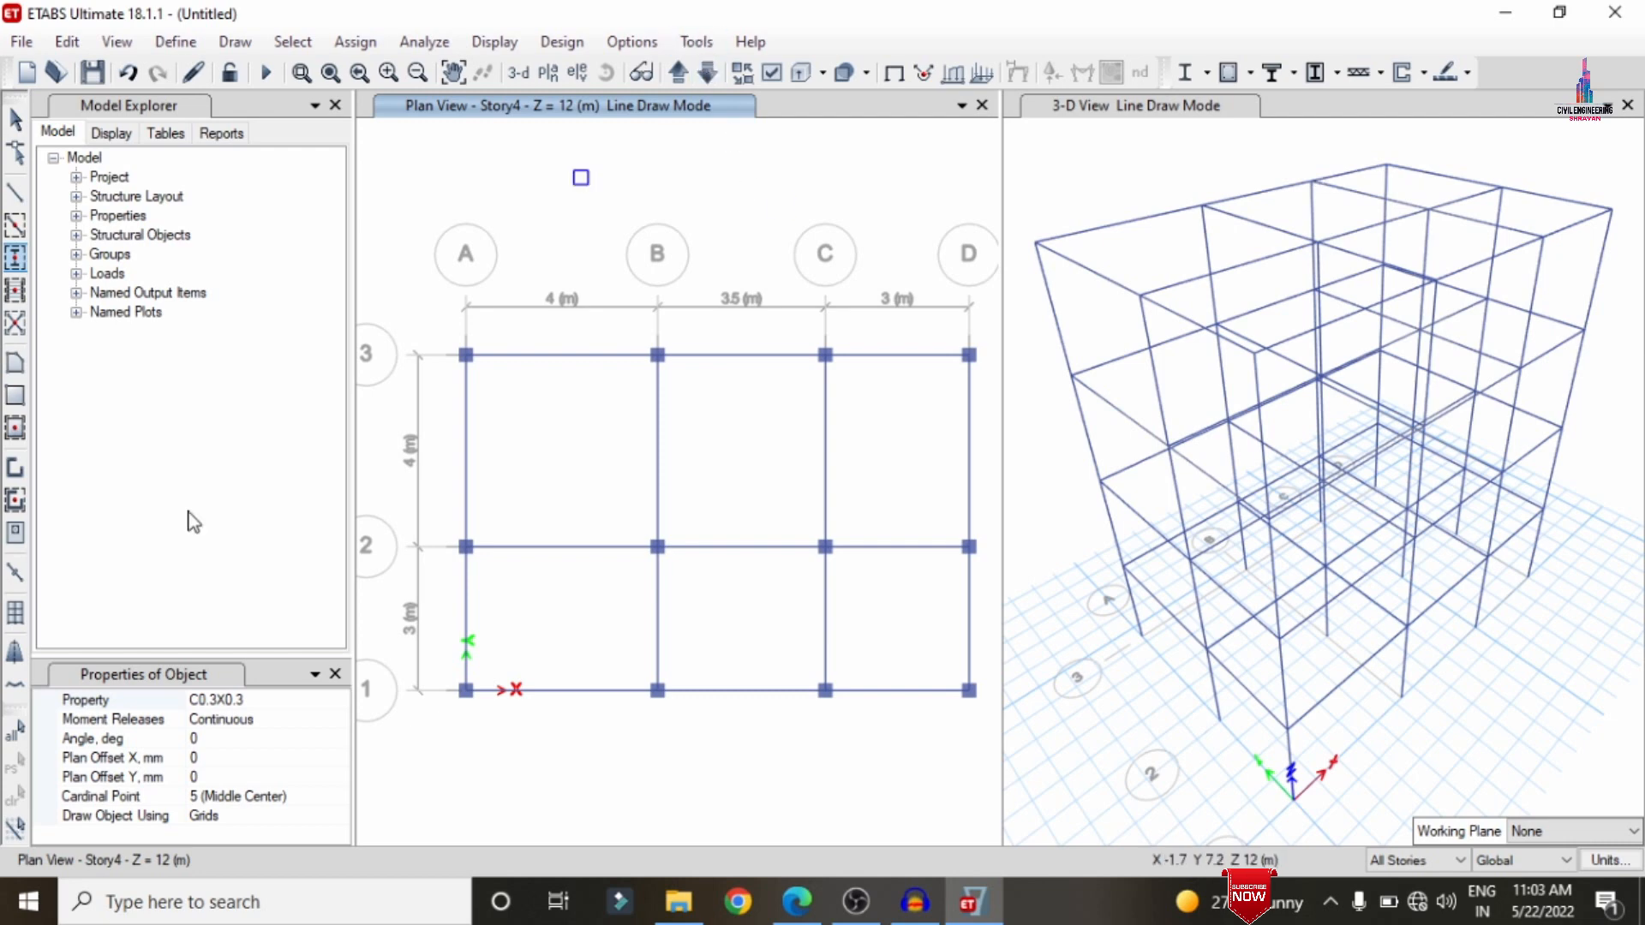
- Quick-draw S125 floor slabs in all the grid bays on every story
click(19, 427)
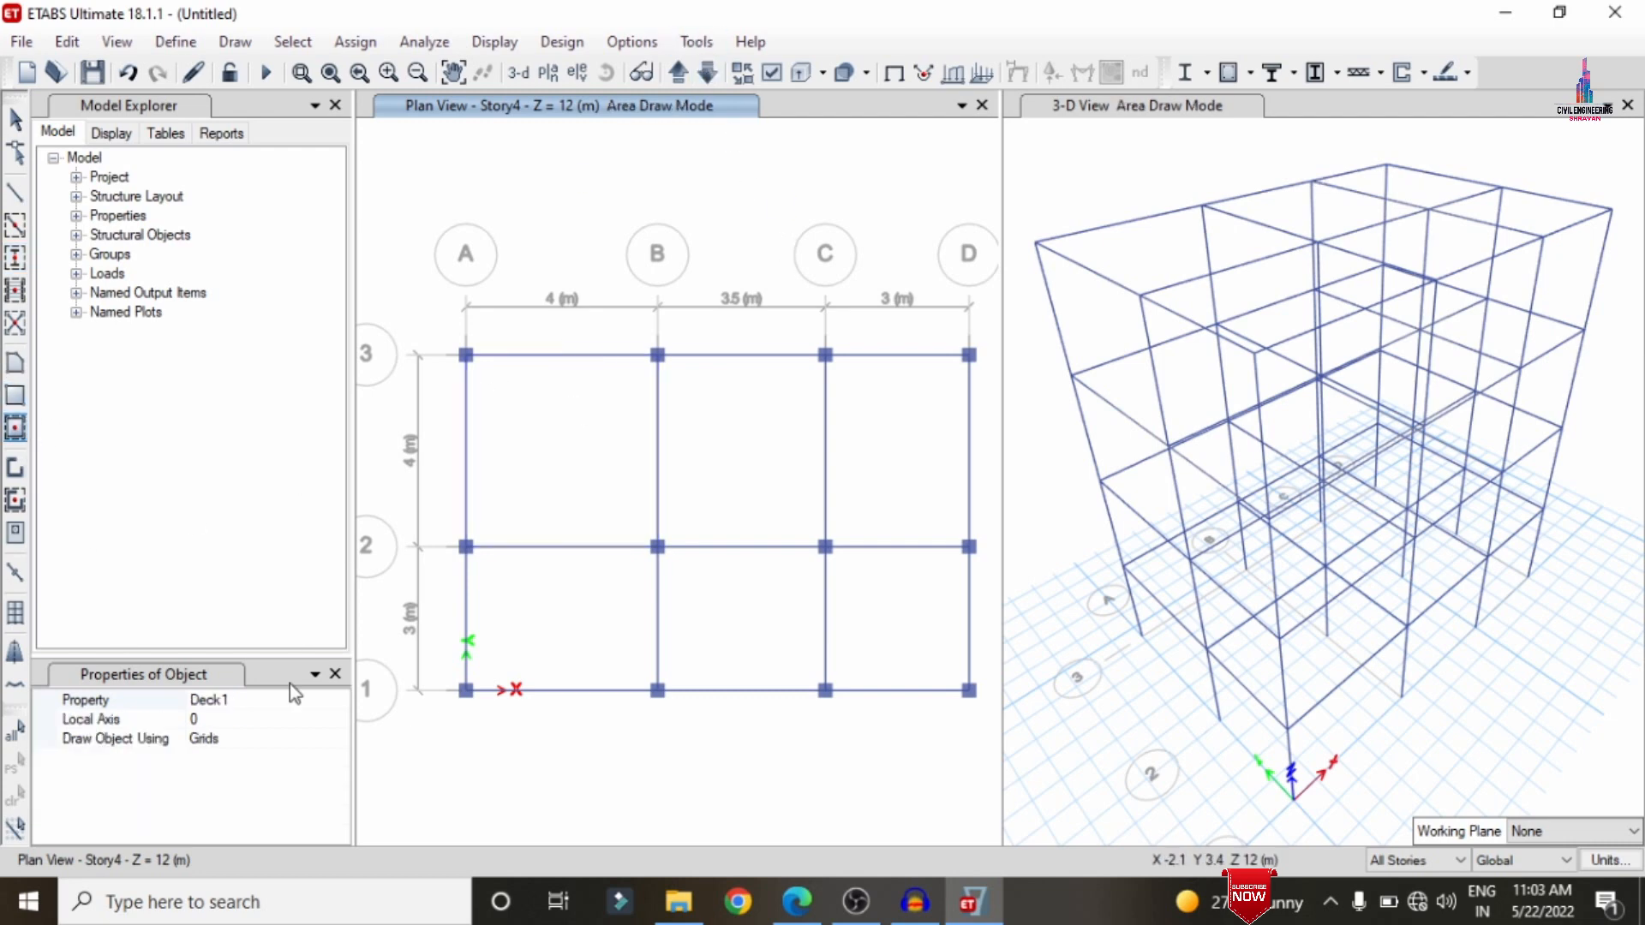
click(335, 699)
click(339, 700)
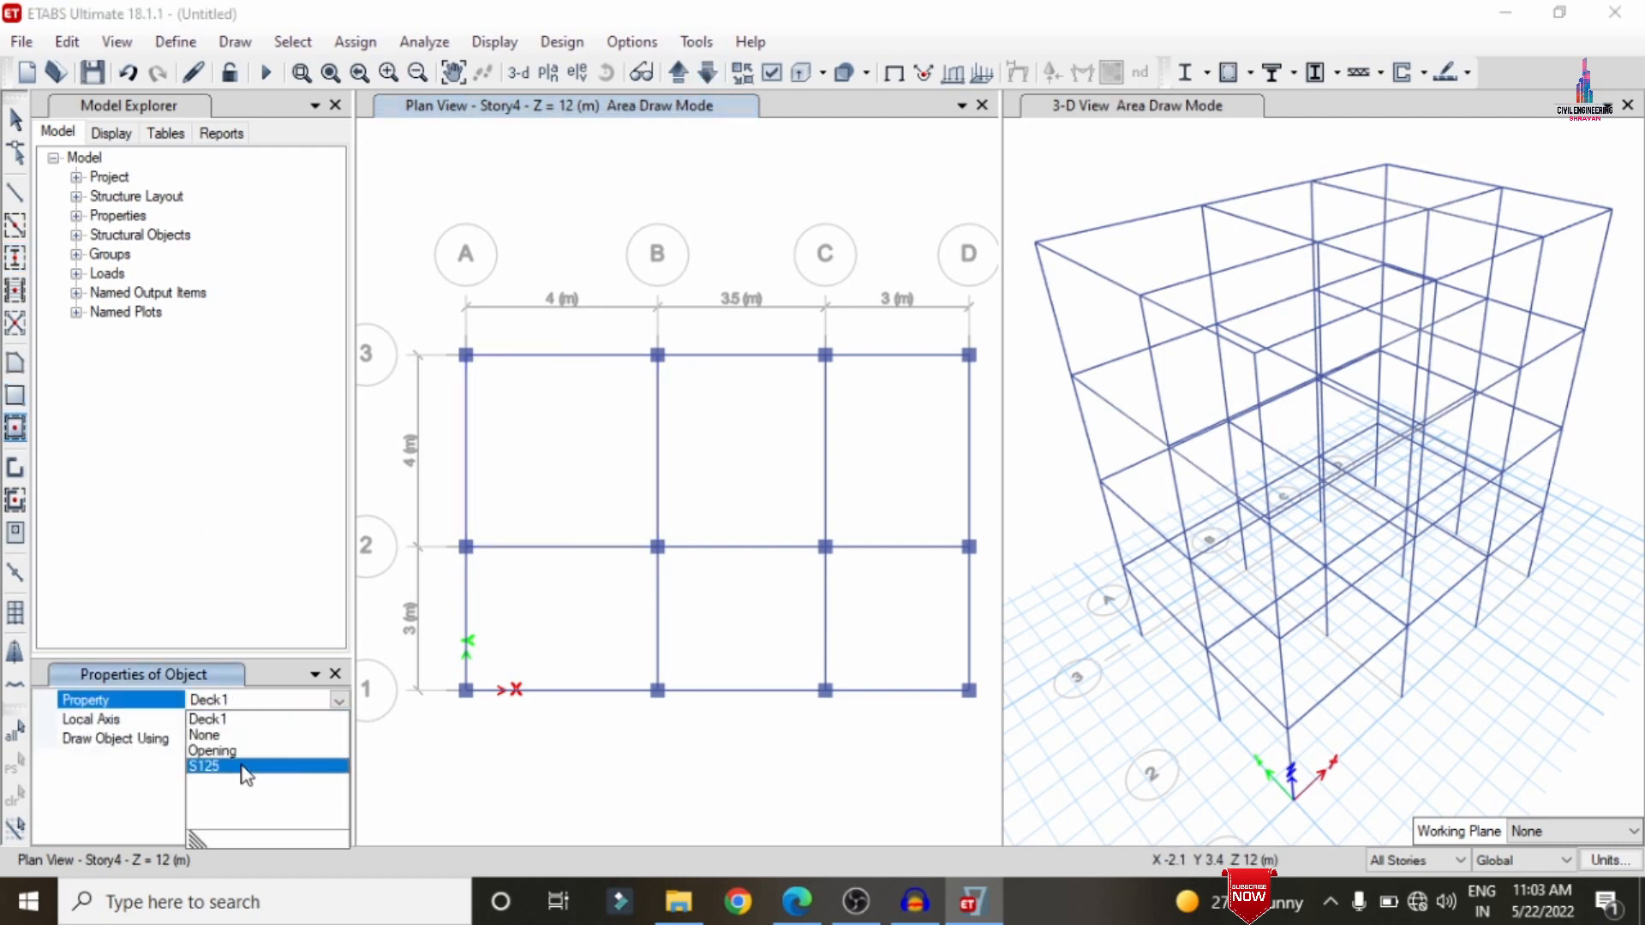
click(233, 775)
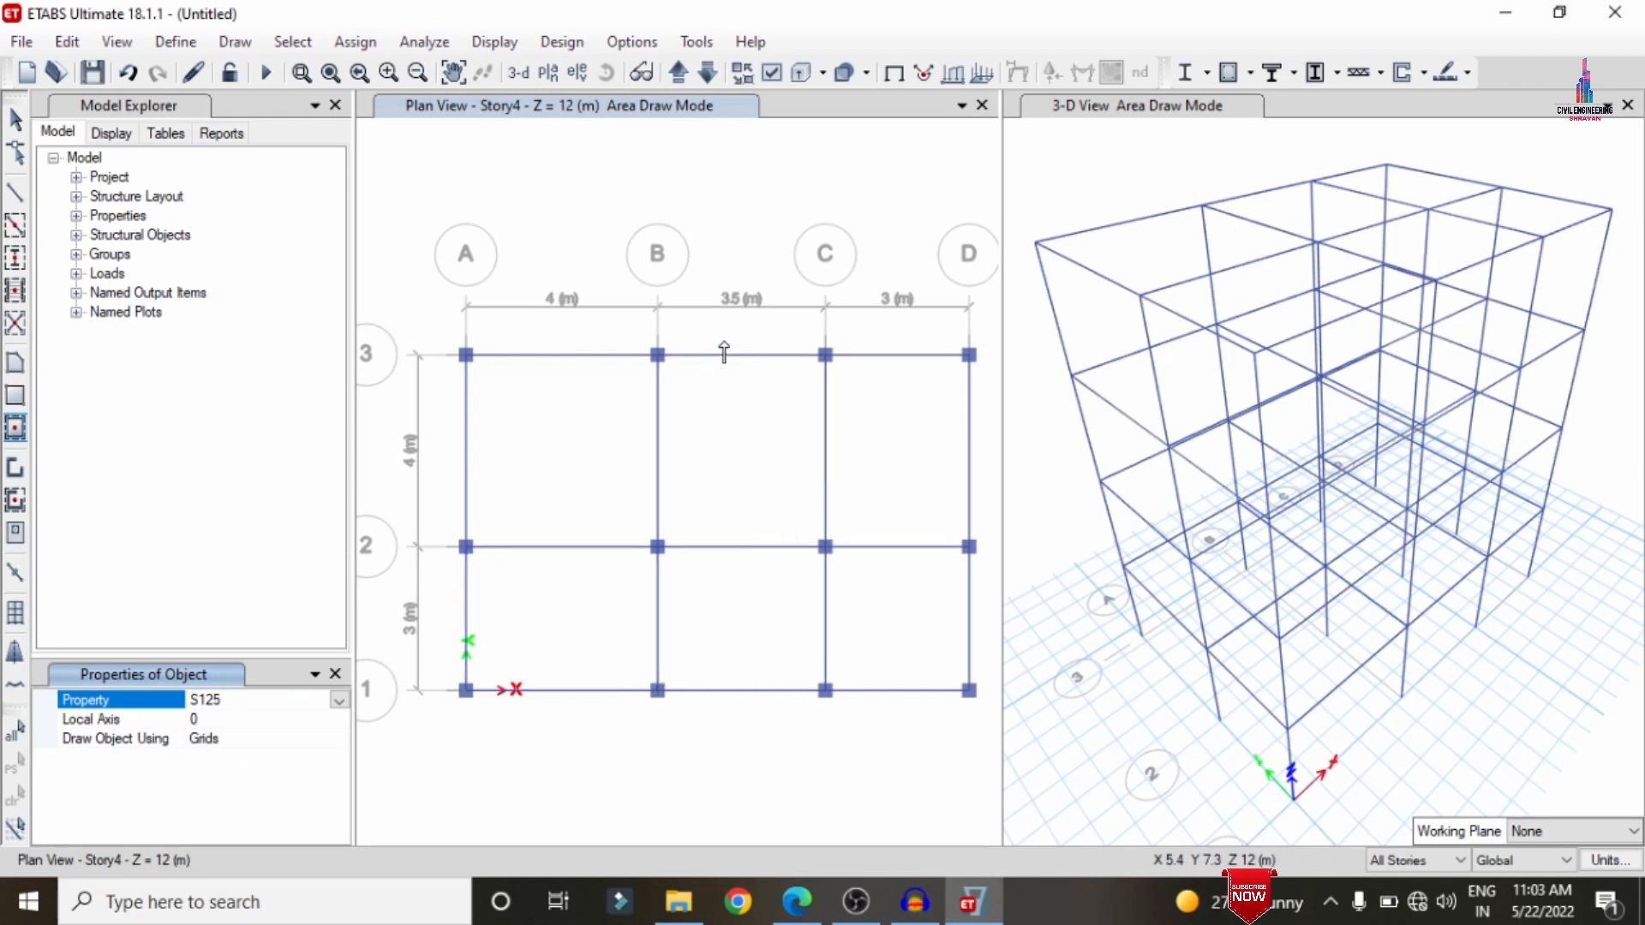
mouse_move(429, 299)
mouse_down()
mouse_move(814, 551)
mouse_move(992, 758)
mouse_up()
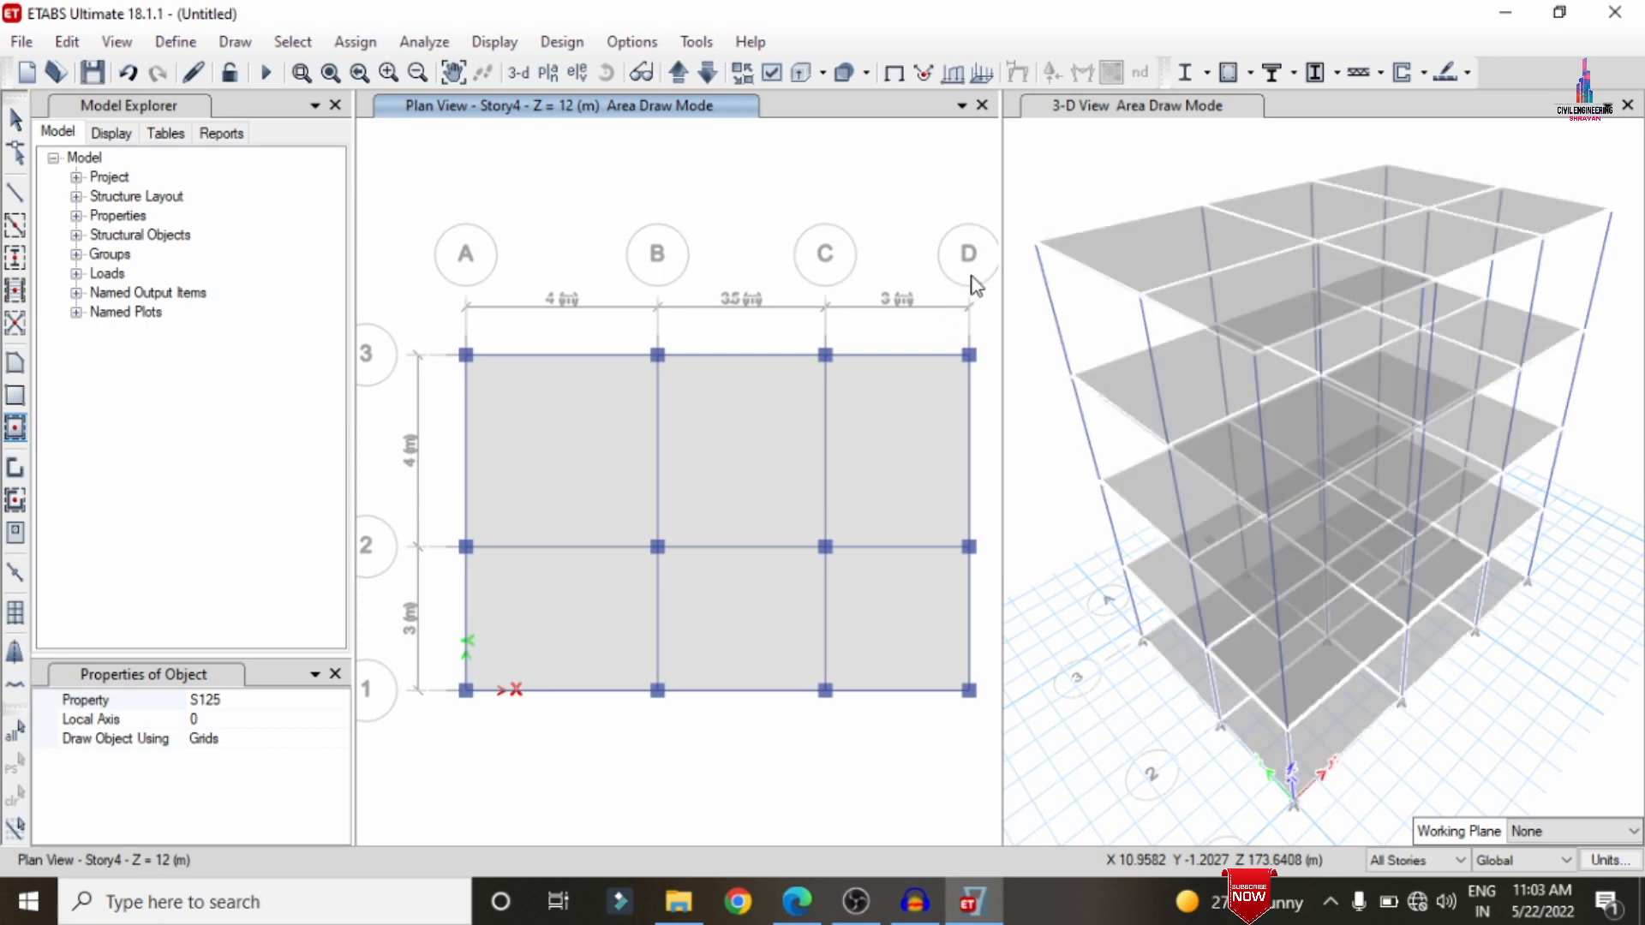
- Switch the plan view to the Base level
click(559, 74)
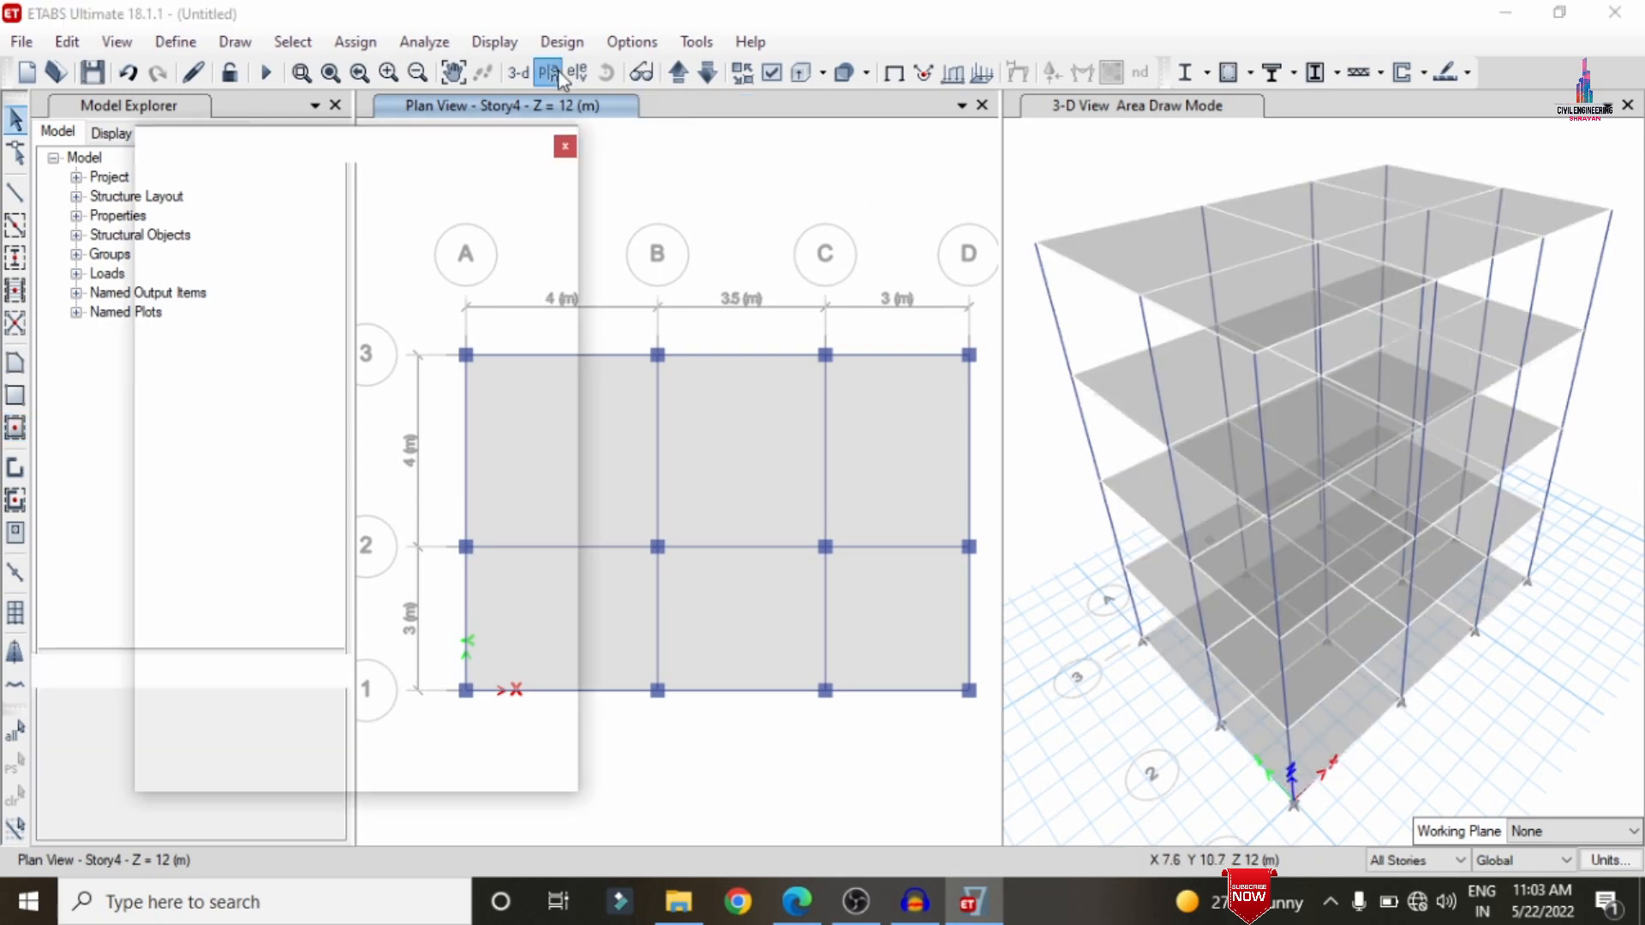
click(698, 431)
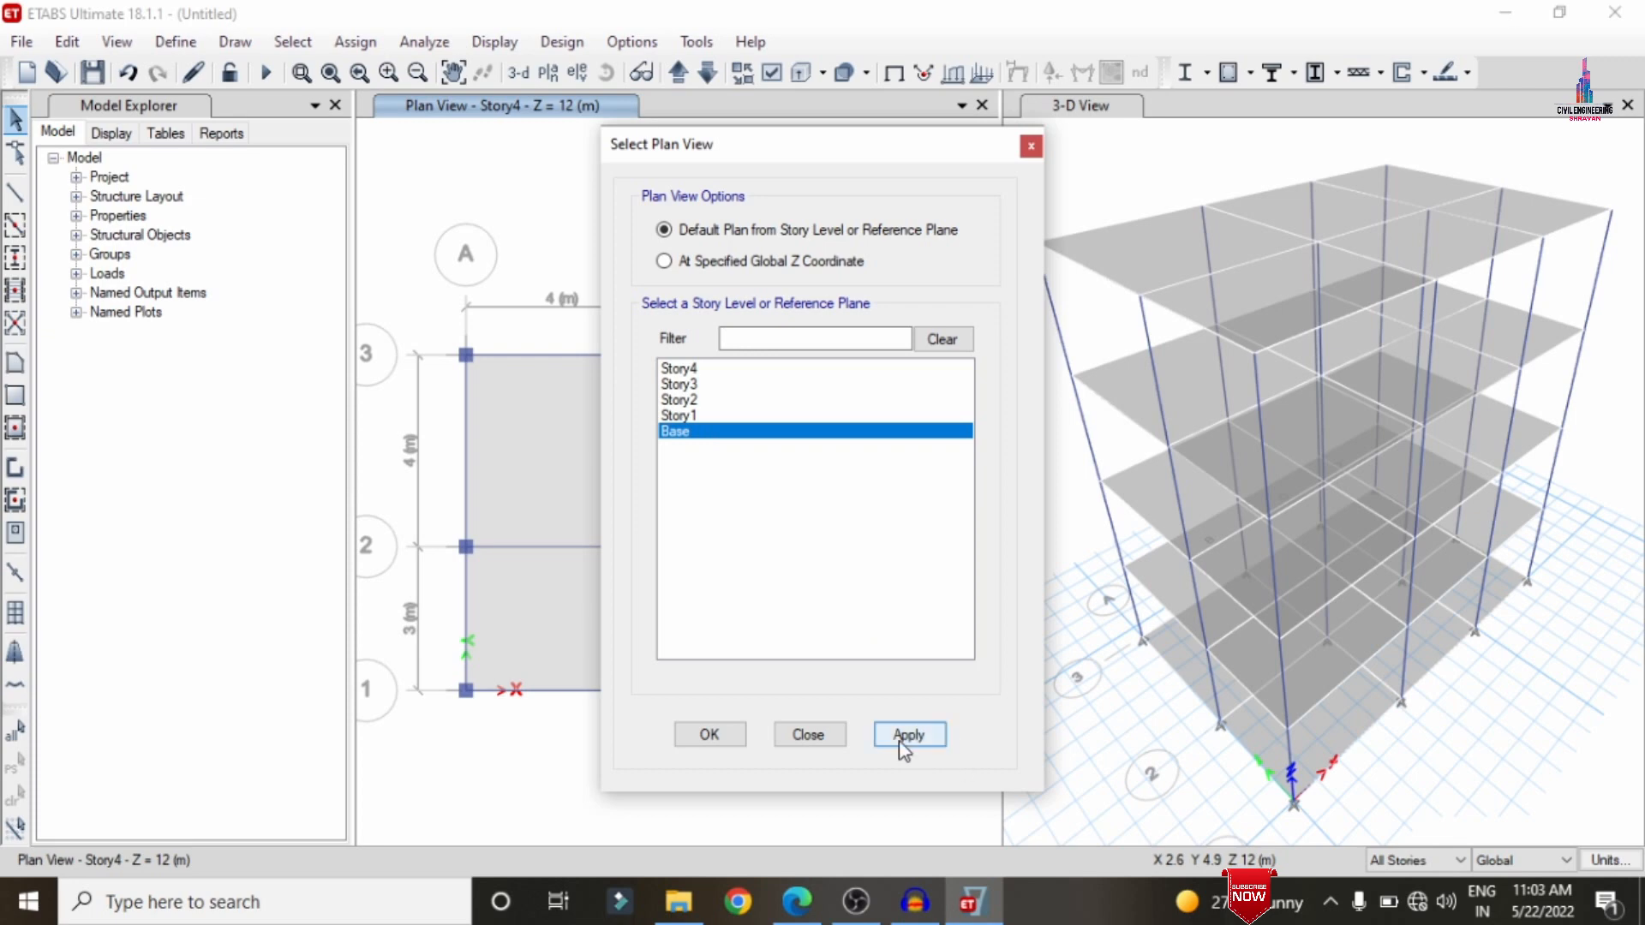
click(710, 735)
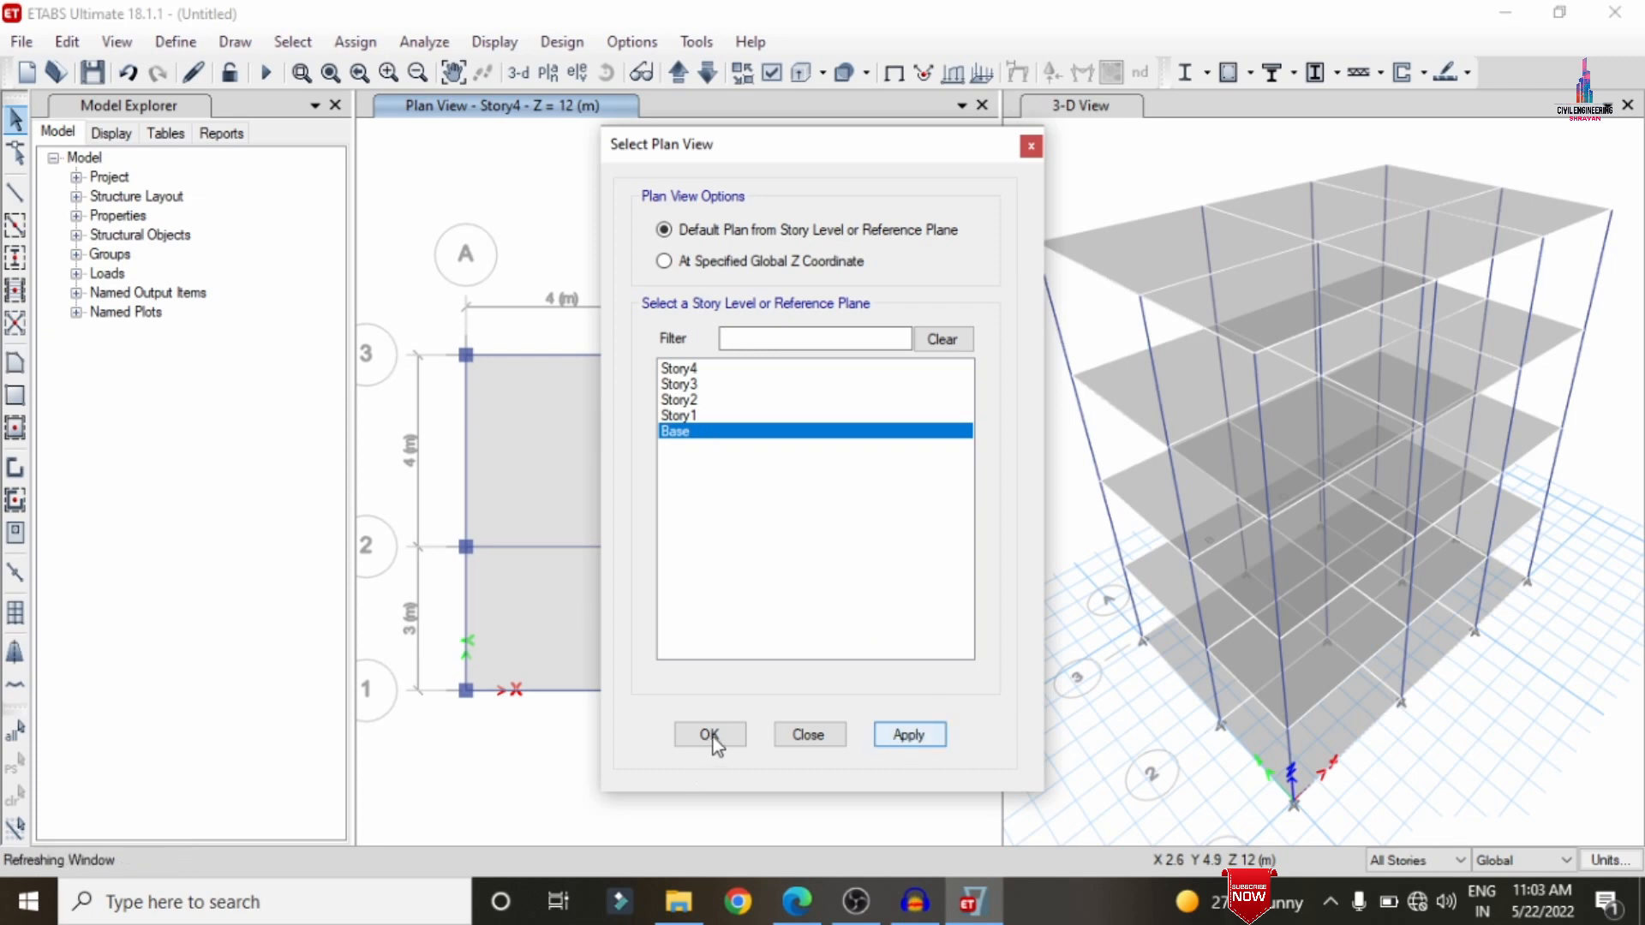
click(710, 735)
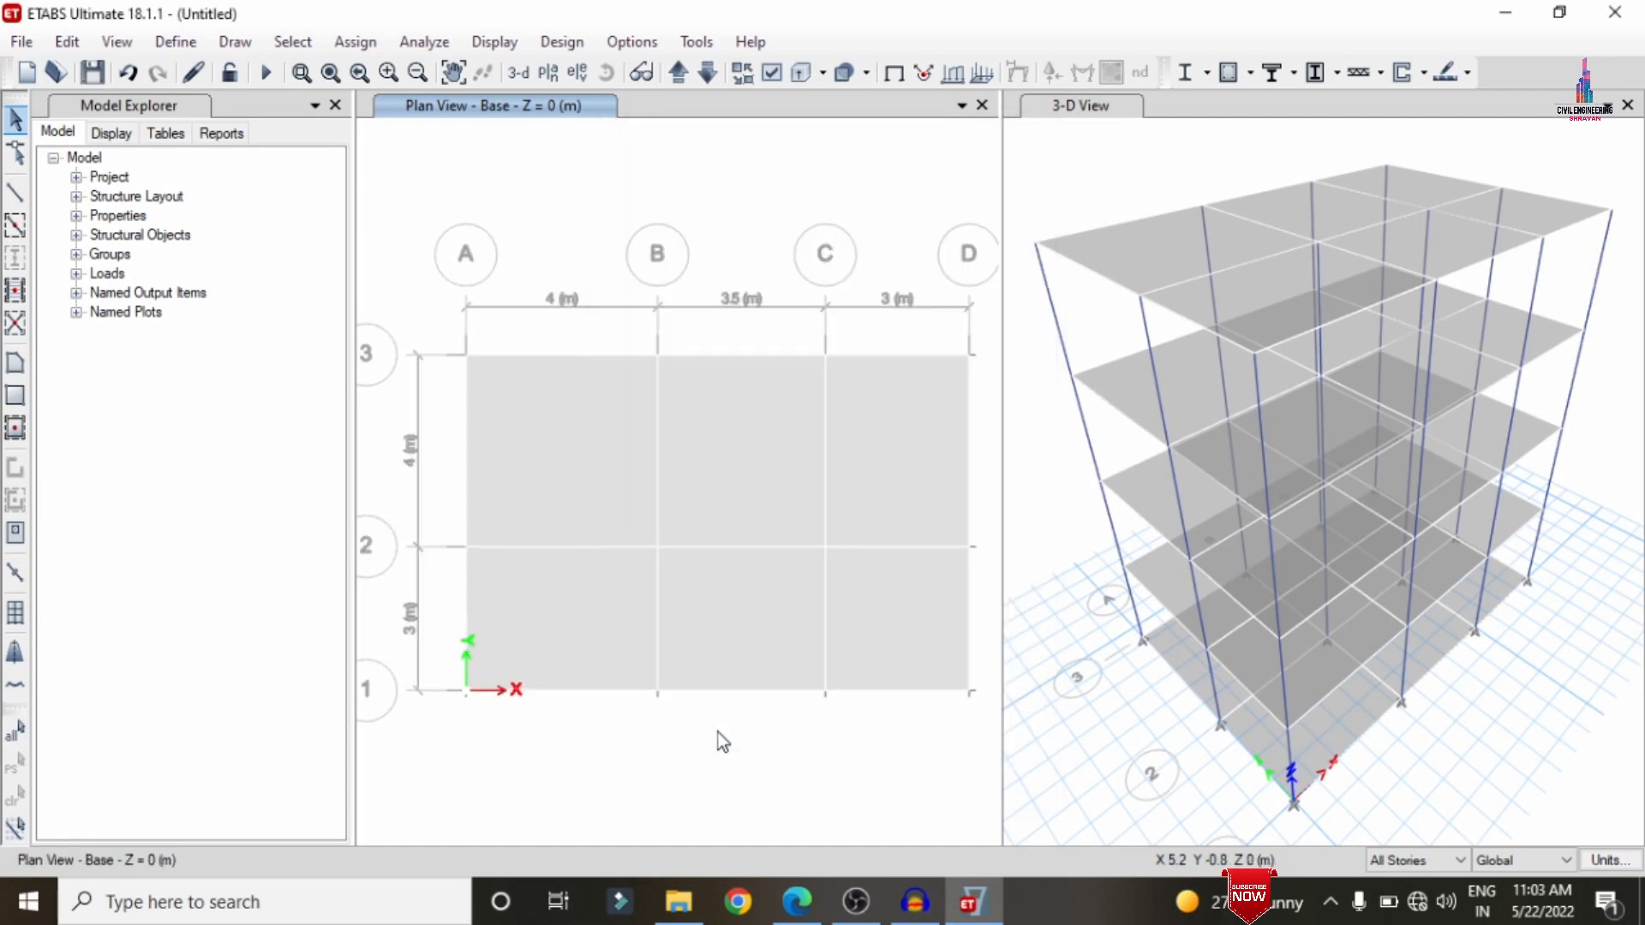
- Open the story data for editing and rename Story1 as P and Story2 as G
right_click(559, 173)
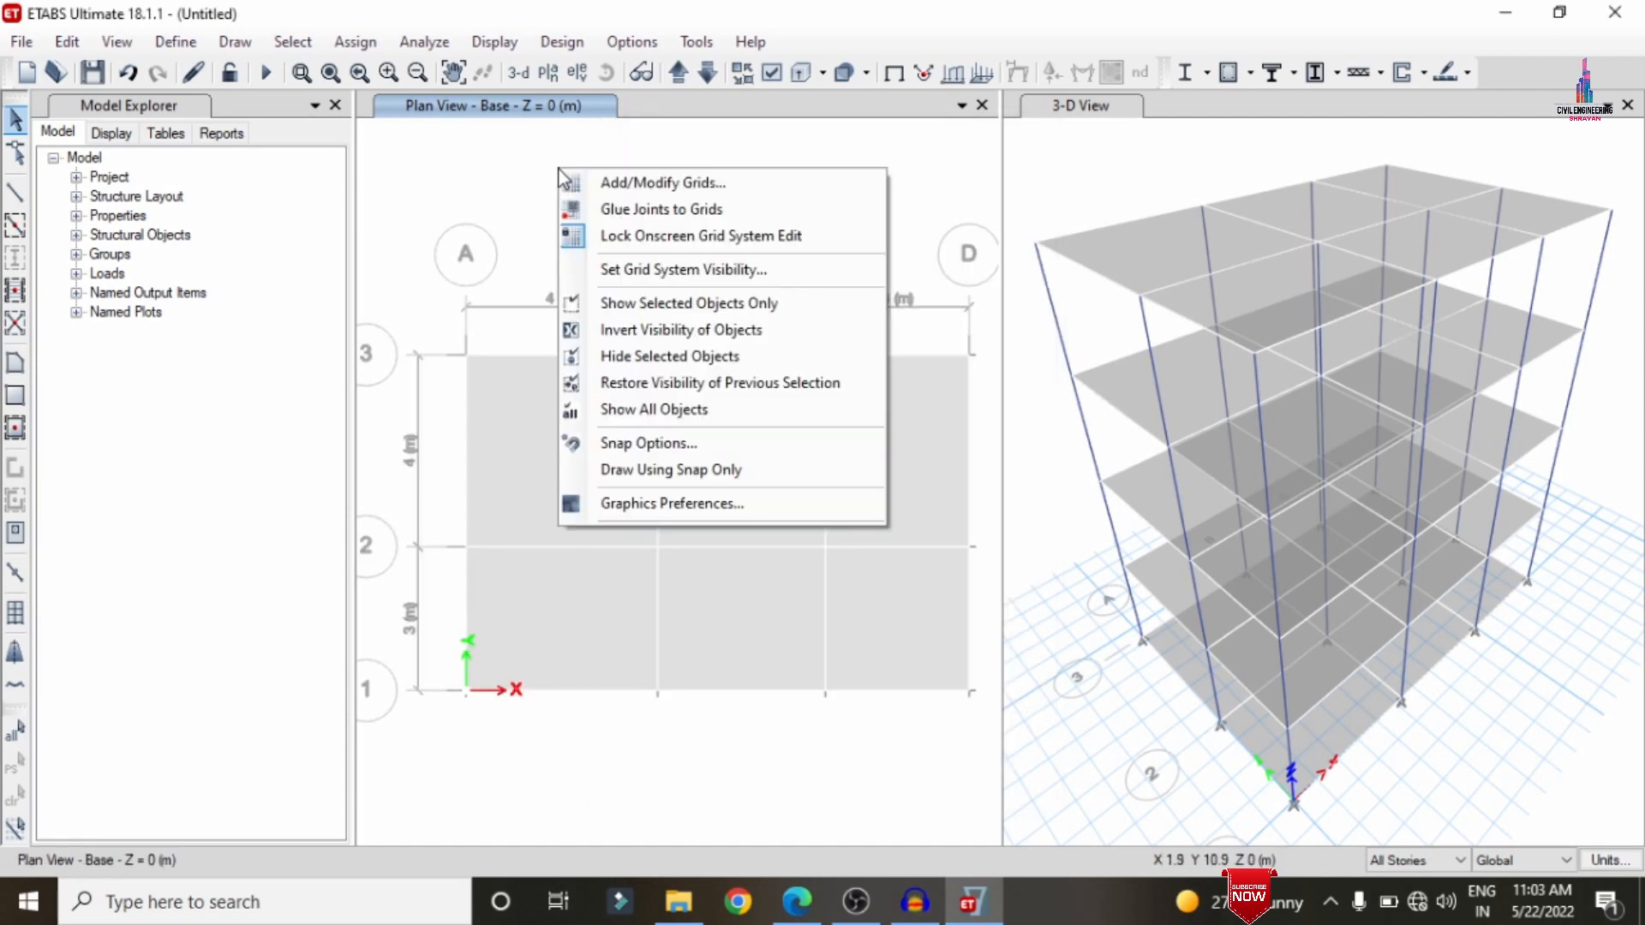
click(602, 183)
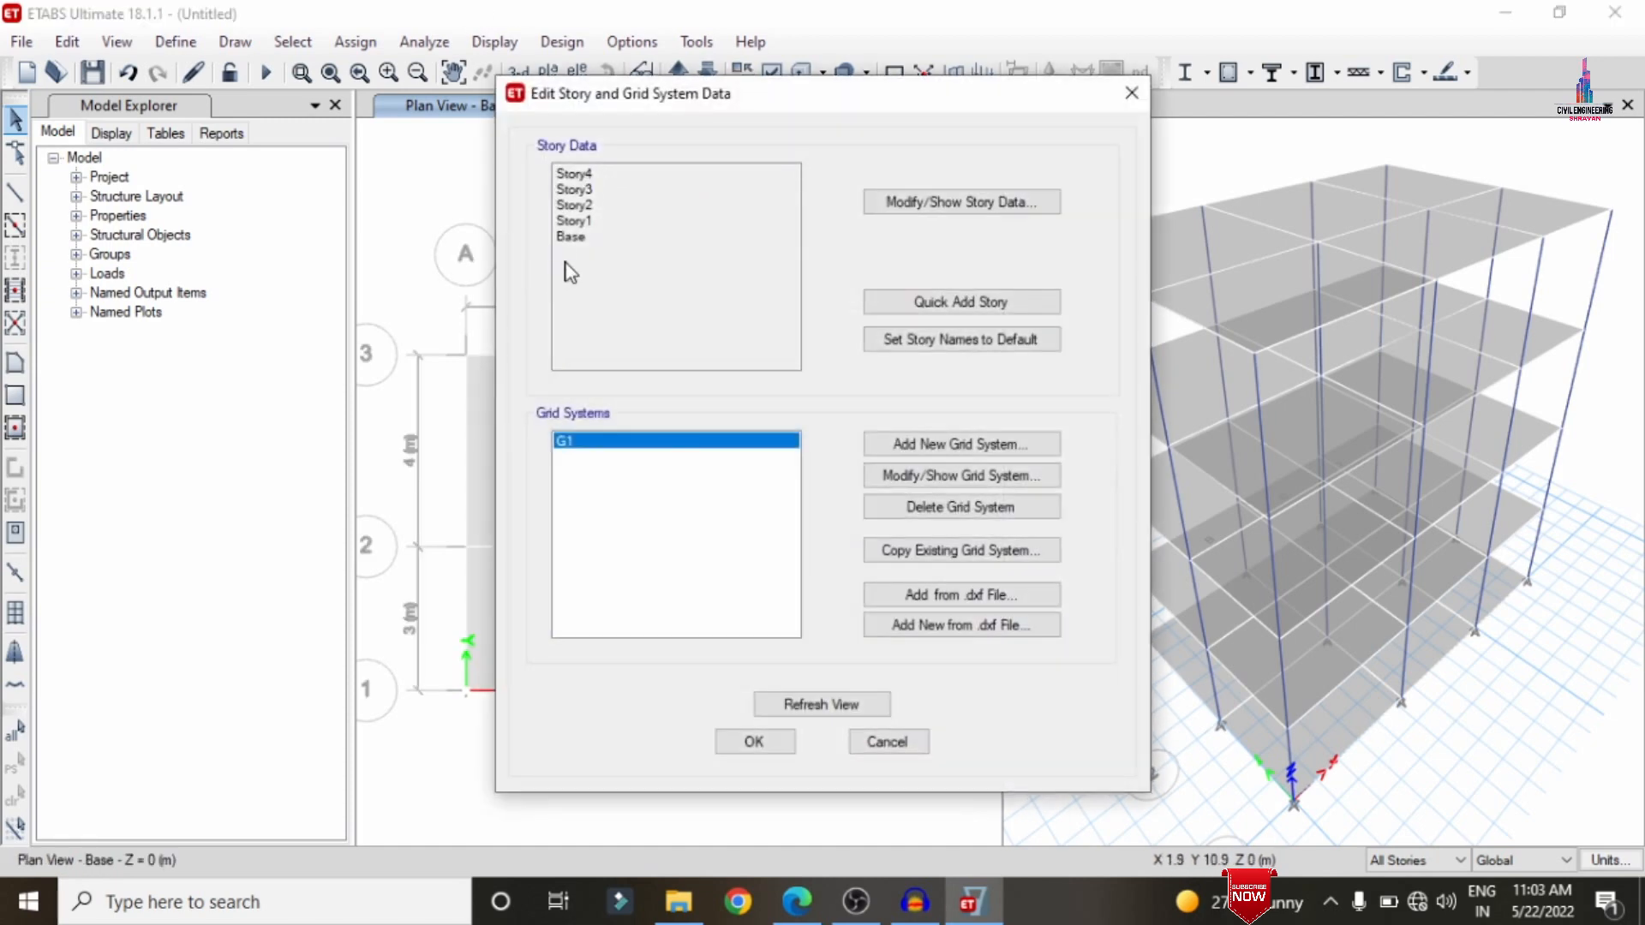
click(970, 197)
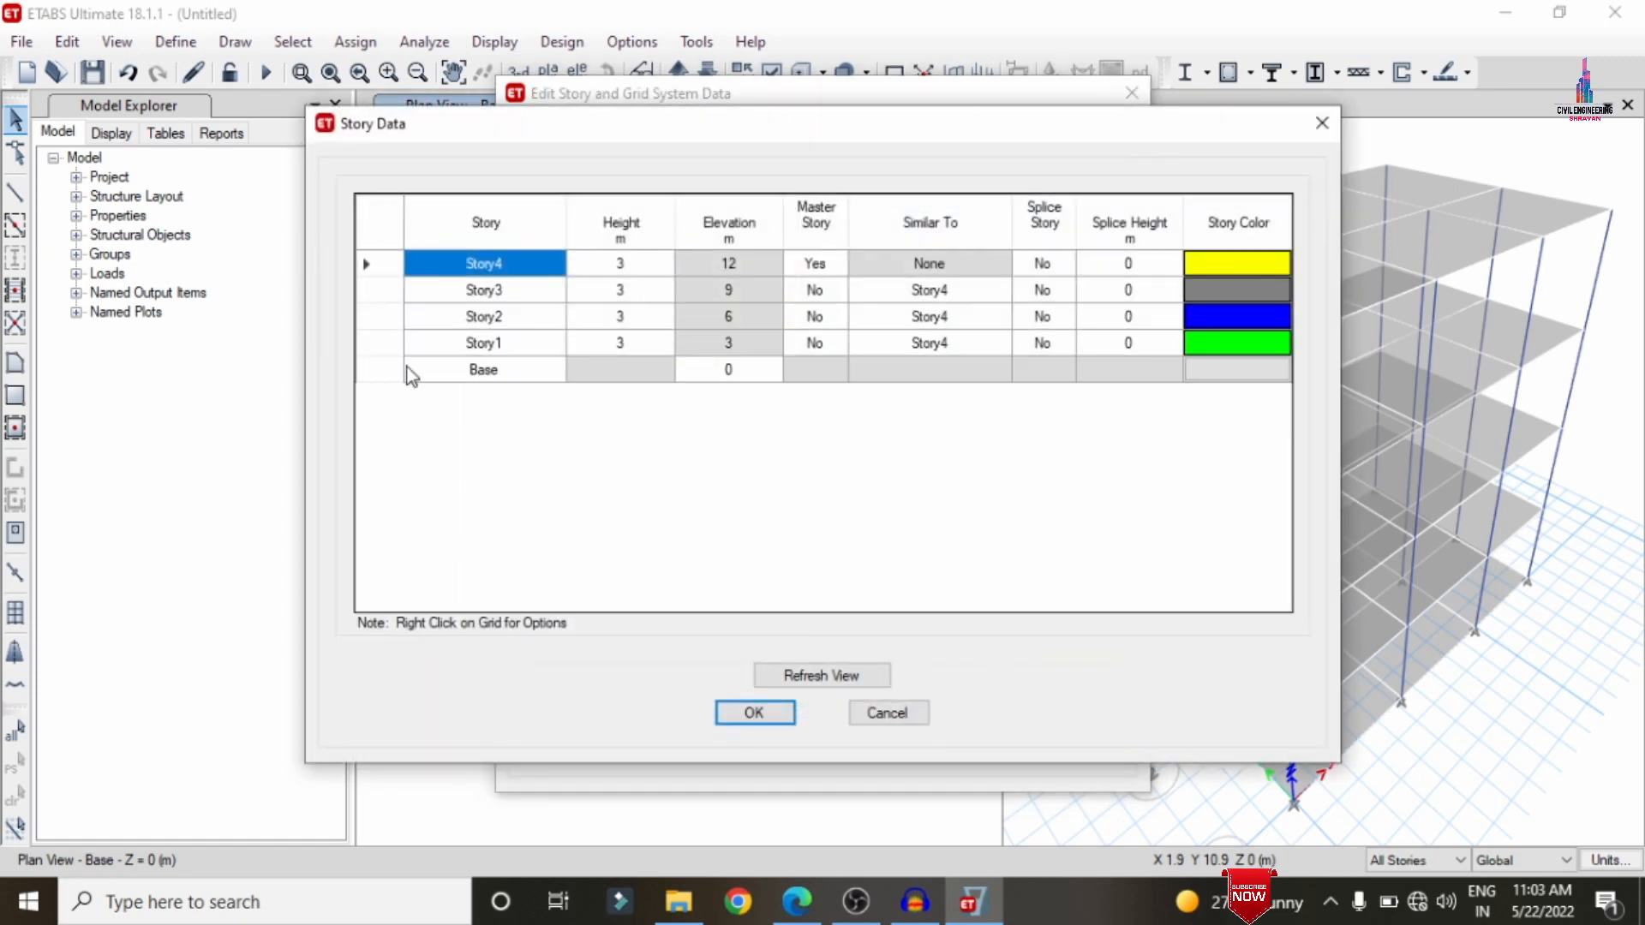
click(517, 344)
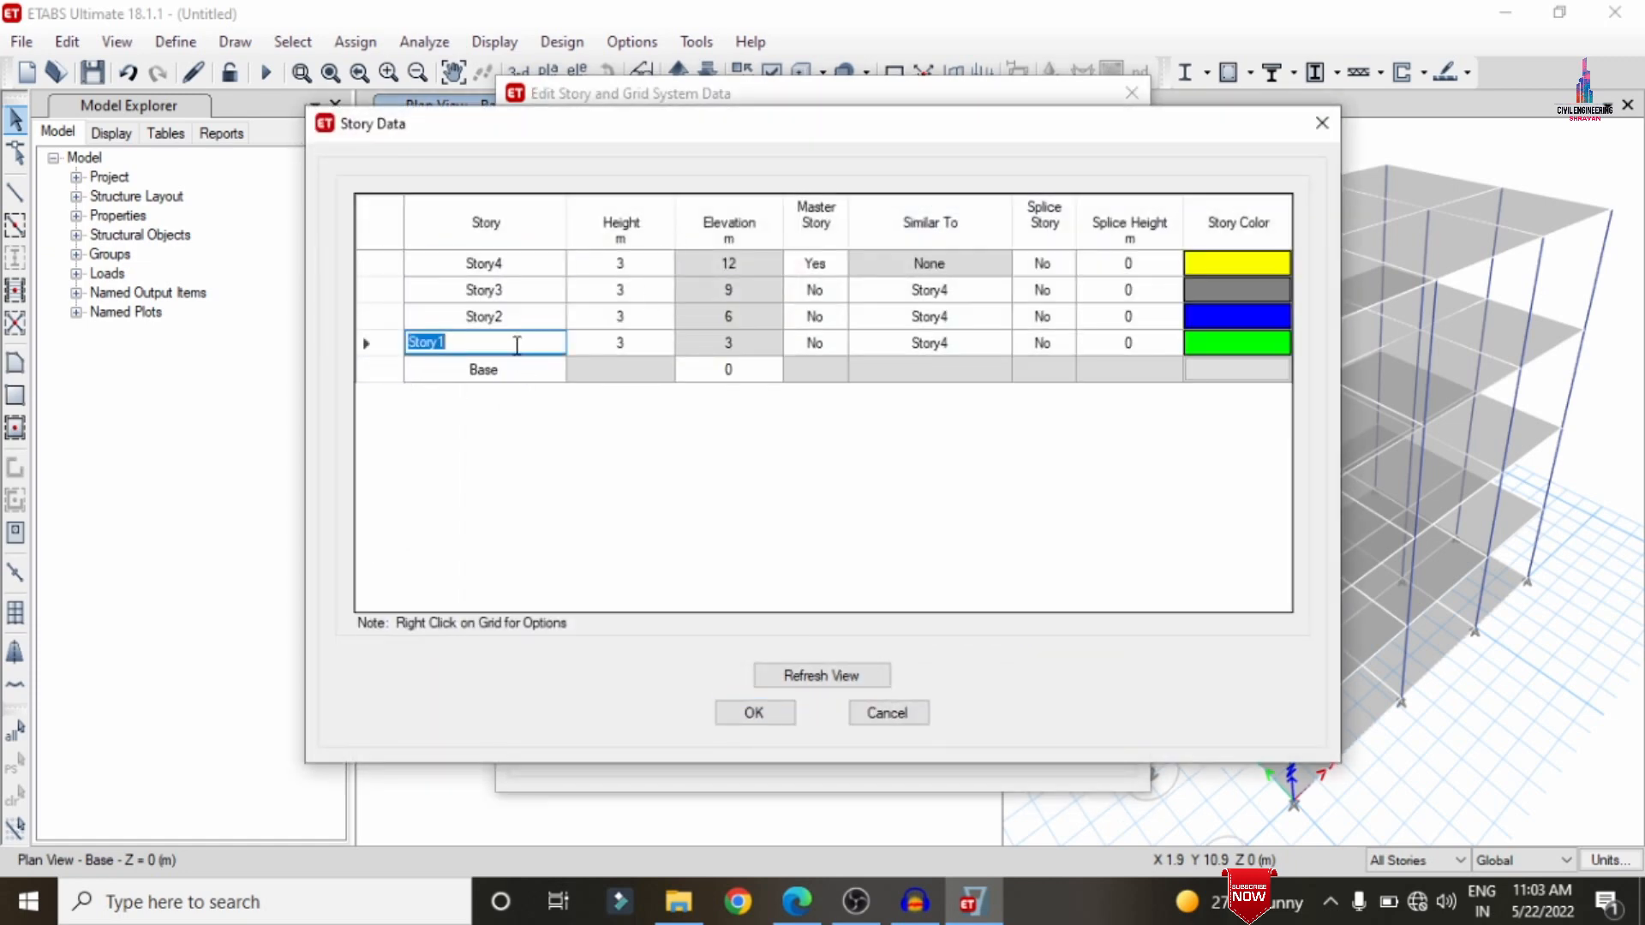
text(P)
click(549, 316)
text(G)
- Rename Story3 as 1 and Story4 as 2, and accept the story and grid data
click(523, 274)
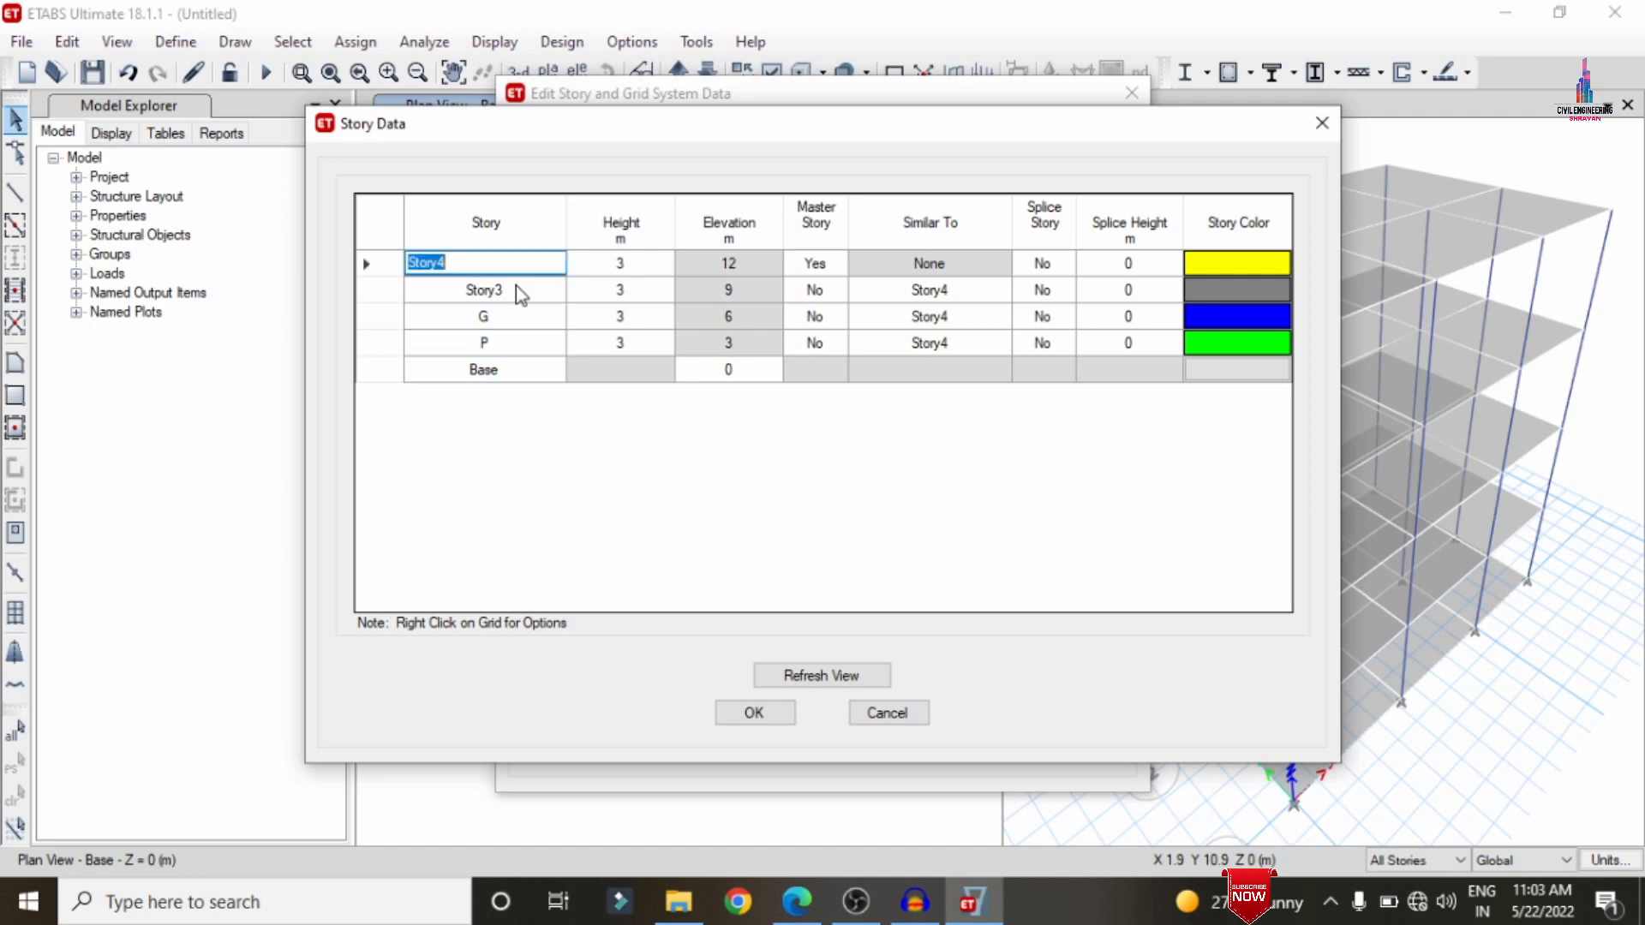
click(516, 288)
text(1)
click(508, 270)
text(2)
click(762, 718)
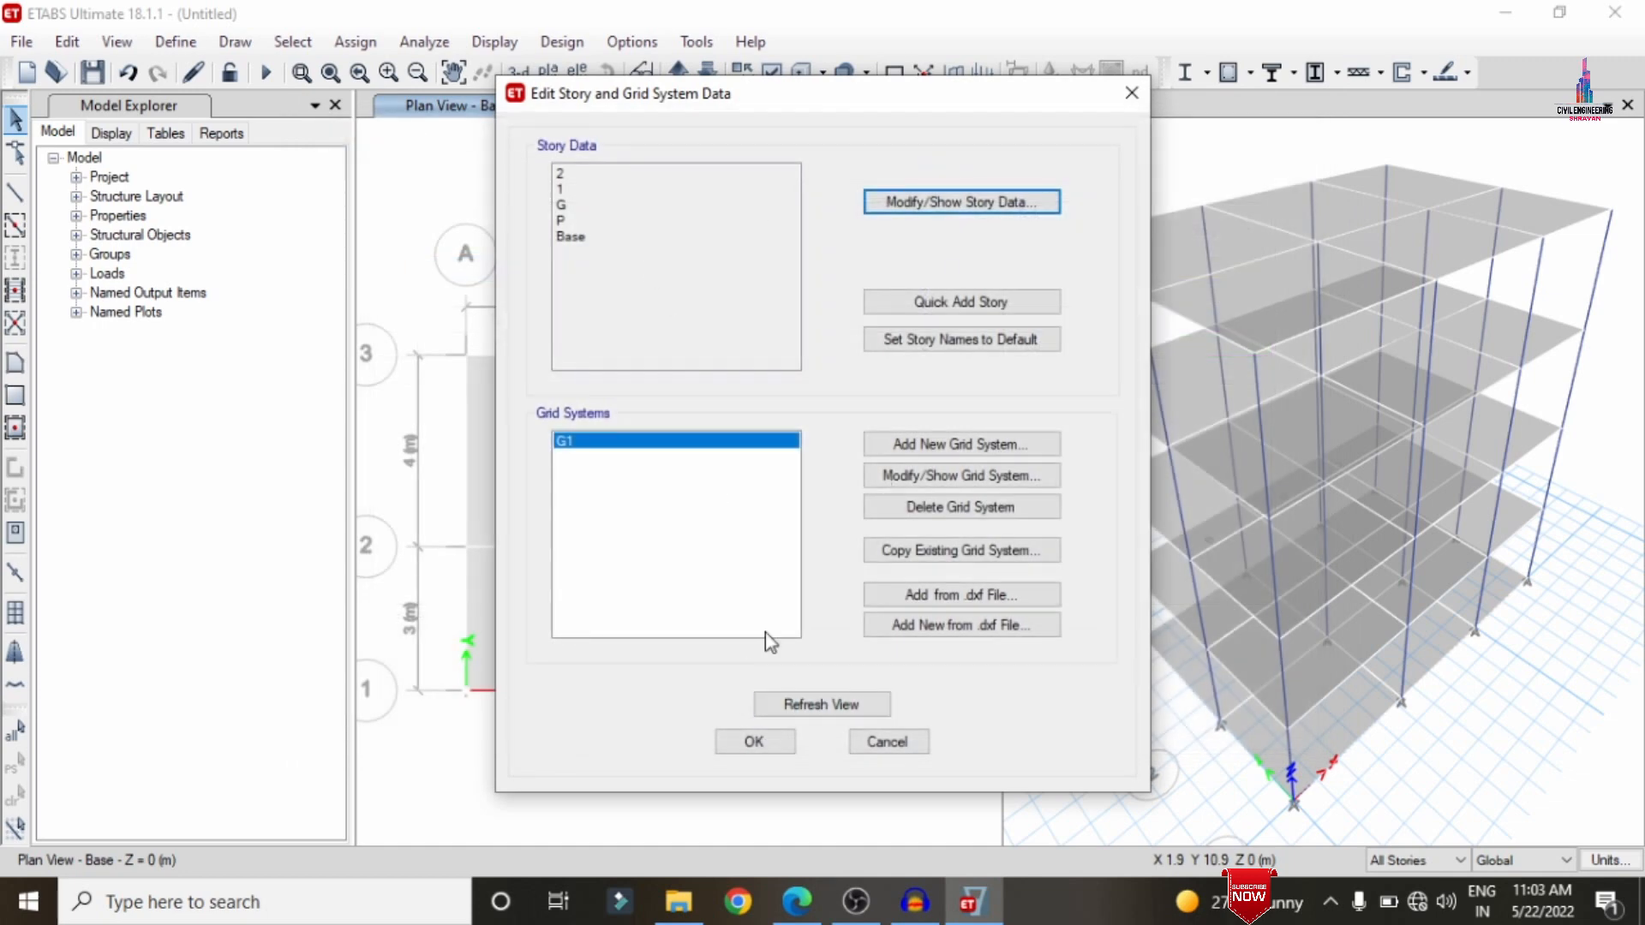
click(753, 740)
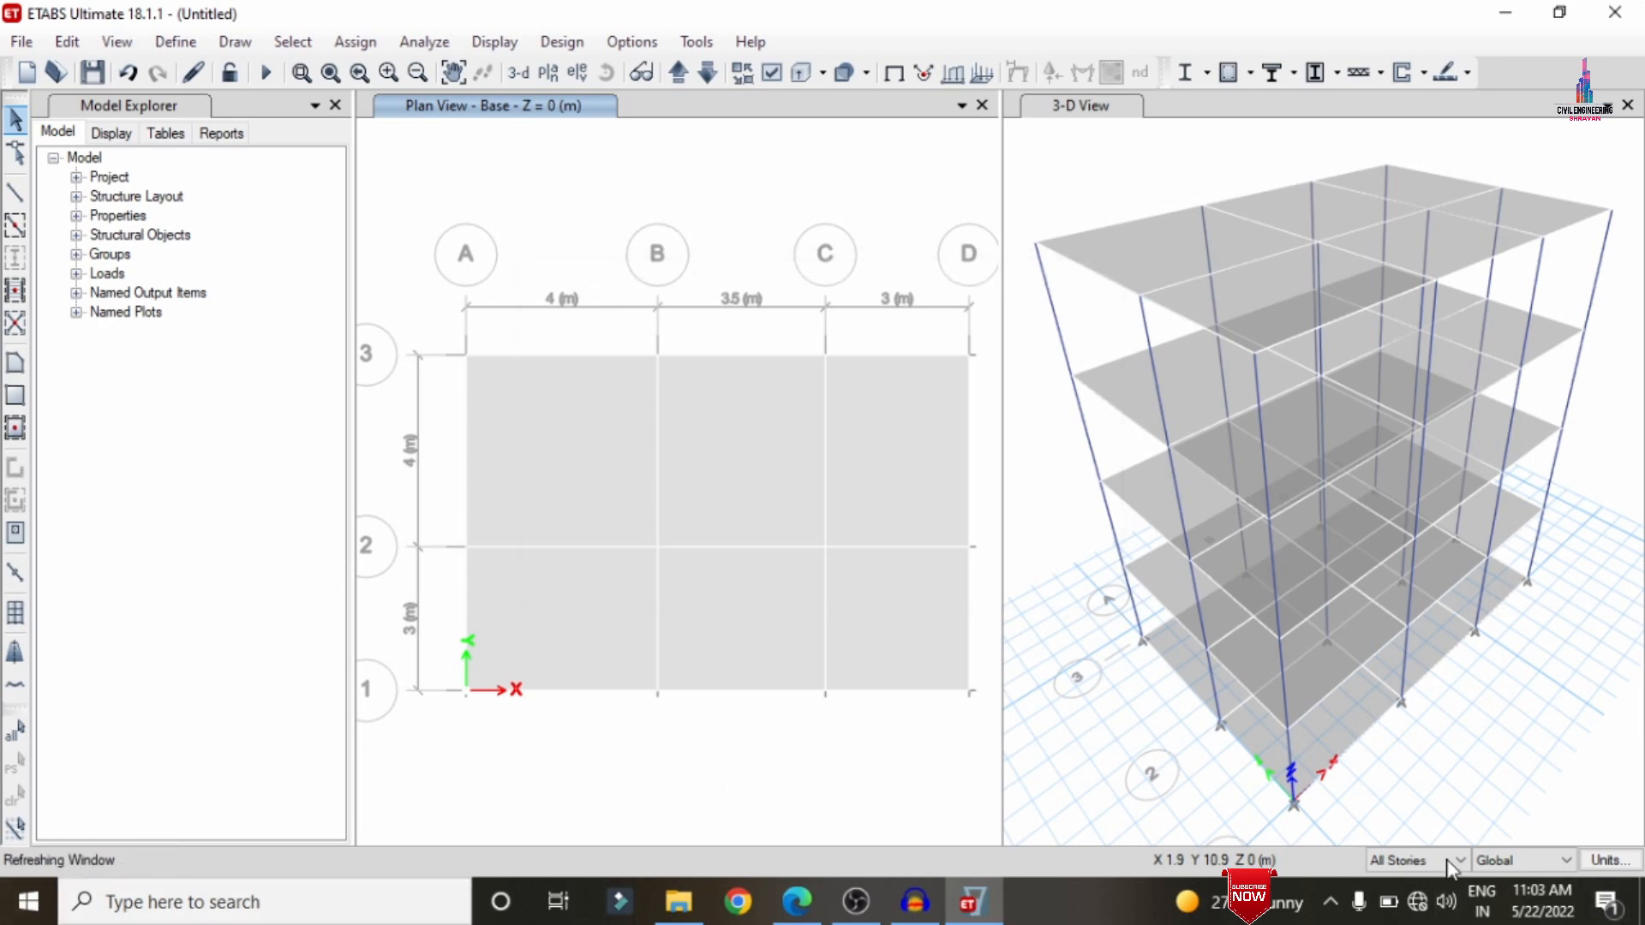
- Set the story option to One Story and delete all the slabs at the Base level
click(1420, 861)
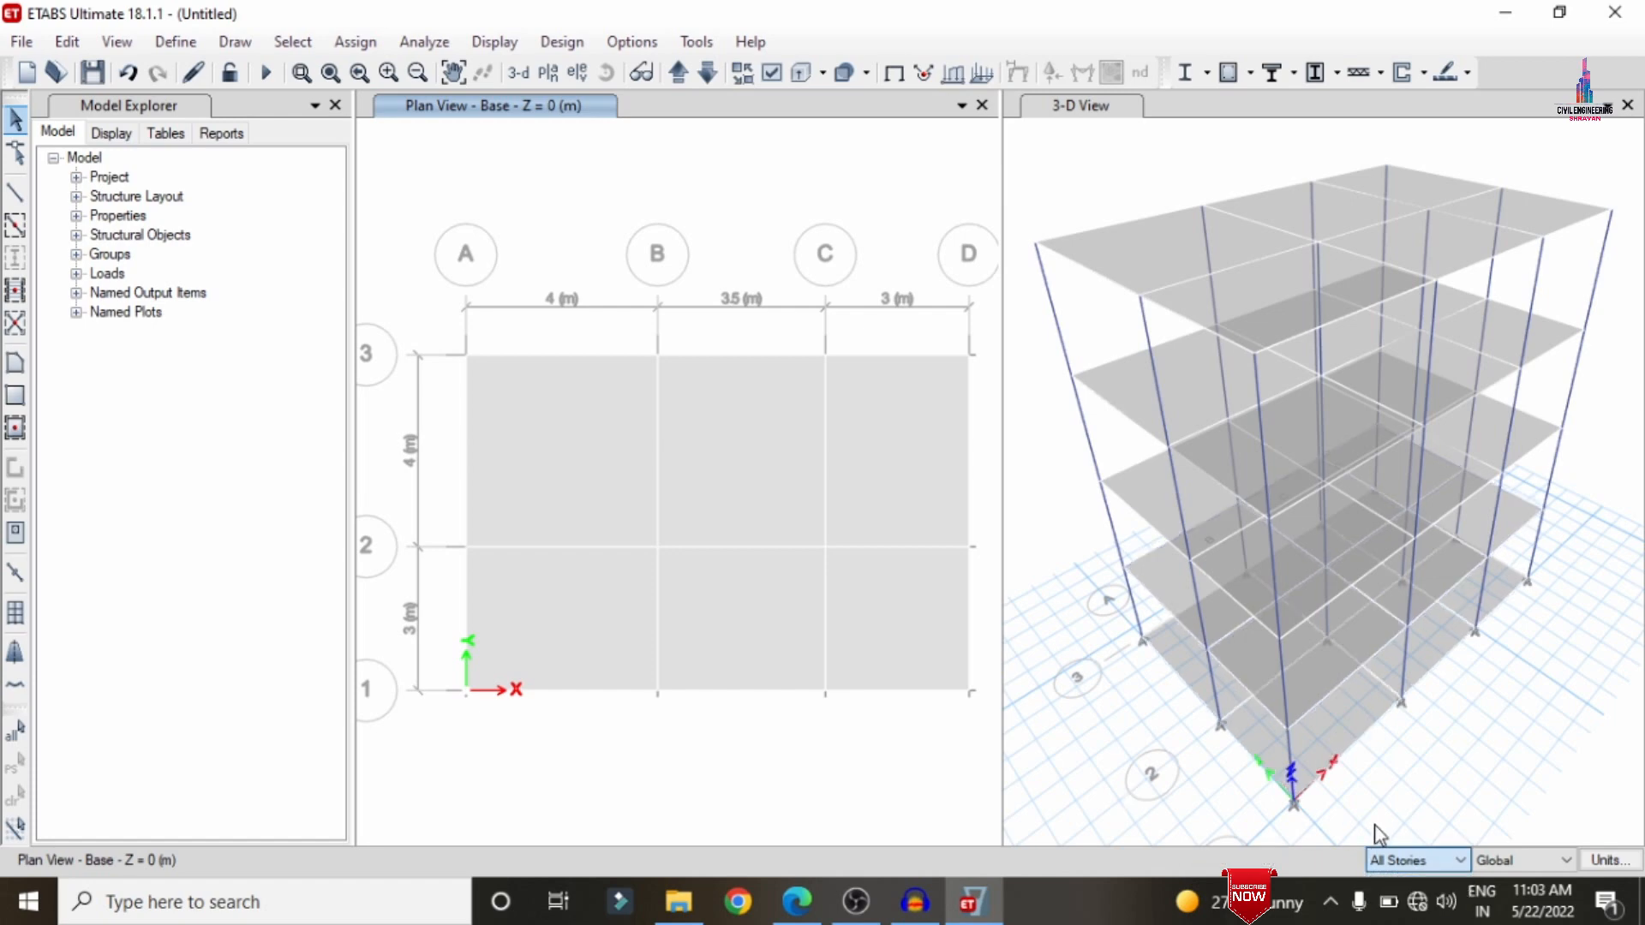
click(1405, 880)
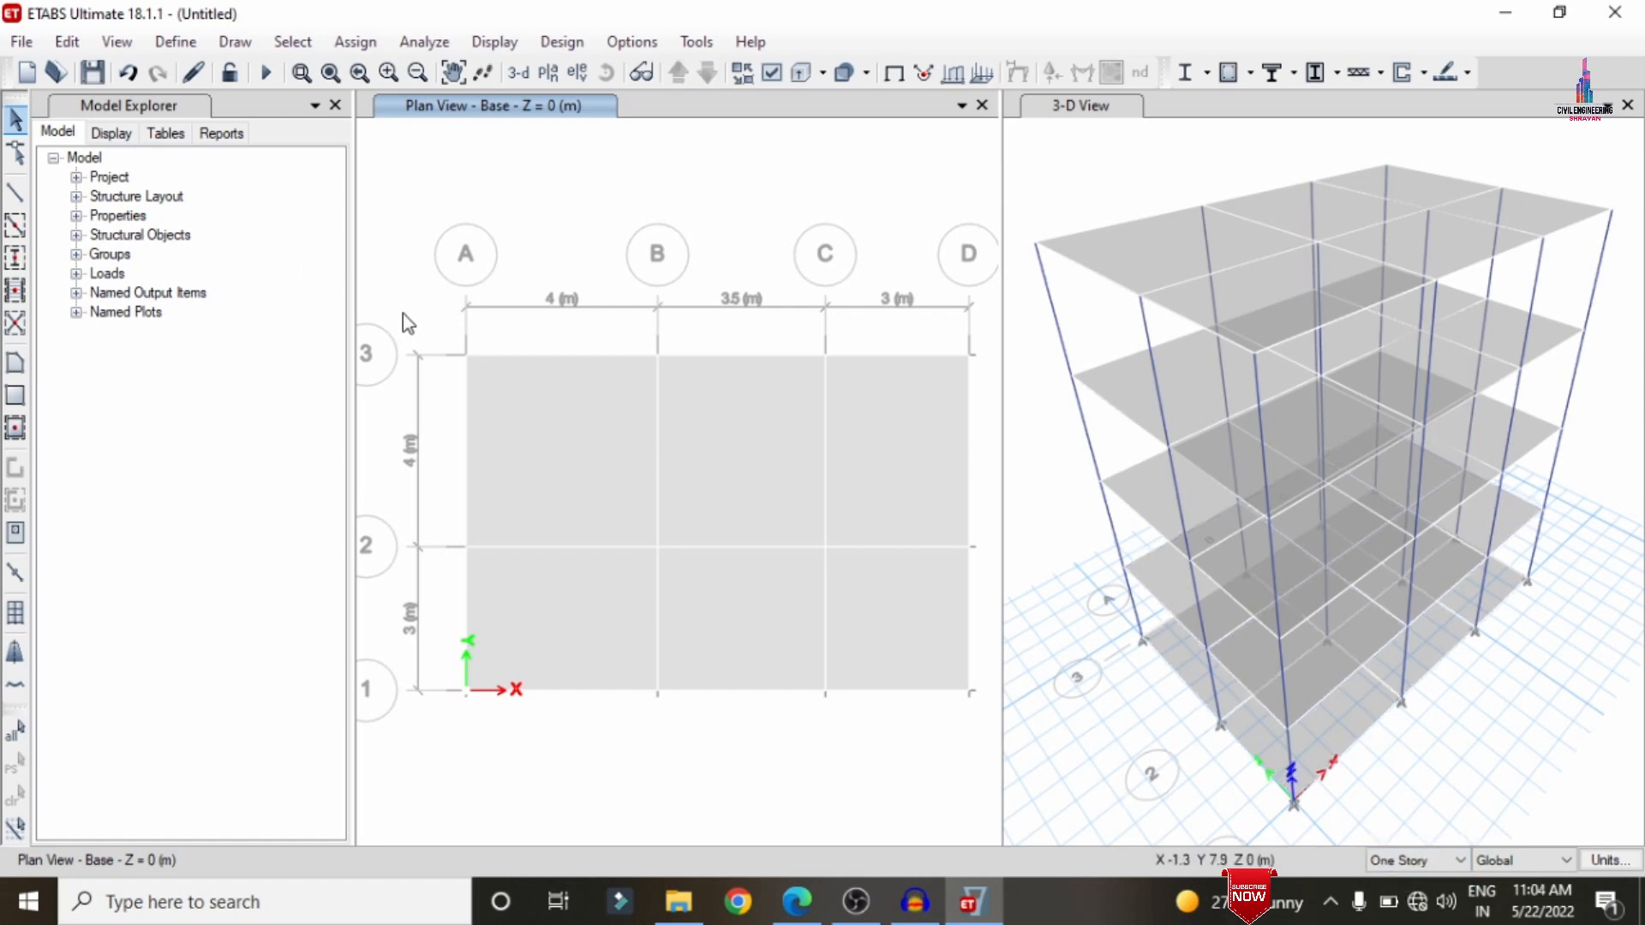
drag(403, 312, 994, 731)
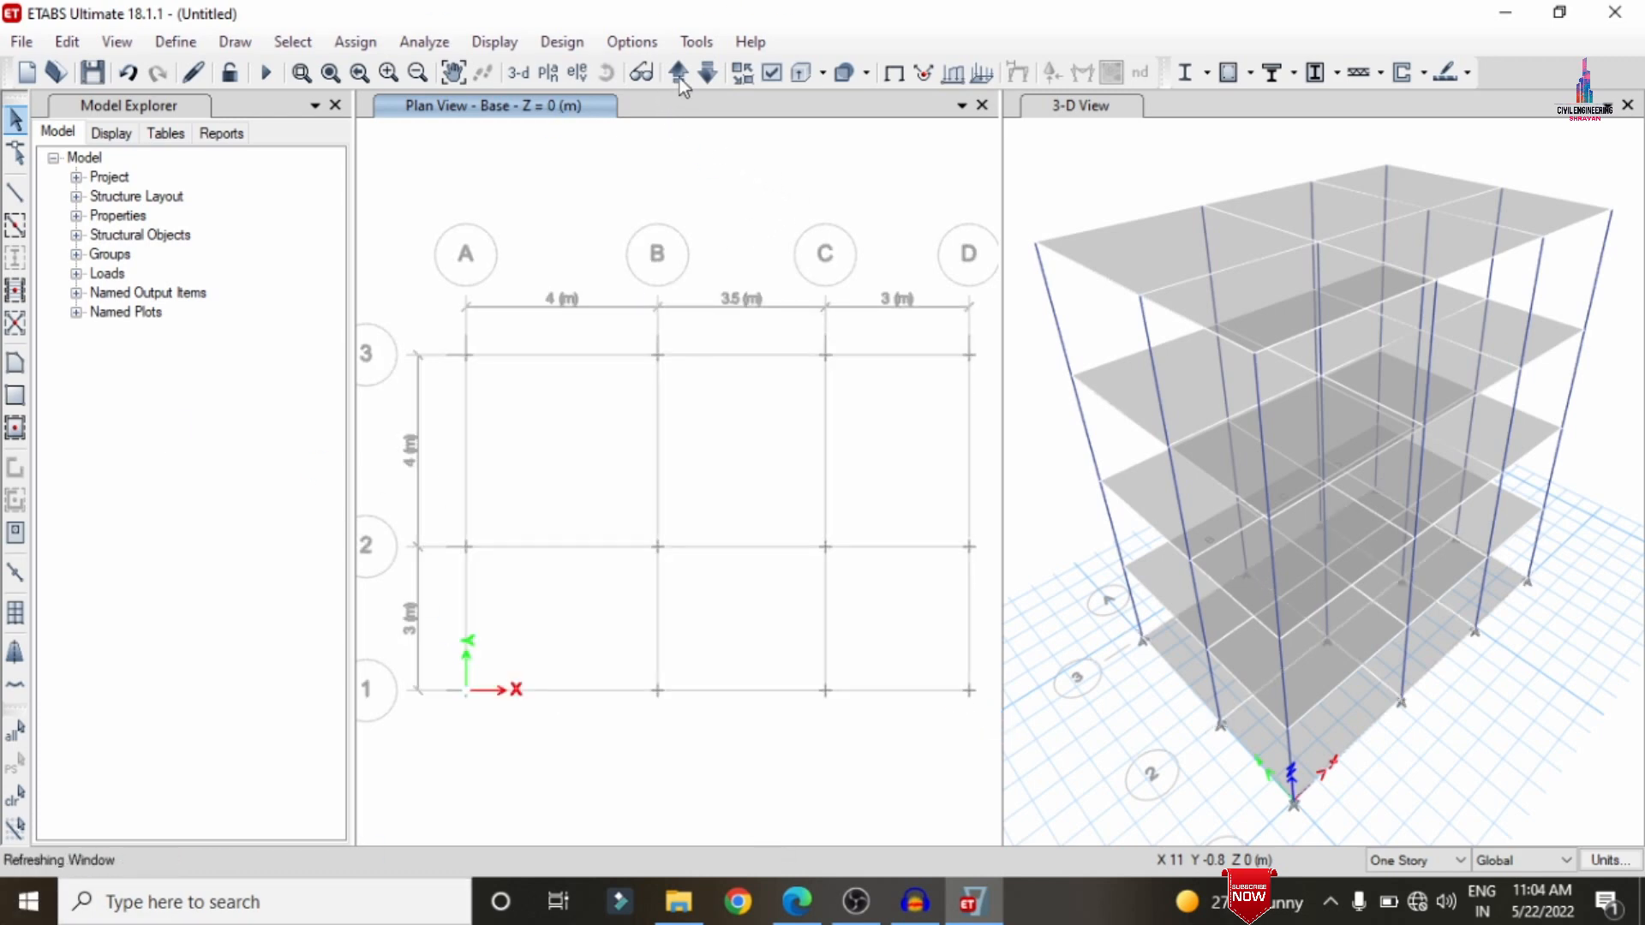
- Move the plan view up to story P and delete its six slab panels
click(680, 79)
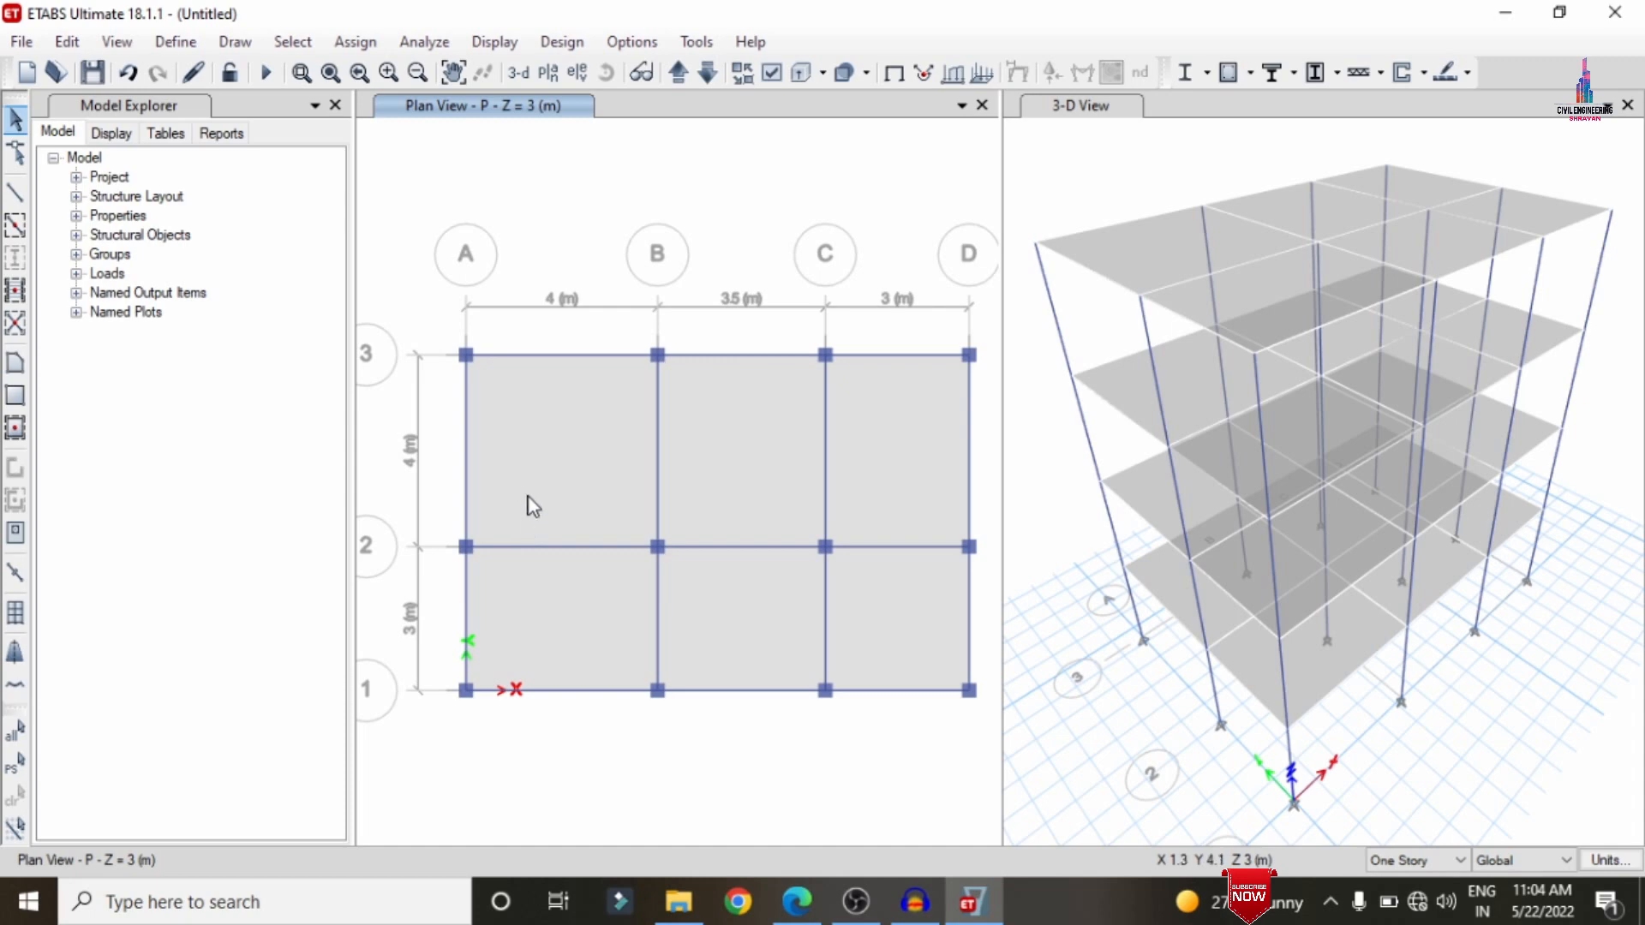
click(567, 465)
click(707, 454)
click(874, 426)
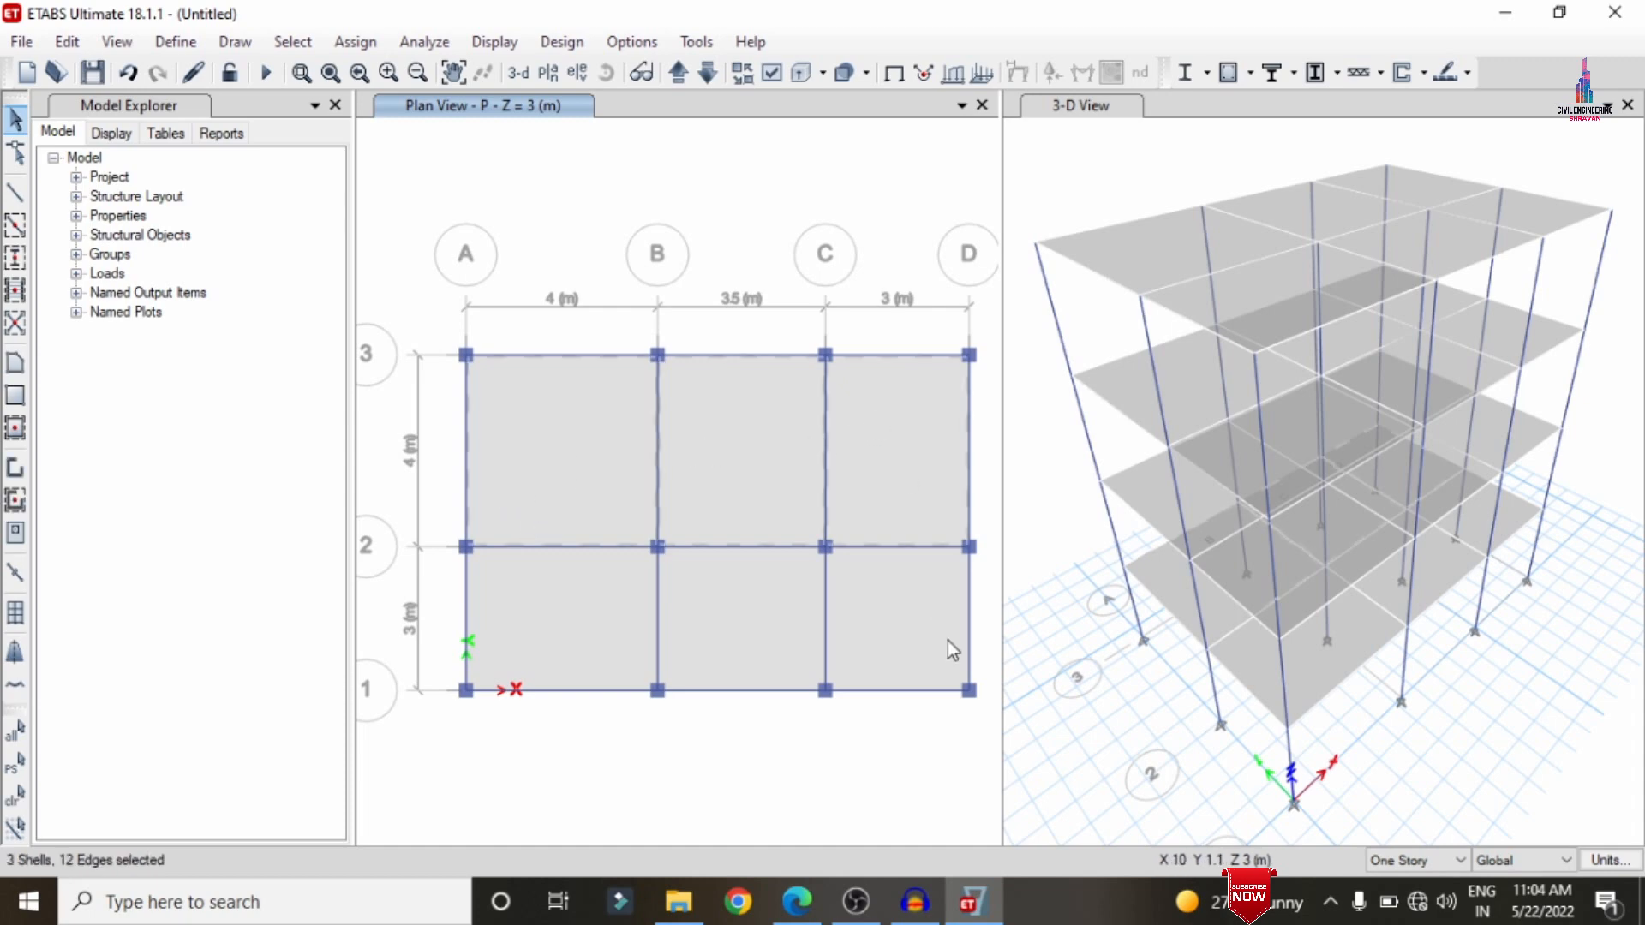
click(948, 643)
click(759, 624)
click(606, 634)
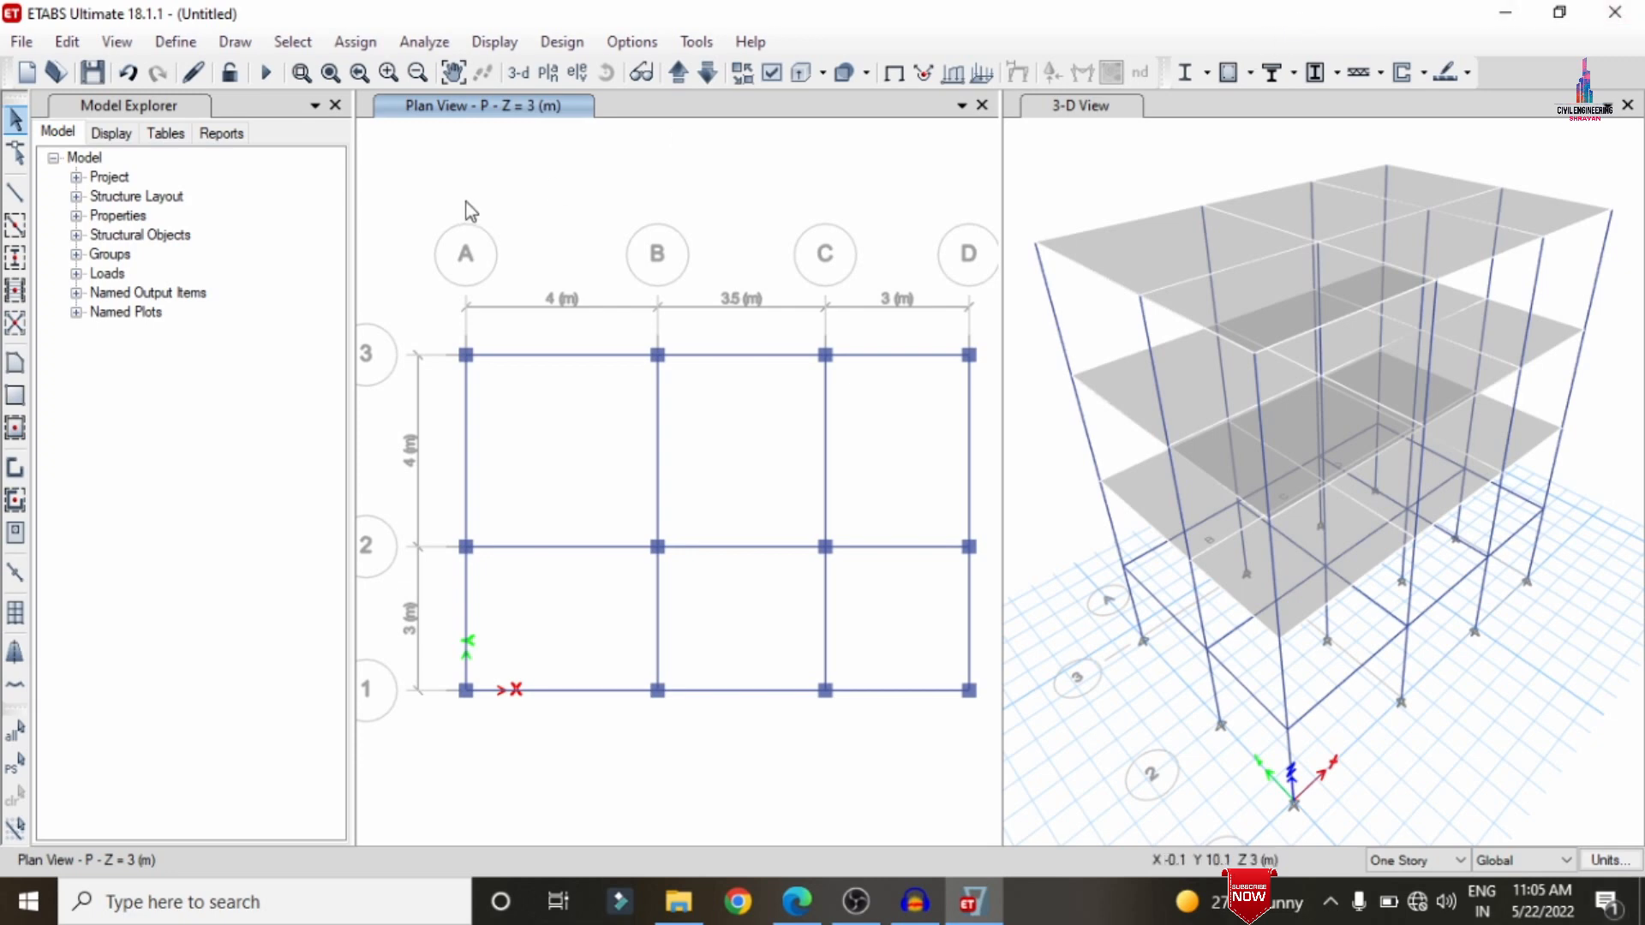
- Check the defined load patterns and their self-weight multipliers
click(151, 50)
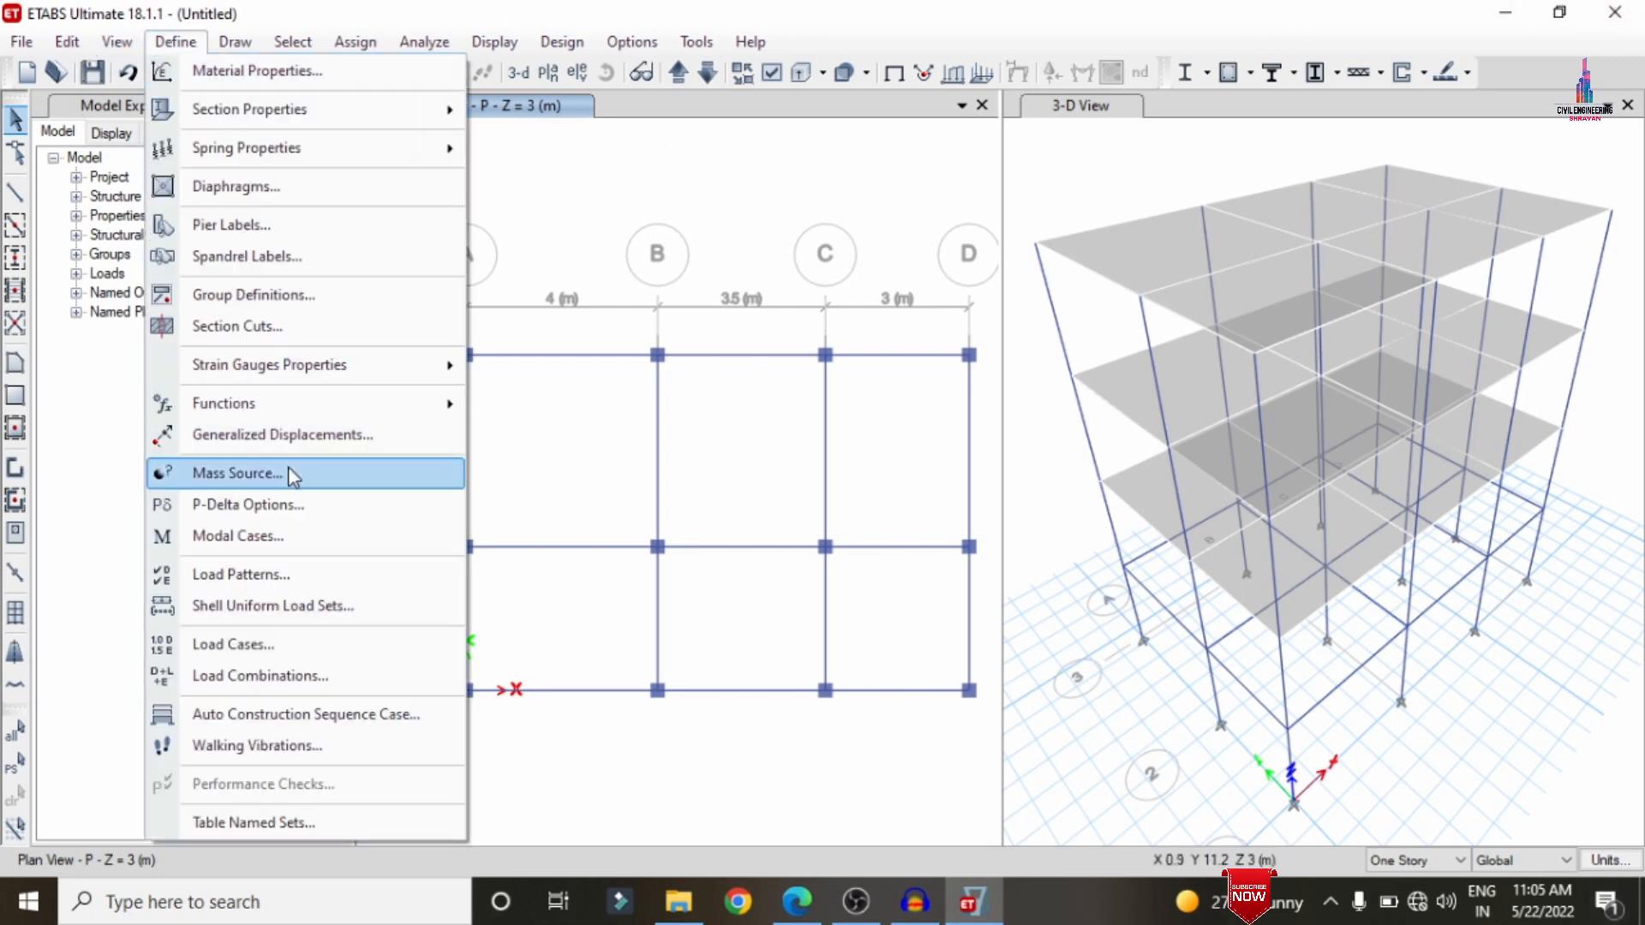
click(283, 576)
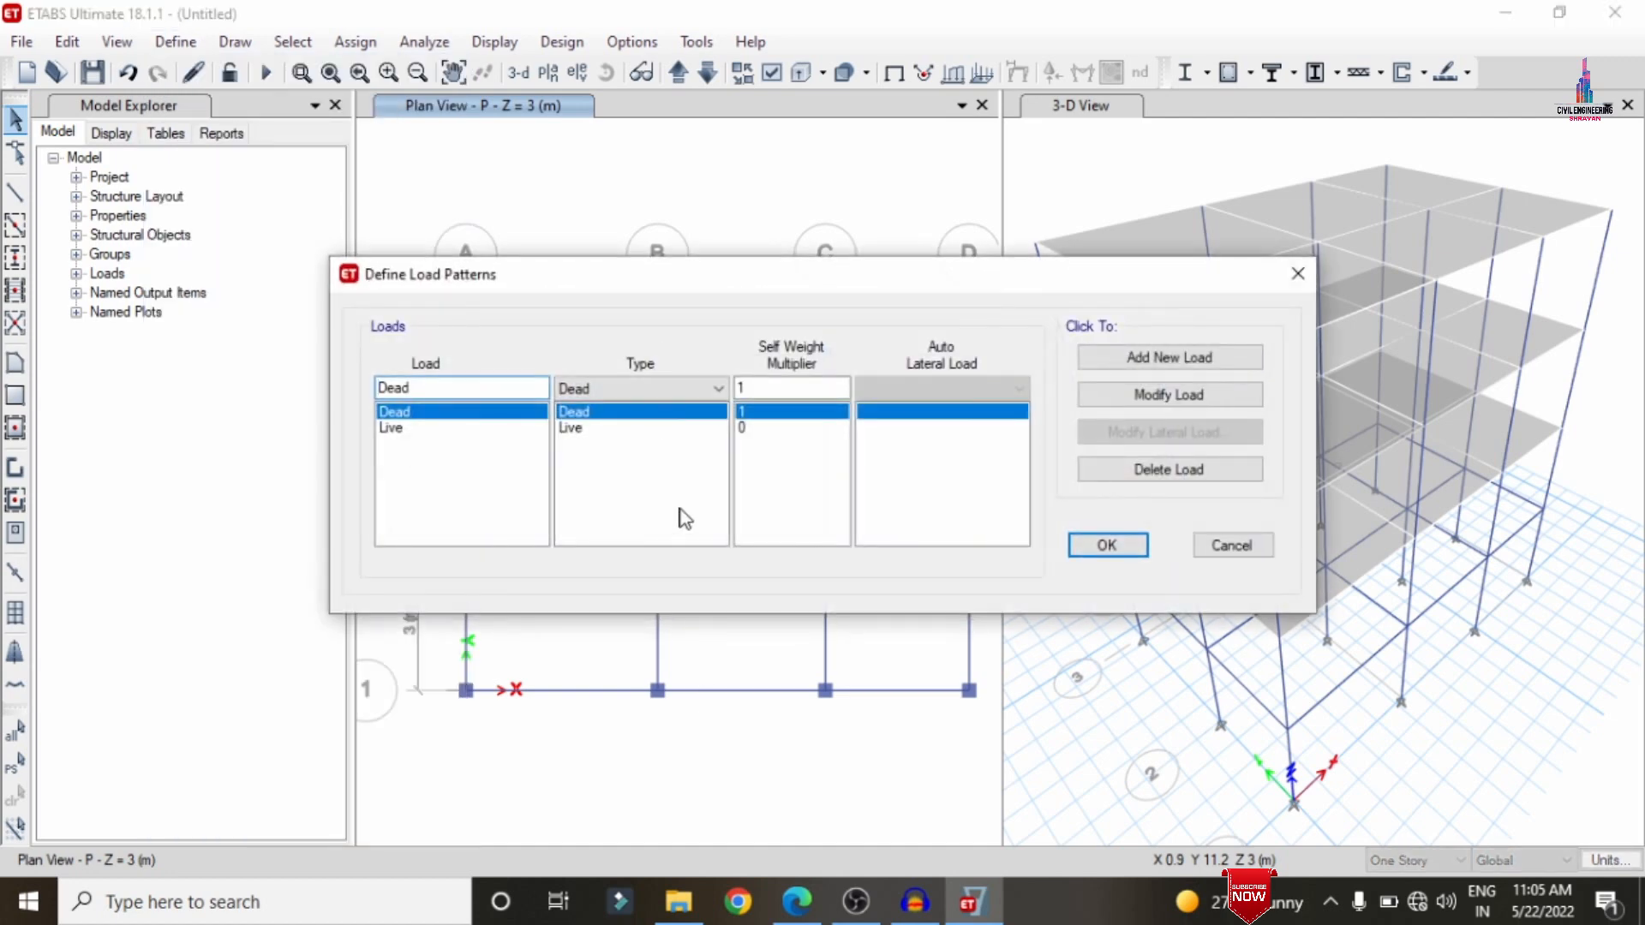
click(1234, 545)
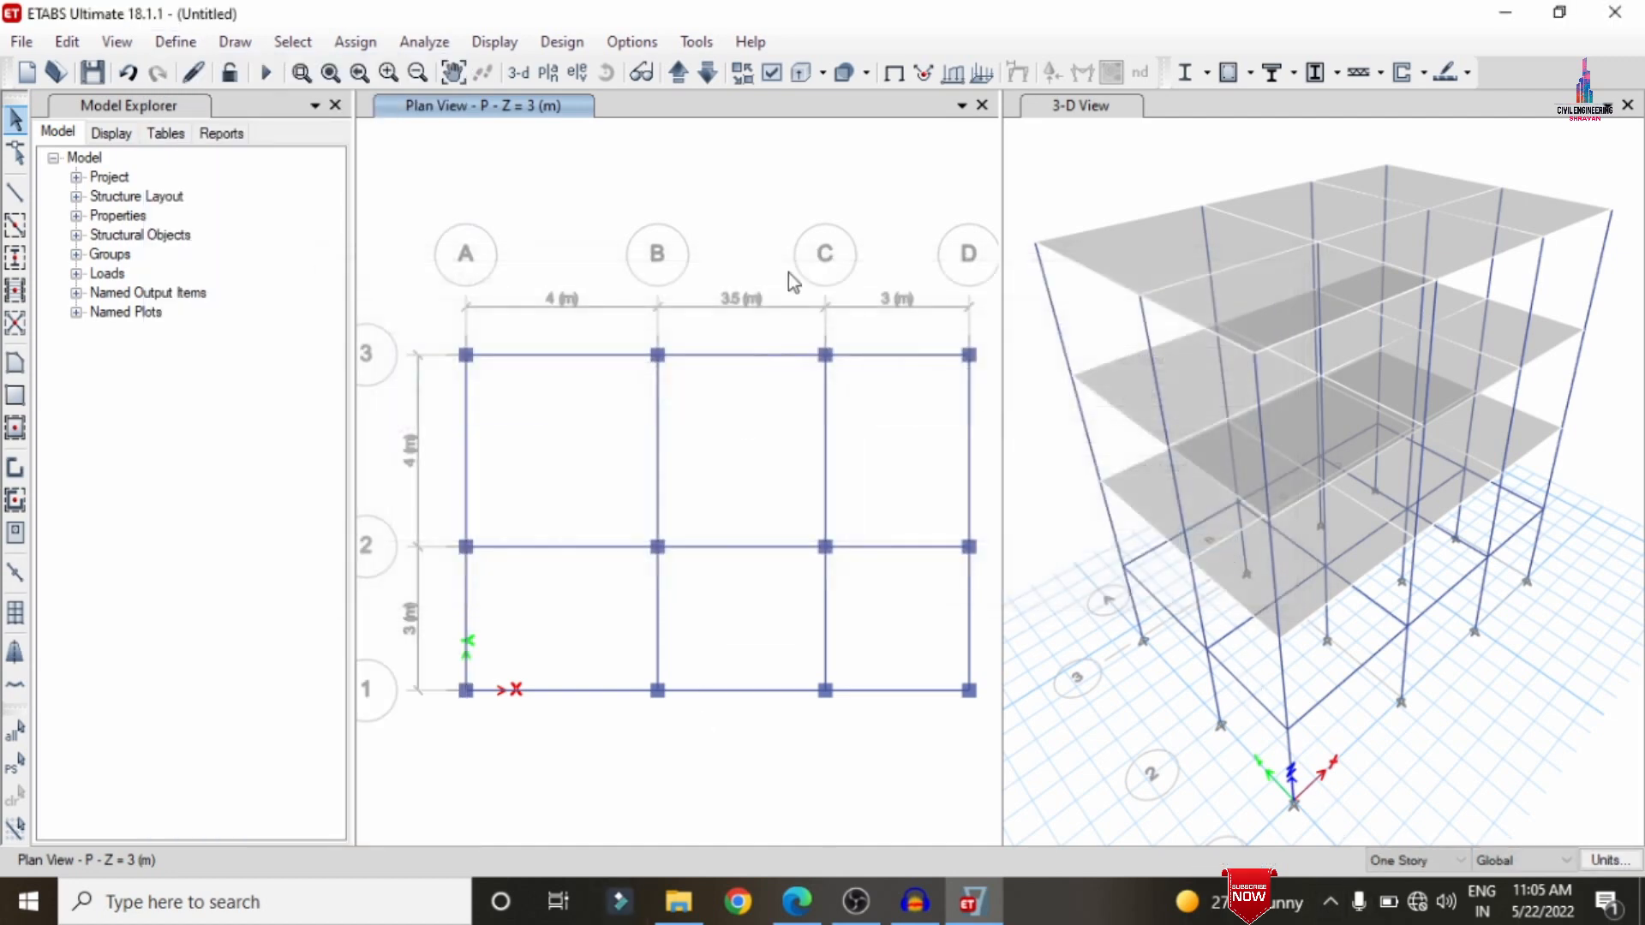
- Show the plan of story 2, select the whole model and open the joint force assignment, adding to existing loads
click(706, 74)
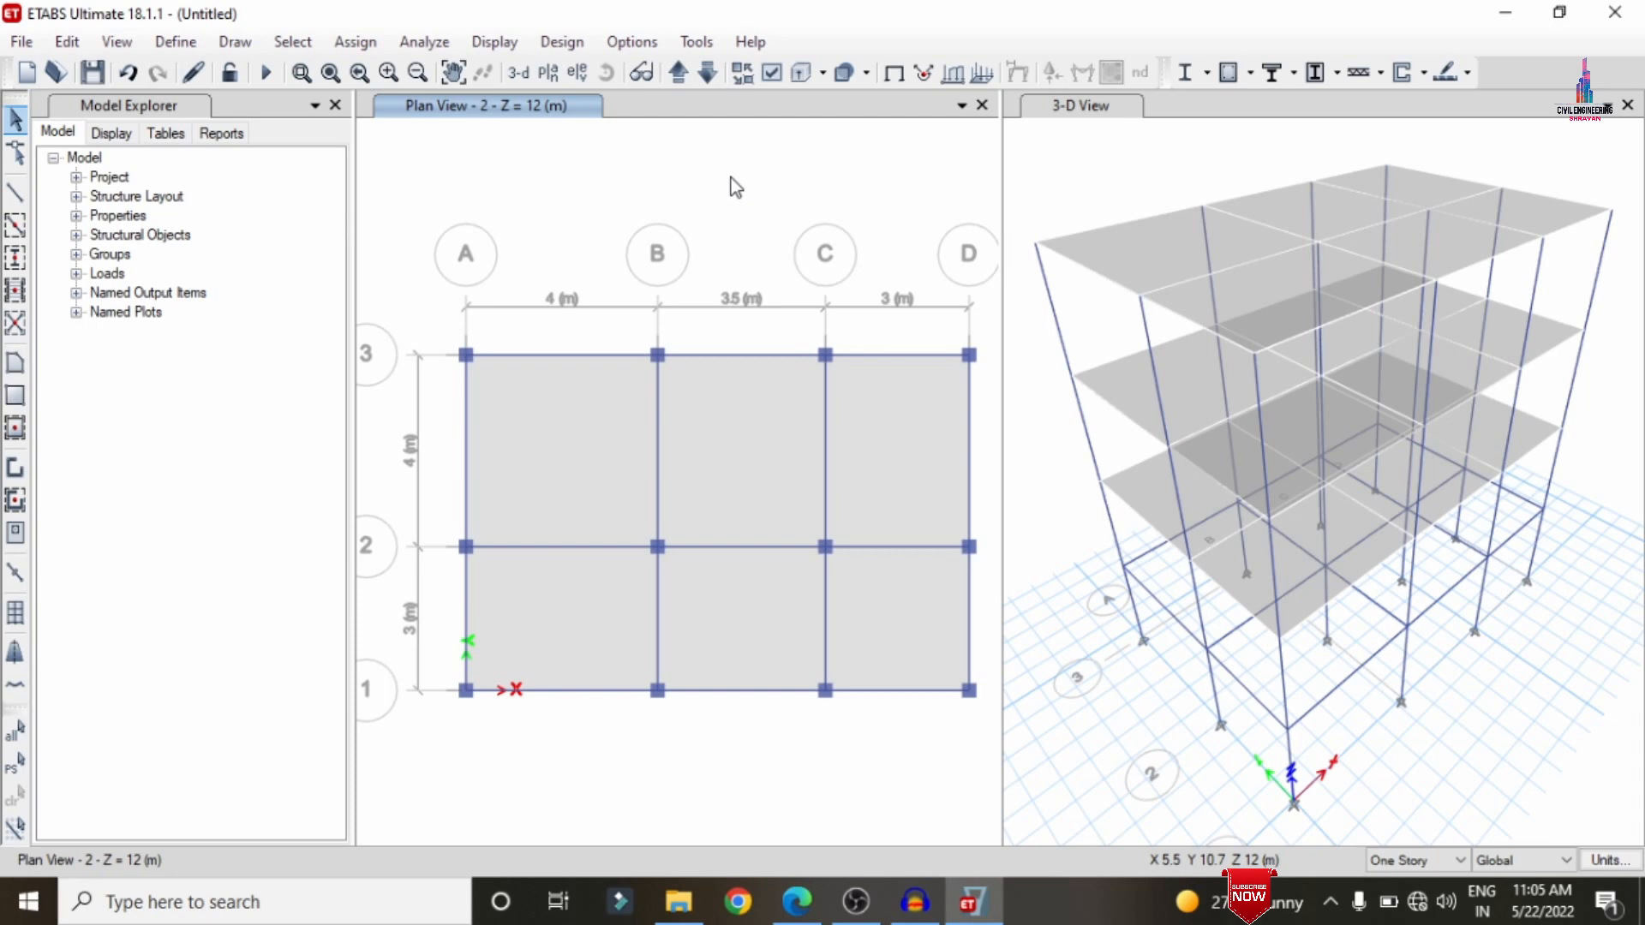
key(ctrl+a)
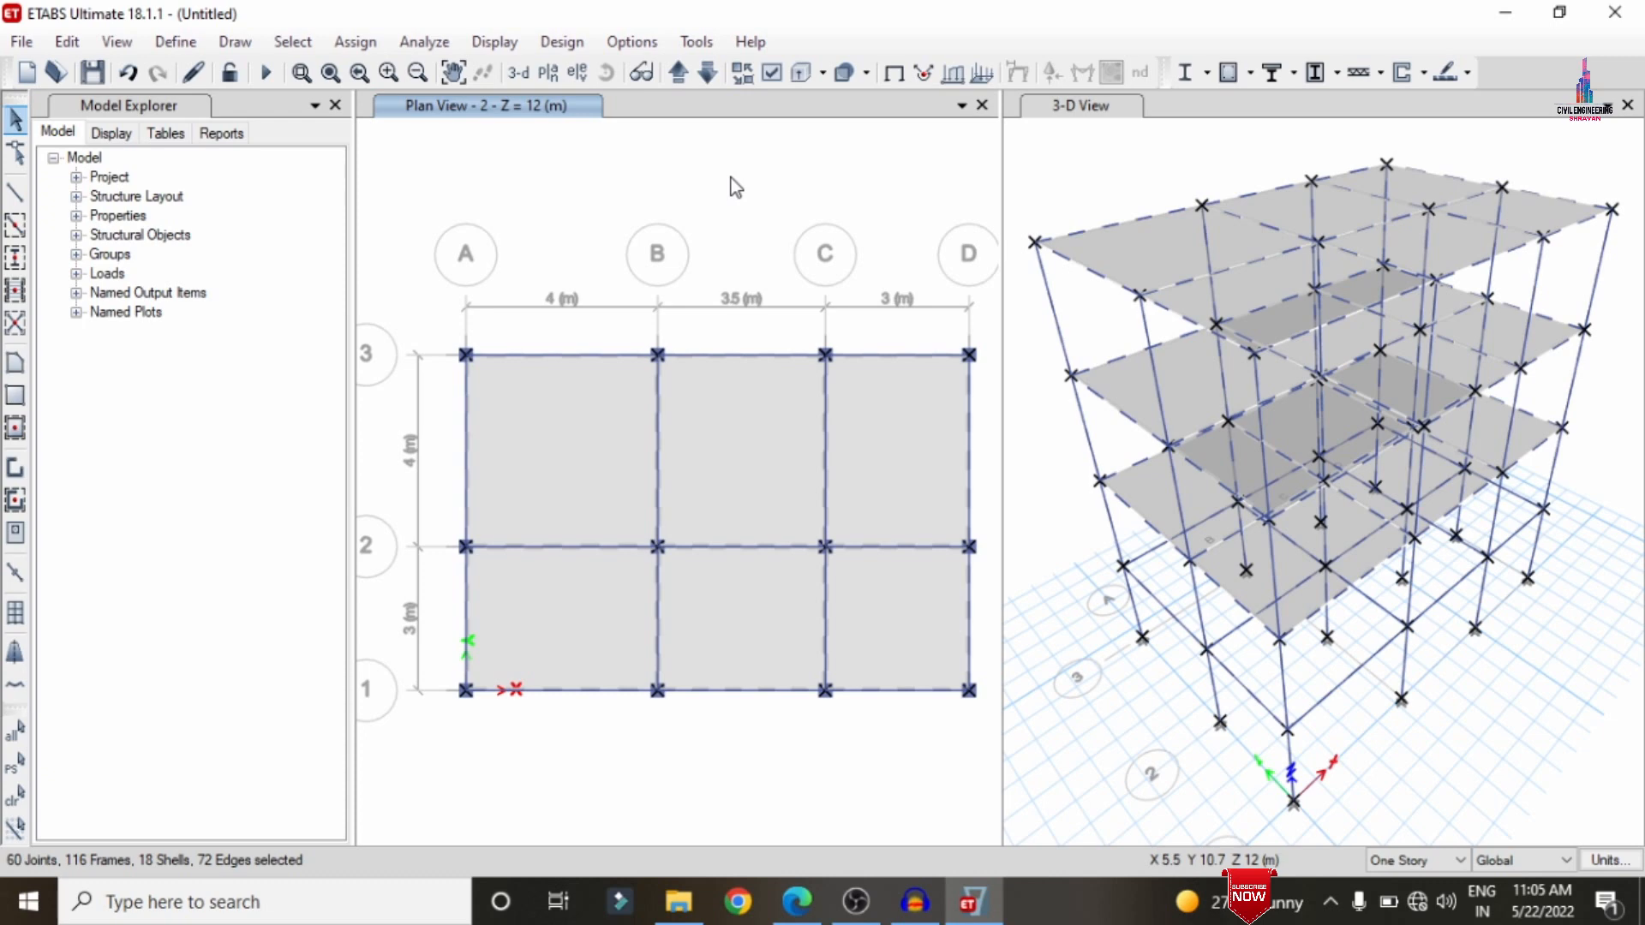
click(358, 44)
mouse_move(413, 243)
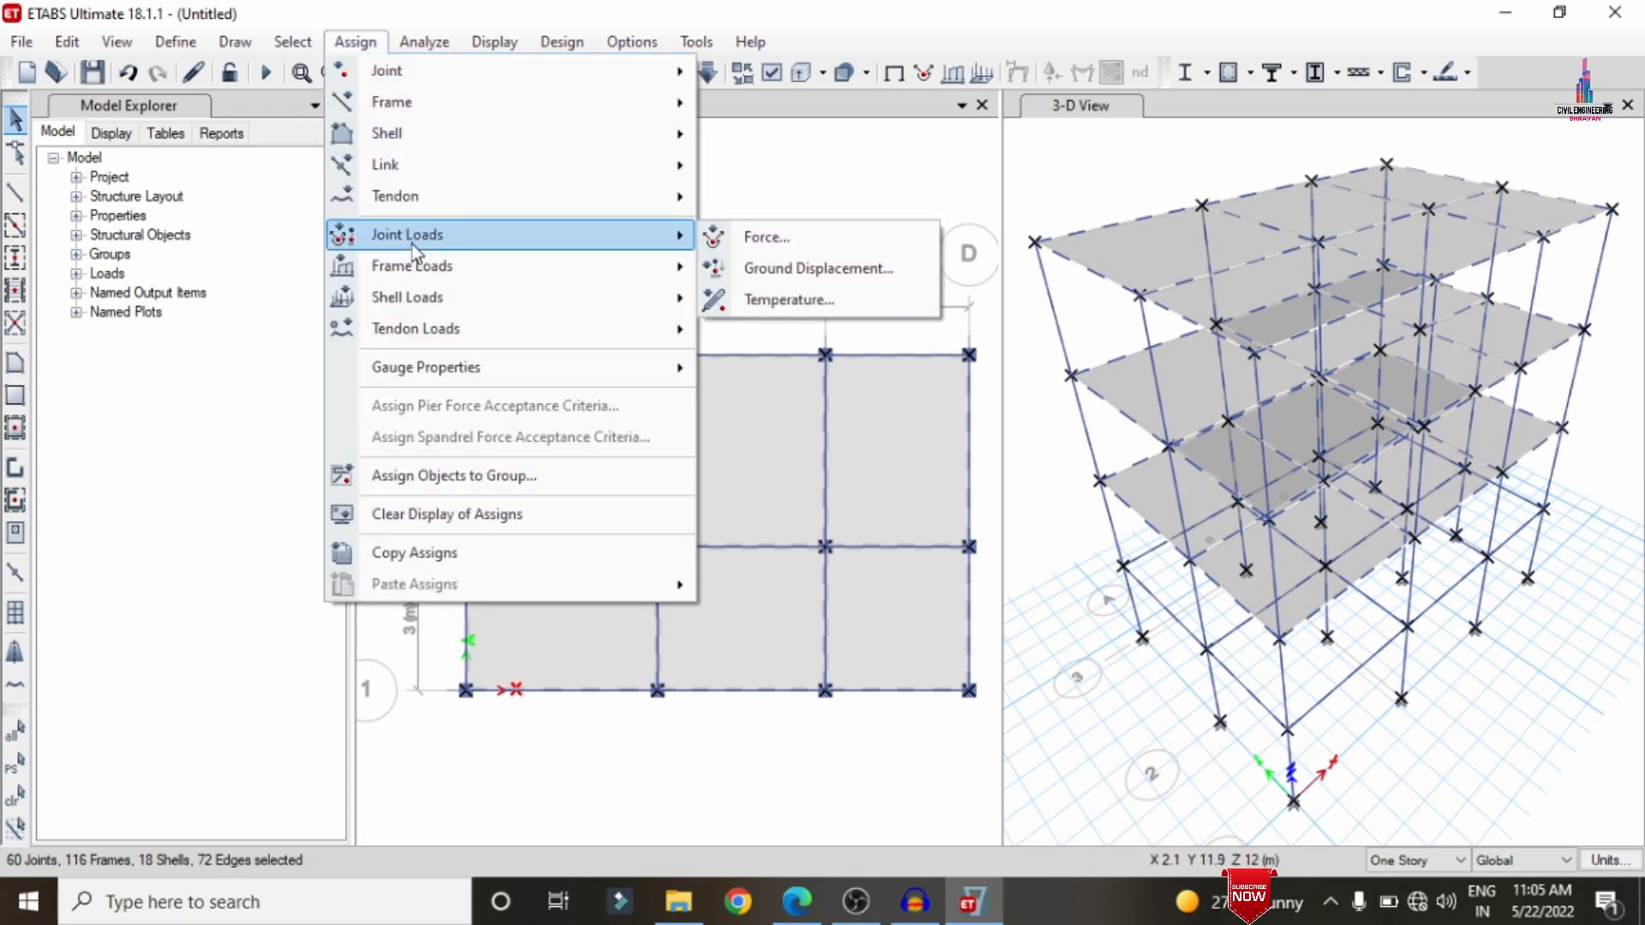
click(773, 237)
click(951, 354)
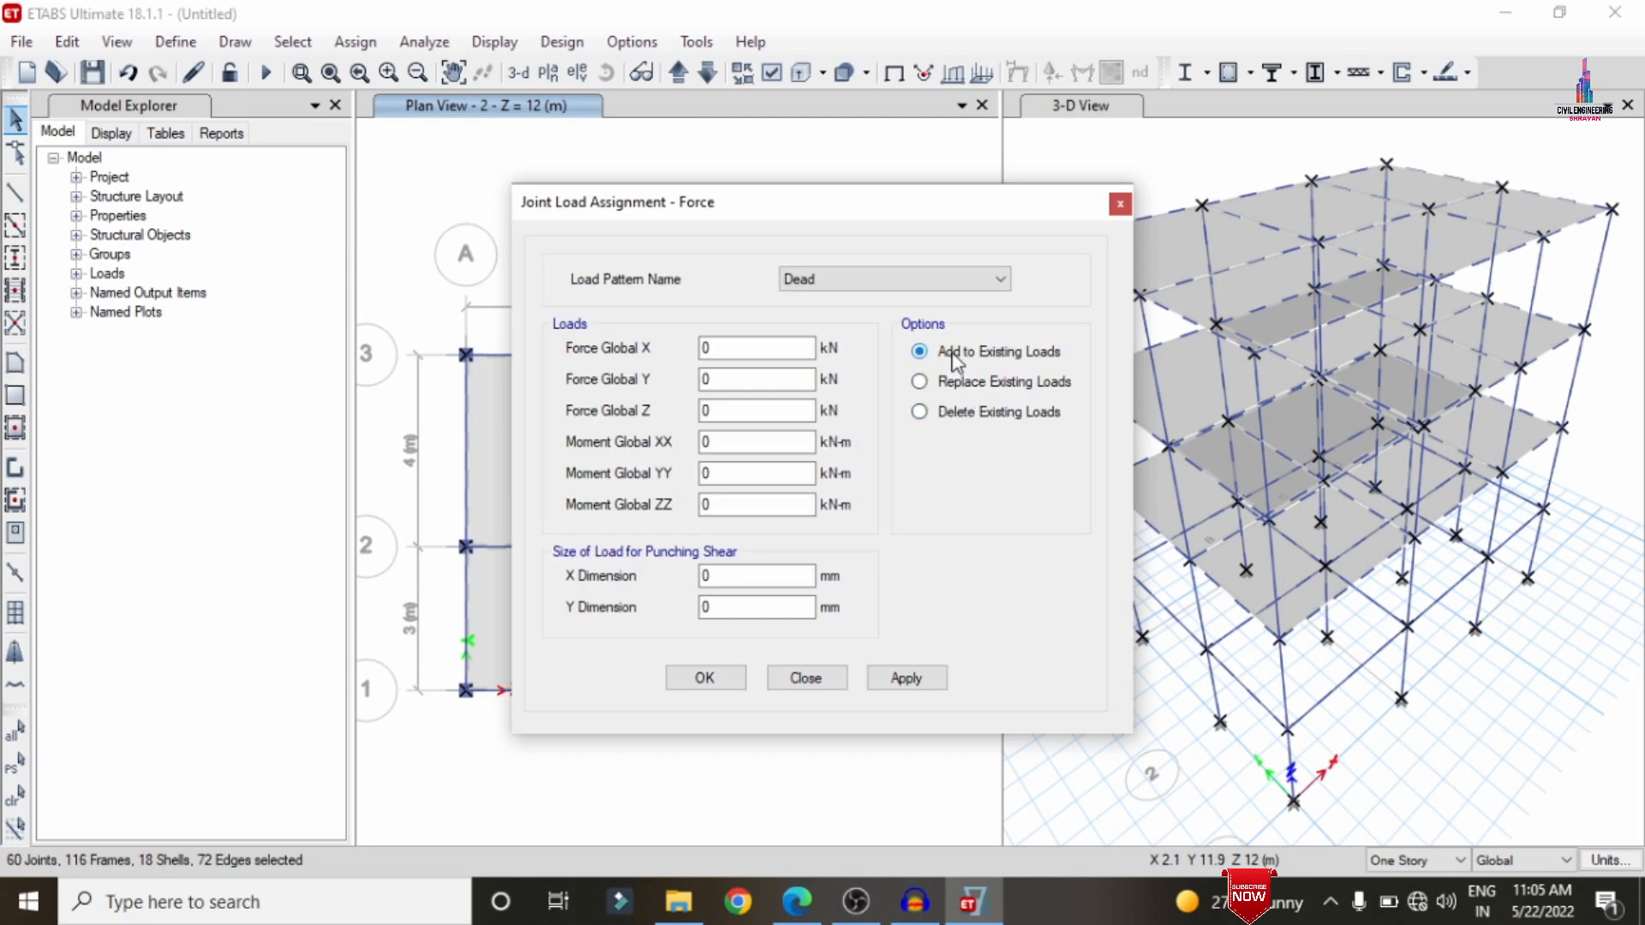
- Apply Dead joint loads of 1 kN in global X, Y and Z and moments of 1 kN-m about XX, YY and ZZ
click(758, 351)
text(1)
key(Tab)
text(1)
key(Tab)
text(1)
key(Tab)
text(1)
key(Tab)
text(1)
key(Tab)
text(1)
click(883, 678)
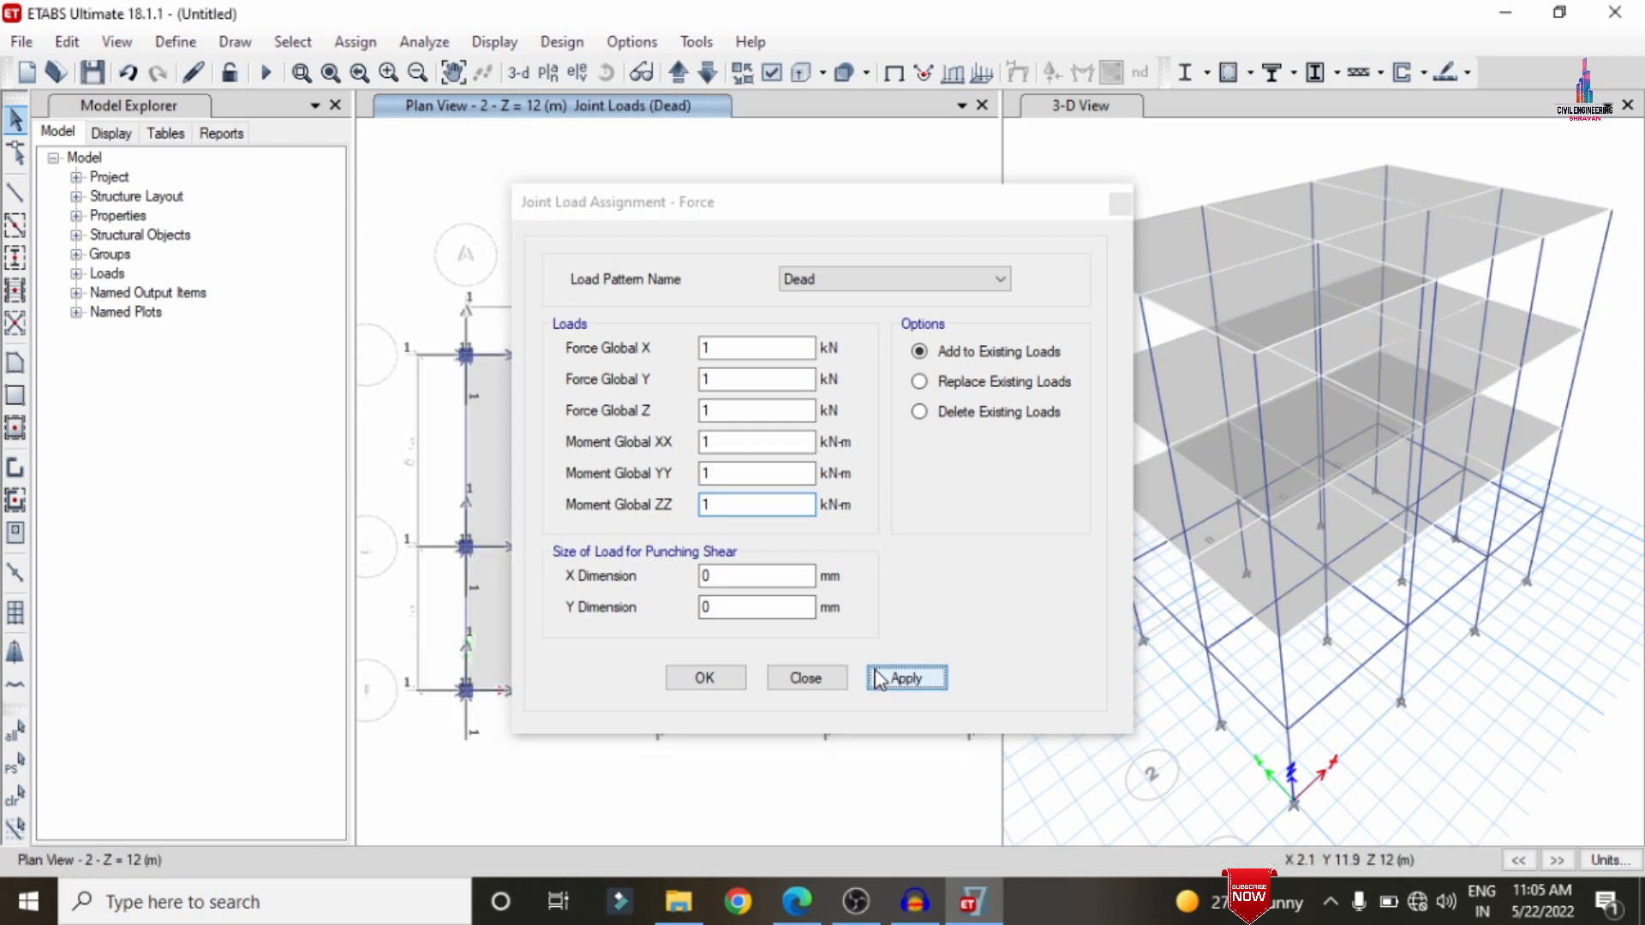
- Close the joint force assignment and open Calculator in a small movable window over the model
click(705, 680)
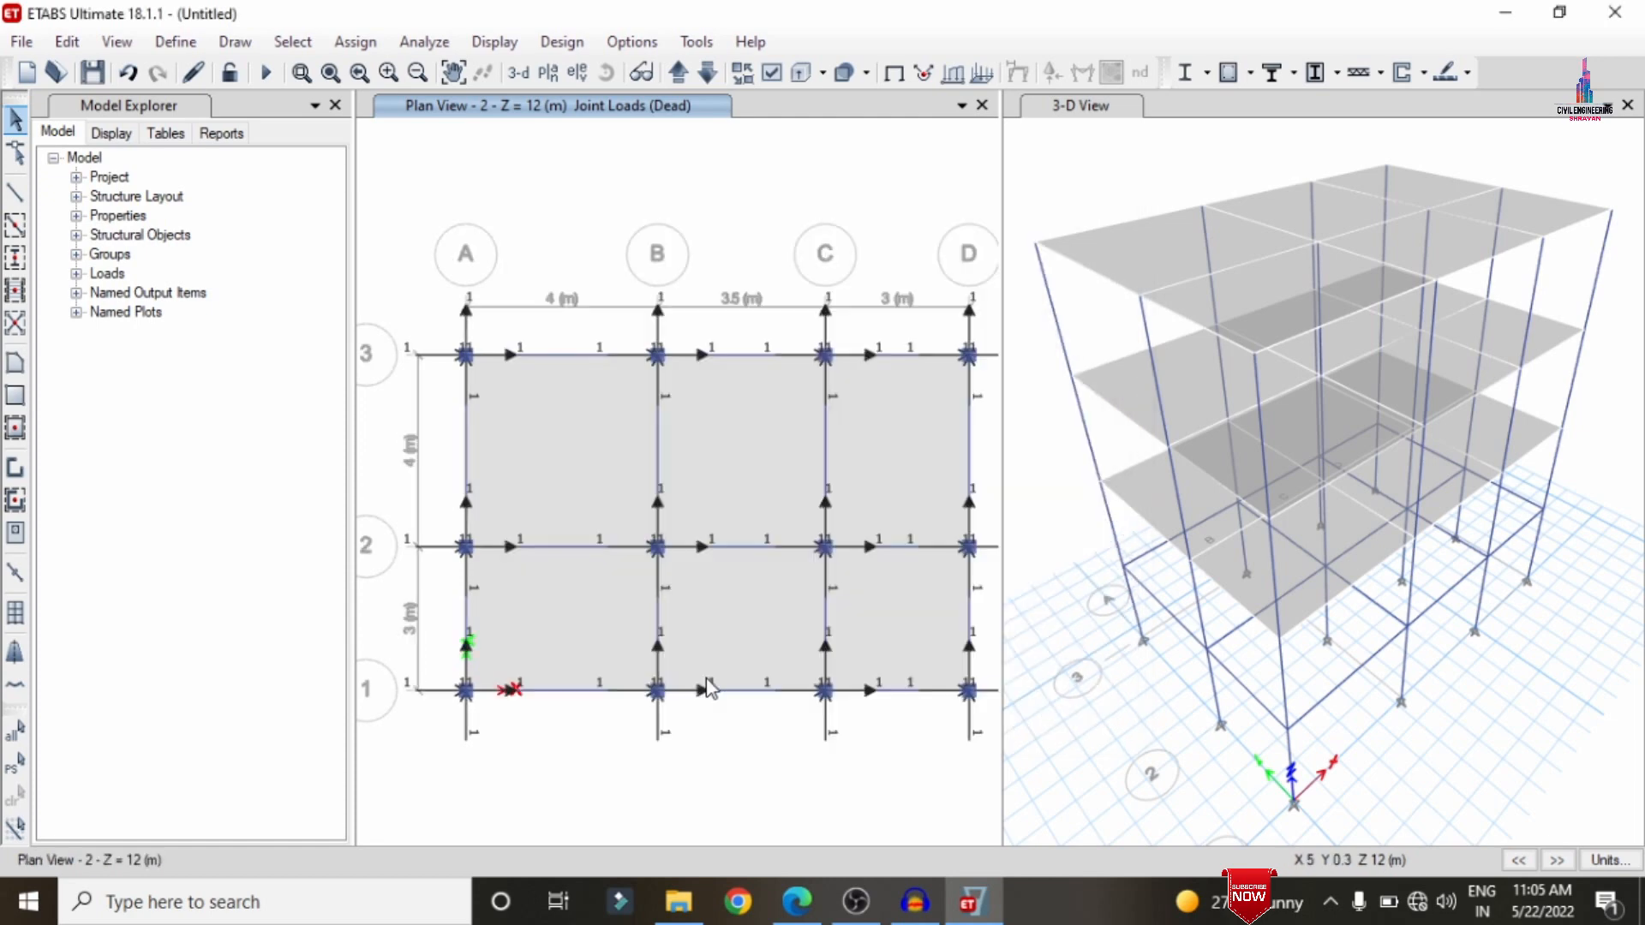
click(329, 922)
text(cal)
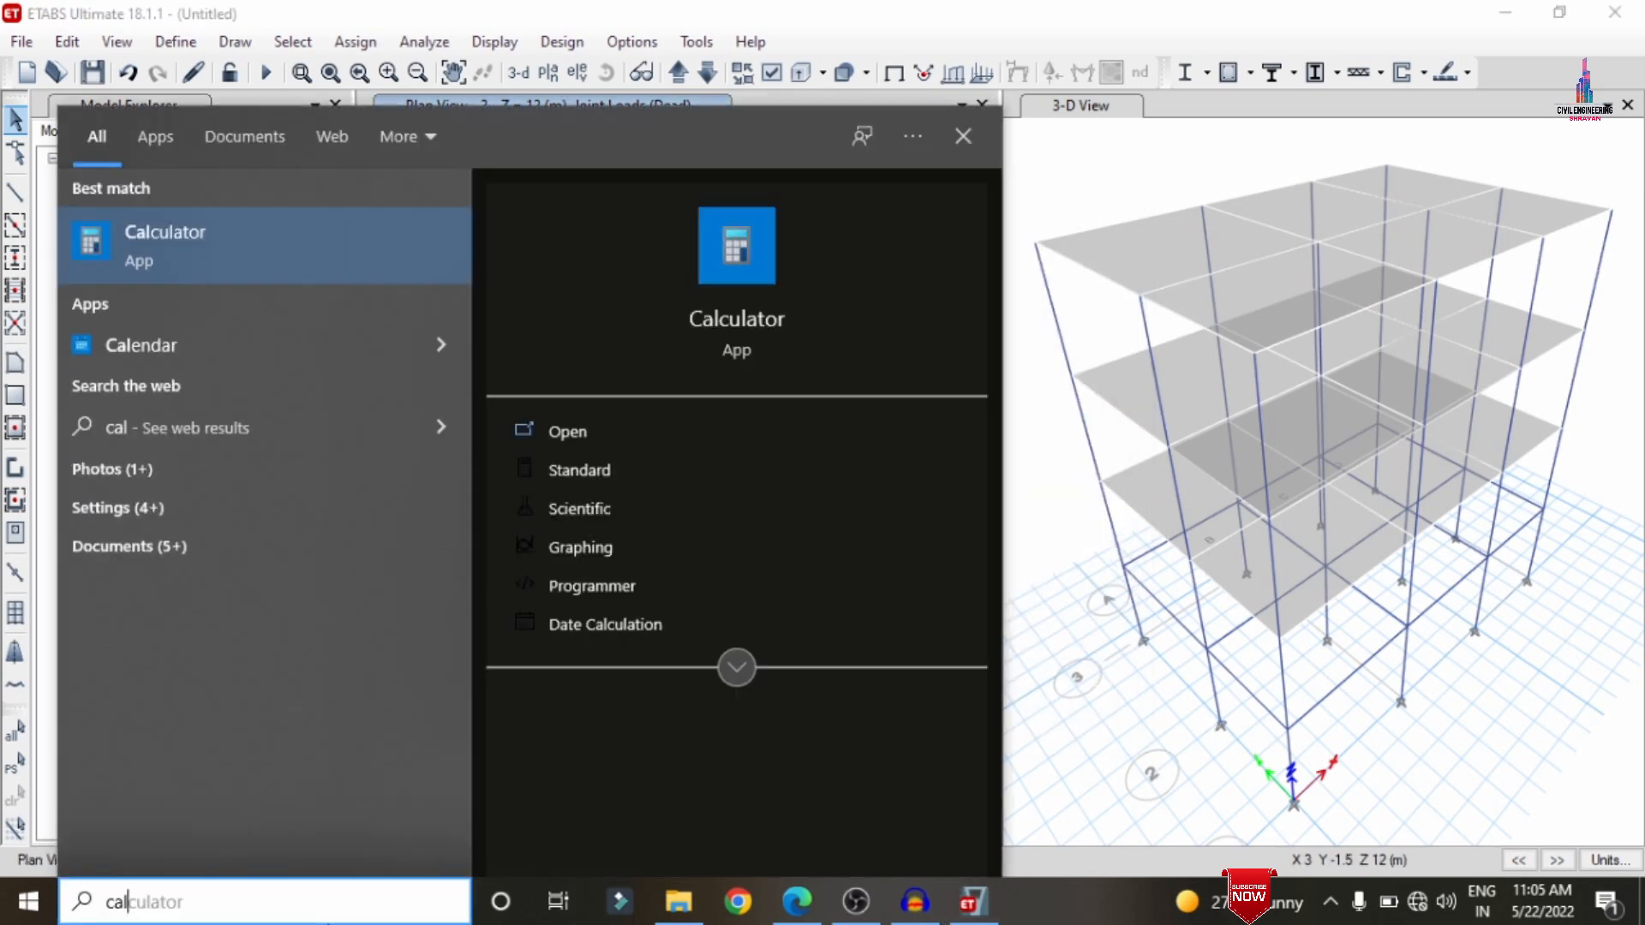
key(Return)
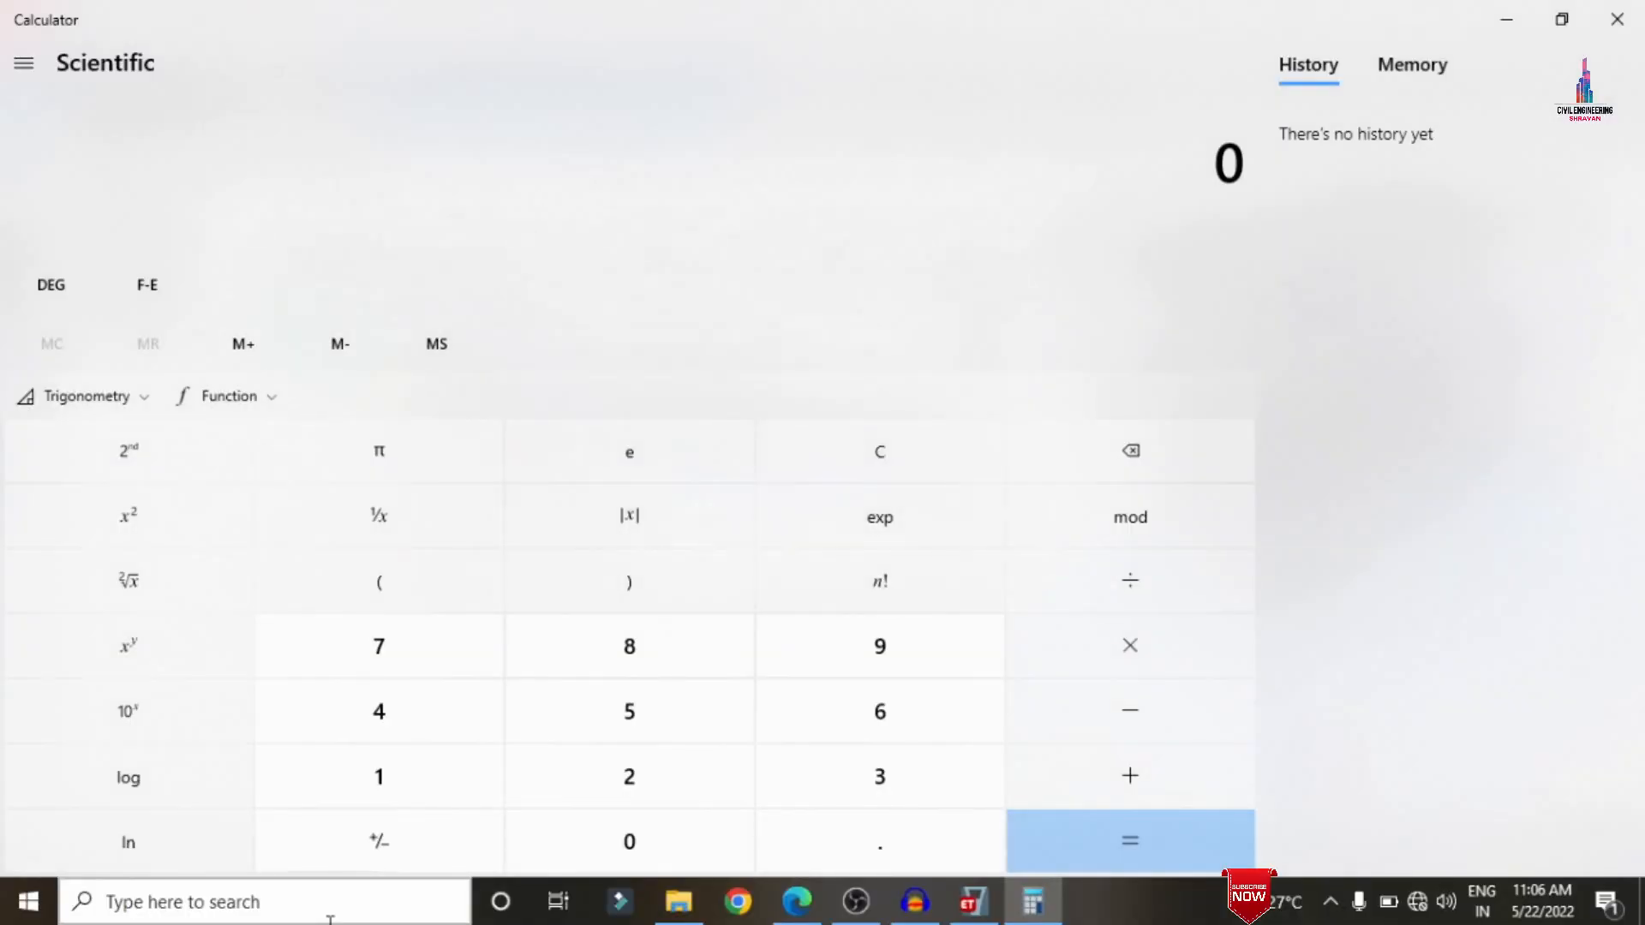
click(1561, 19)
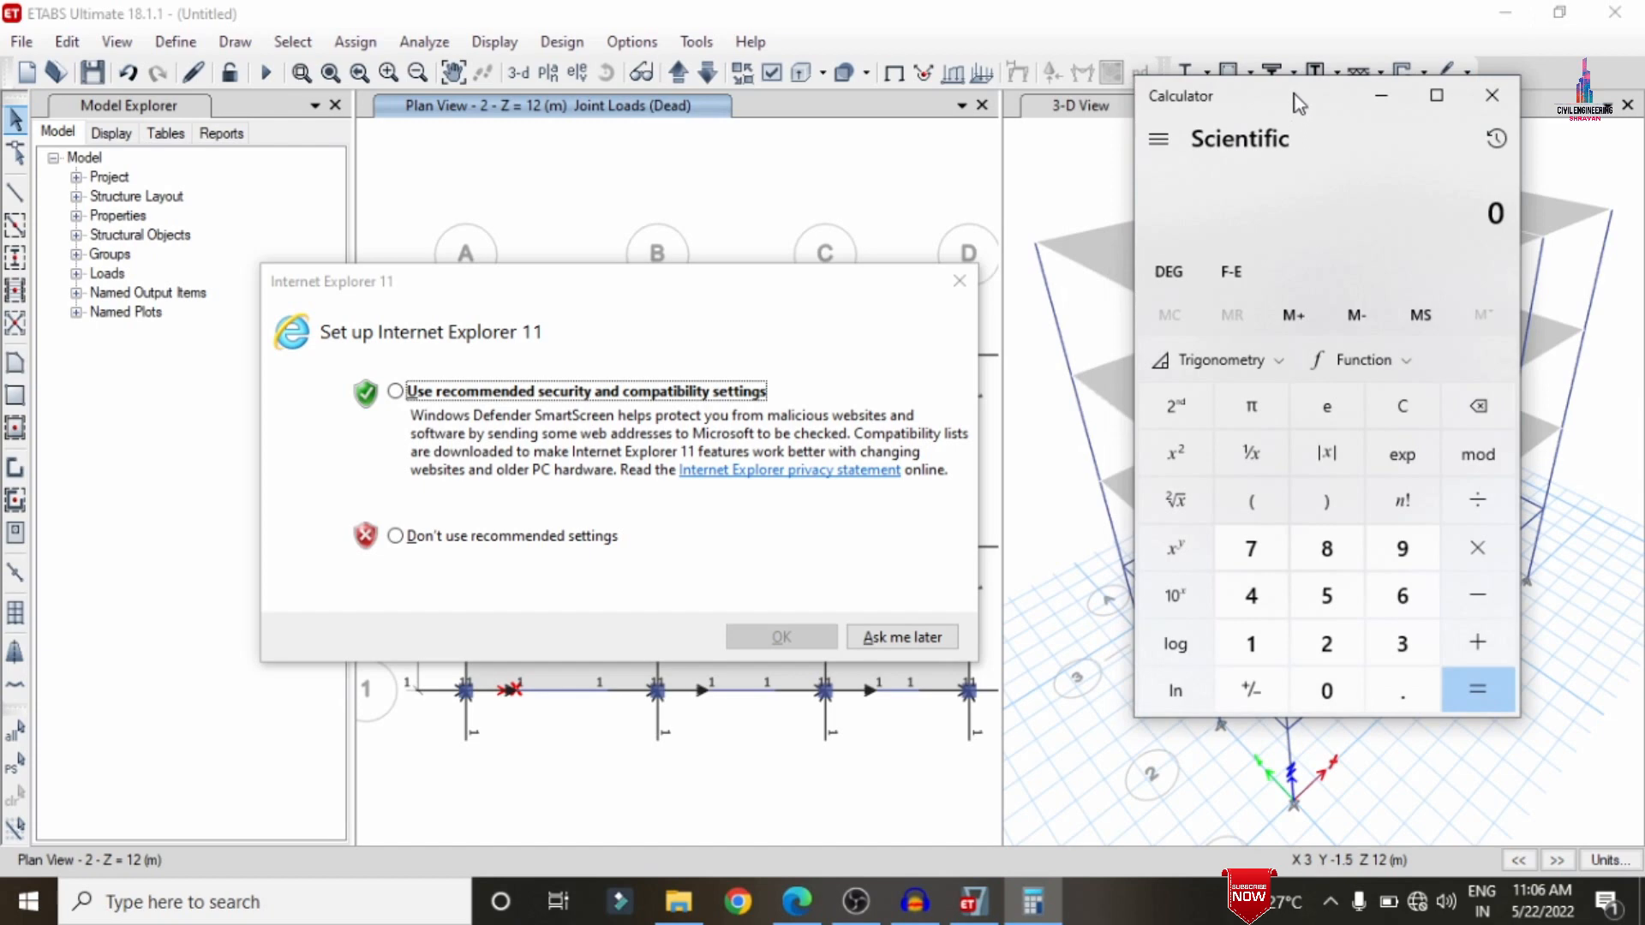
drag(1295, 100, 1229, 163)
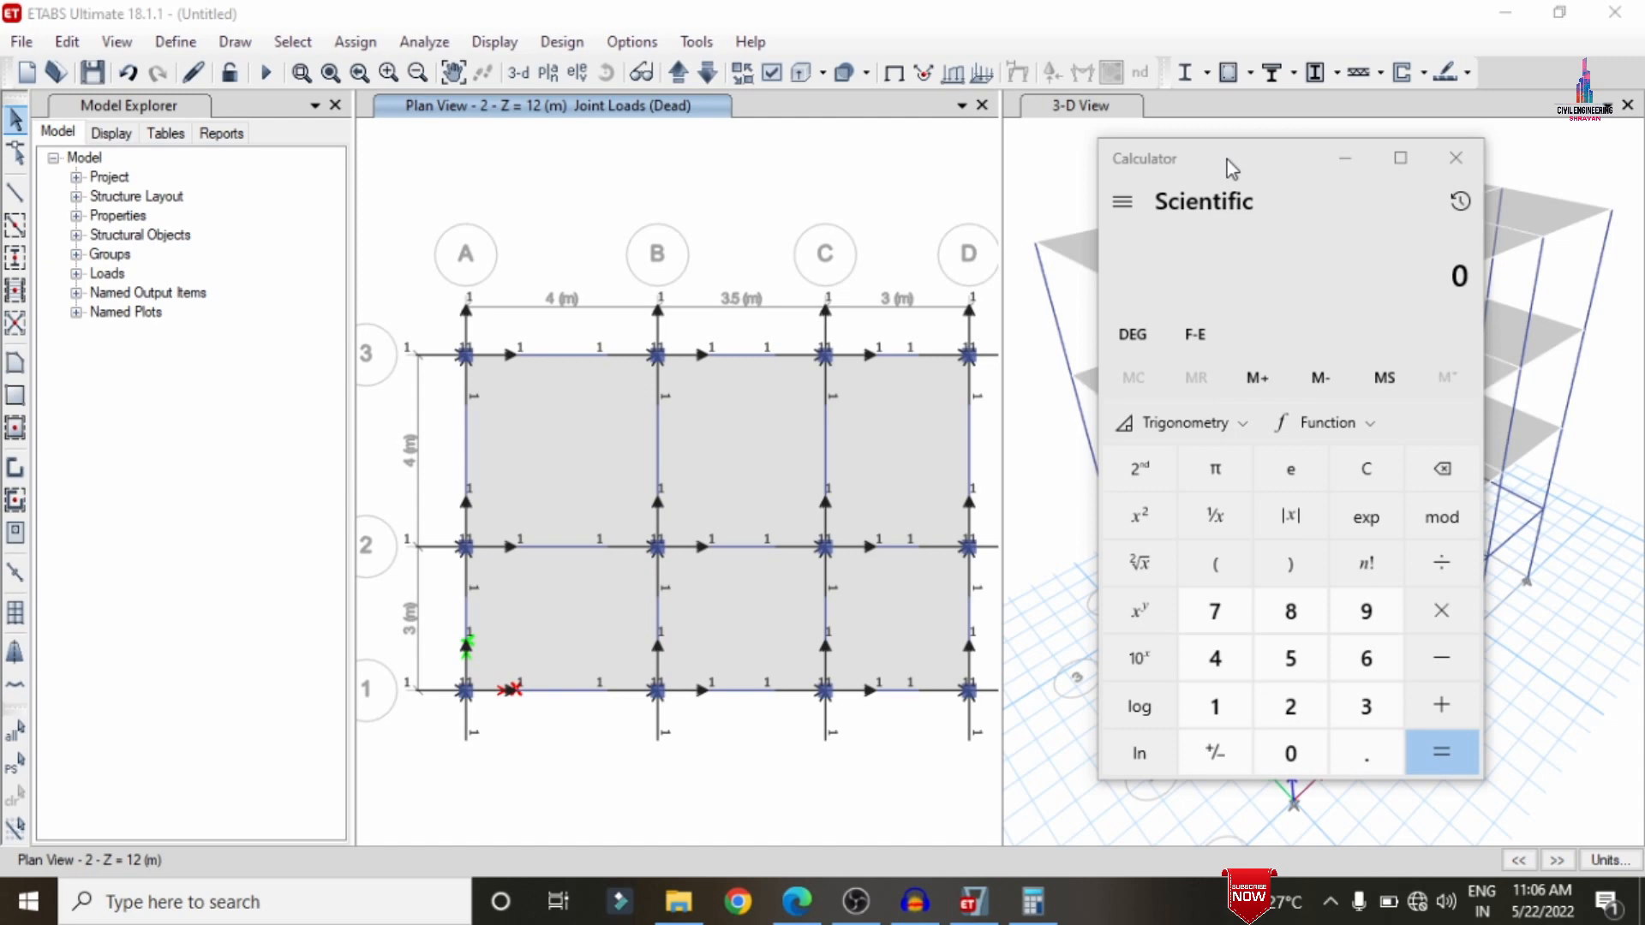
click(1227, 159)
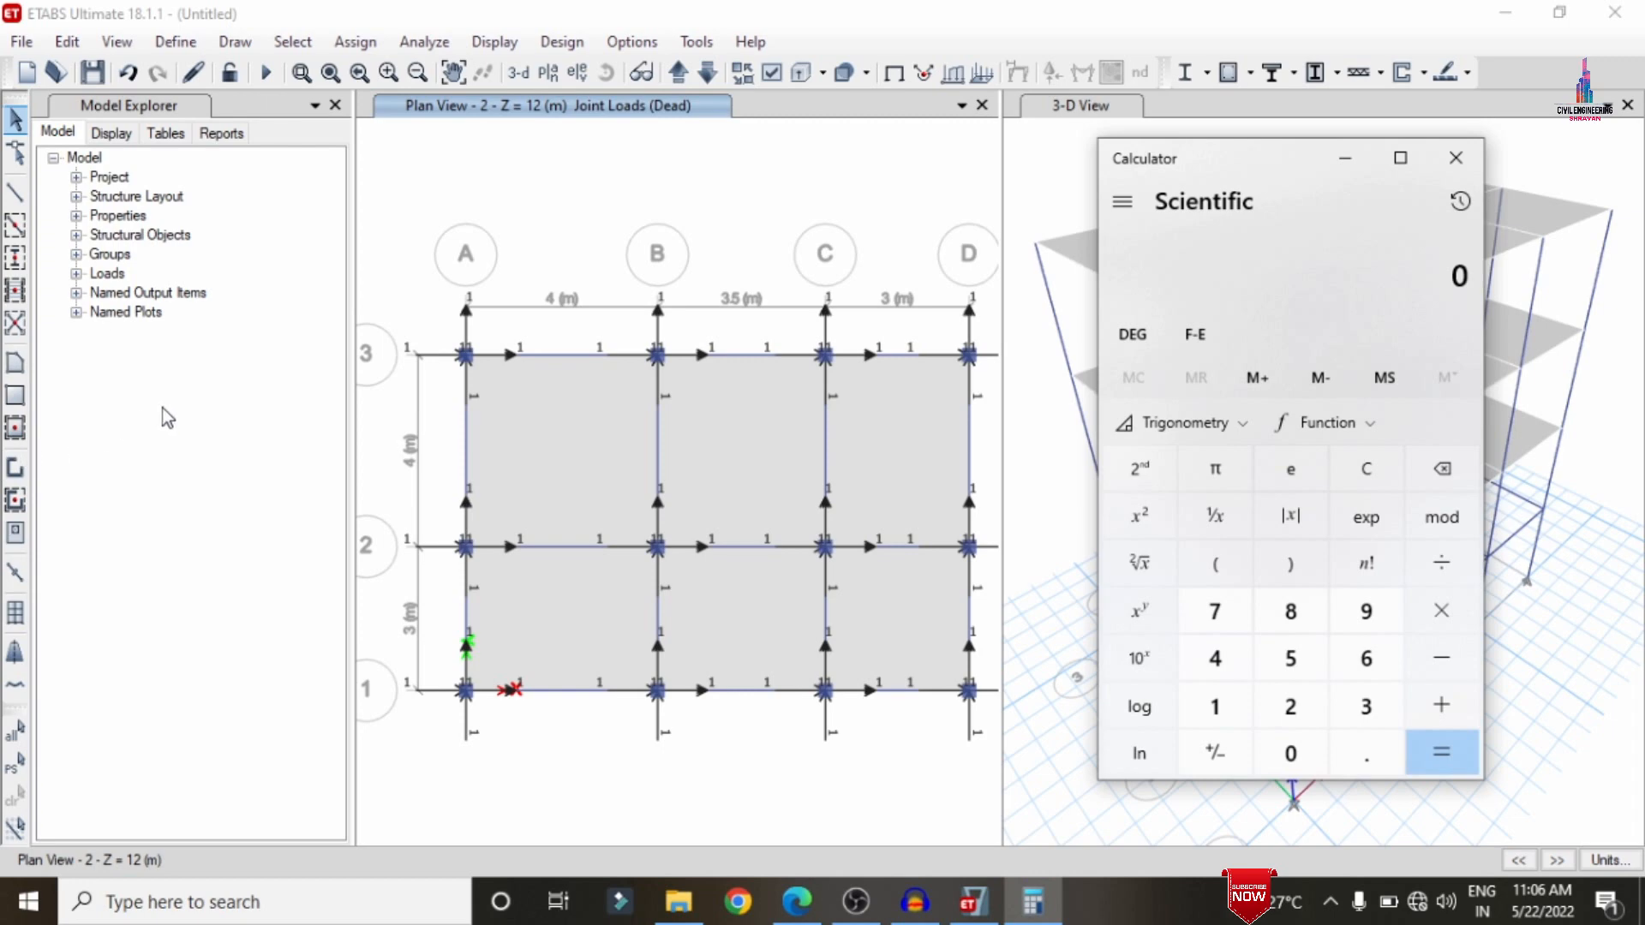
- Calculate the line load for the perimeter beams as 0.23 × 20 × 3
text(0.23*)
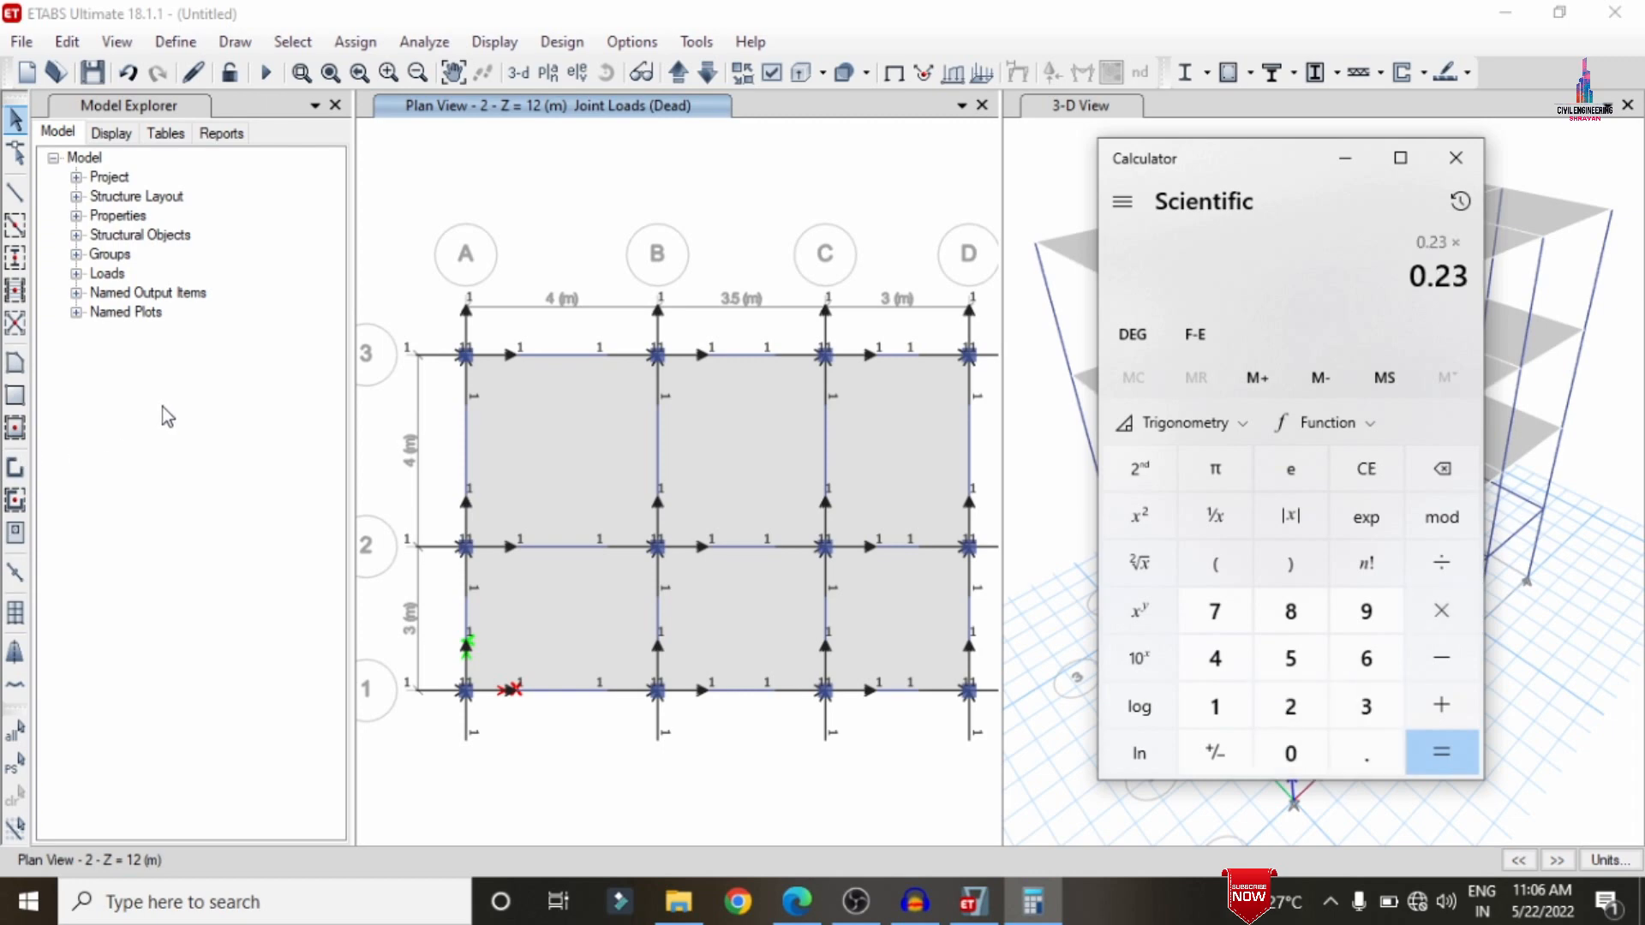
text(20)
text(*3)
key(Return)
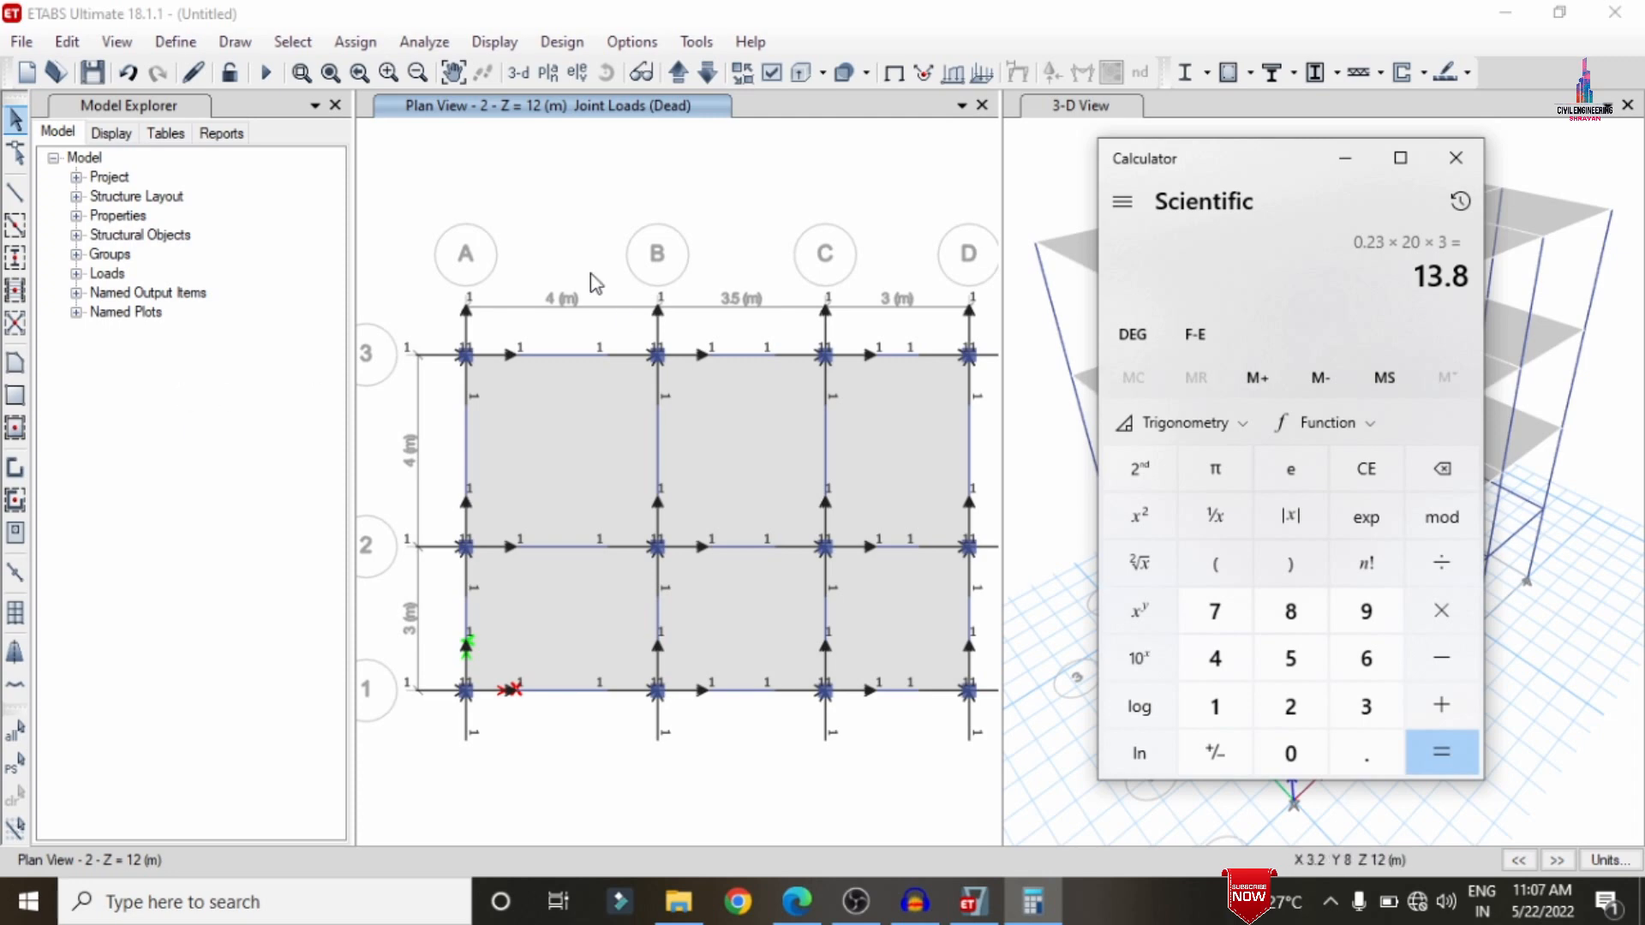
- Clear the calculation and compute a second line load as 0.125 × 1.2 × 20
click(1348, 480)
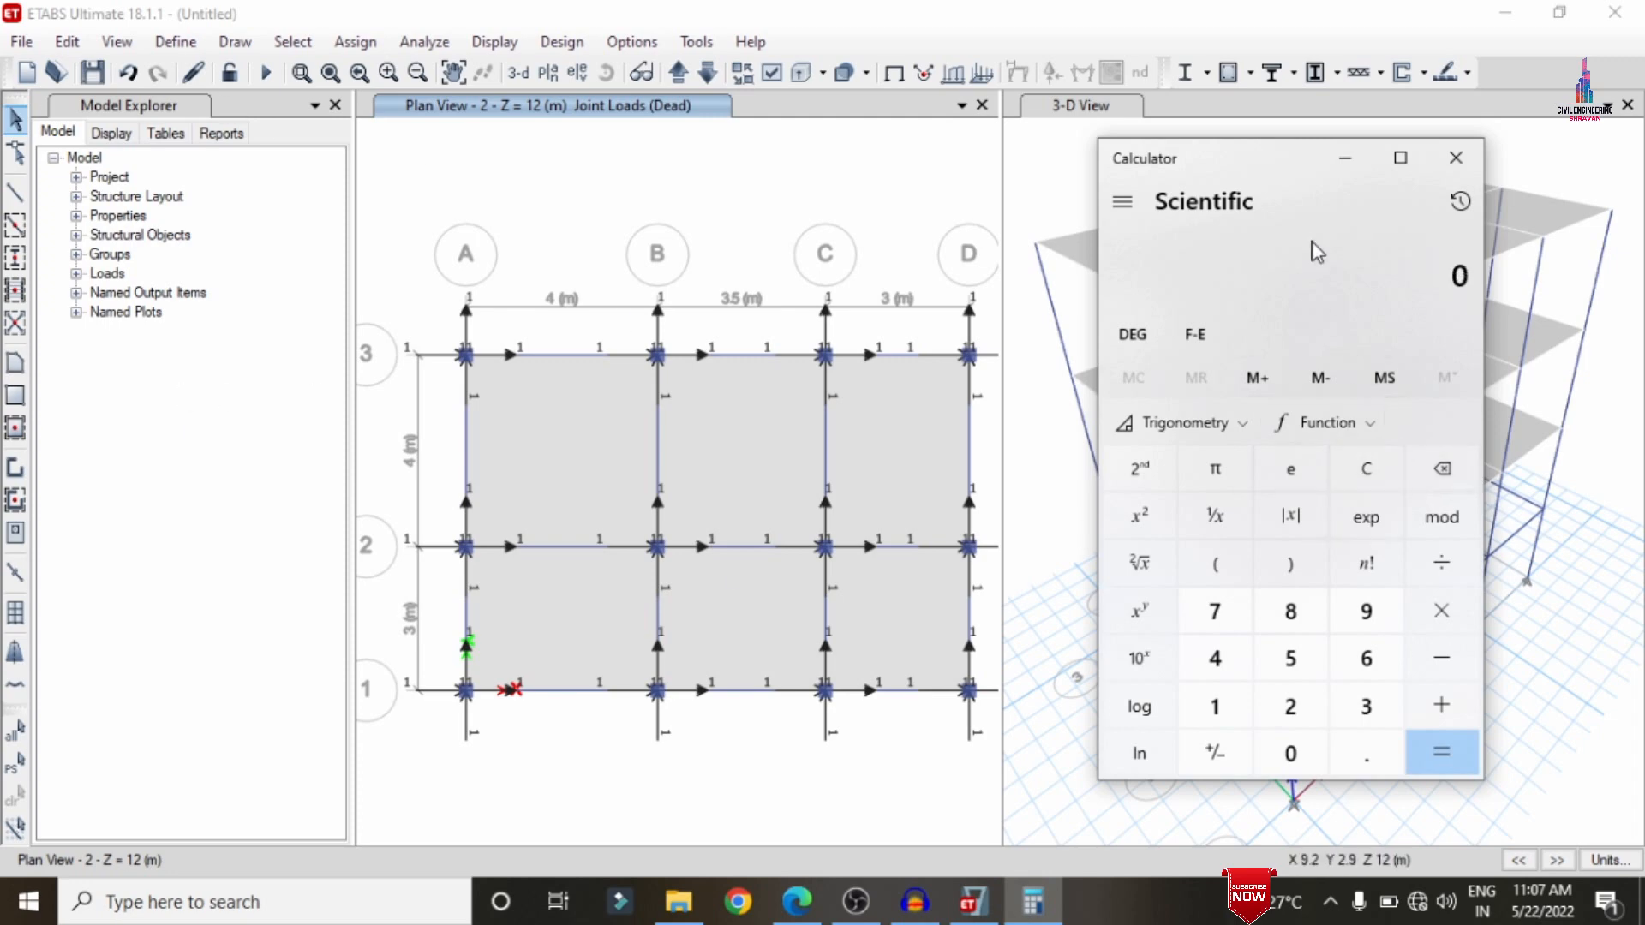
text(.125)
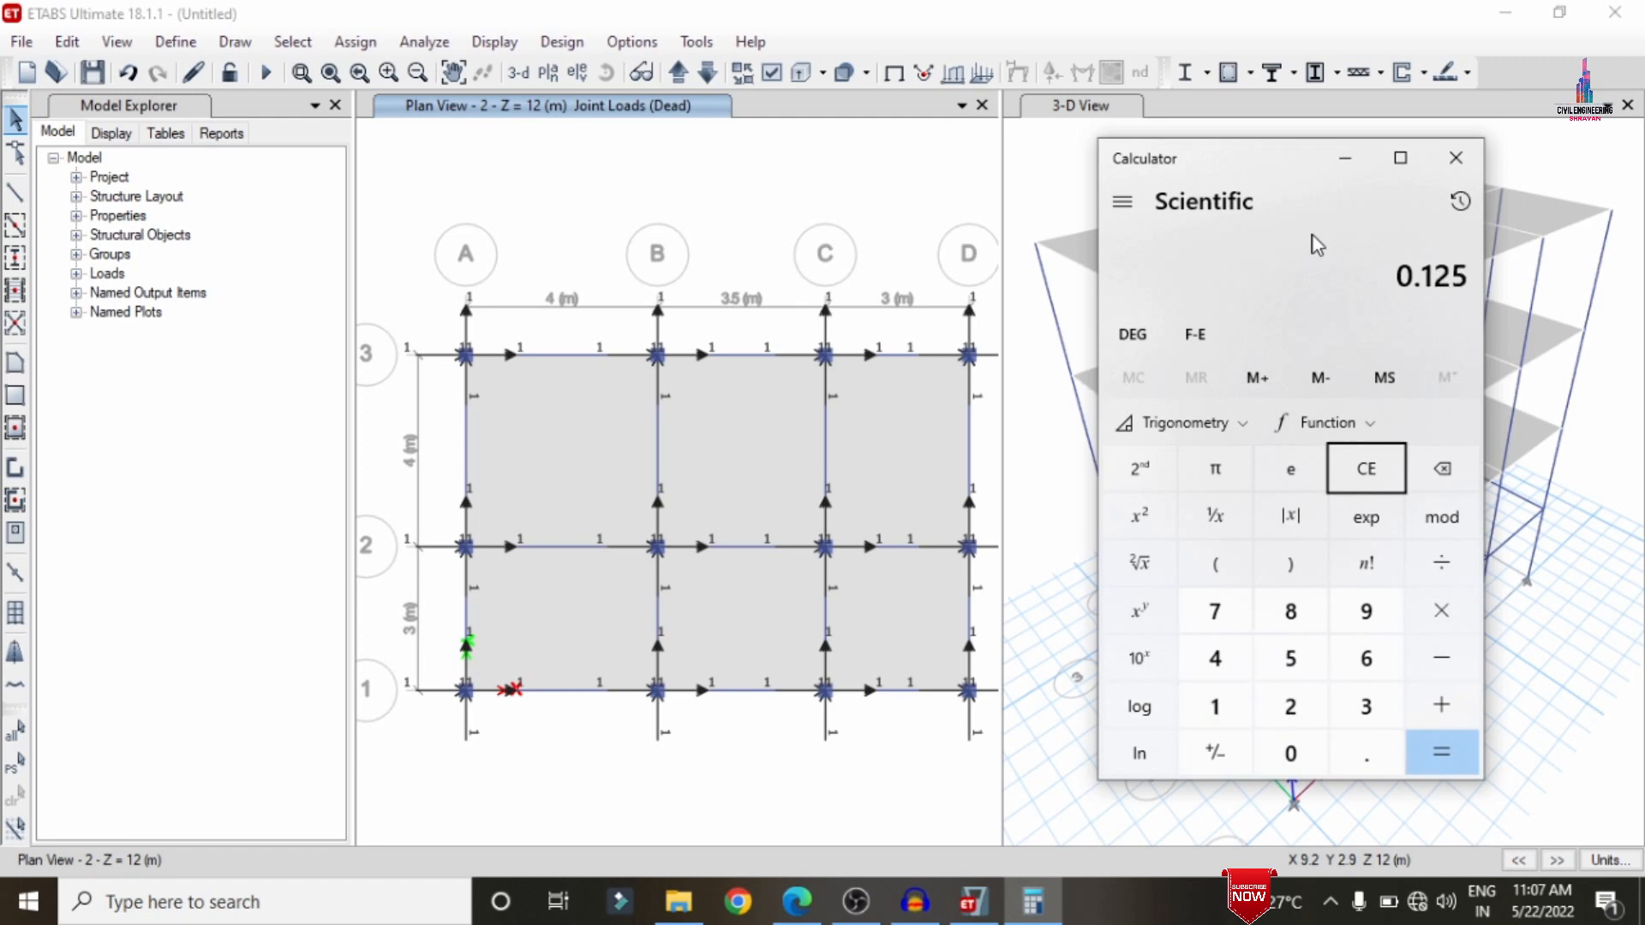
key(asterisk)
text(1.2)
key(asterisk)
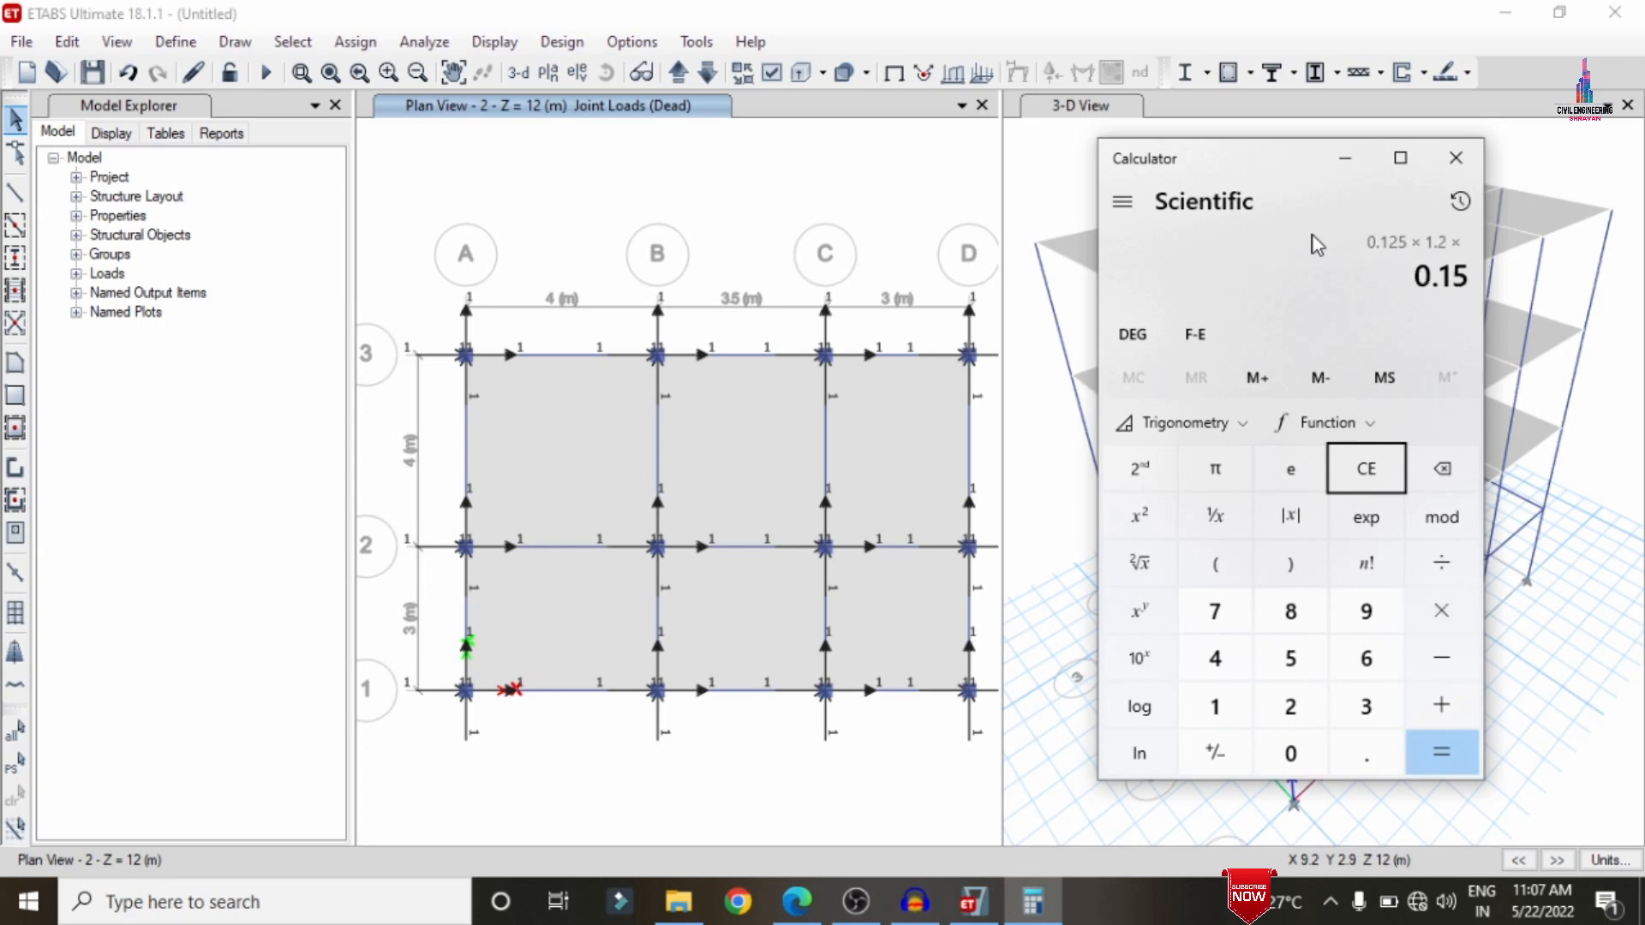
text(20)
key(Return)
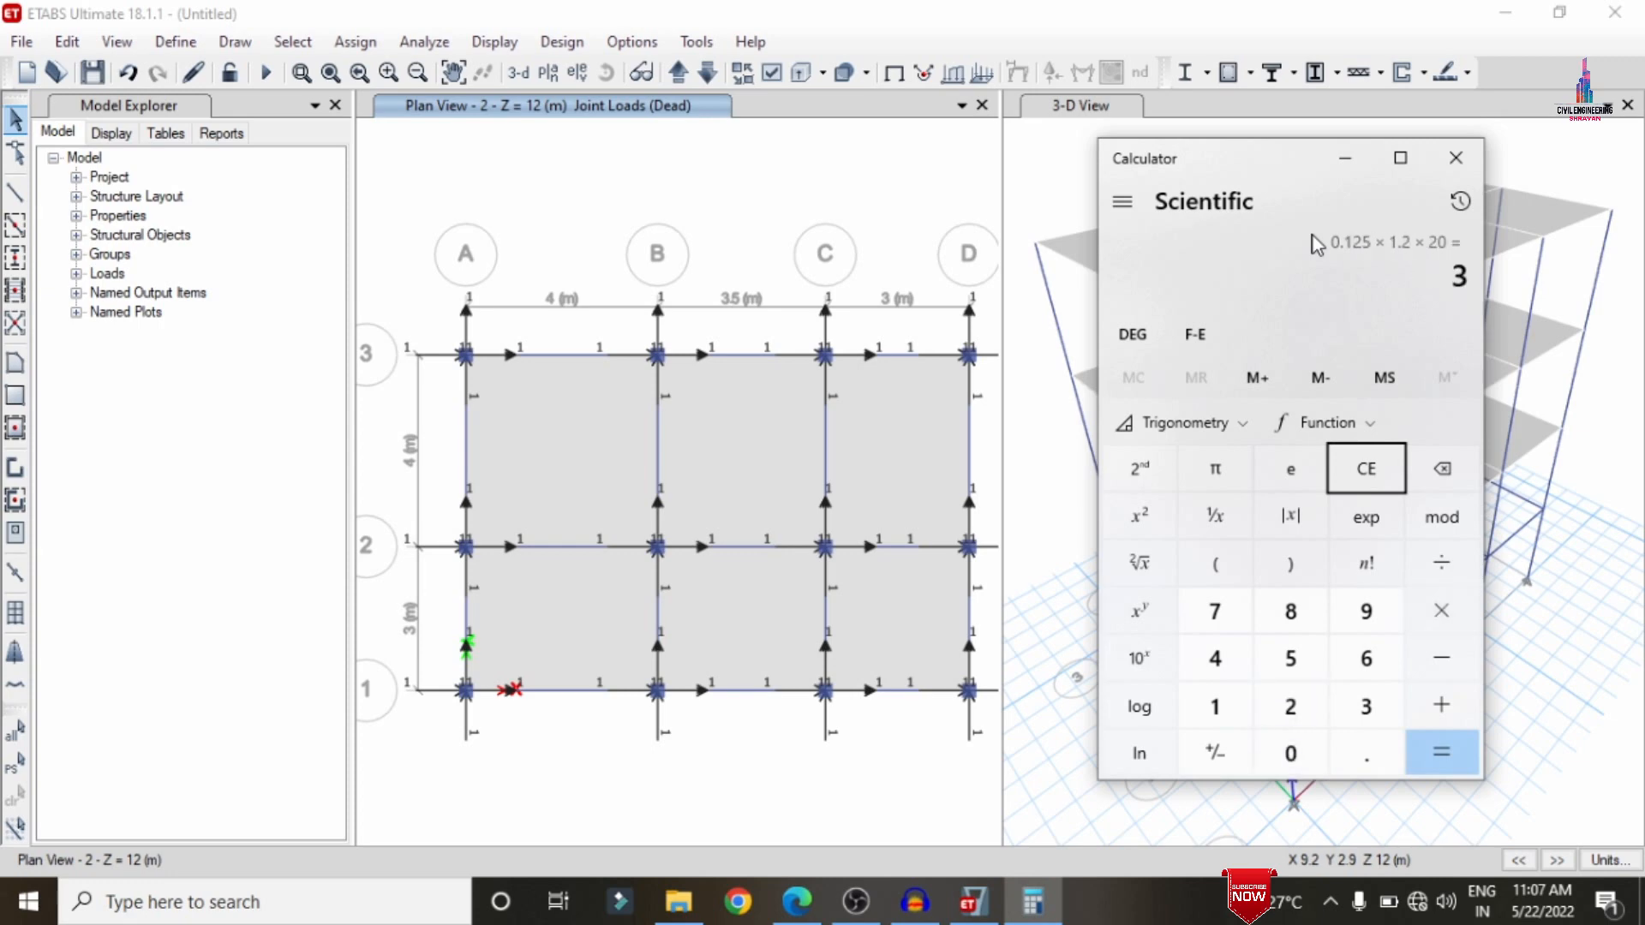
- Compute a third line load as 0.125 × 3 × 20 and close Calculator
text(0.125)
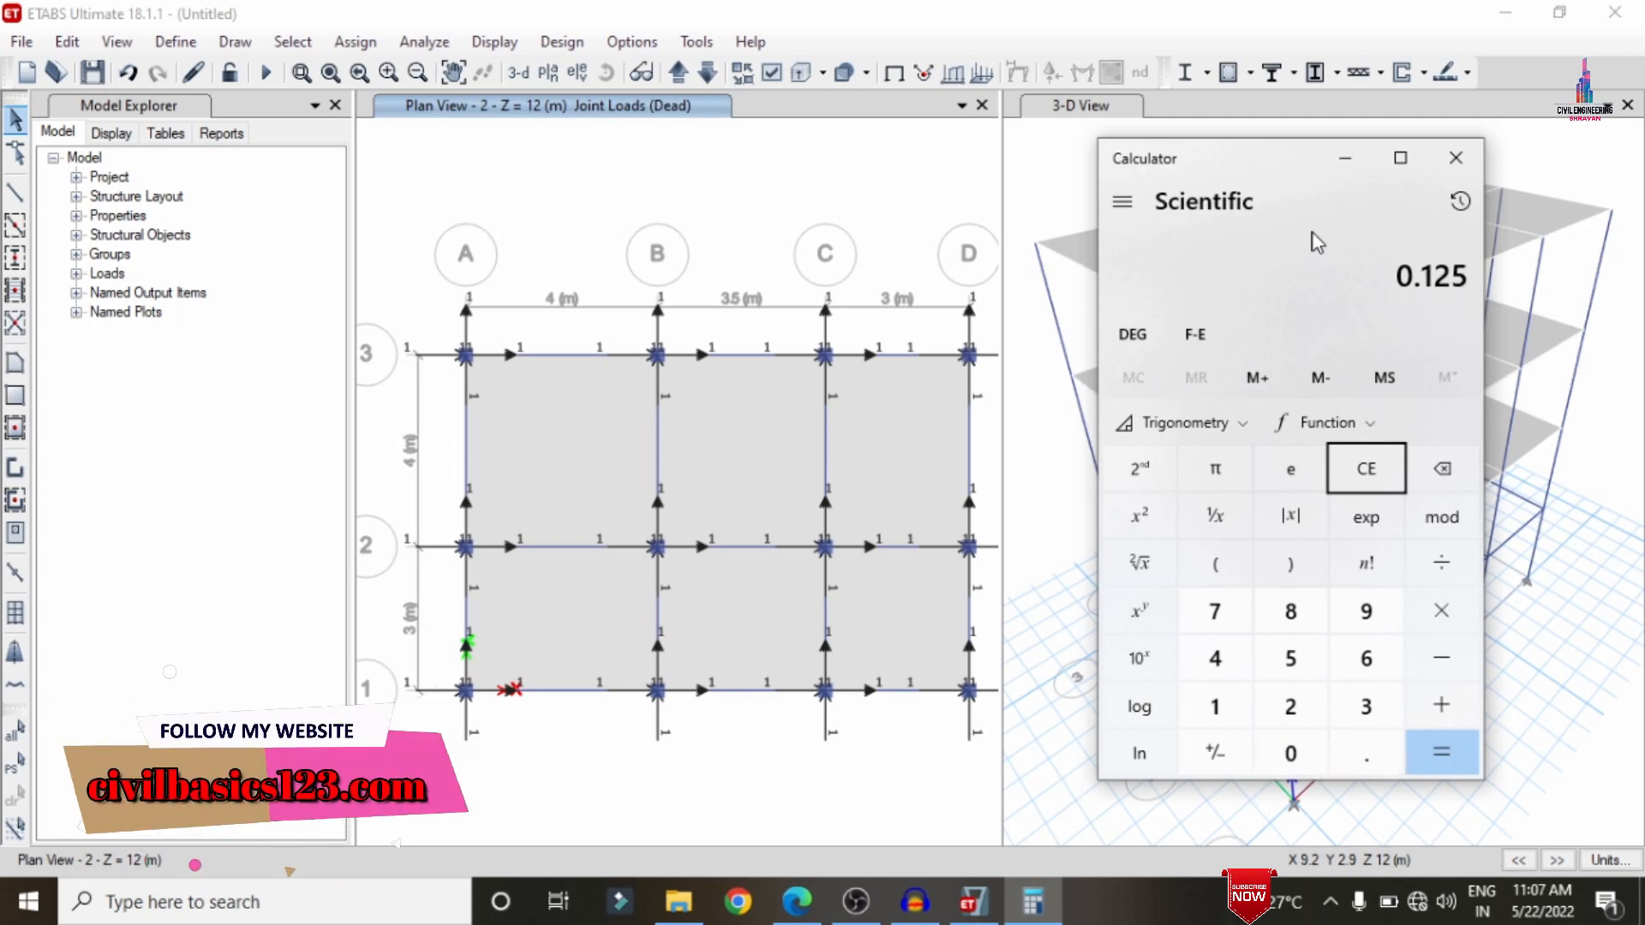
key(asterisk)
text(3)
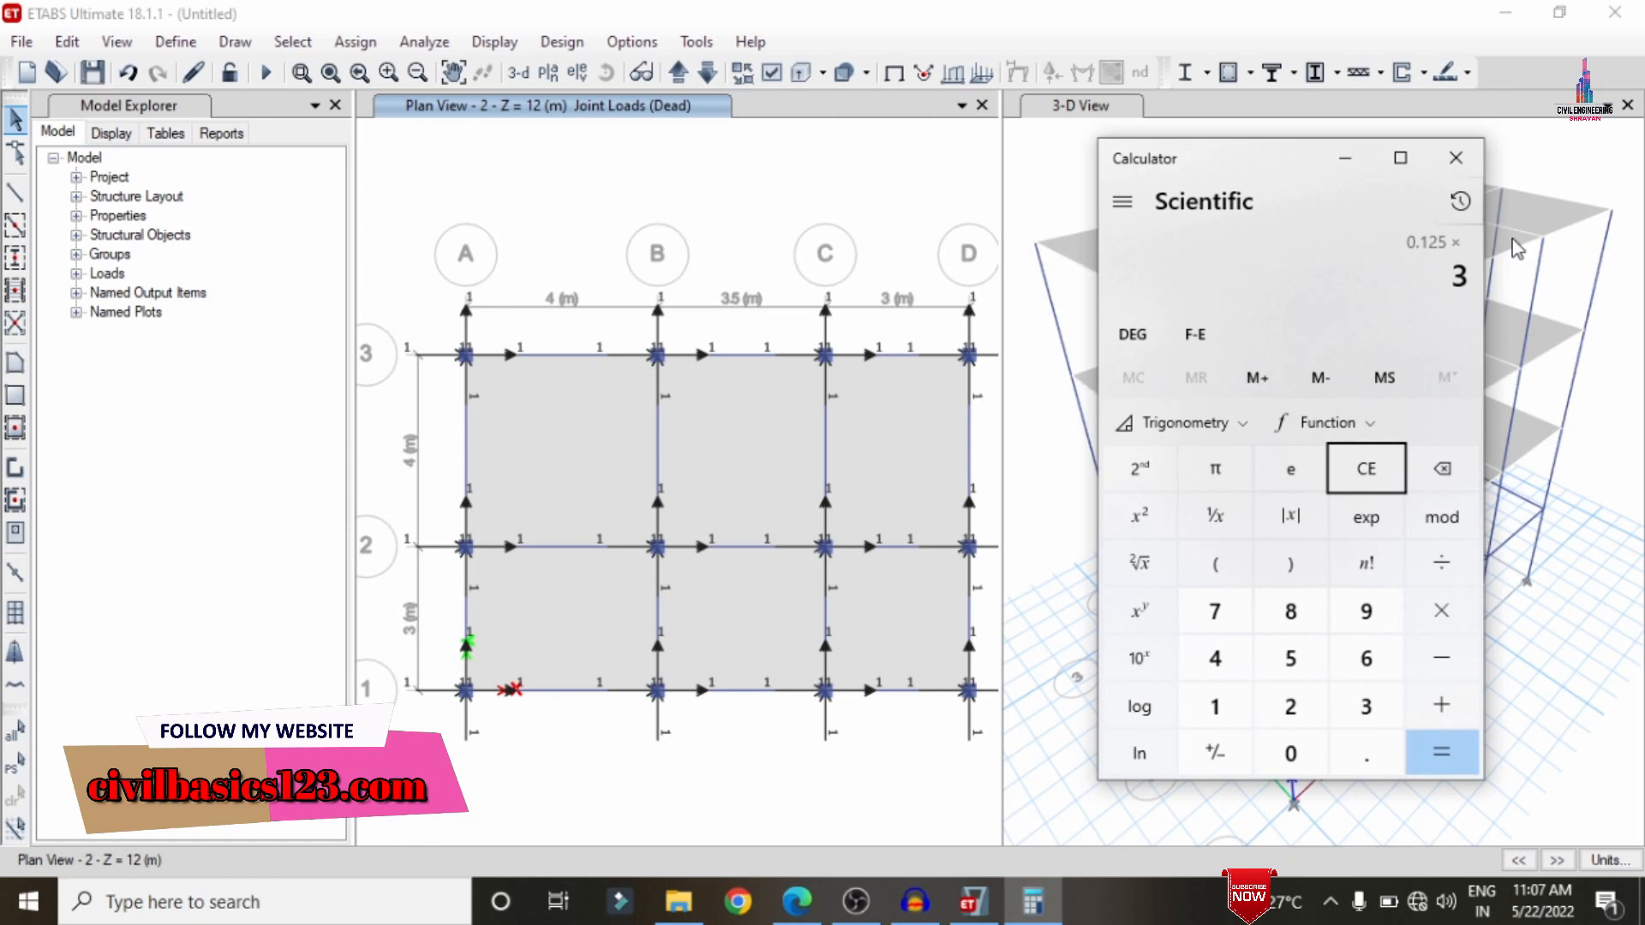
key(asterisk)
text(2)
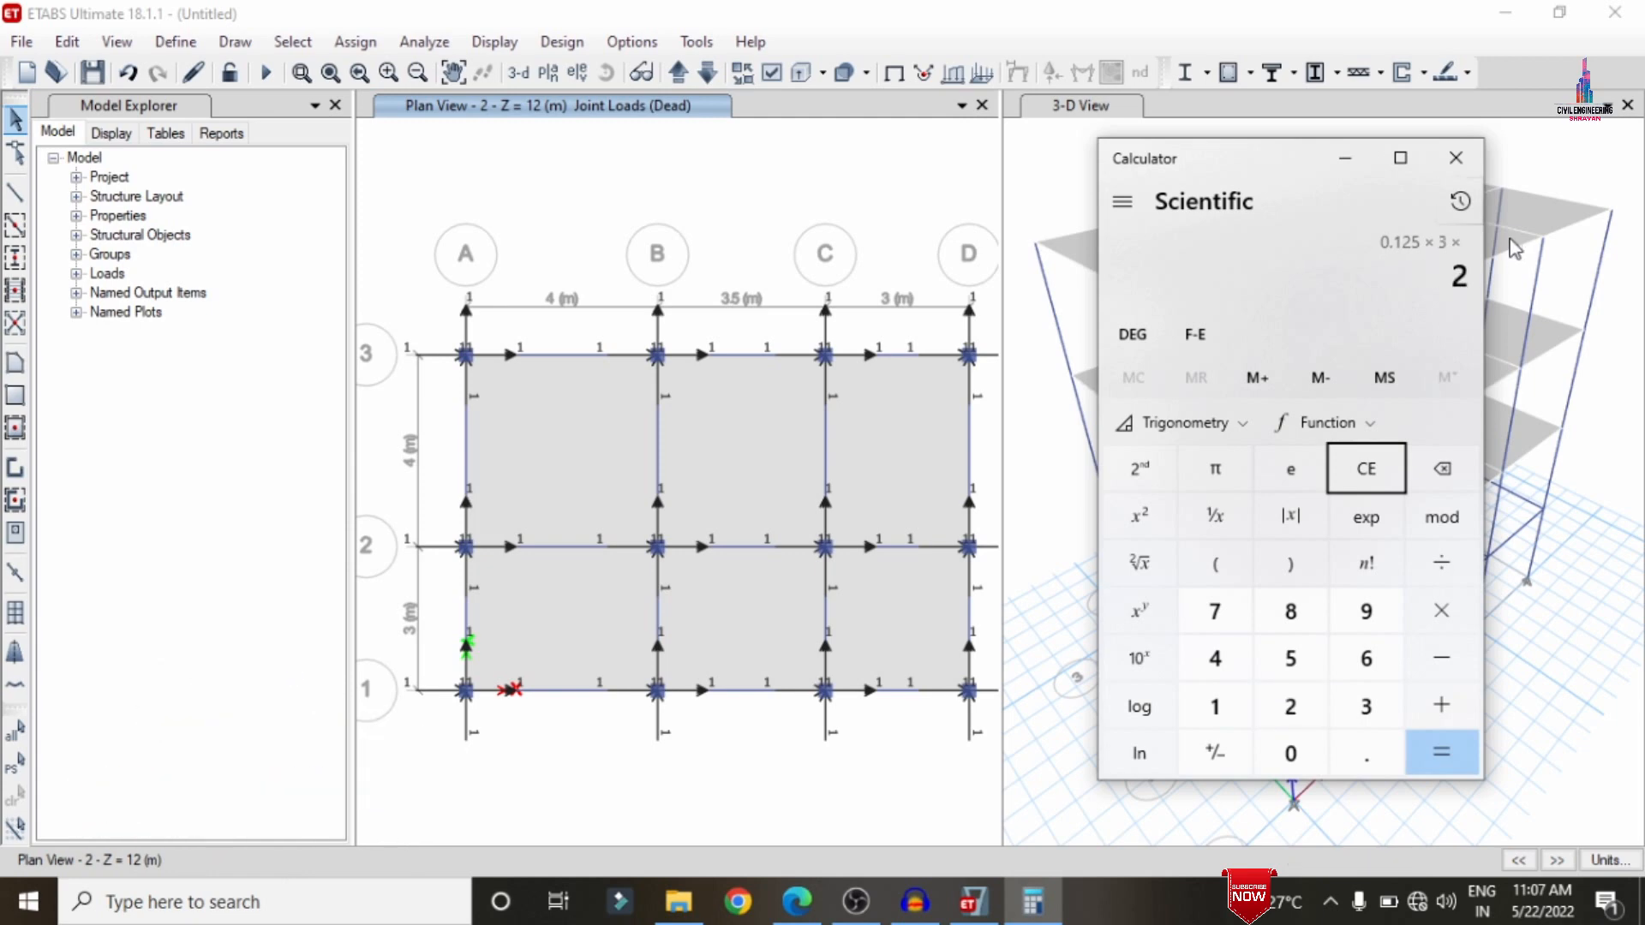
text(0)
key(Return)
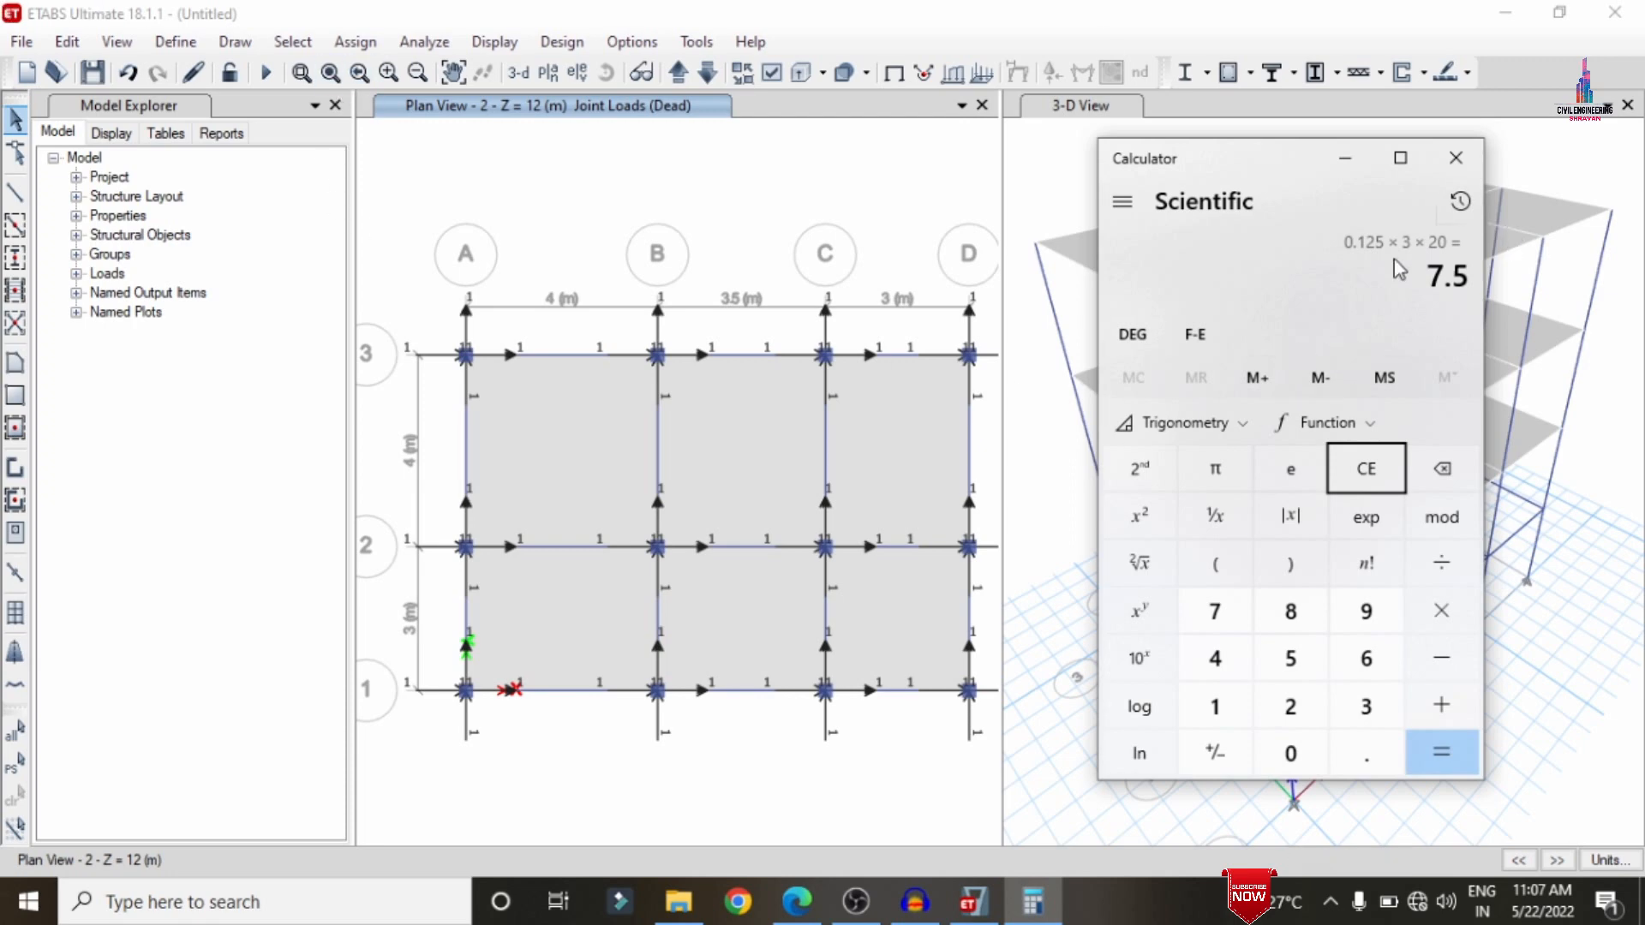
click(1455, 157)
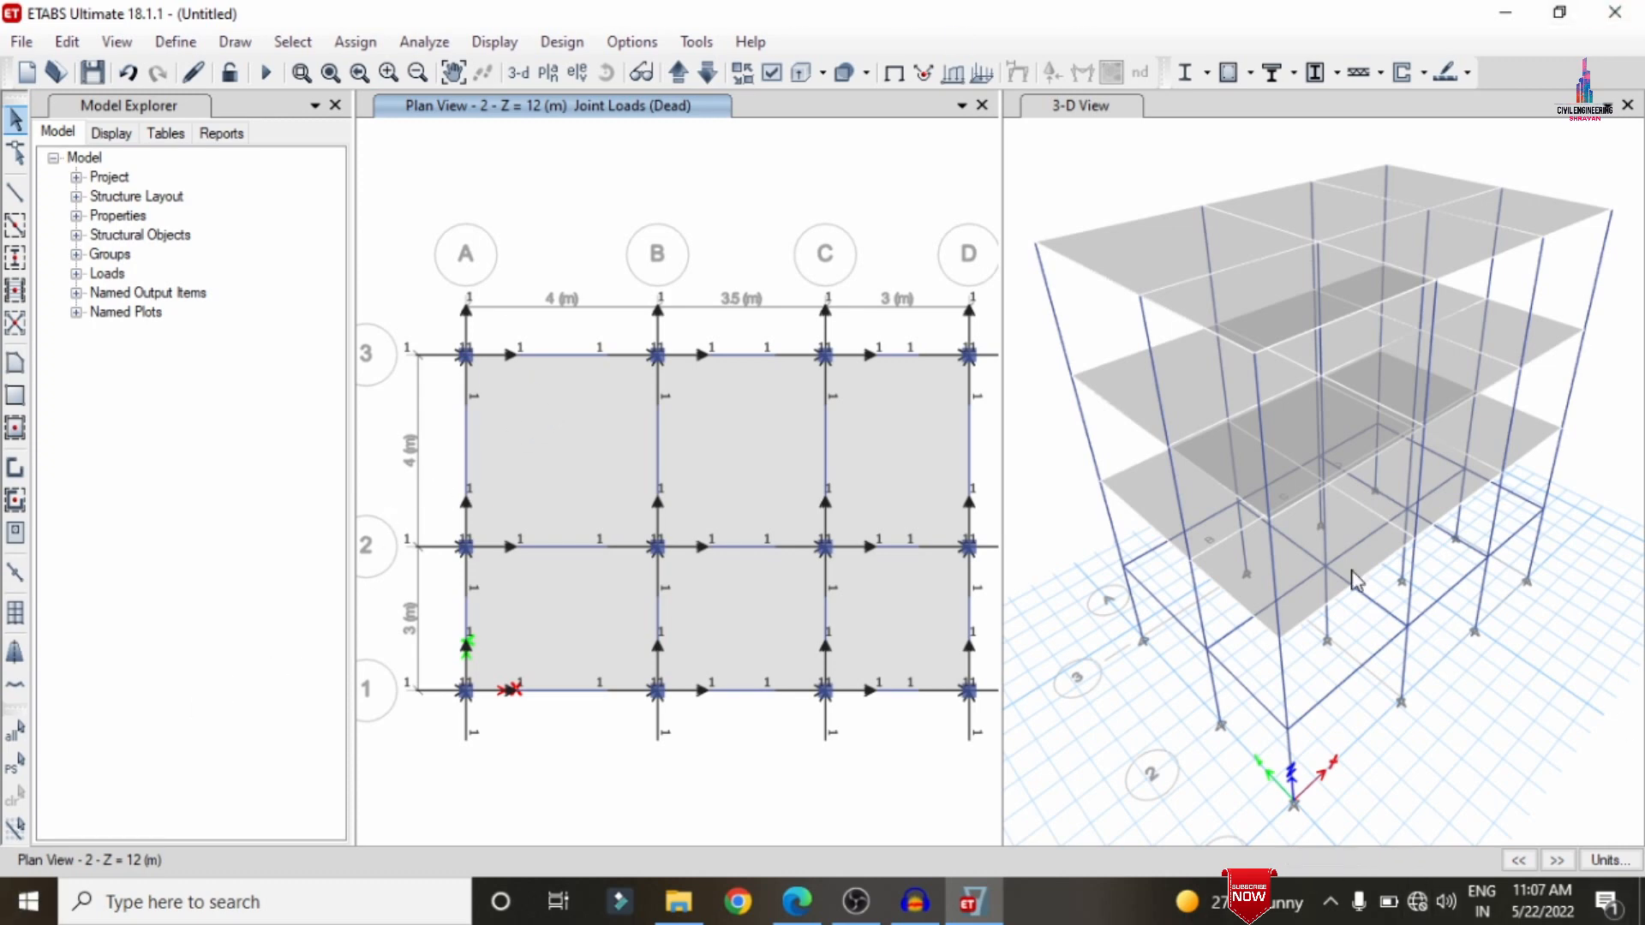
- Show the plan view of story 2 and set the story option to All Stories
click(547, 73)
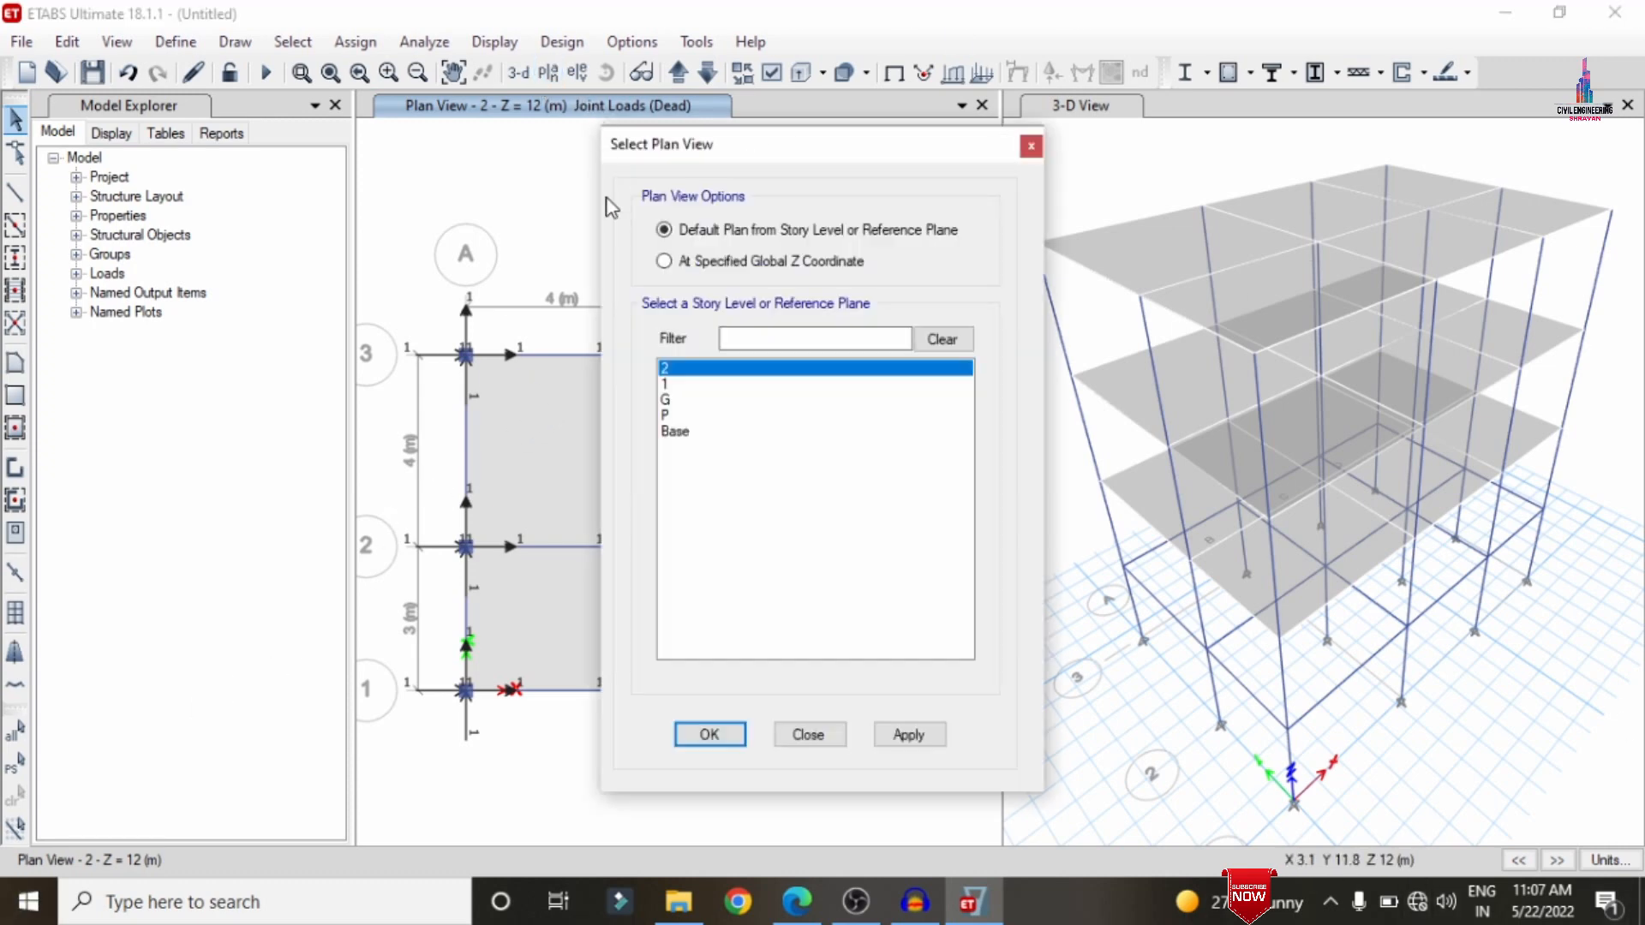
click(911, 742)
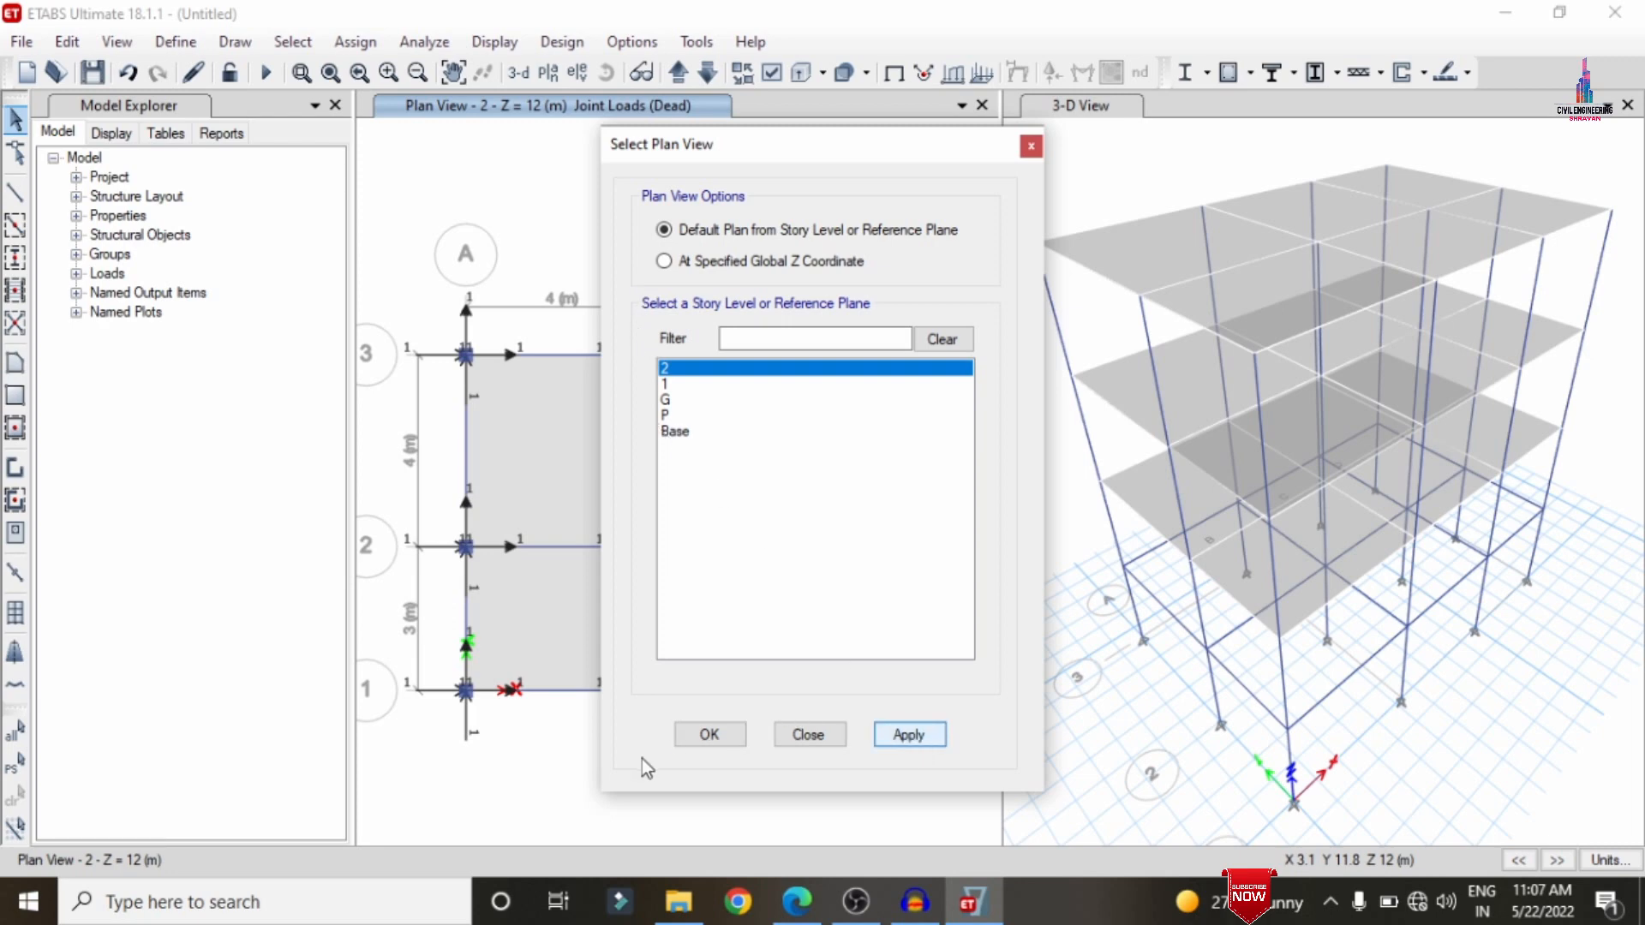
click(697, 738)
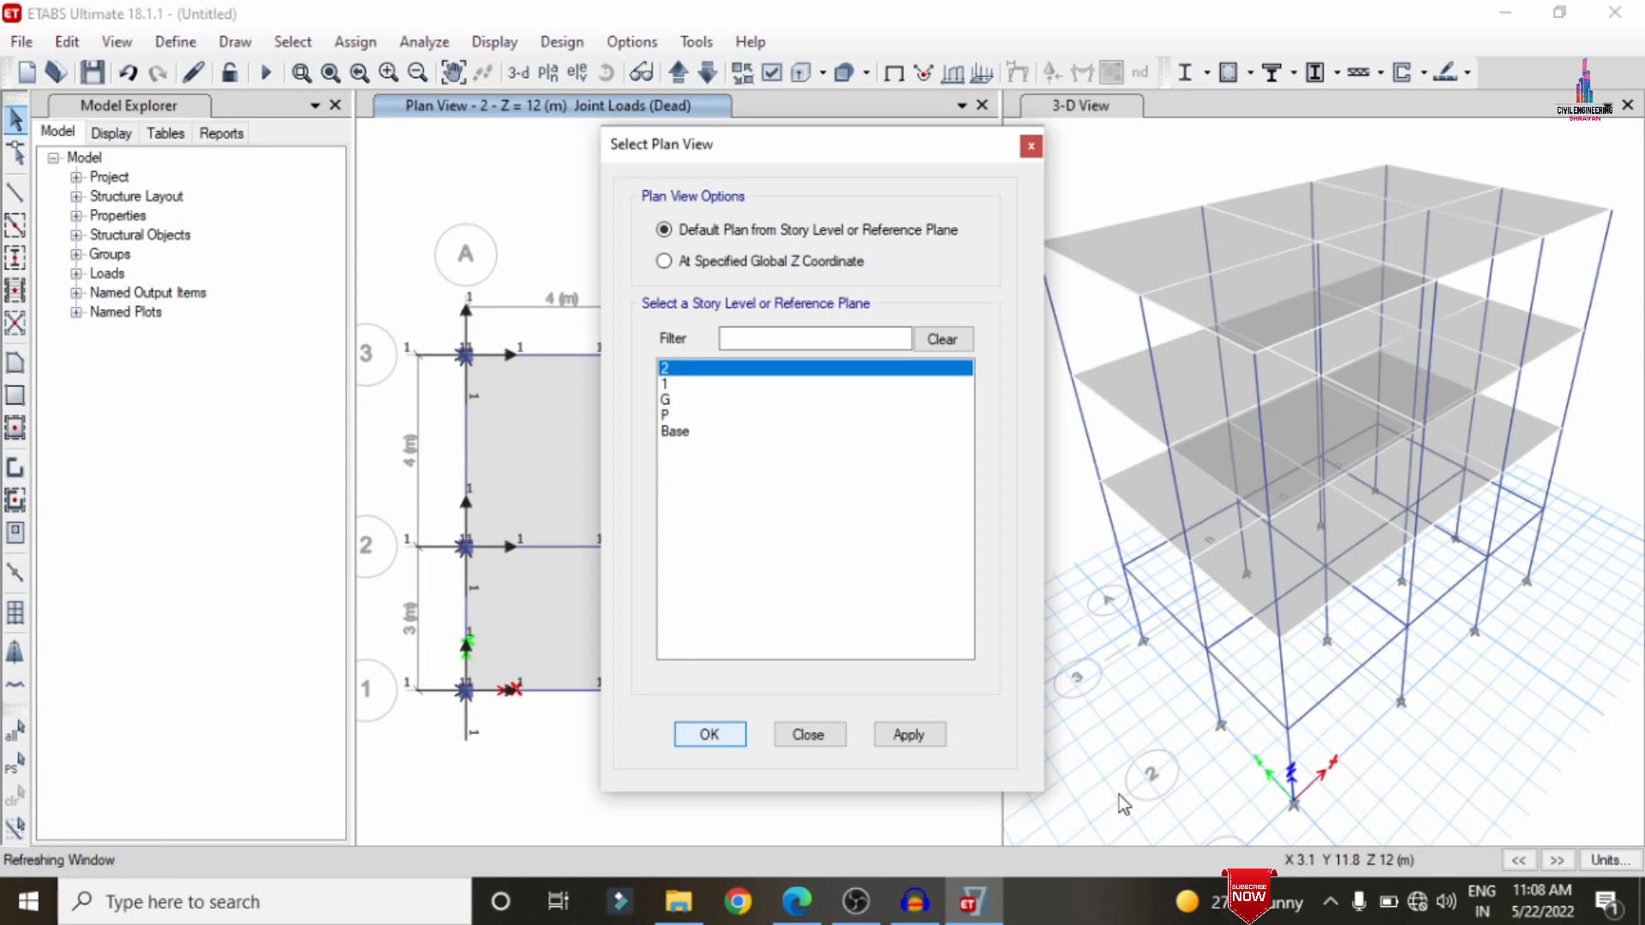
click(1122, 161)
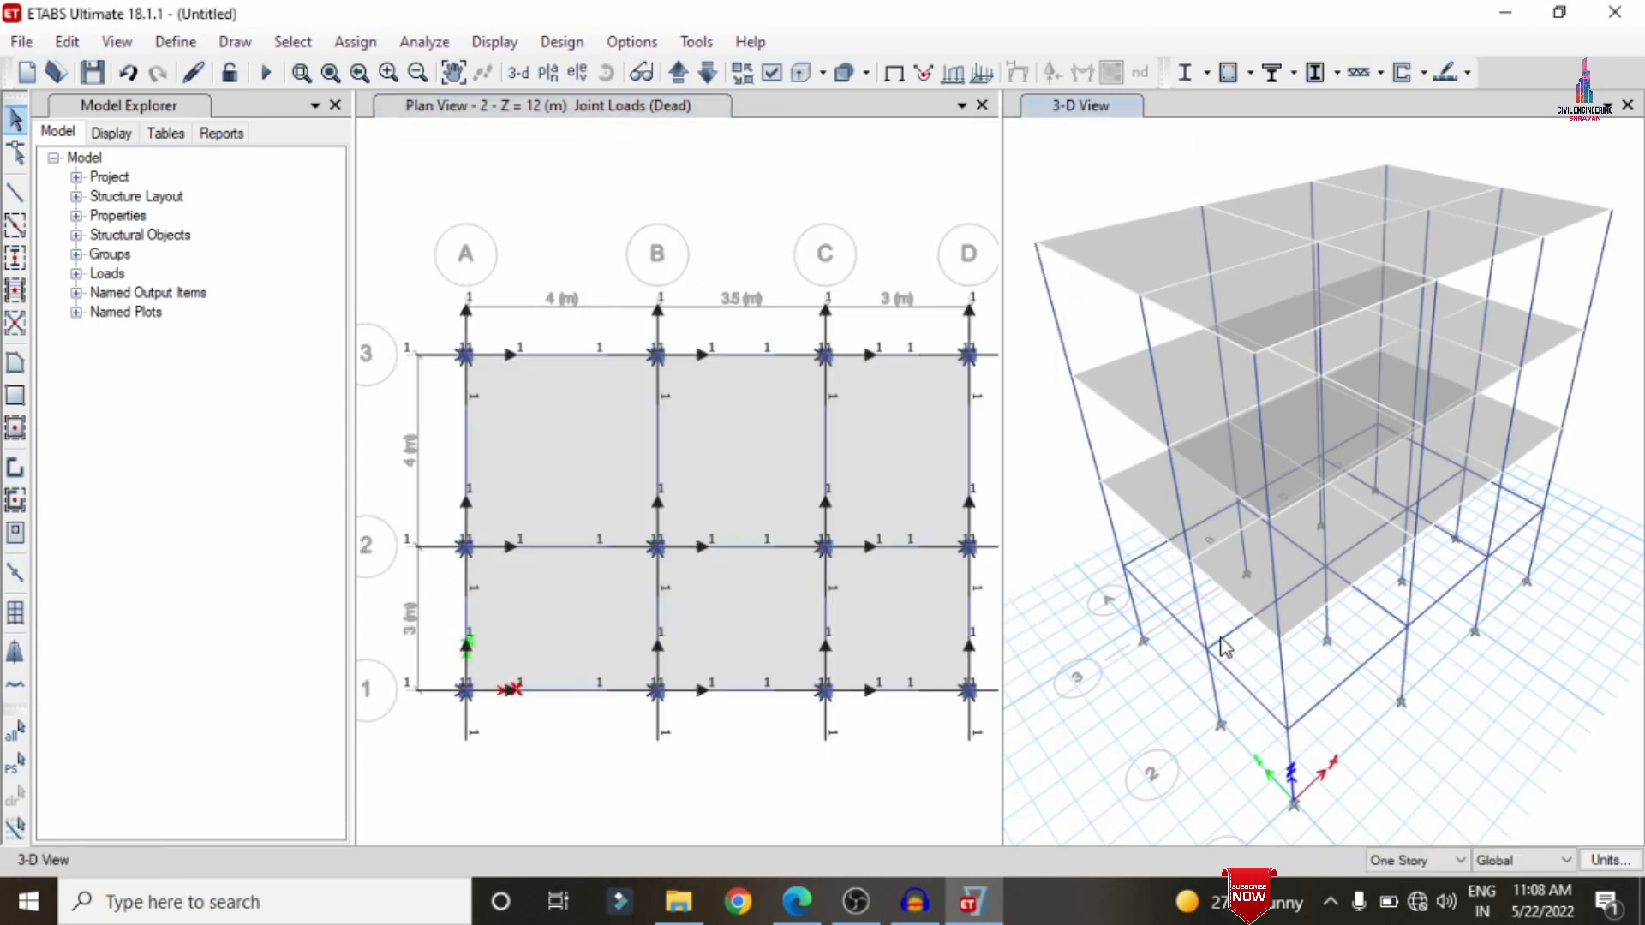
click(1418, 860)
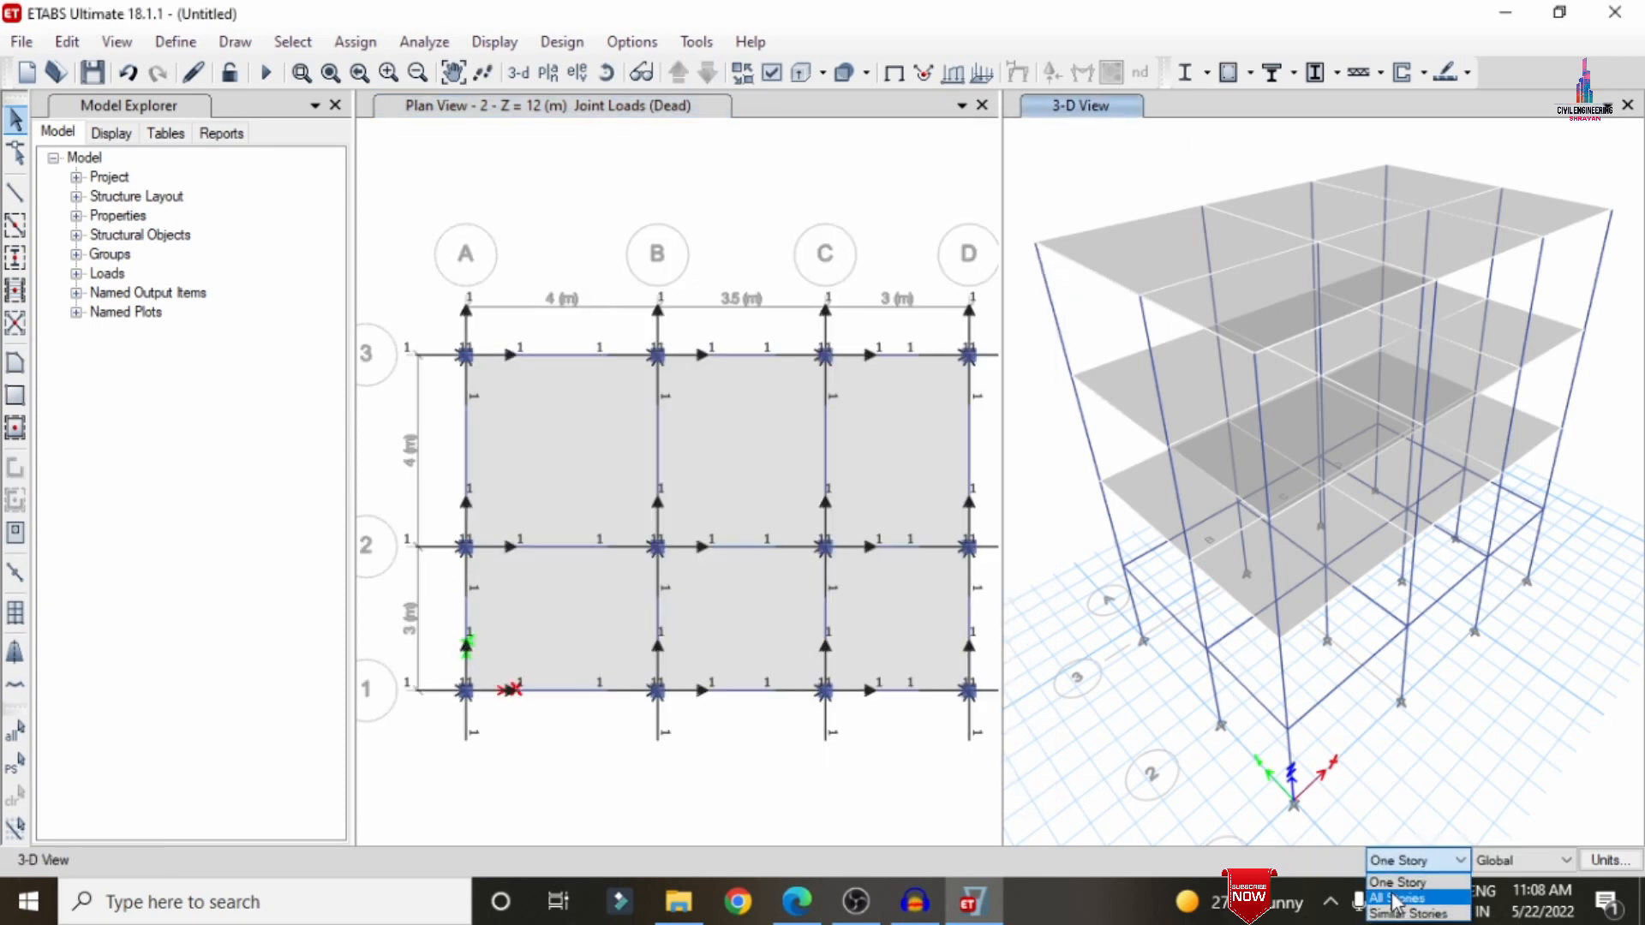
click(1405, 893)
- Select all perimeter beams in plan along grid lines 3, A, 1 and D, across all stories
click(907, 355)
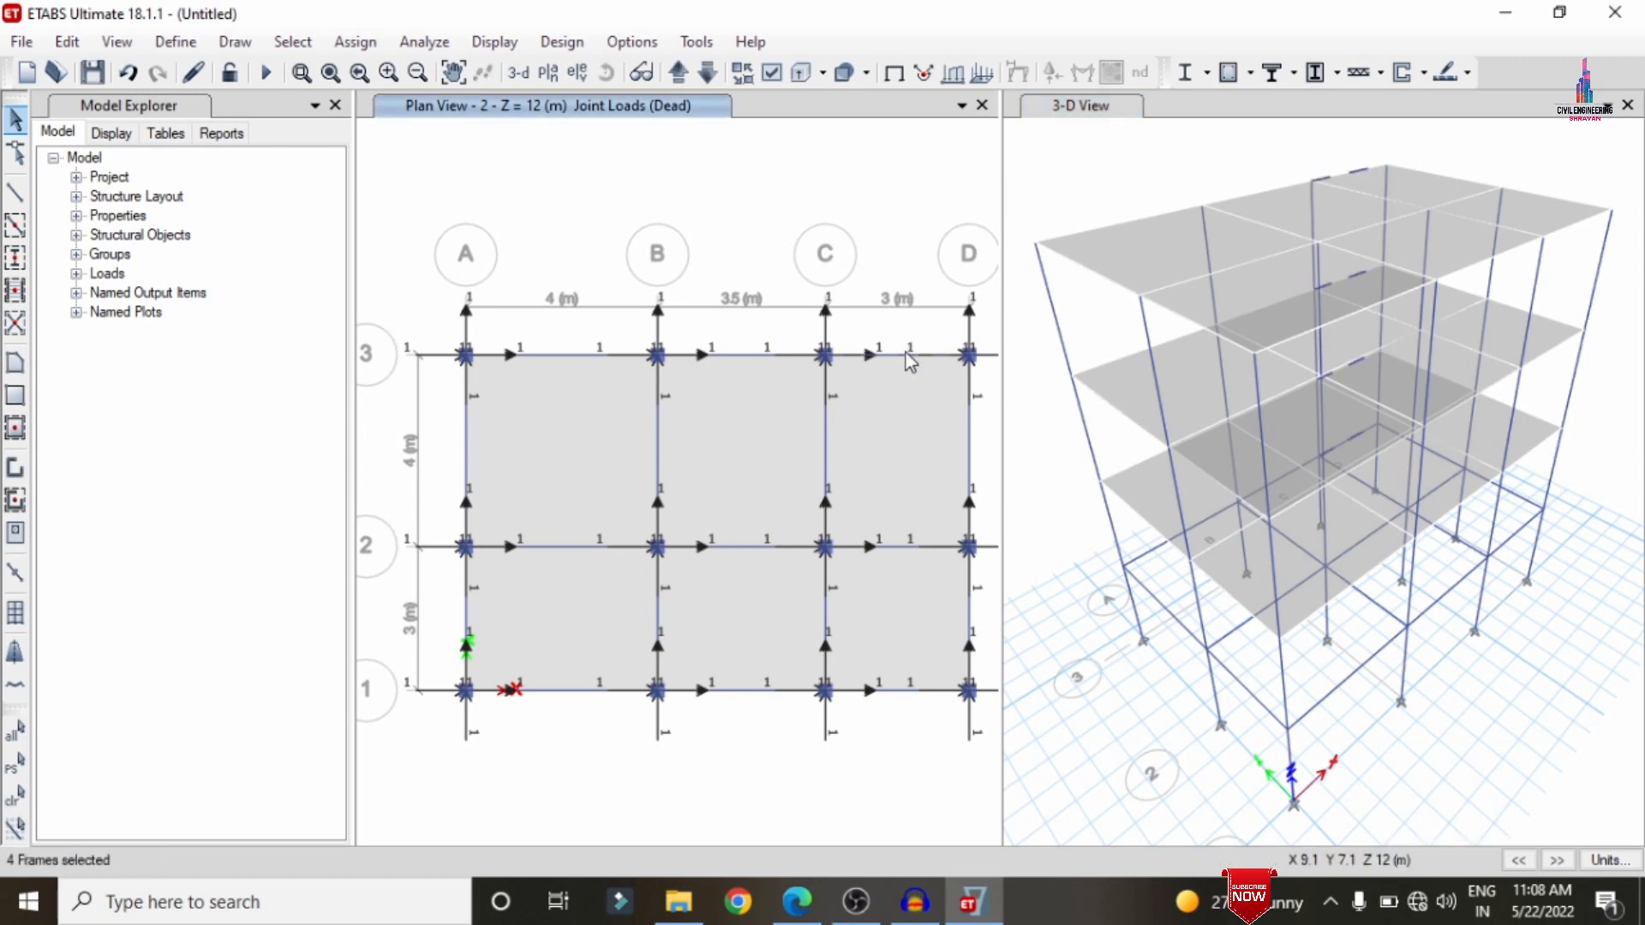
click(755, 356)
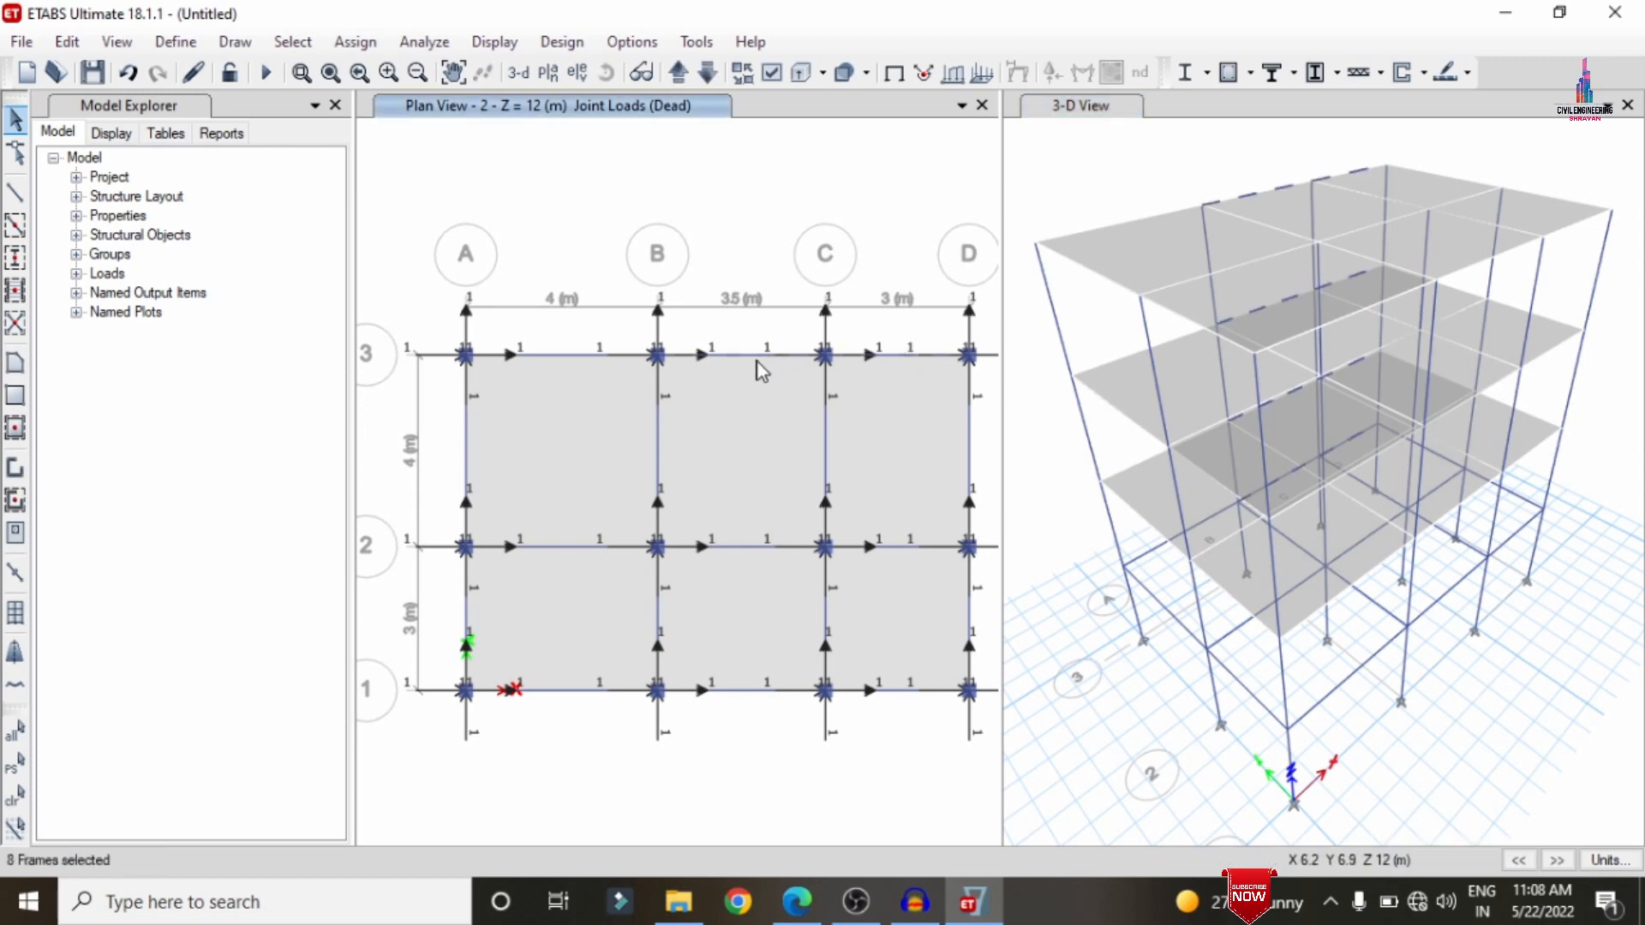
click(582, 354)
click(466, 428)
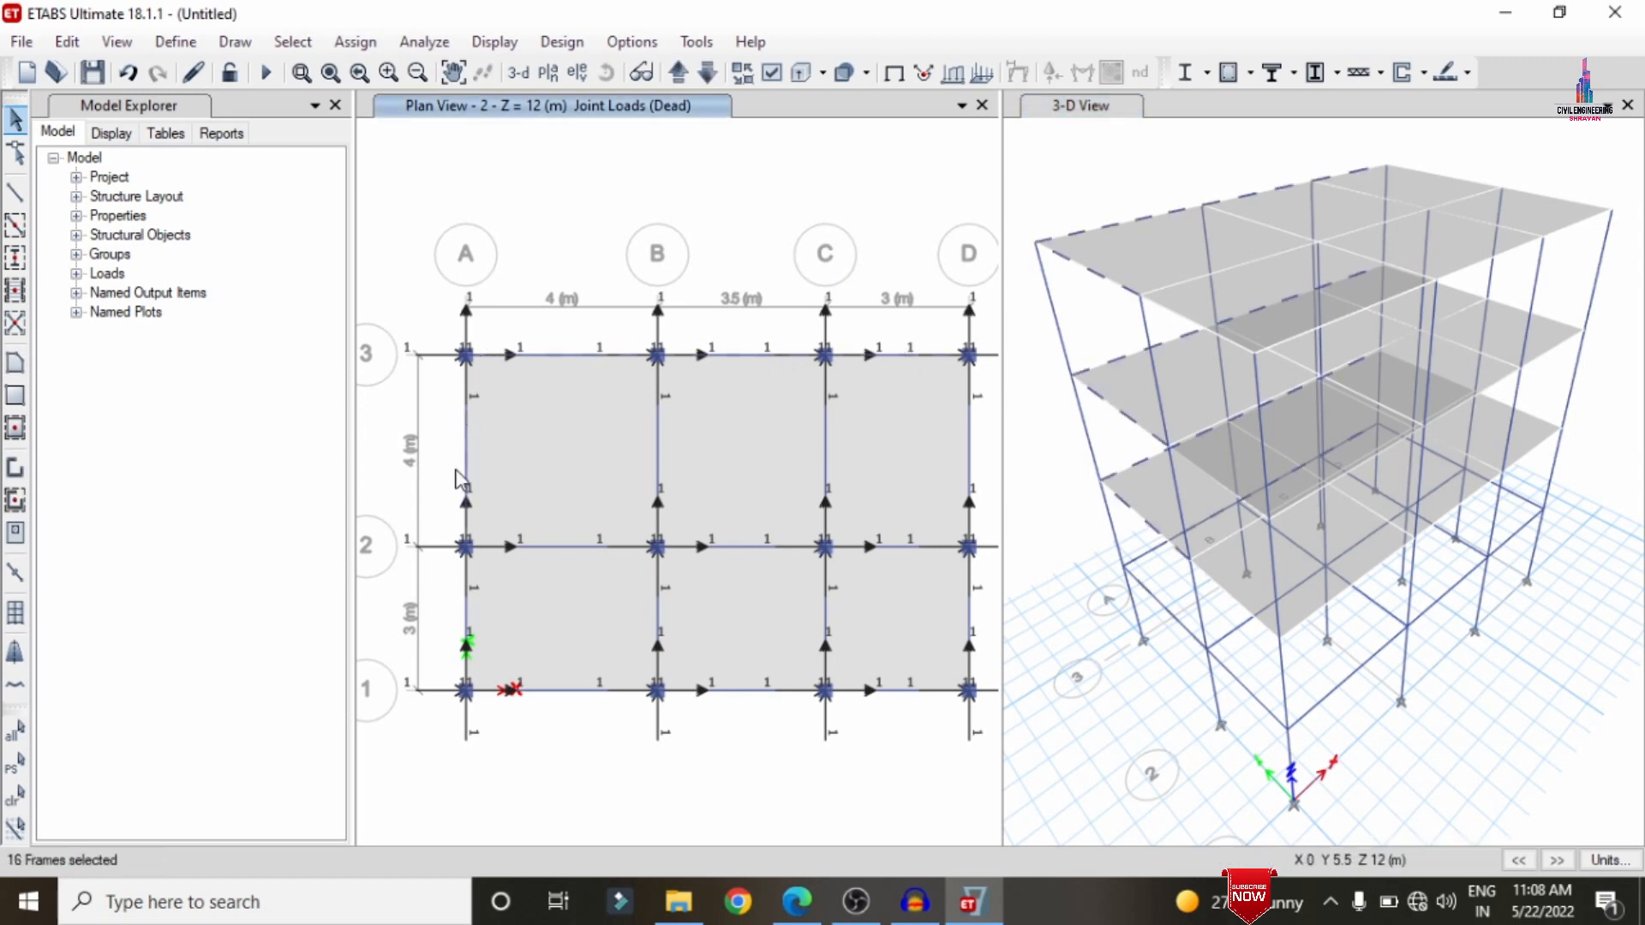
click(466, 619)
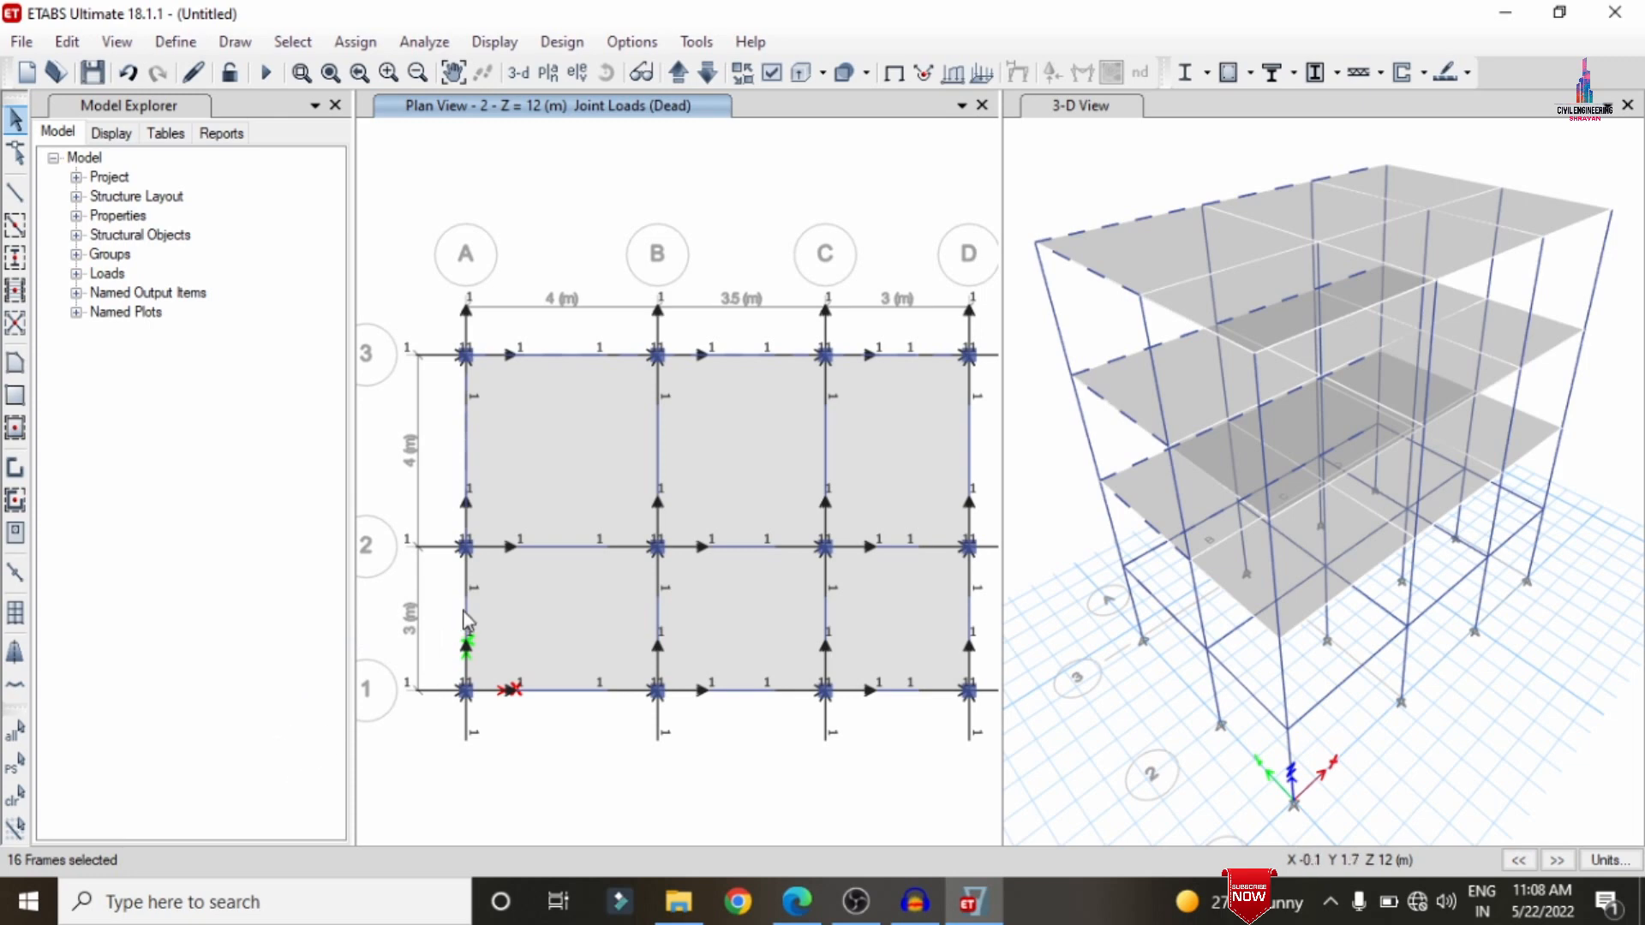
click(548, 691)
click(739, 692)
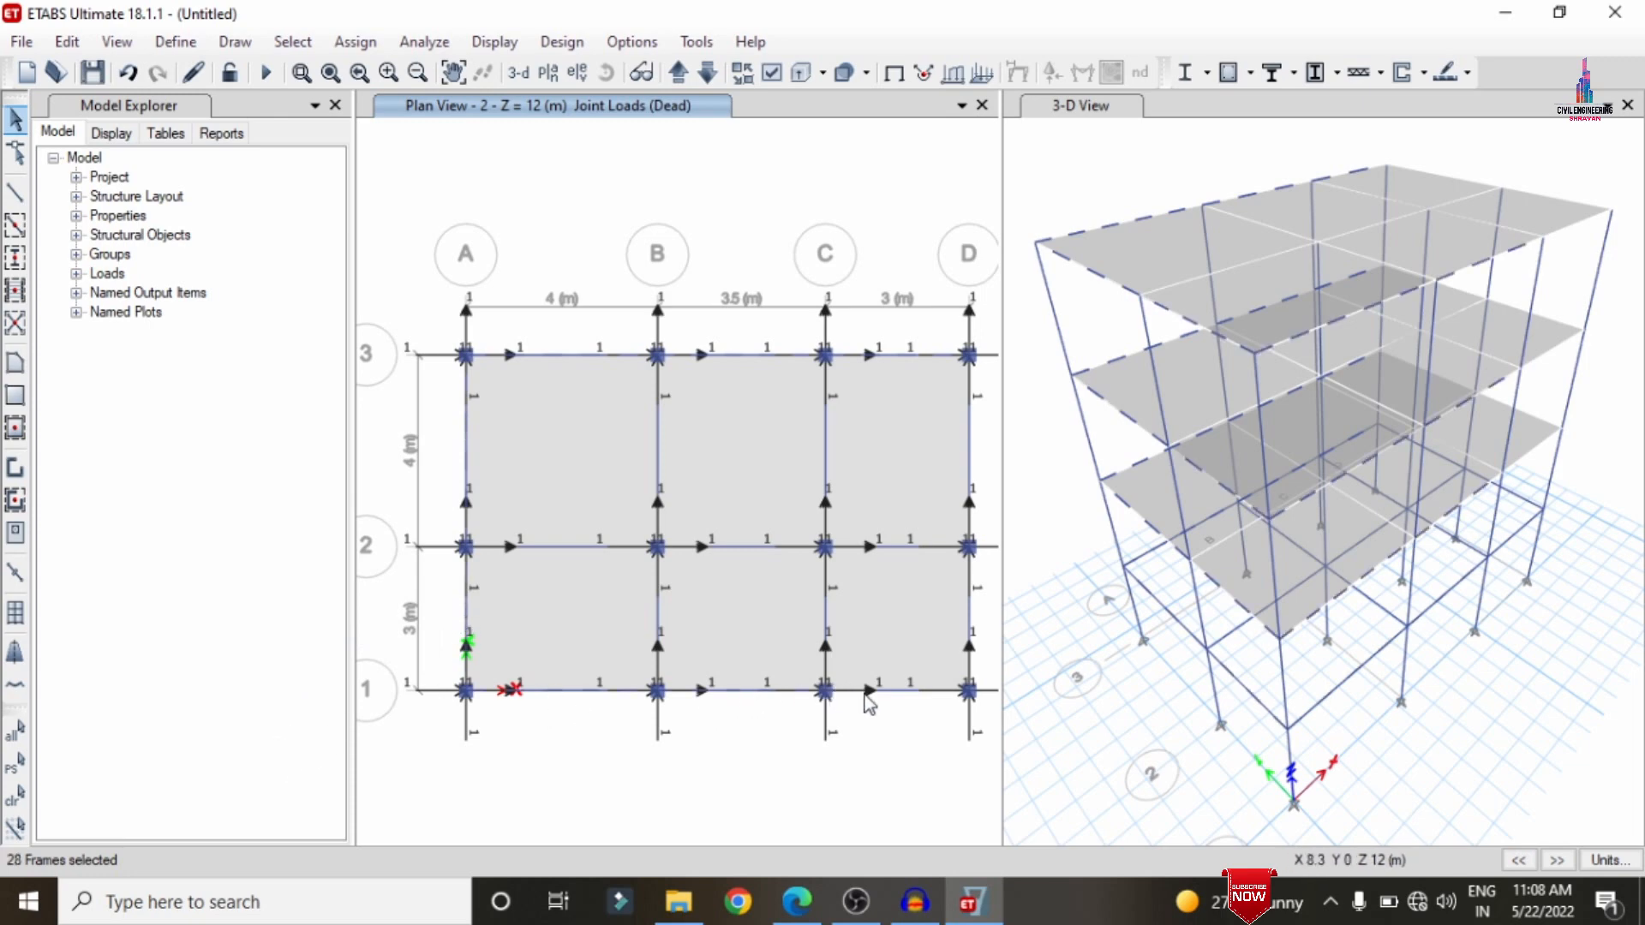
click(910, 692)
click(972, 593)
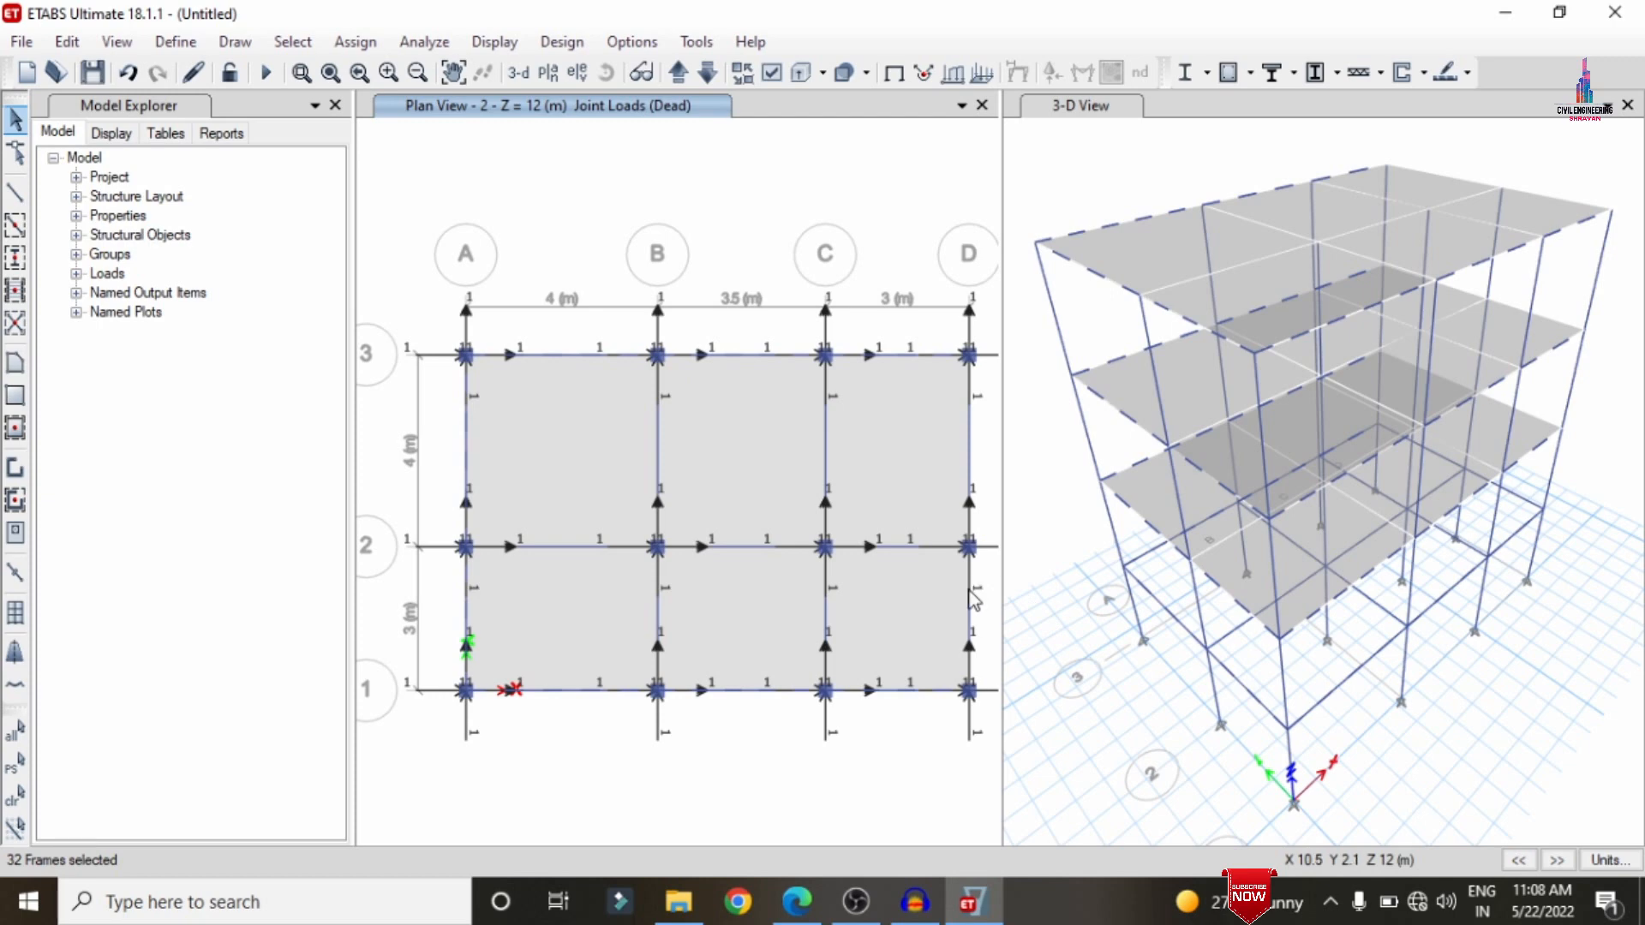
click(970, 435)
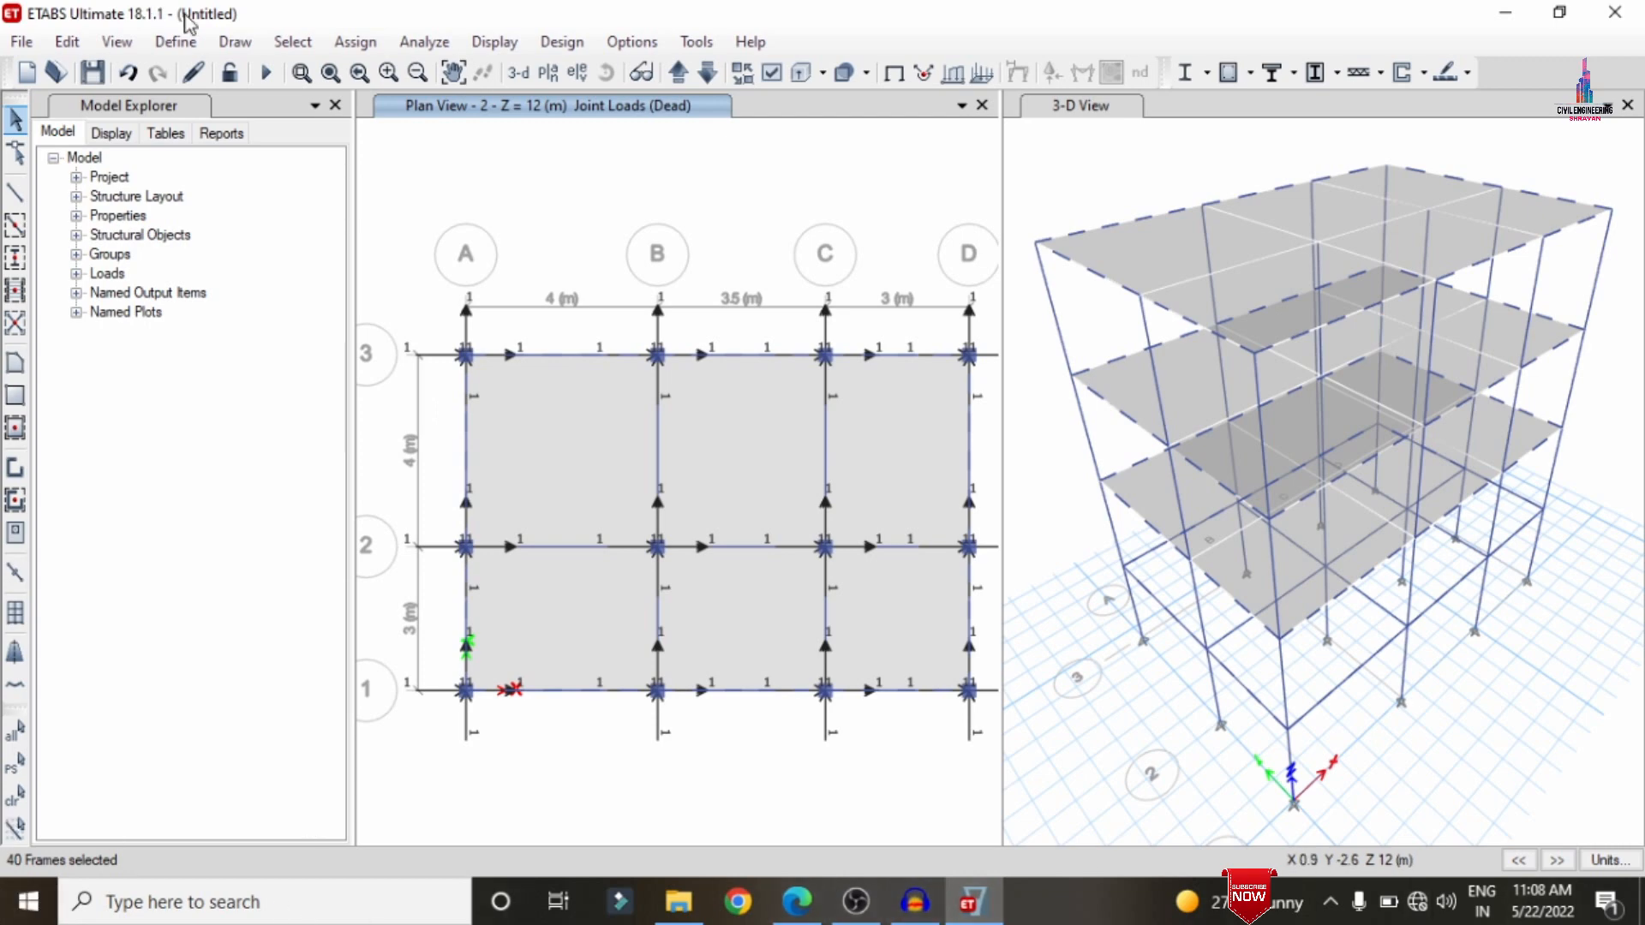
- Apply a uniform Dead distributed load of 13.8 kN/m in the gravity direction to the selected beams, adding to existing loads
click(354, 41)
mouse_move(467, 268)
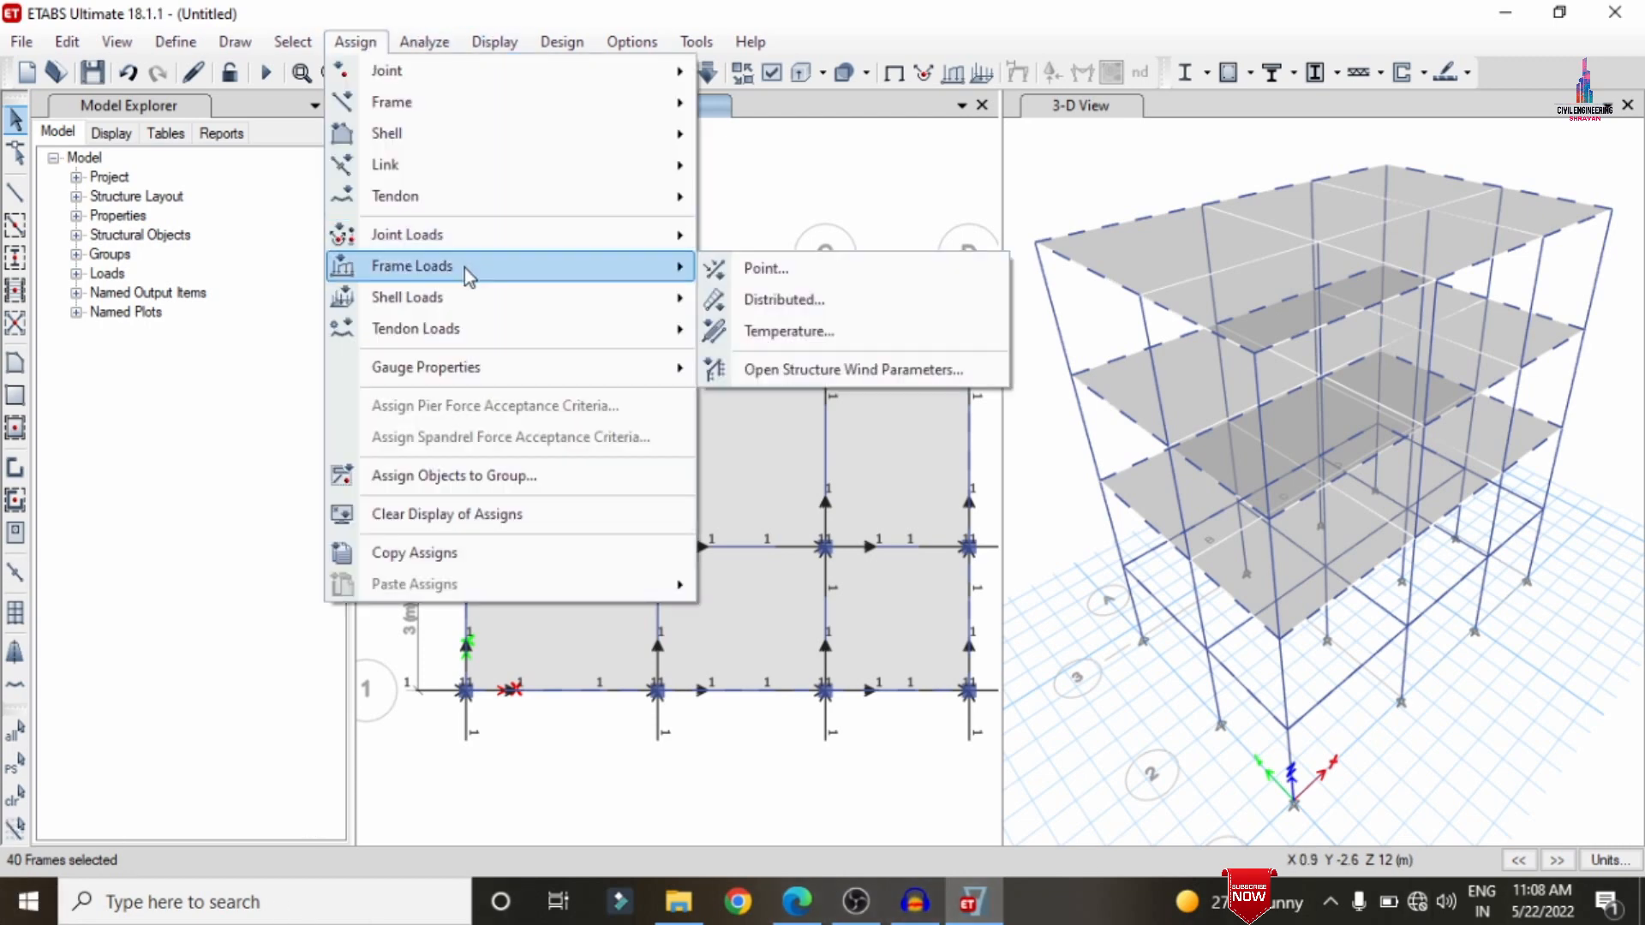
click(780, 297)
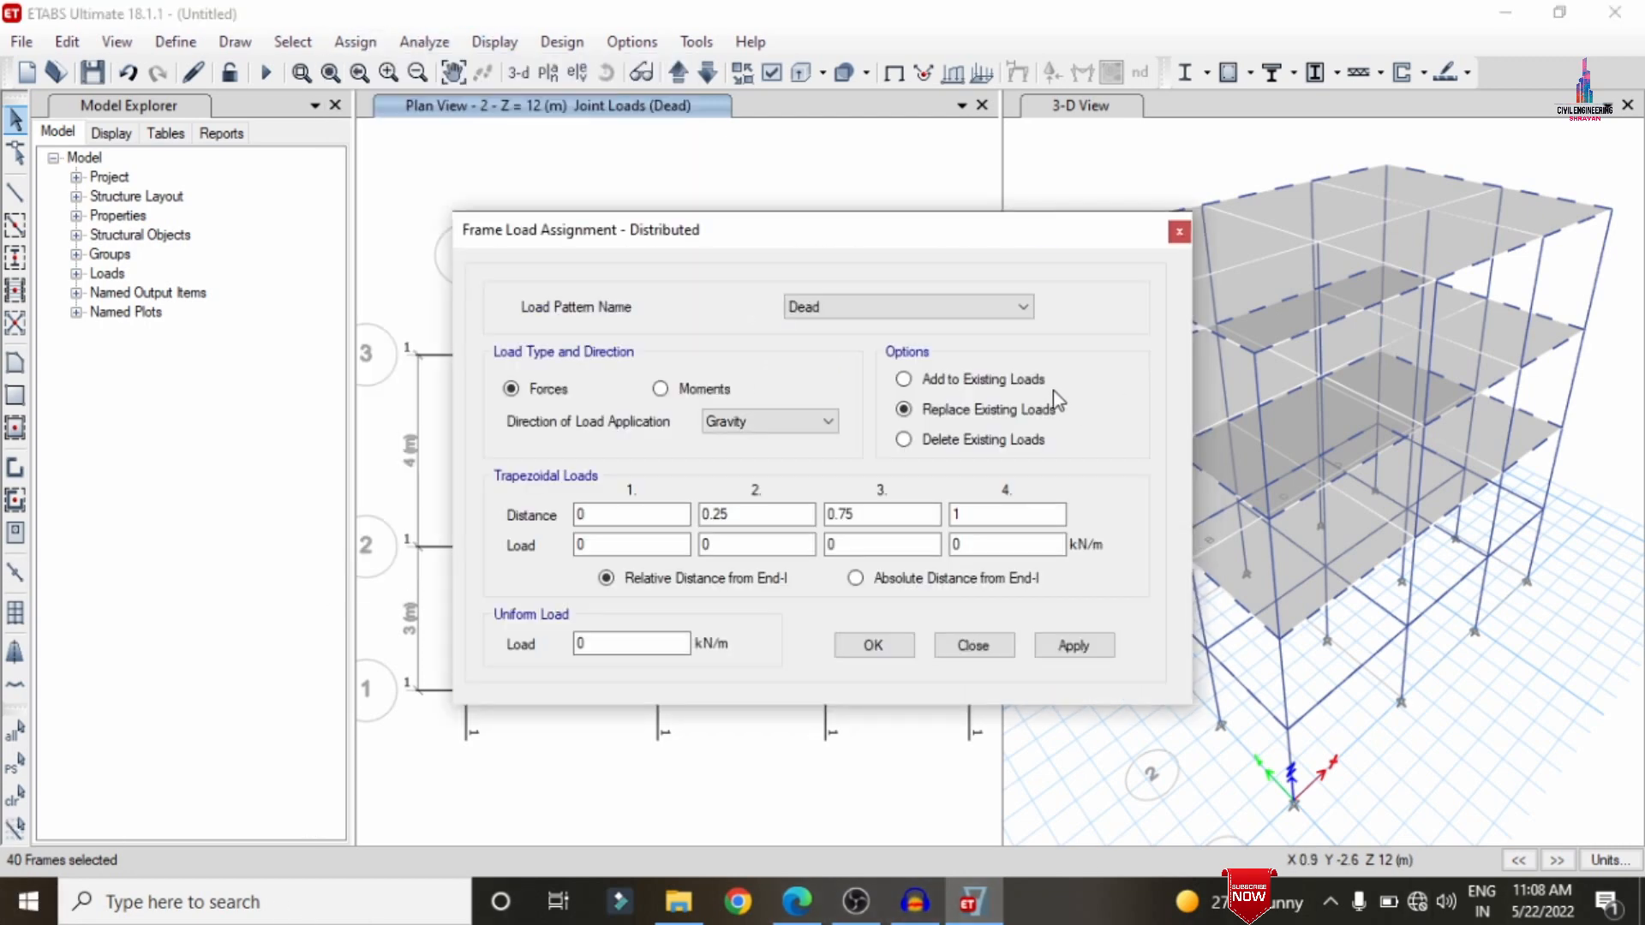
click(905, 380)
click(609, 641)
key(BackSpace)
text(13.8)
click(1081, 647)
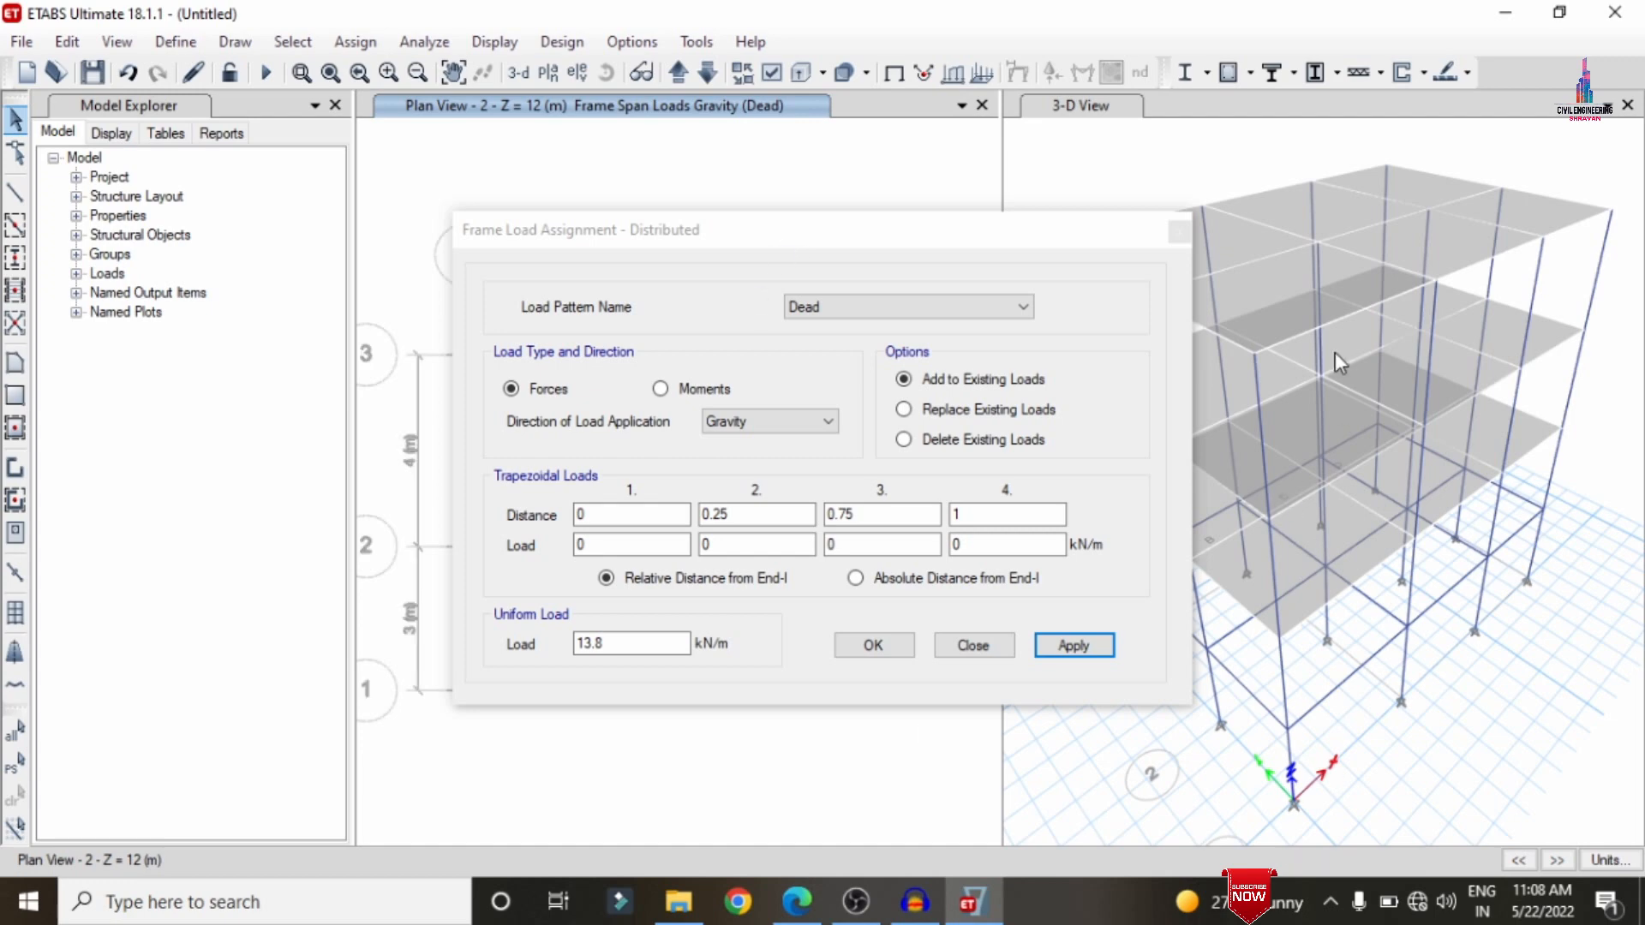
- Select the interior beams in plan along grid lines B, C and 2, across all stories
drag(1063, 230, 1569, 171)
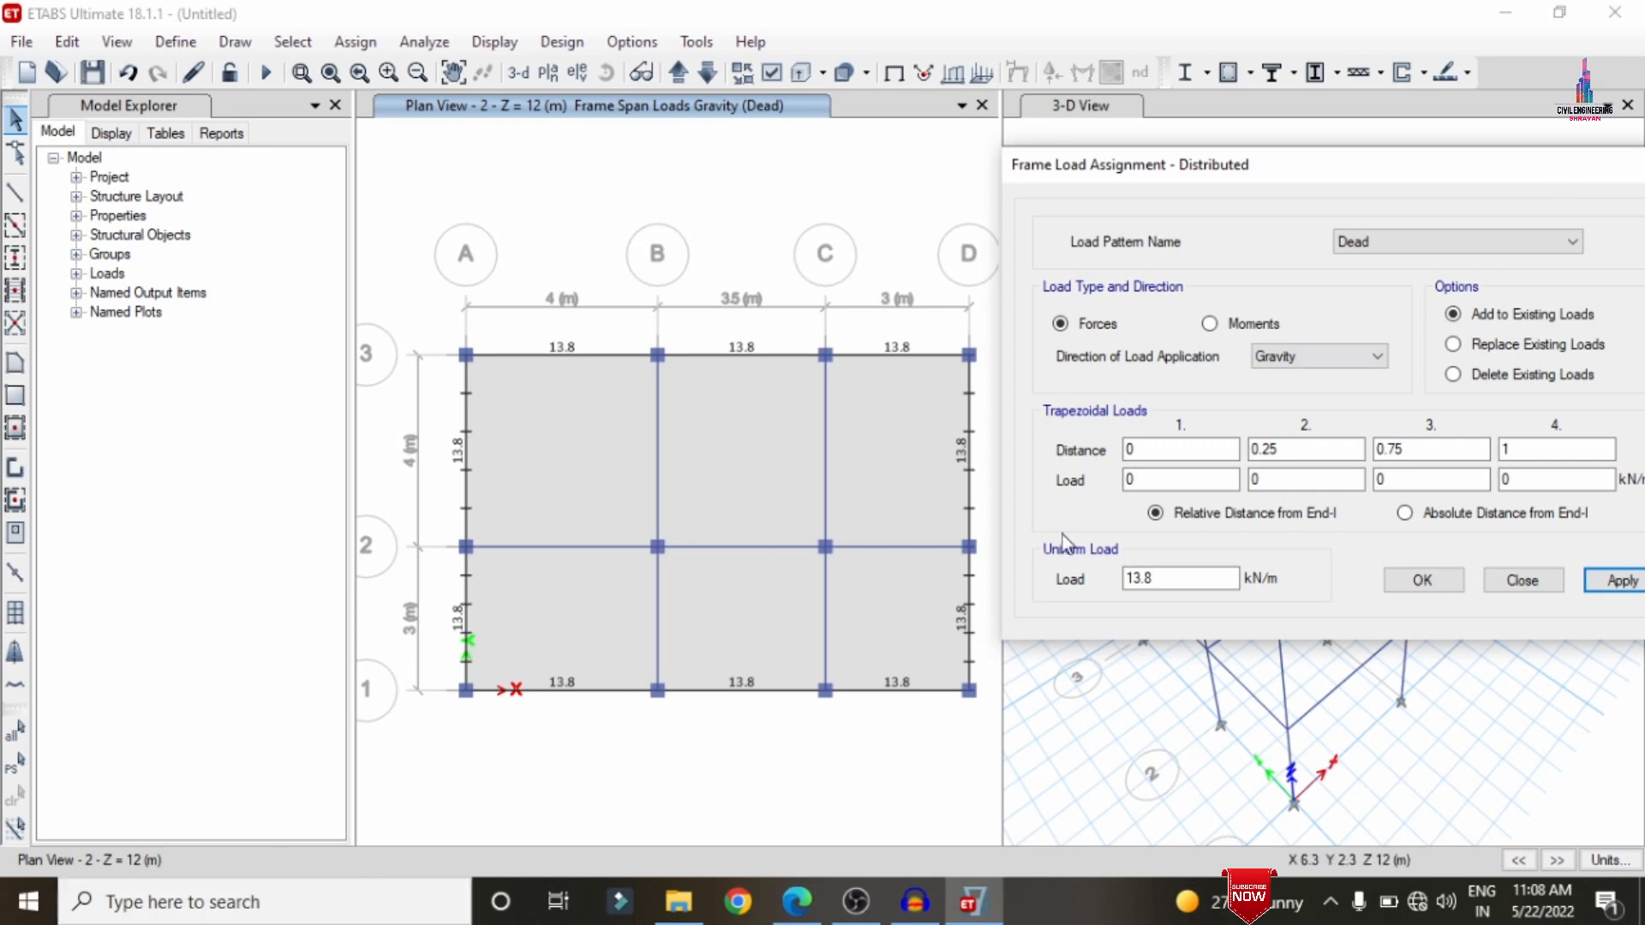
click(656, 449)
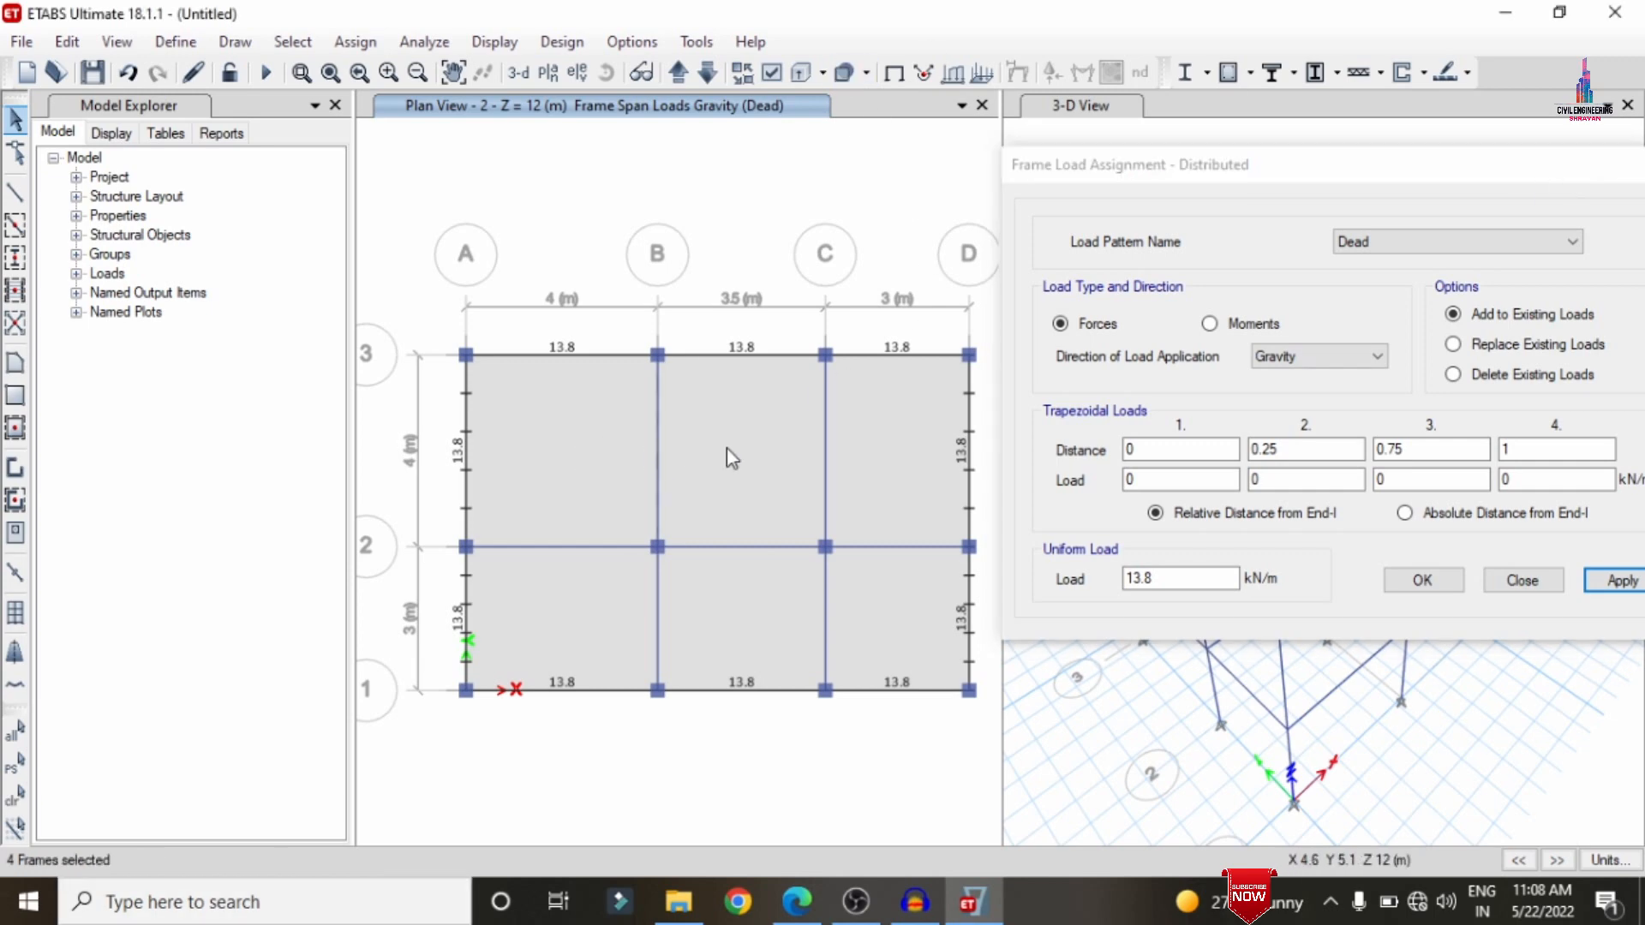
click(827, 438)
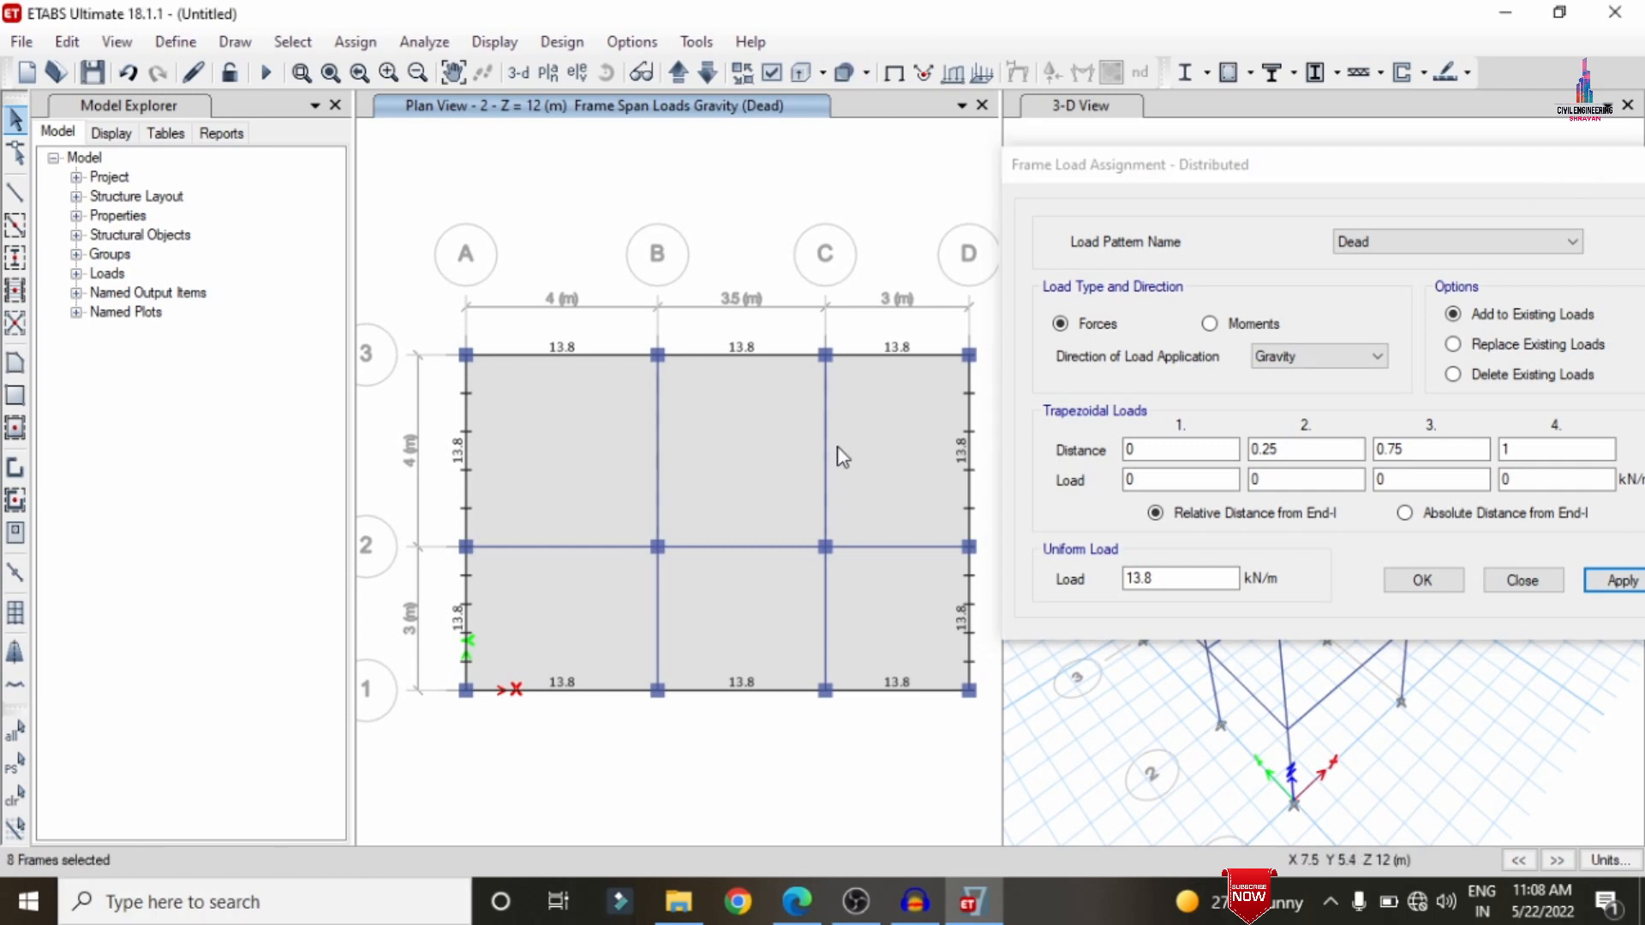
click(872, 547)
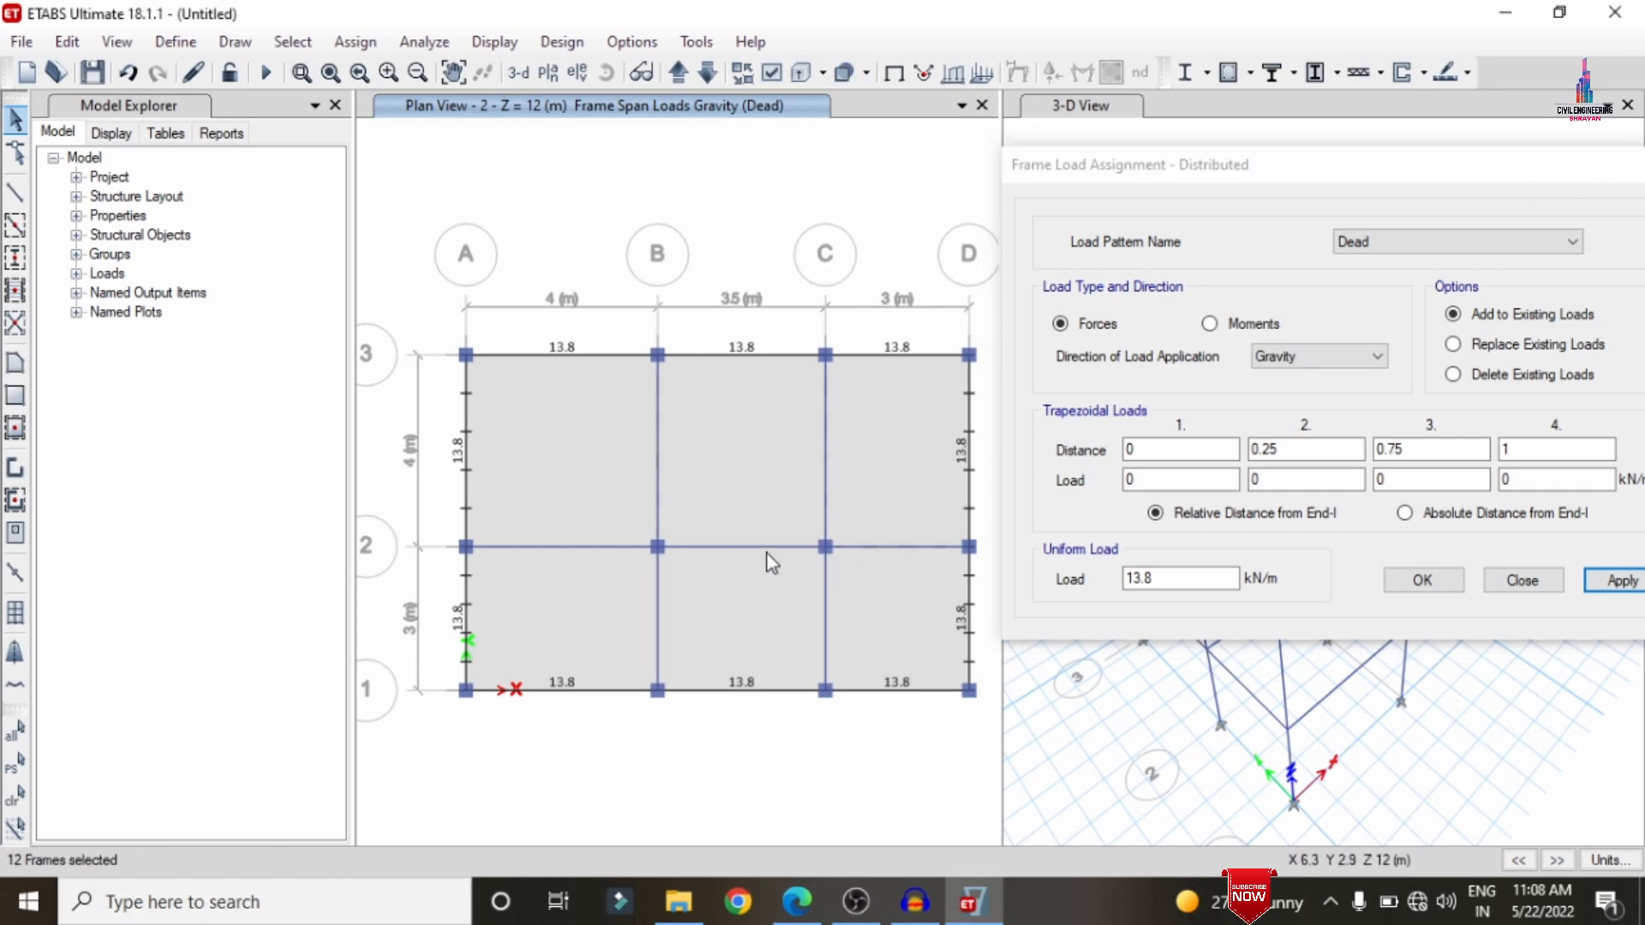
click(543, 545)
click(657, 595)
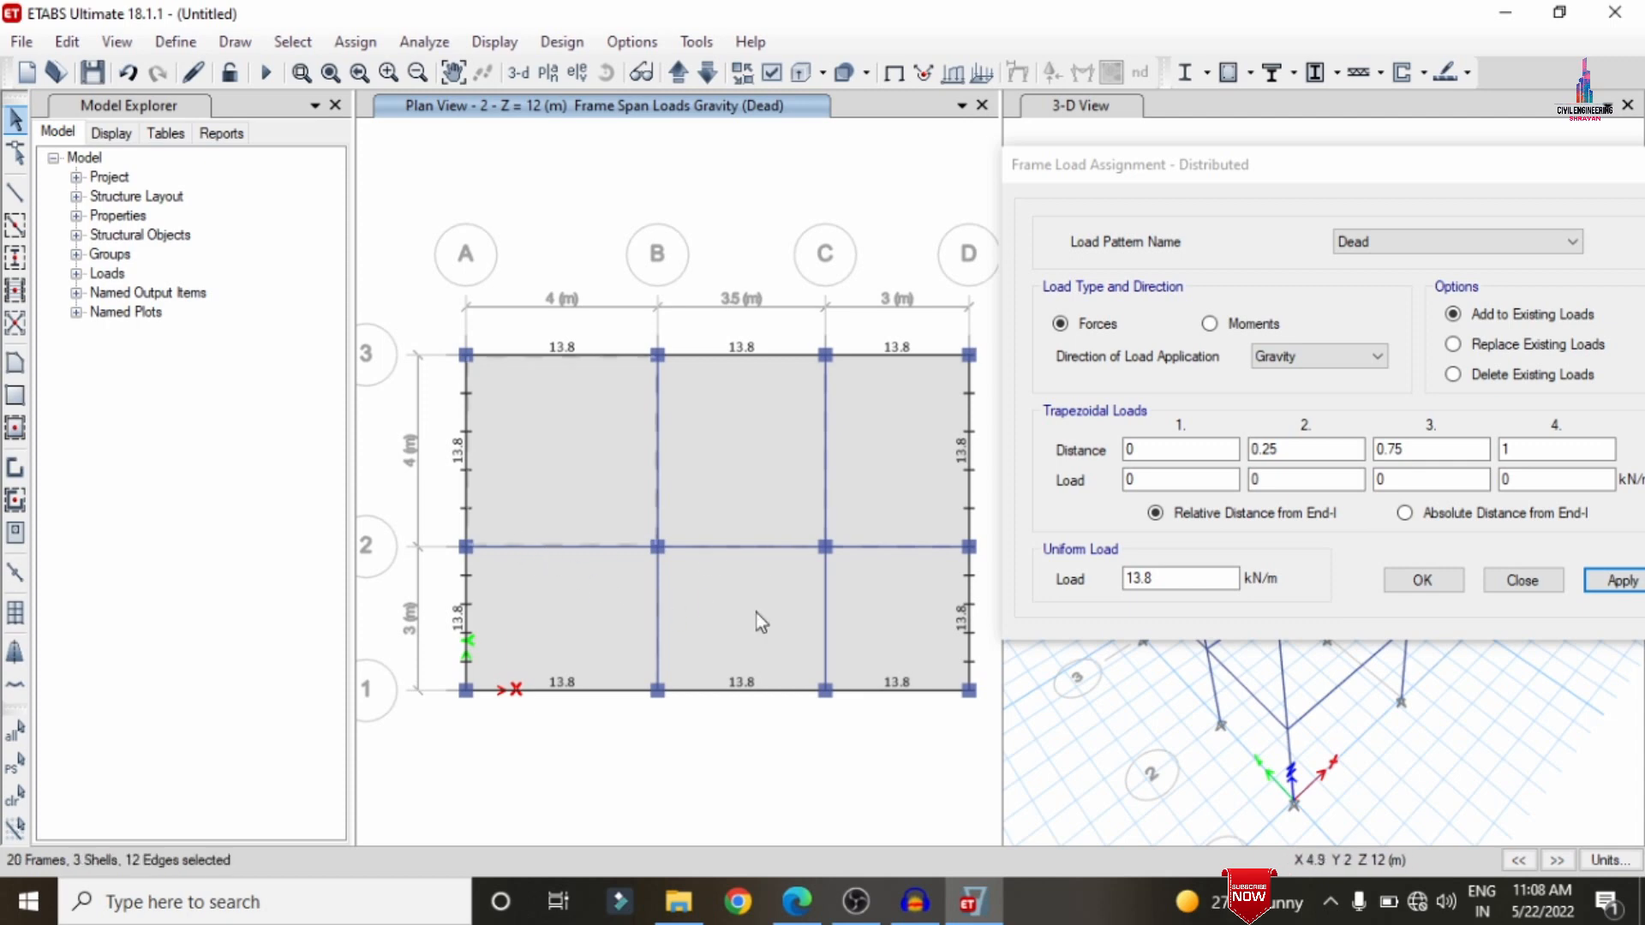
click(826, 630)
- Apply a uniform Dead distributed load of 7.5 kN/m in the gravity direction to the selected beams, adding to existing loads
click(1274, 142)
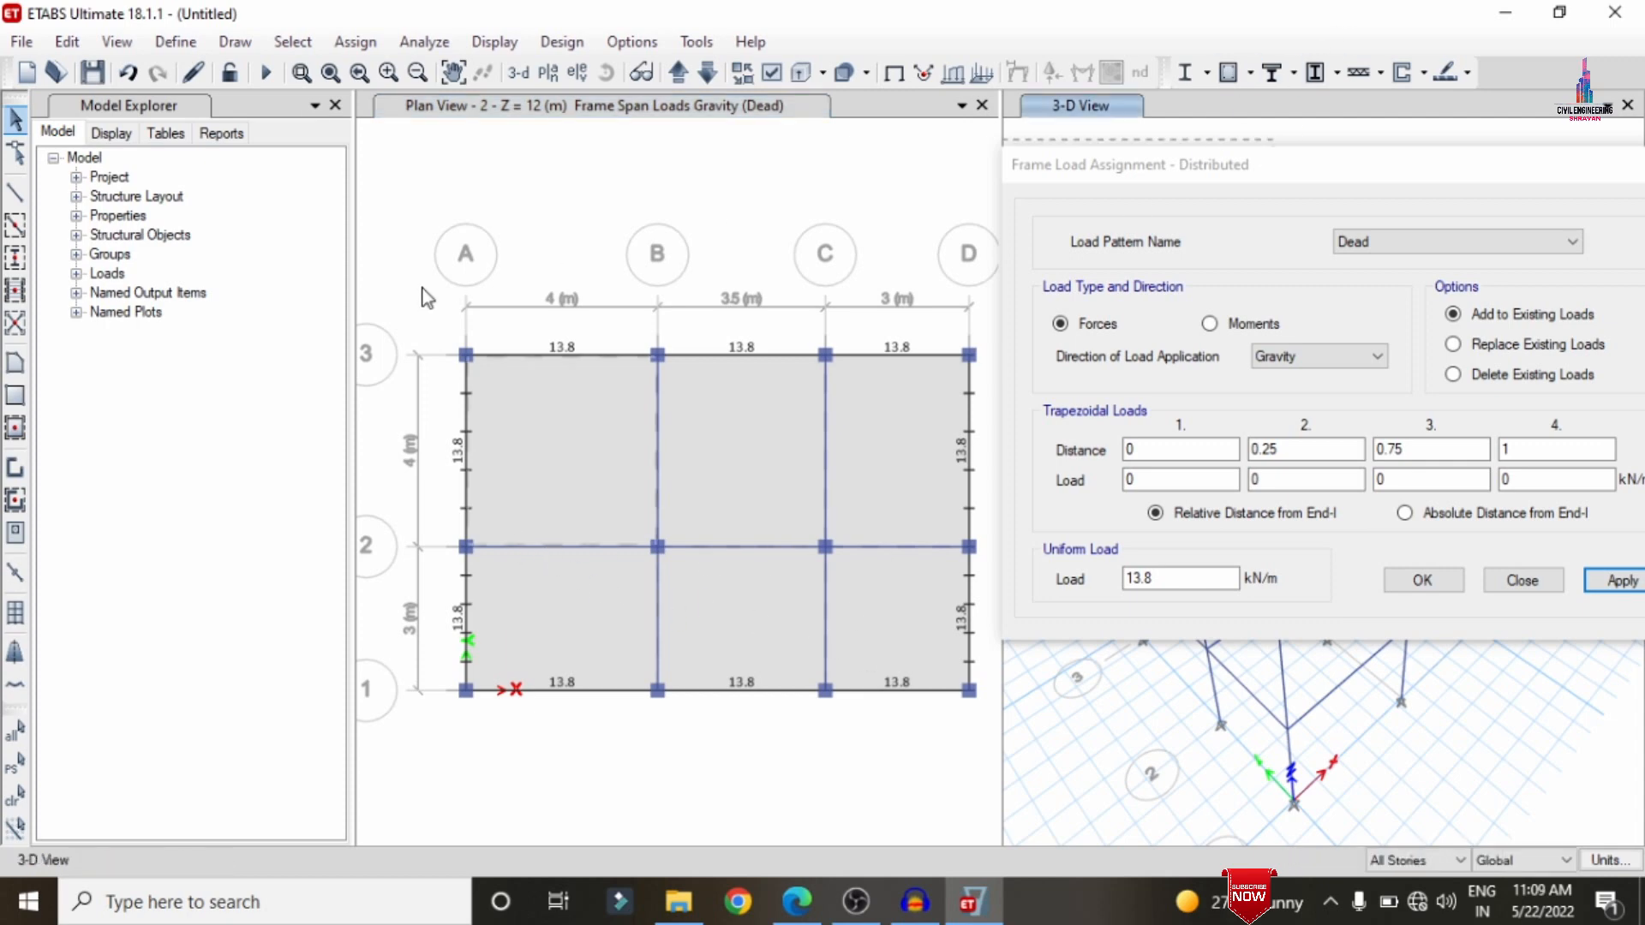
drag(1208, 163, 770, 272)
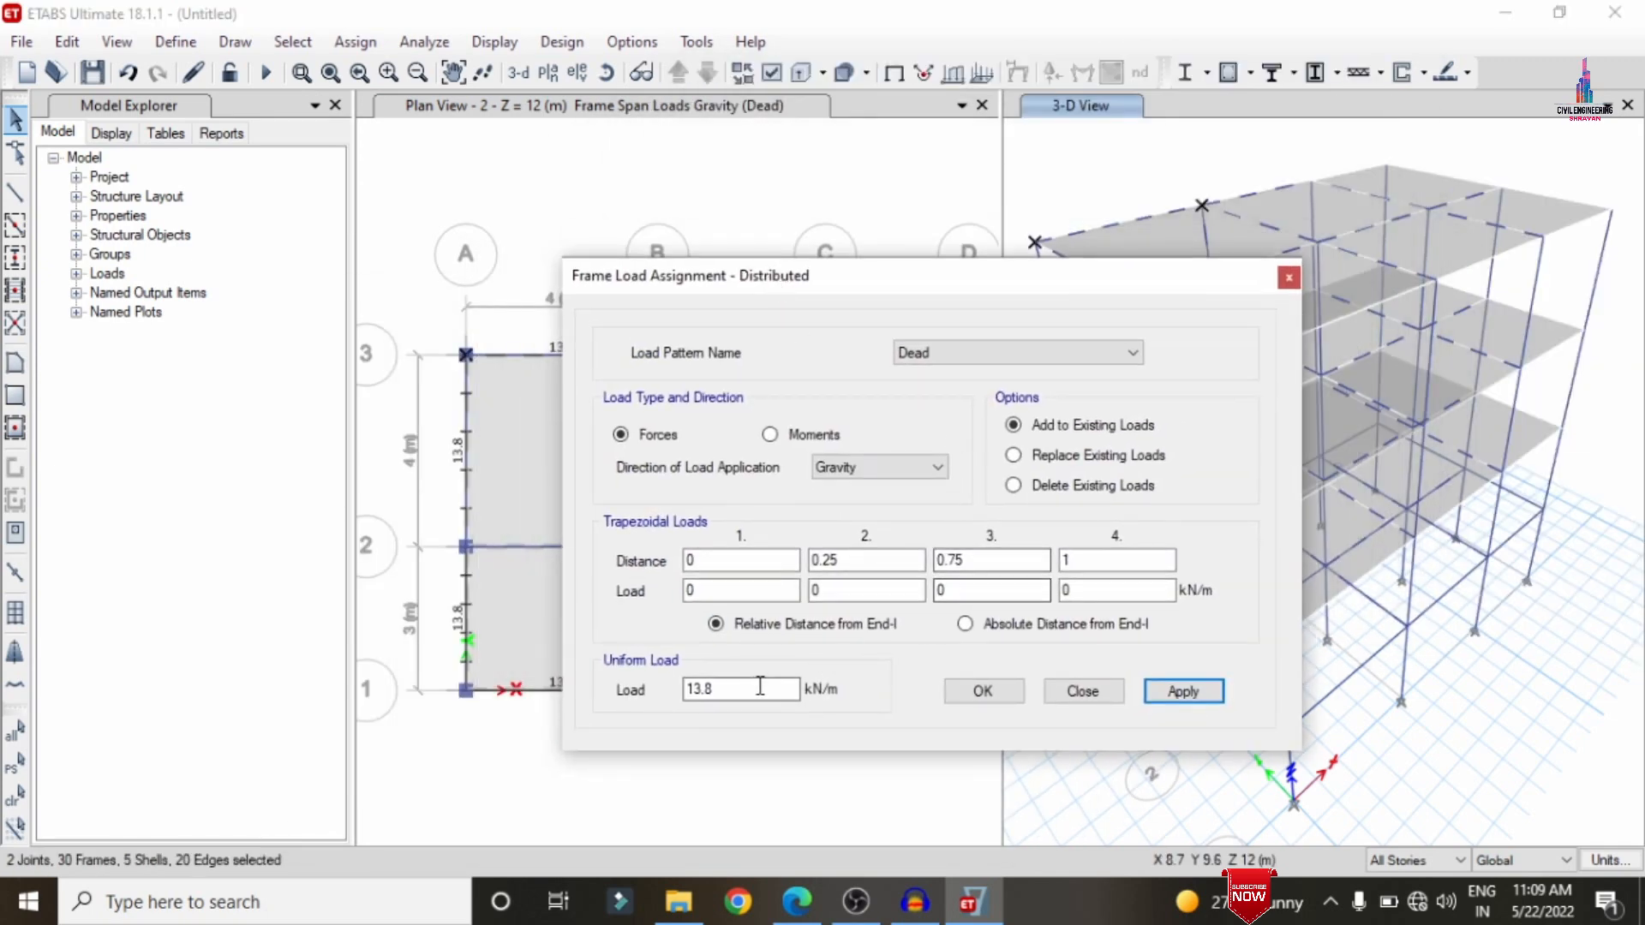
drag(753, 690, 573, 702)
text(7.5)
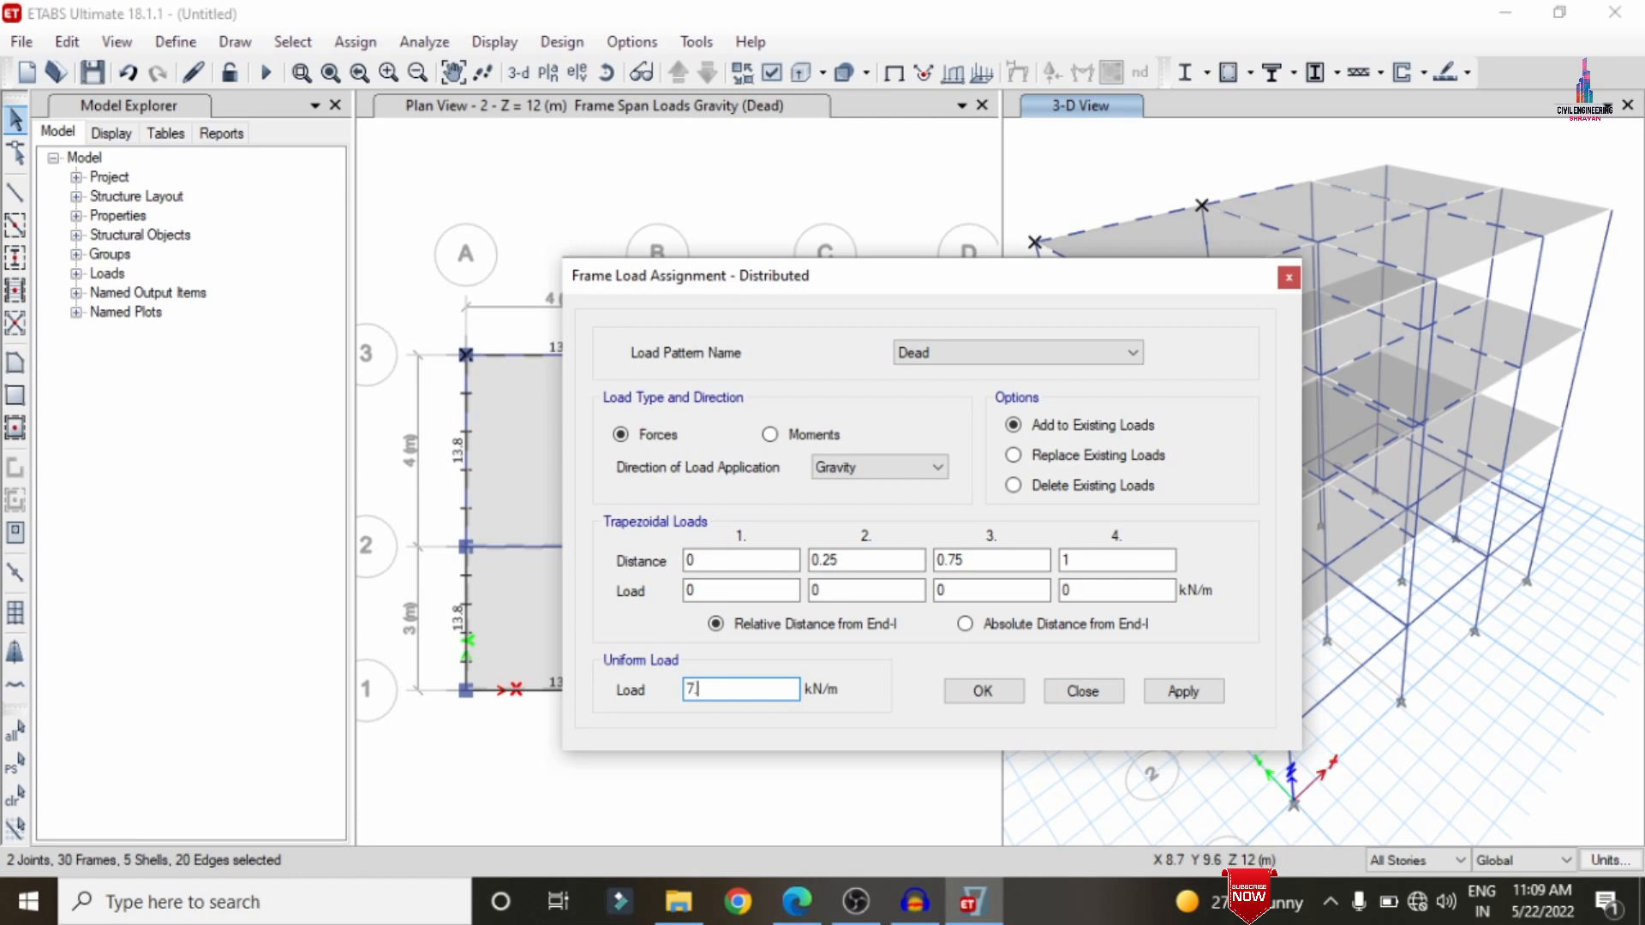
click(1180, 695)
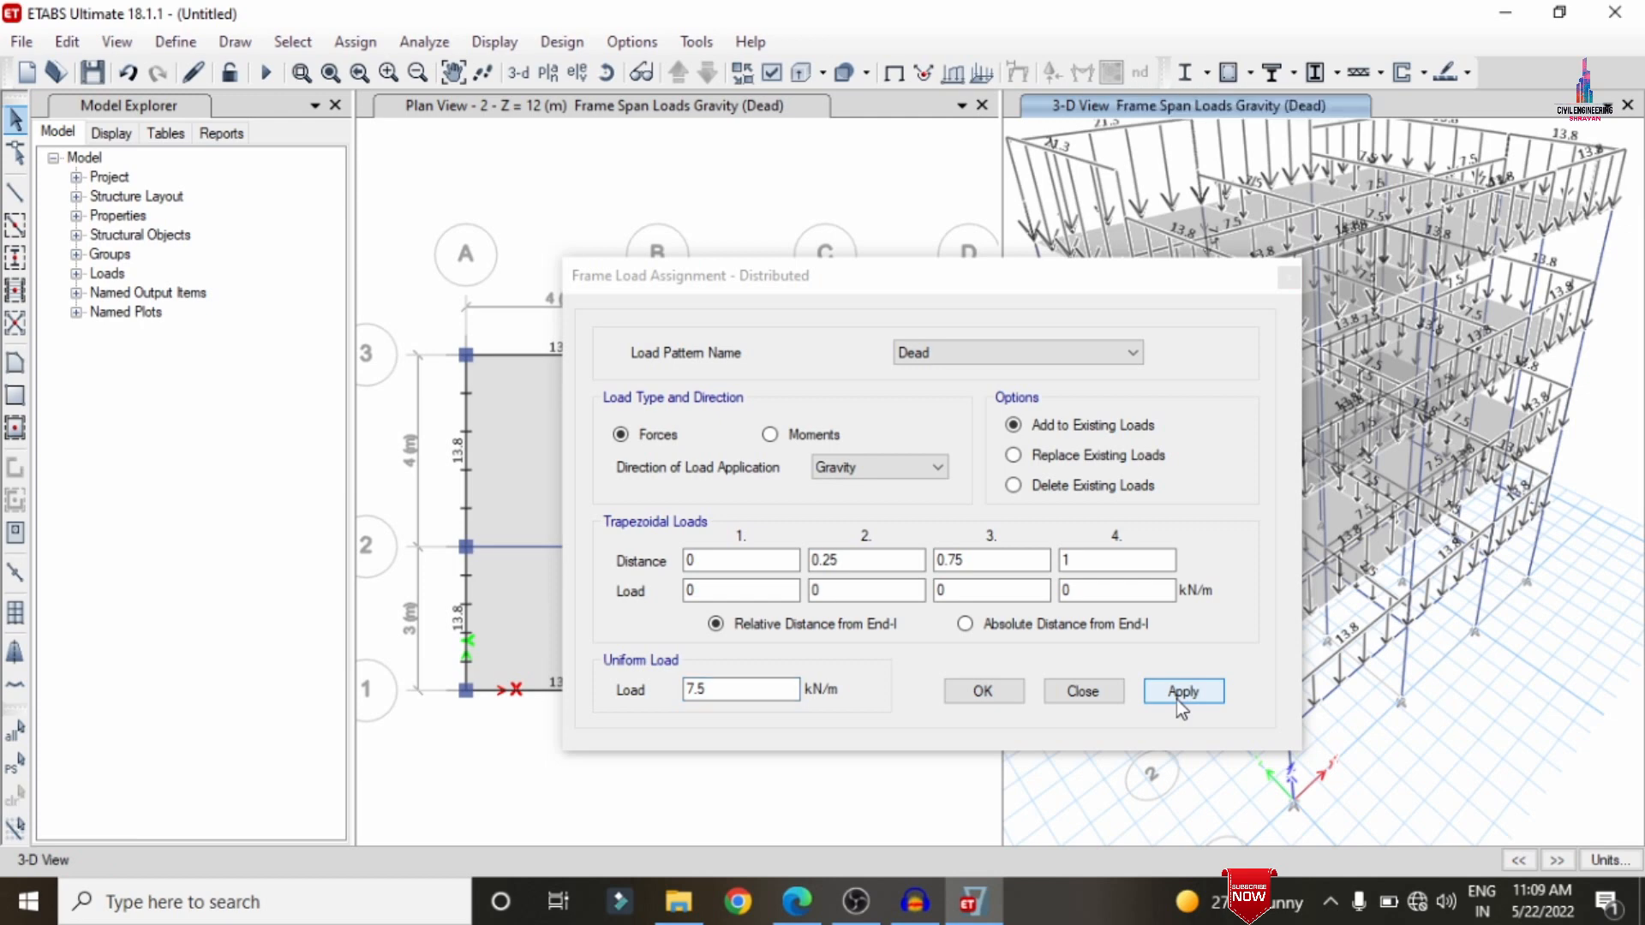
drag(899, 281, 785, 146)
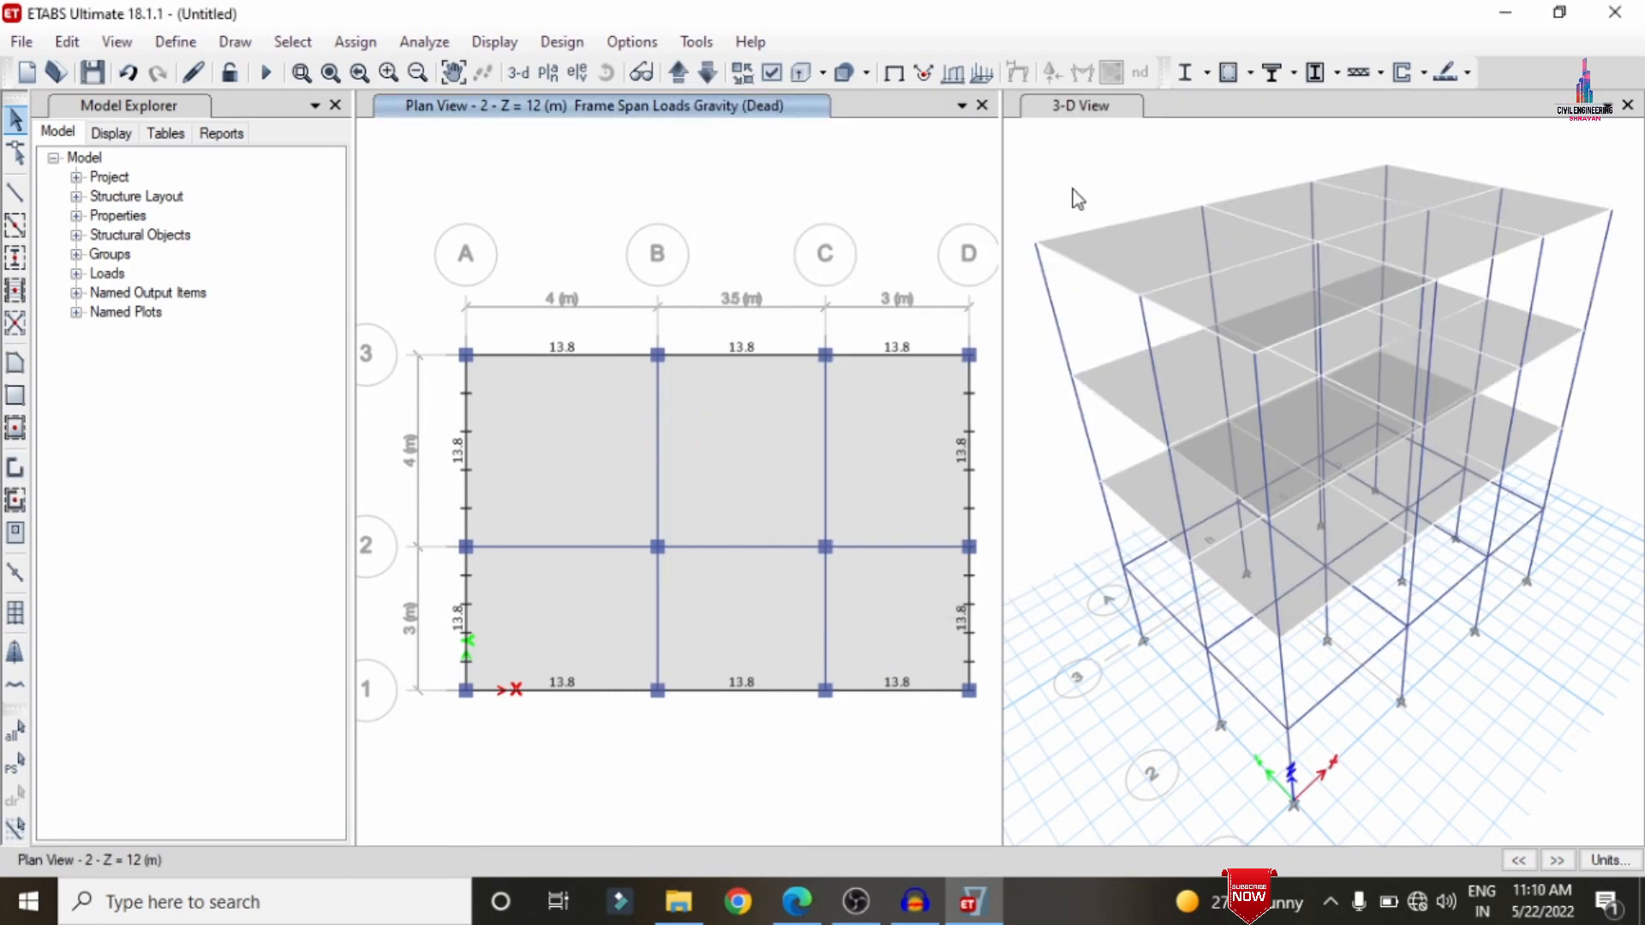
- Set the story option to One Story
click(1076, 167)
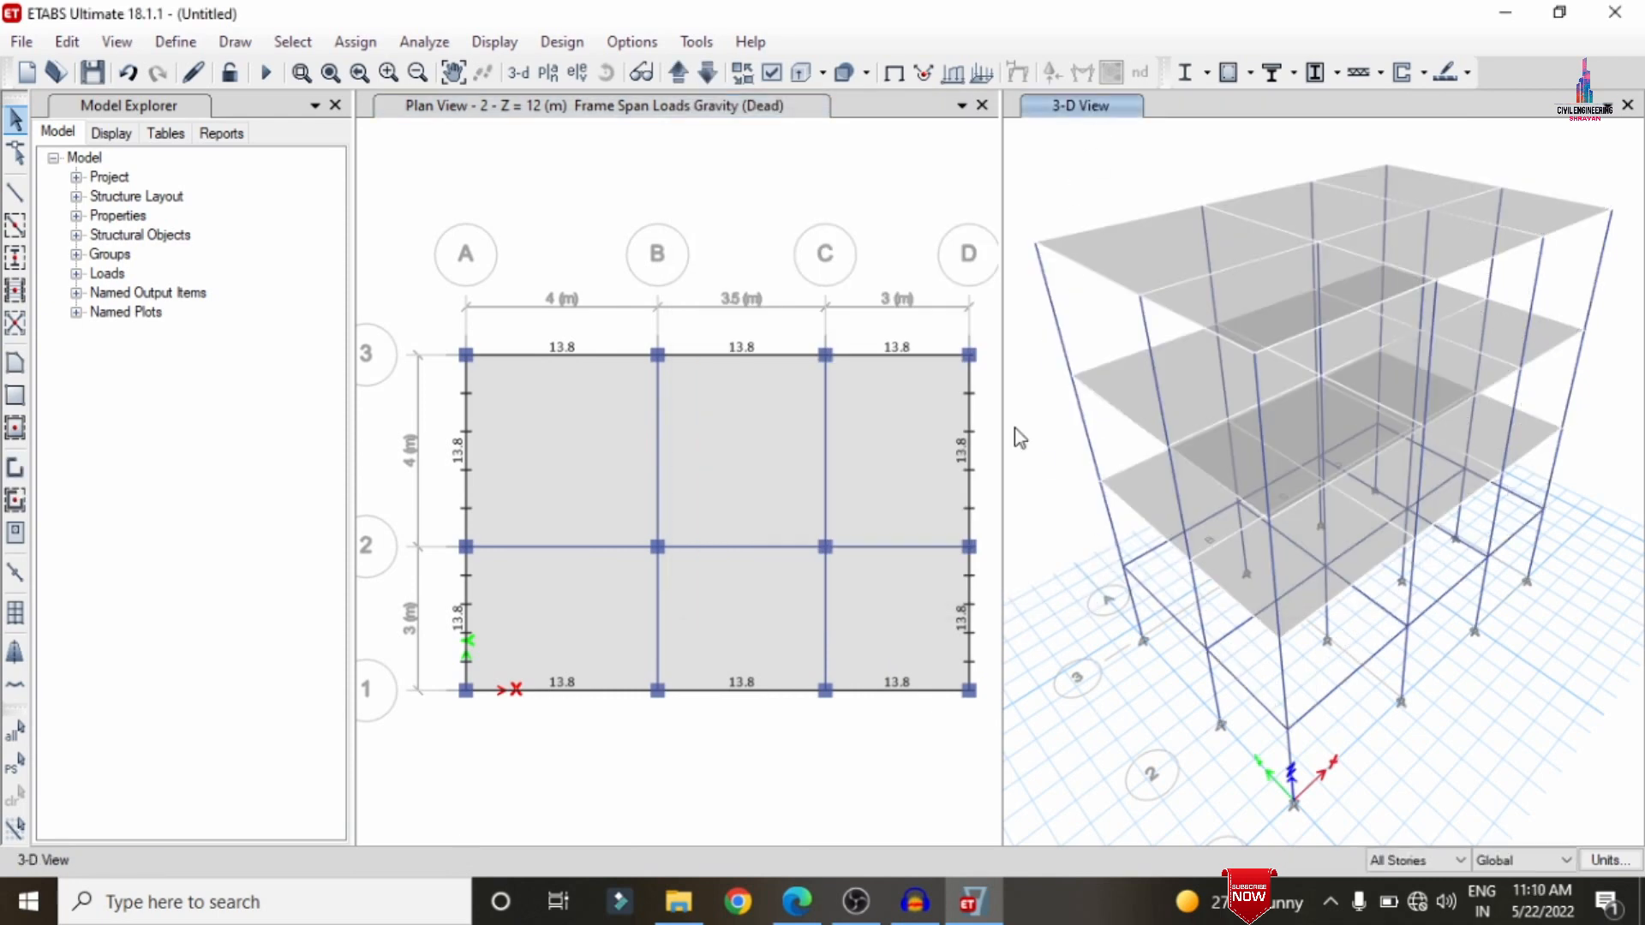
click(1392, 865)
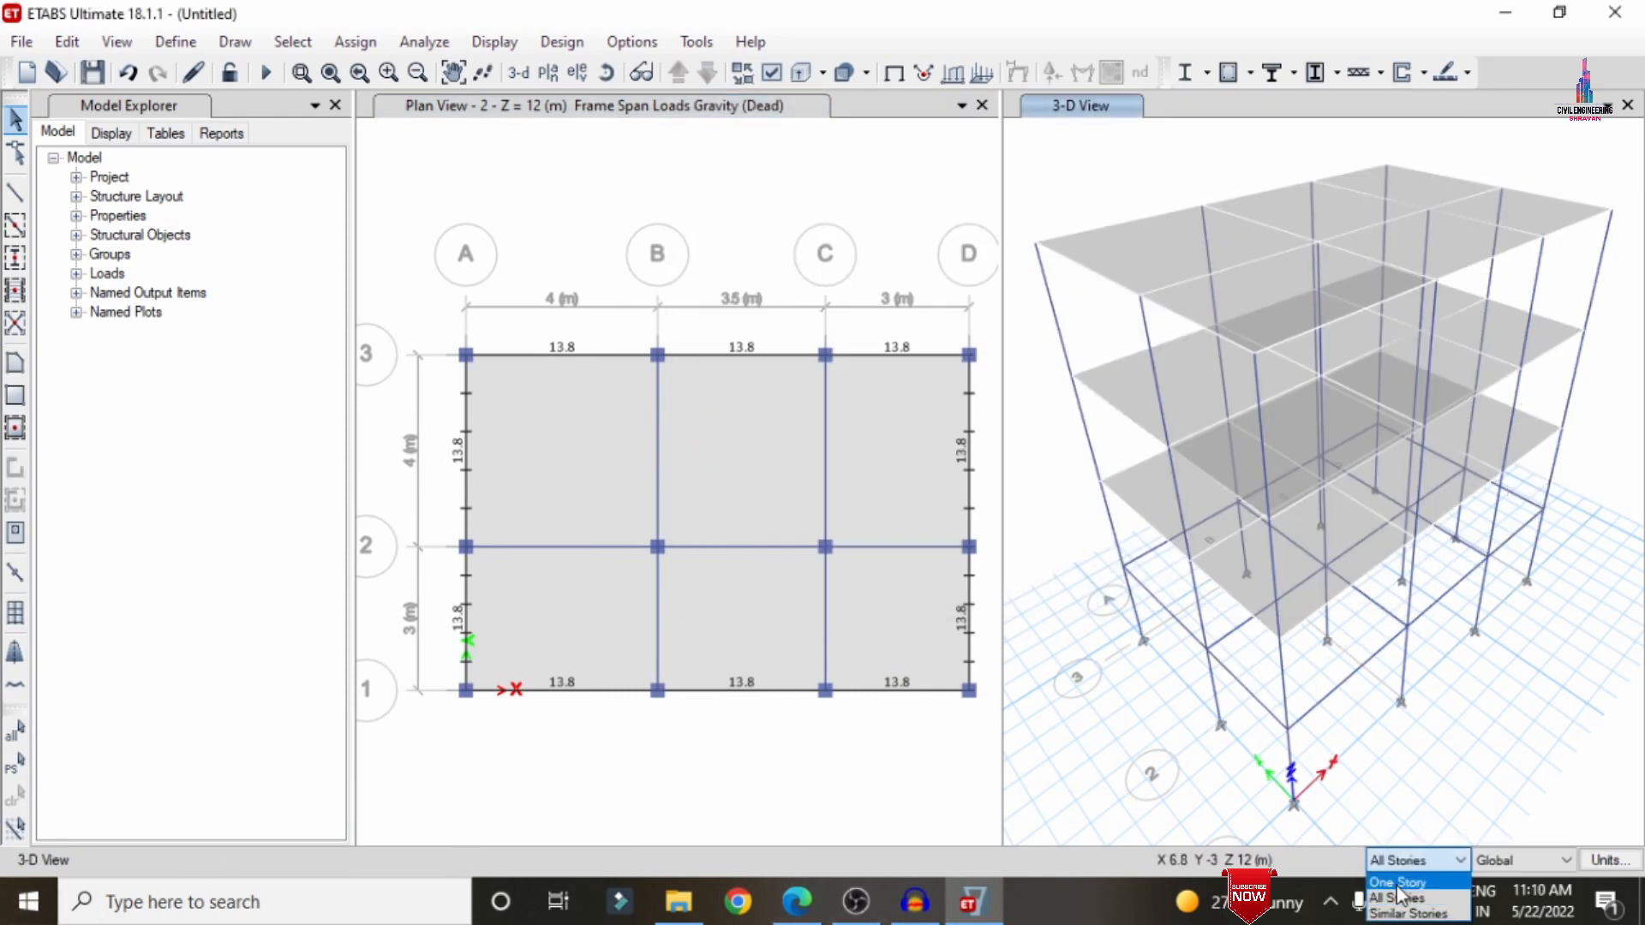
click(1397, 877)
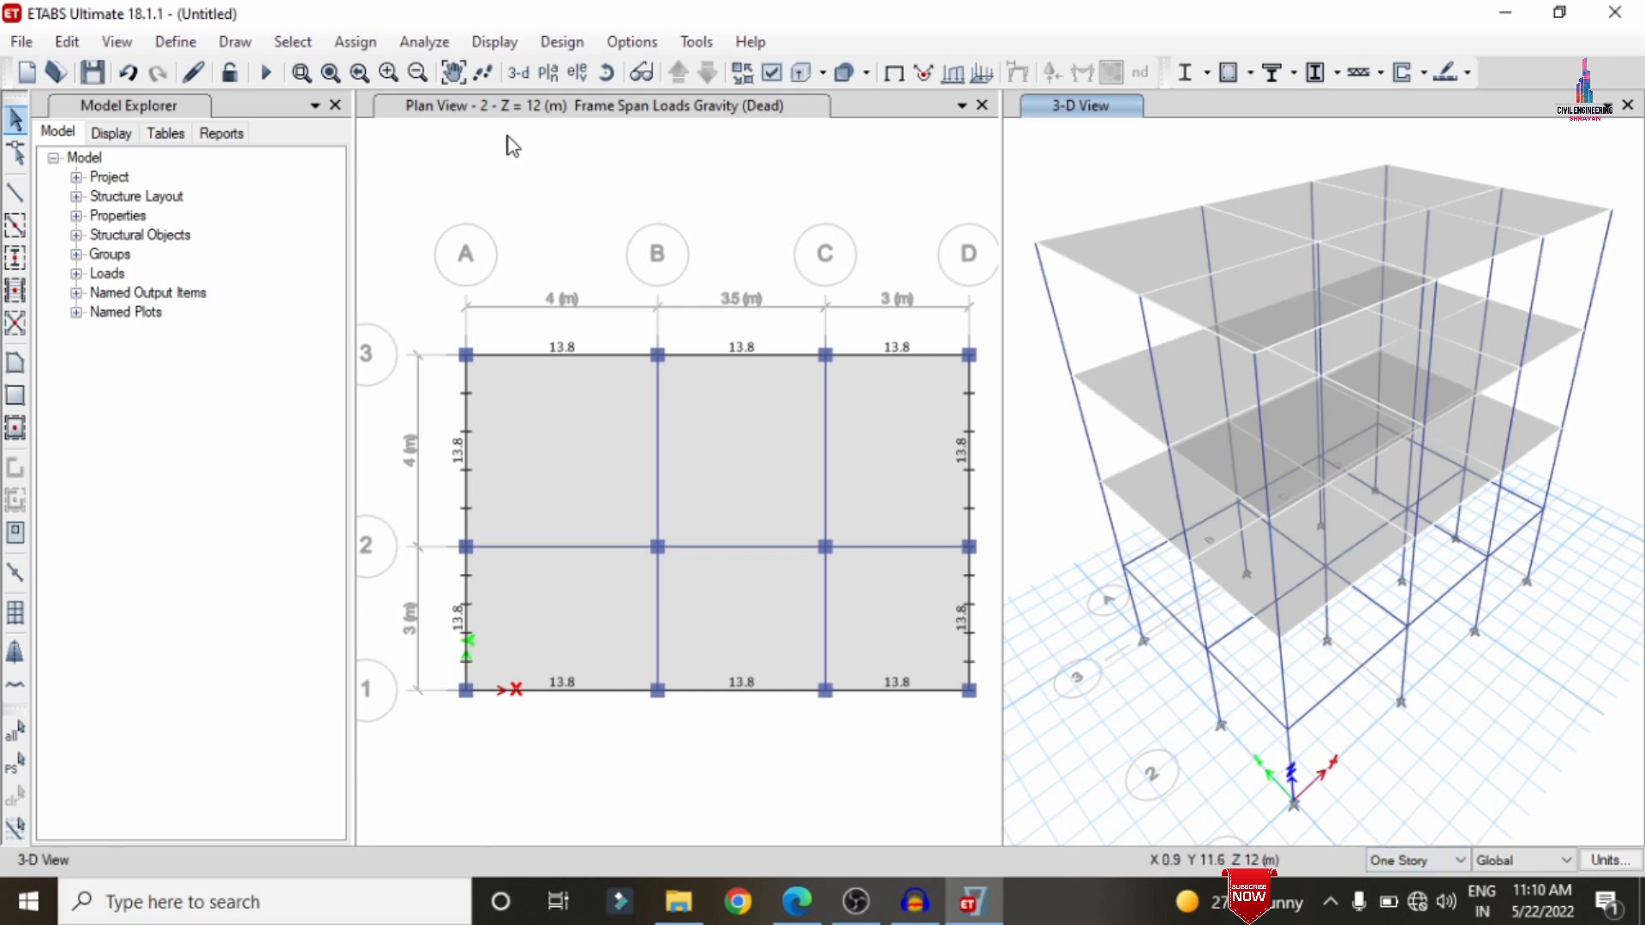
- Select the ten perimeter beams of story 2 in plan along grid lines 3, D, 1 and A
click(553, 355)
click(739, 357)
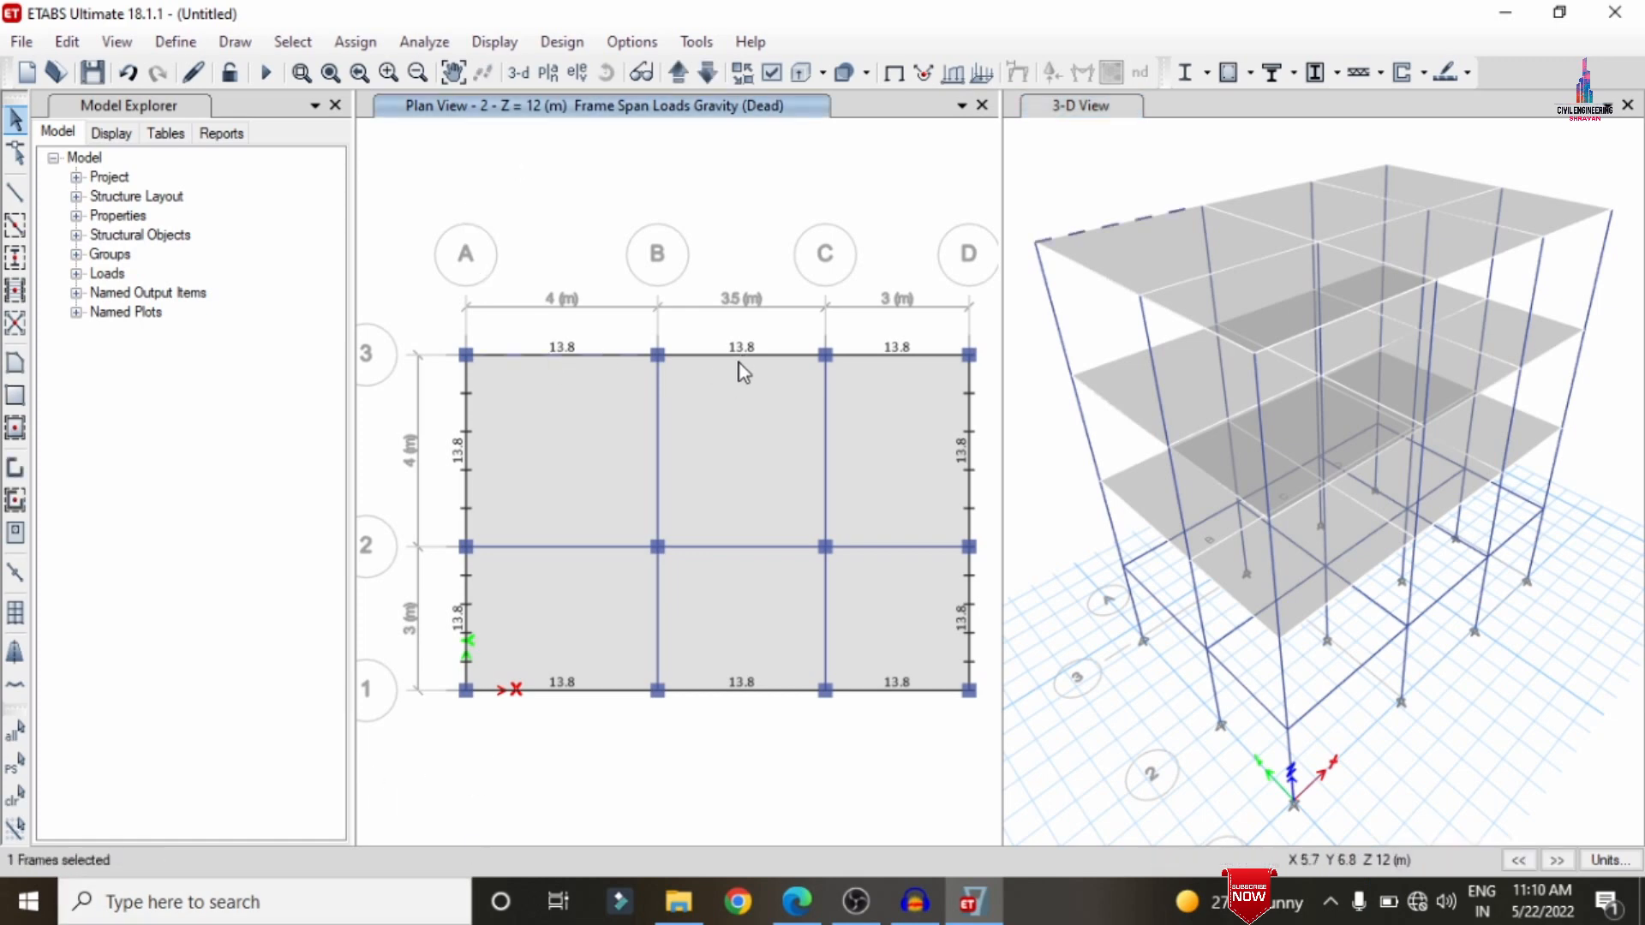
click(888, 356)
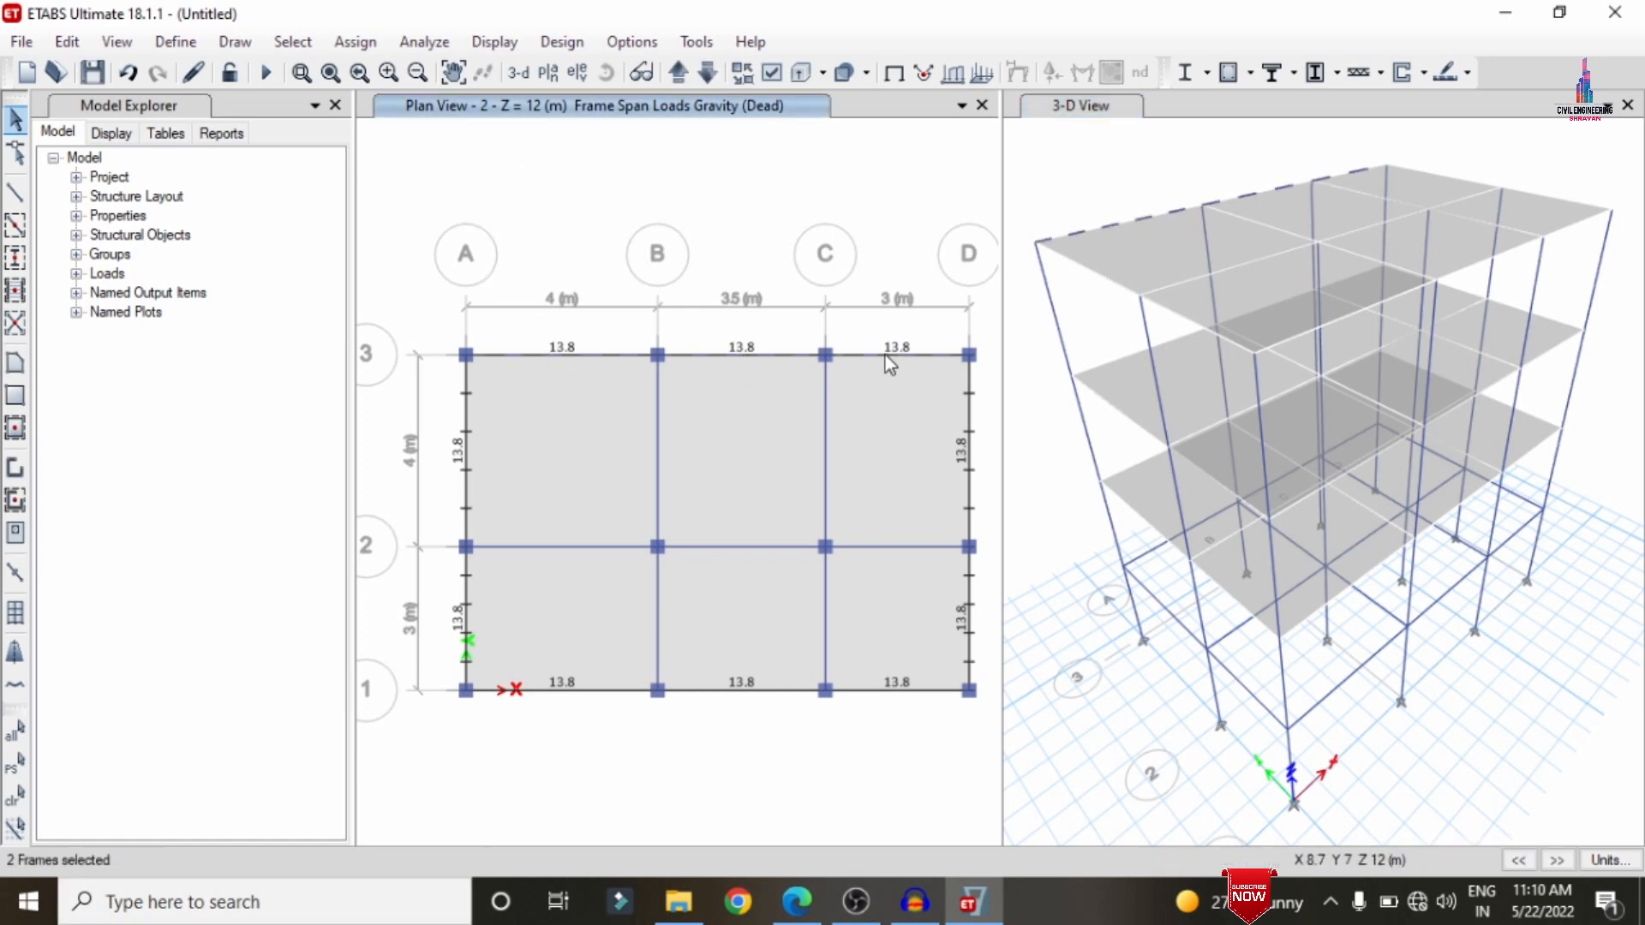
click(970, 454)
click(968, 599)
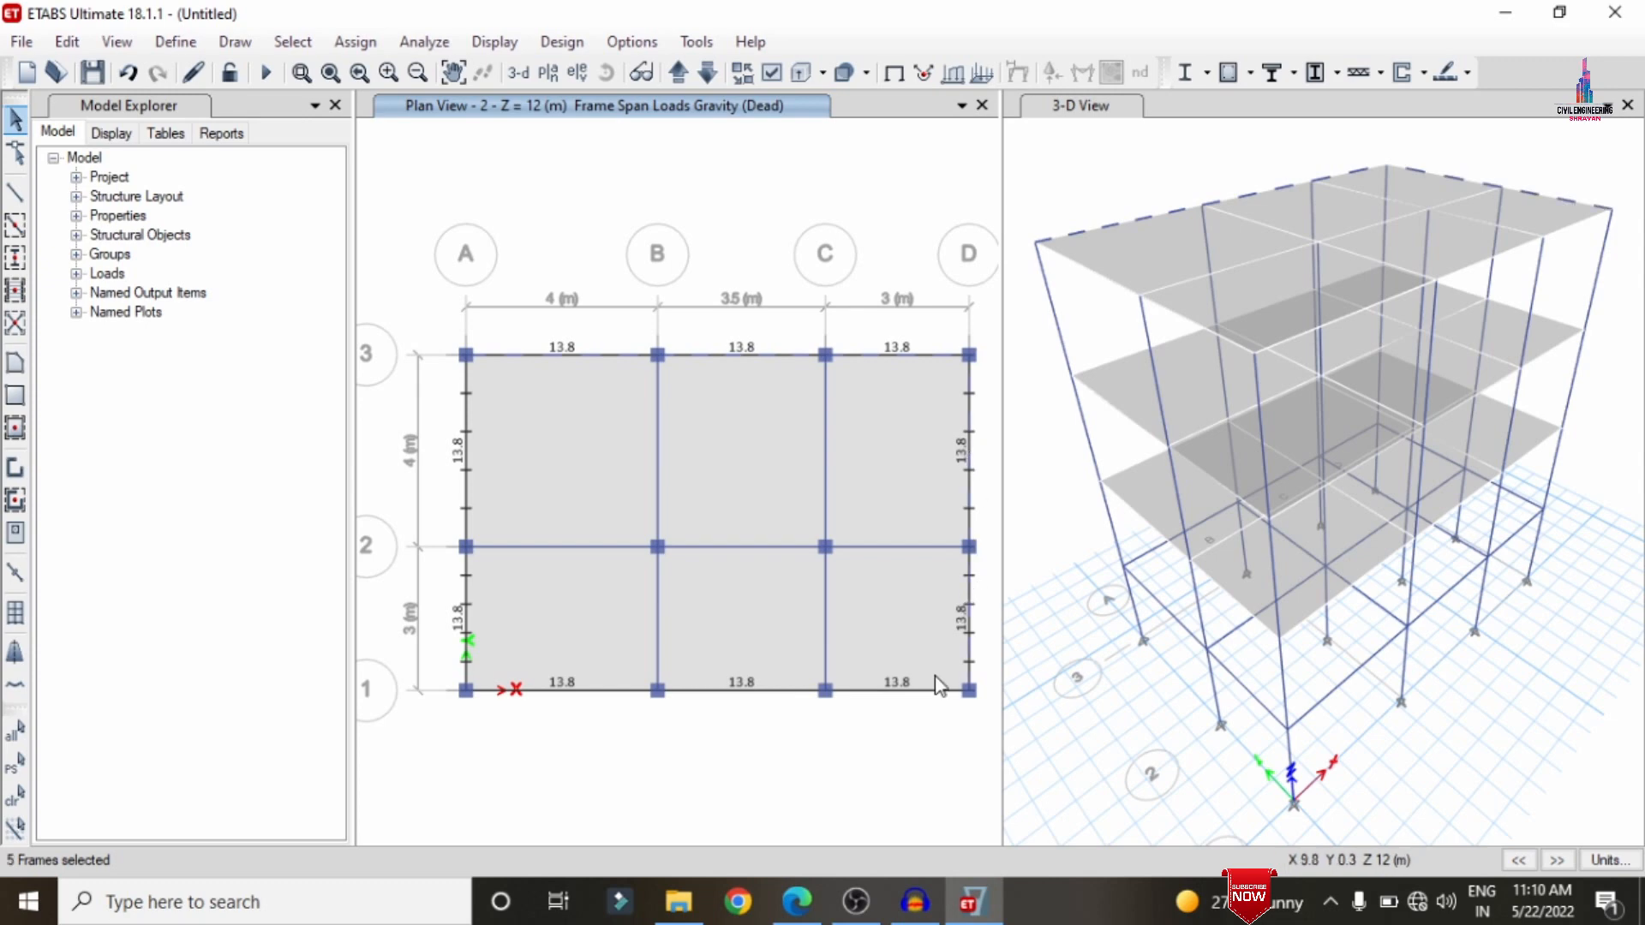
click(936, 688)
click(735, 692)
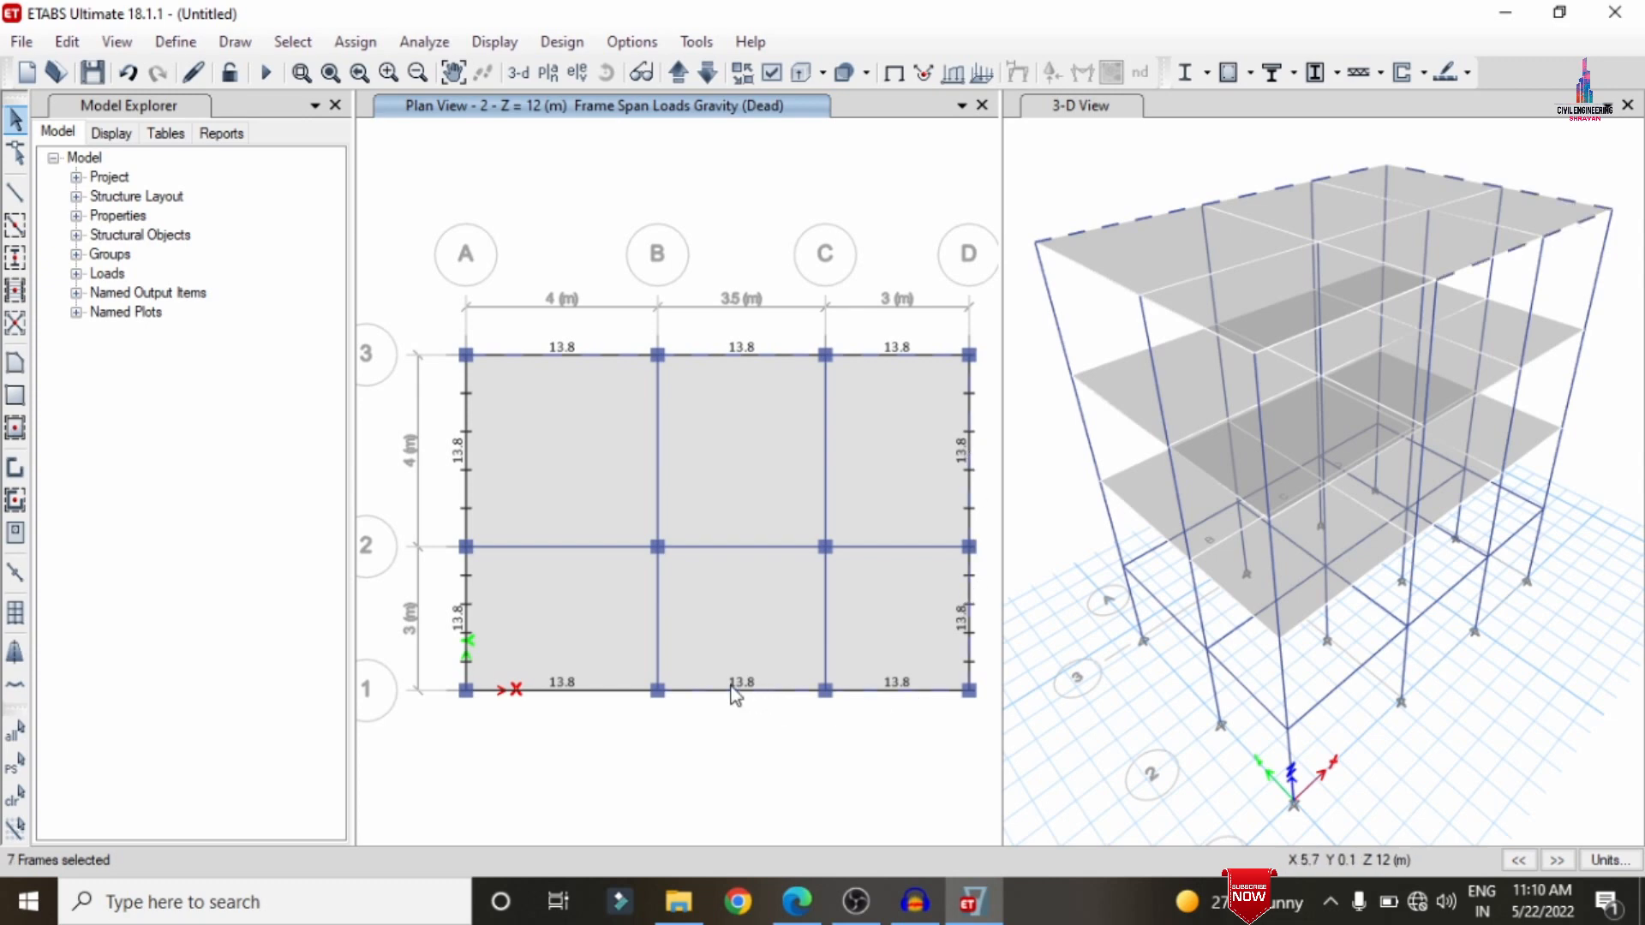
click(548, 690)
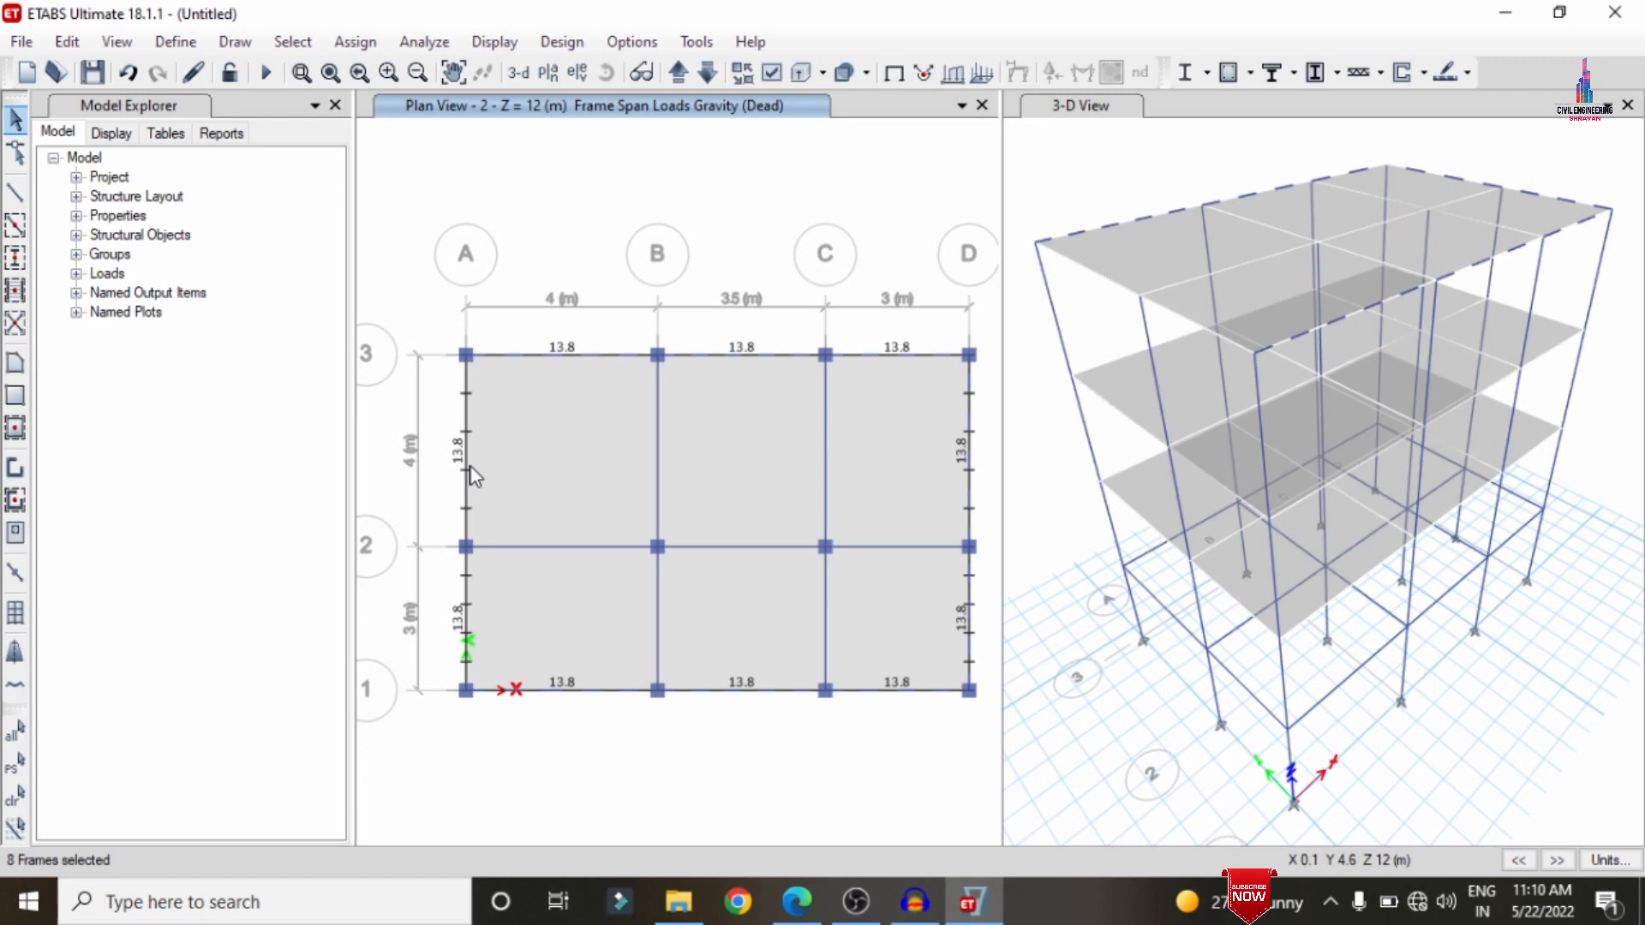
click(470, 404)
click(470, 617)
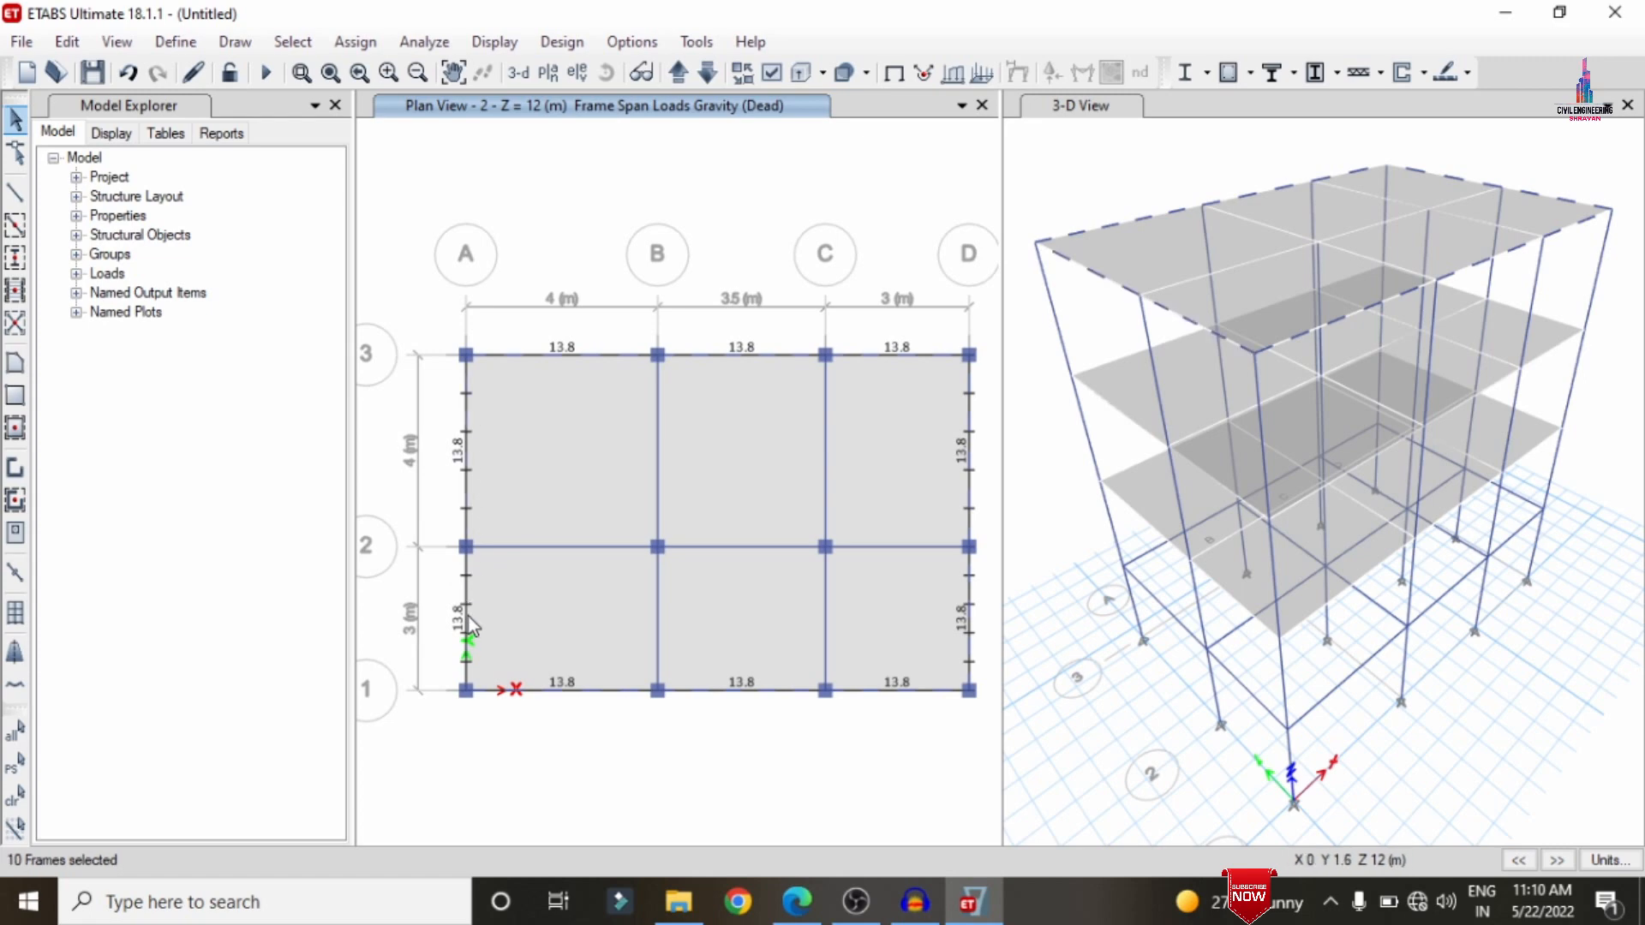
- Apply a uniform Dead distributed load of 3 kN/m in the gravity direction to the selected perimeter beams, adding to existing loads
click(354, 41)
mouse_move(426, 272)
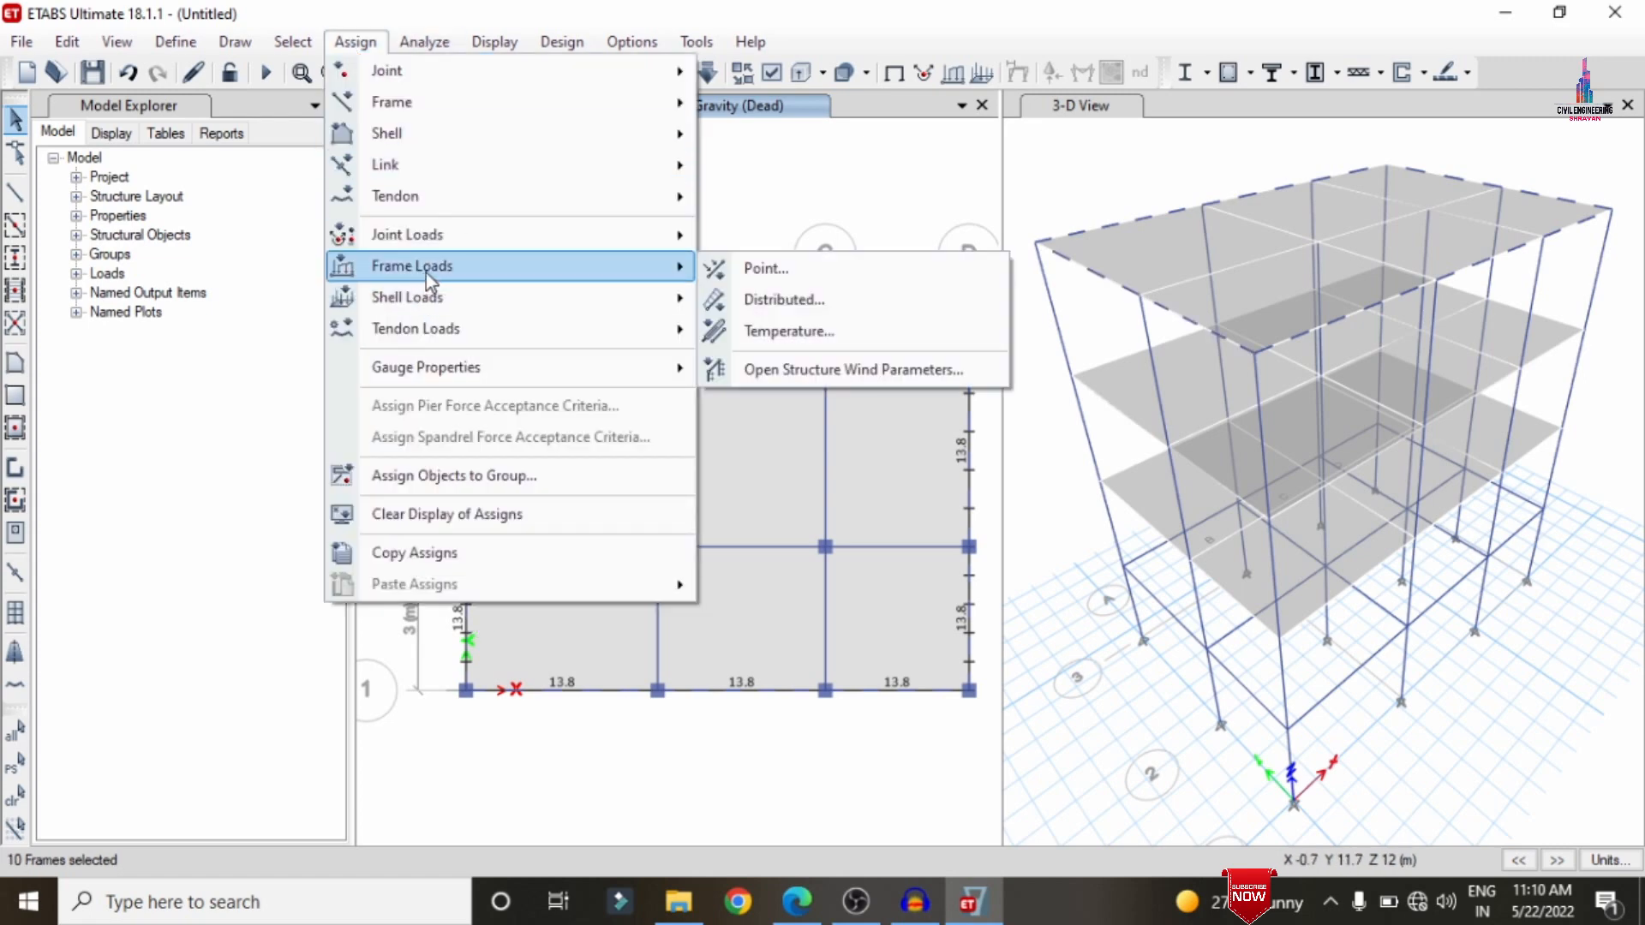
click(823, 301)
click(1148, 271)
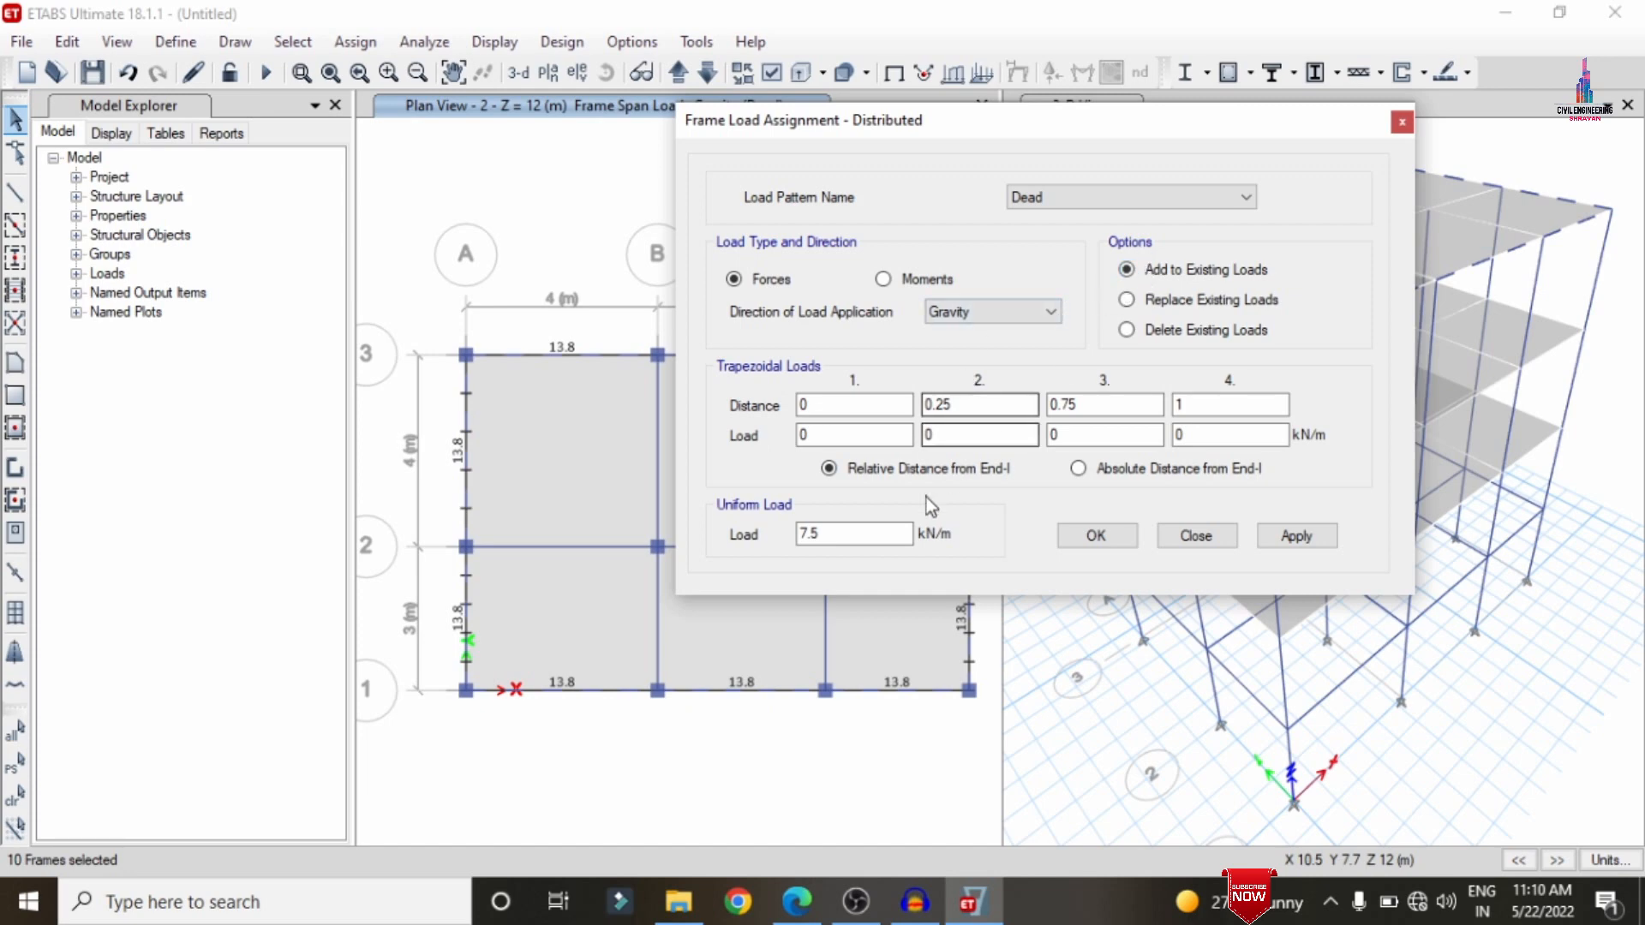
drag(866, 535, 760, 547)
text(3)
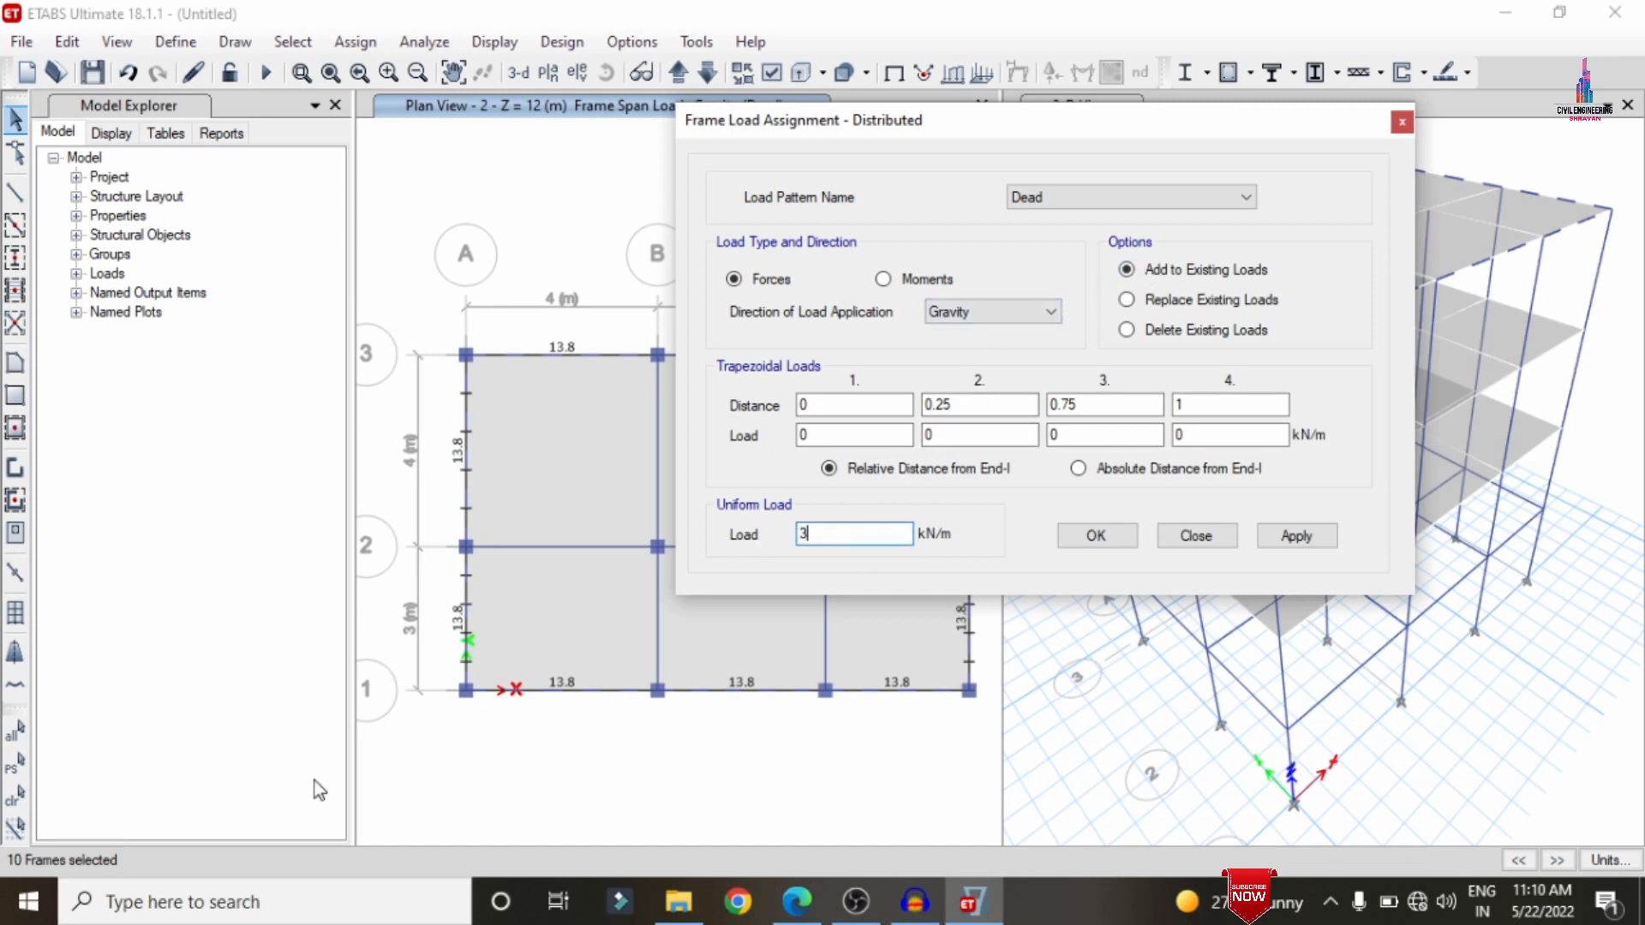
click(1293, 538)
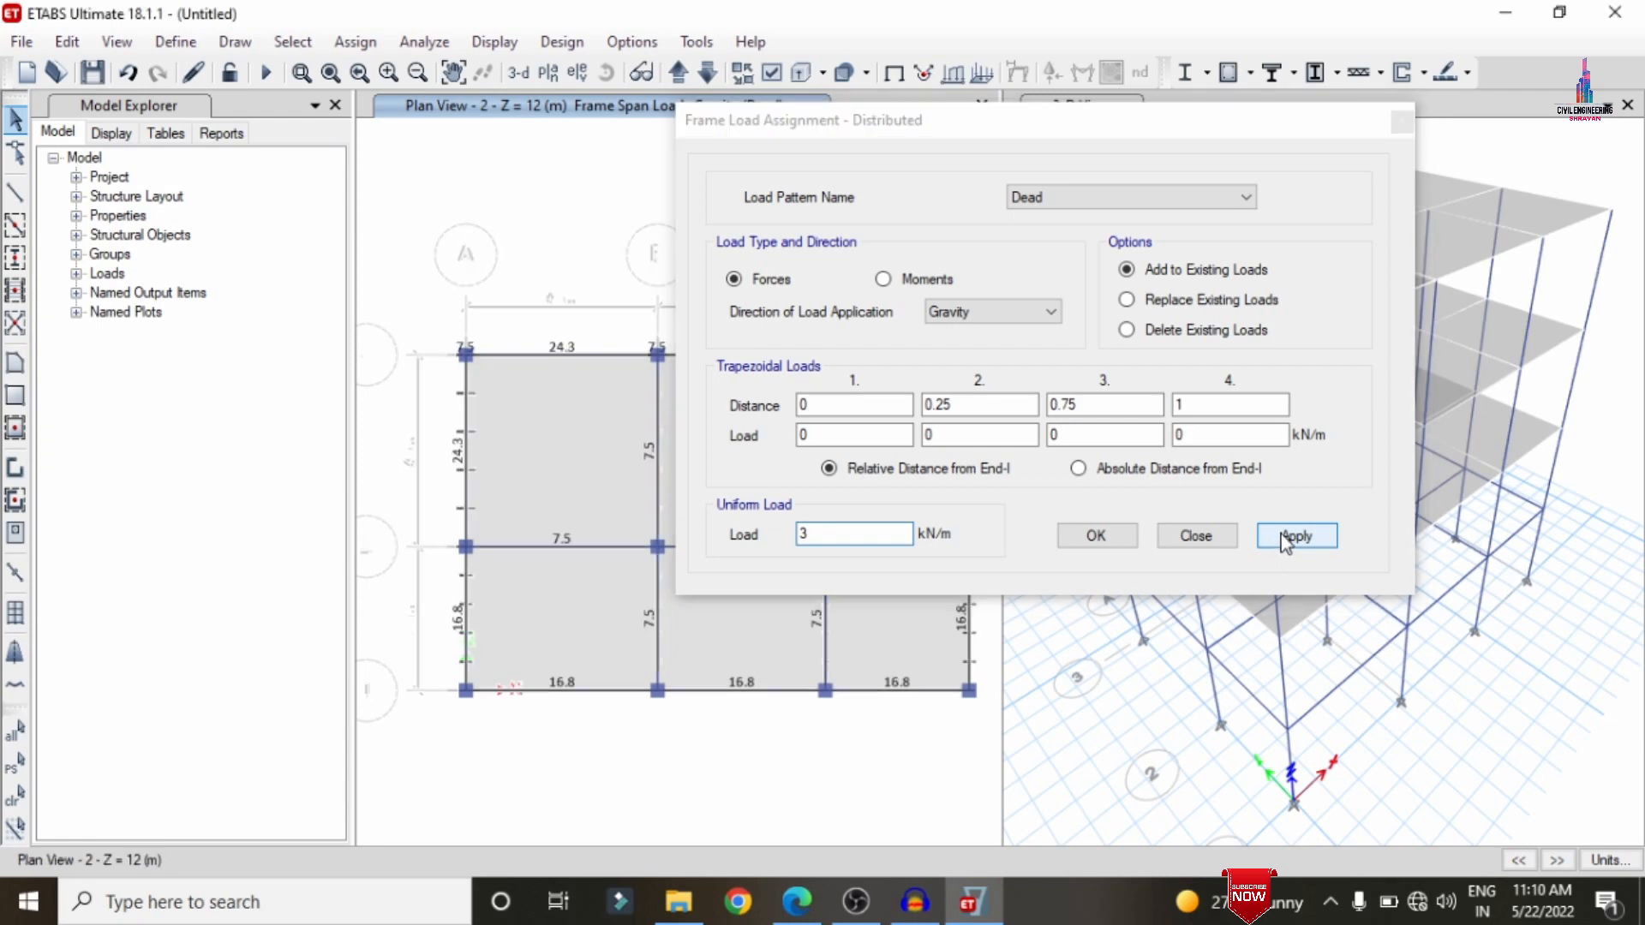
click(1110, 536)
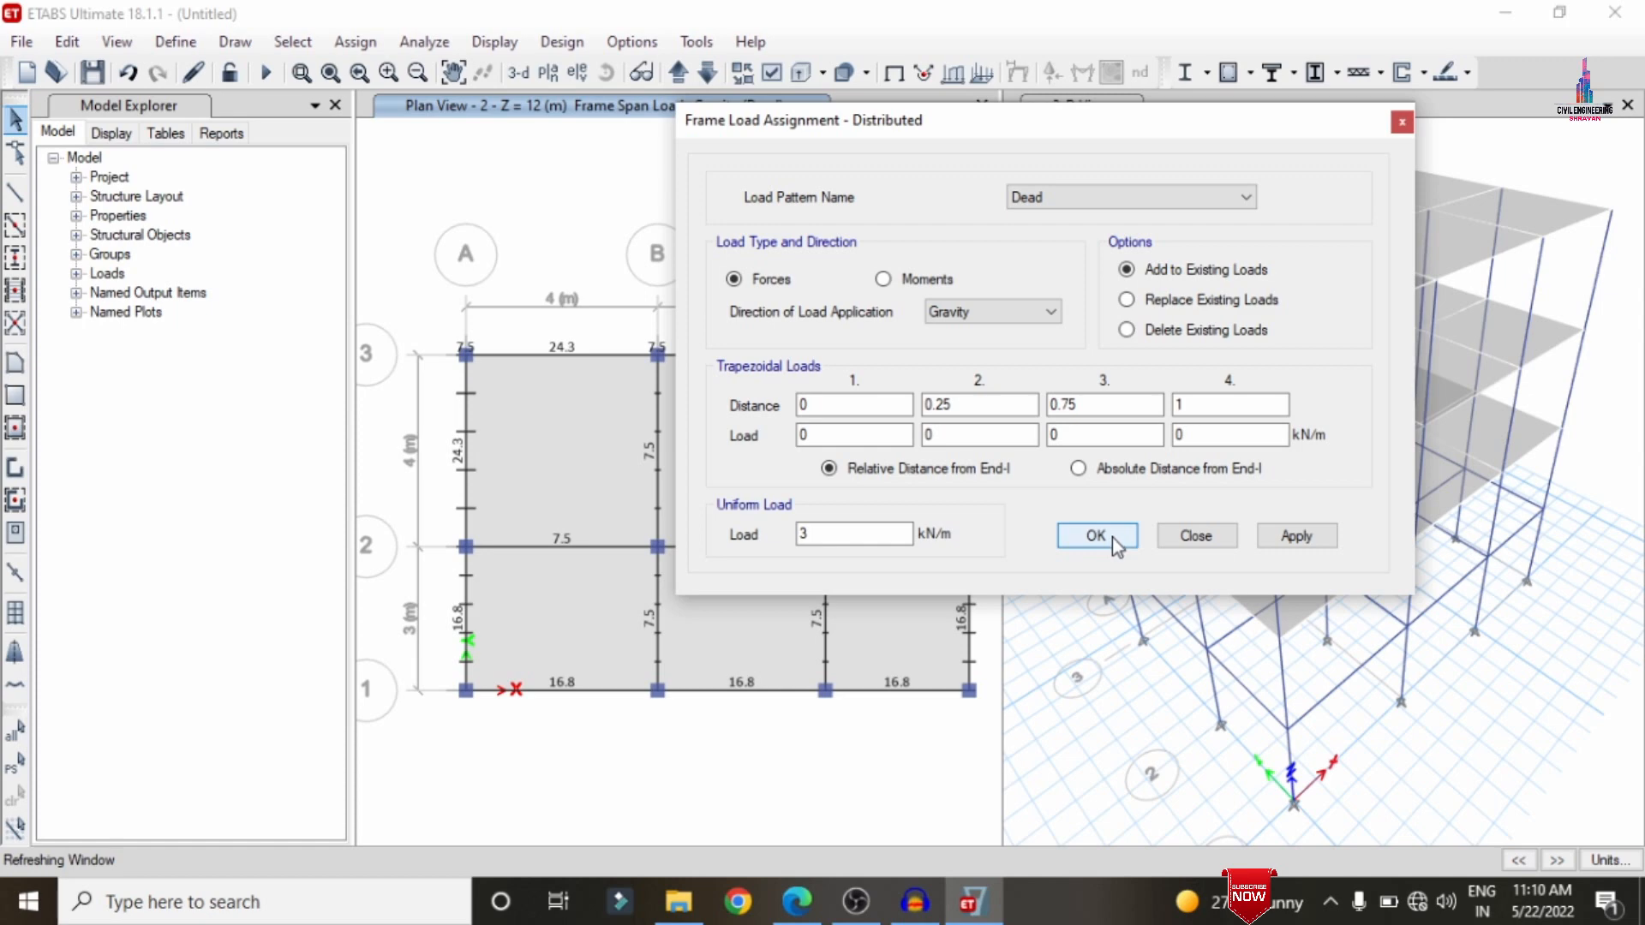
- Switch to Calculator, compute a slab load as 0.1 × 20, and minimize it
click(397, 902)
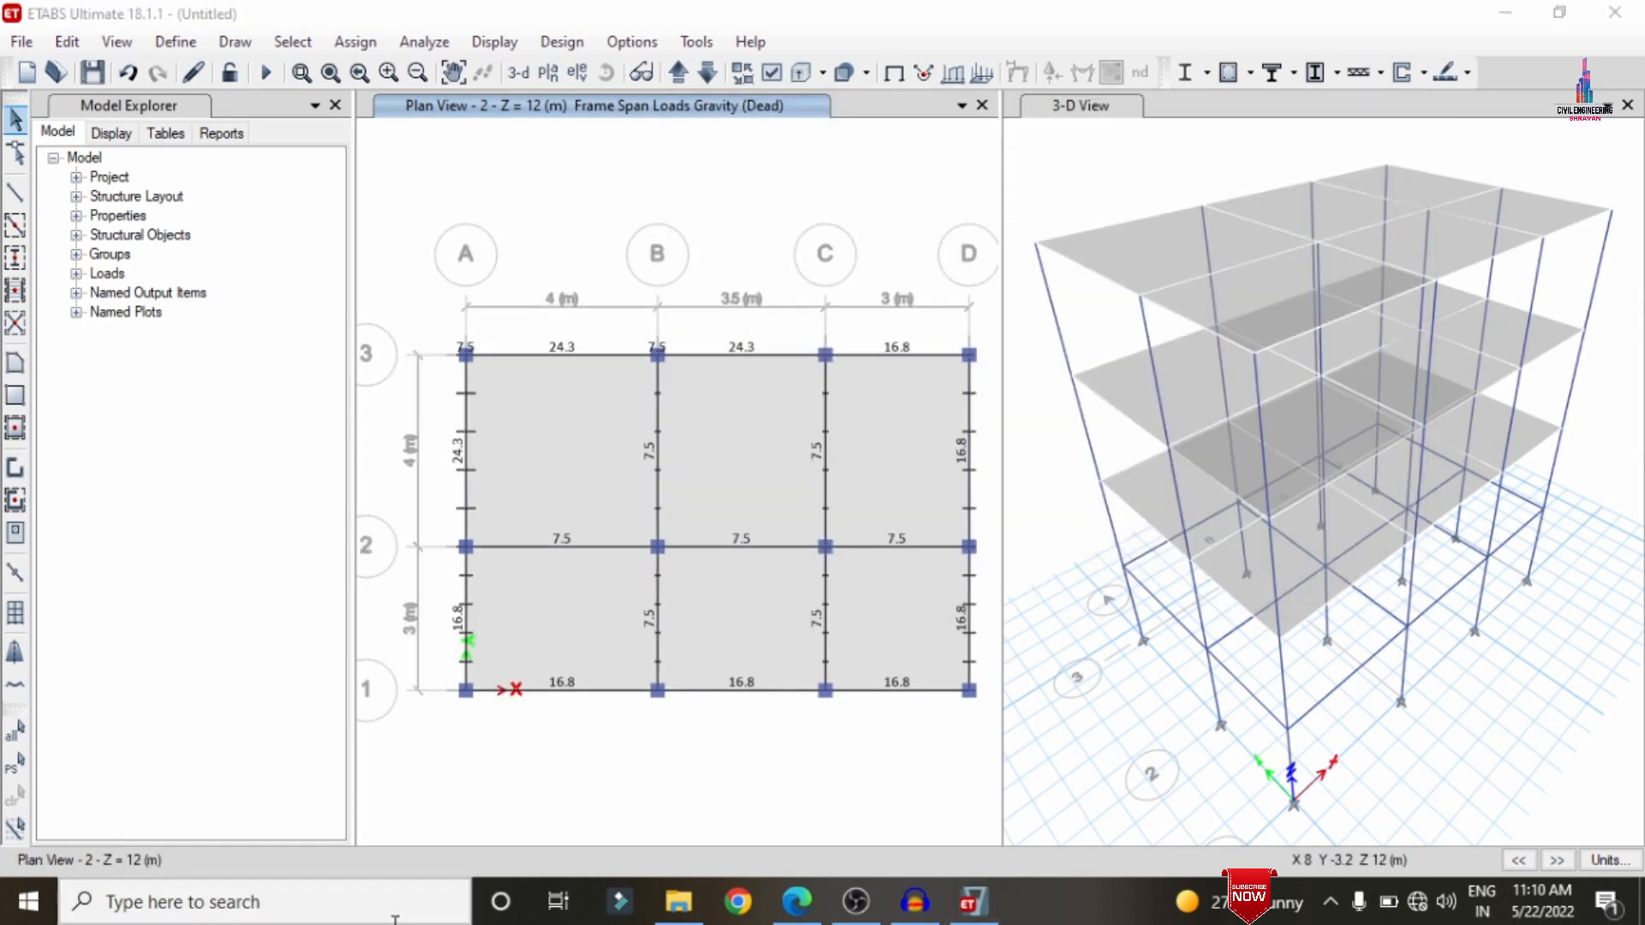
text(ca)
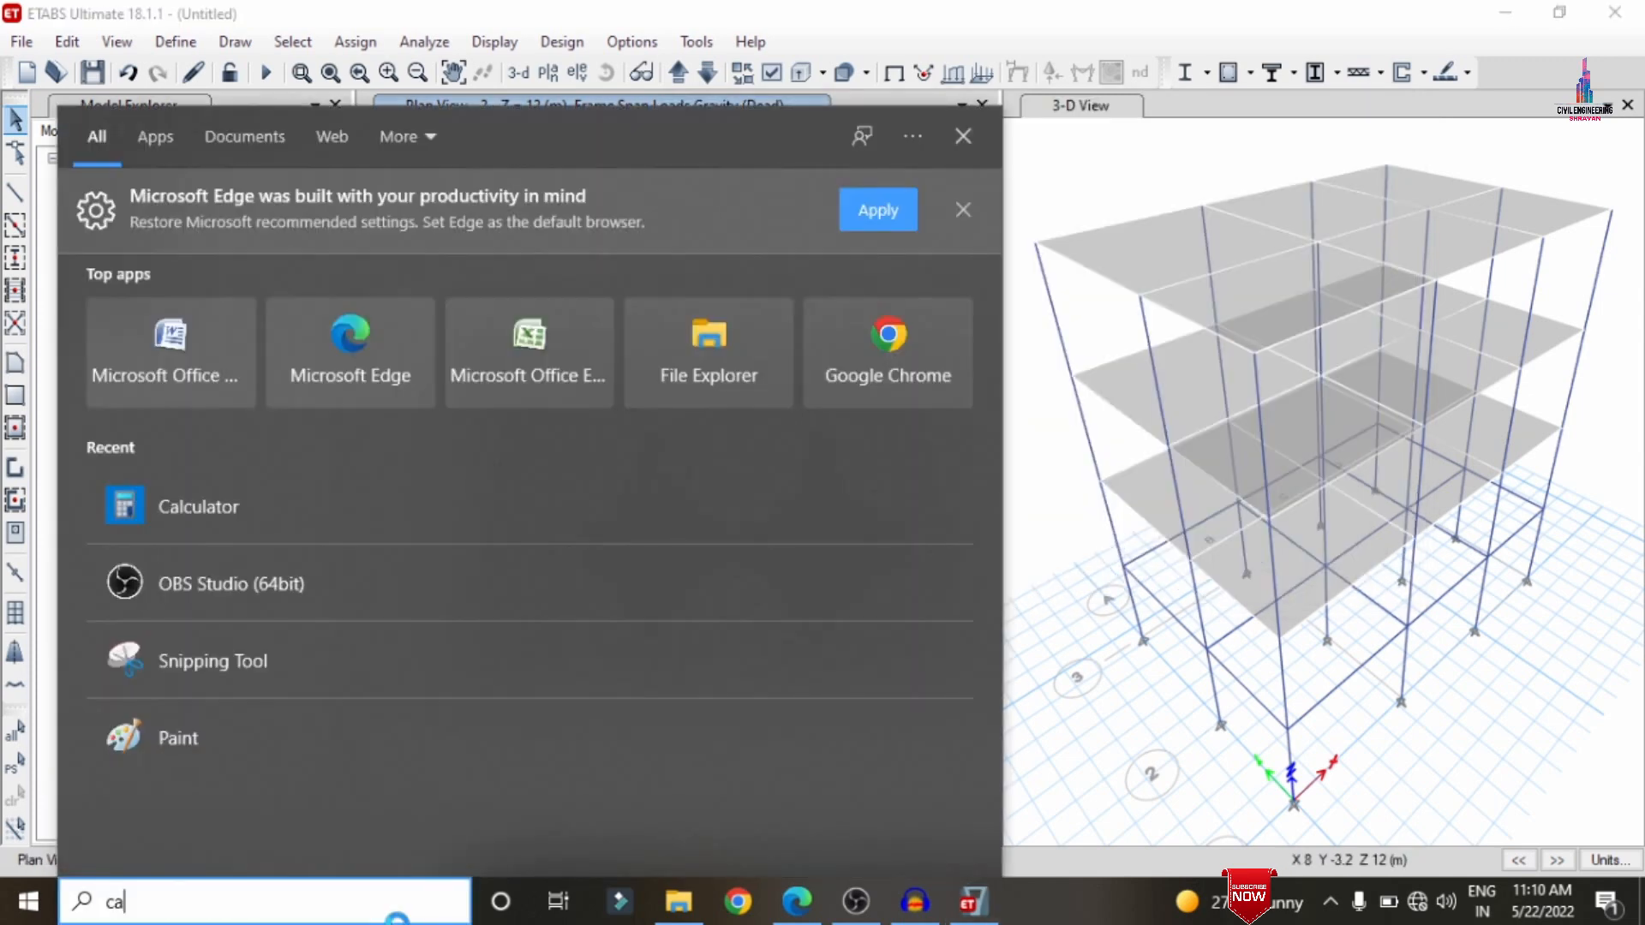
key(Return)
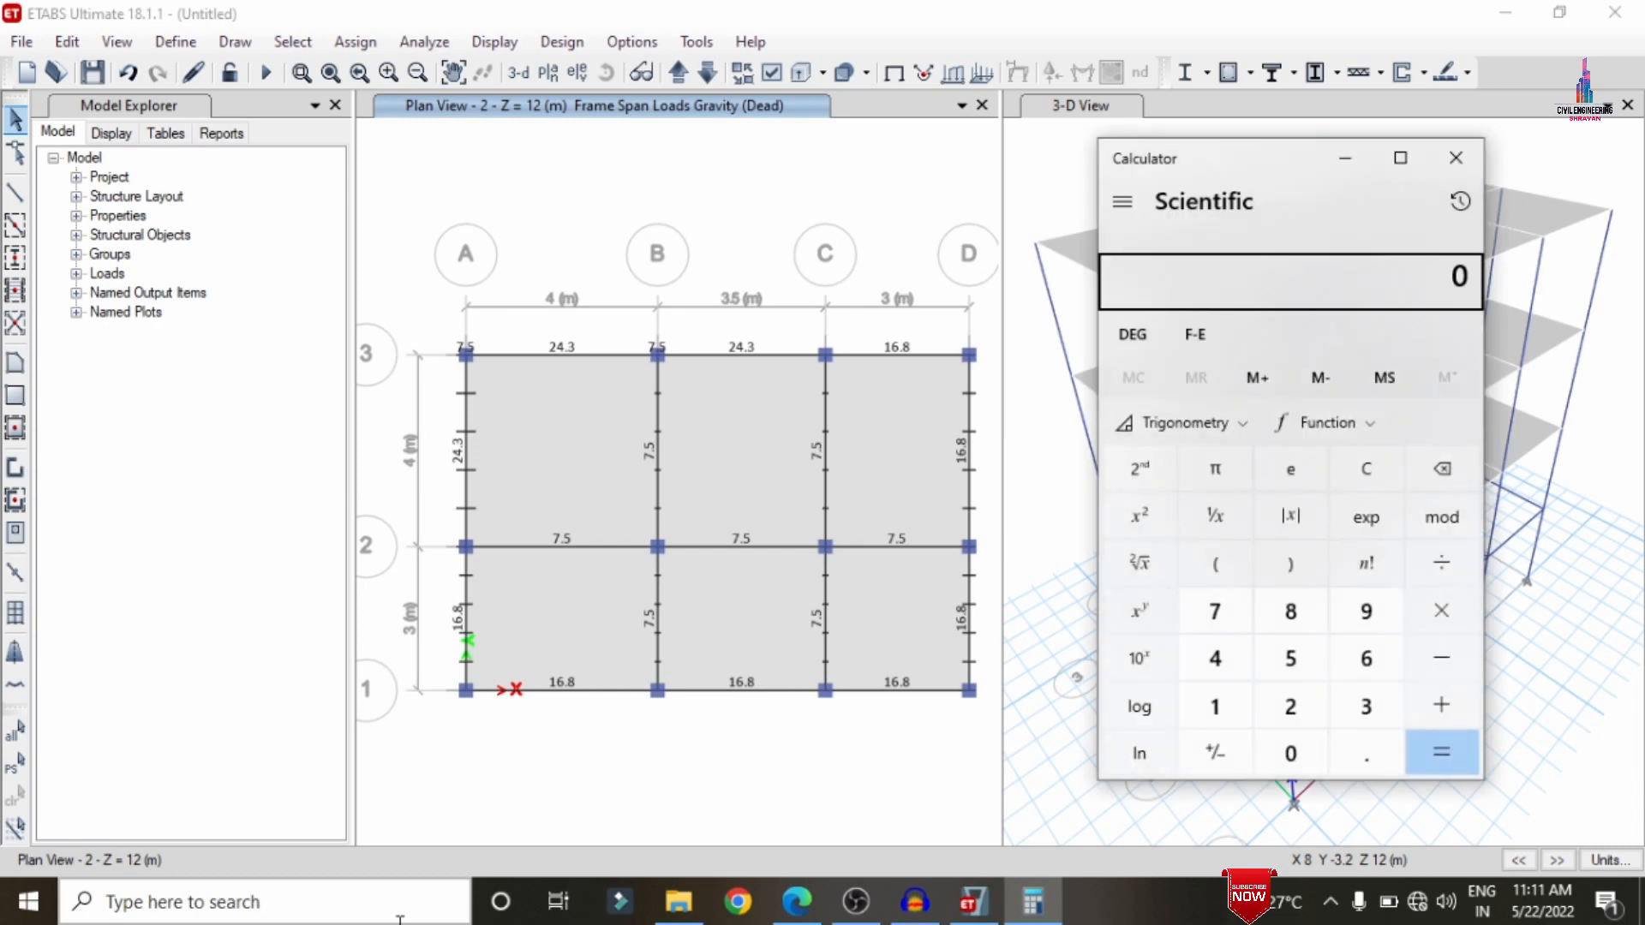
text(.1 × 20)
key(Return)
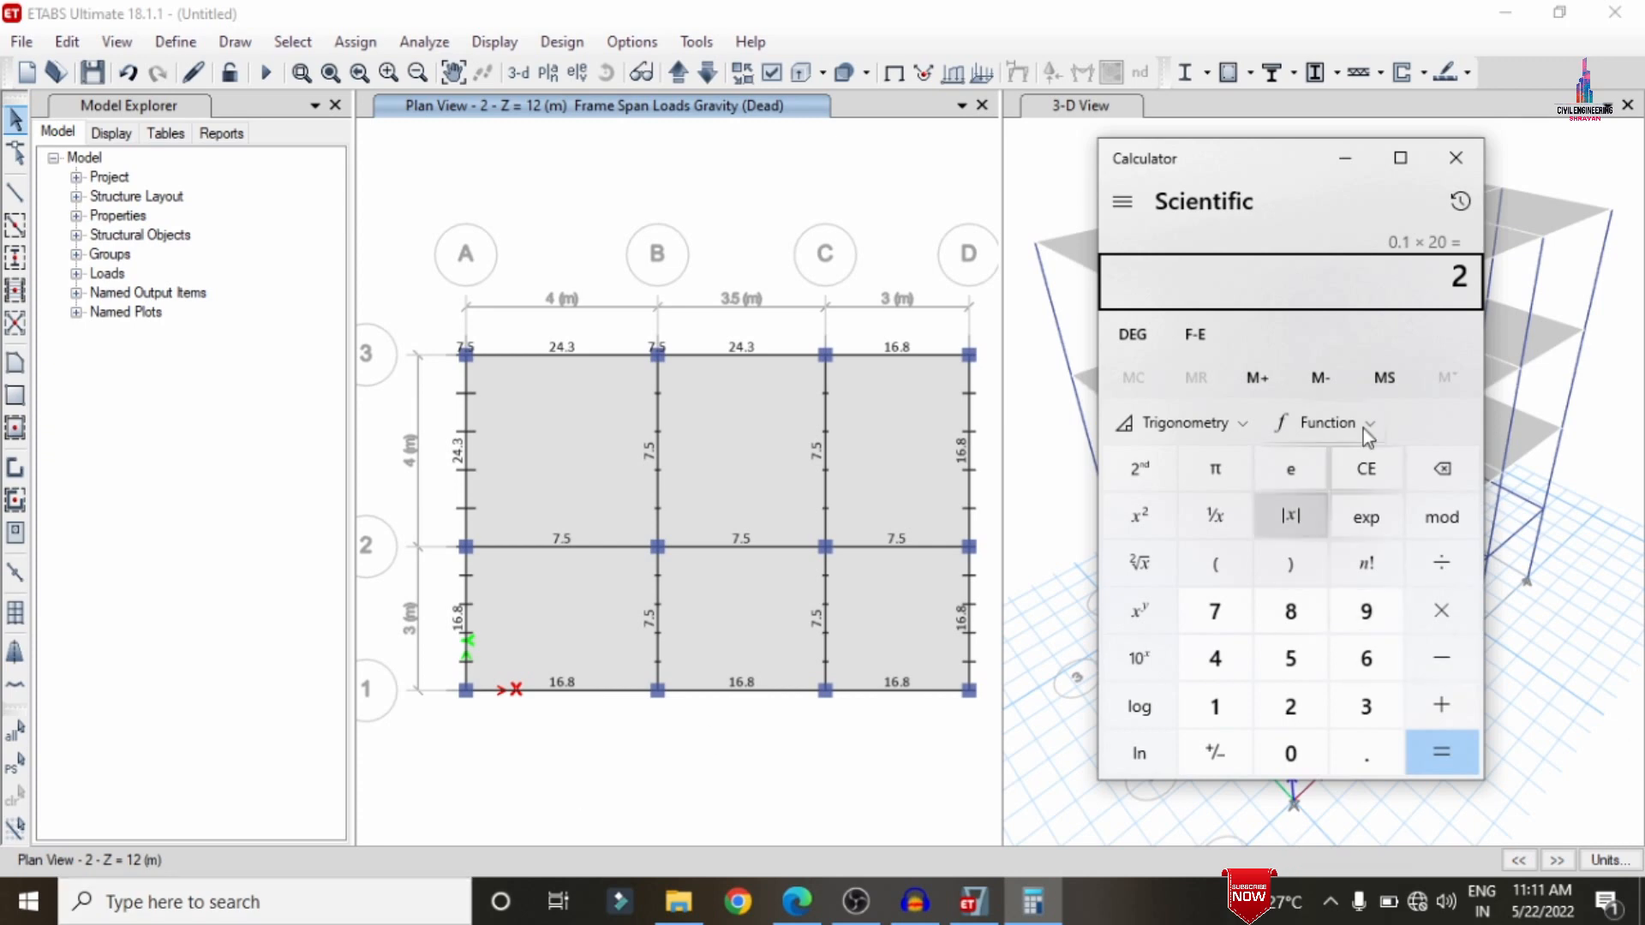
click(1345, 157)
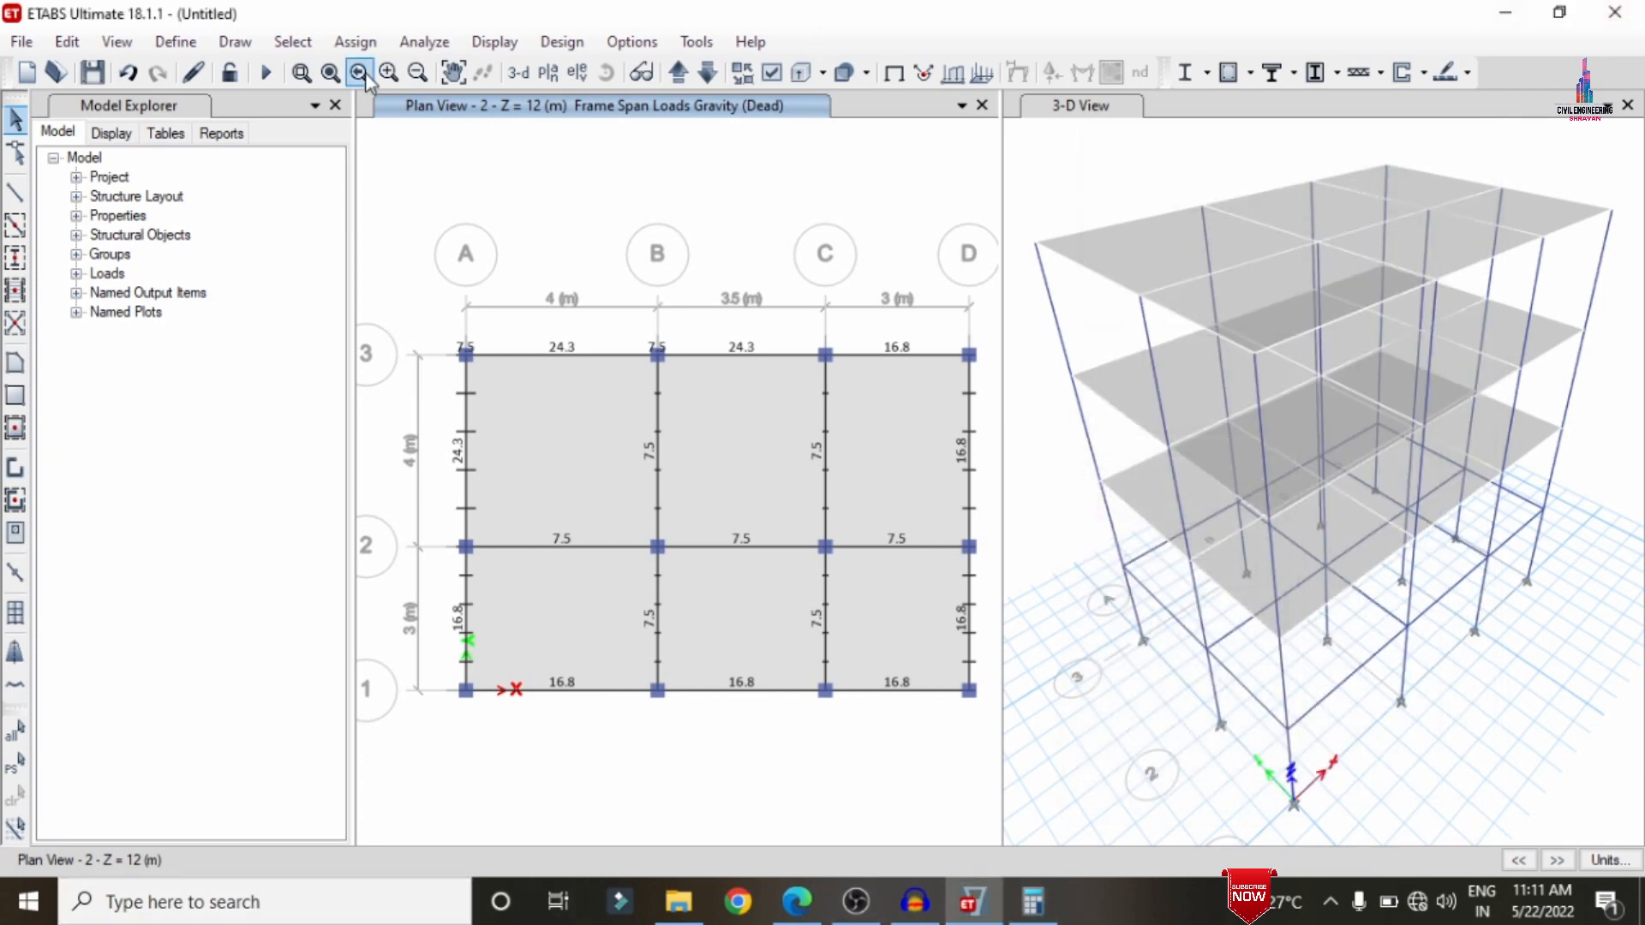
- Select all slabs that have the slab property S125
click(293, 42)
mouse_move(343, 73)
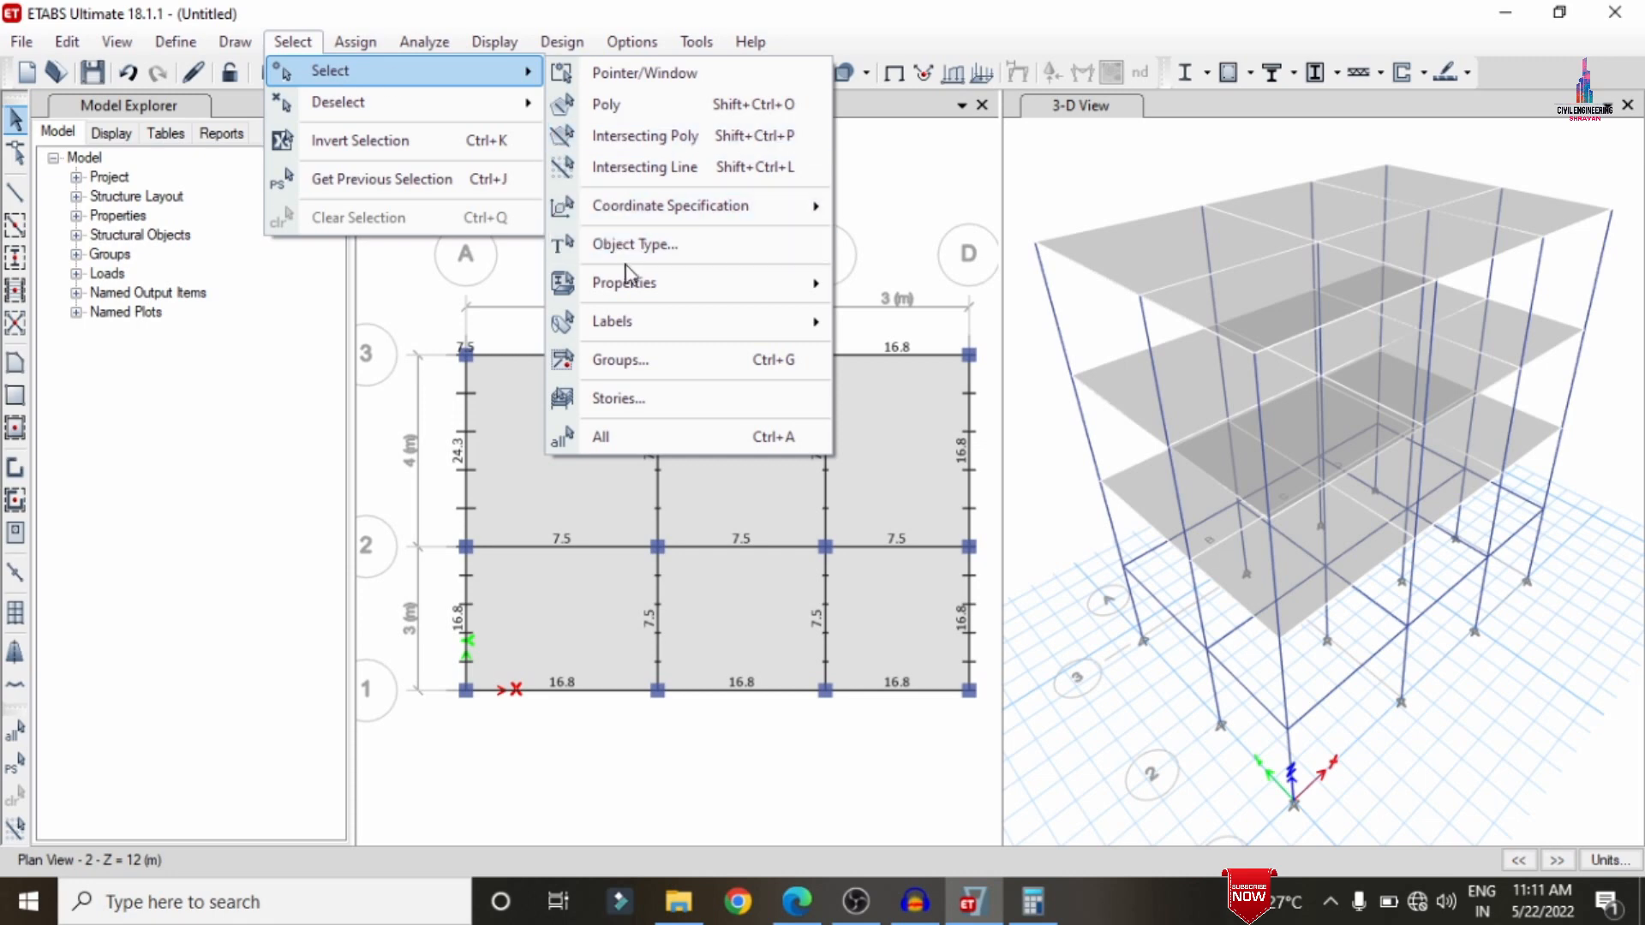
mouse_move(821, 278)
click(927, 358)
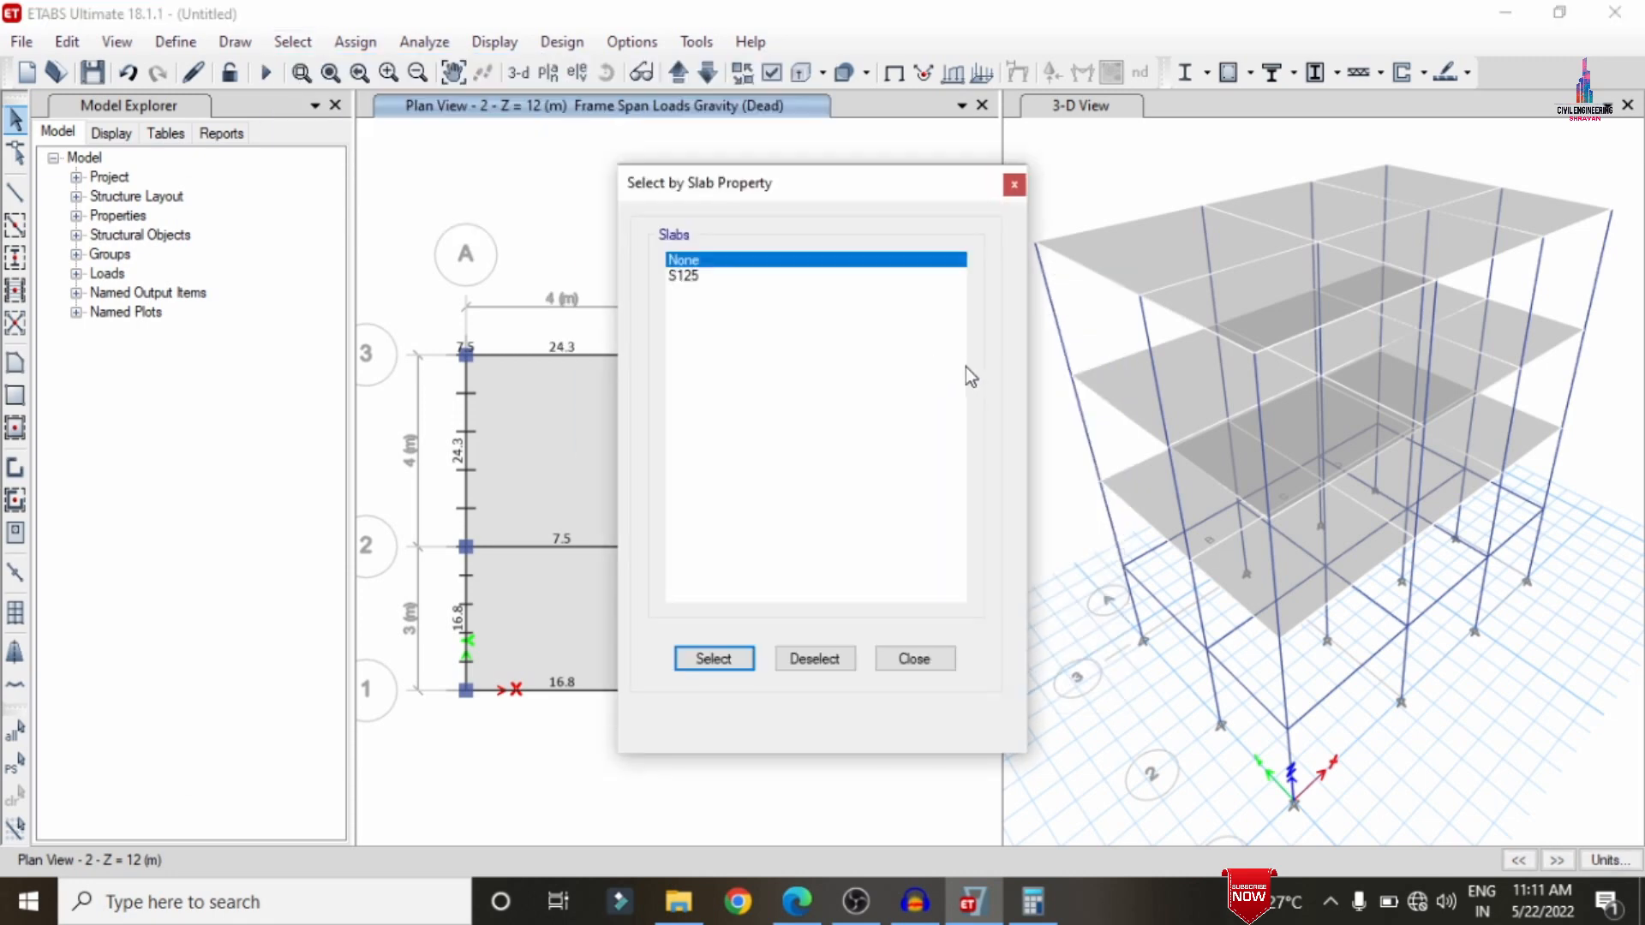
click(722, 277)
click(721, 662)
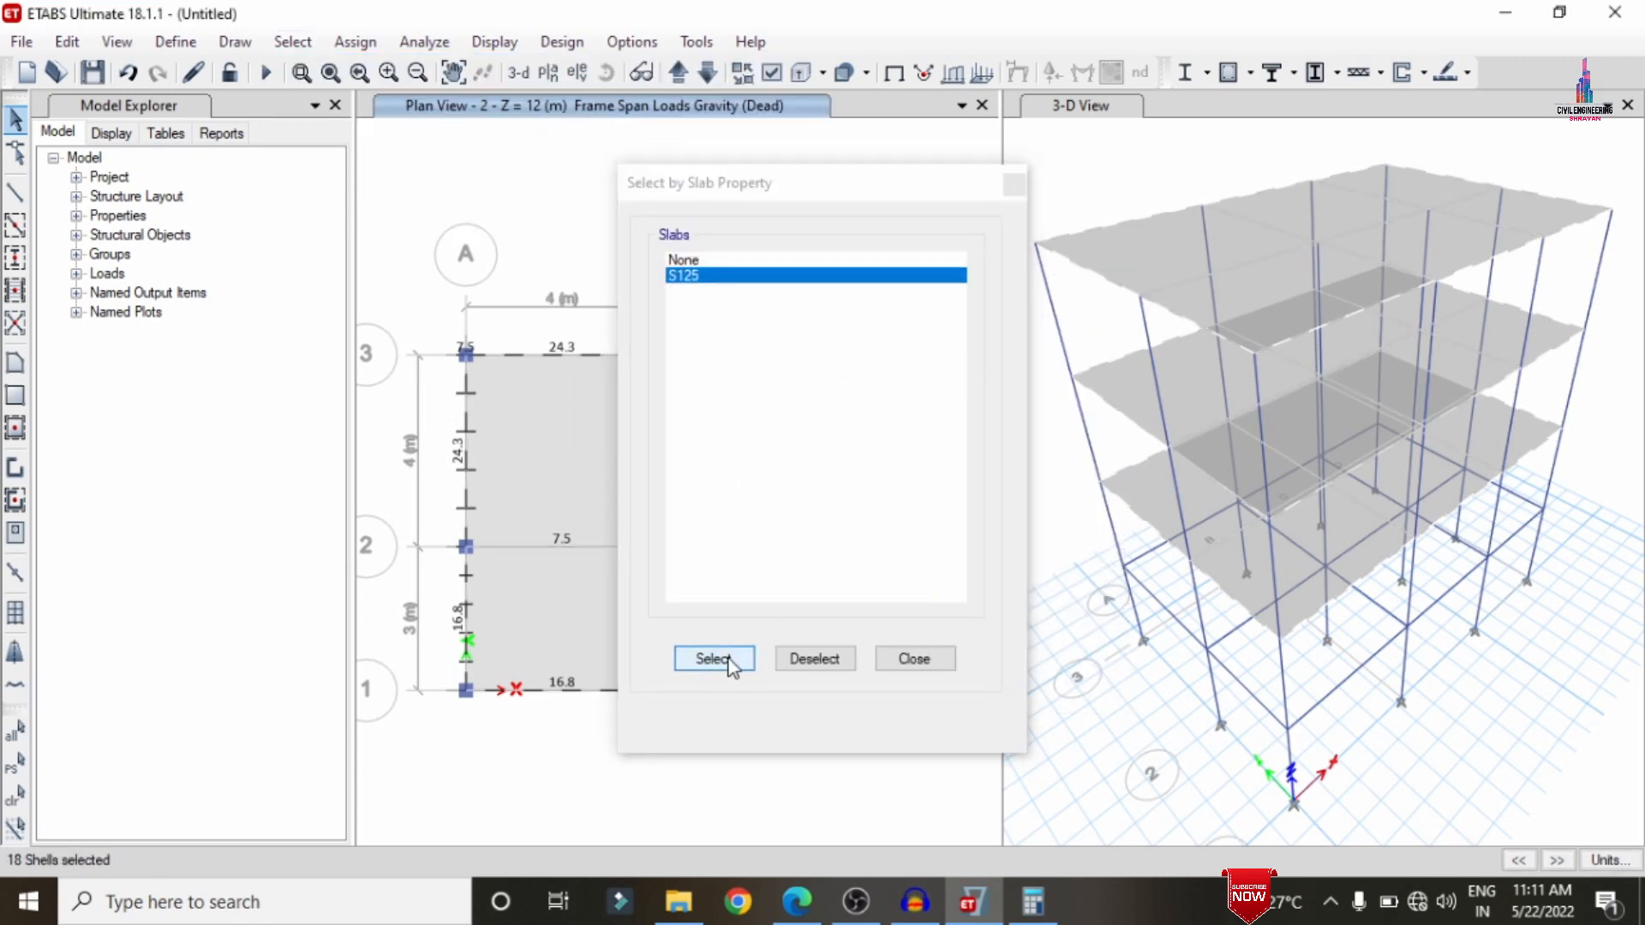
click(915, 659)
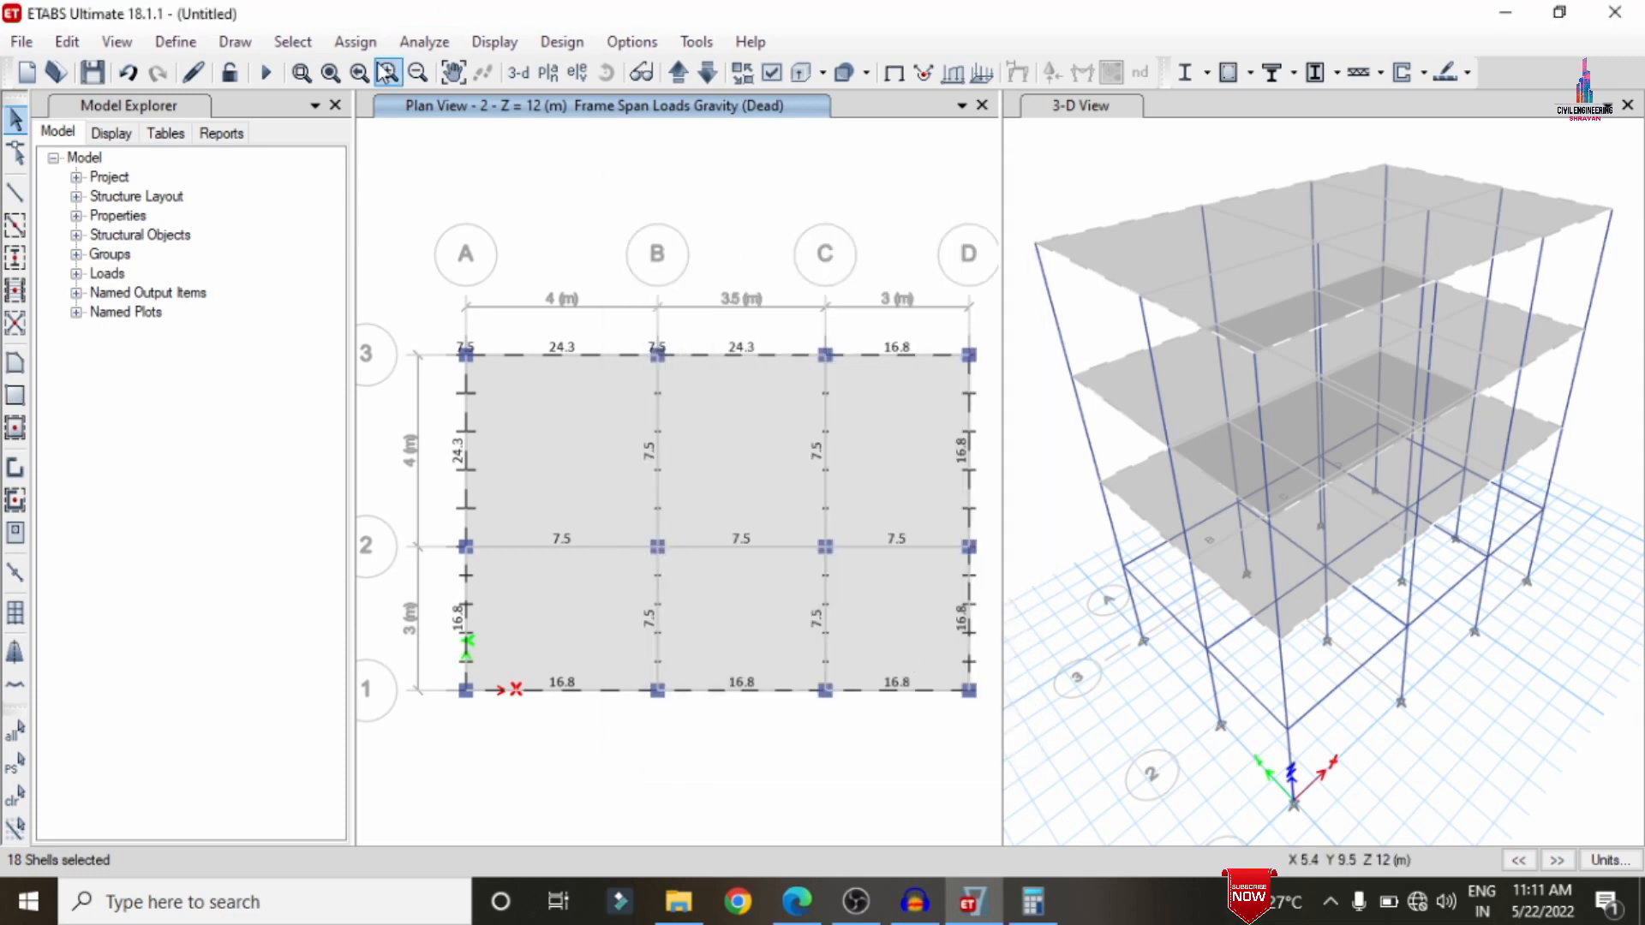
- Apply a uniform Dead shell load of 2 kN/m² in the gravity direction to the selected slabs, adding to existing loads
click(356, 42)
mouse_move(474, 291)
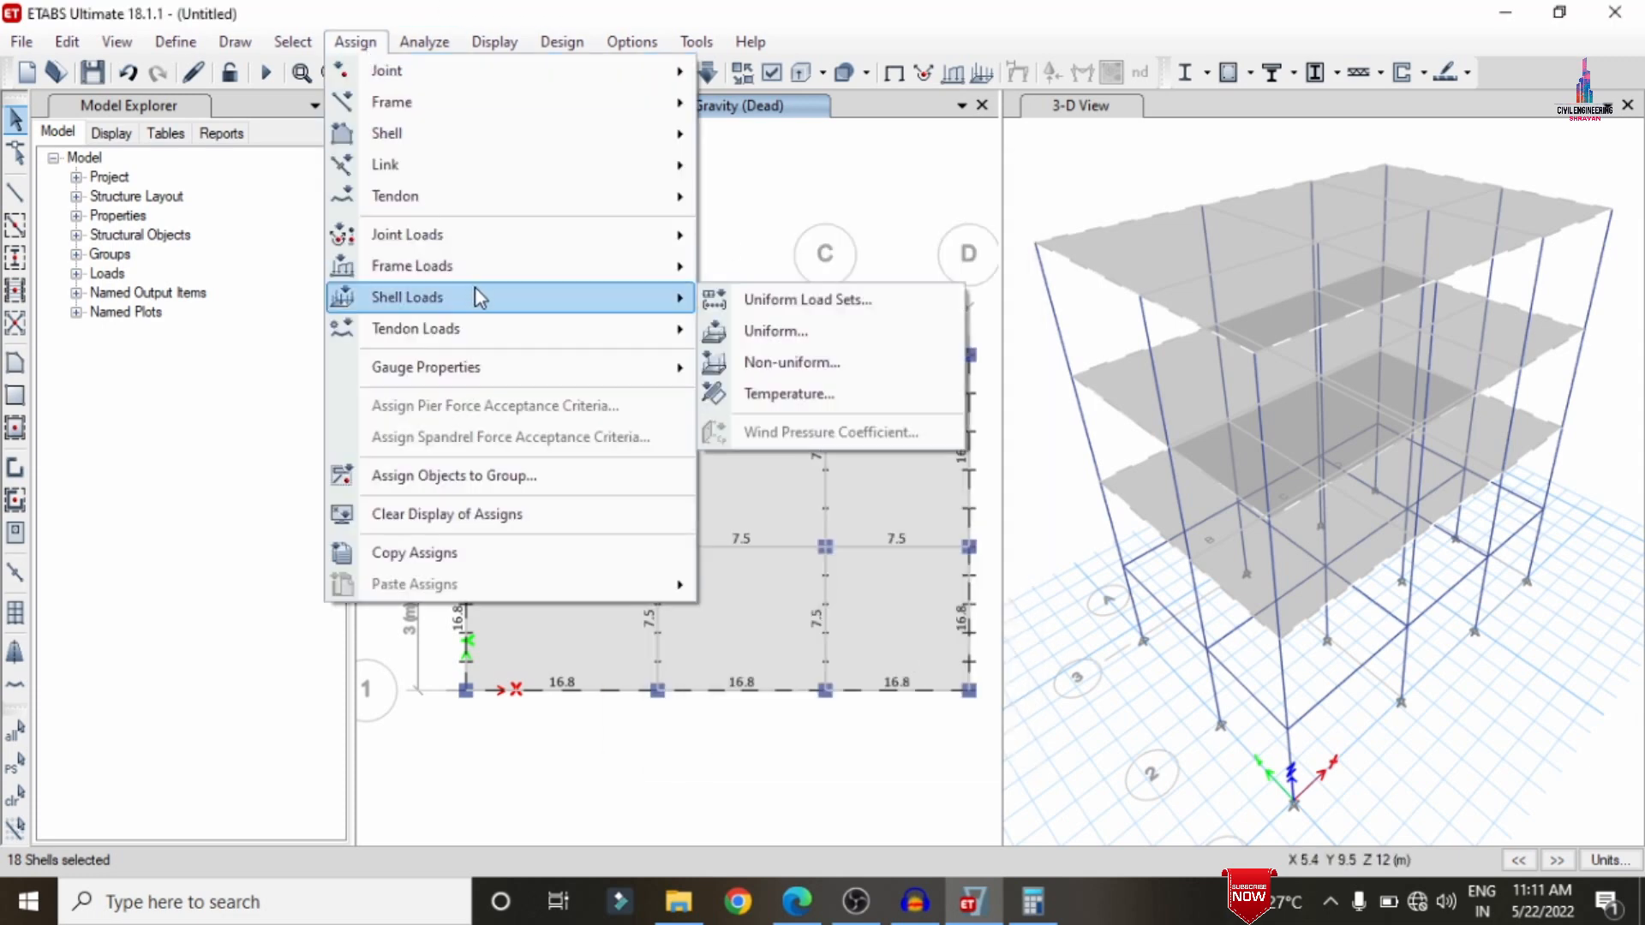
click(762, 325)
click(886, 450)
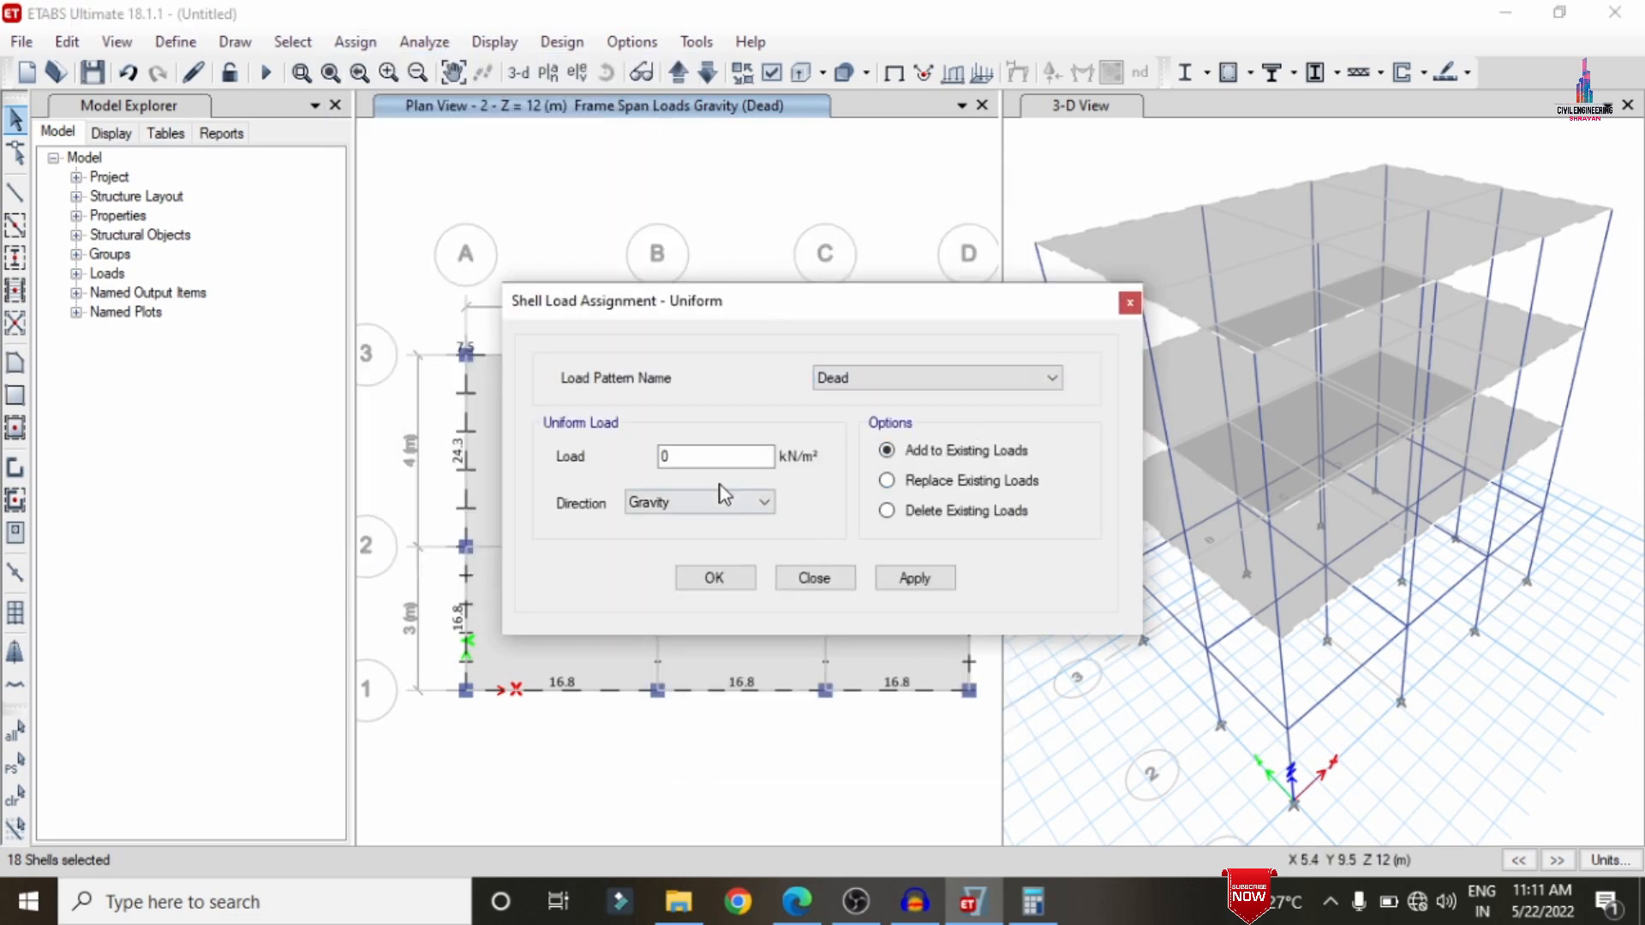
double_click(716, 457)
text(2)
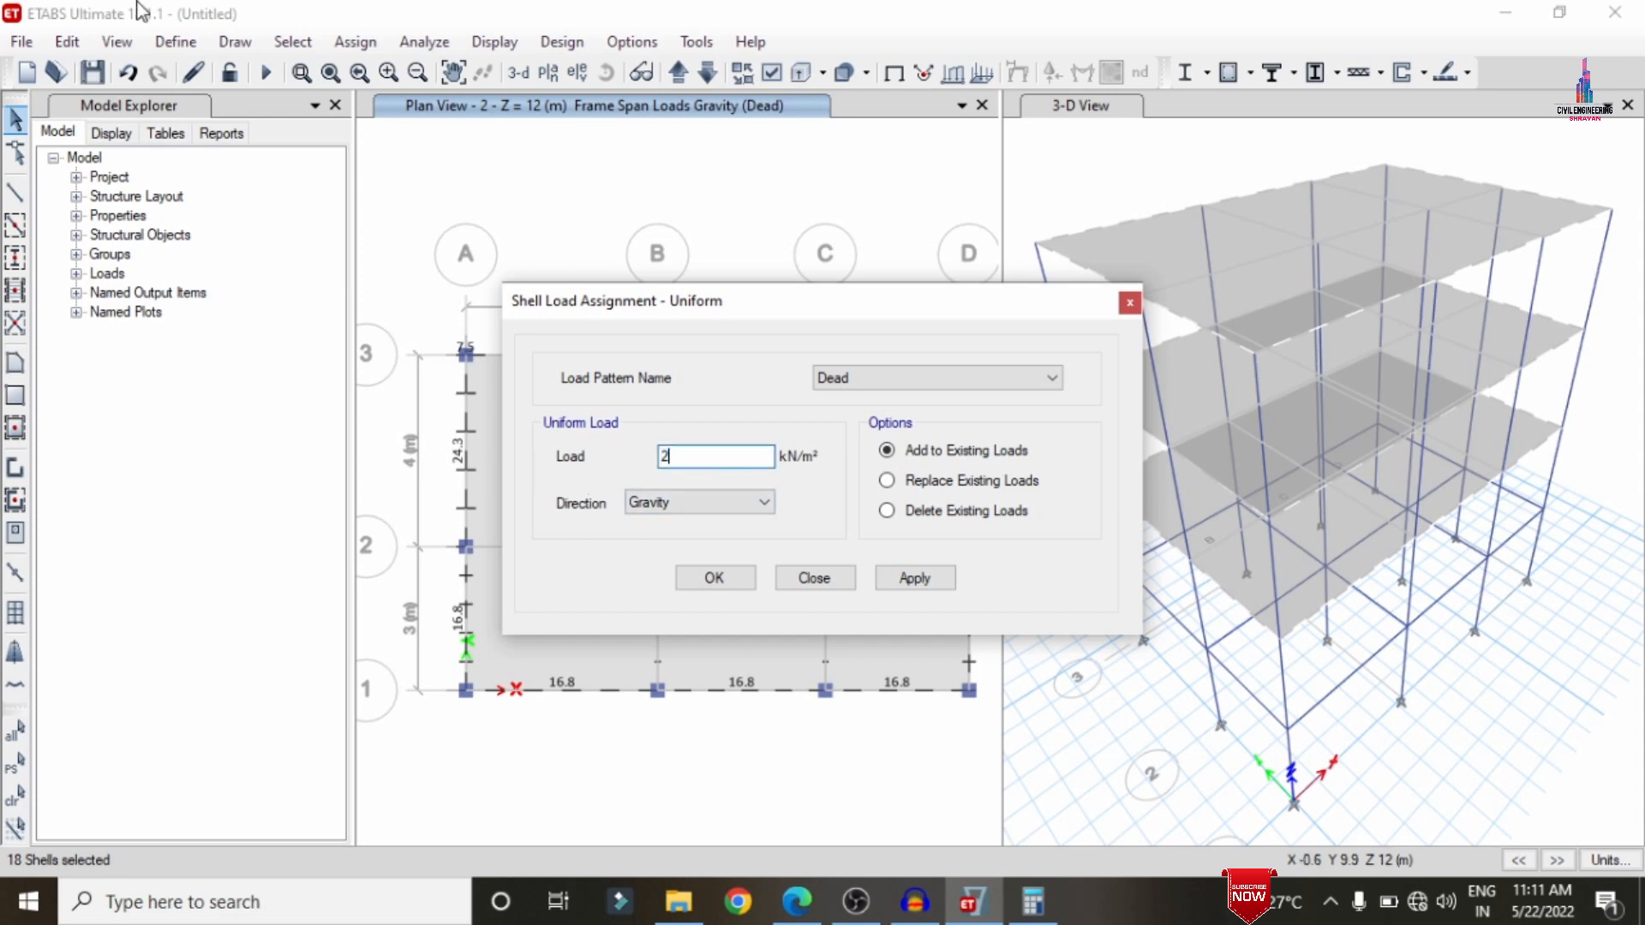
click(903, 585)
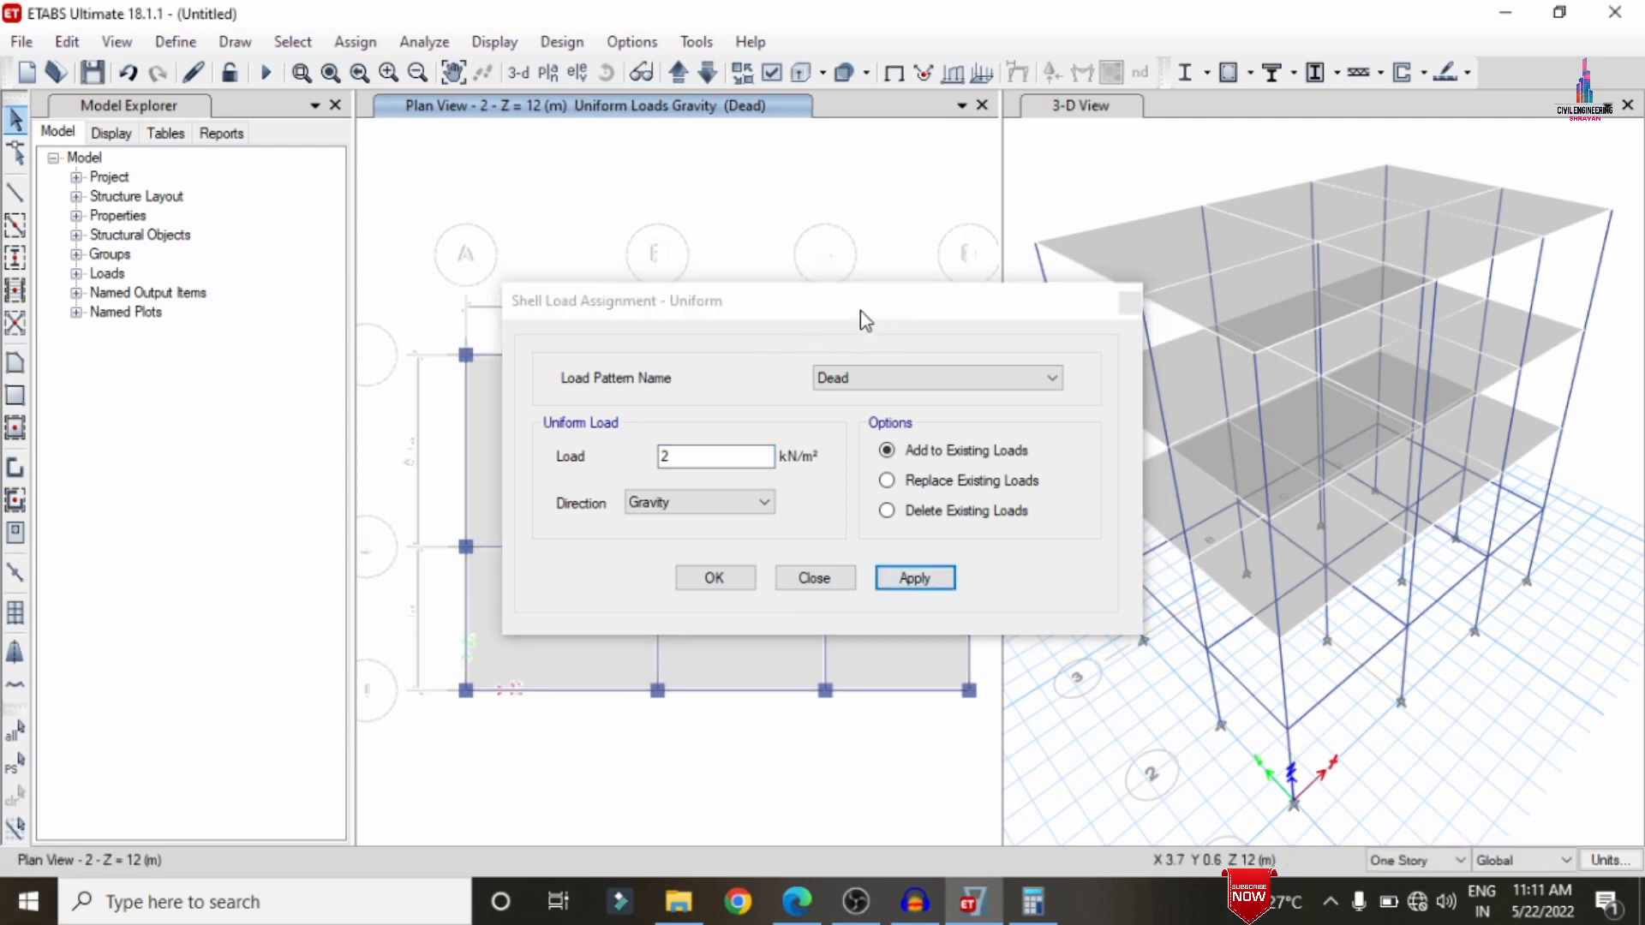
- Reselect the same slabs and apply a uniform Live load of 3 kN/m² in the gravity direction, adding to existing loads
drag(850, 312, 1072, 137)
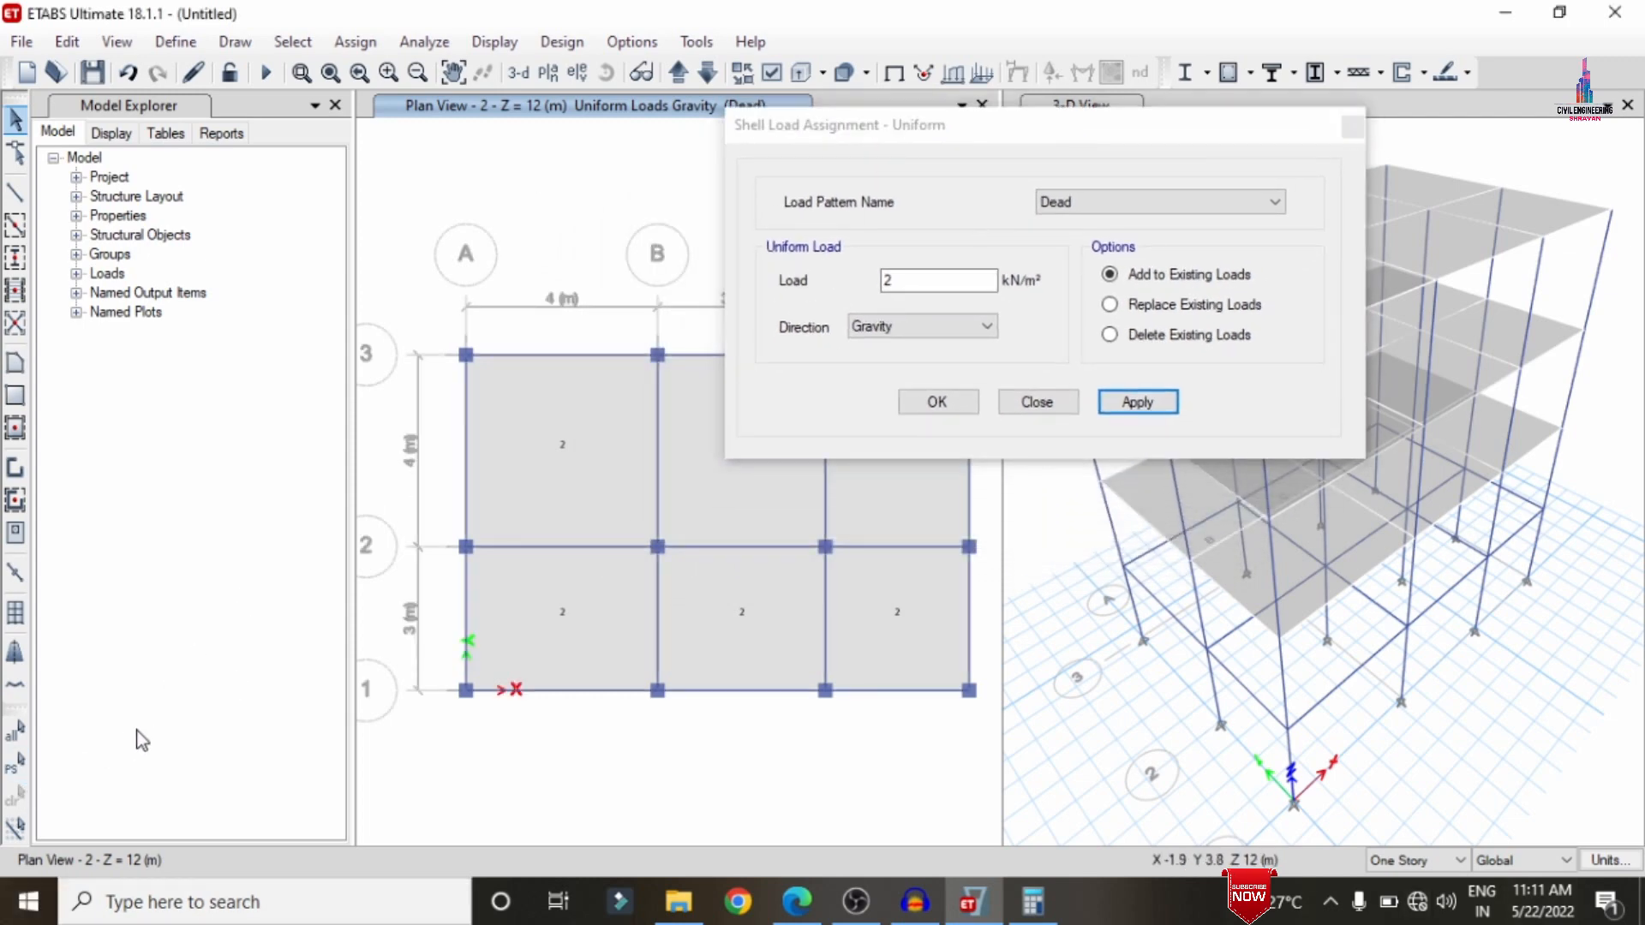
click(15, 730)
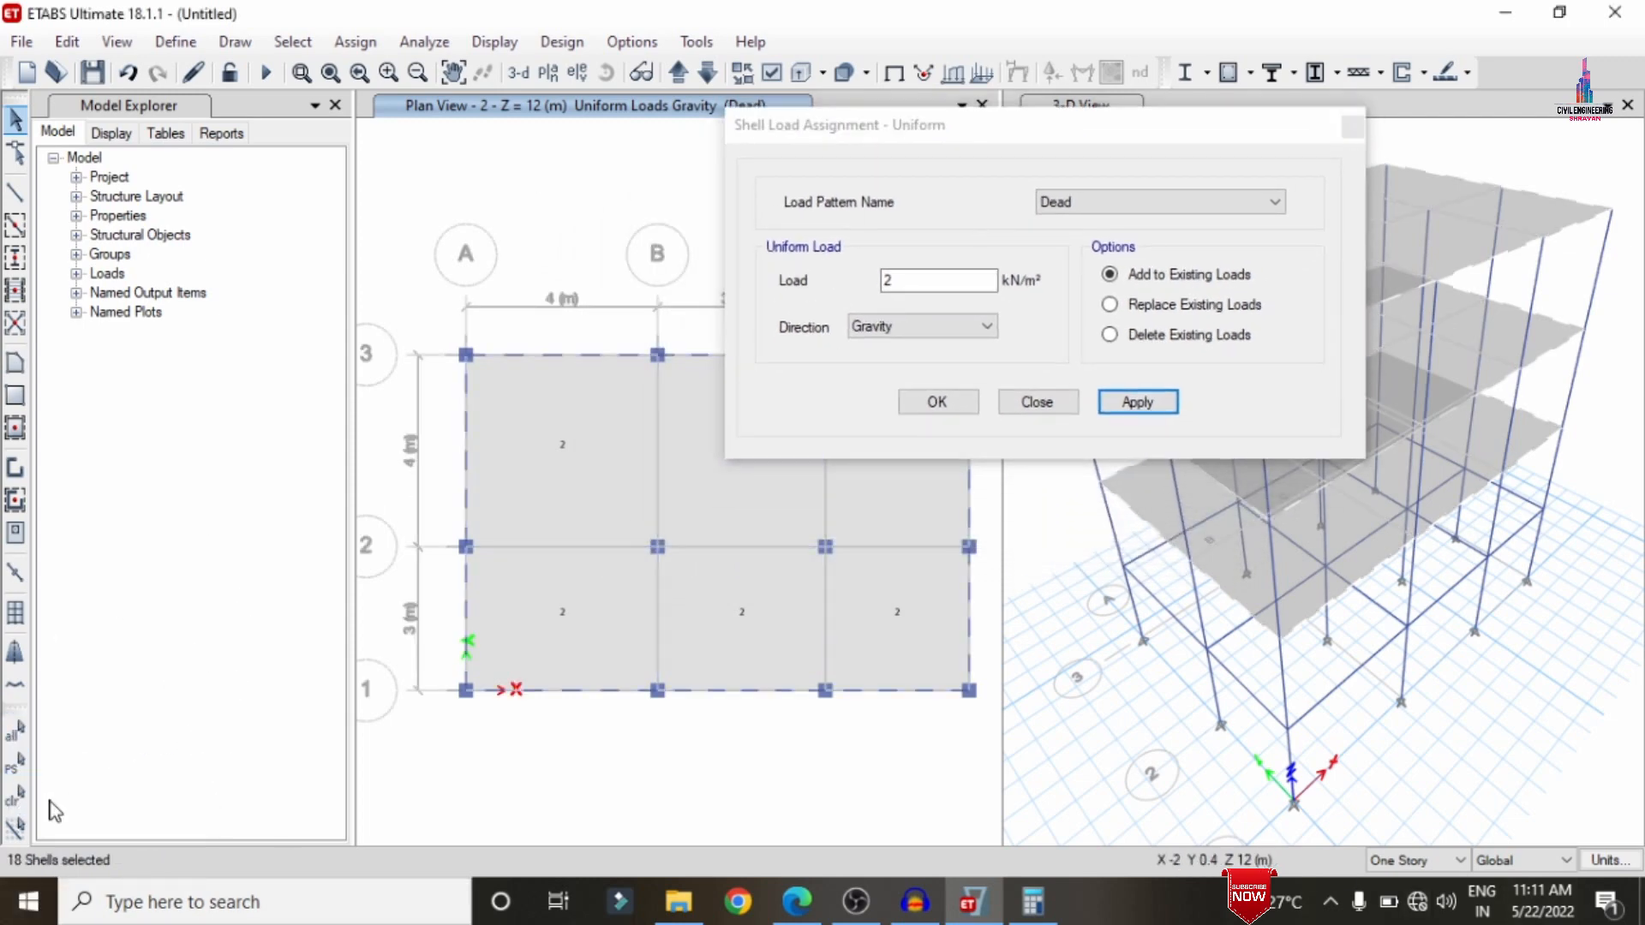
click(1062, 205)
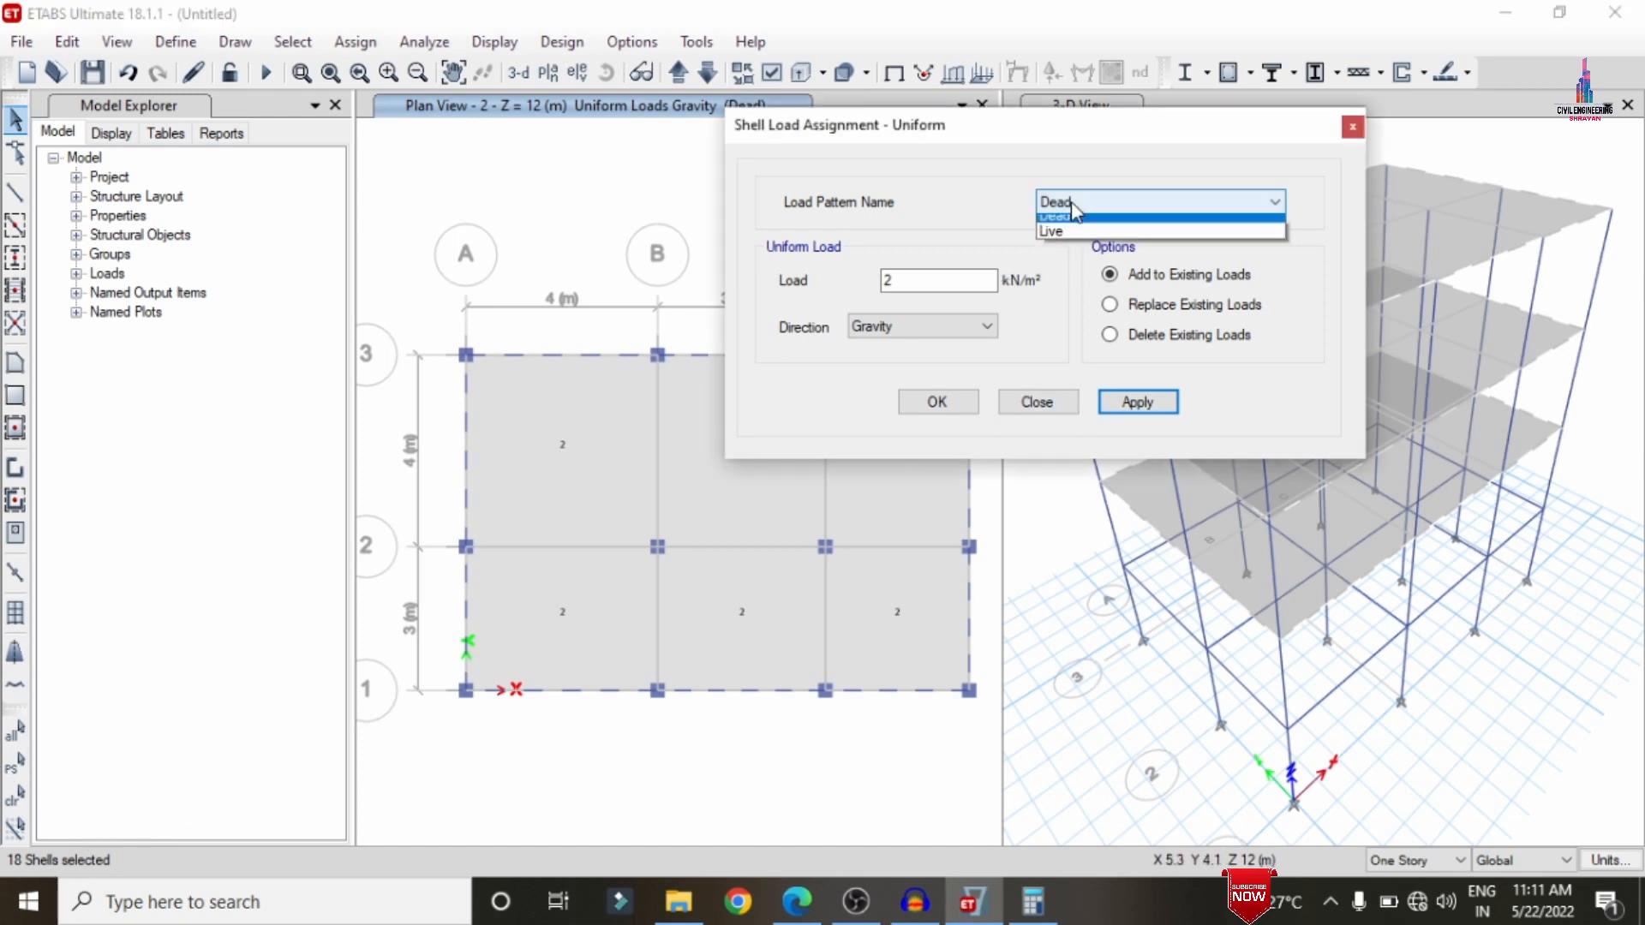
click(1062, 230)
double_click(967, 279)
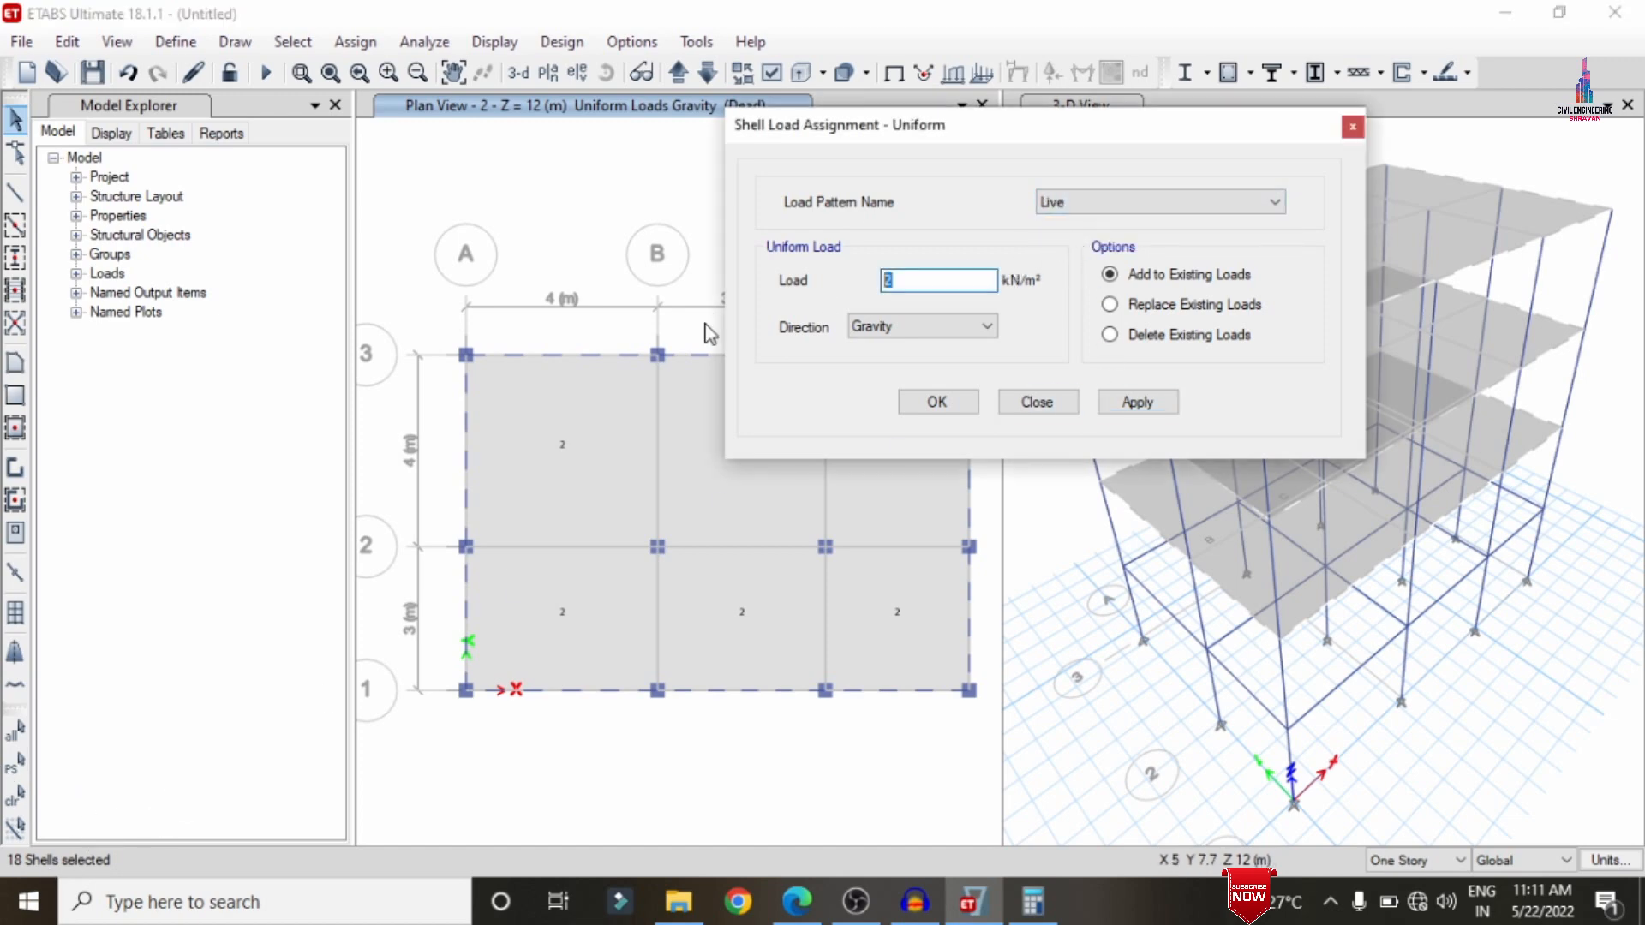
text(3)
click(1138, 402)
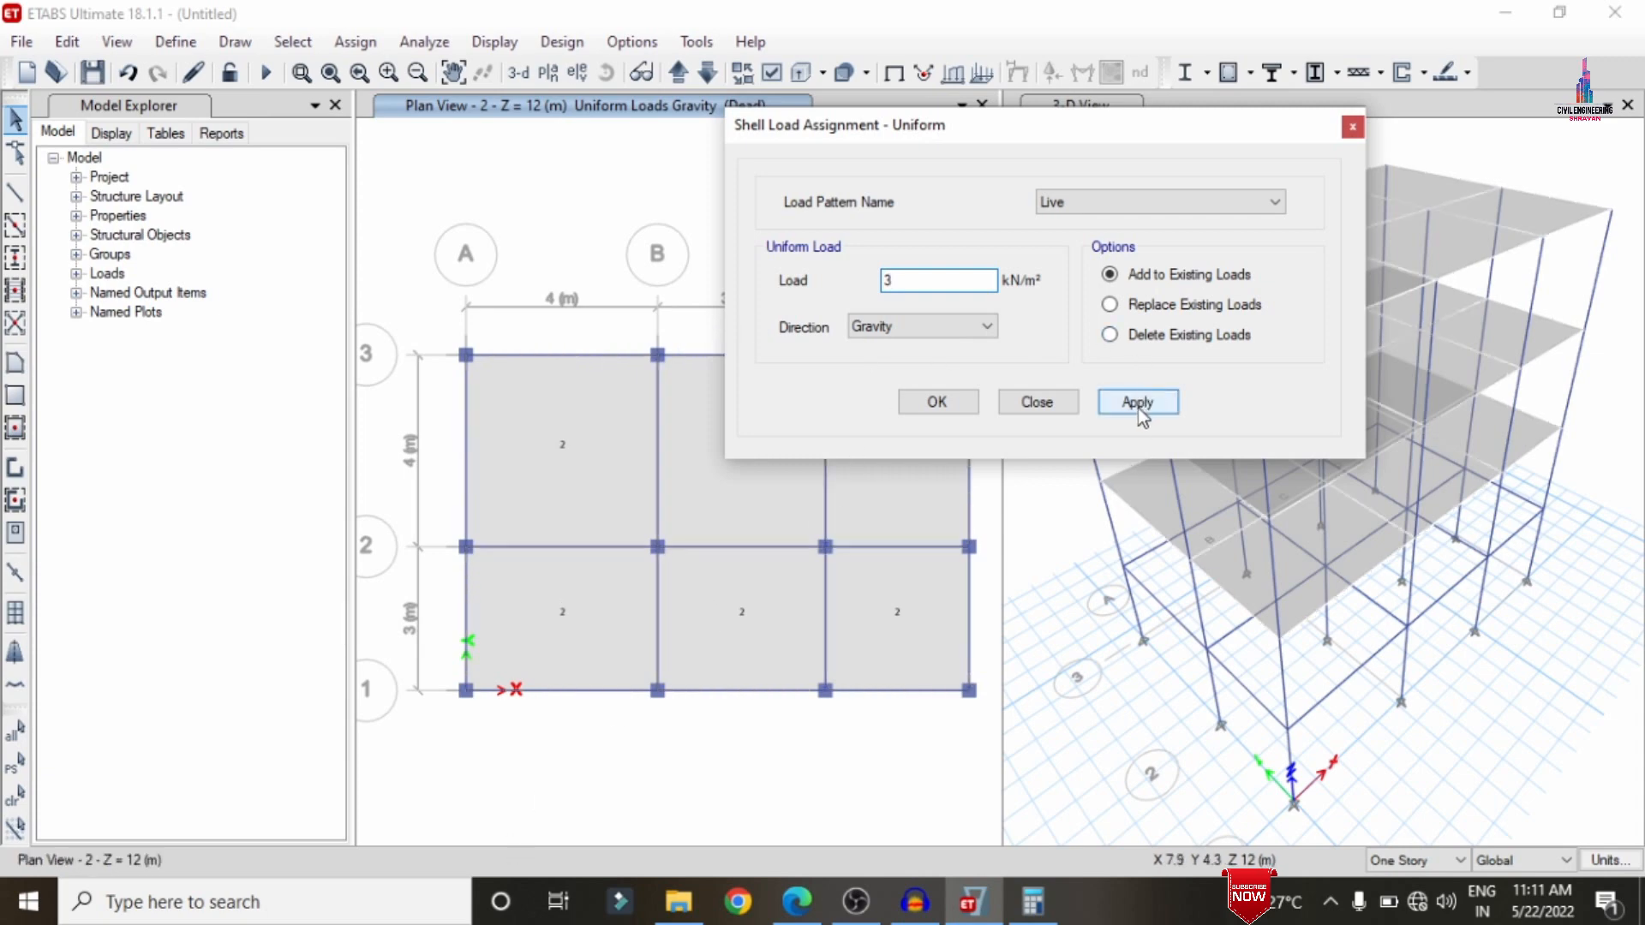
click(956, 408)
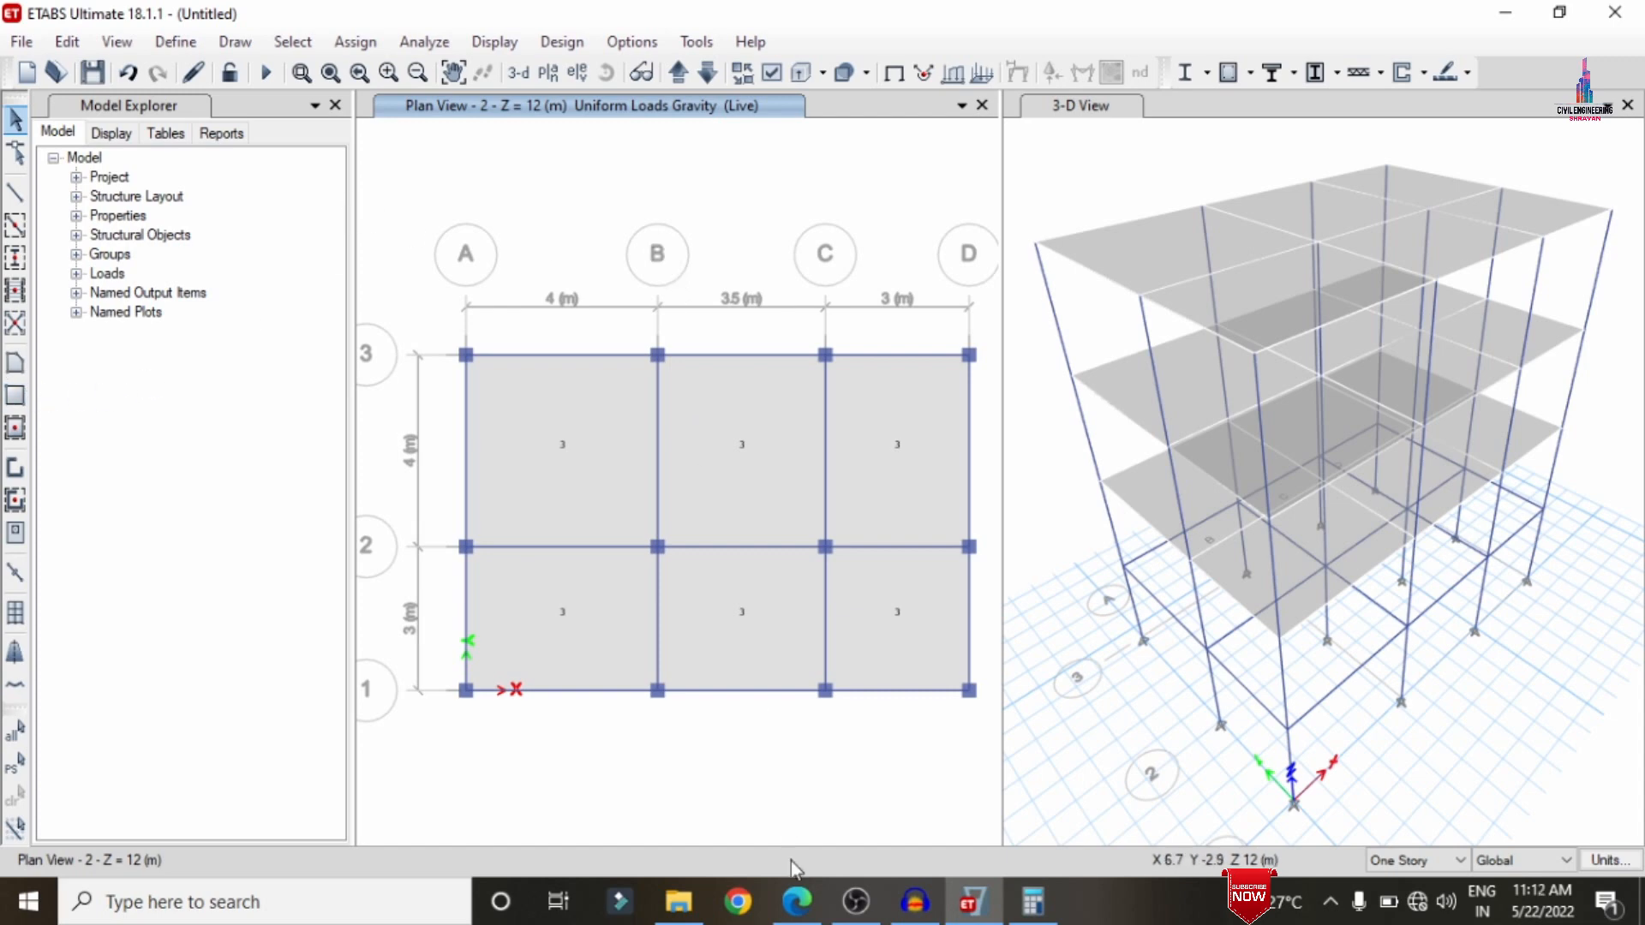
- Add the default design load combinations for Concrete Frame Design
click(180, 43)
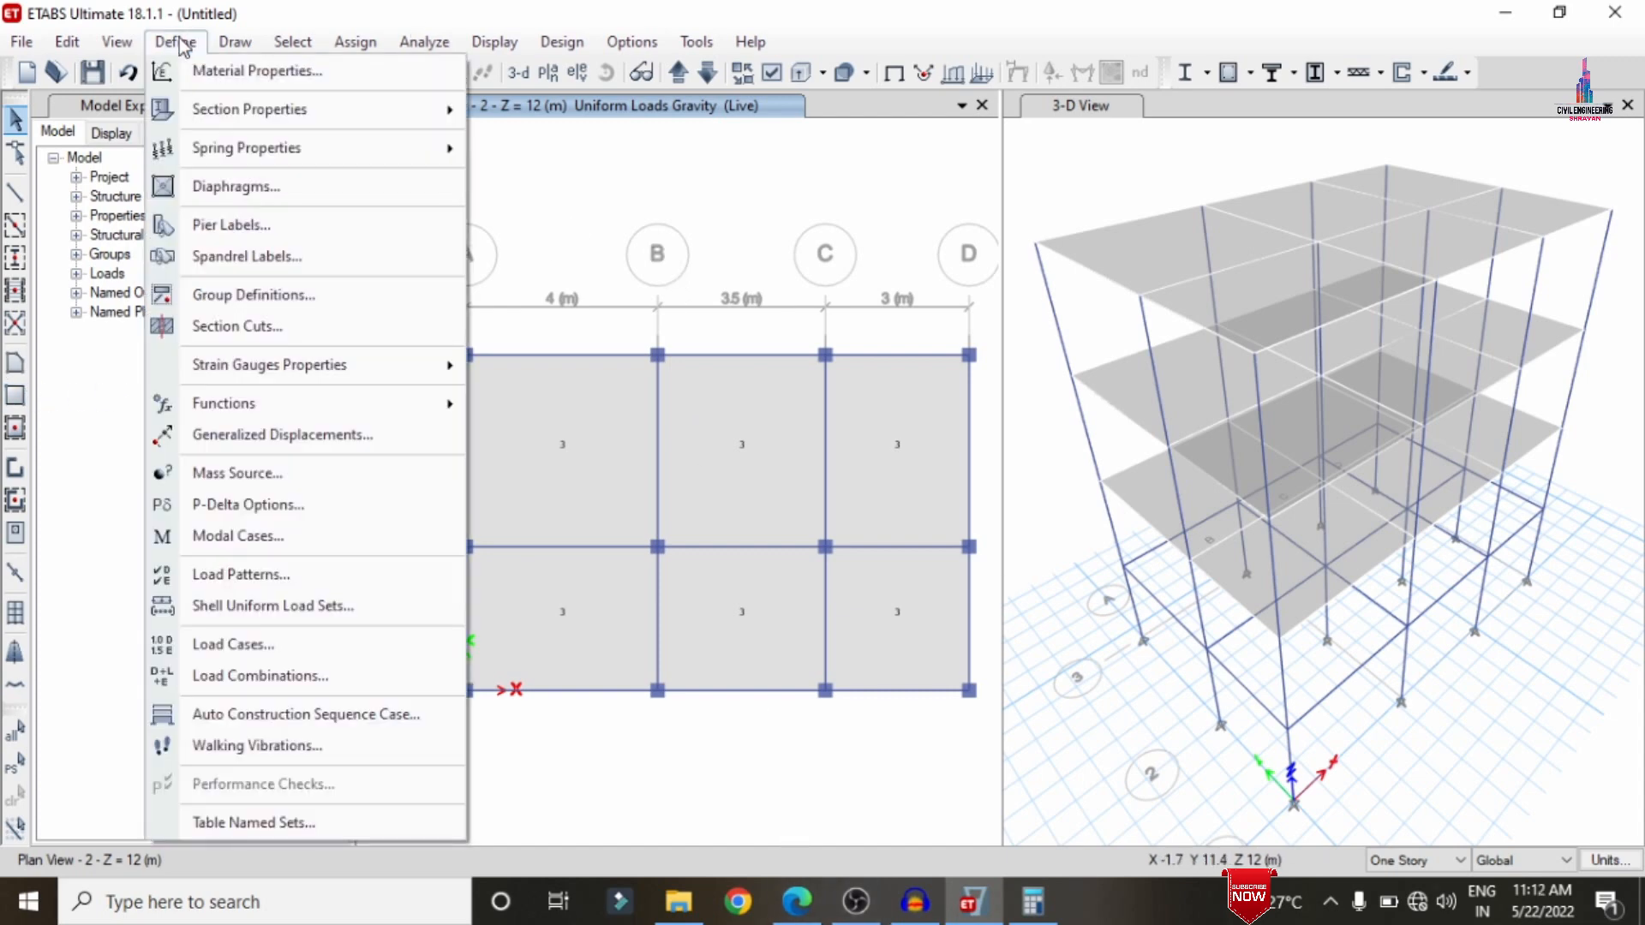
click(302, 677)
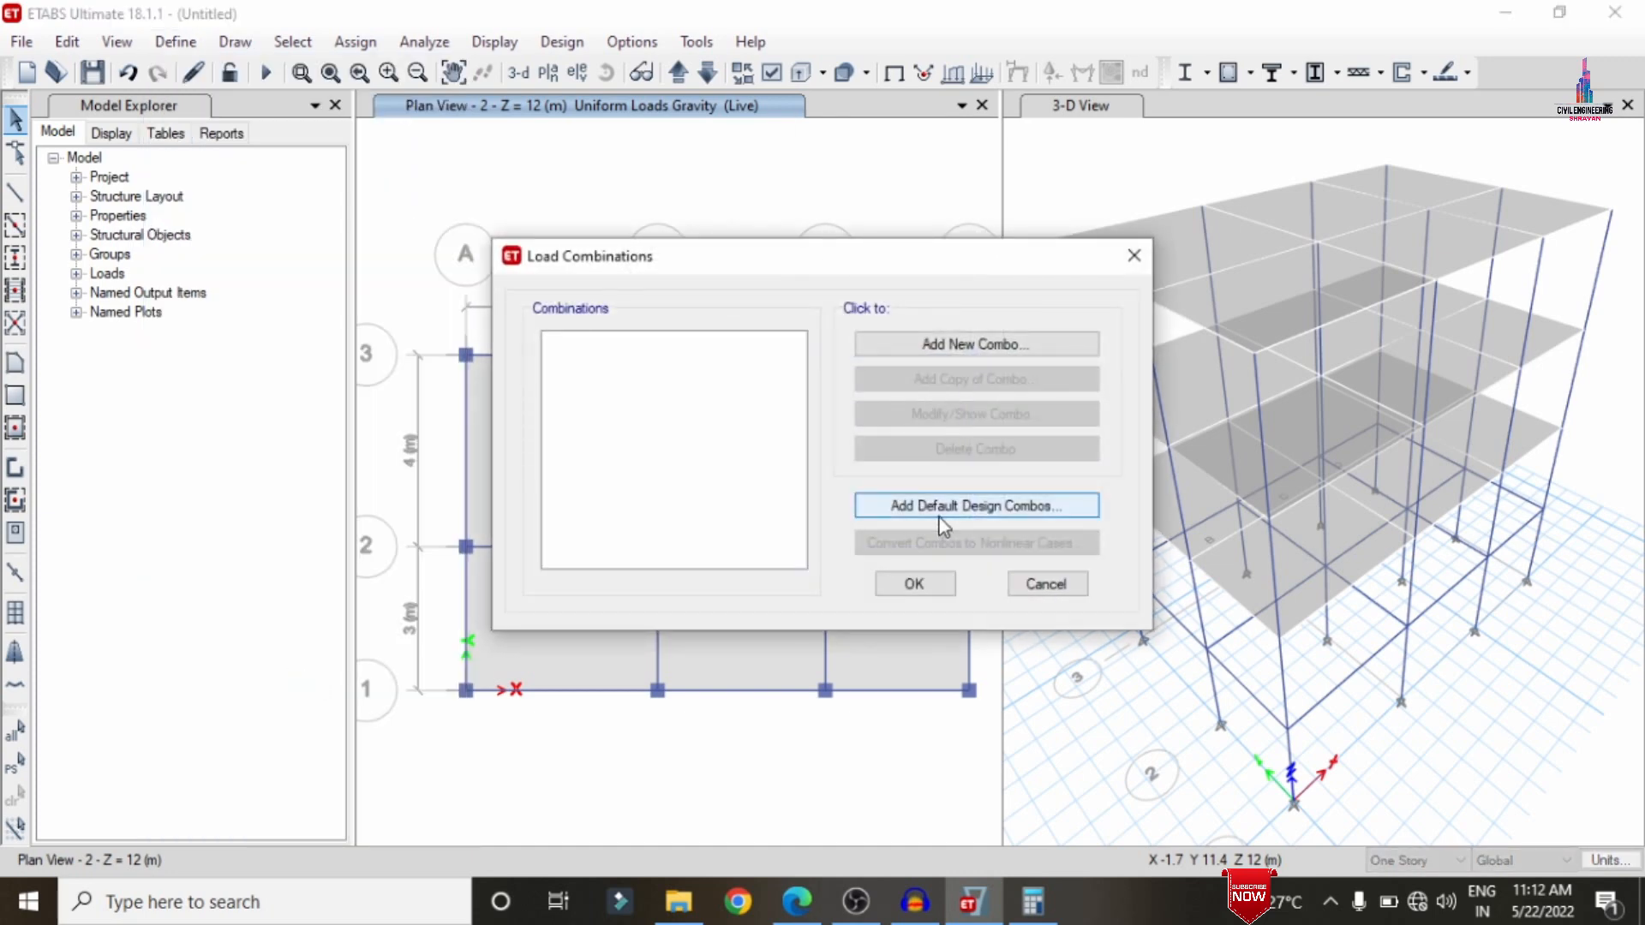
click(942, 513)
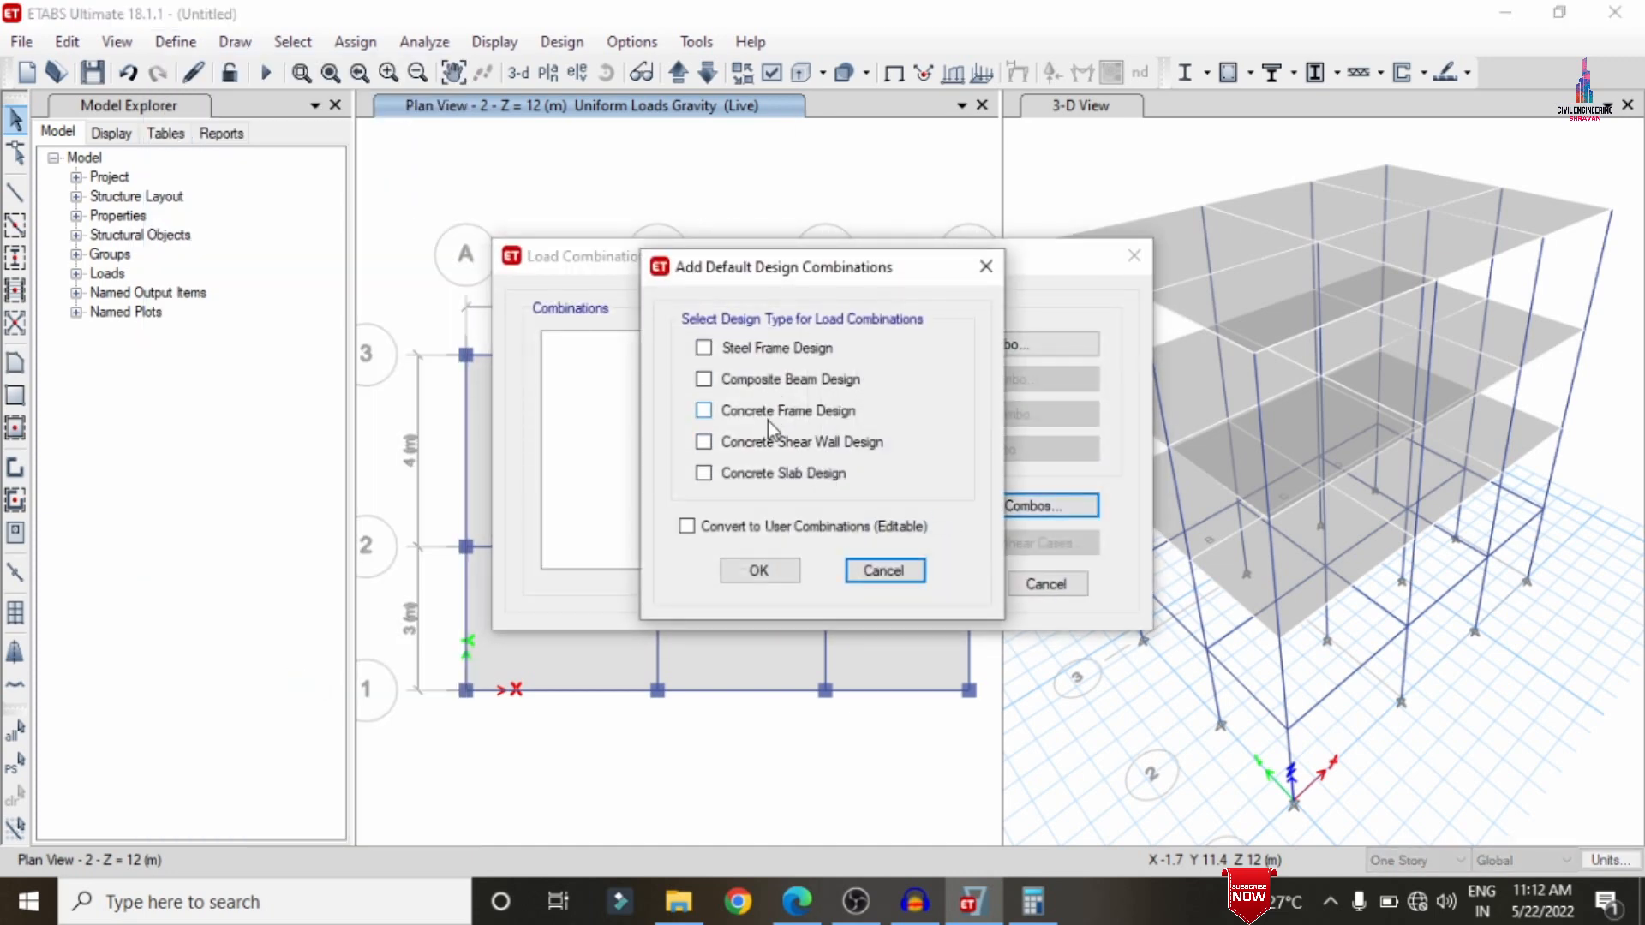
click(792, 415)
click(759, 572)
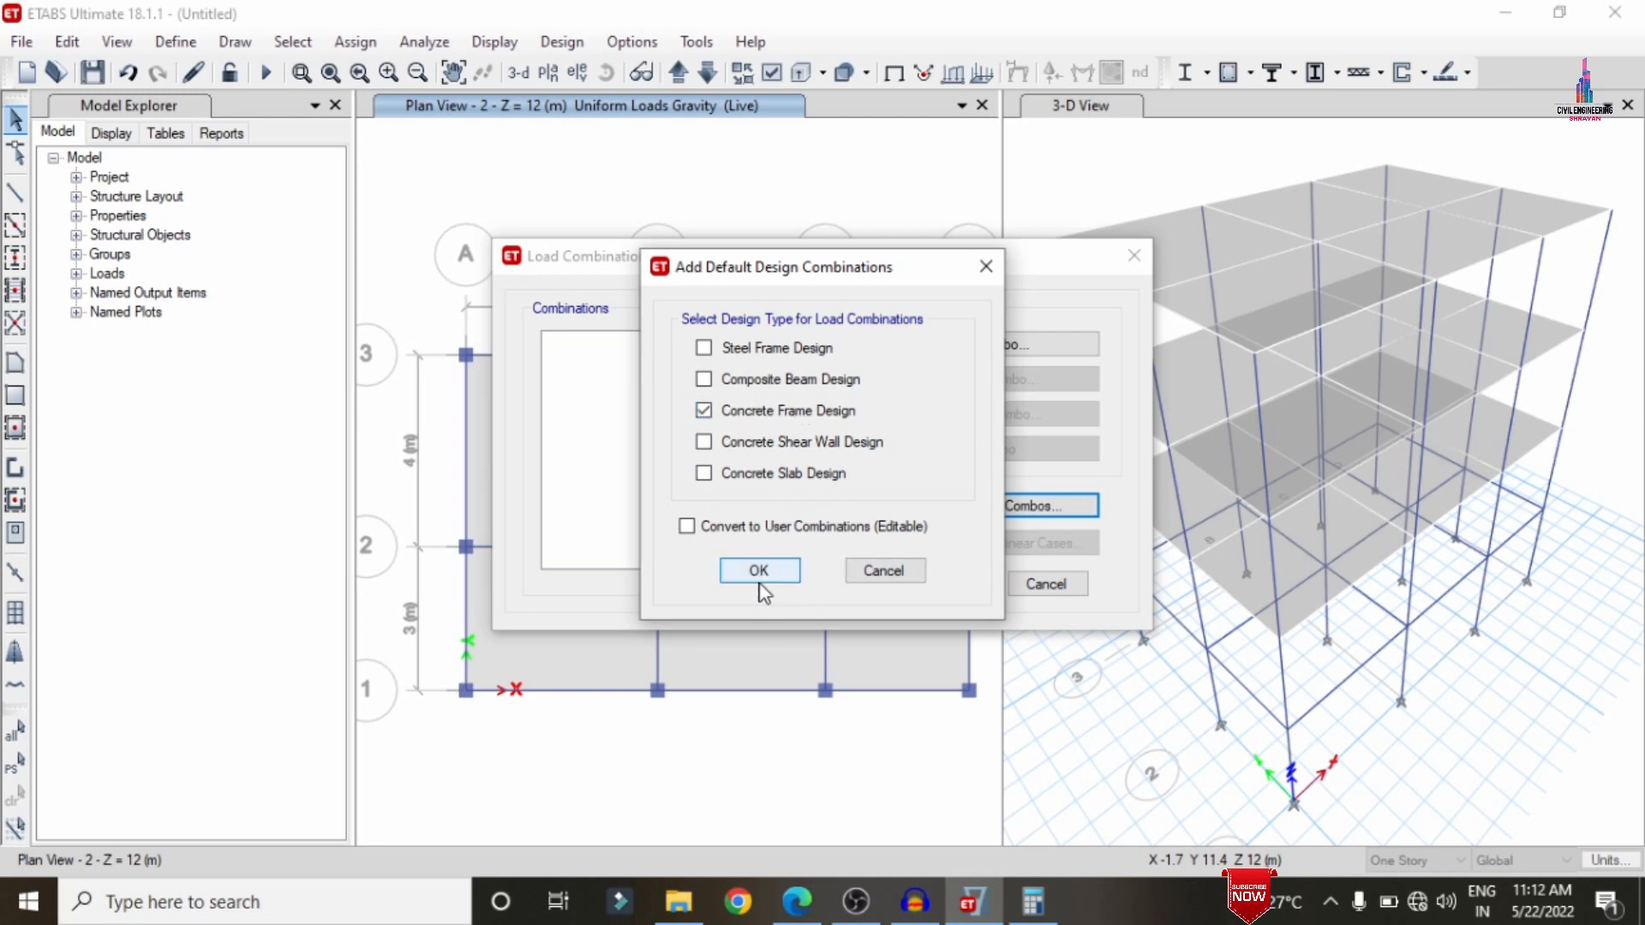
click(913, 583)
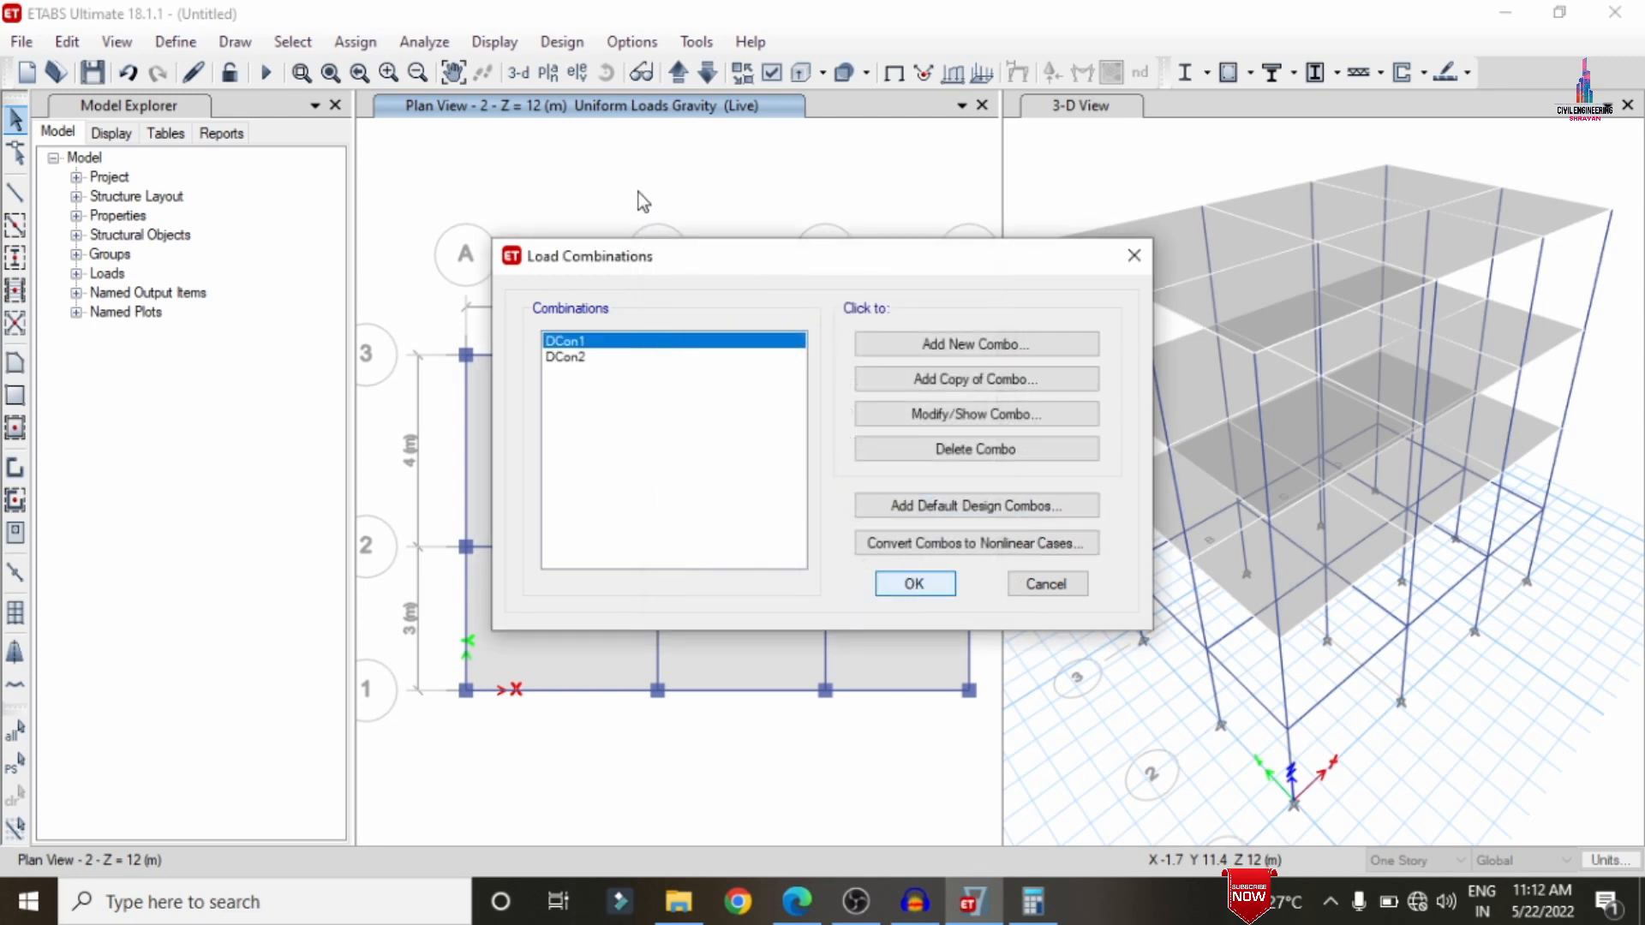
- Show the plan view of the Base level and select all of its joints
click(548, 72)
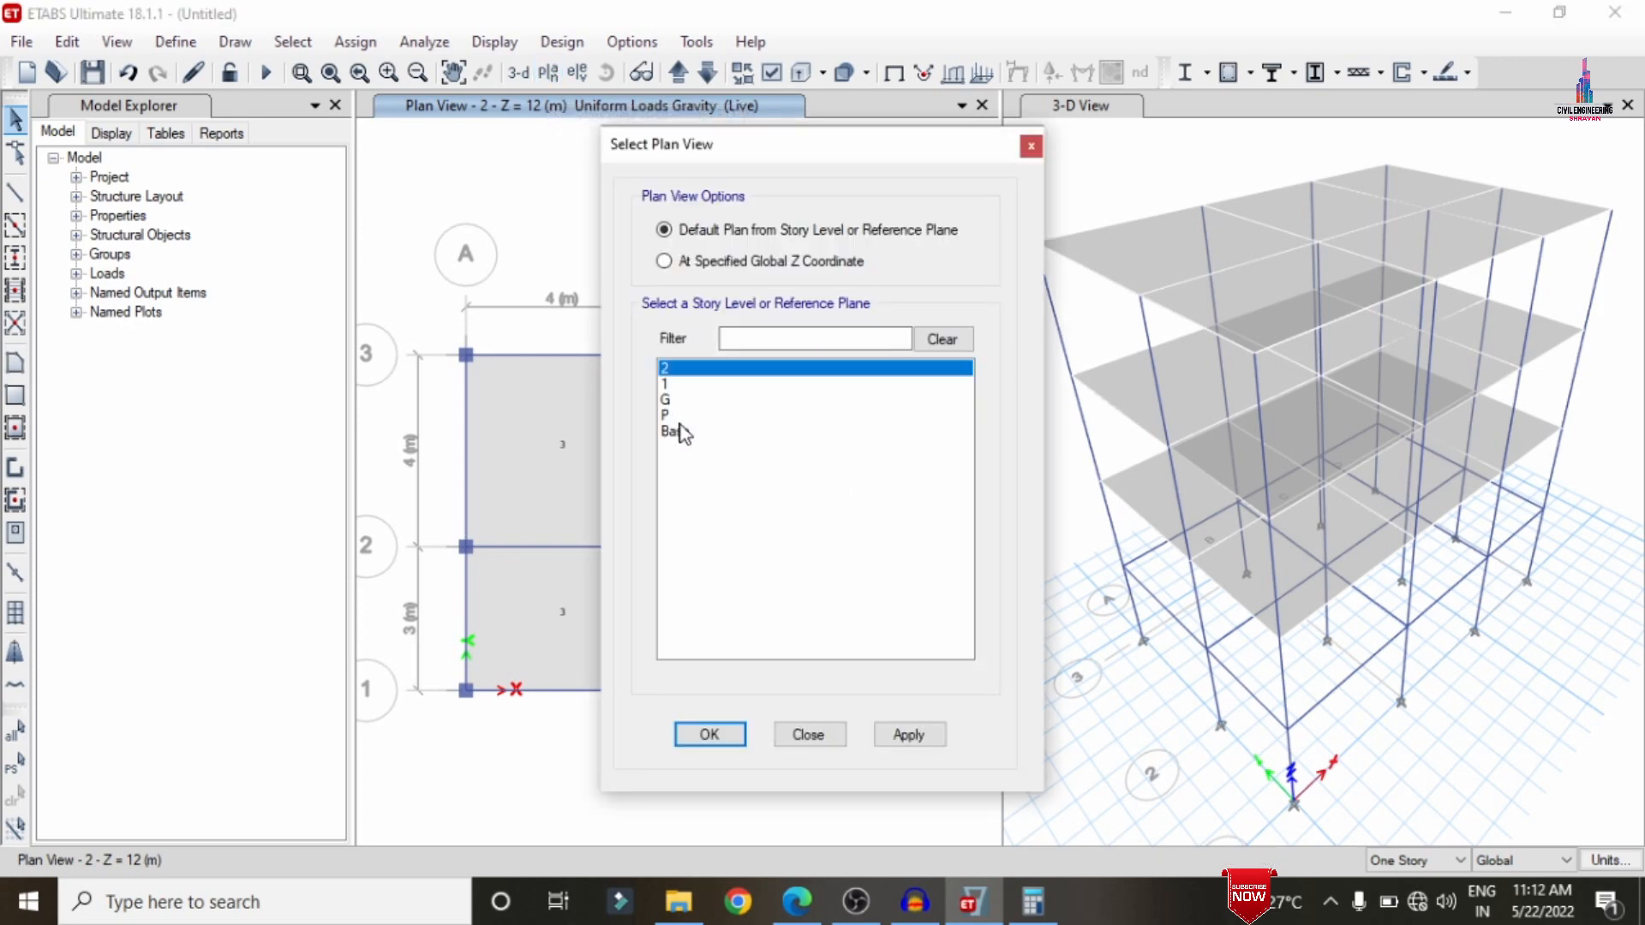
click(678, 430)
click(906, 735)
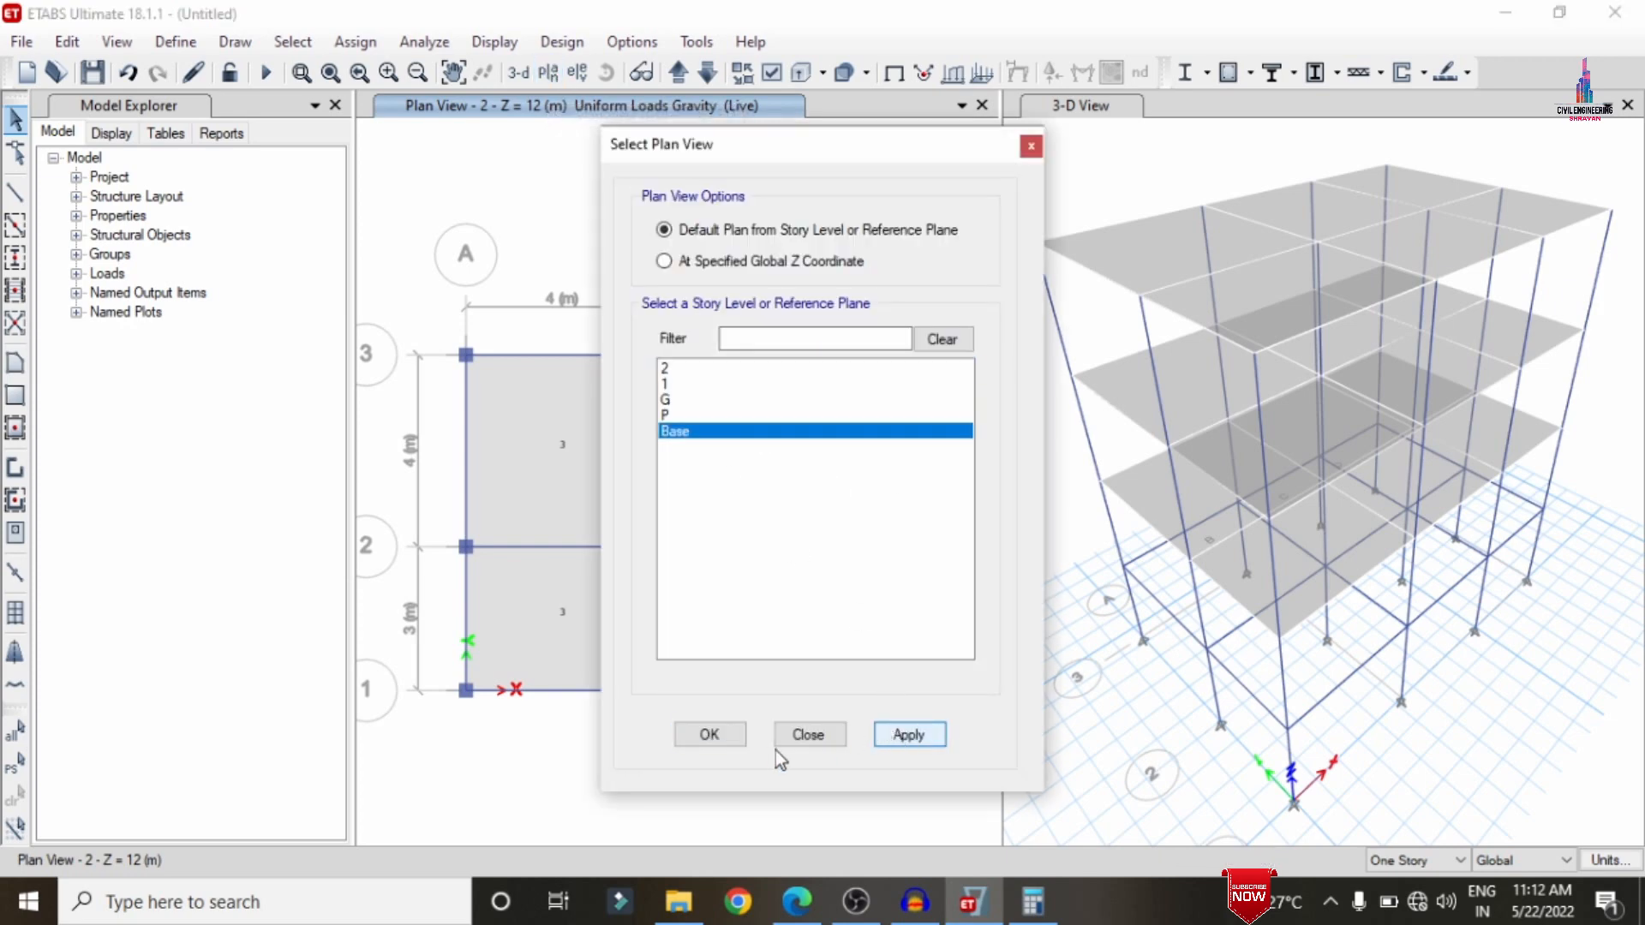
click(722, 736)
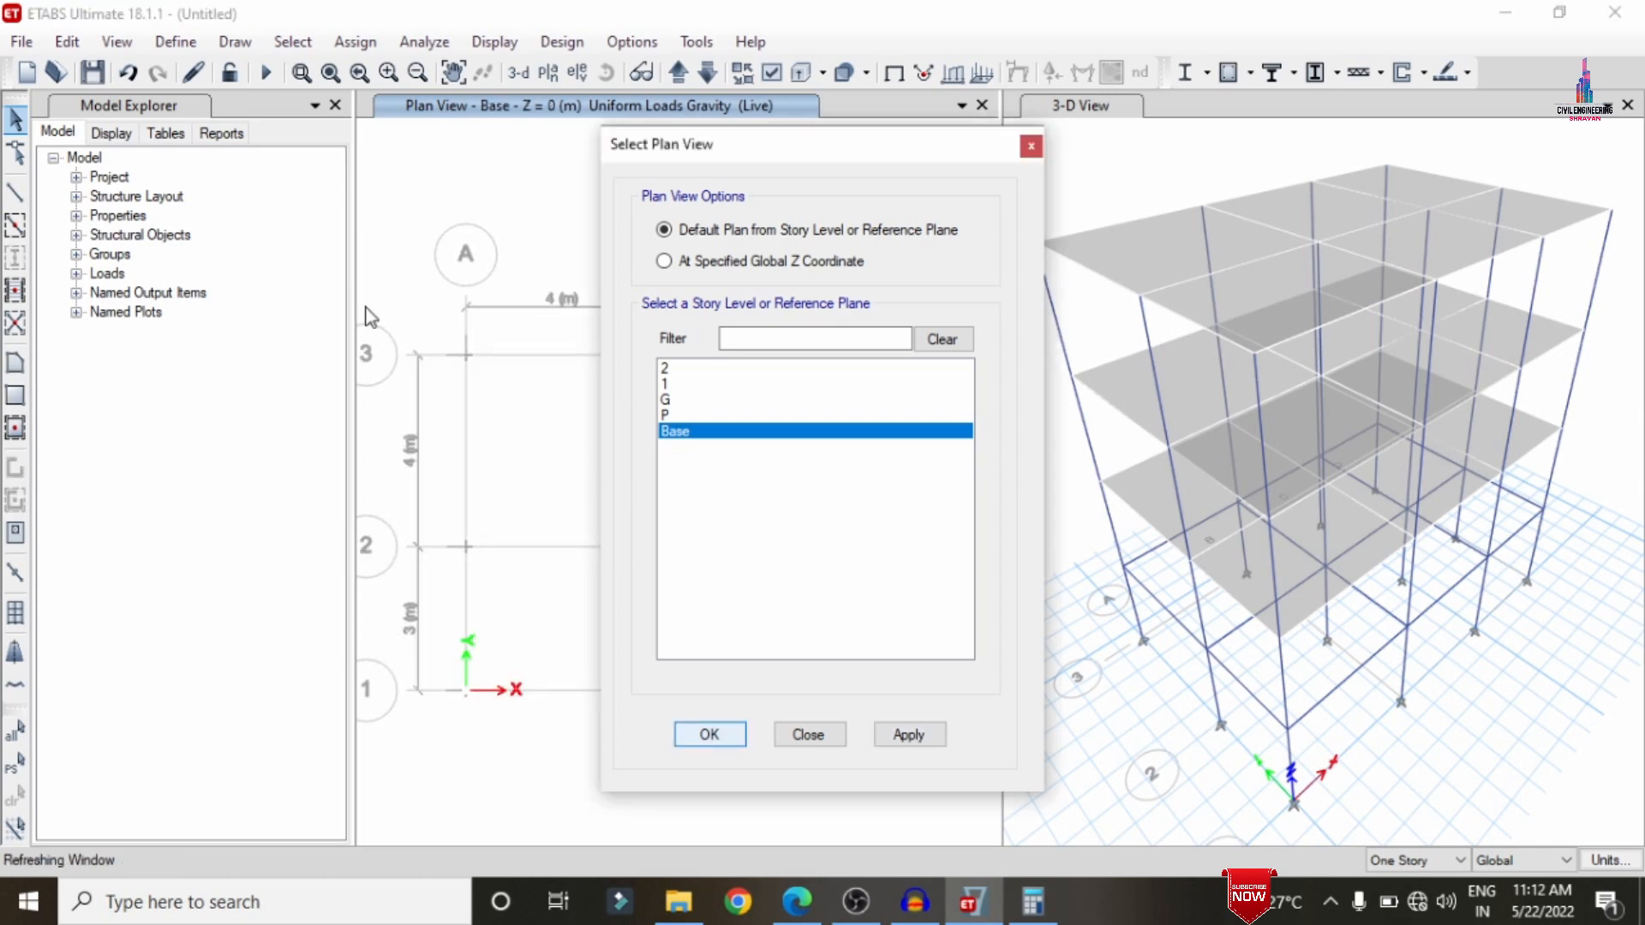
drag(398, 210, 1022, 759)
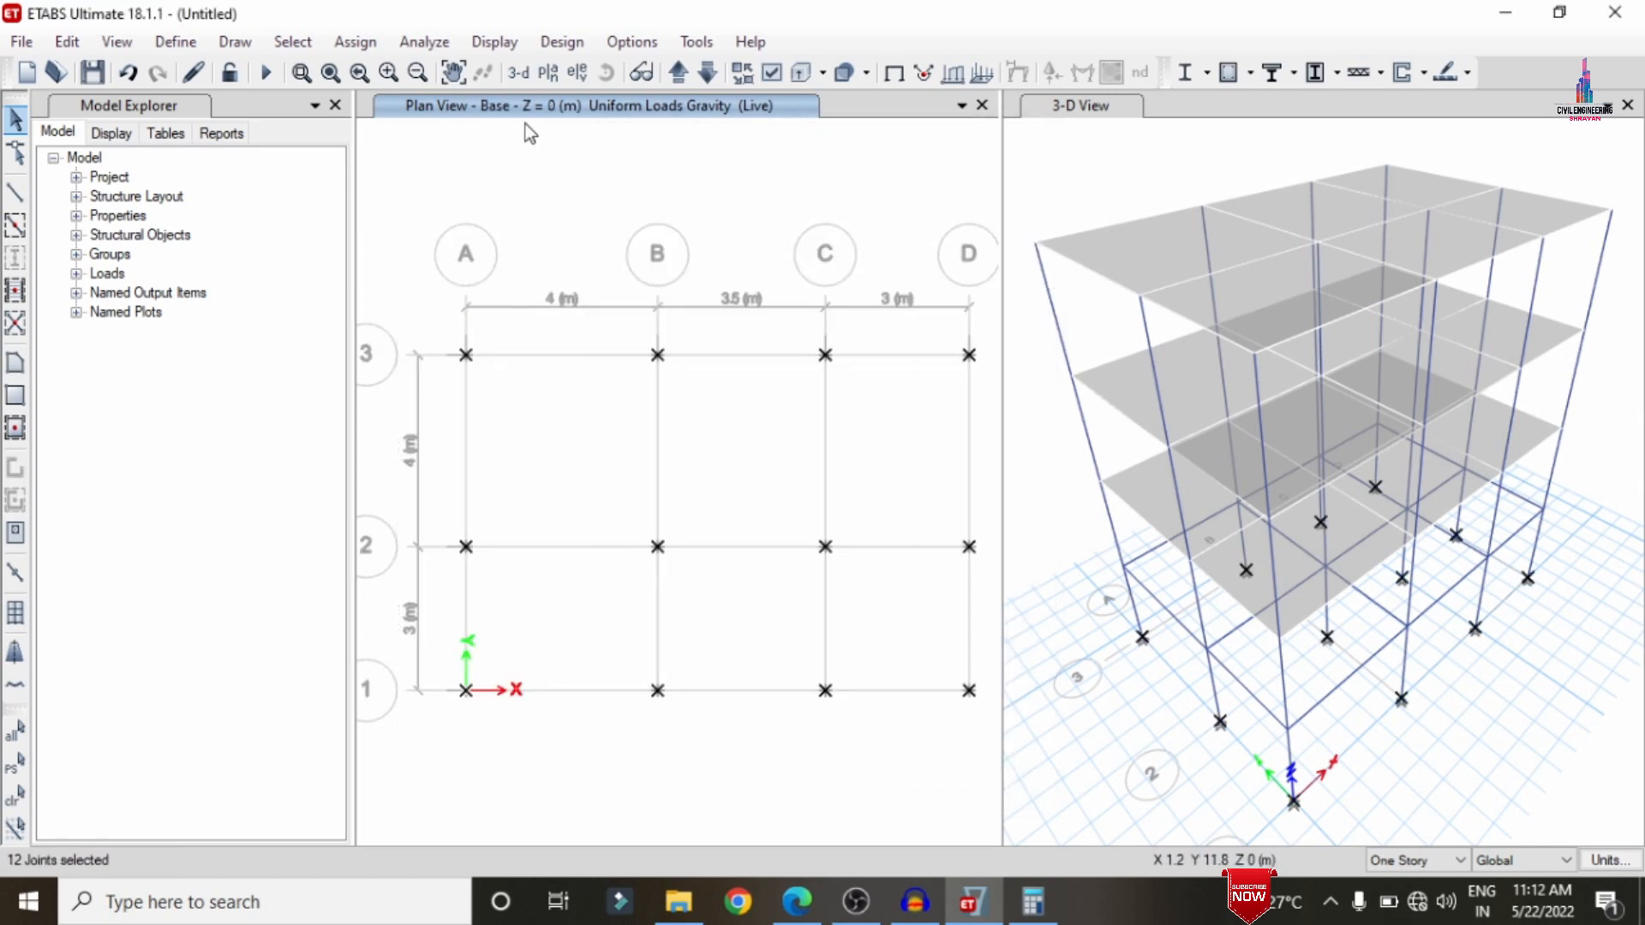
- Assign fixed restraints, with all translations and rotations restrained, to the selected base joints
click(376, 42)
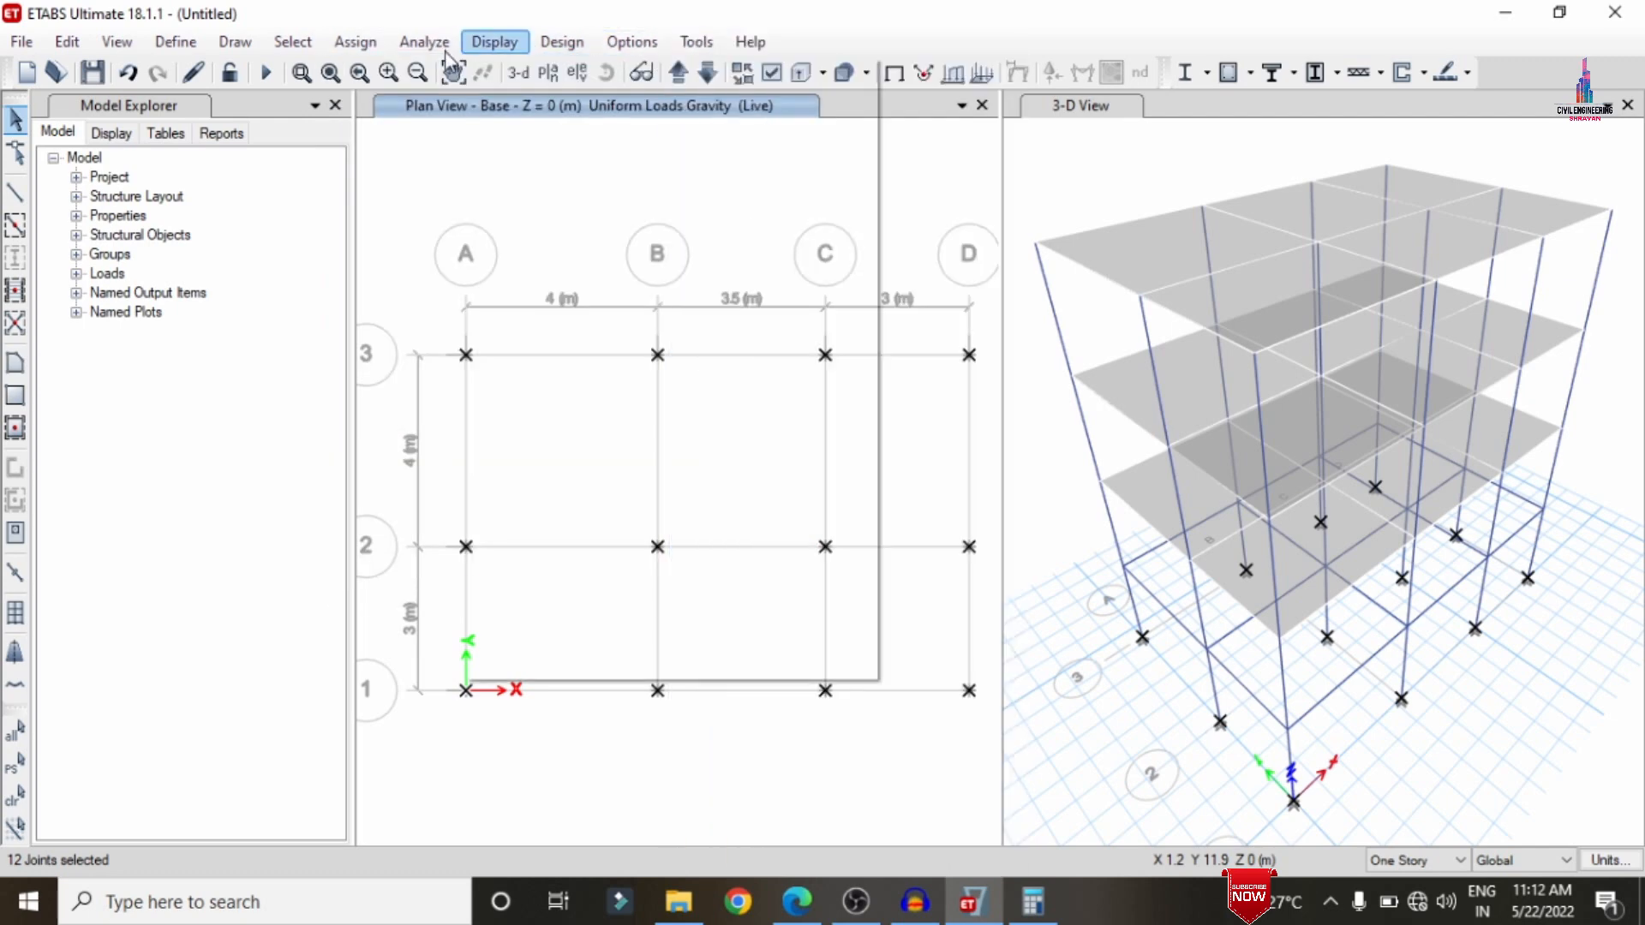
click(354, 42)
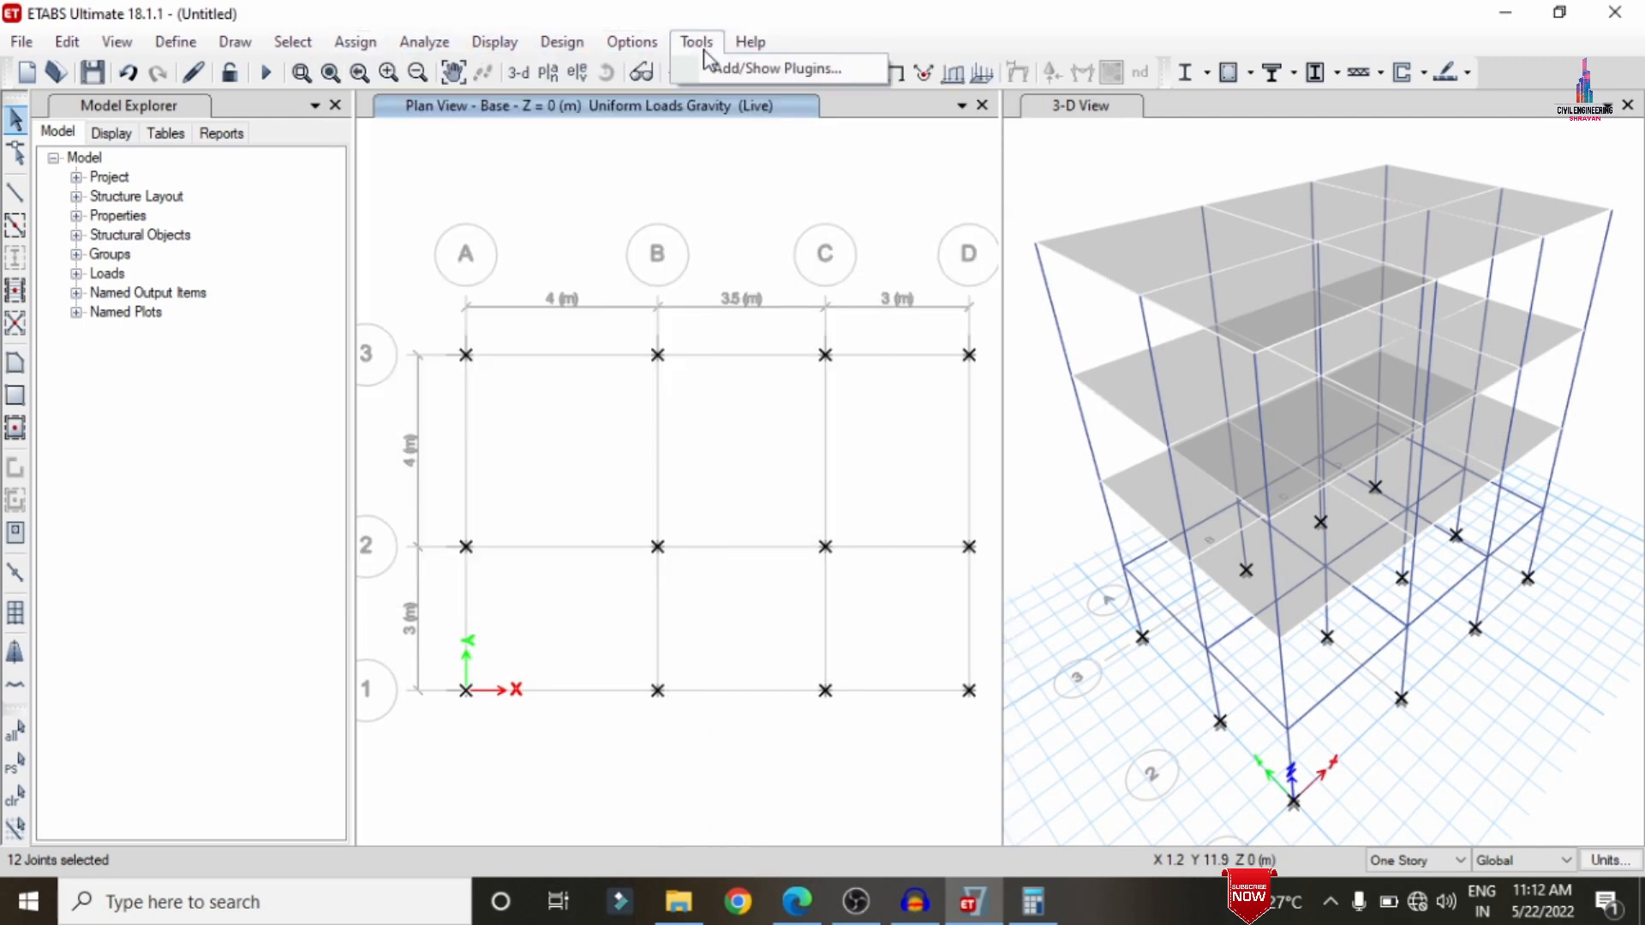
mouse_move(681, 83)
click(775, 74)
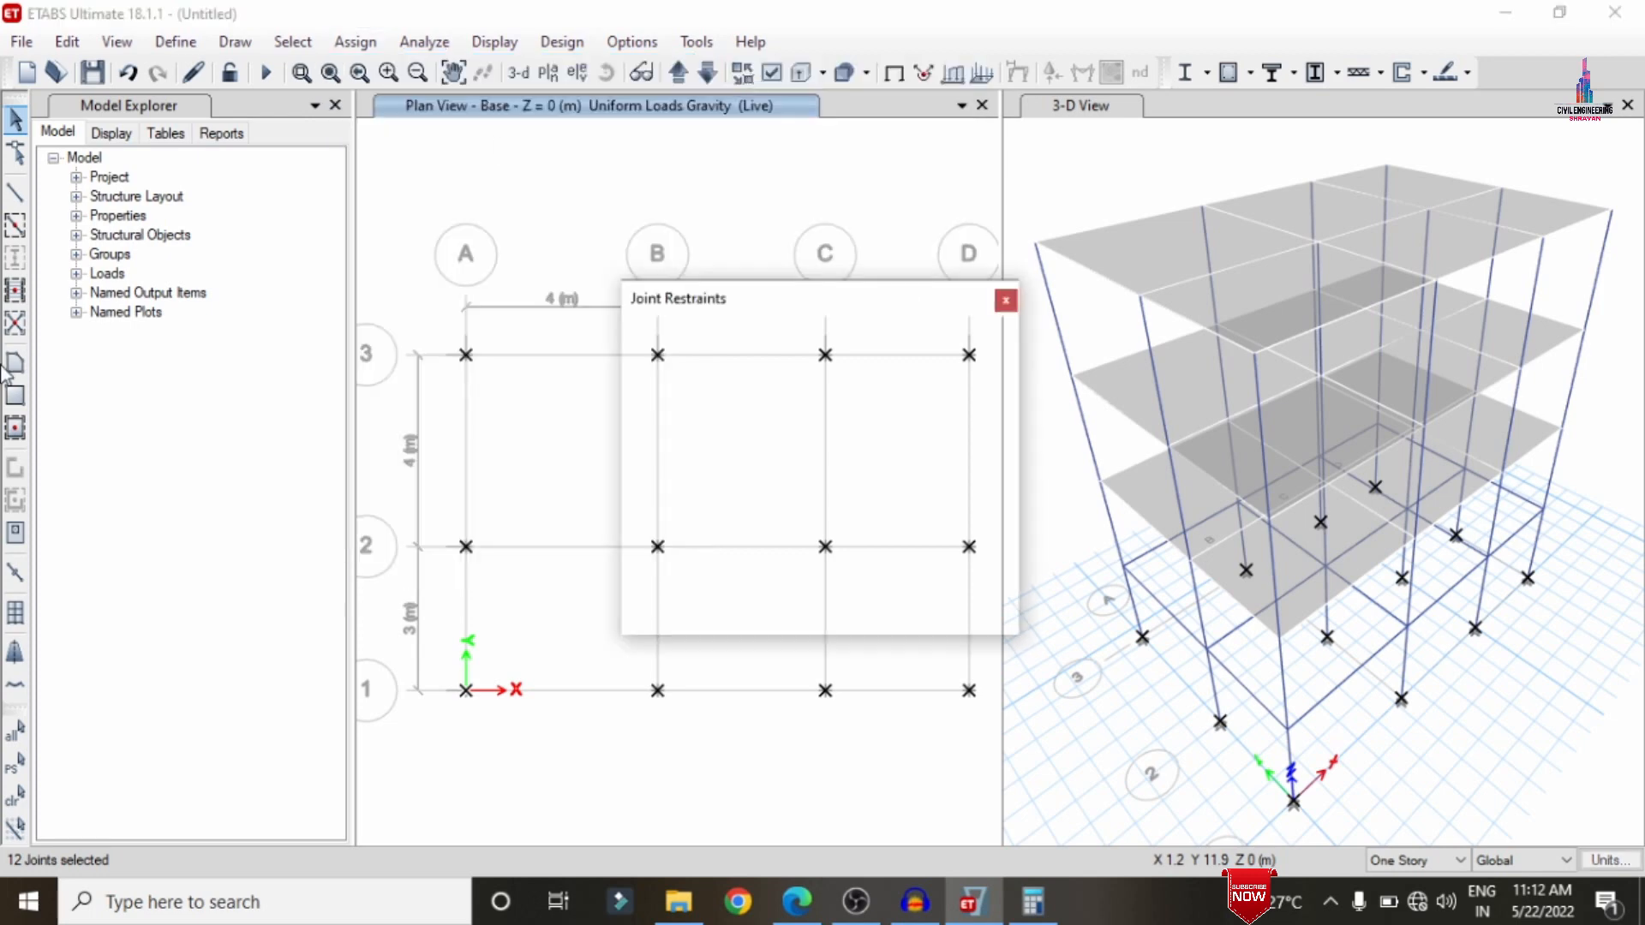
click(733, 525)
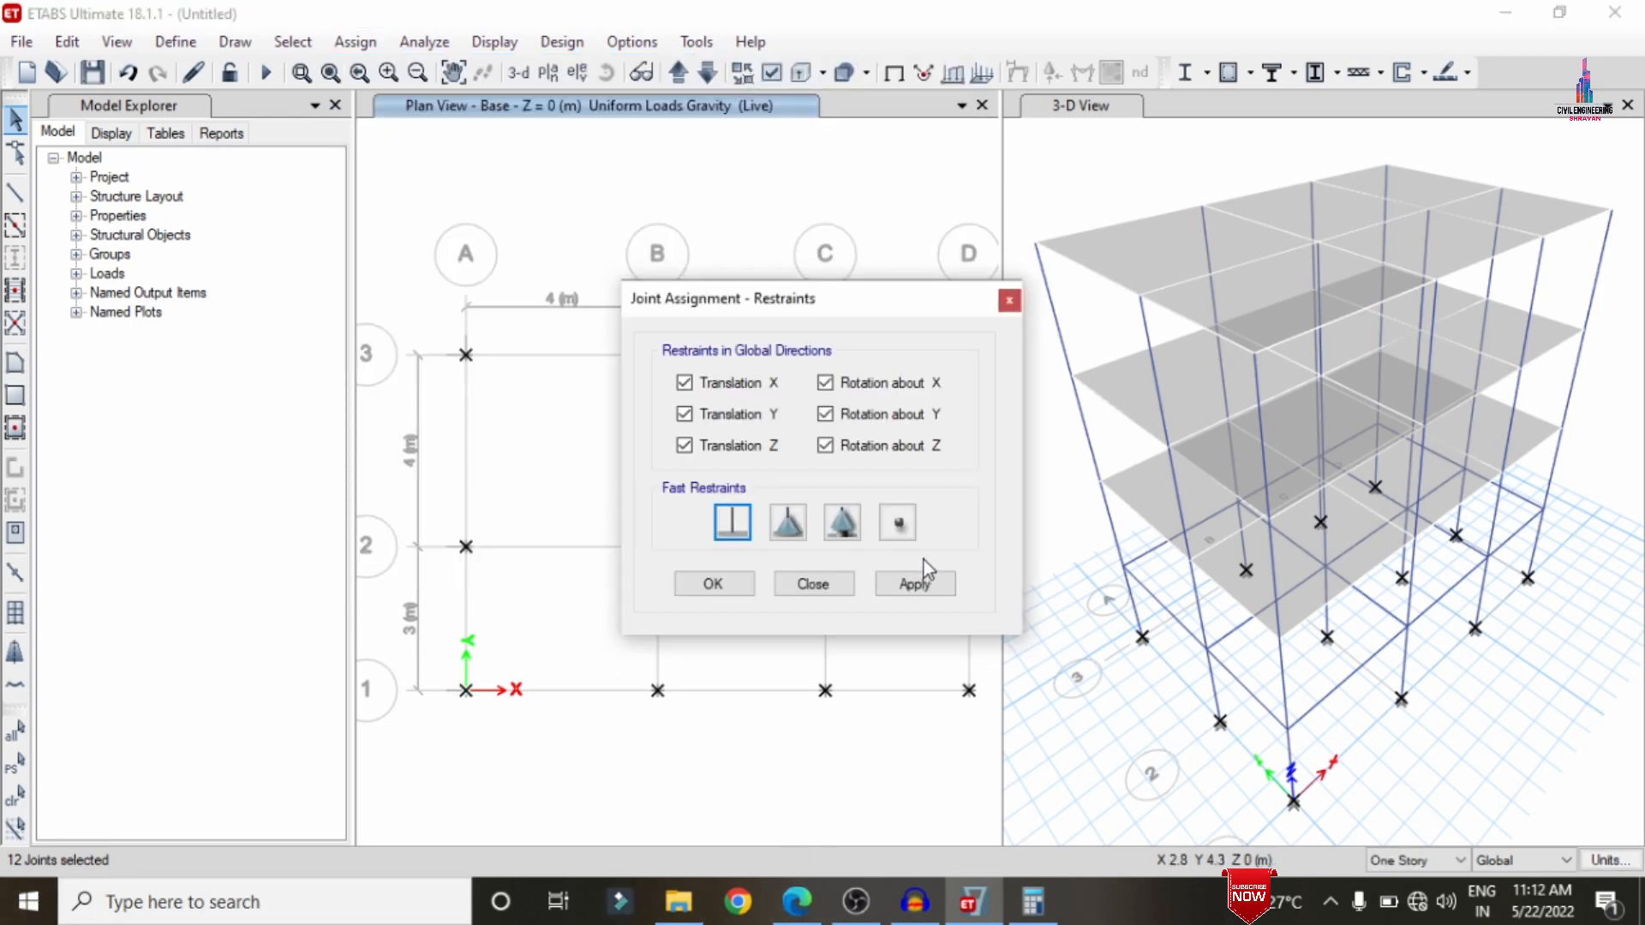
click(948, 588)
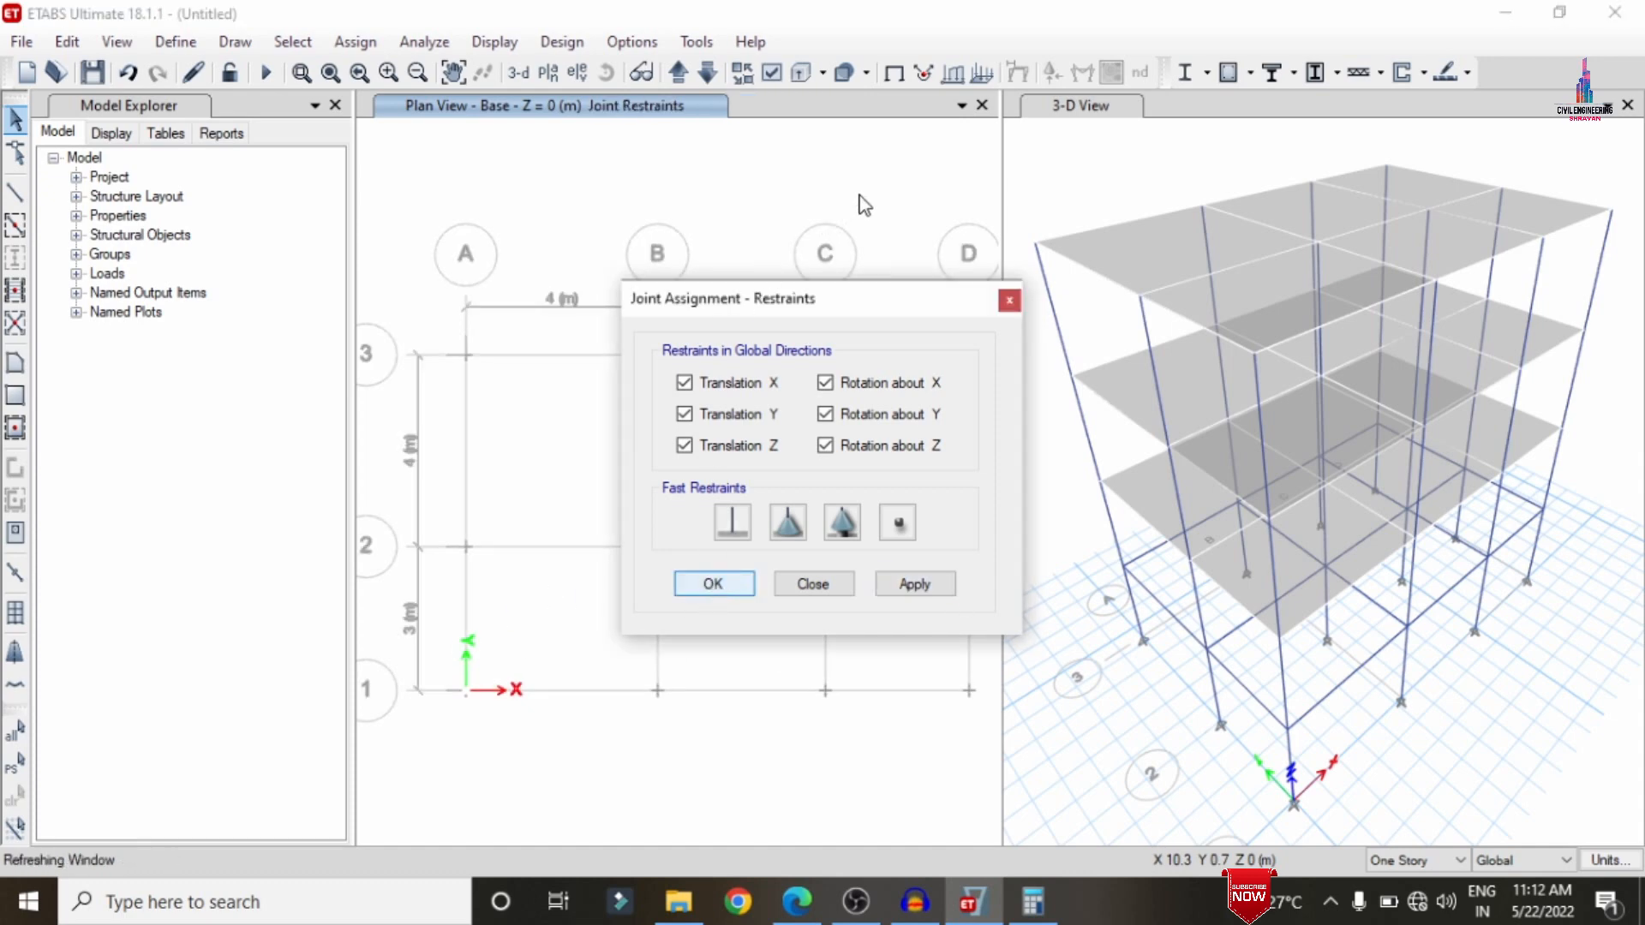
key(Escape)
- Check the model for joints/joints, joints/frames and joints/shells within tolerance, and dismiss the report
click(424, 41)
click(465, 69)
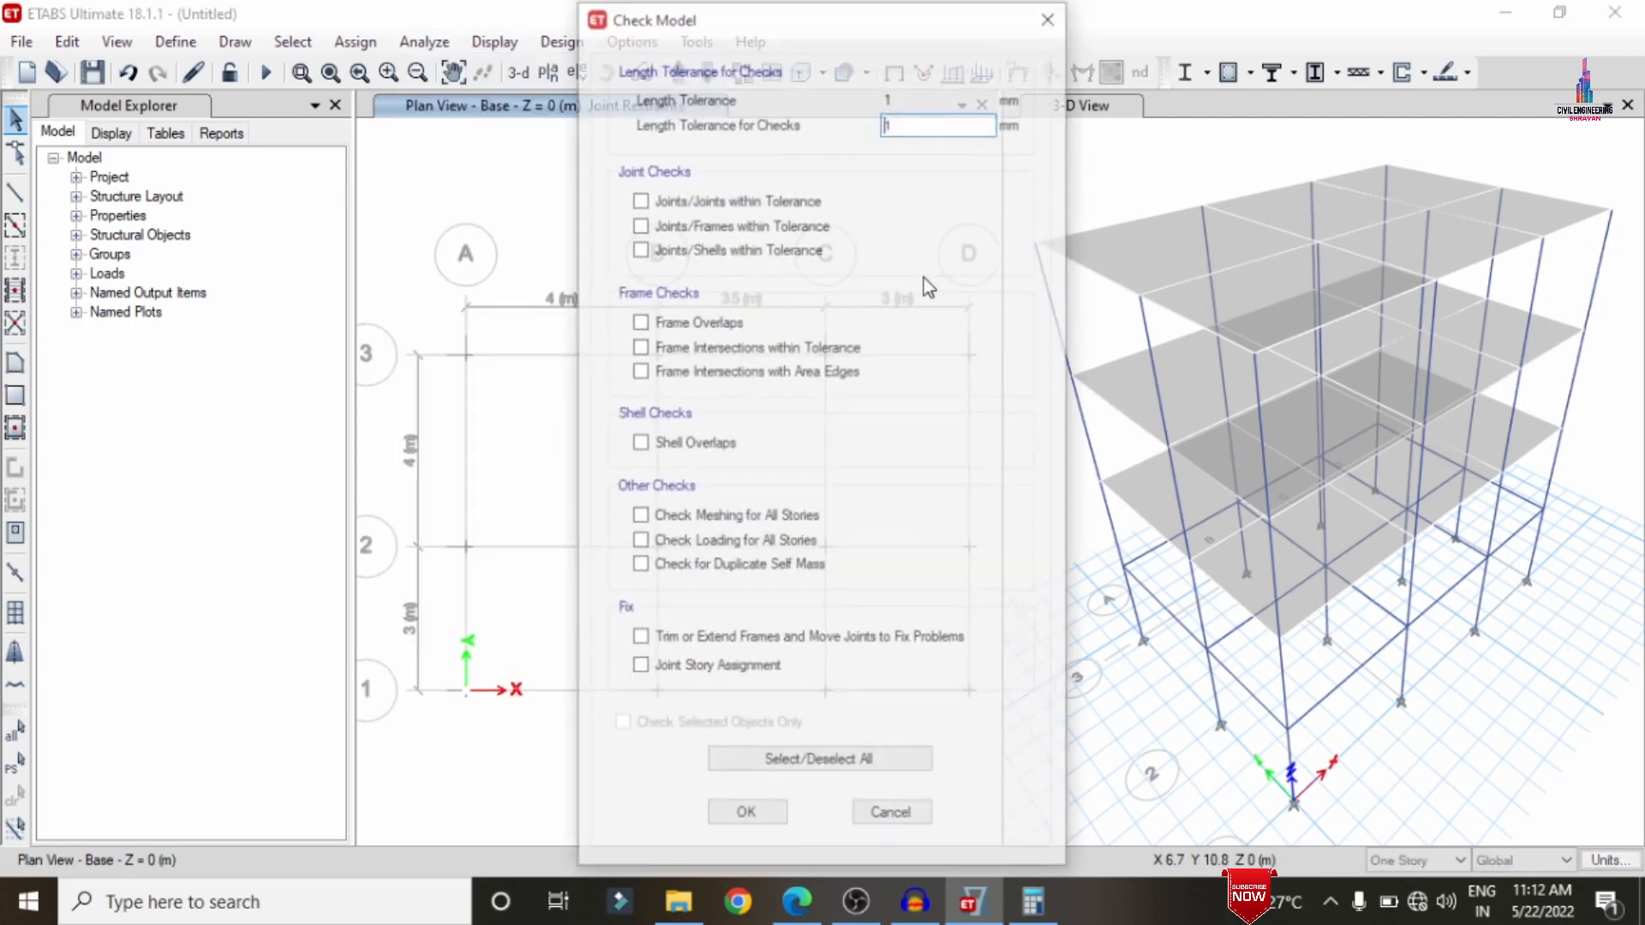
click(700, 200)
click(702, 225)
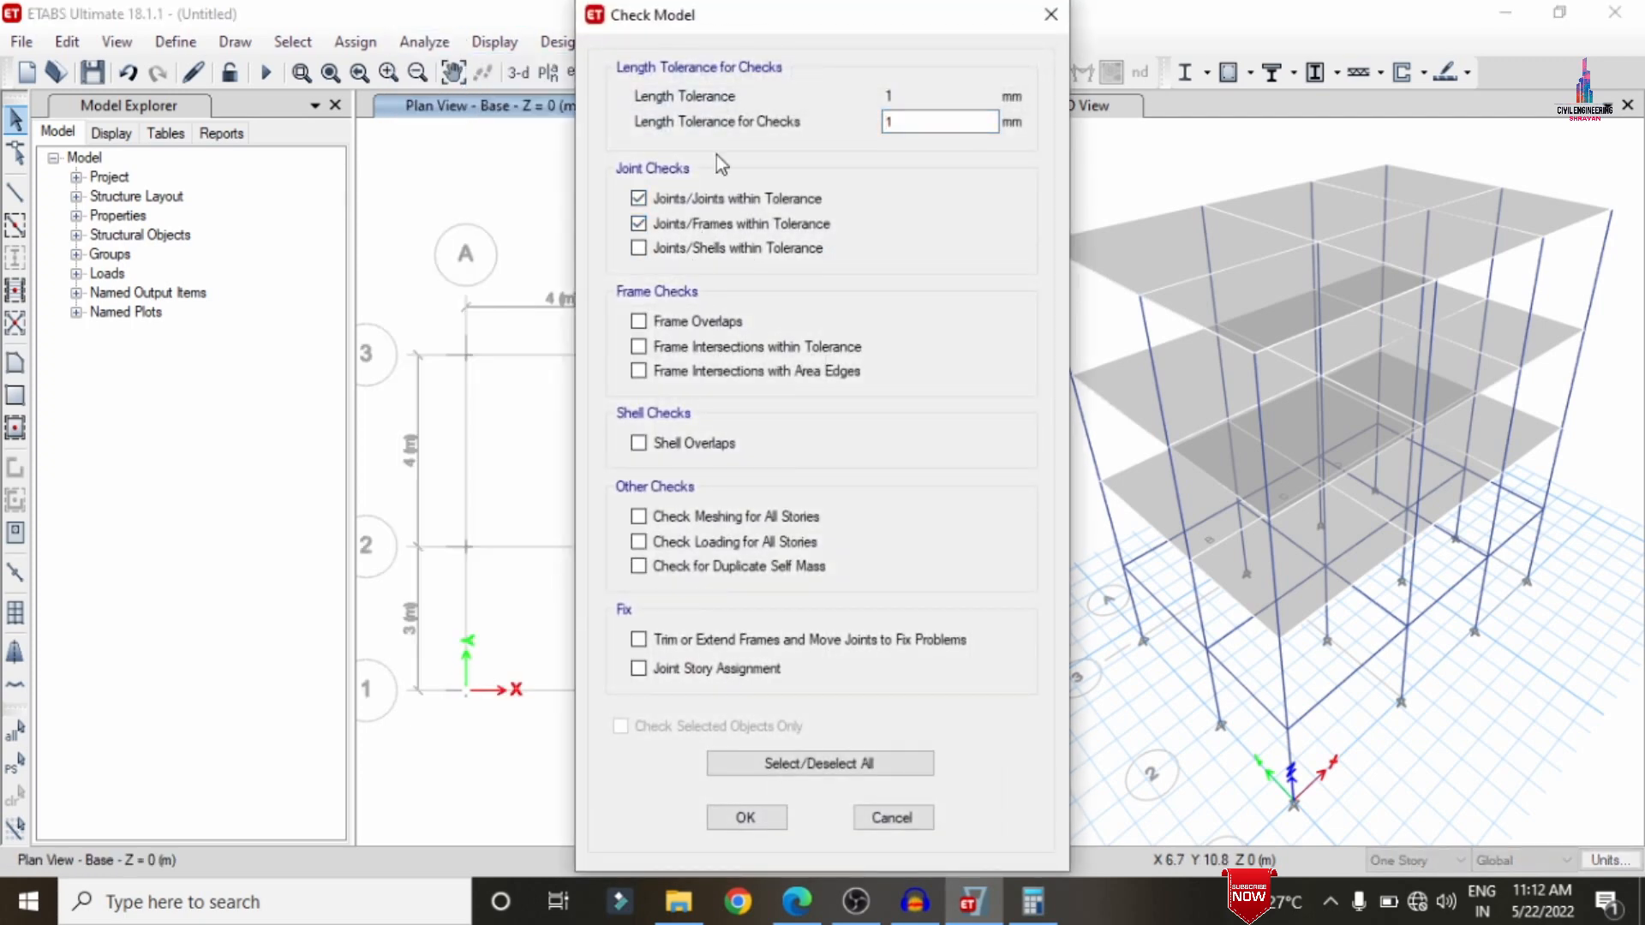
click(692, 249)
click(731, 818)
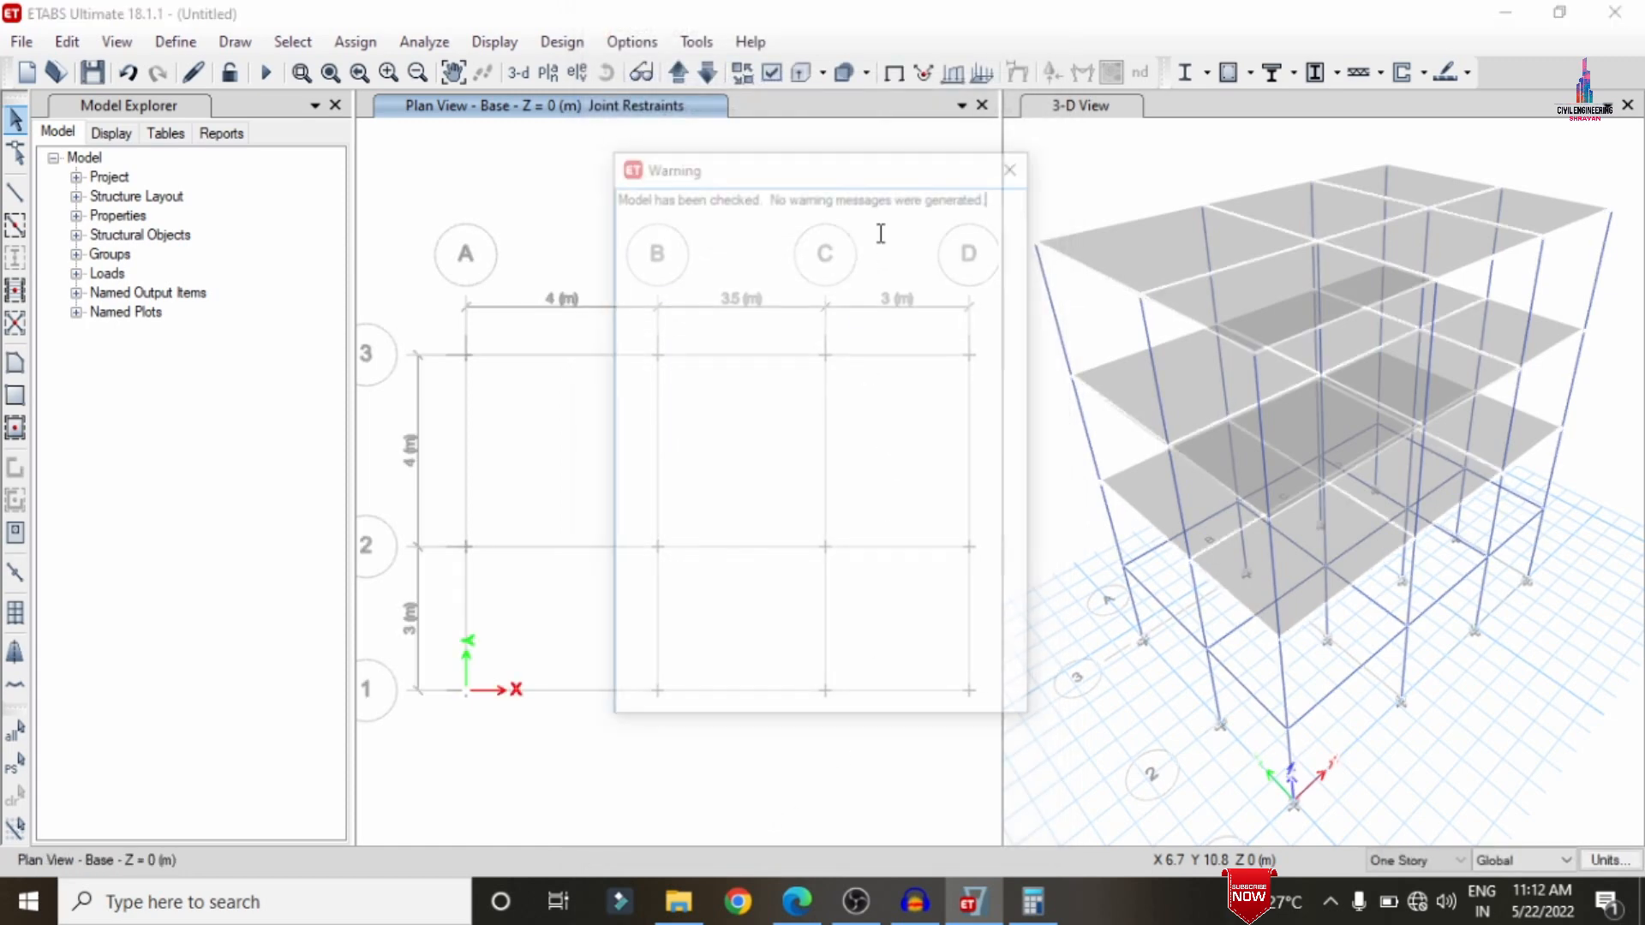
click(1016, 164)
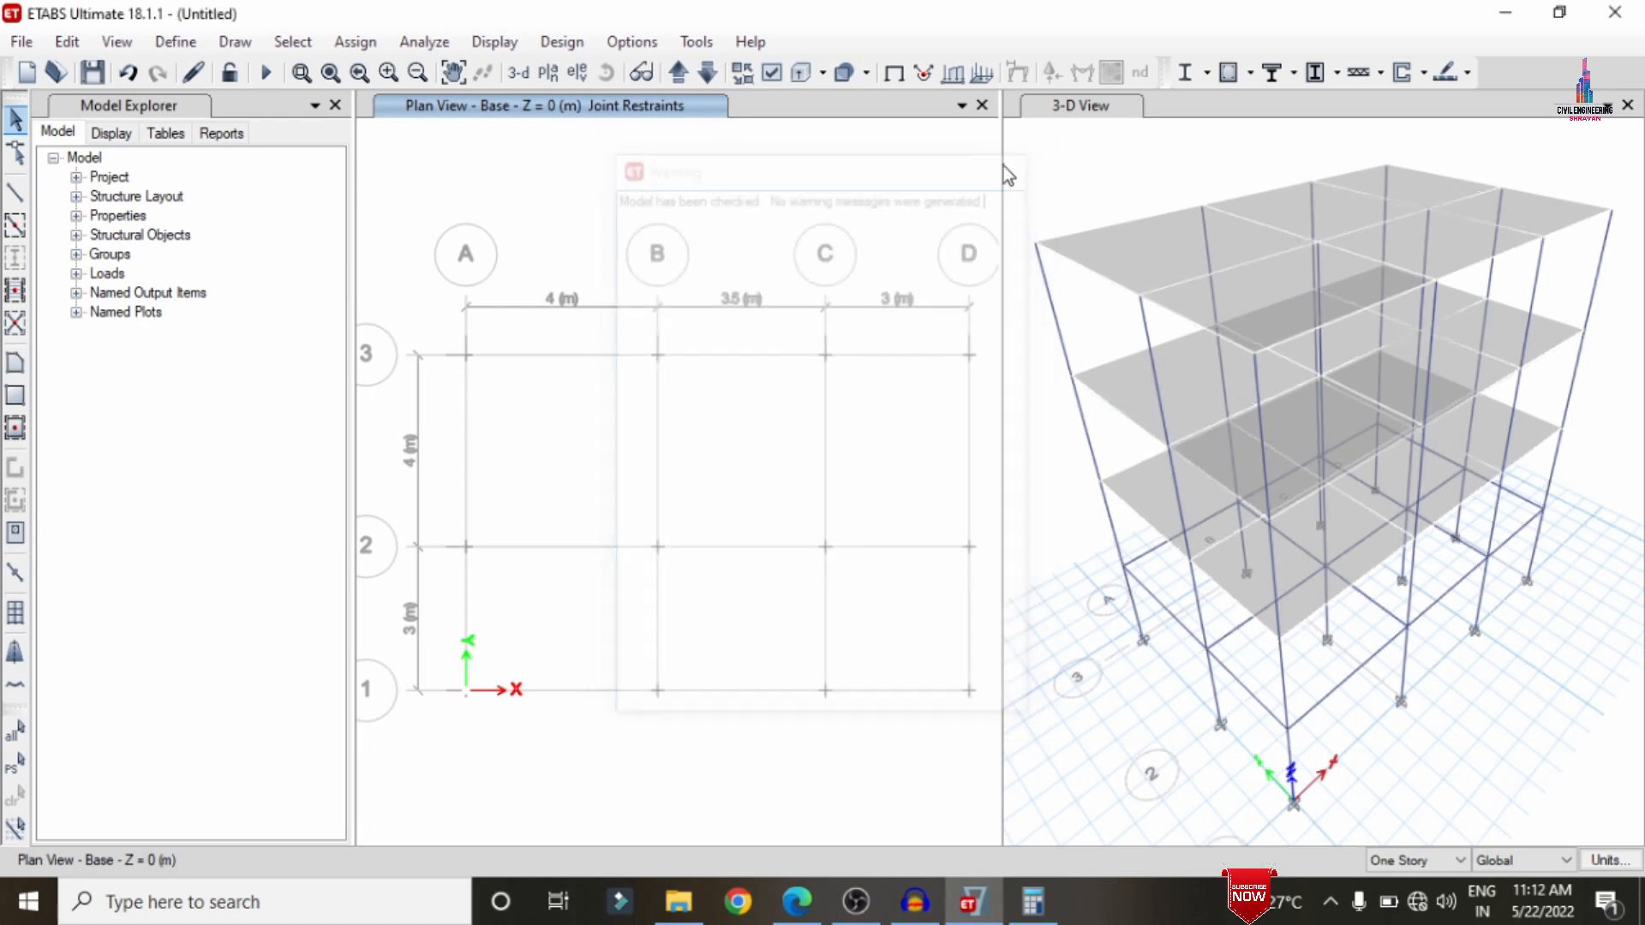
- Show the plan view of story 2 and start the analysis from the load cases to run
click(714, 76)
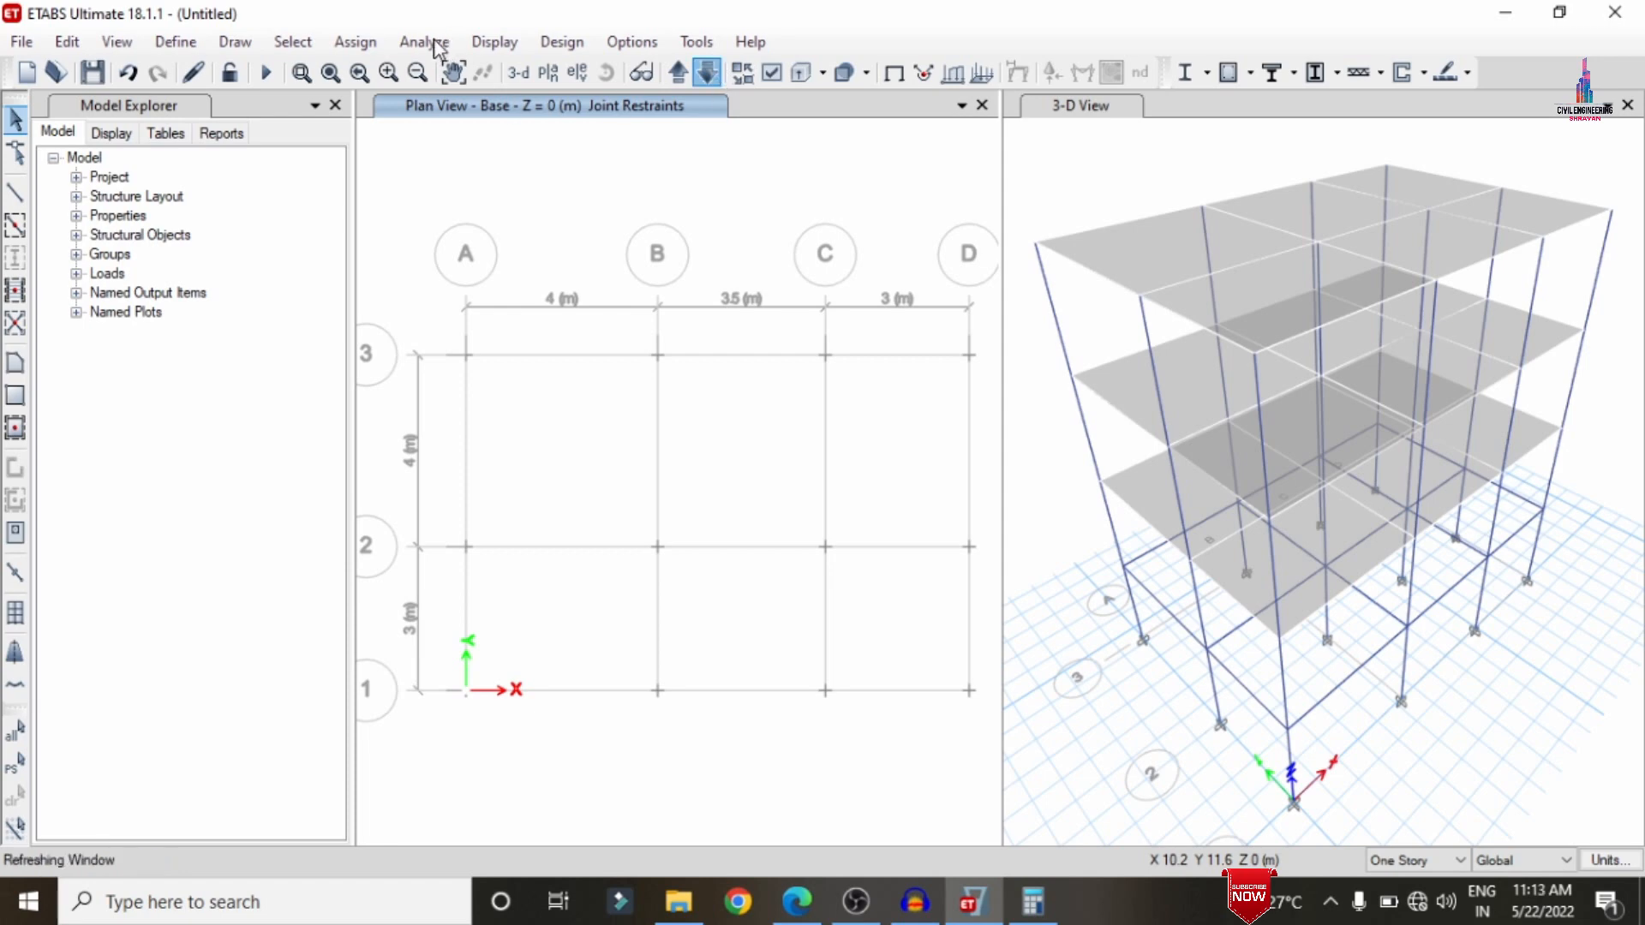
click(437, 47)
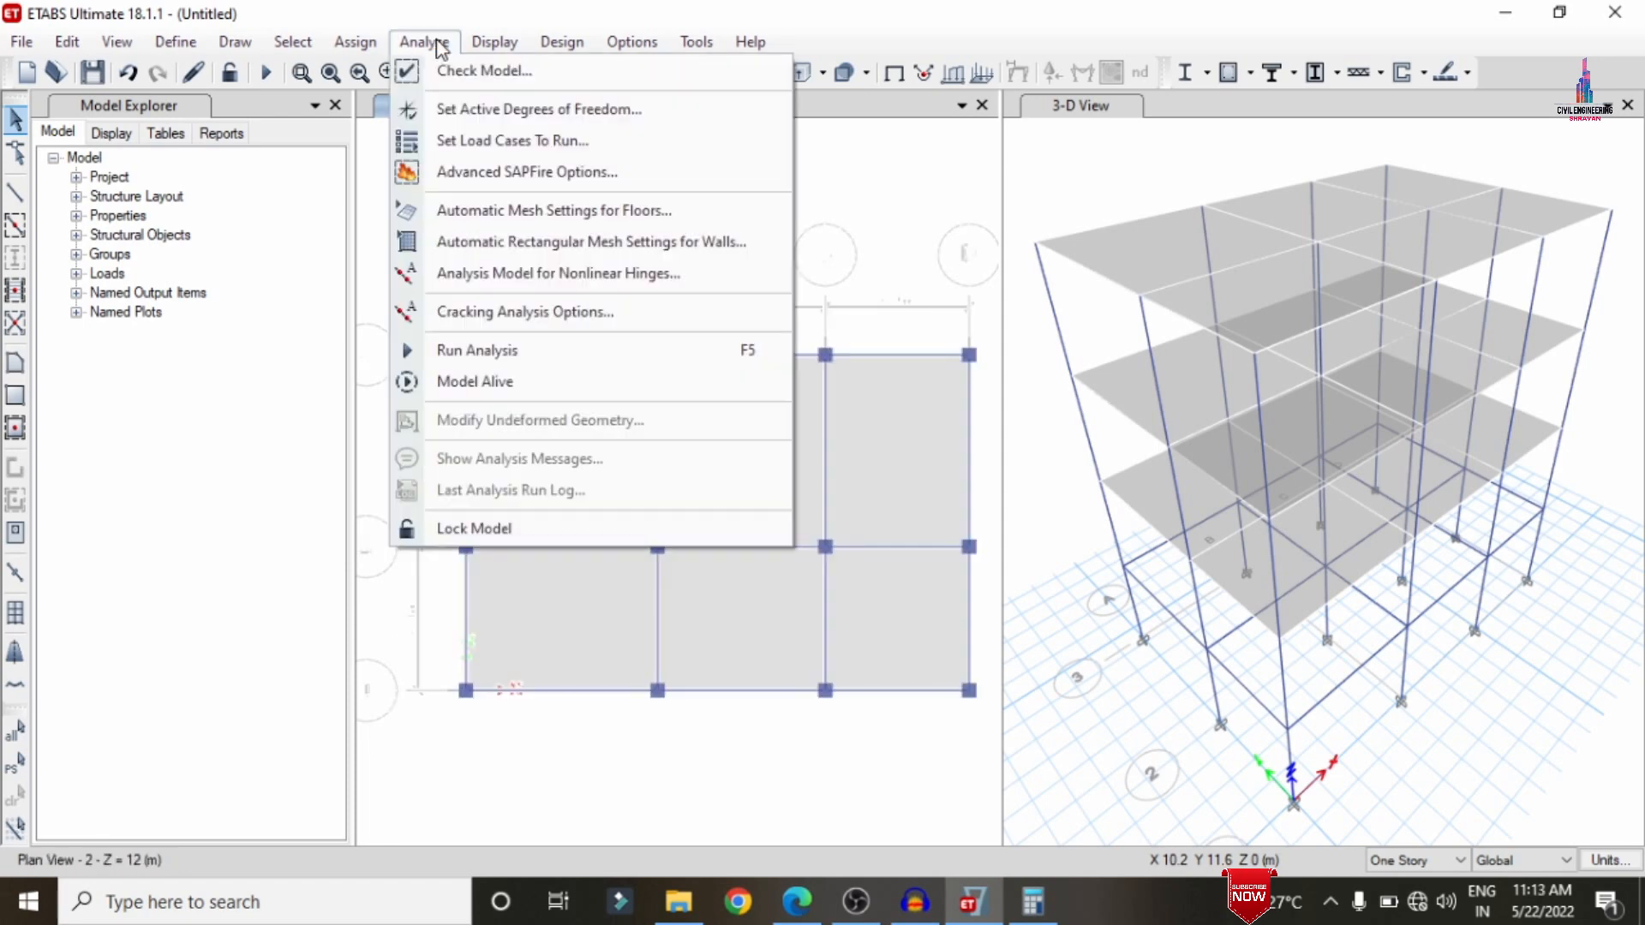
click(497, 142)
click(1177, 651)
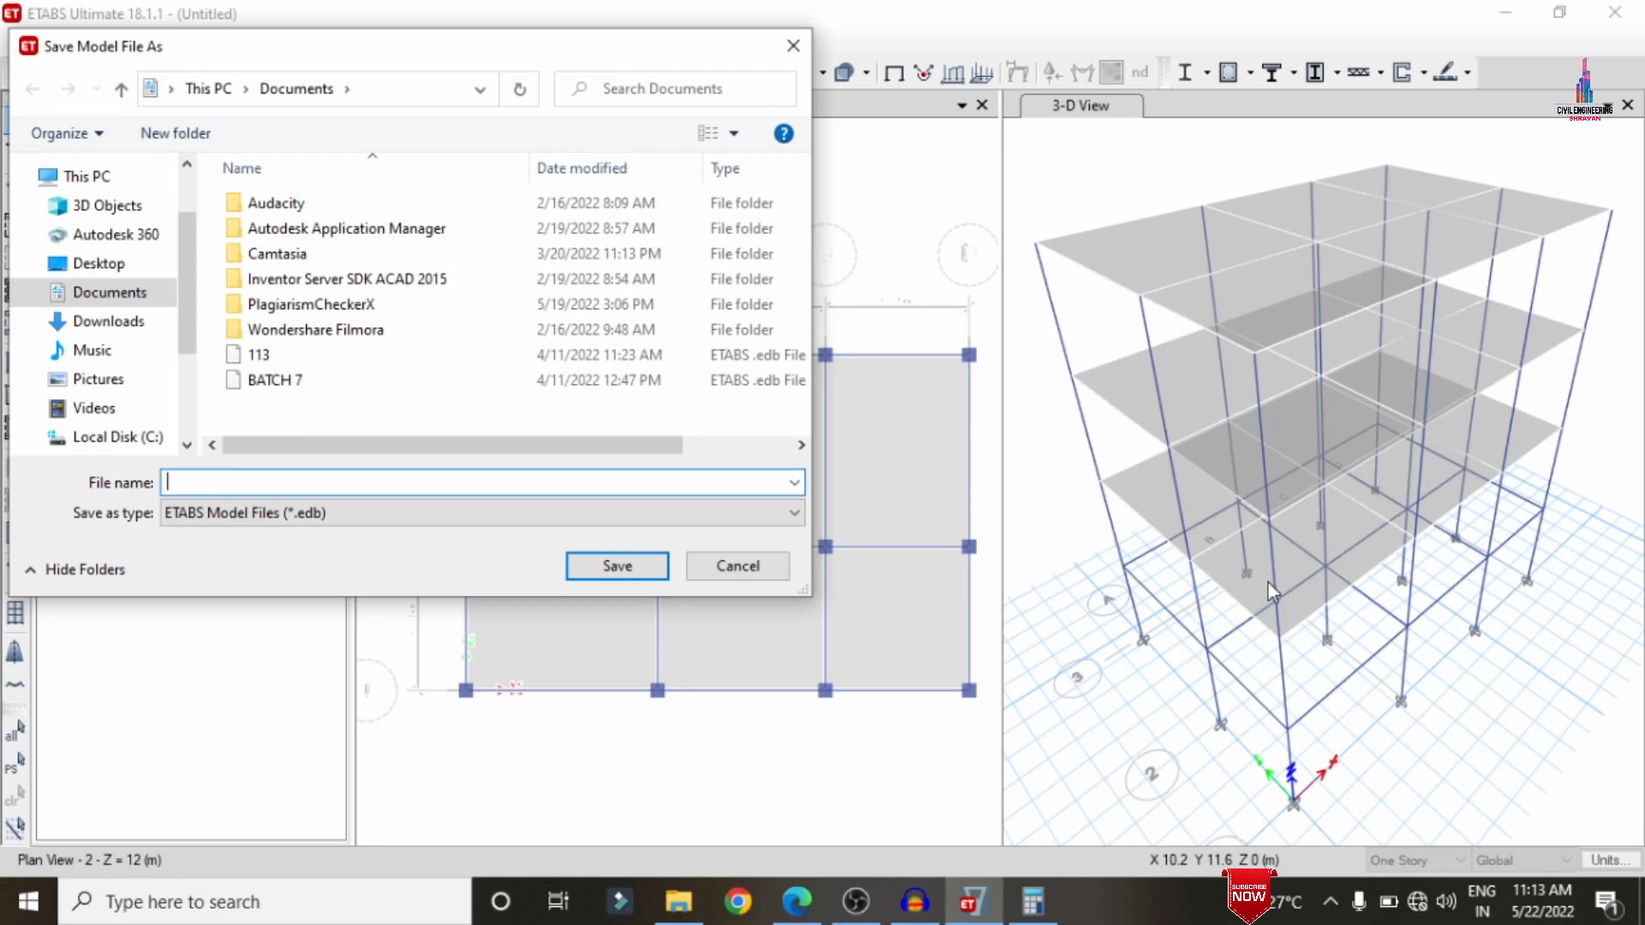
- Save the model as G2 in a new Desktop folder named G22
click(95, 263)
click(180, 137)
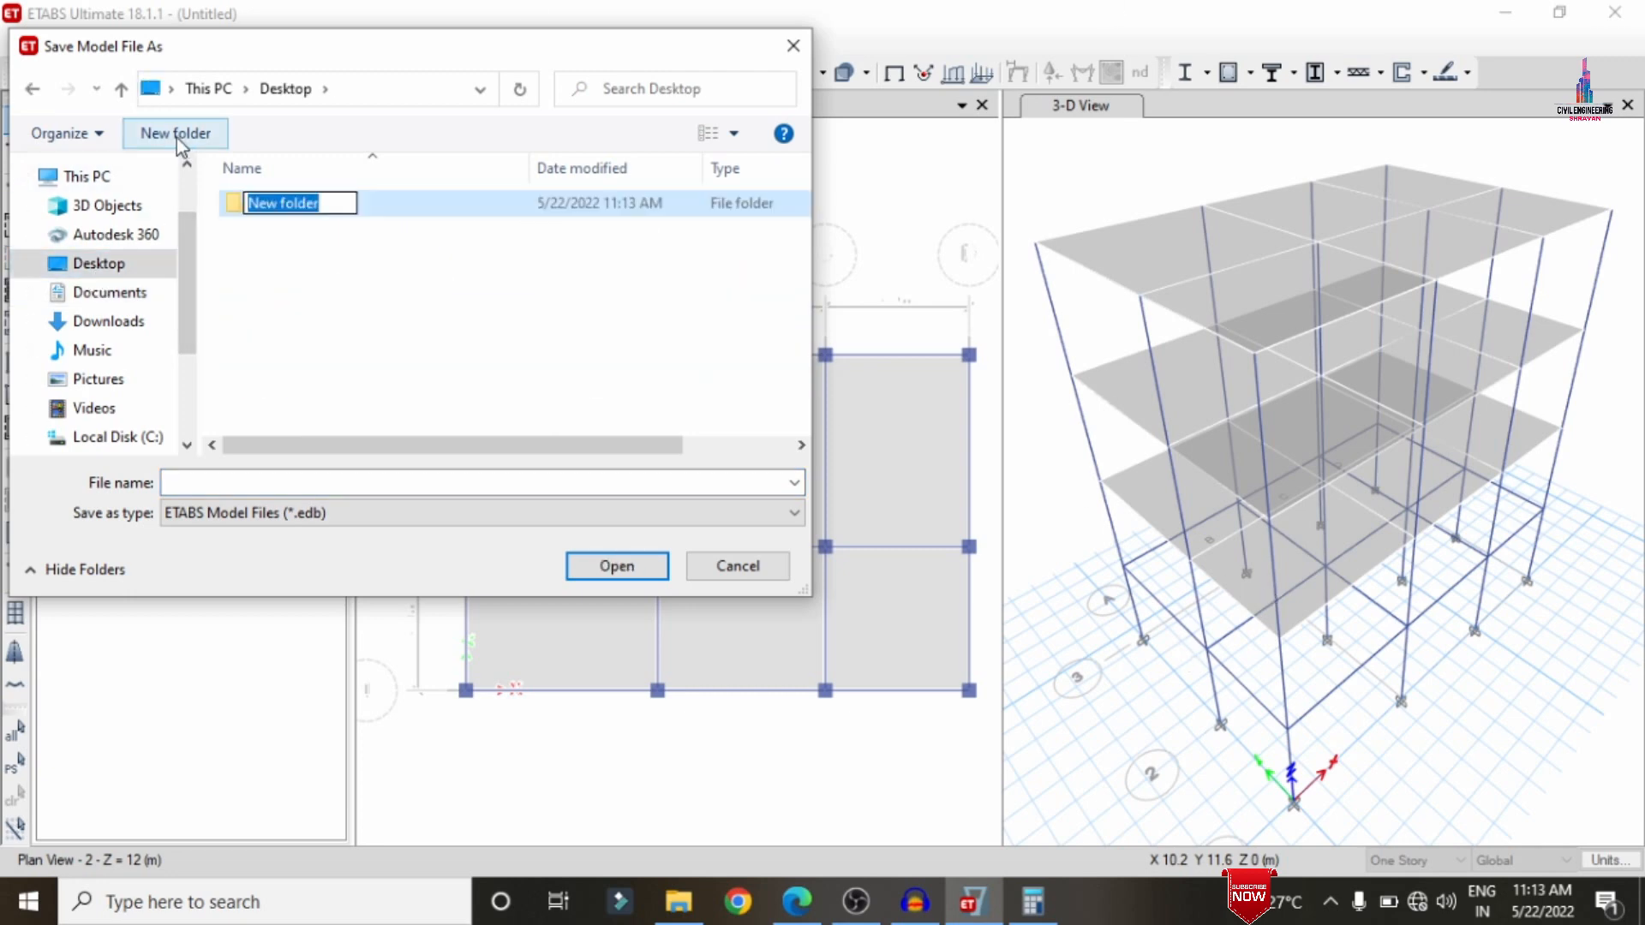
text(G22)
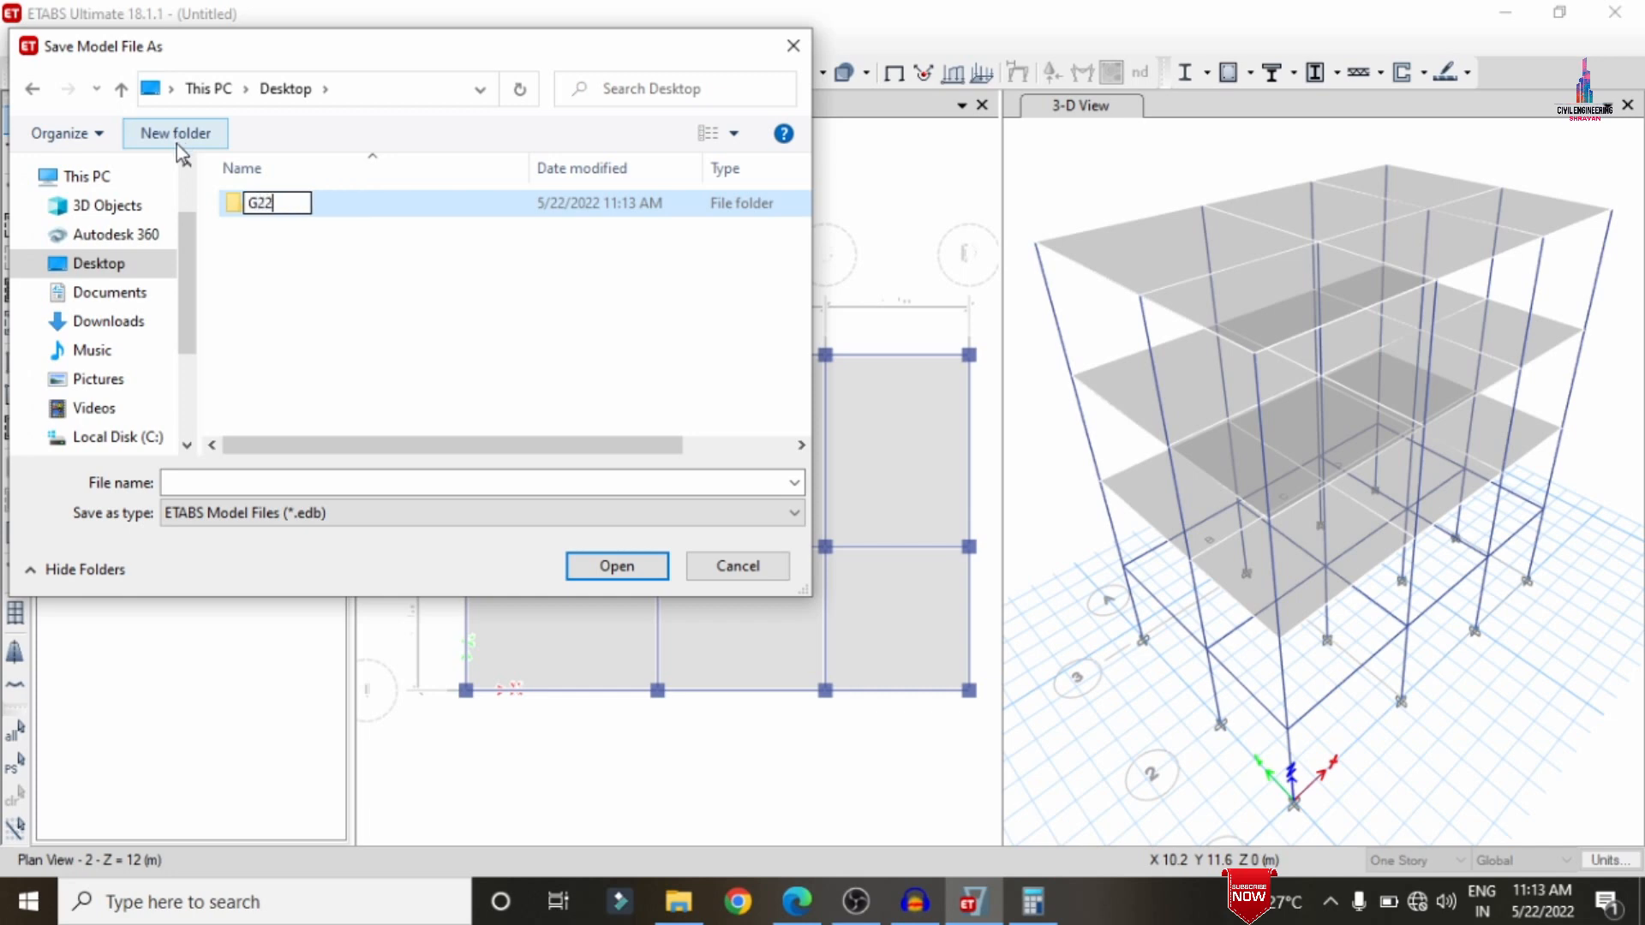
key(Return)
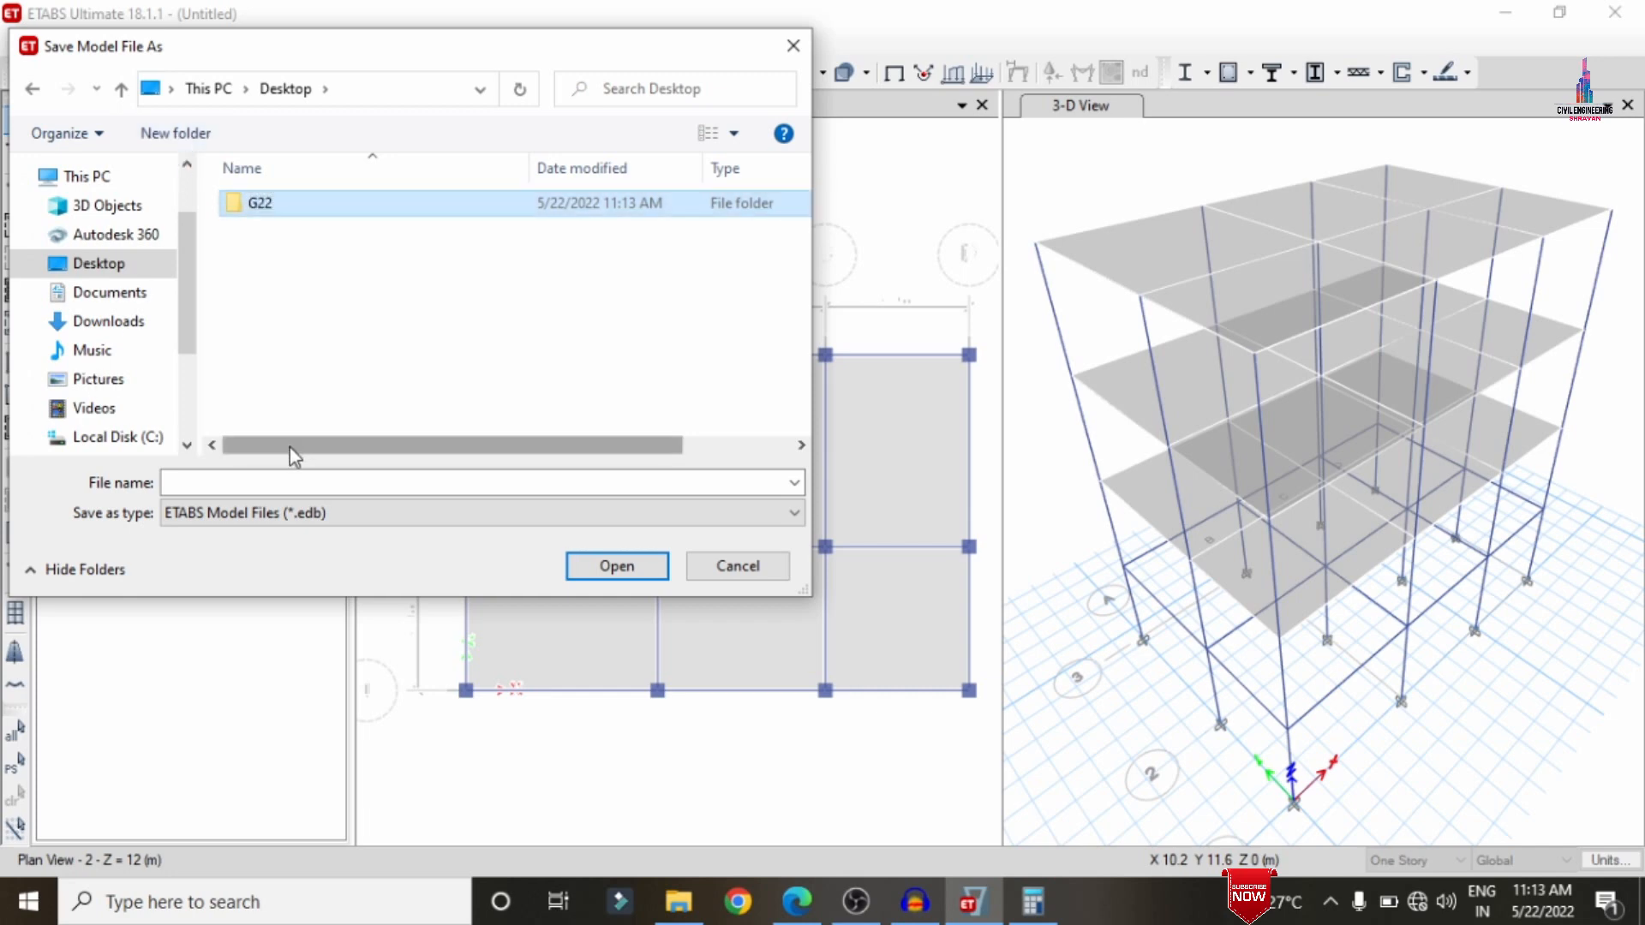
key(Return)
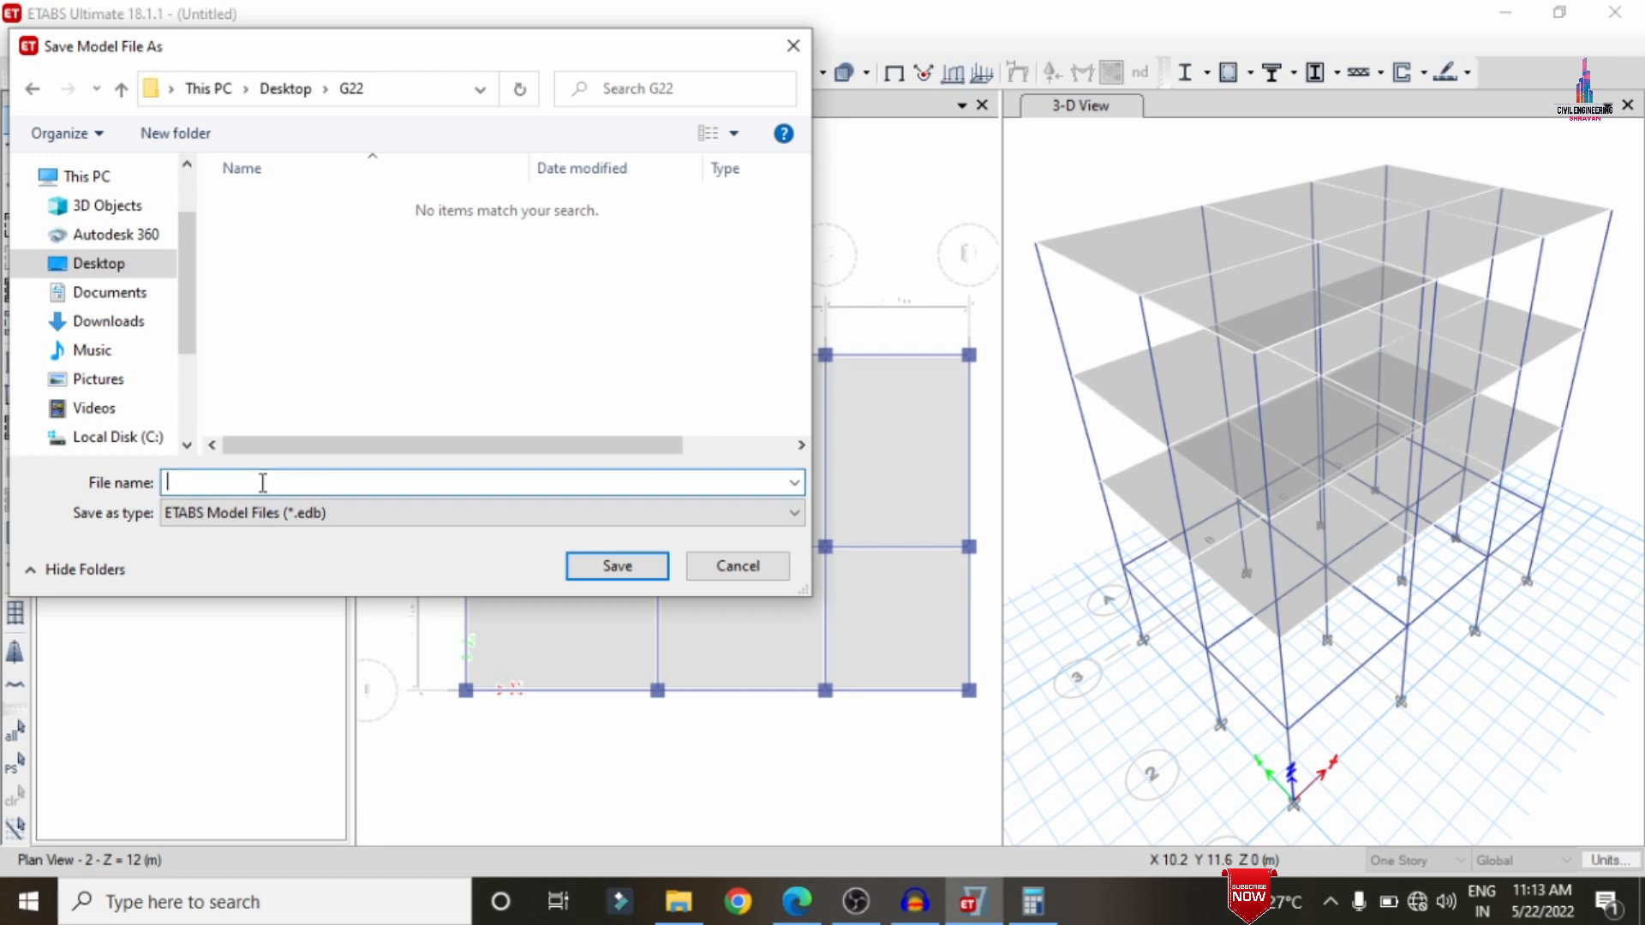
text(G2)
click(616, 565)
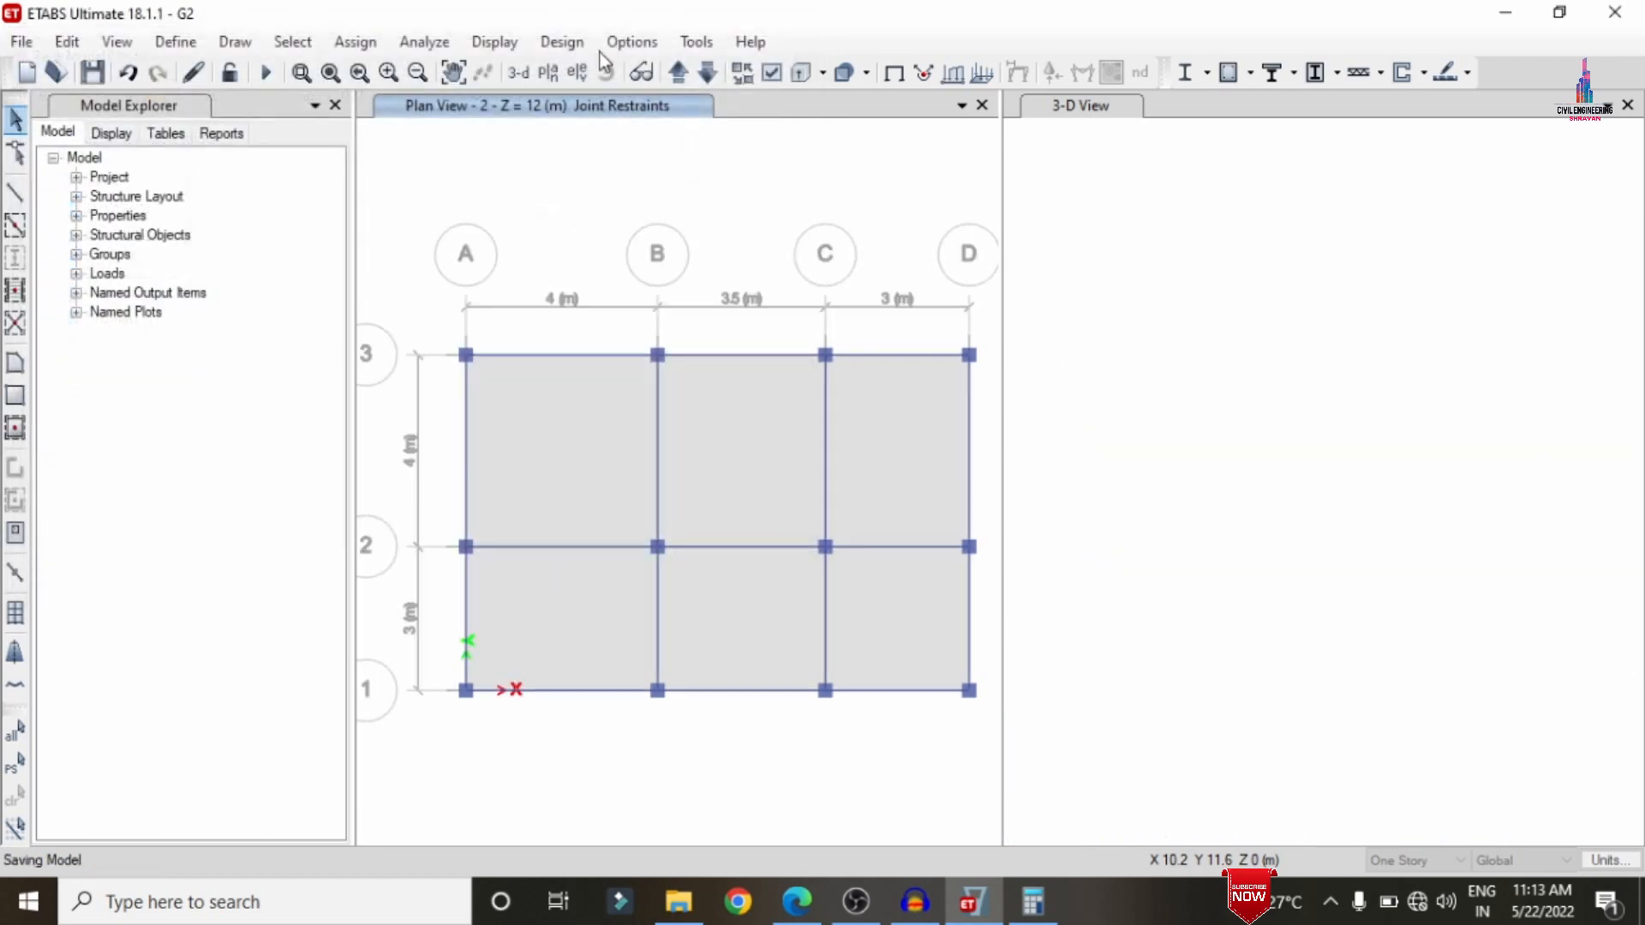
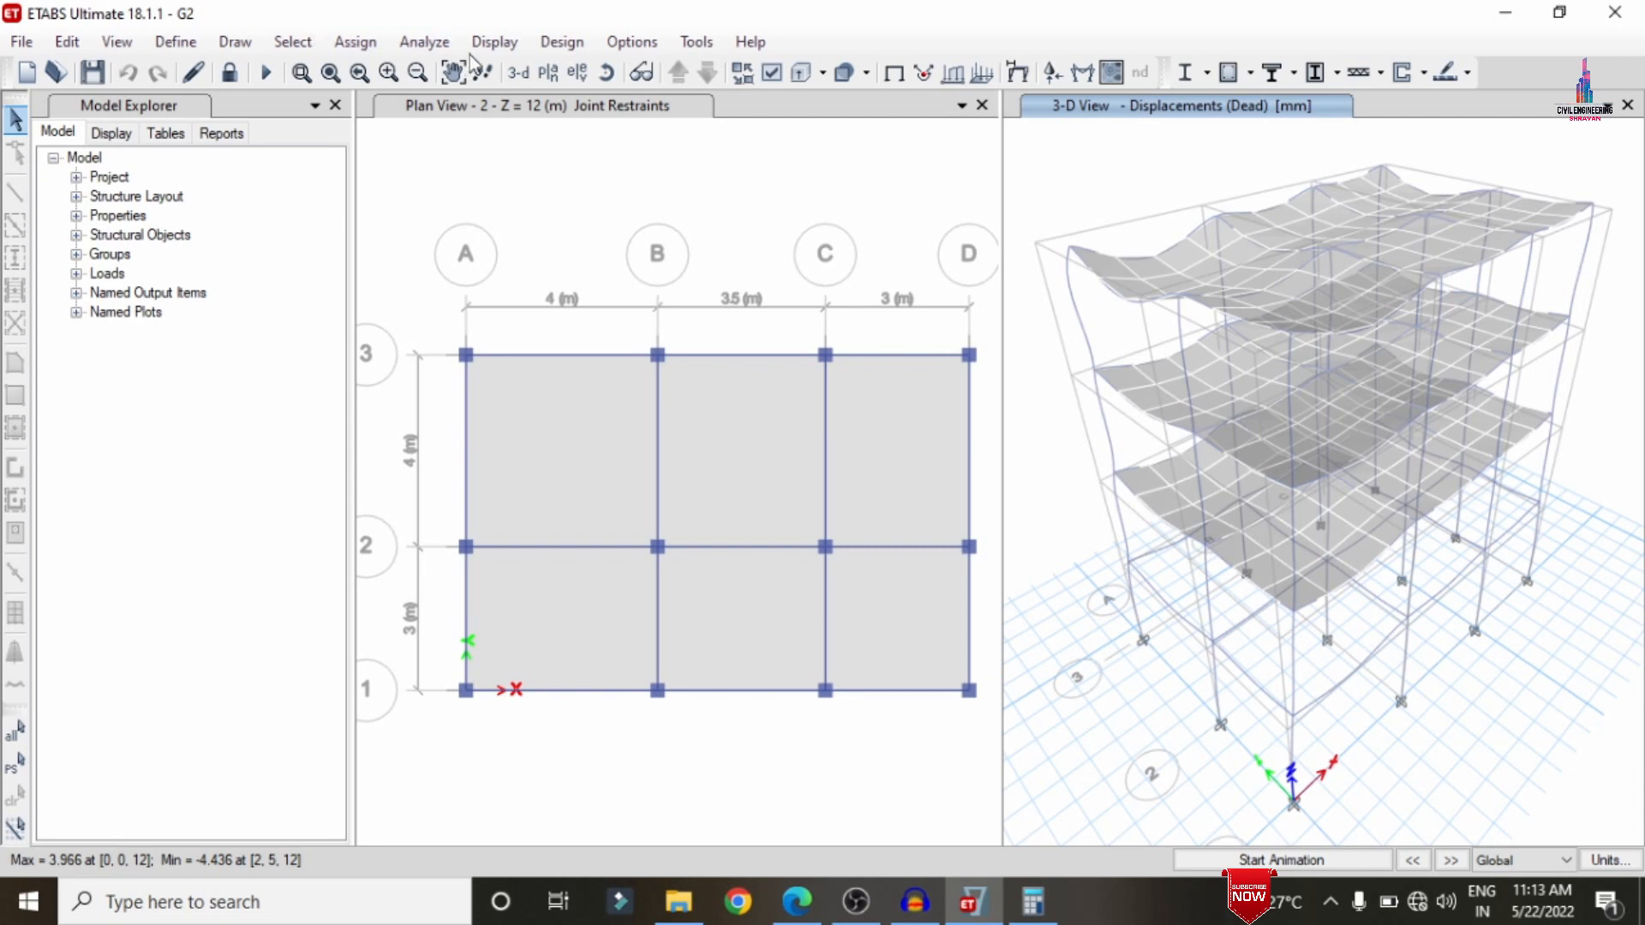
- Display the Shear 2-2 force diagram of the frames for the Dead load case
click(500, 42)
mouse_move(551, 178)
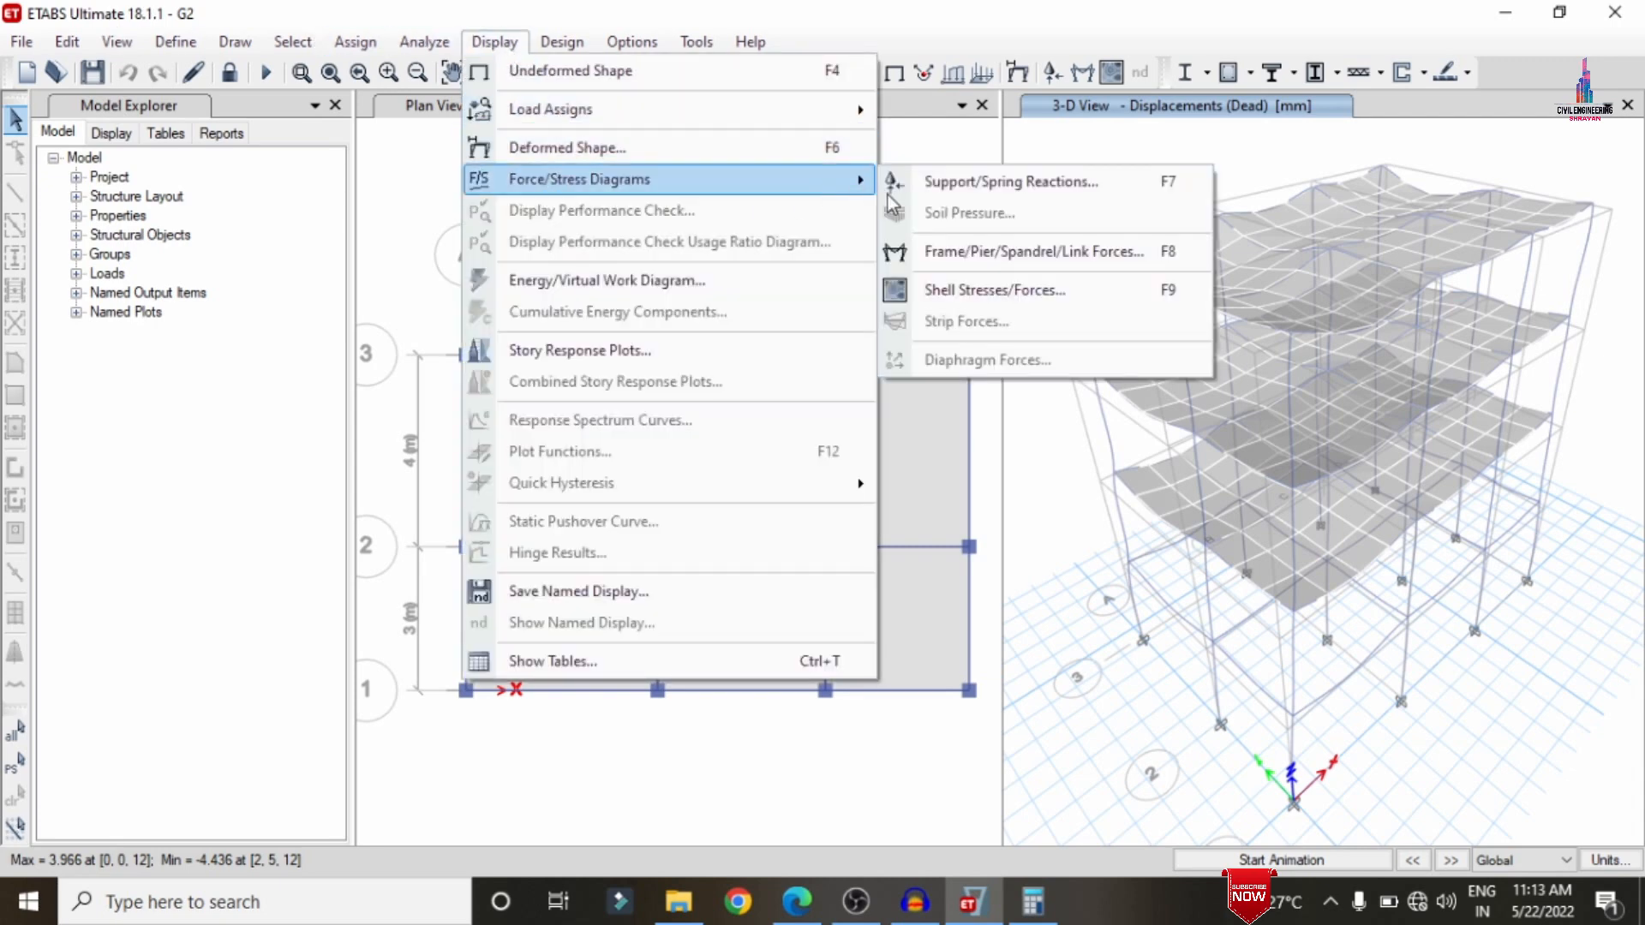
click(953, 249)
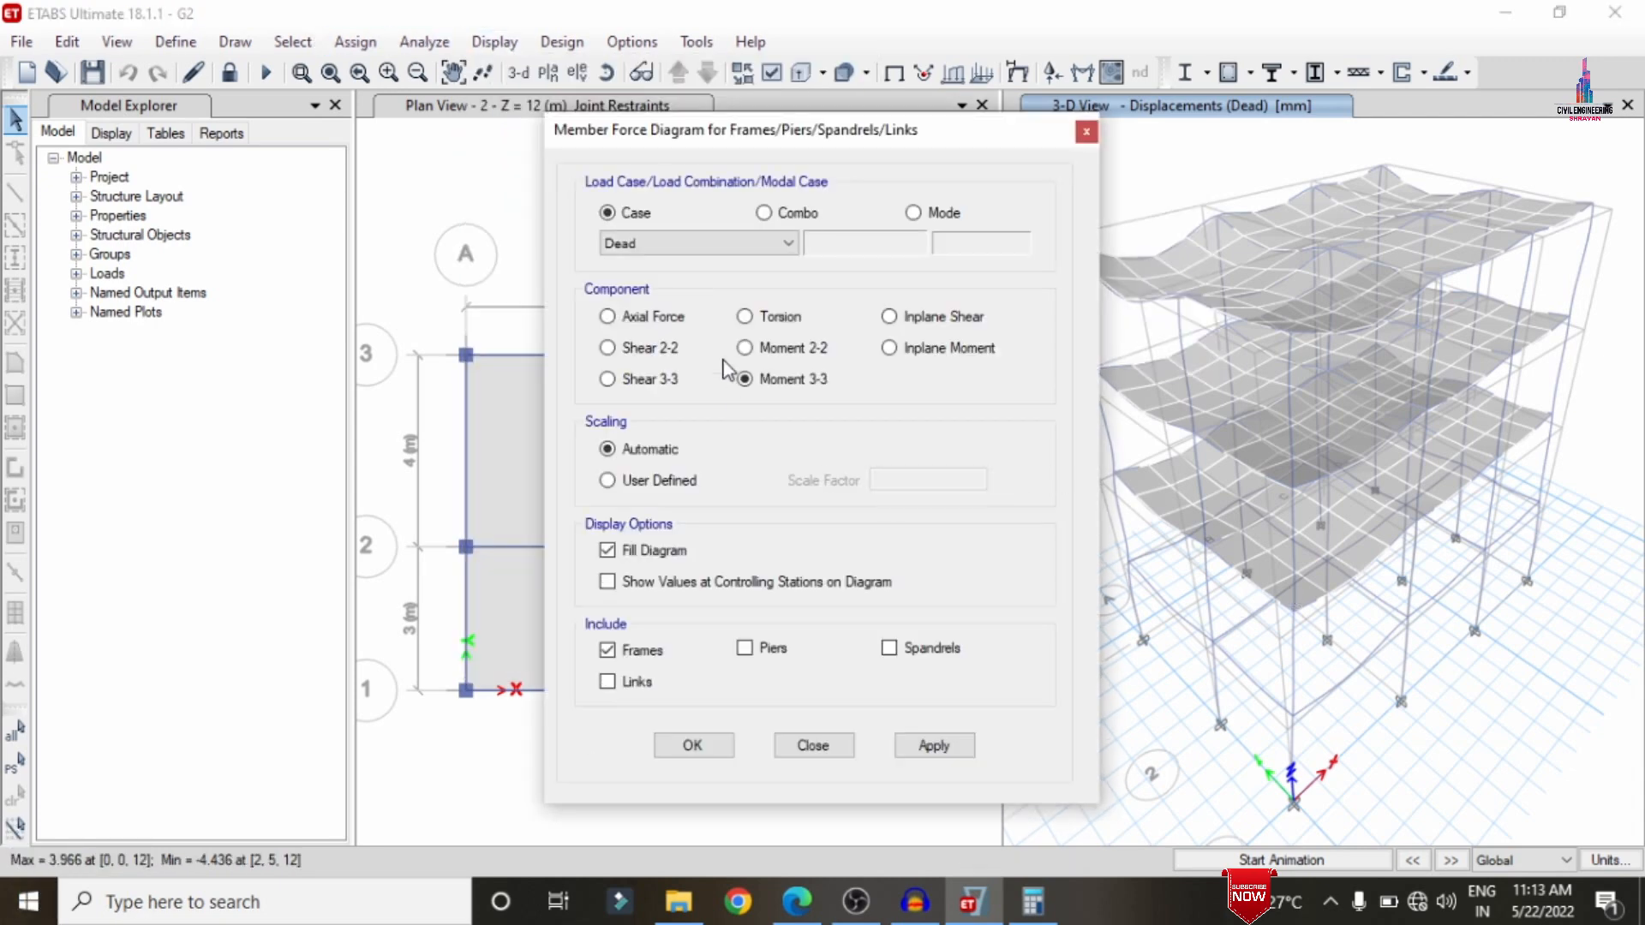
click(662, 349)
click(796, 218)
click(934, 211)
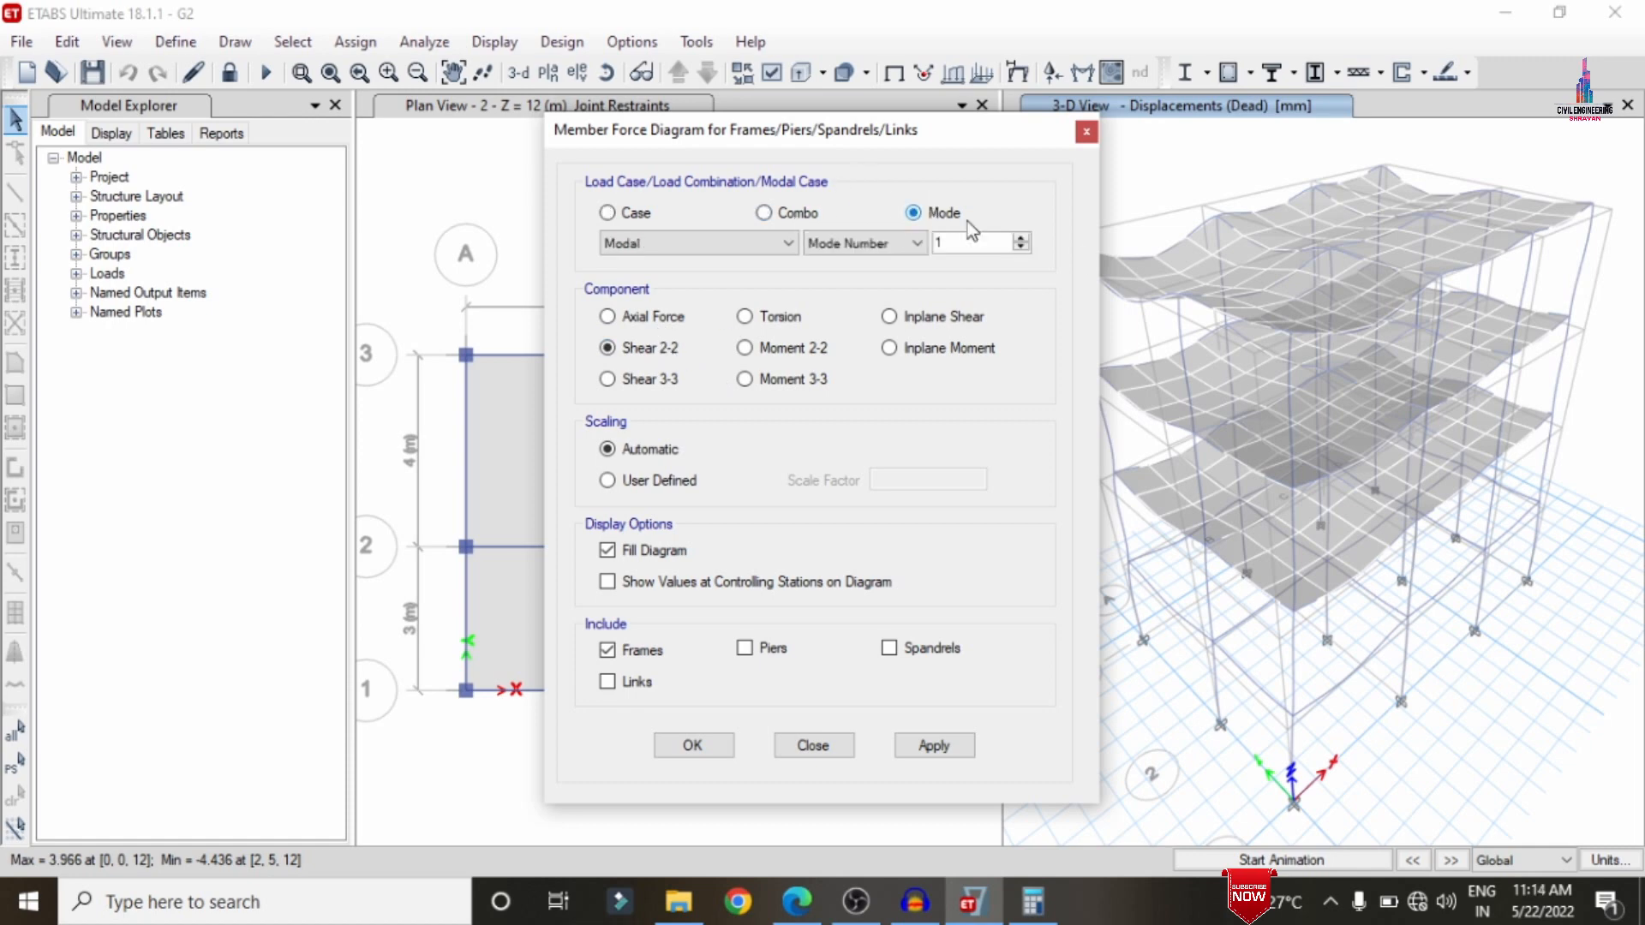
click(623, 216)
click(670, 240)
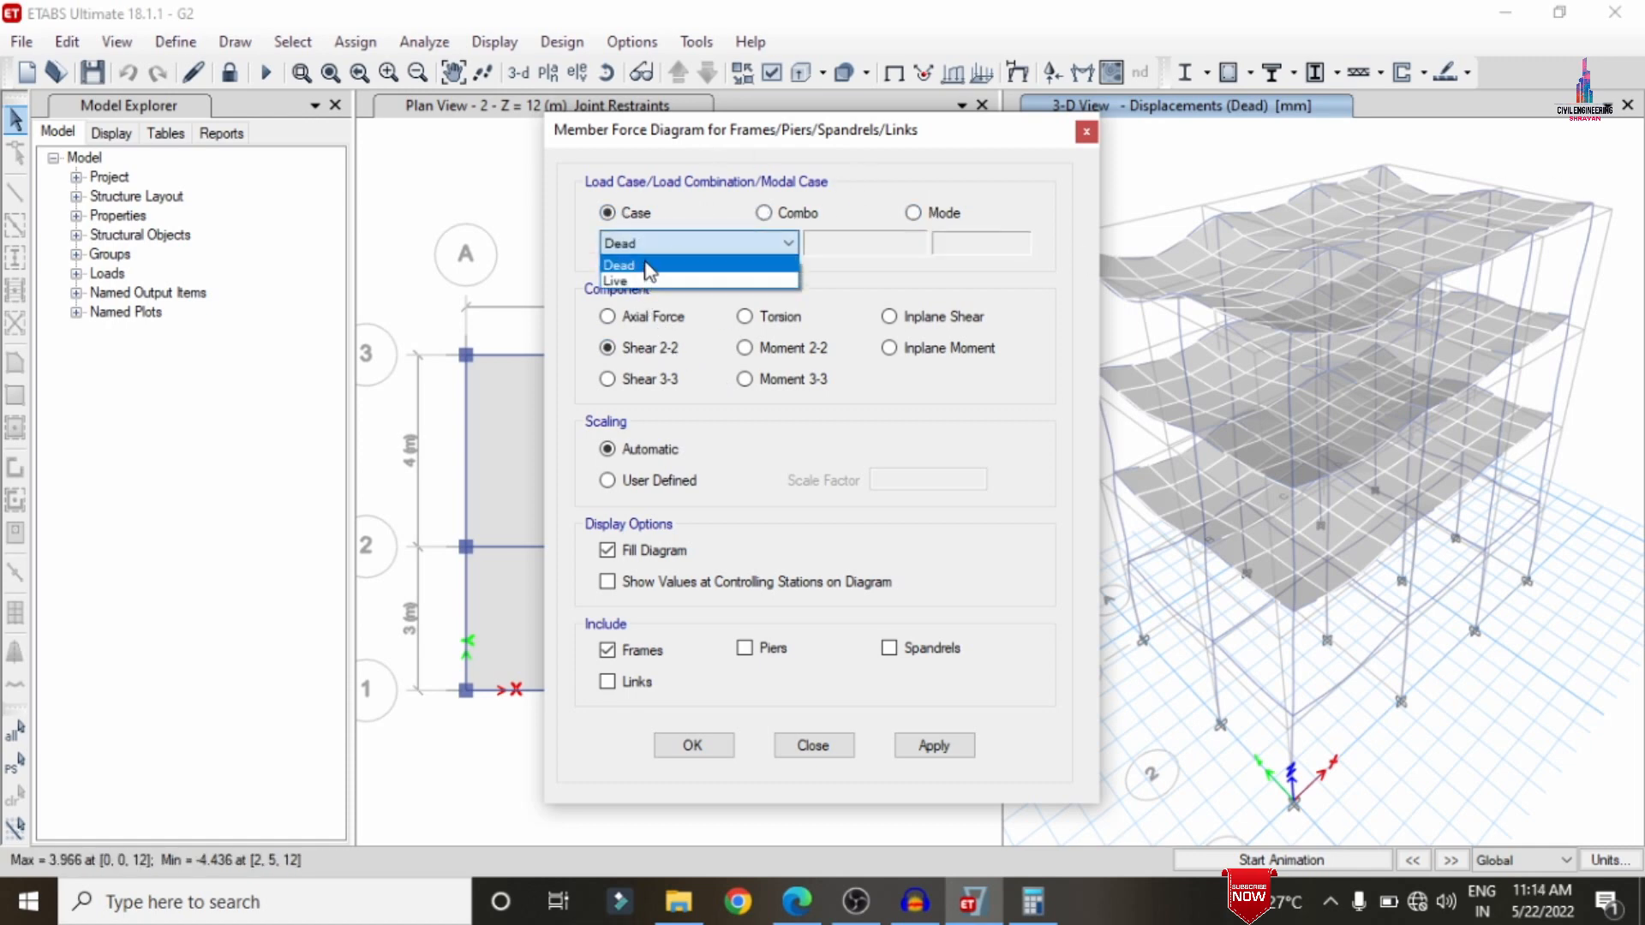
click(649, 271)
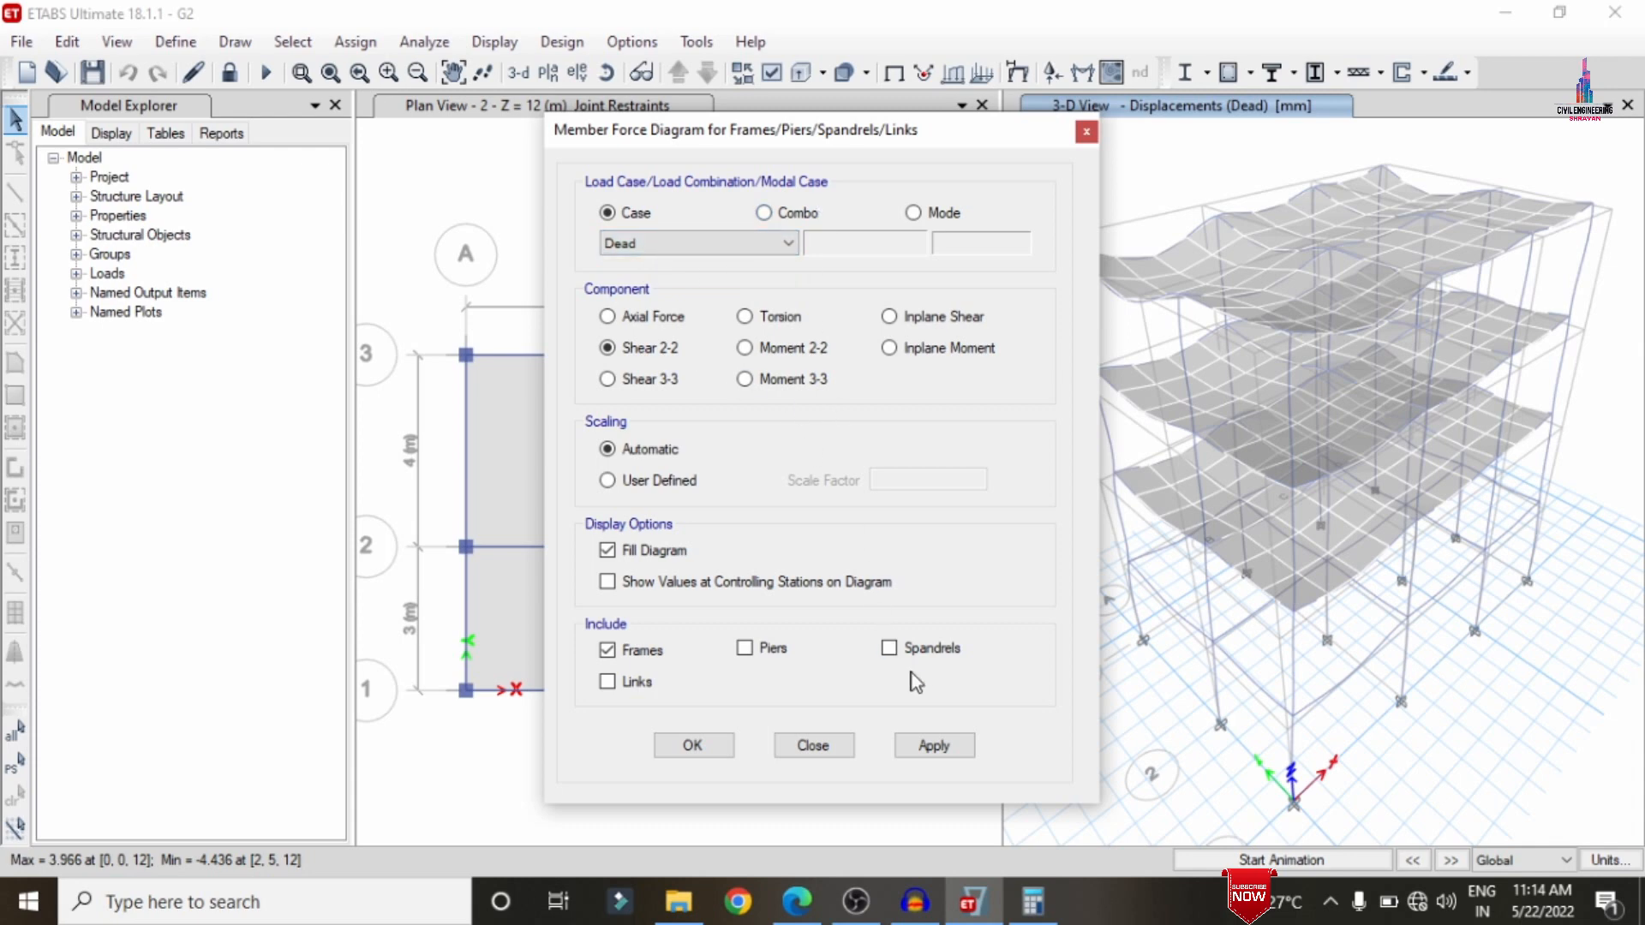
click(923, 747)
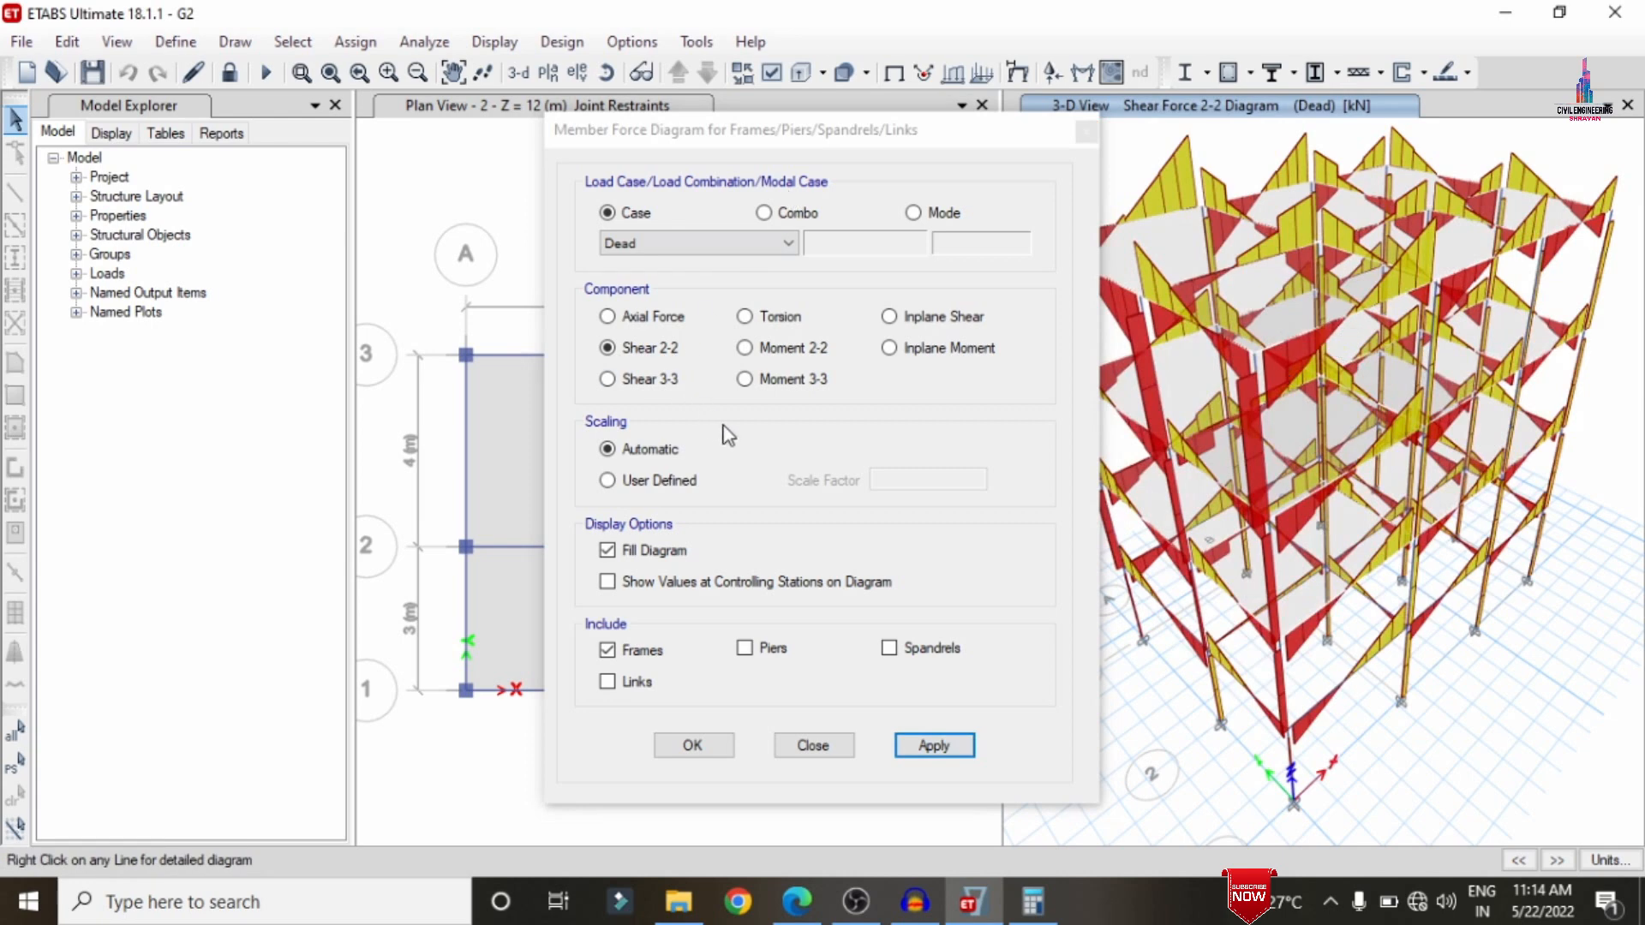
- Display the frames' Moment 3-3 diagram and the Torsion diagram for the Dead load case
click(765, 379)
click(966, 742)
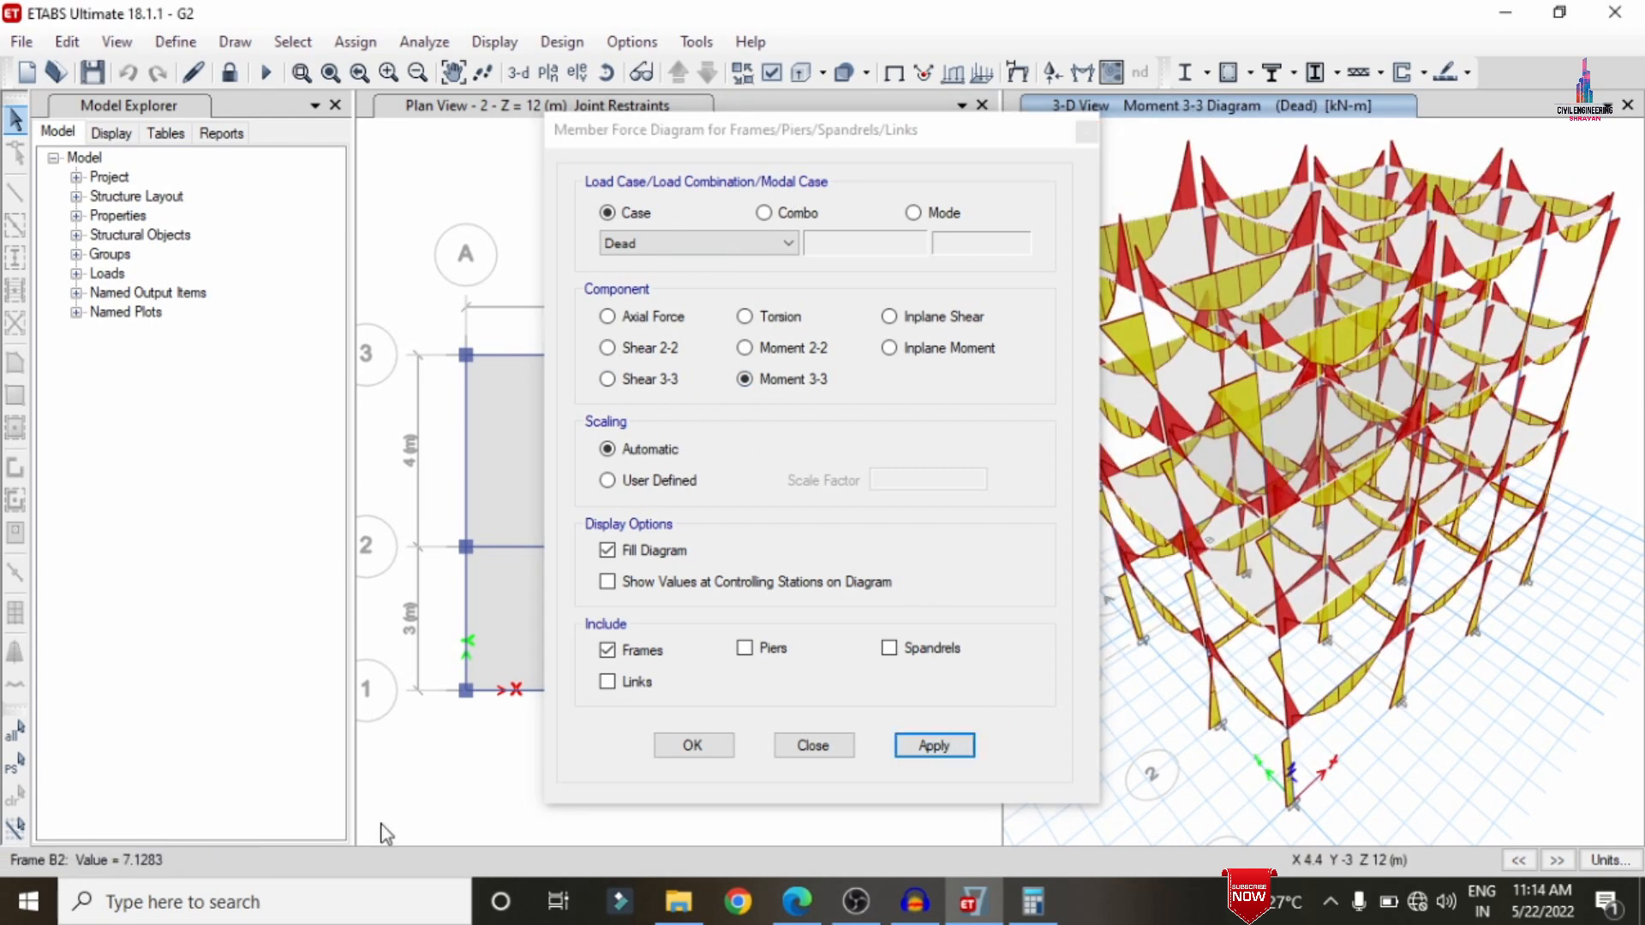
click(775, 323)
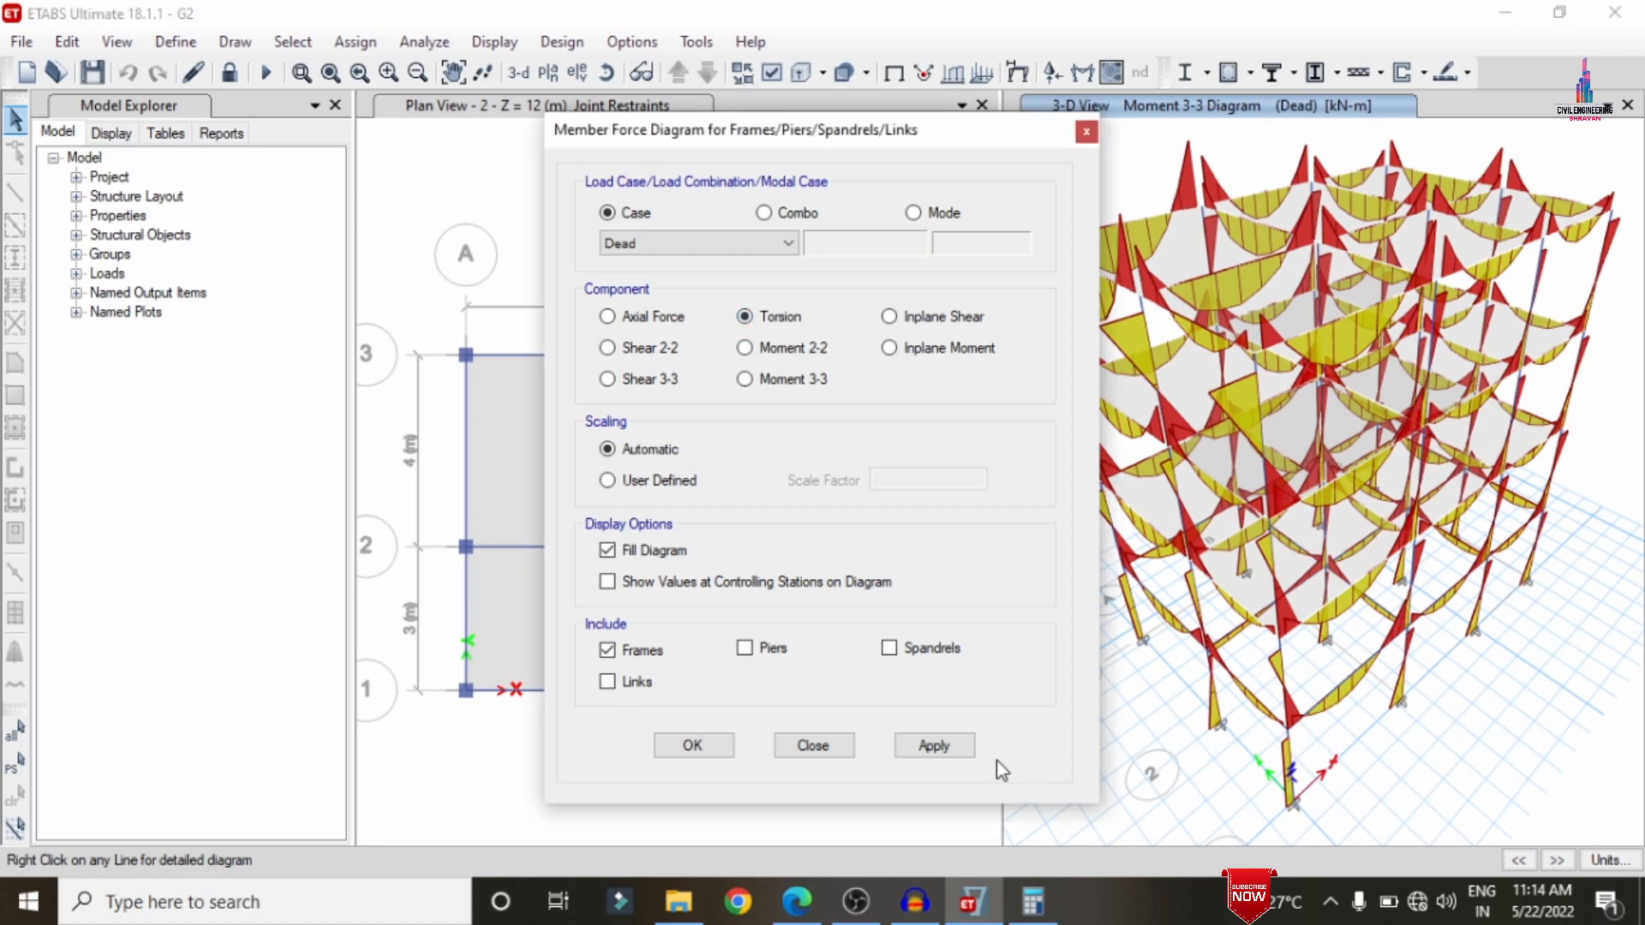
click(957, 750)
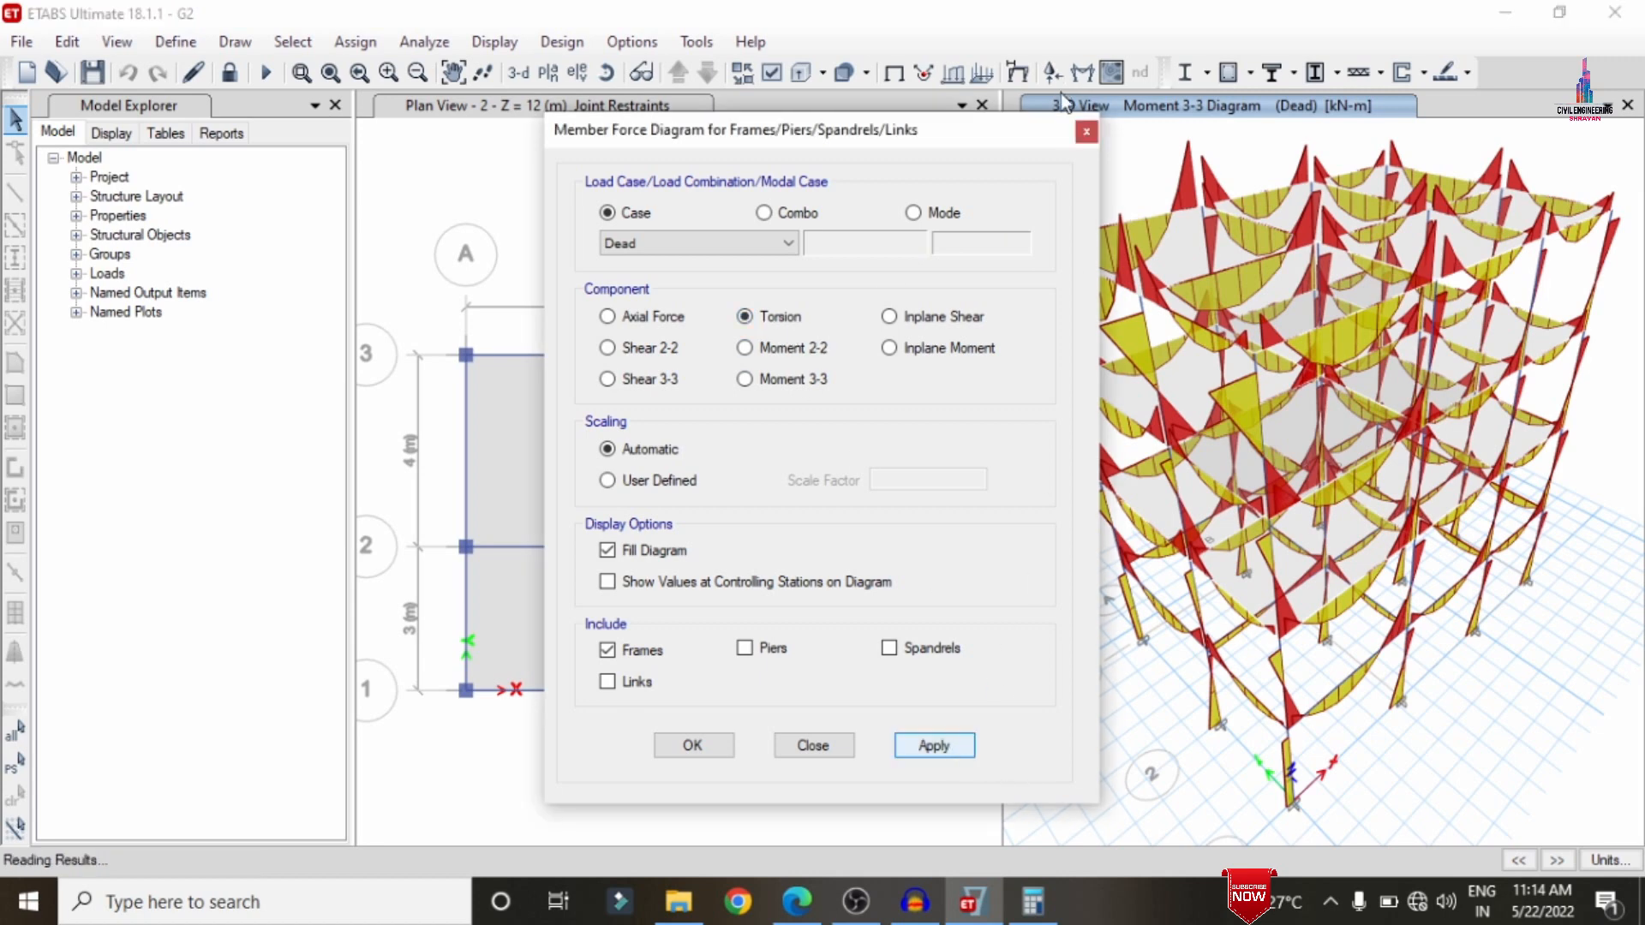
click(1086, 133)
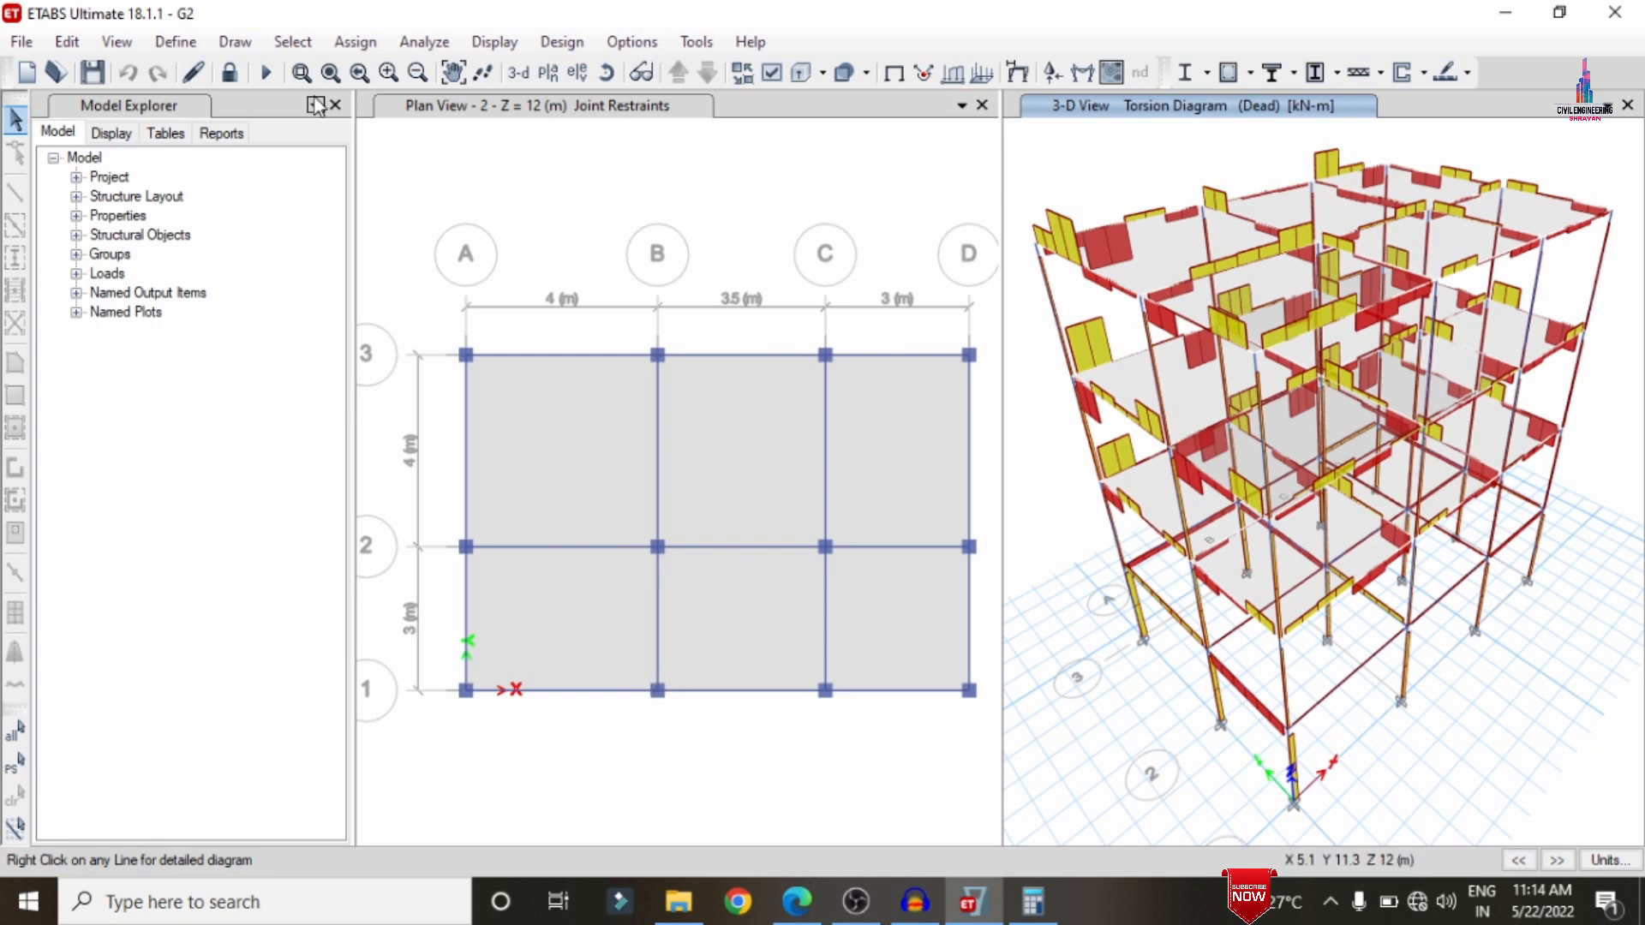
- Unlock the model, deleting its analysis results, and add auto-width layer A design strips along the X grid direction on story 2
click(230, 74)
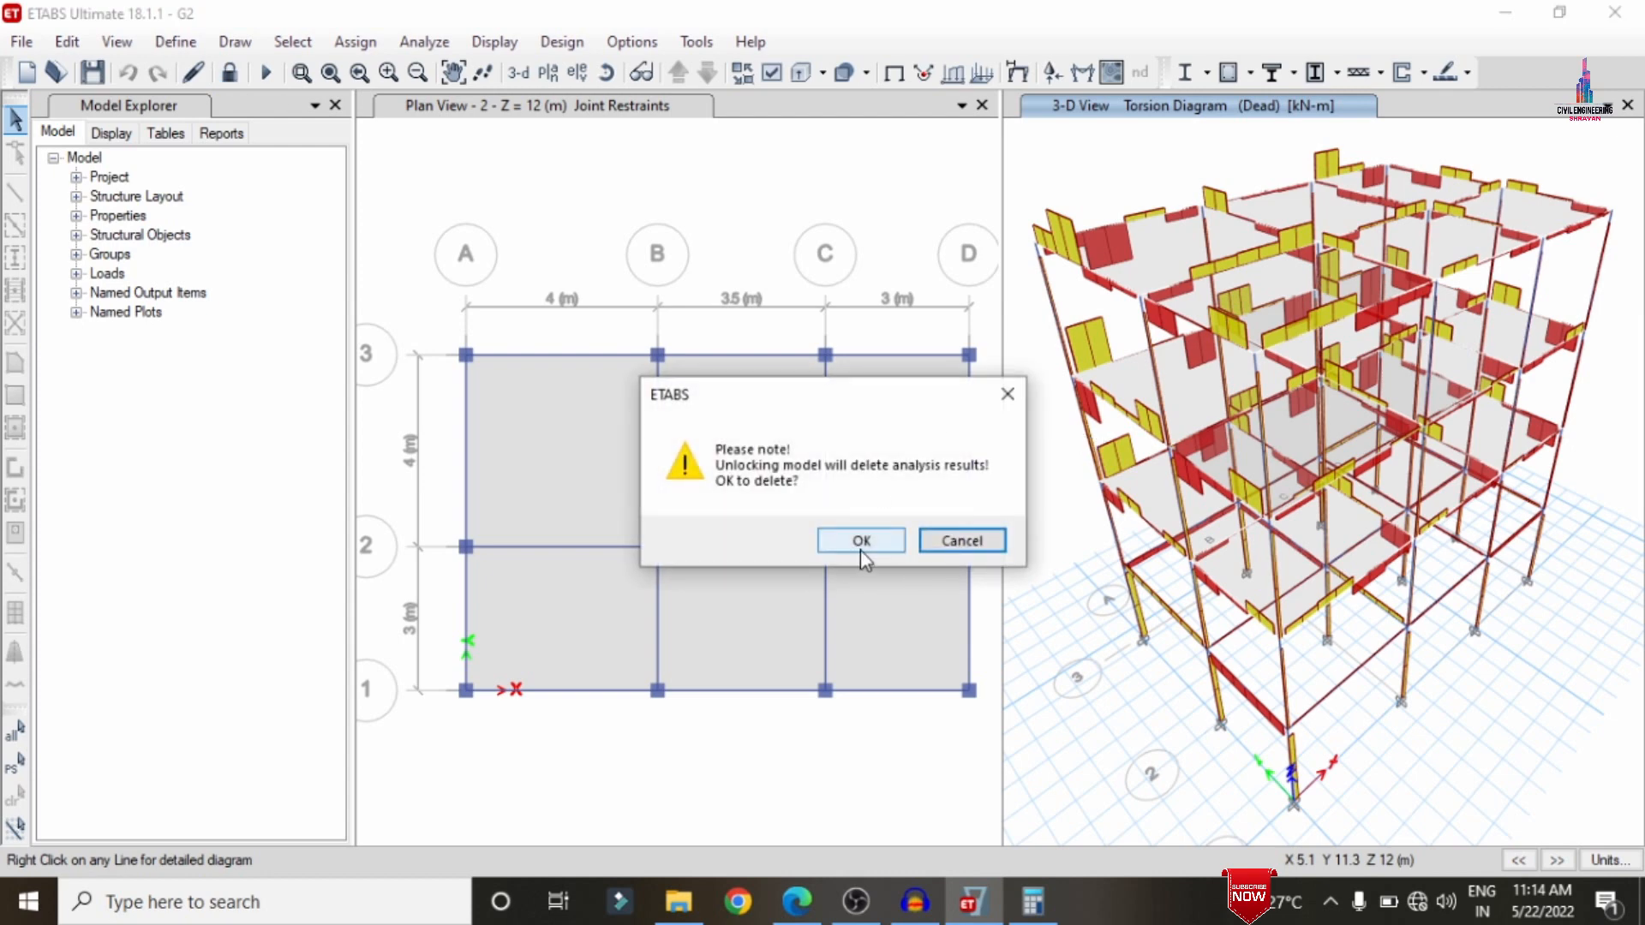
click(860, 540)
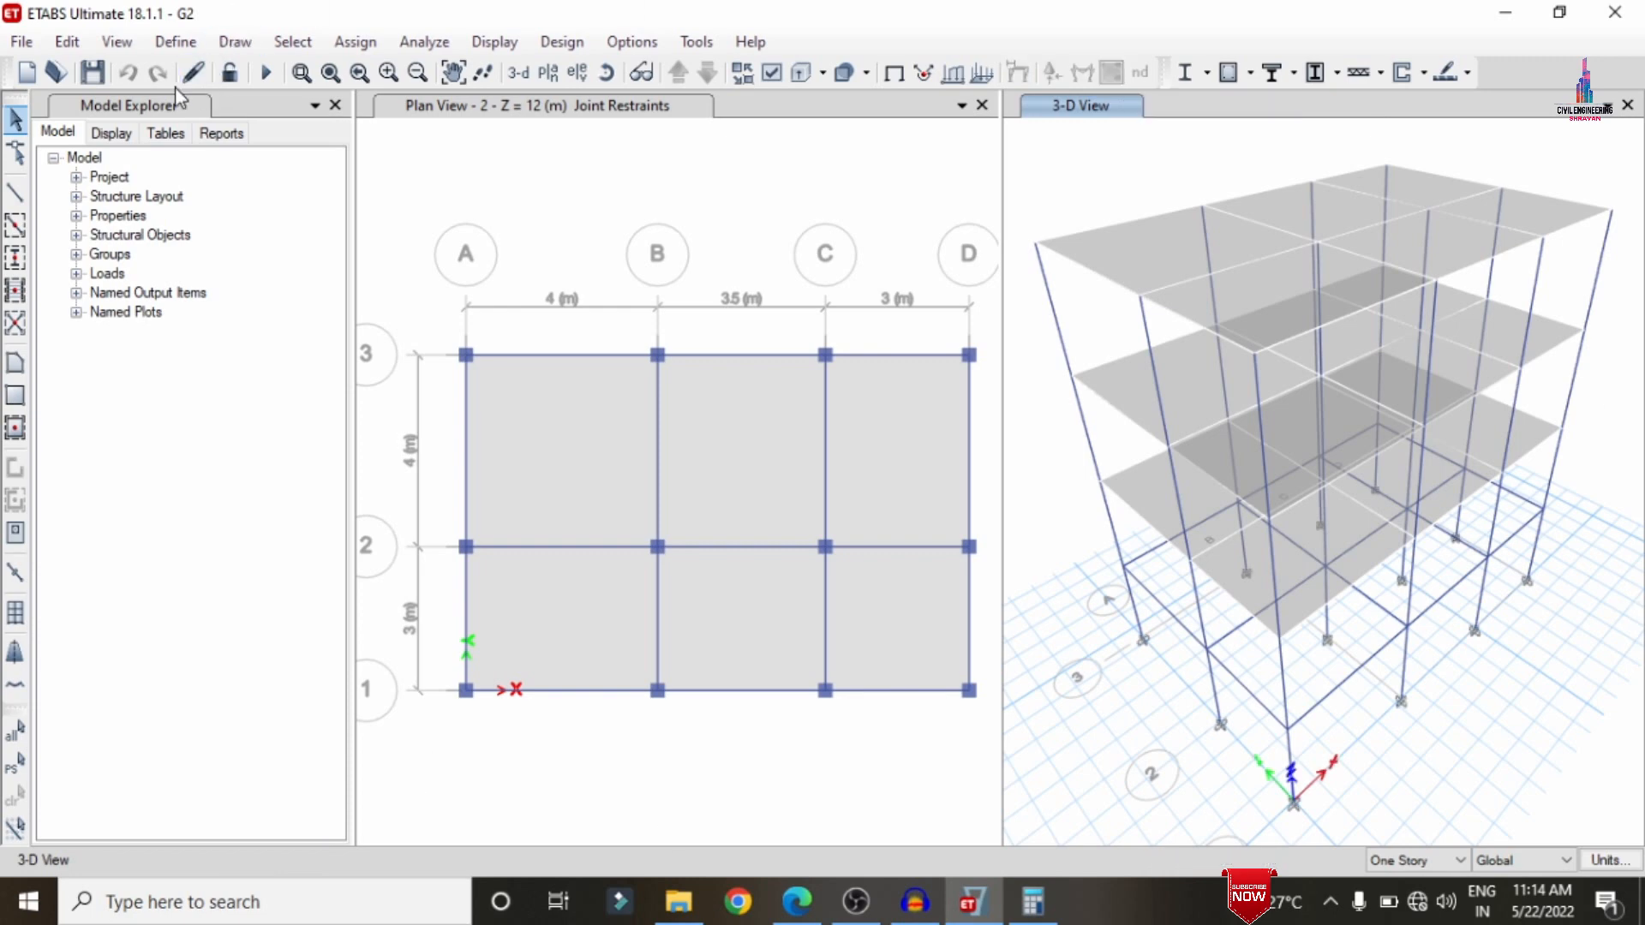
click(68, 42)
mouse_move(255, 786)
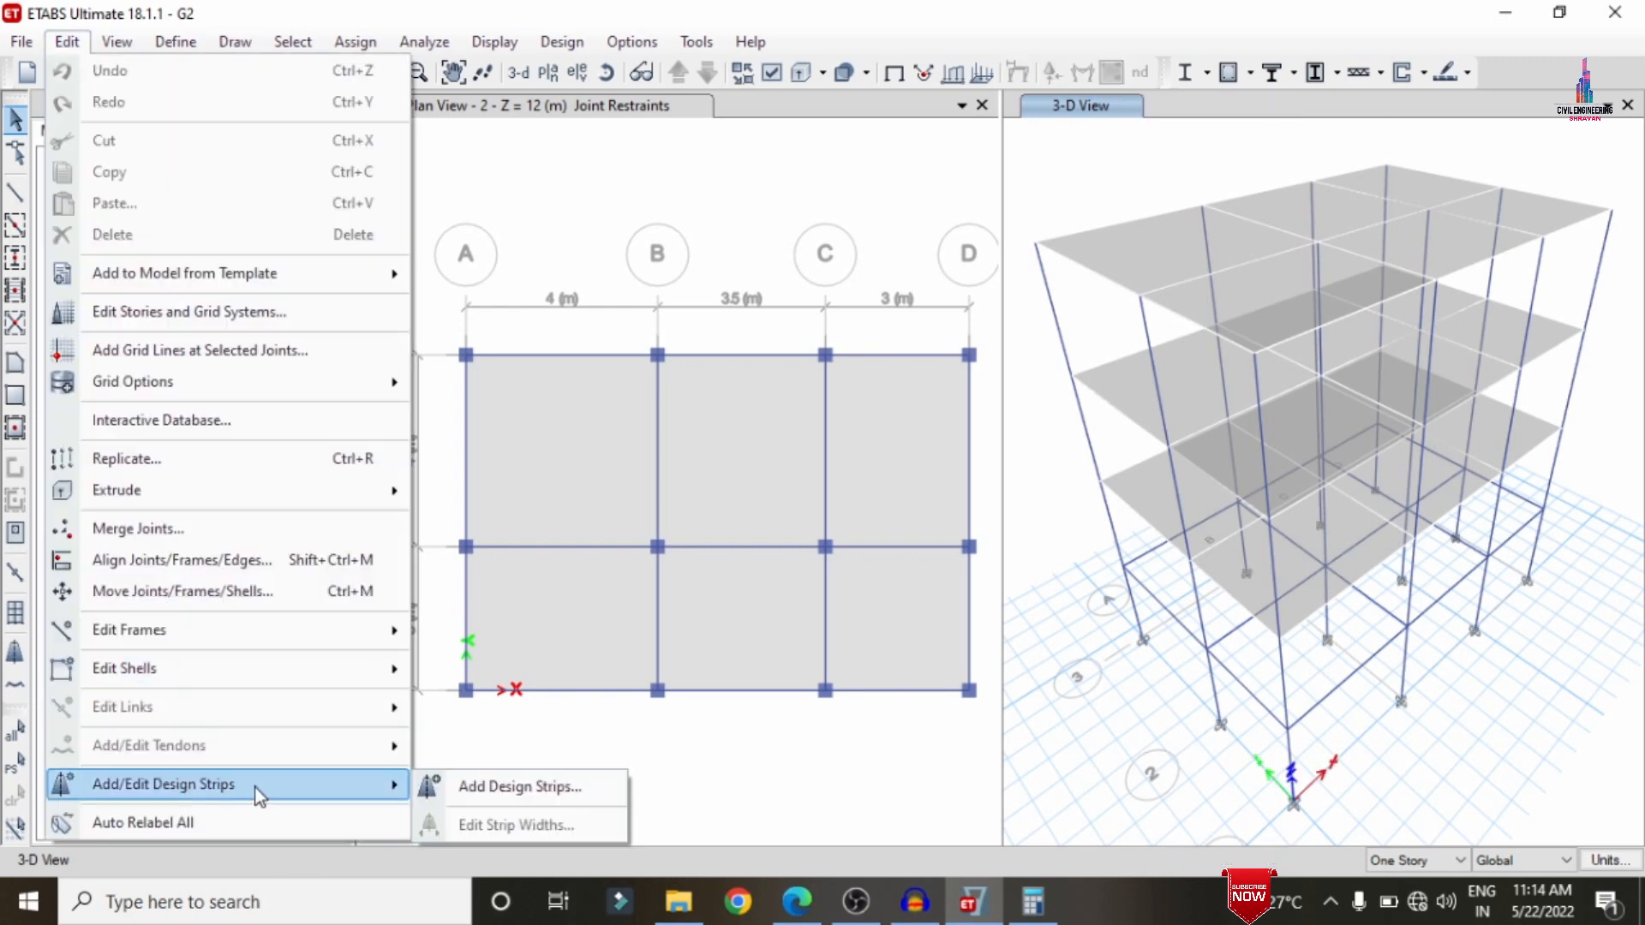
click(465, 782)
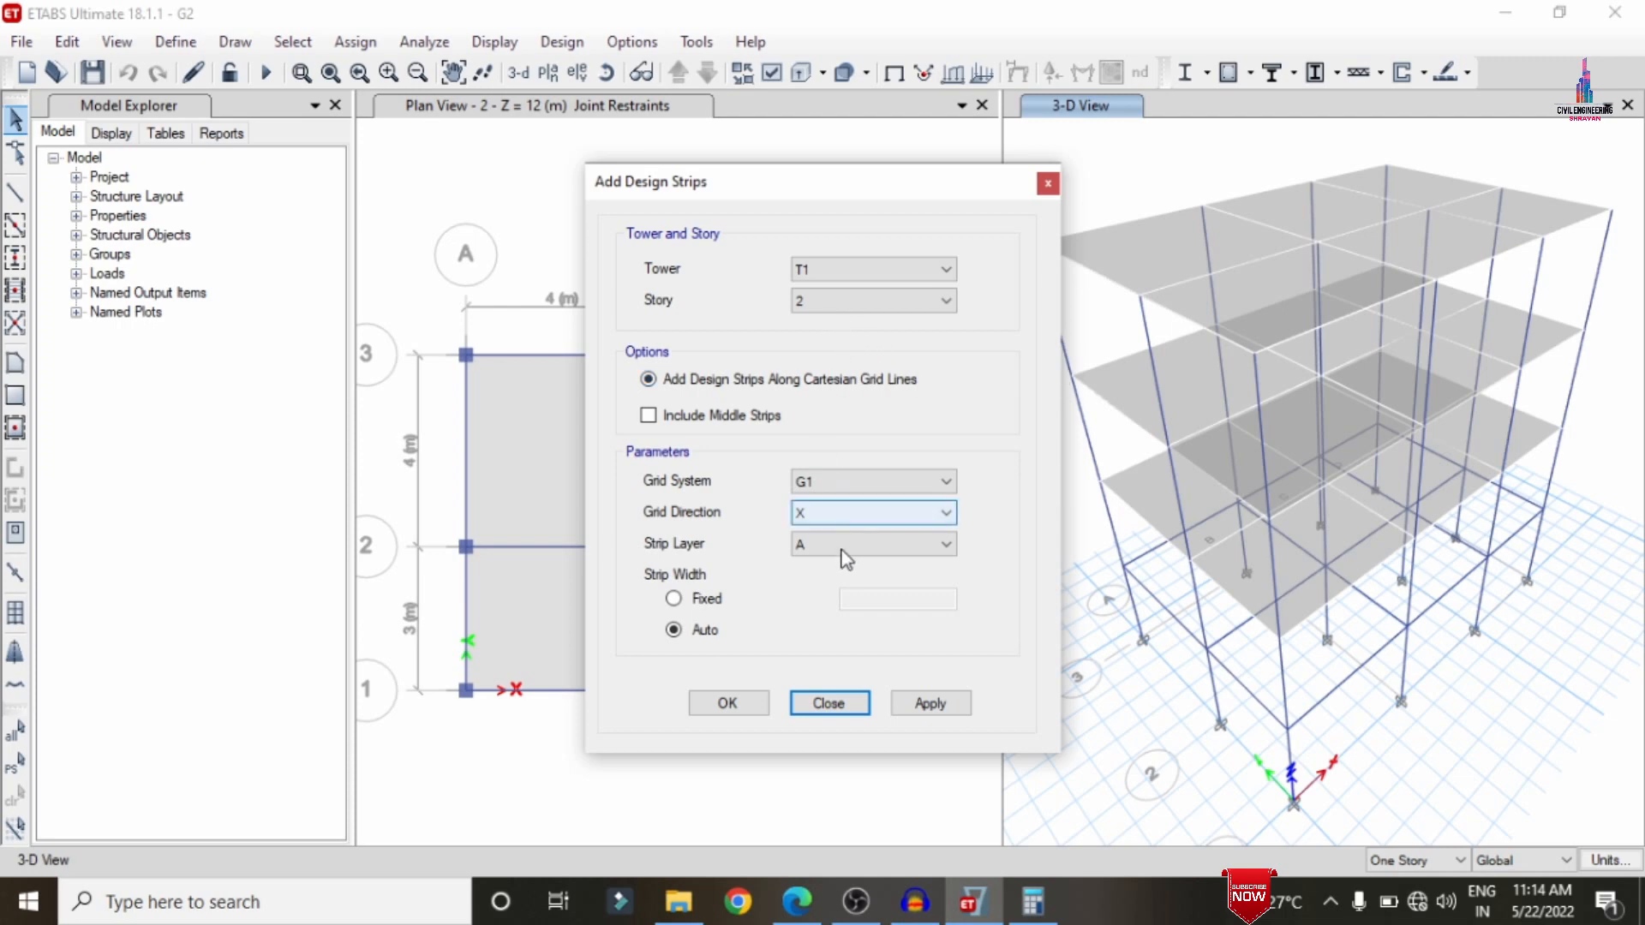
click(940, 695)
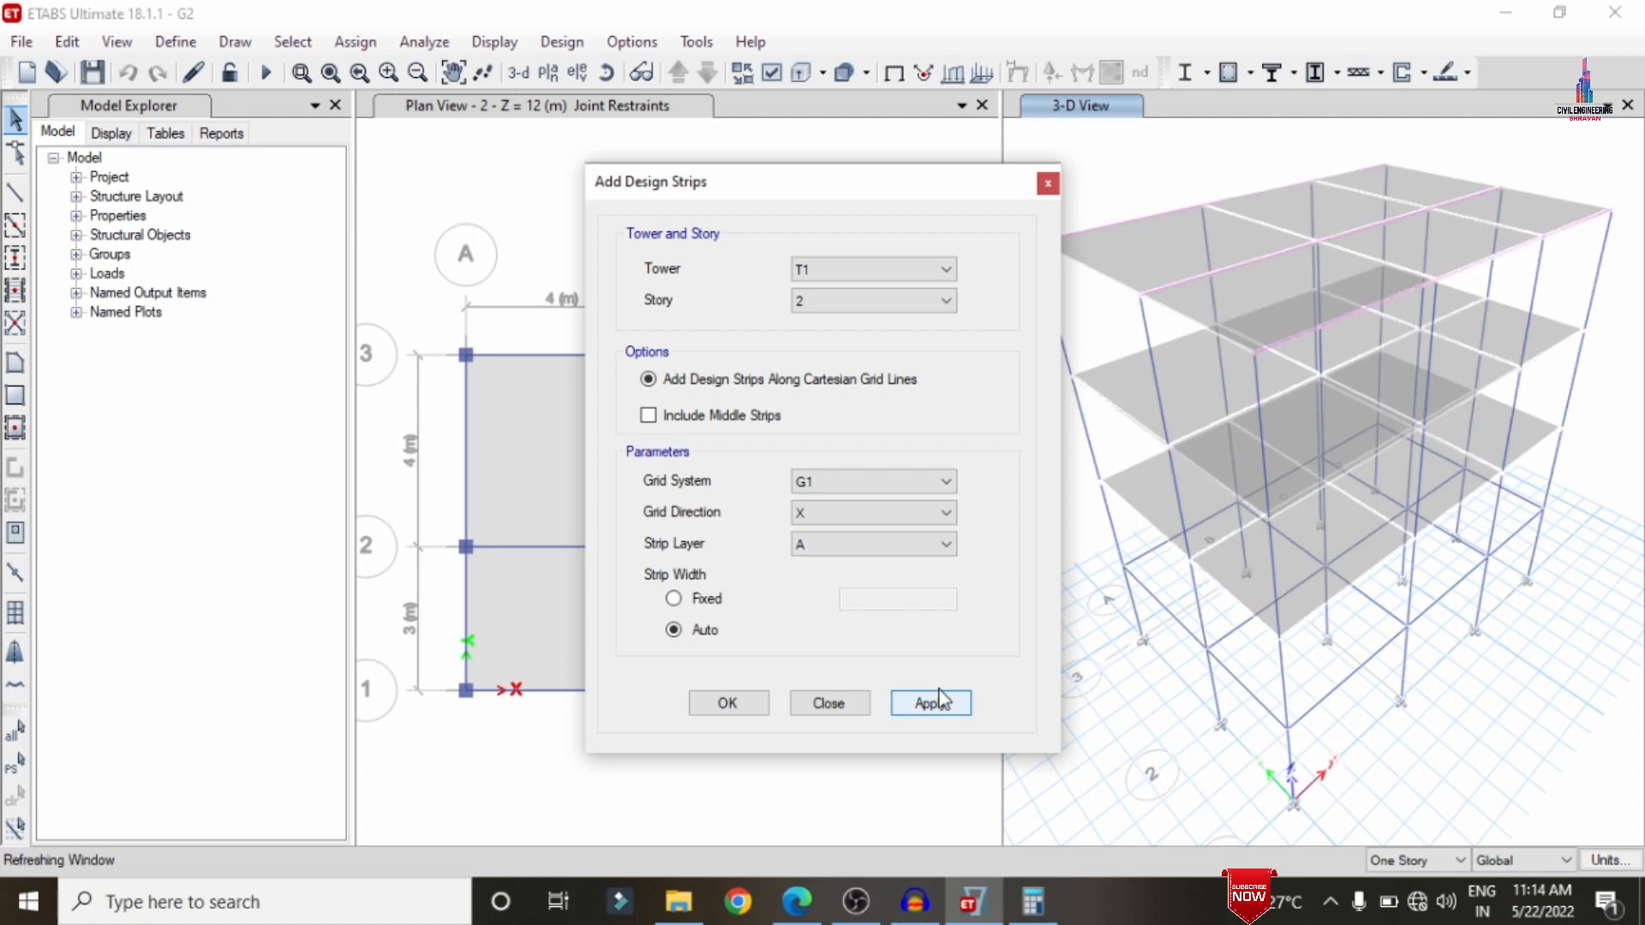
- Add auto-width layer B design strips along the Y grid direction on story 2
click(818, 517)
click(908, 547)
click(908, 544)
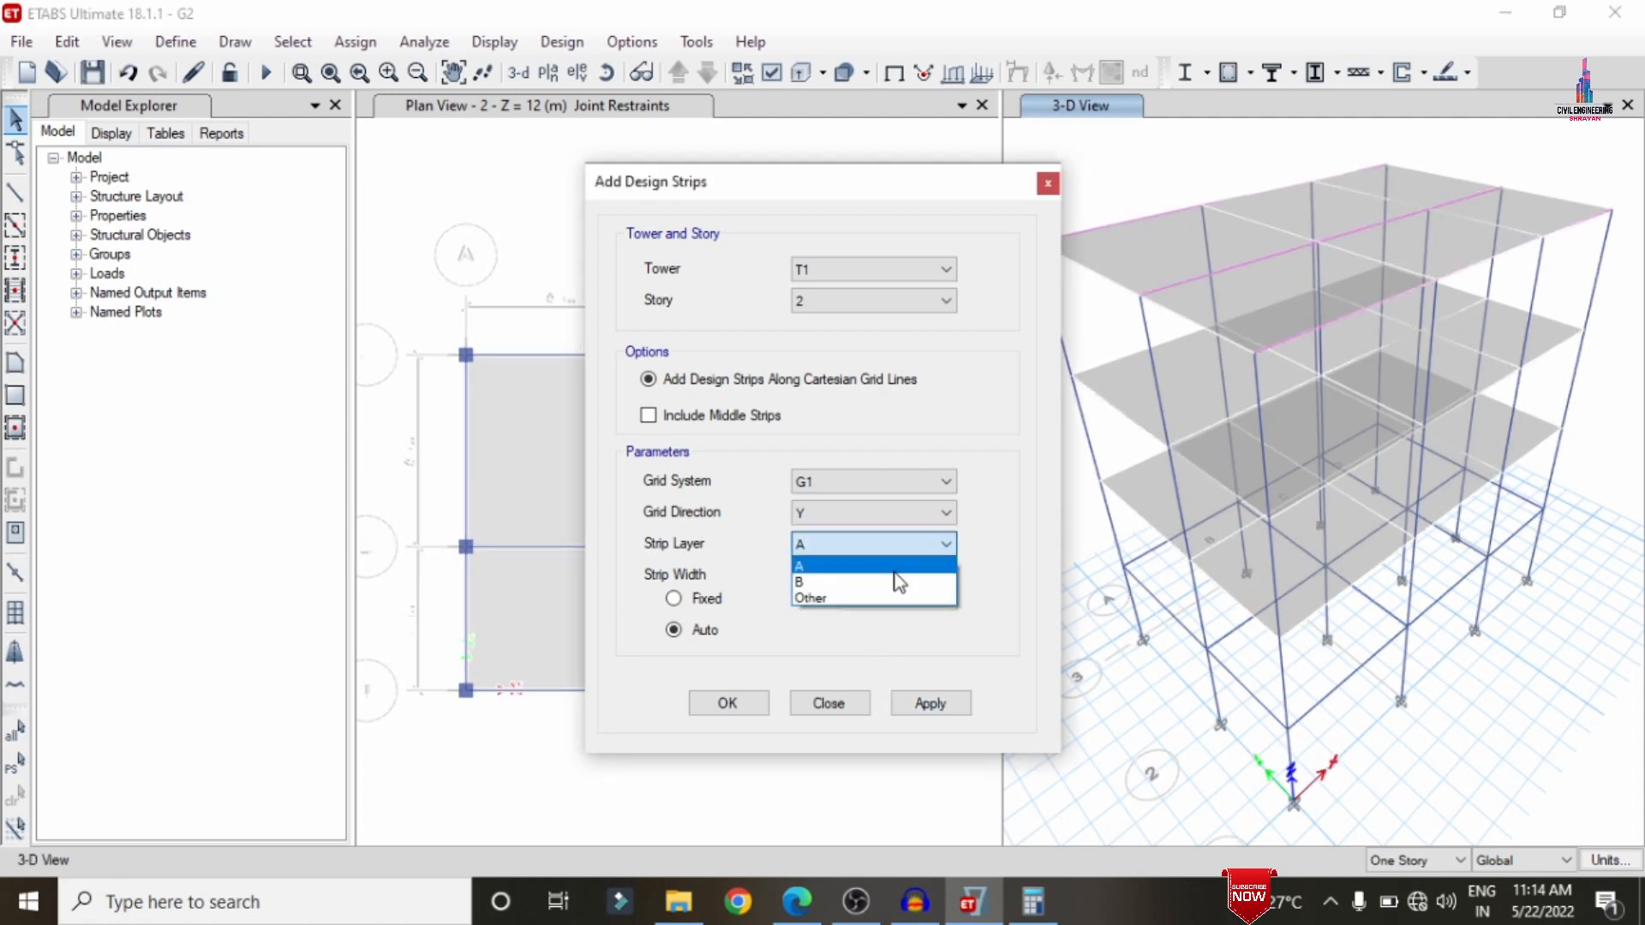
click(886, 574)
click(923, 704)
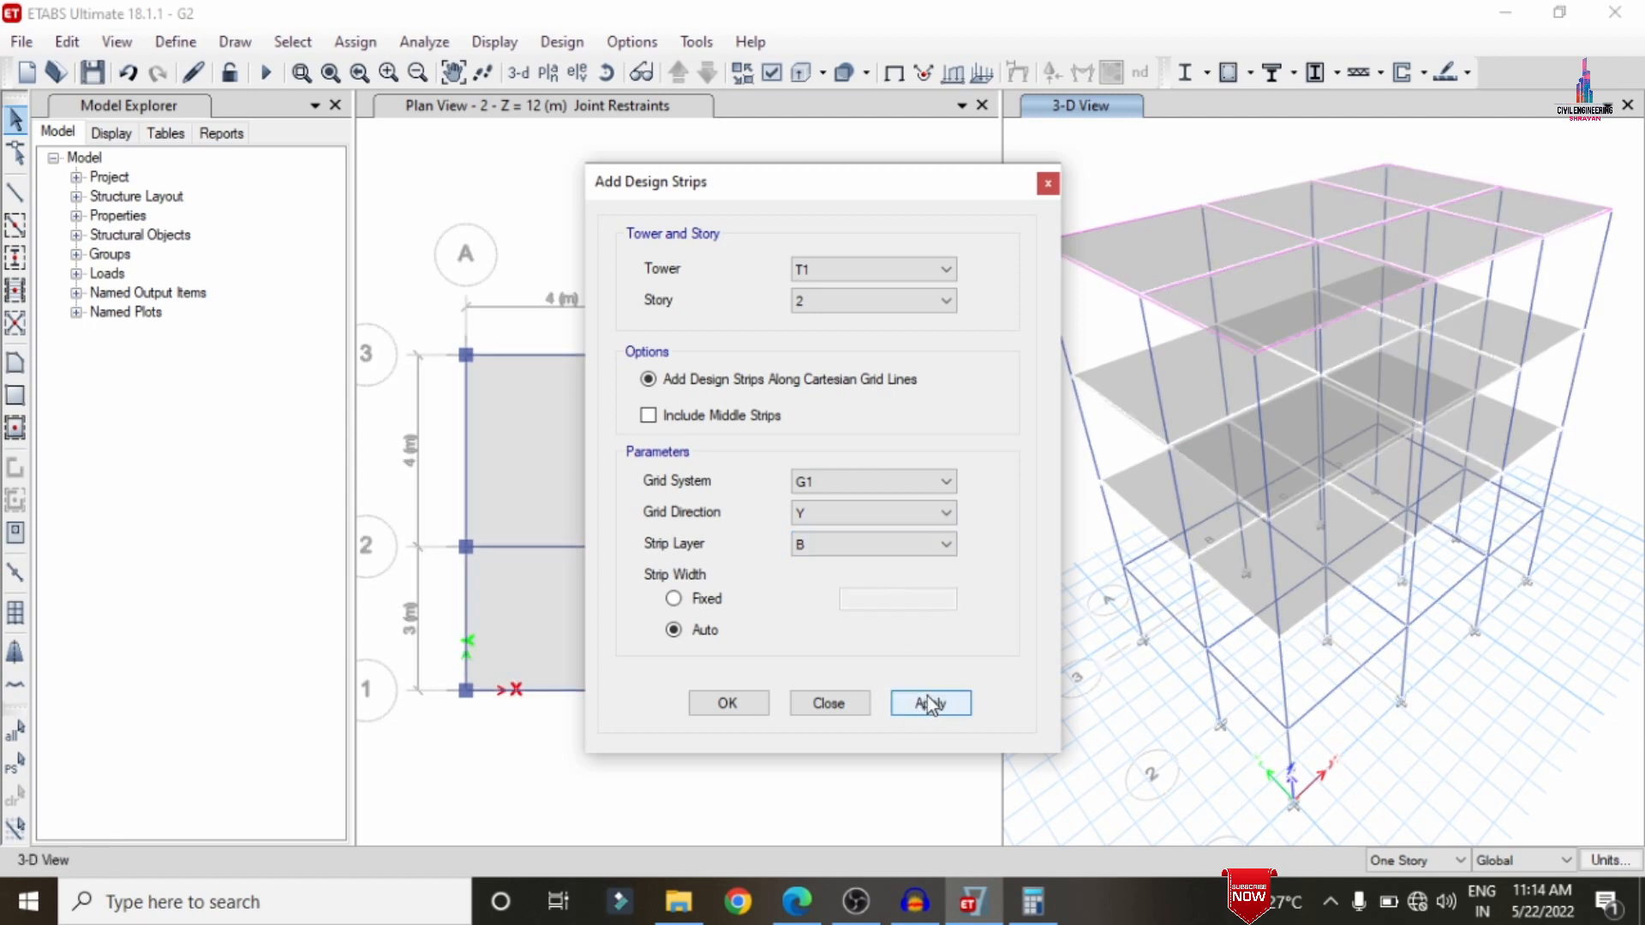
- Add auto-width layer A design strips along the X grid direction on story 1
click(944, 301)
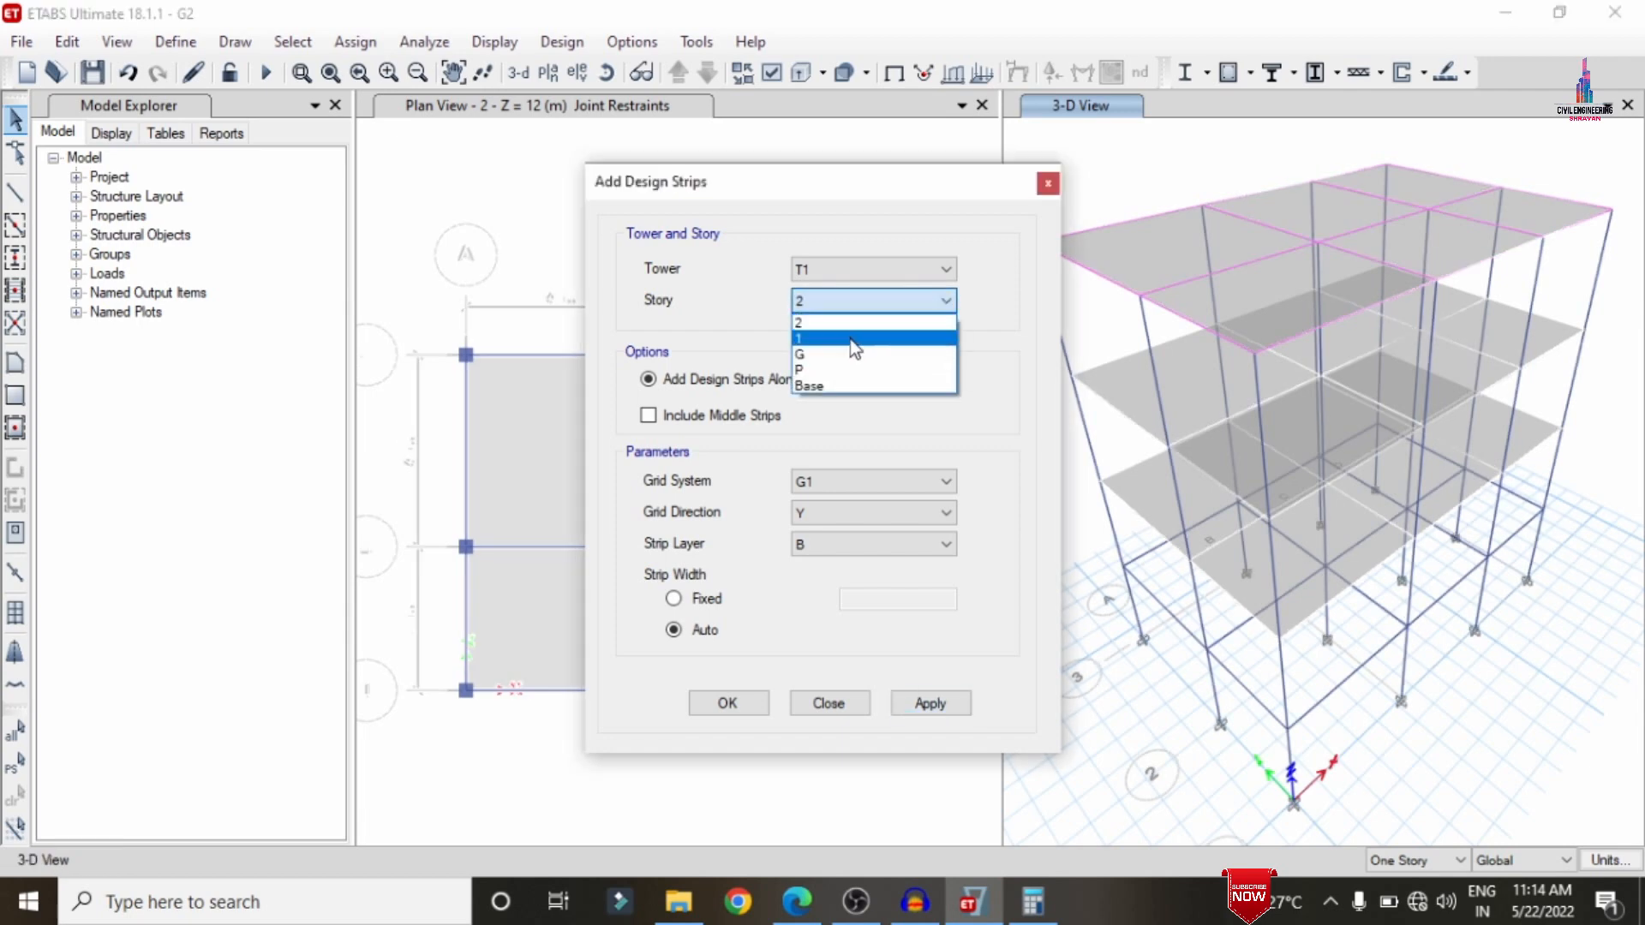
click(850, 340)
click(838, 513)
click(848, 533)
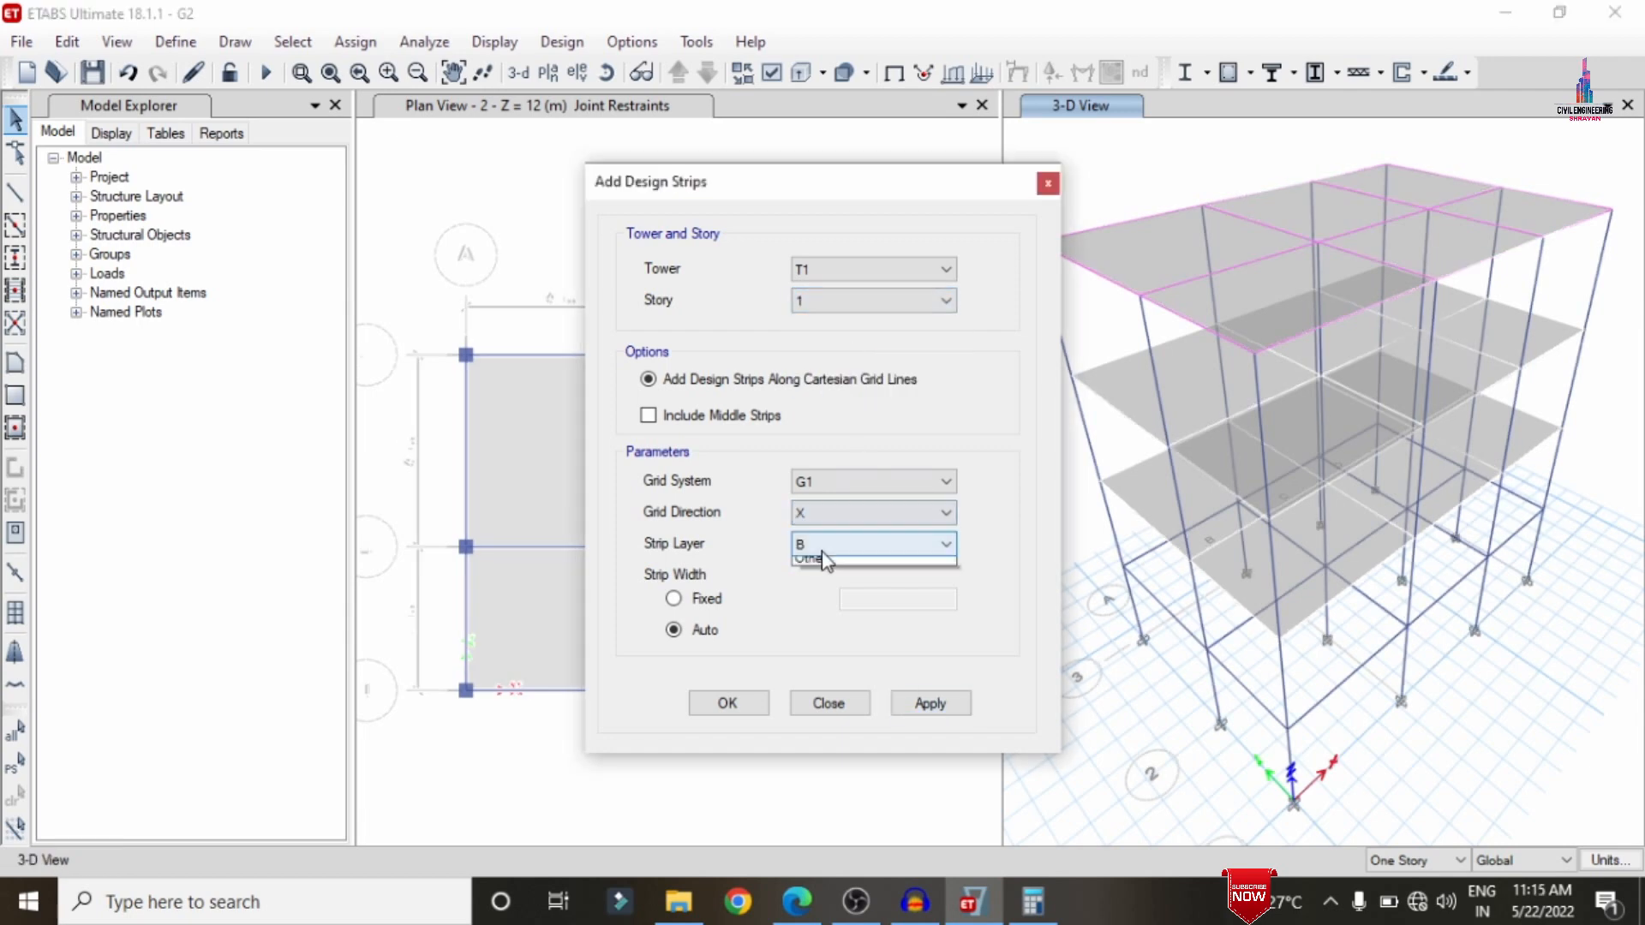
click(944, 545)
click(822, 599)
click(910, 701)
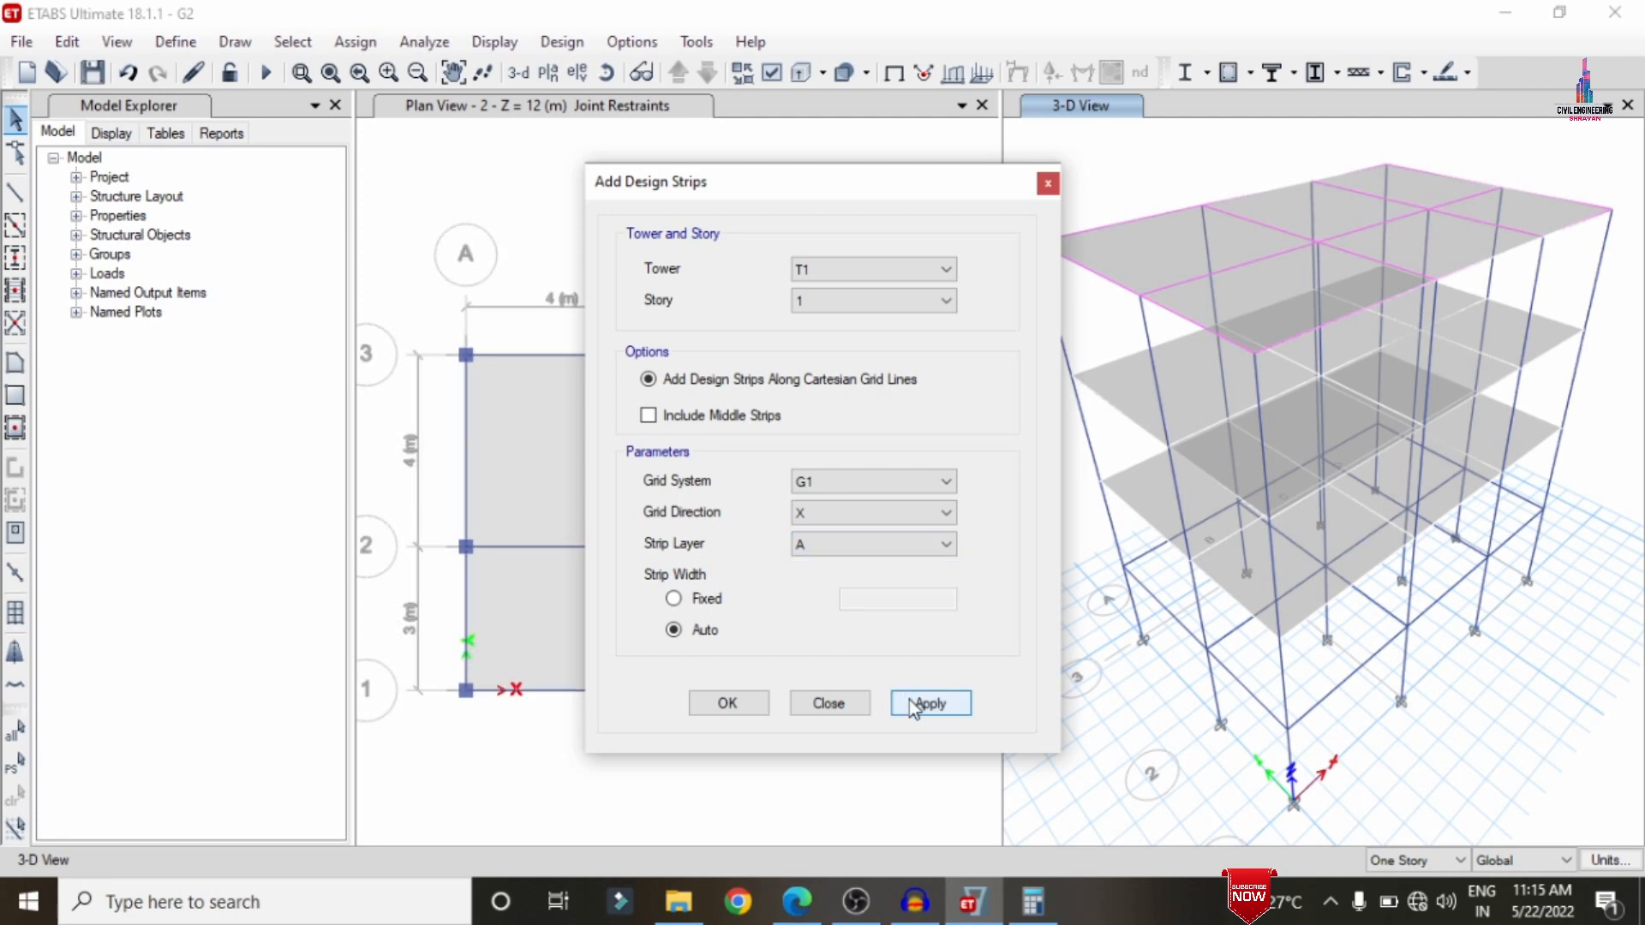
- Add auto-width layer B design strips along the Y grid direction on story 1
click(943, 517)
click(942, 520)
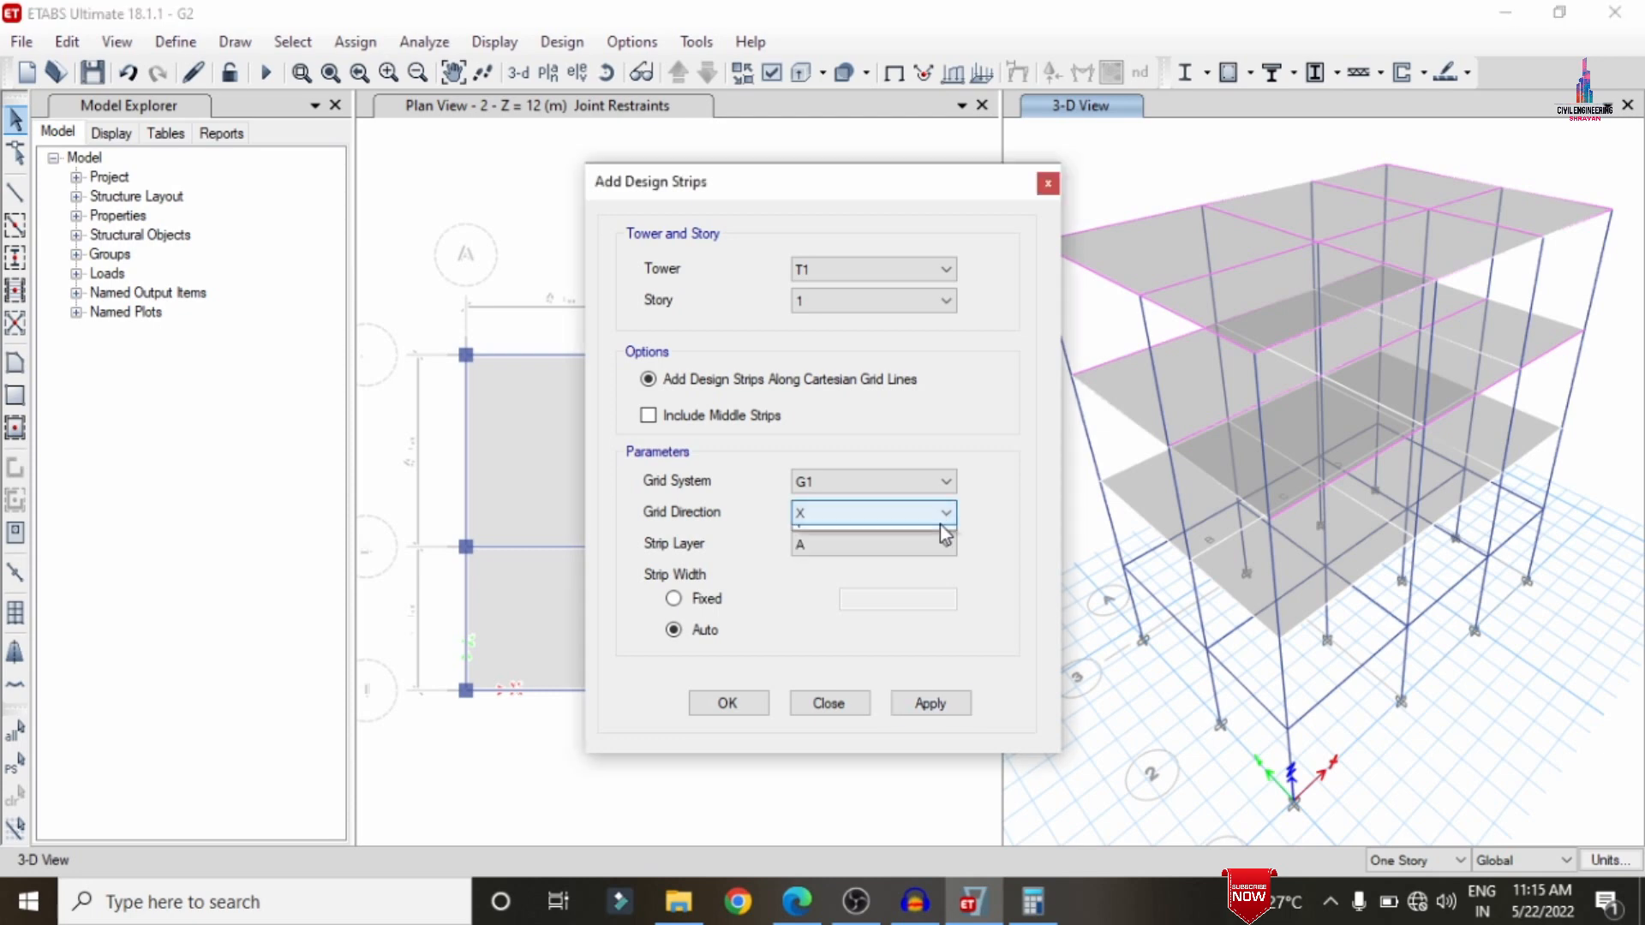
click(936, 521)
click(908, 550)
click(906, 549)
click(896, 583)
click(920, 704)
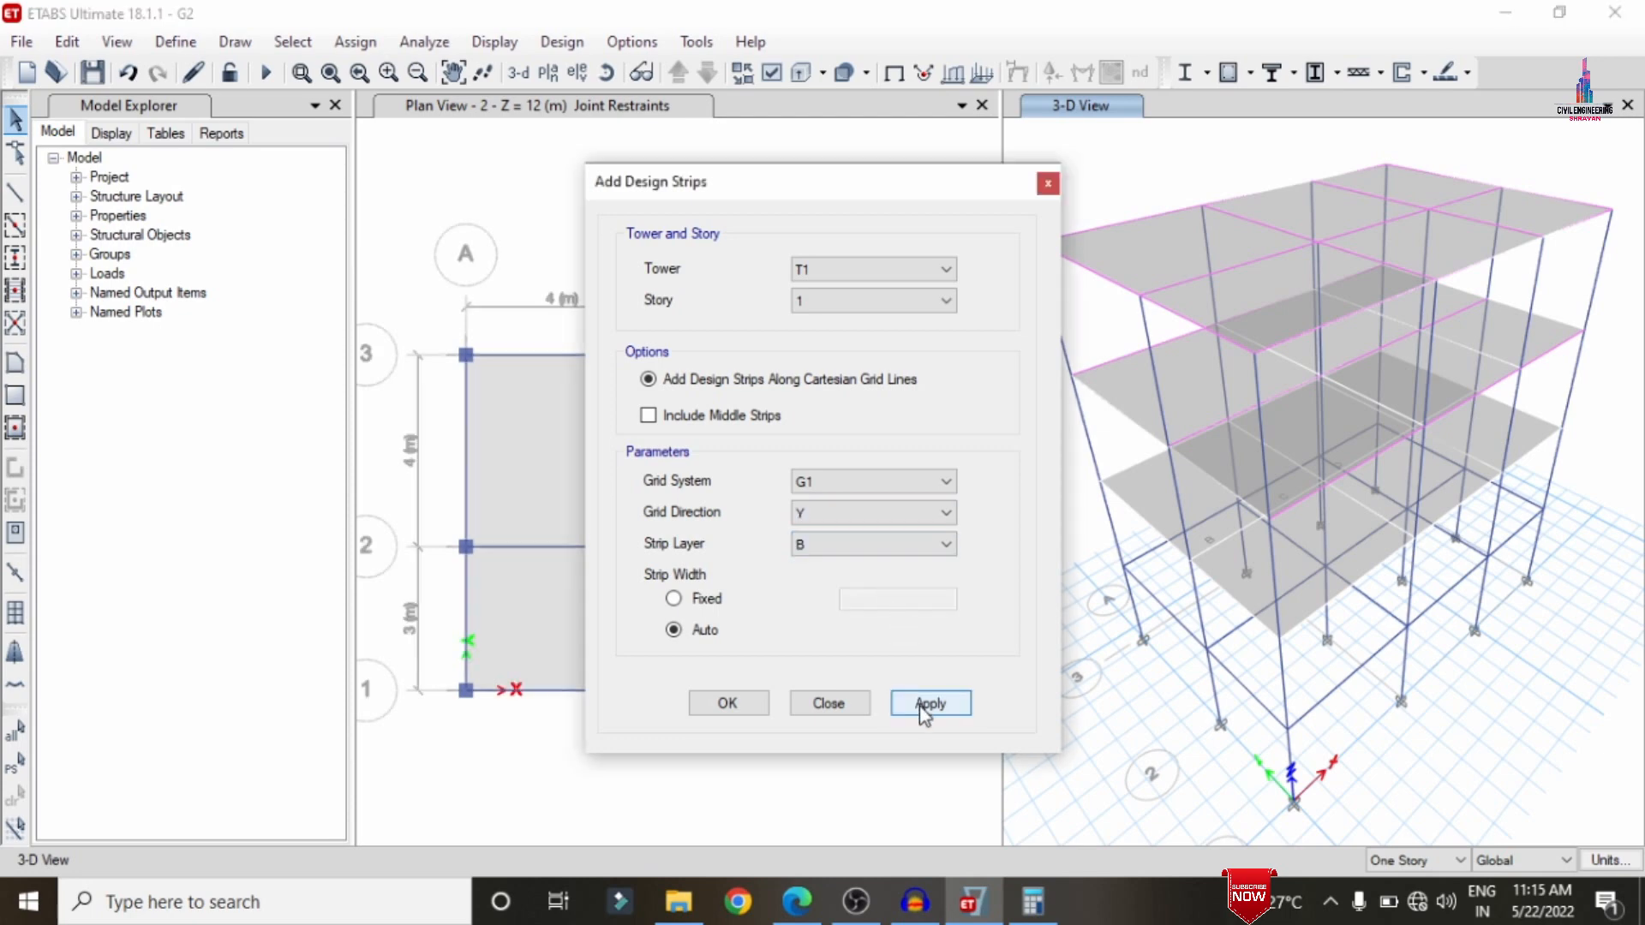
- Add auto-width layer A design strips along the X grid direction on story G
click(851, 304)
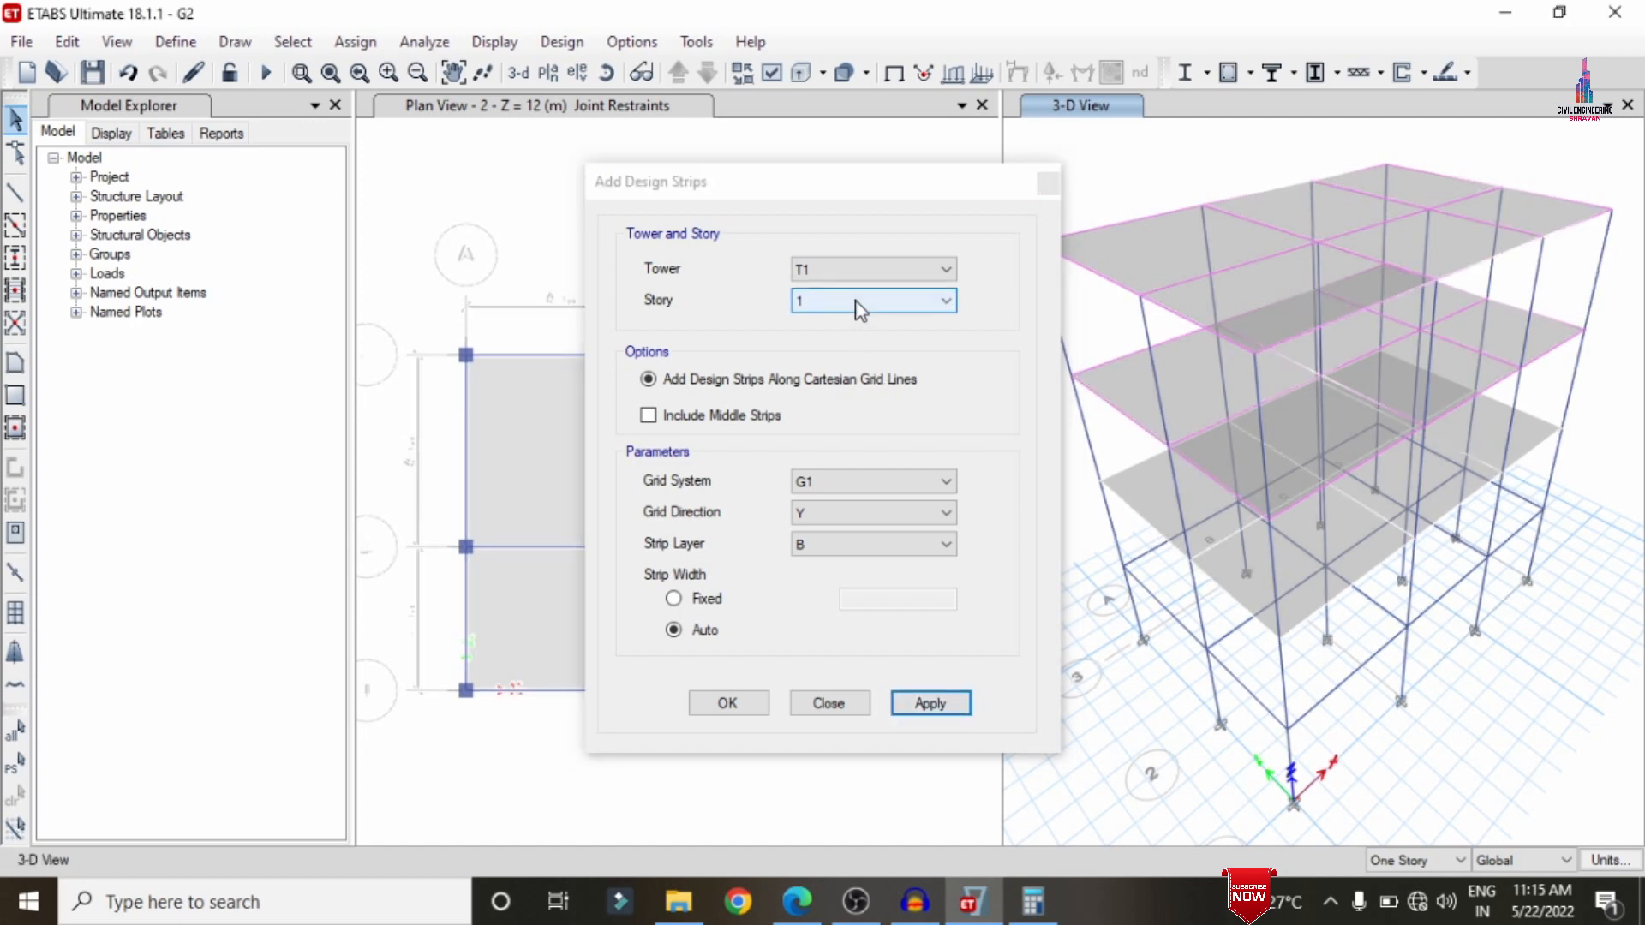
click(831, 375)
click(801, 513)
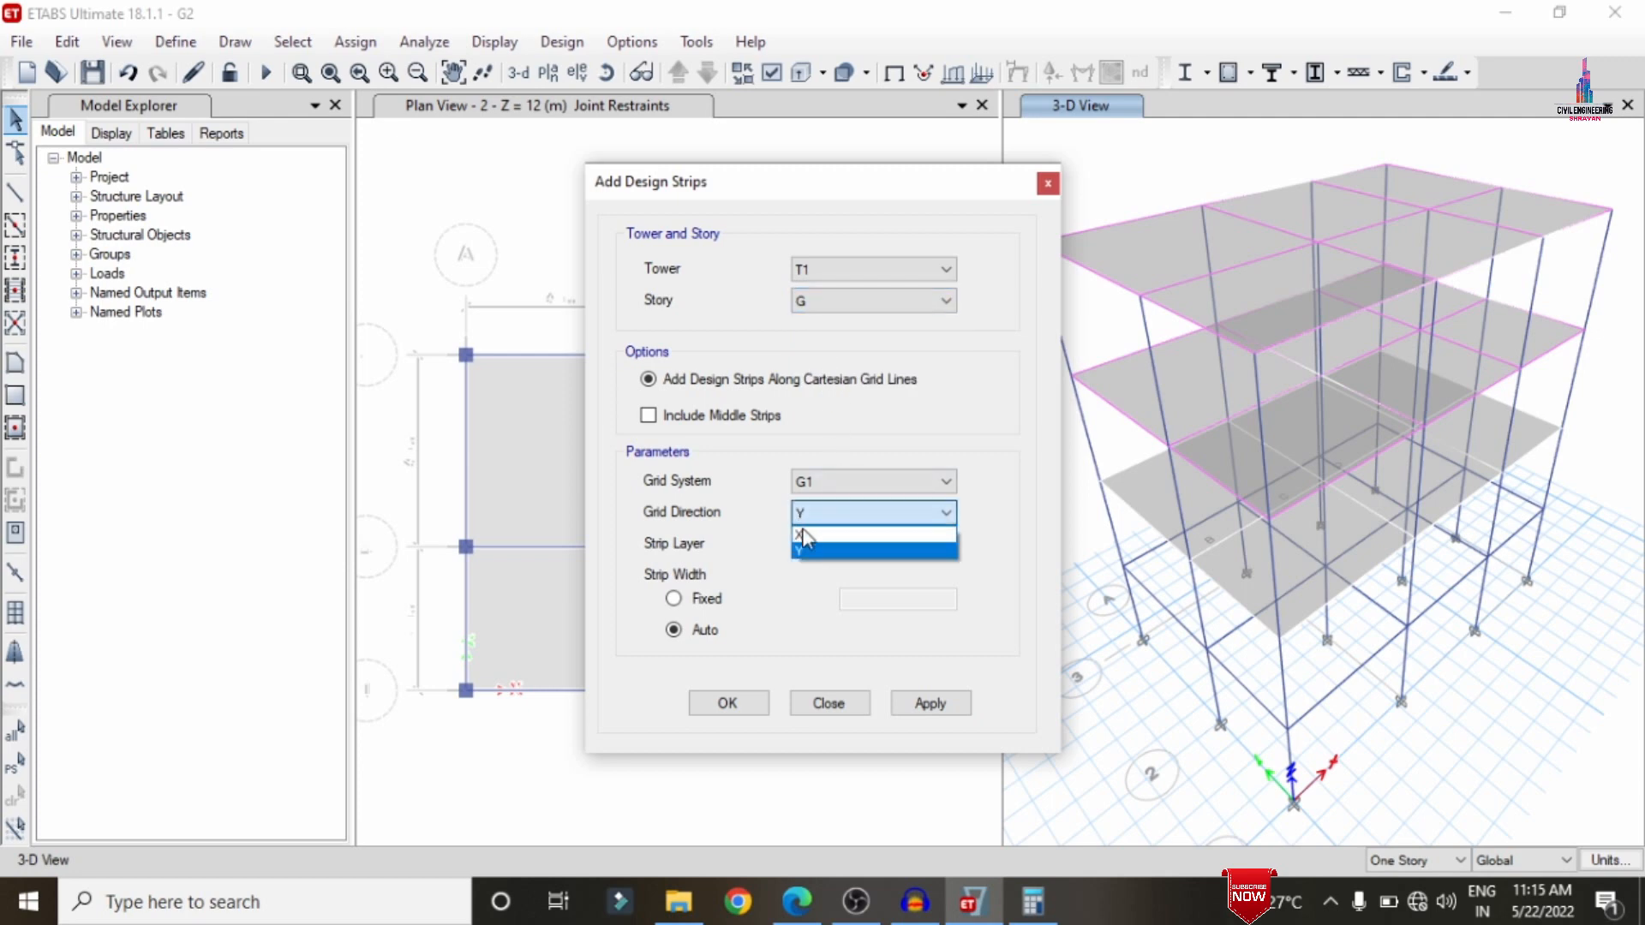
click(801, 531)
click(814, 548)
click(810, 568)
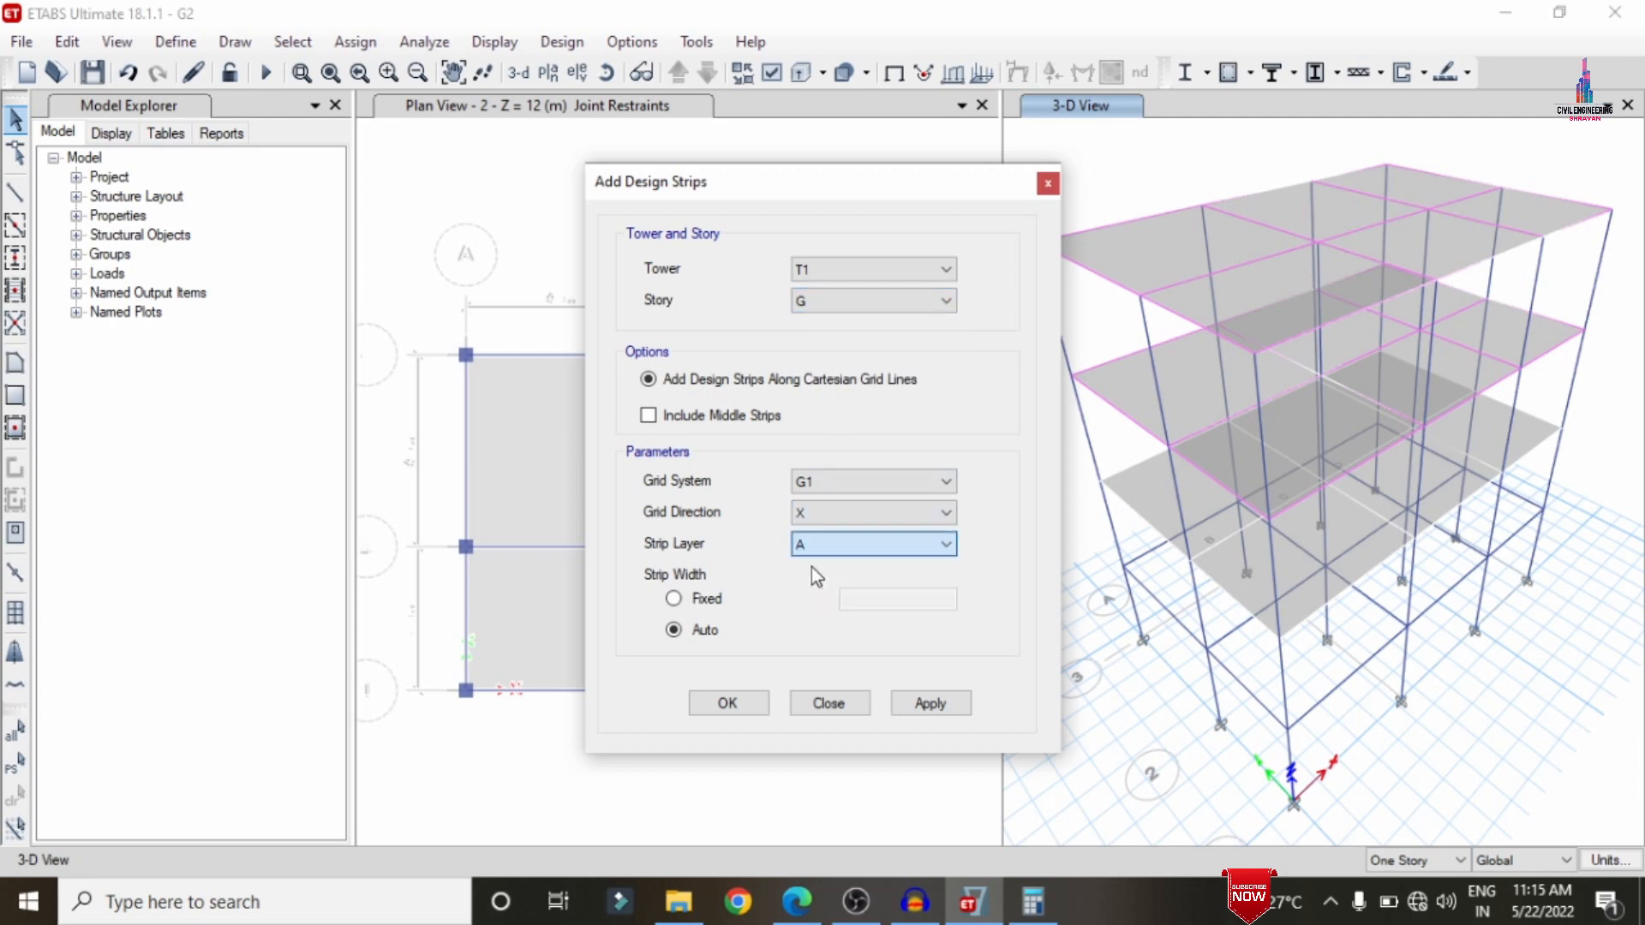
click(927, 706)
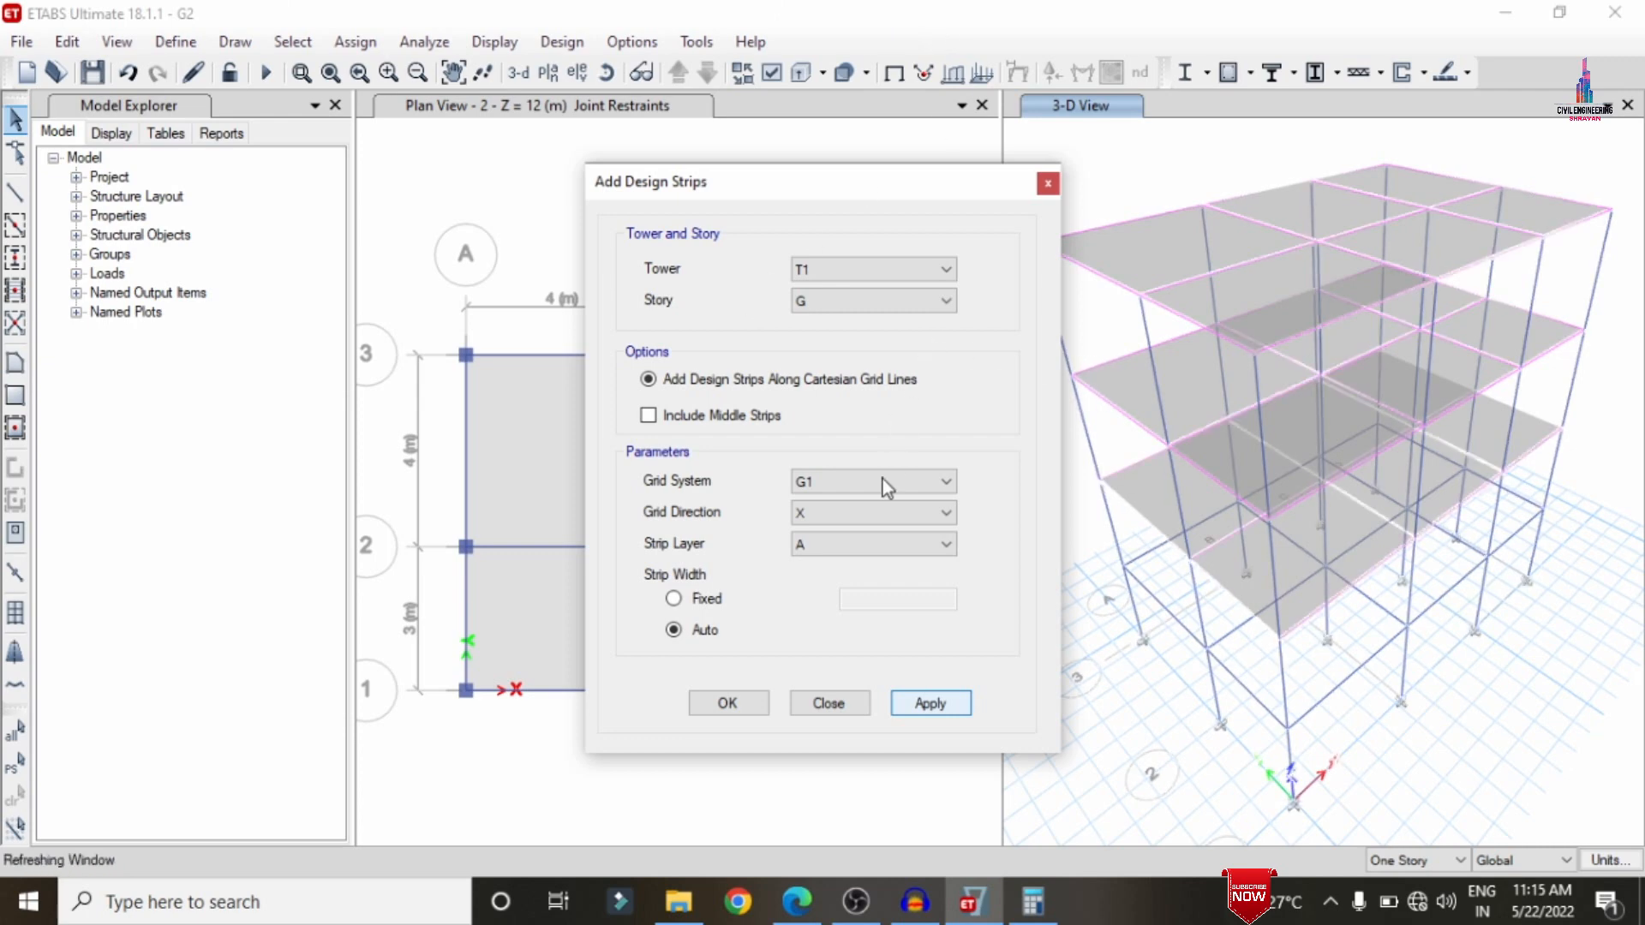
- Add auto-width layer B design strips along the Y grid direction on story G
click(934, 516)
click(919, 551)
click(911, 544)
click(908, 581)
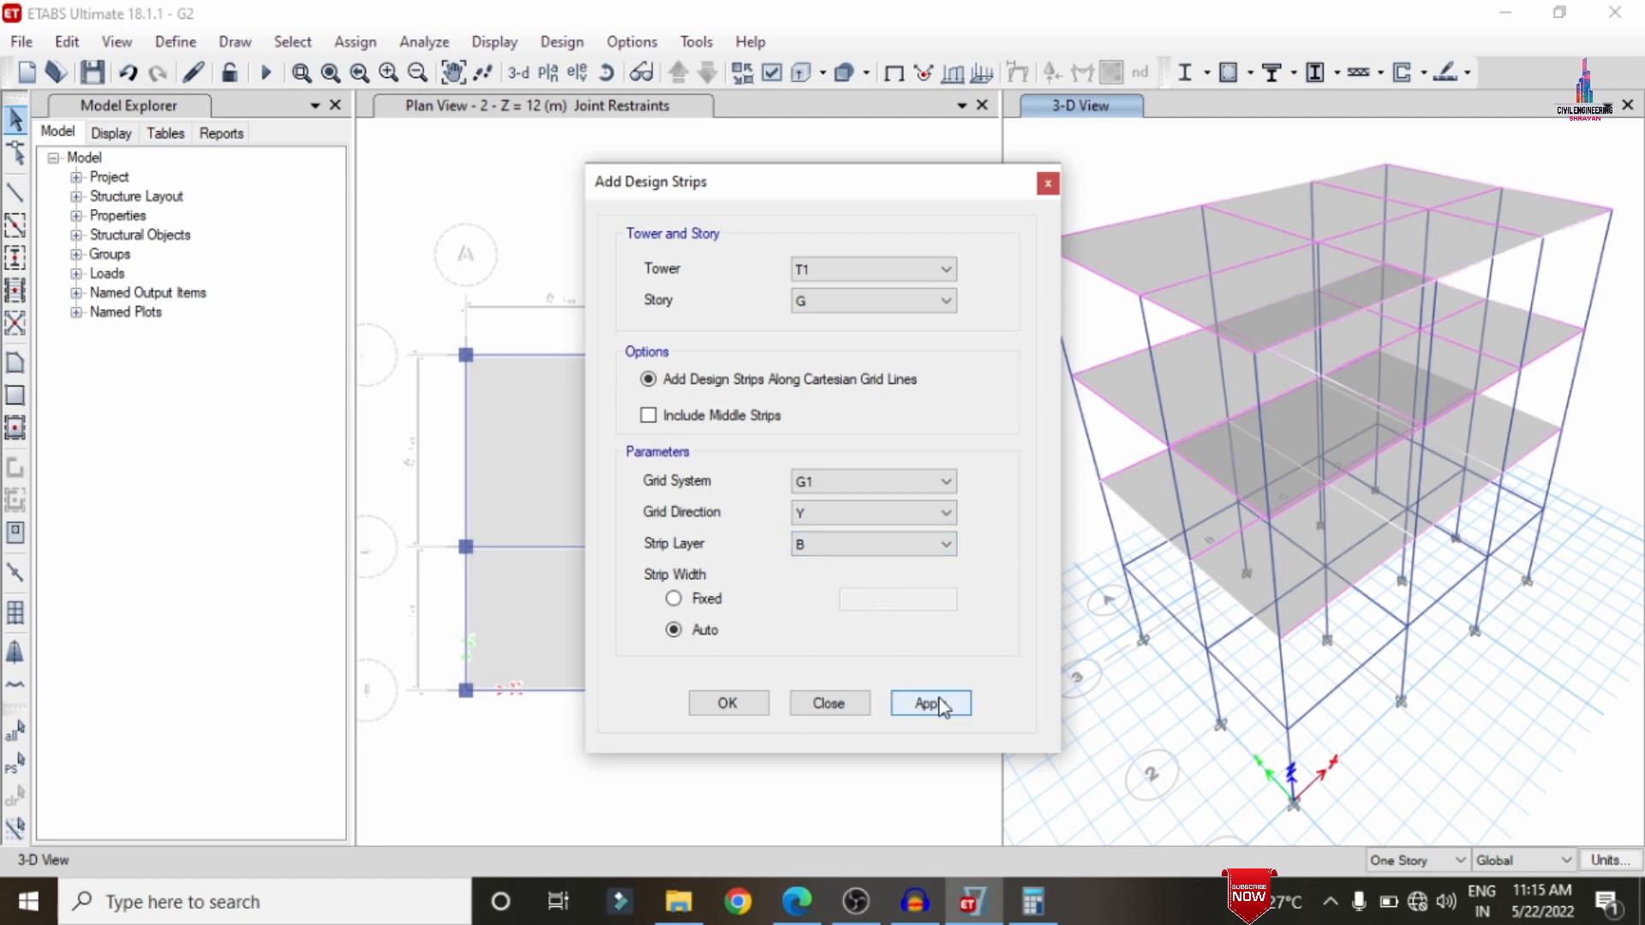
click(934, 704)
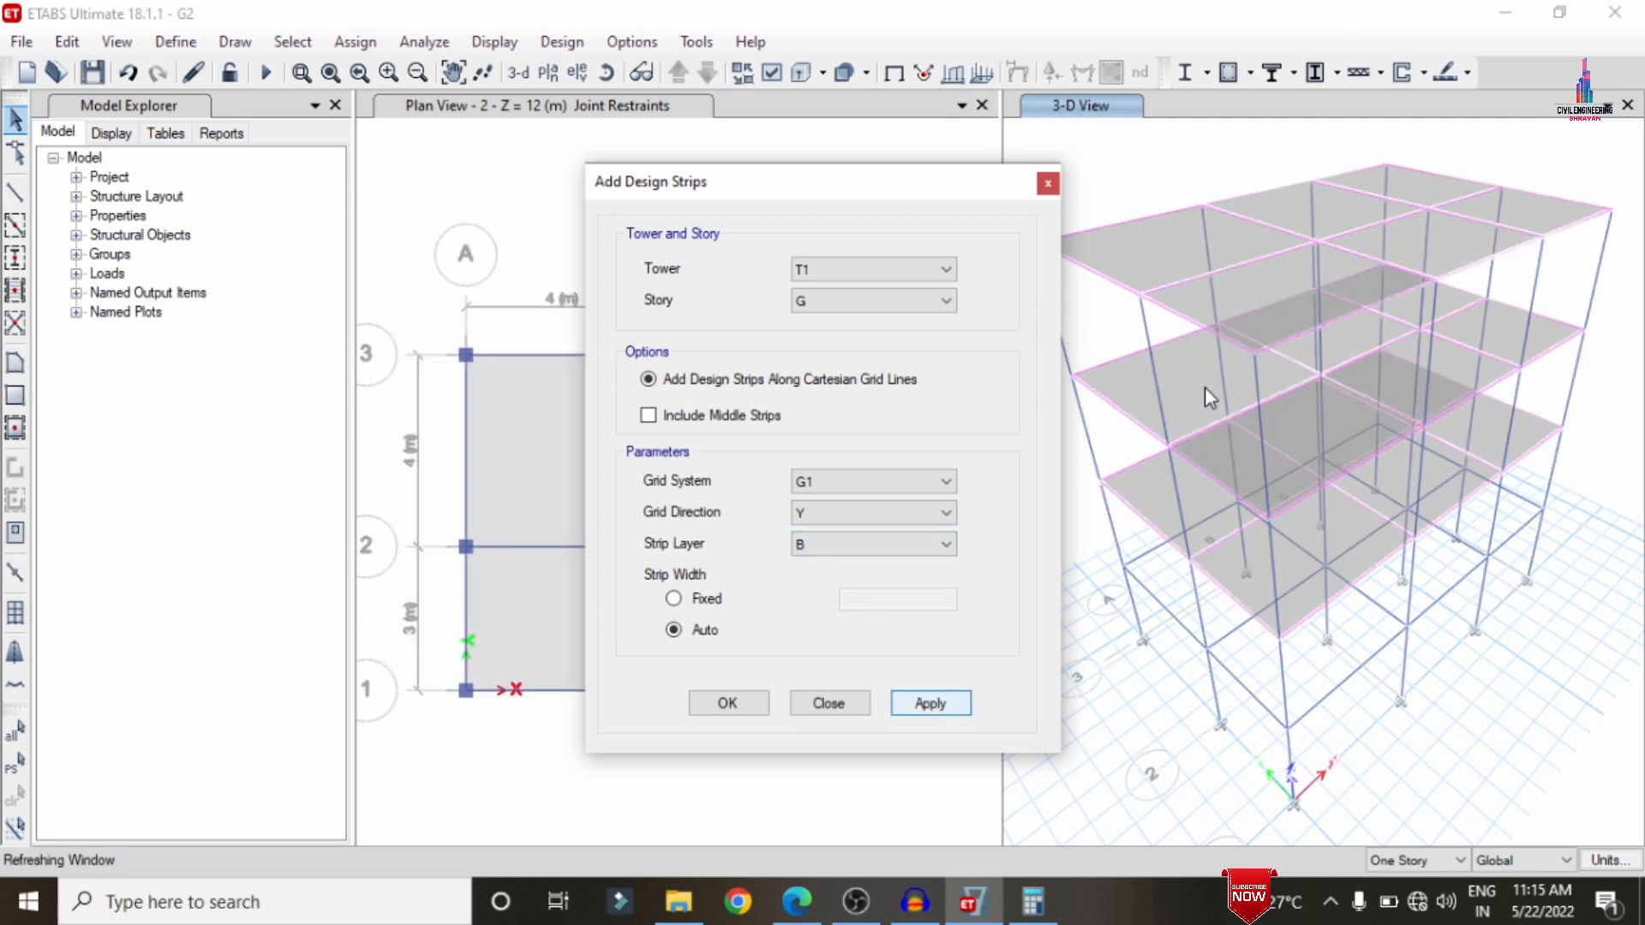
click(1280, 569)
click(778, 671)
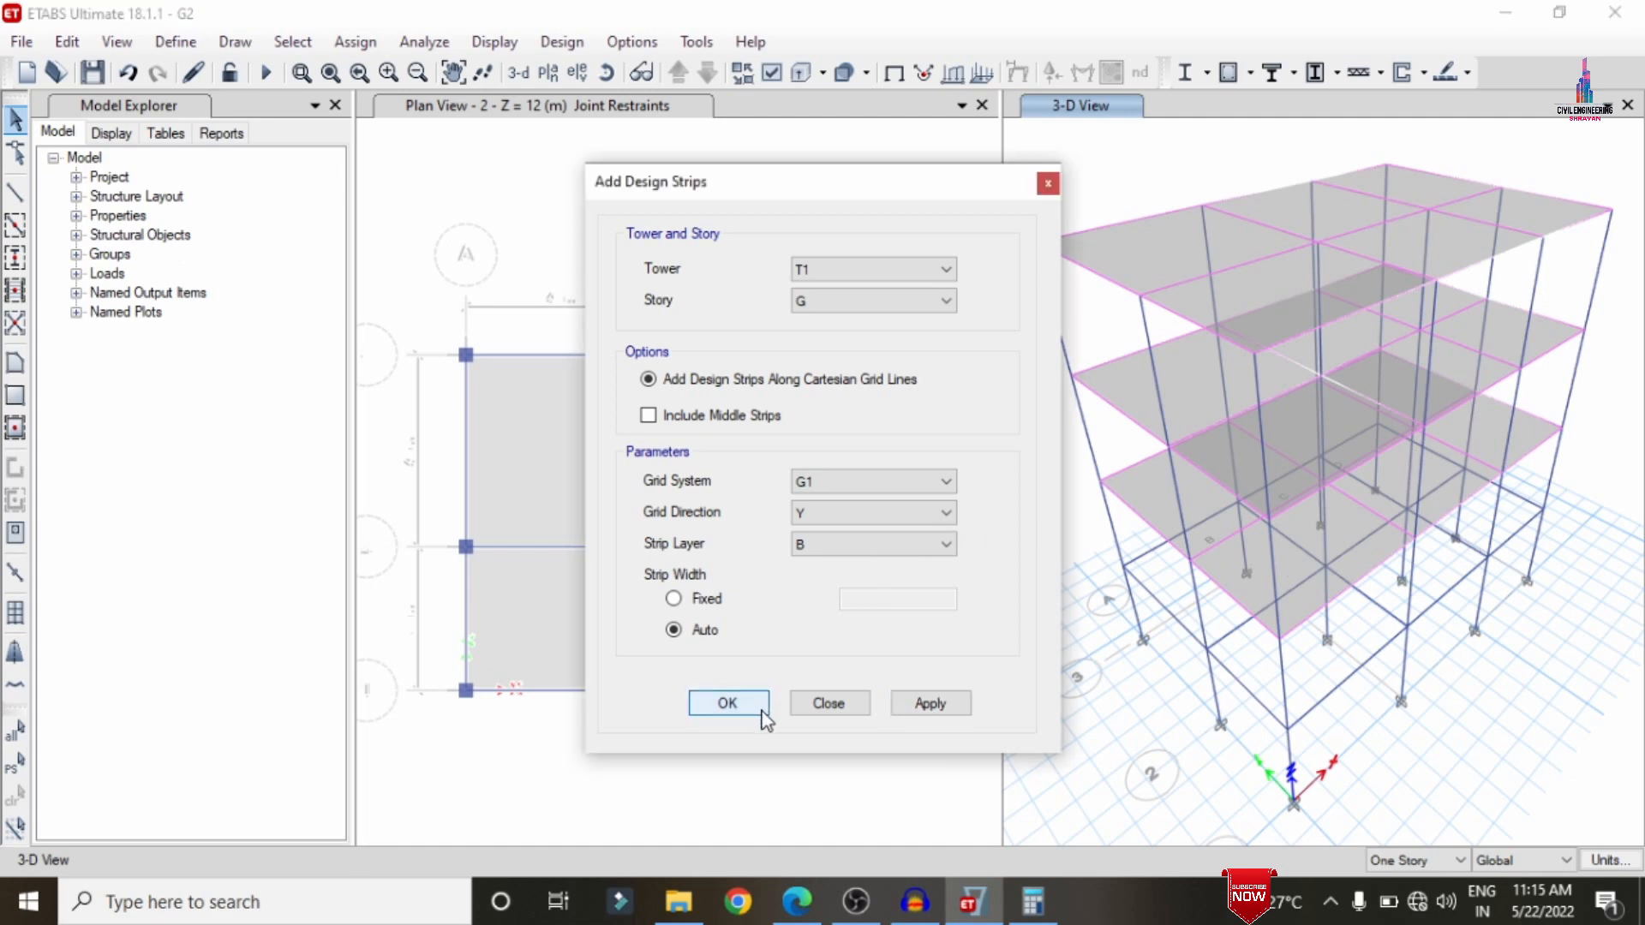
- Finish adding the slab design strips and run the analysis again from the load cases to run
click(764, 709)
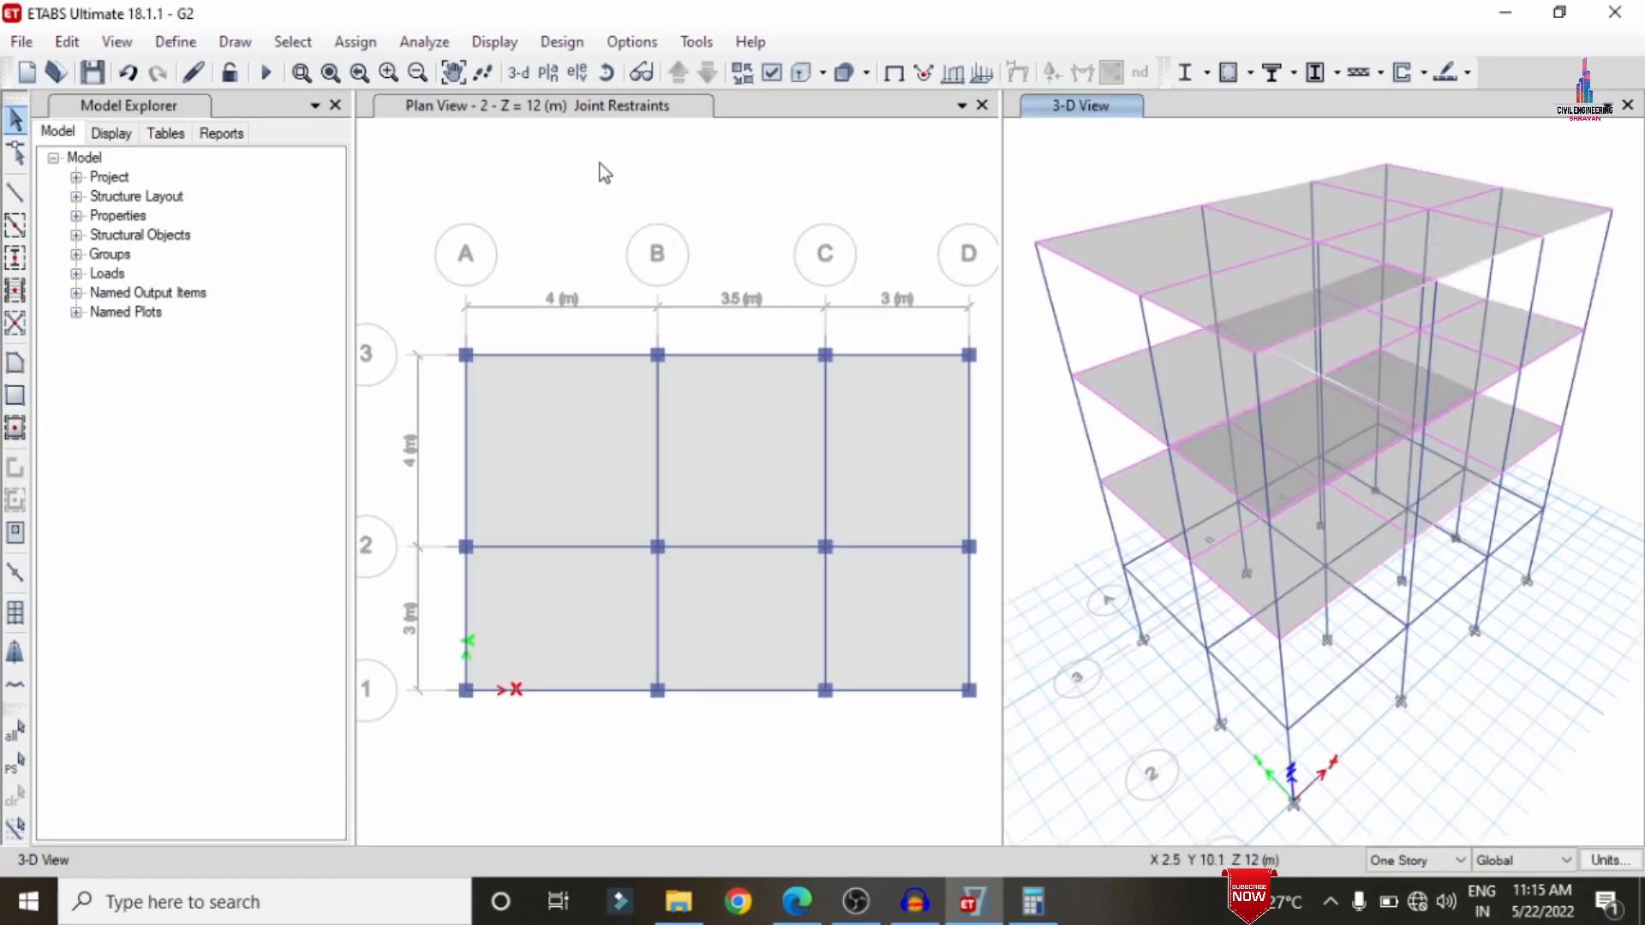
click(440, 48)
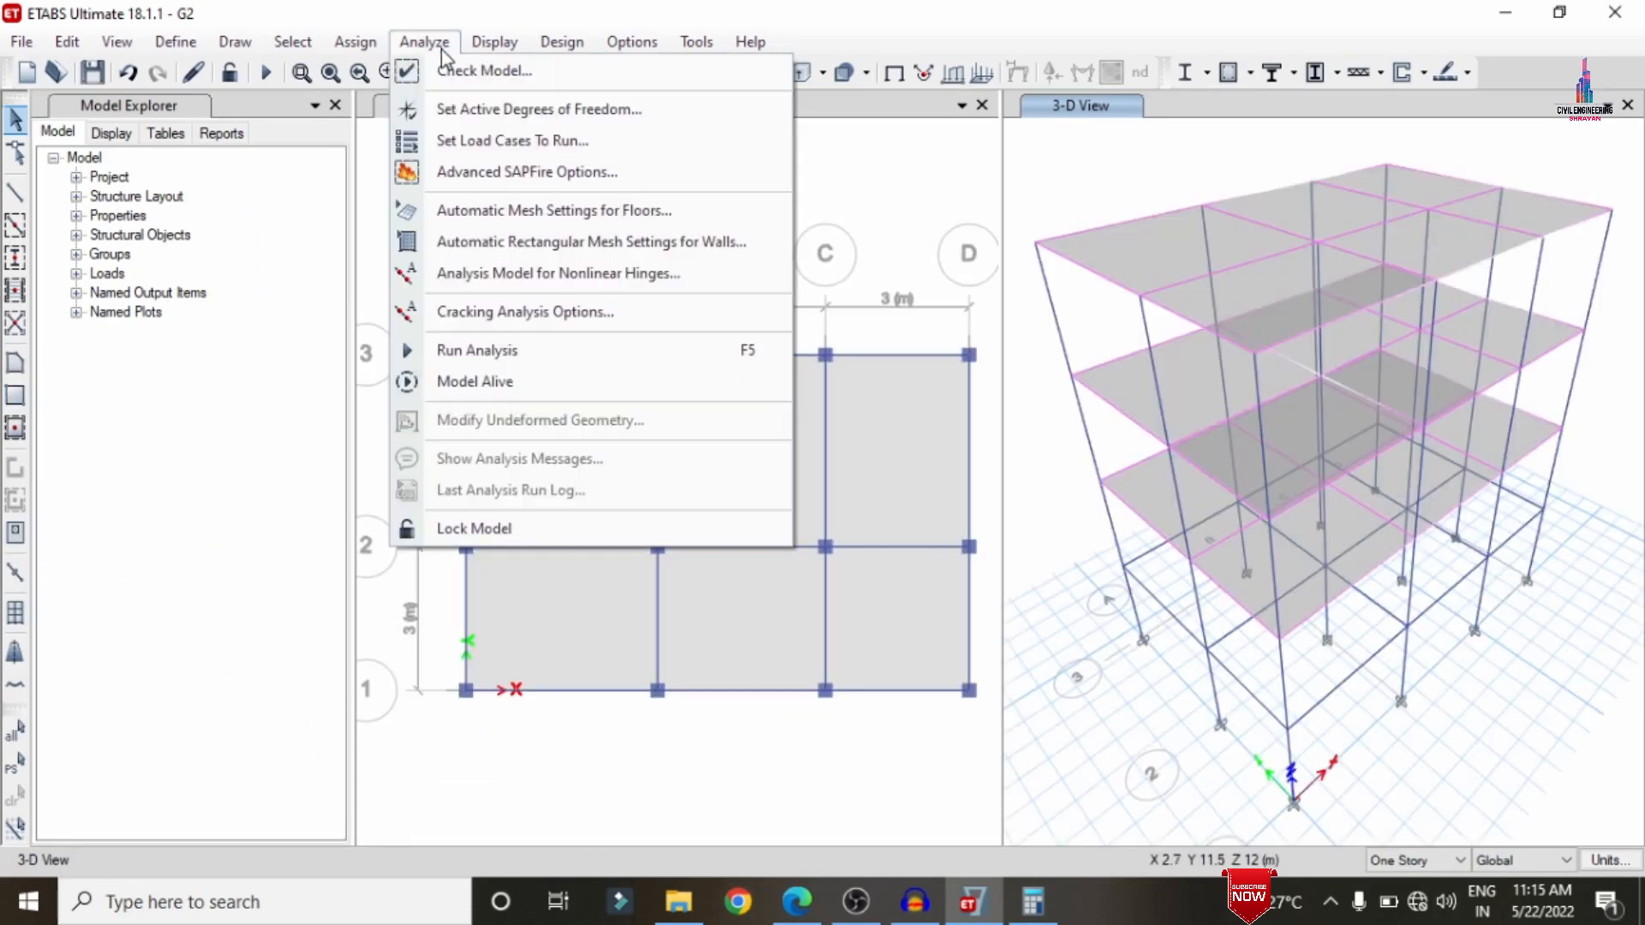
click(476, 142)
click(1174, 643)
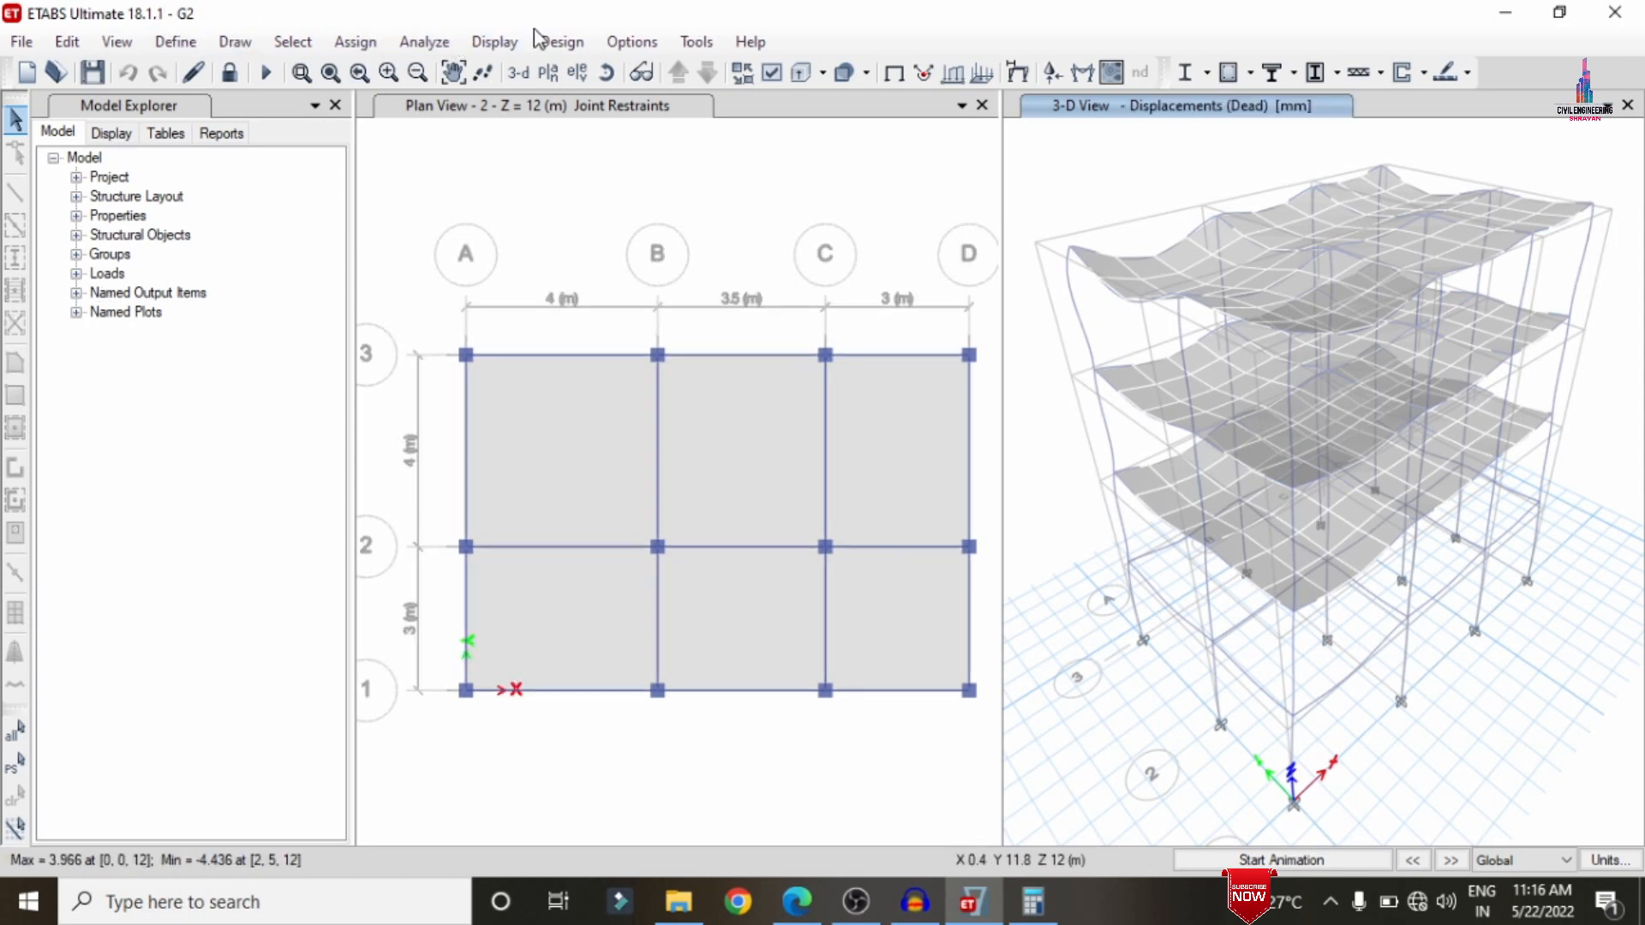
- Review and accept the concrete frame design preferences for IS 456:2000
click(561, 42)
mouse_move(580, 94)
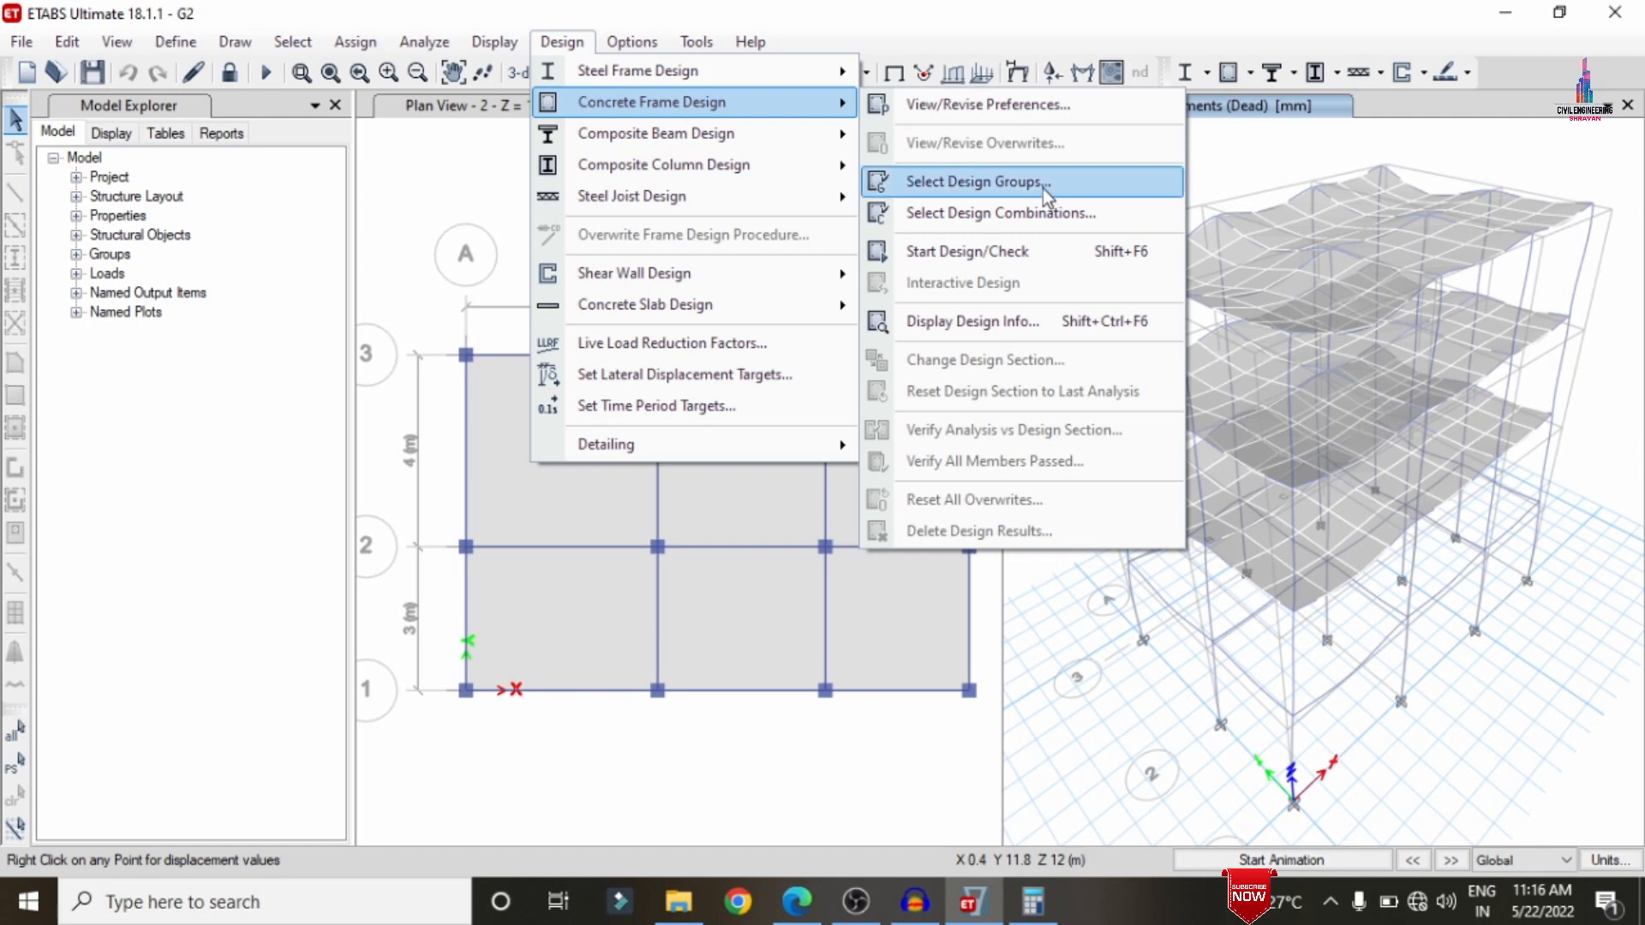
click(985, 105)
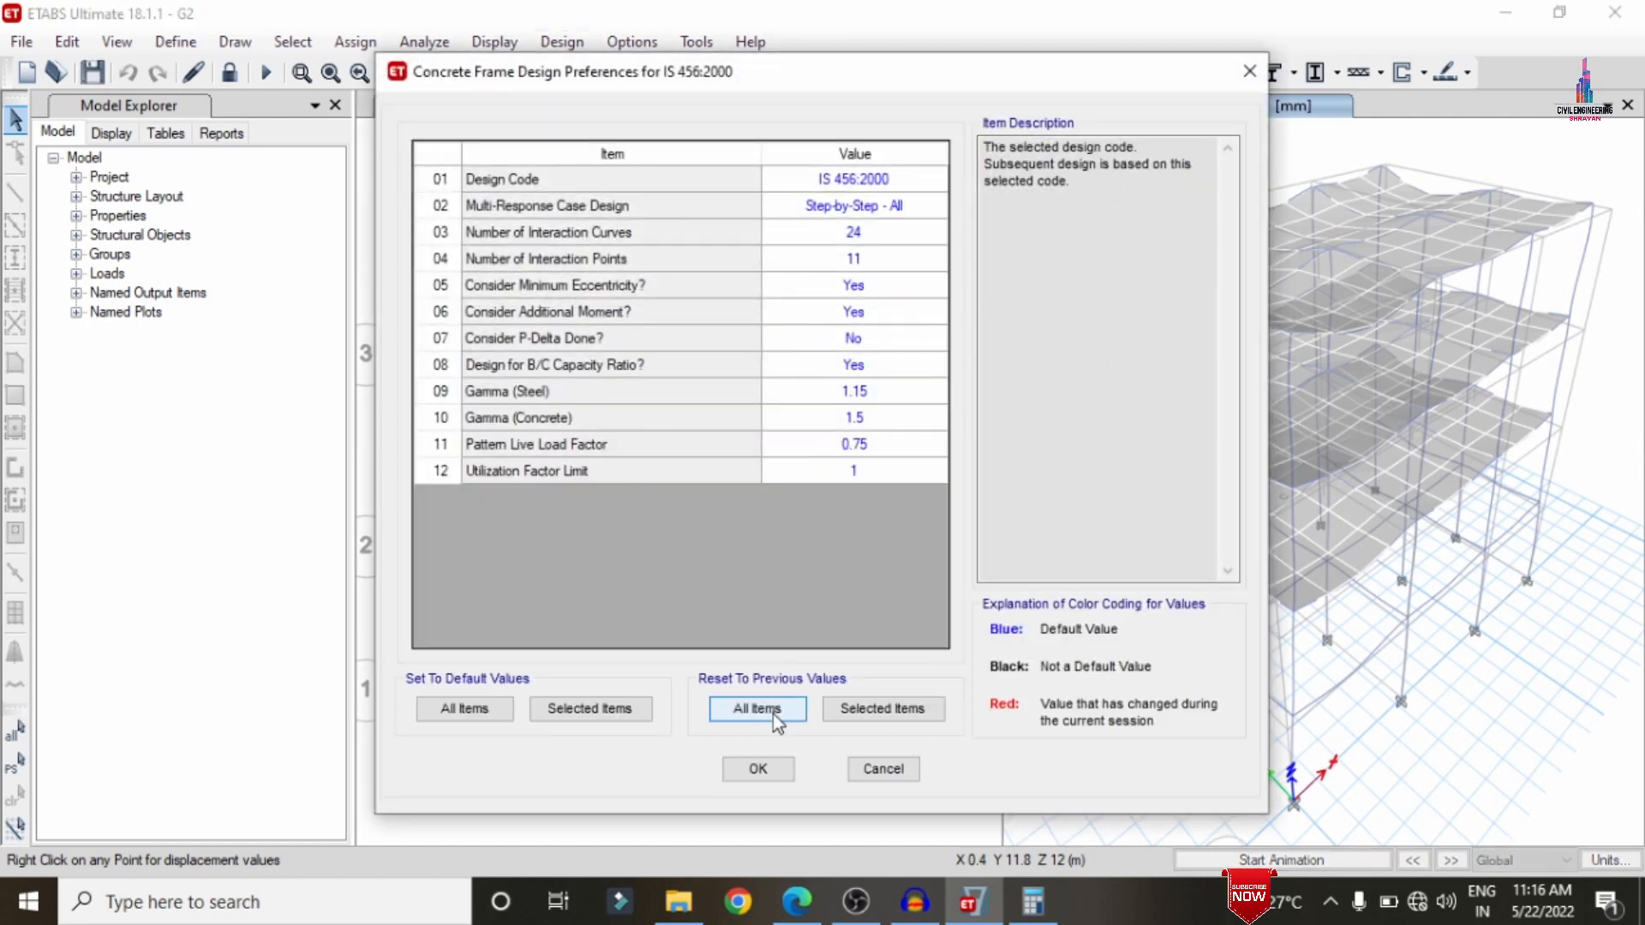
click(767, 771)
- Run the concrete frame design check and inspect the longitudinal reinforcing values on the 3D model
click(568, 49)
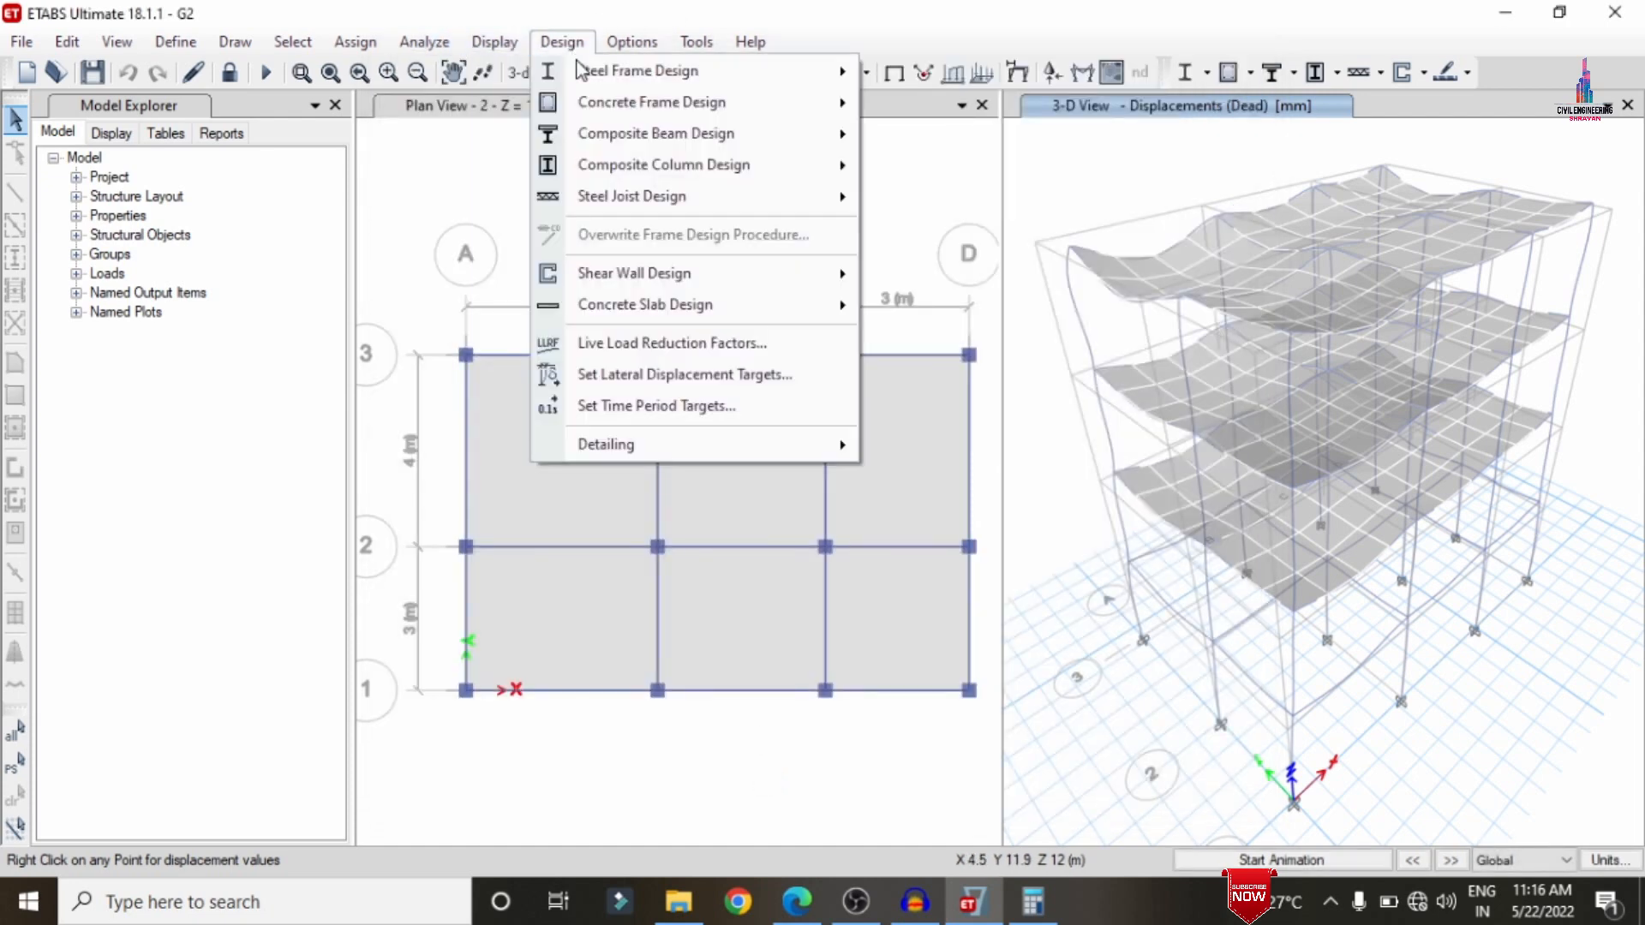
mouse_move(651, 102)
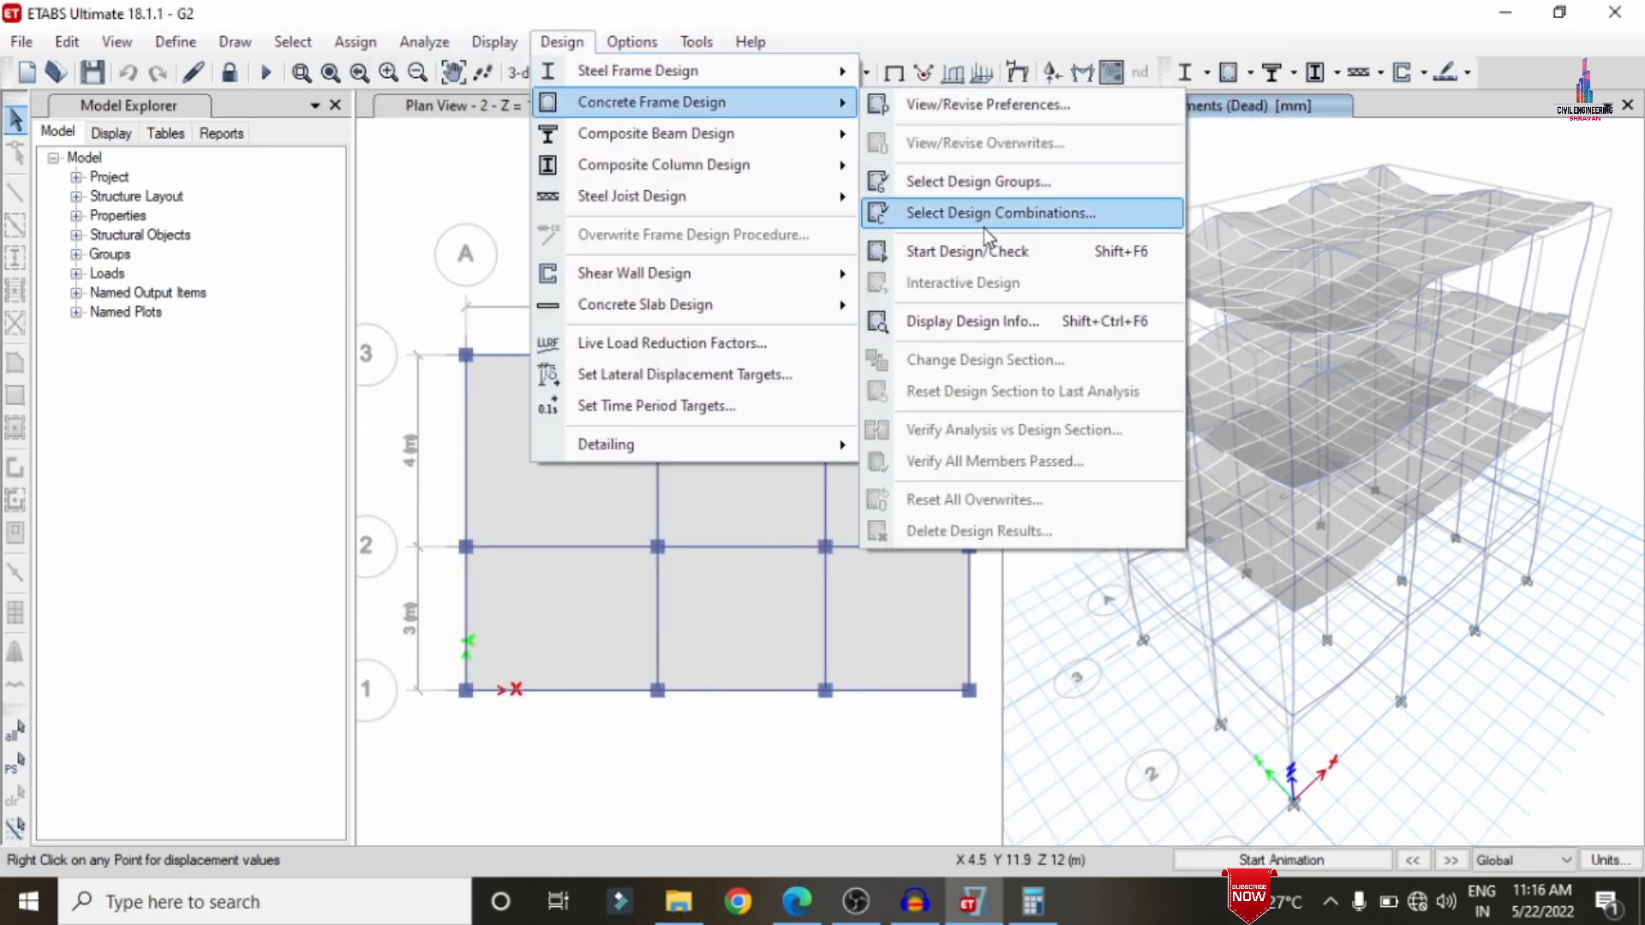
click(999, 250)
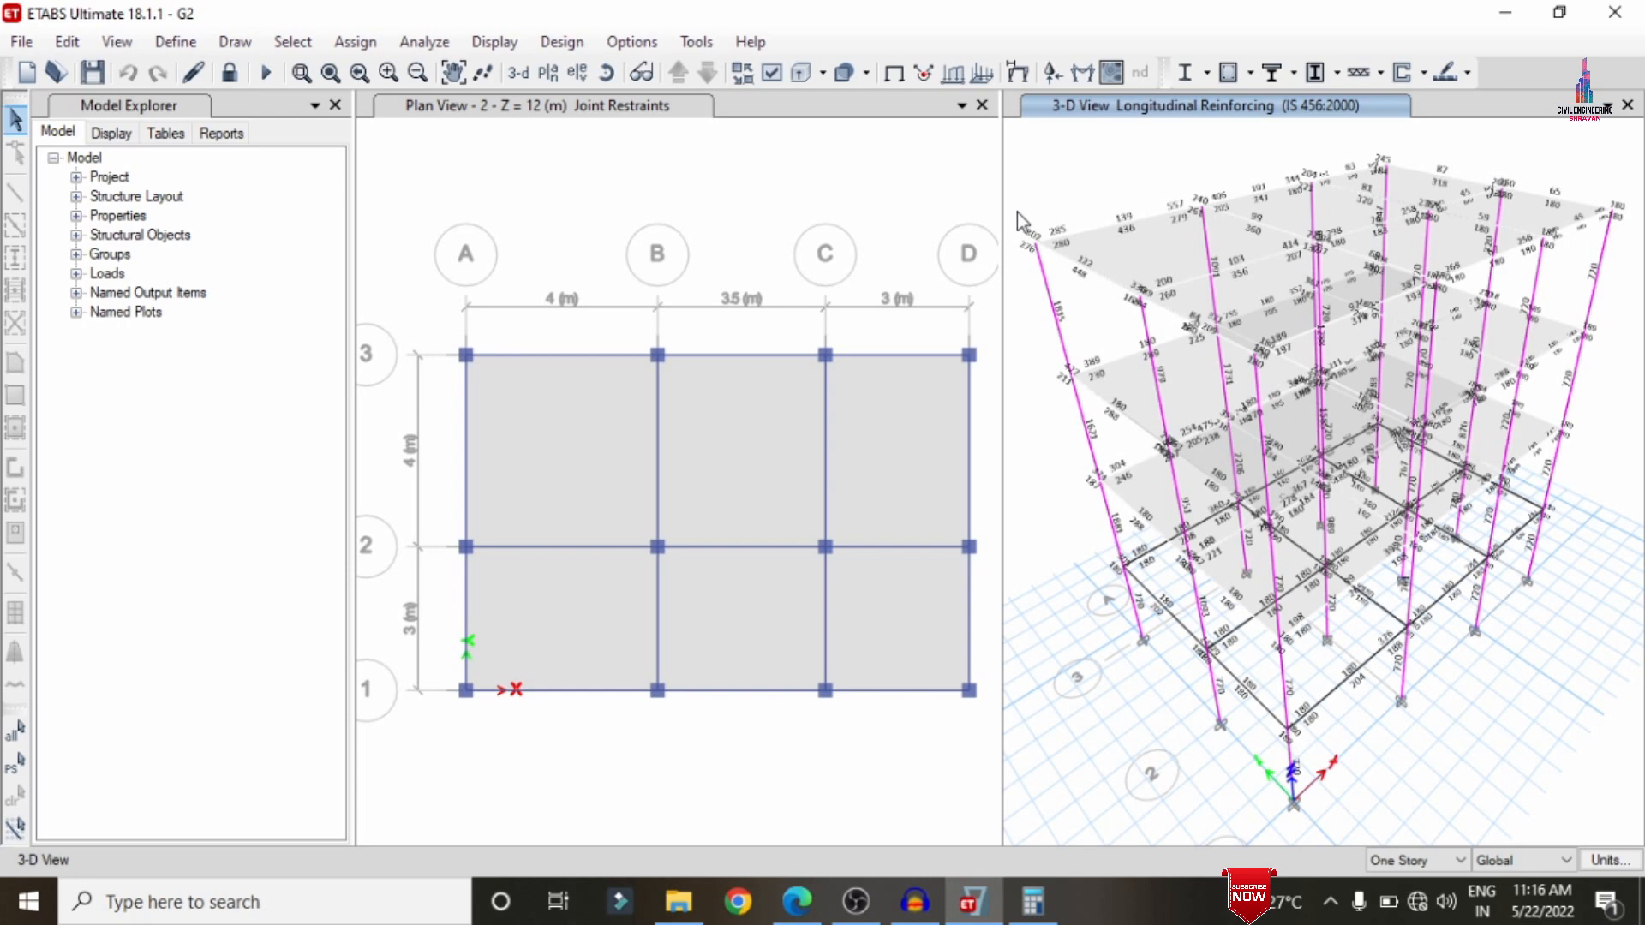
scroll(1132, 189, up, 4)
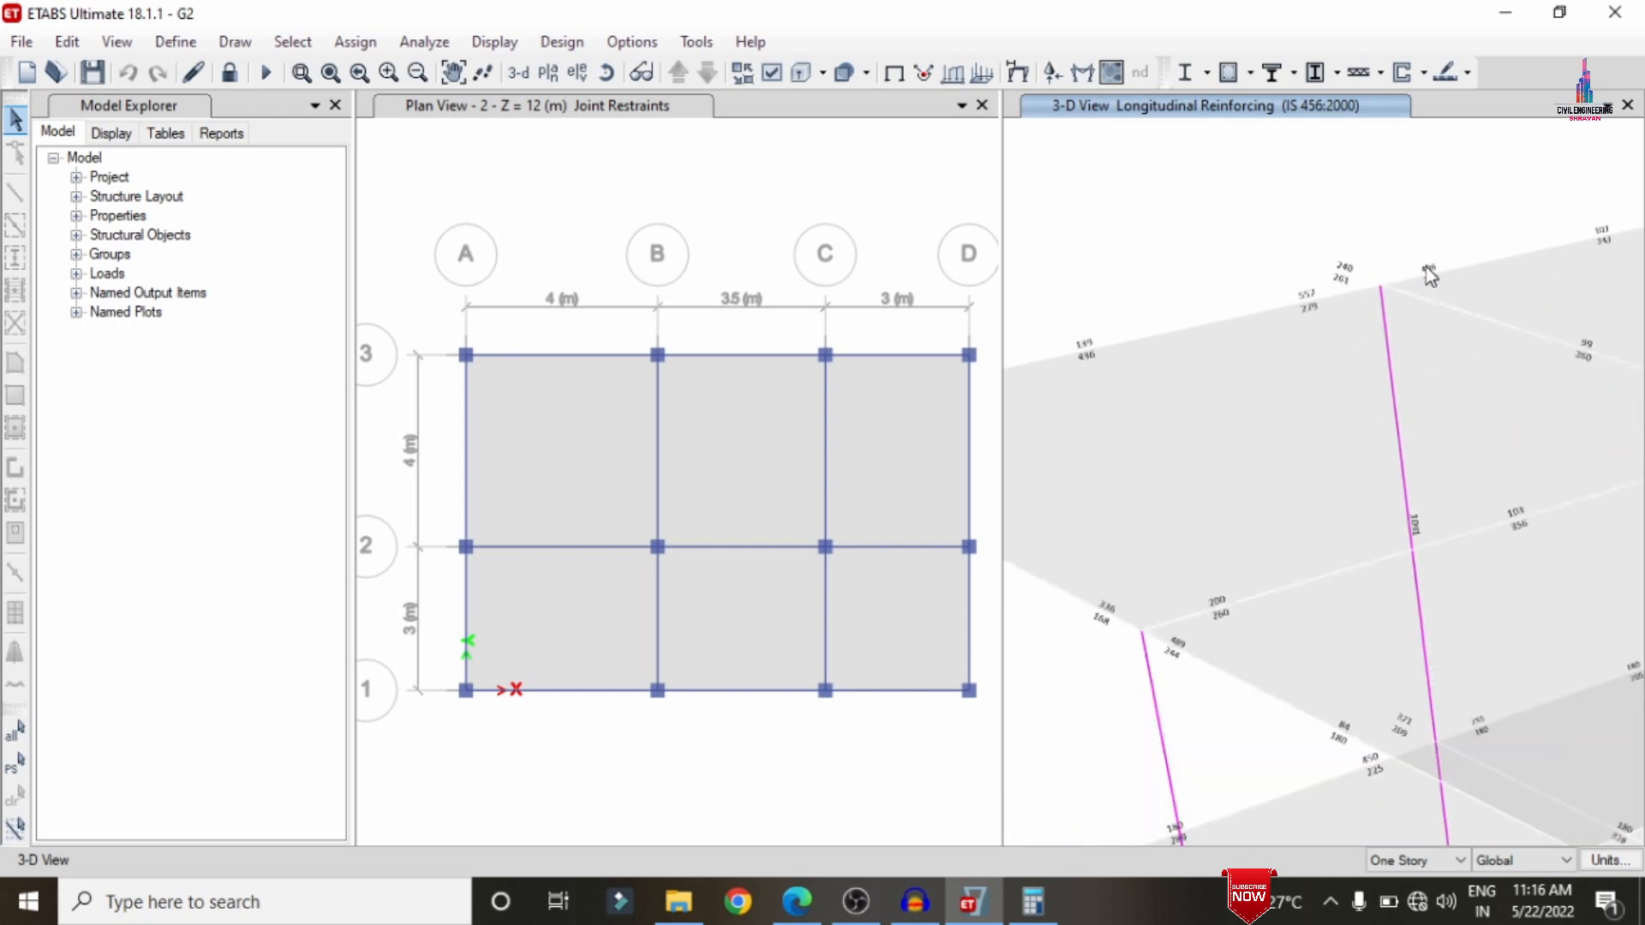
scroll(1364, 257, down, 5)
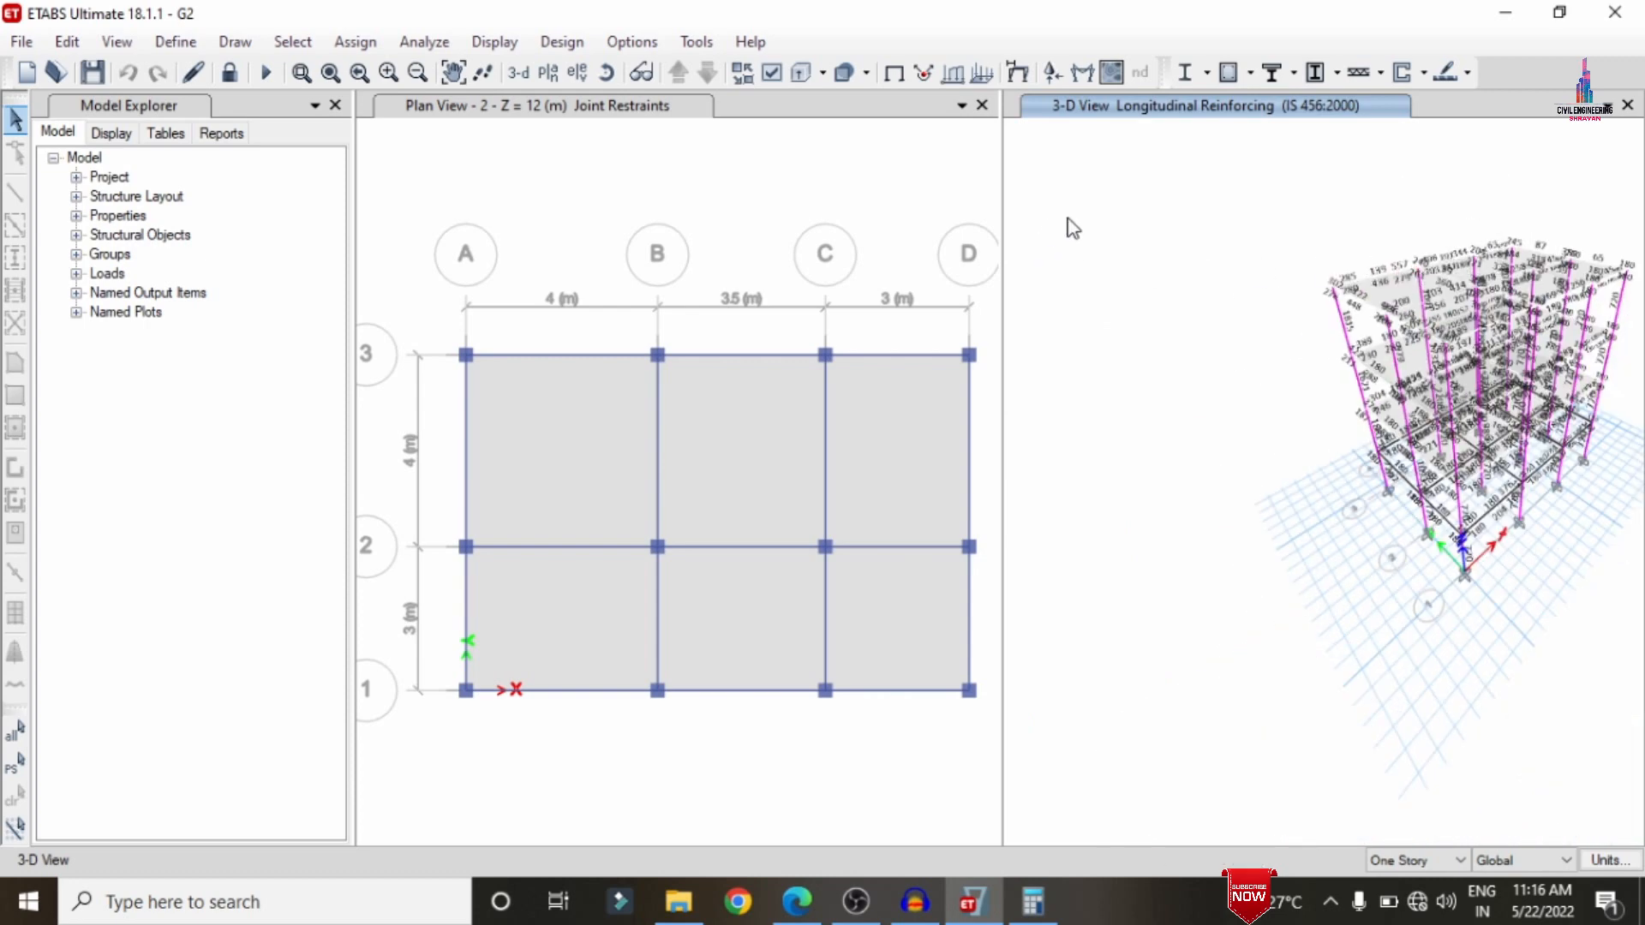
- Review the concrete slab design preferences and select stories 2, 1 and G for slab design
click(562, 41)
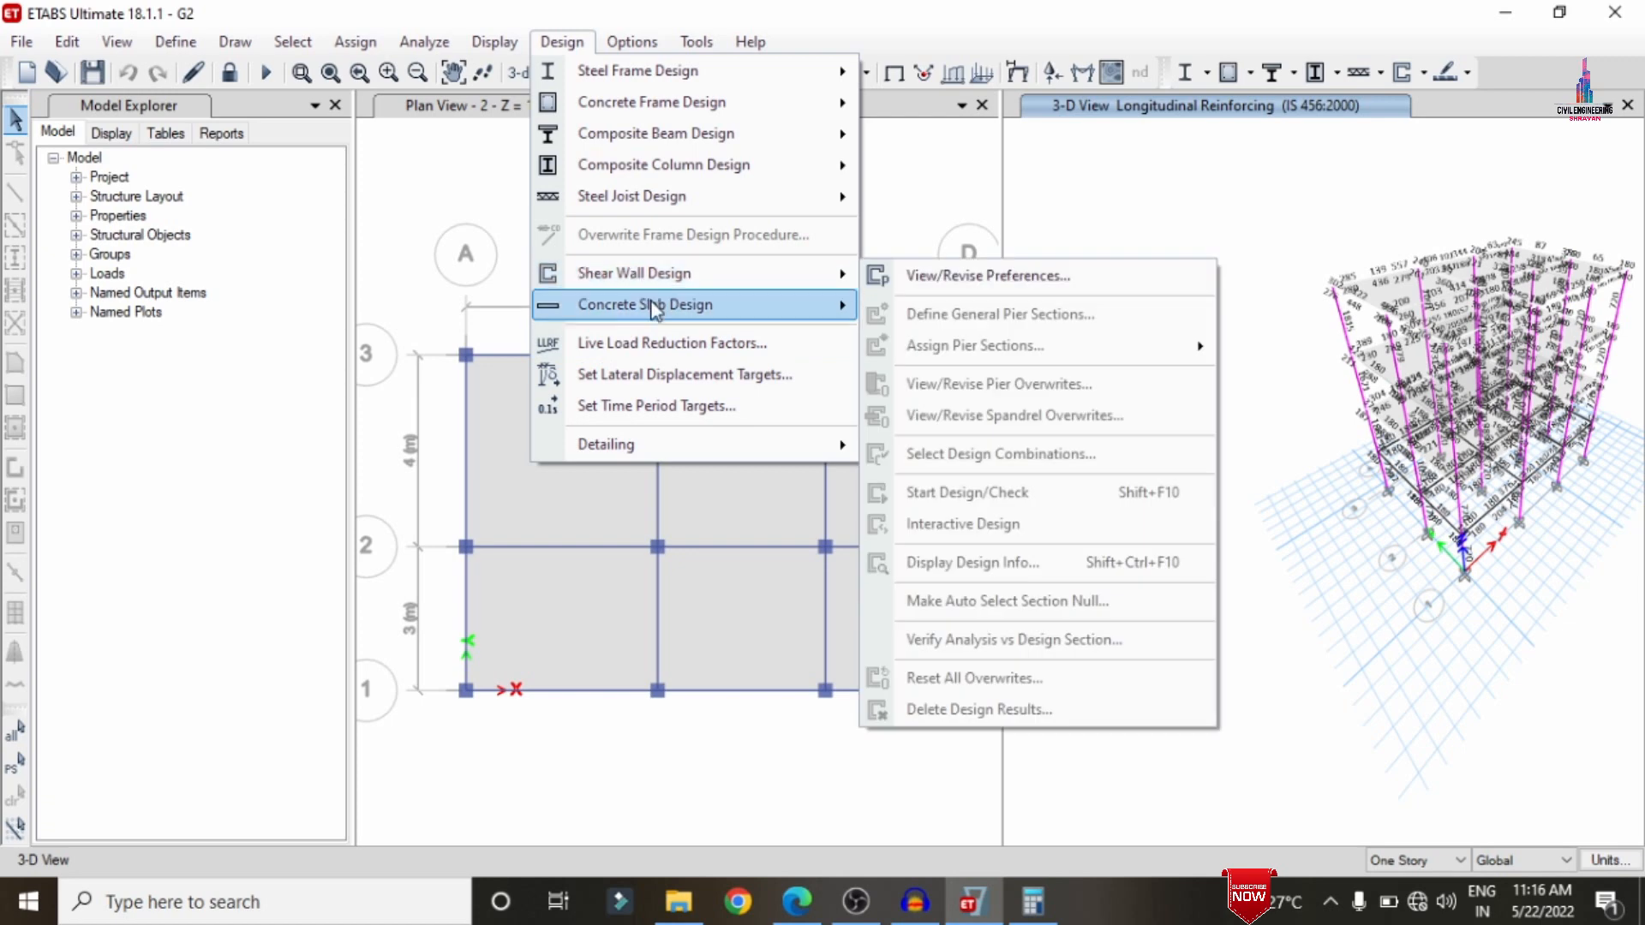
mouse_move(655, 306)
click(999, 302)
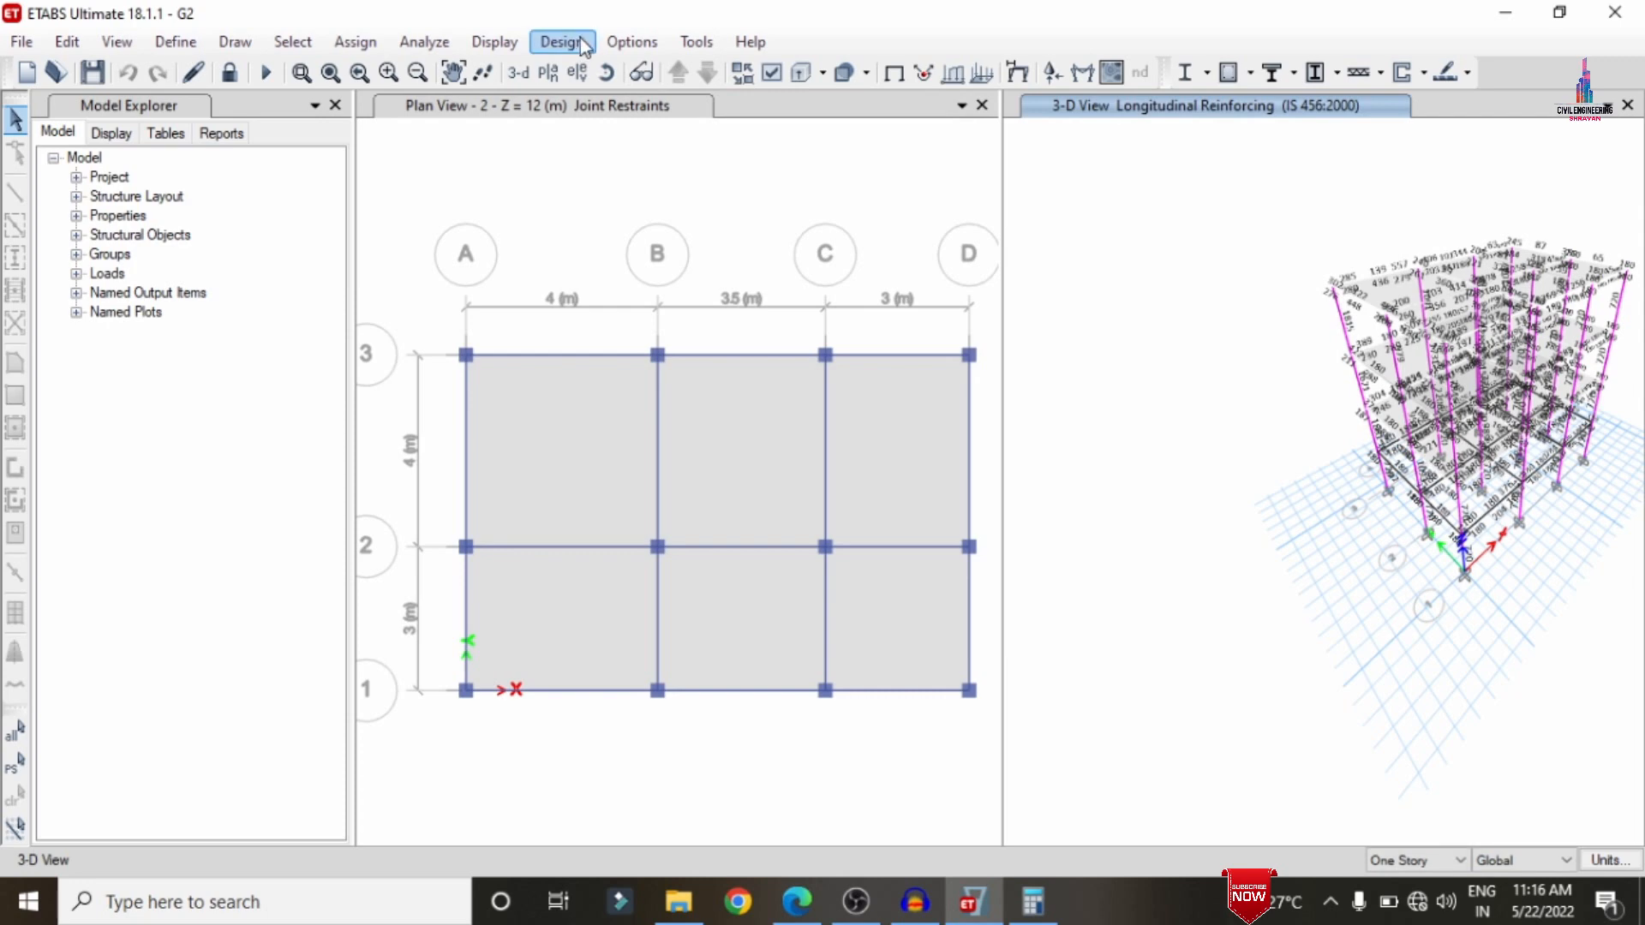
click(579, 43)
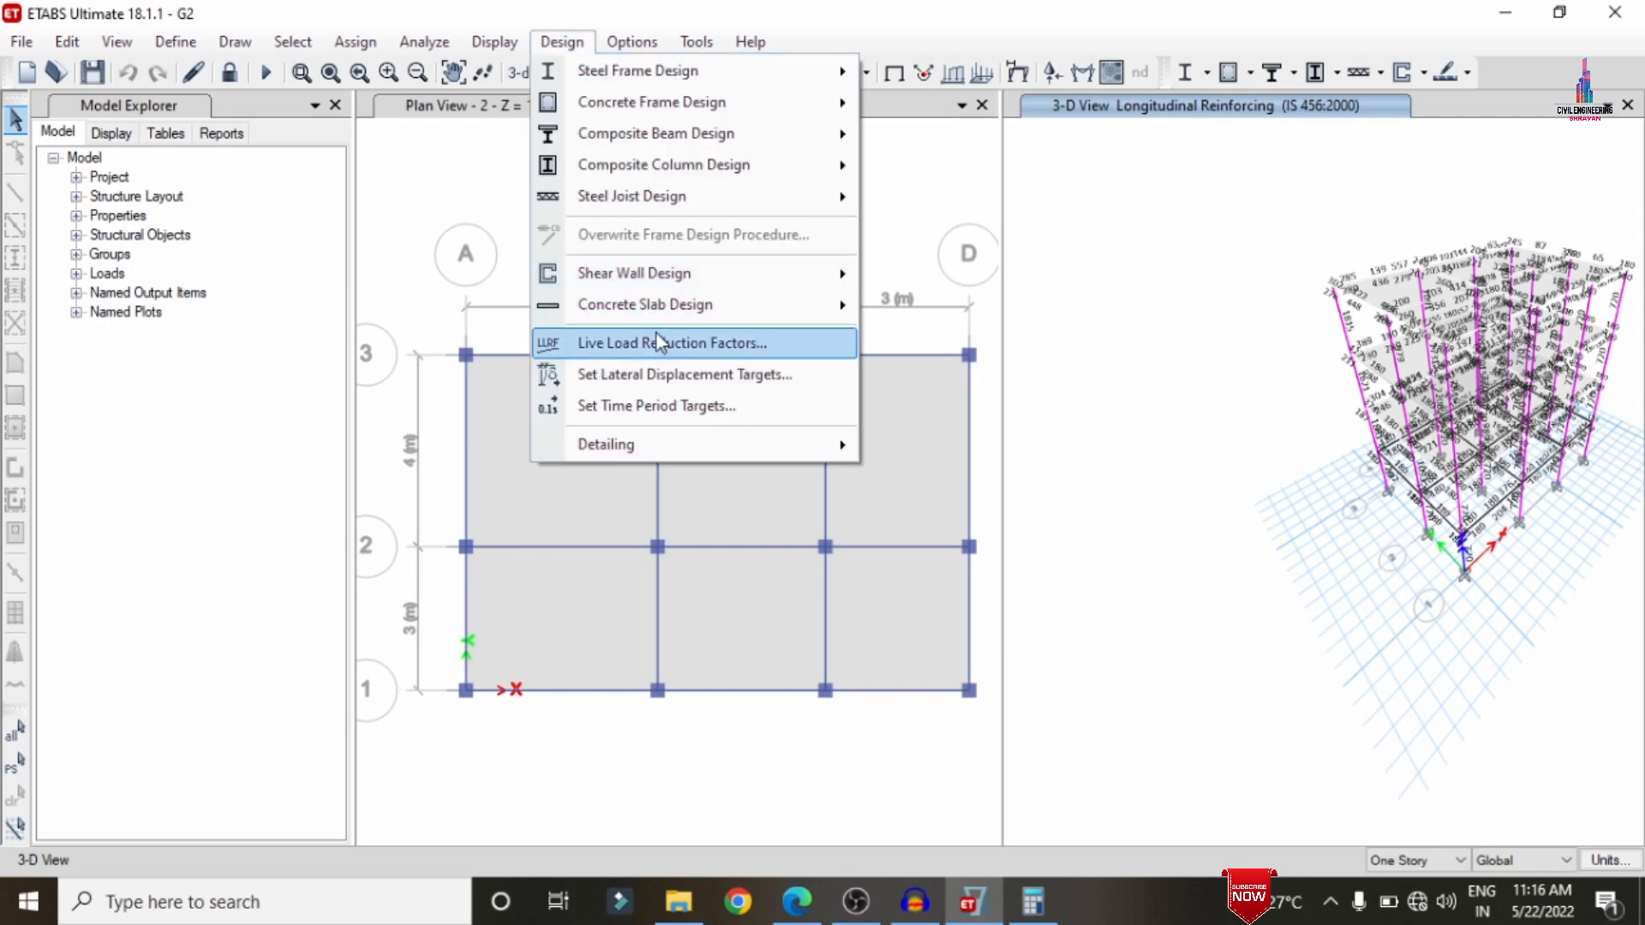
mouse_move(656, 310)
click(978, 465)
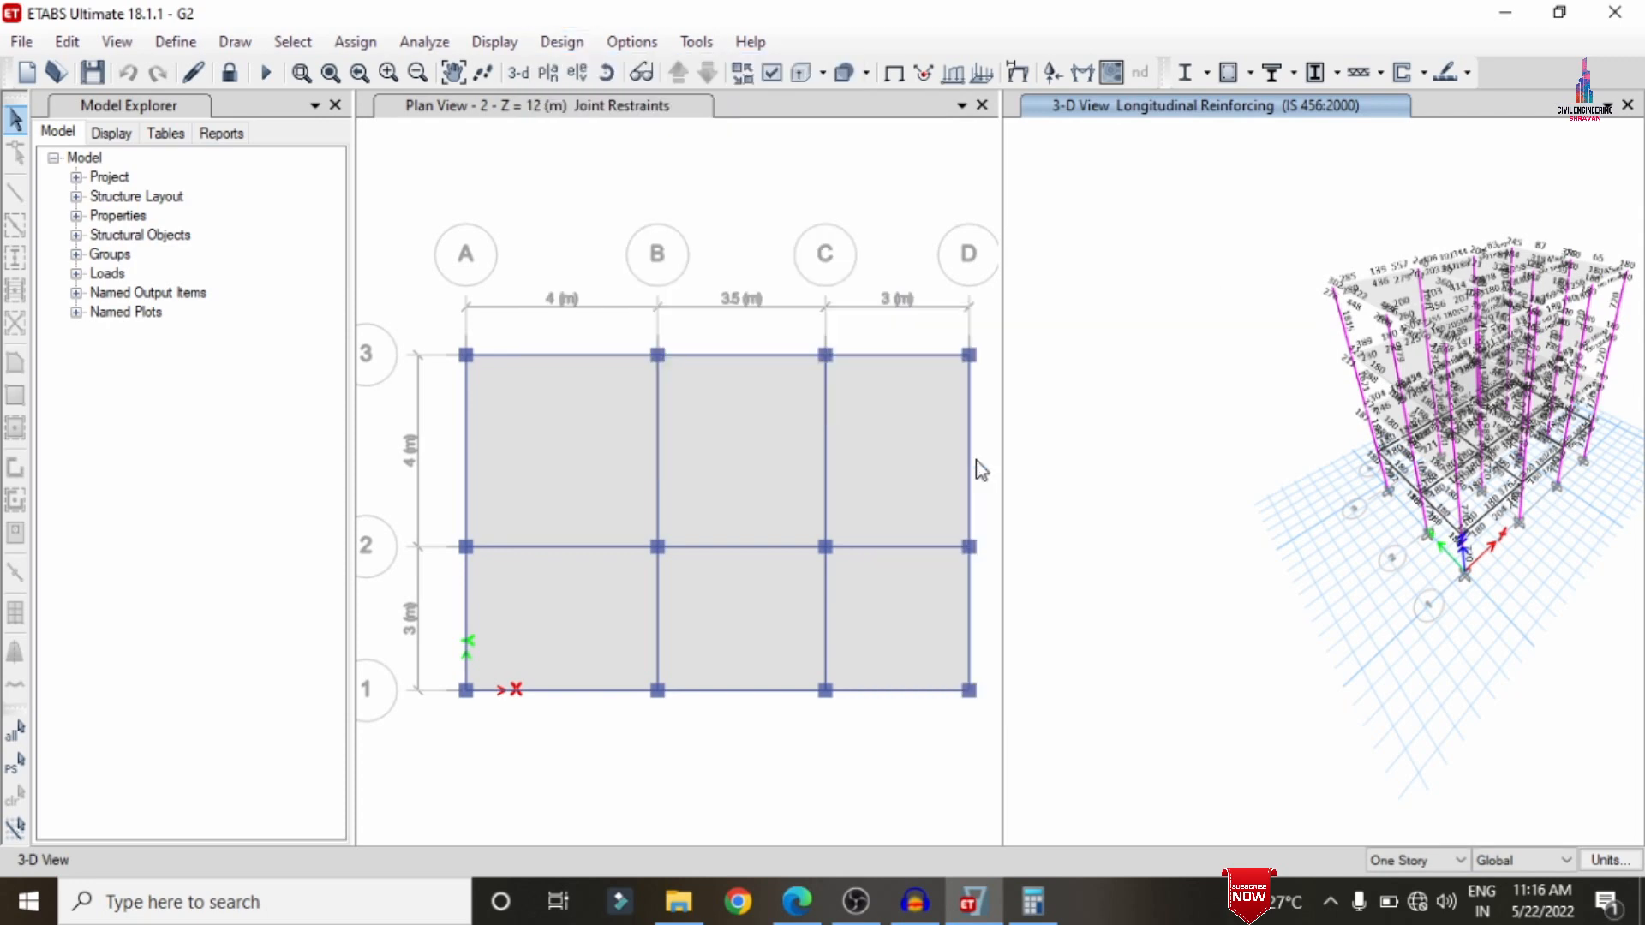
drag(686, 202, 707, 235)
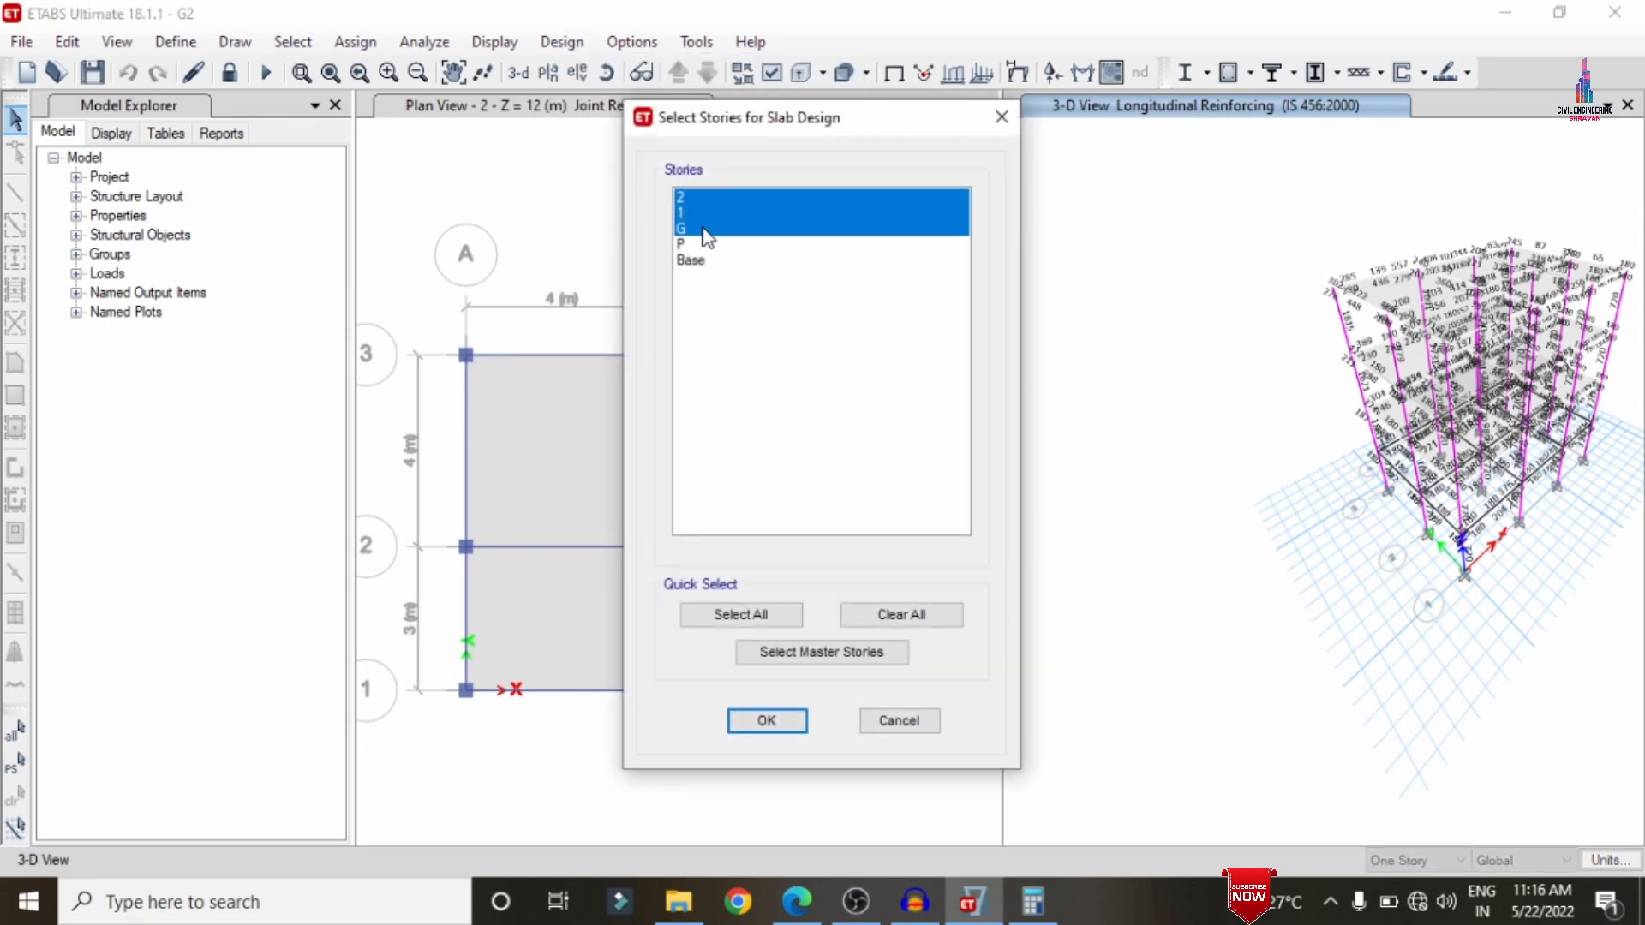
click(767, 720)
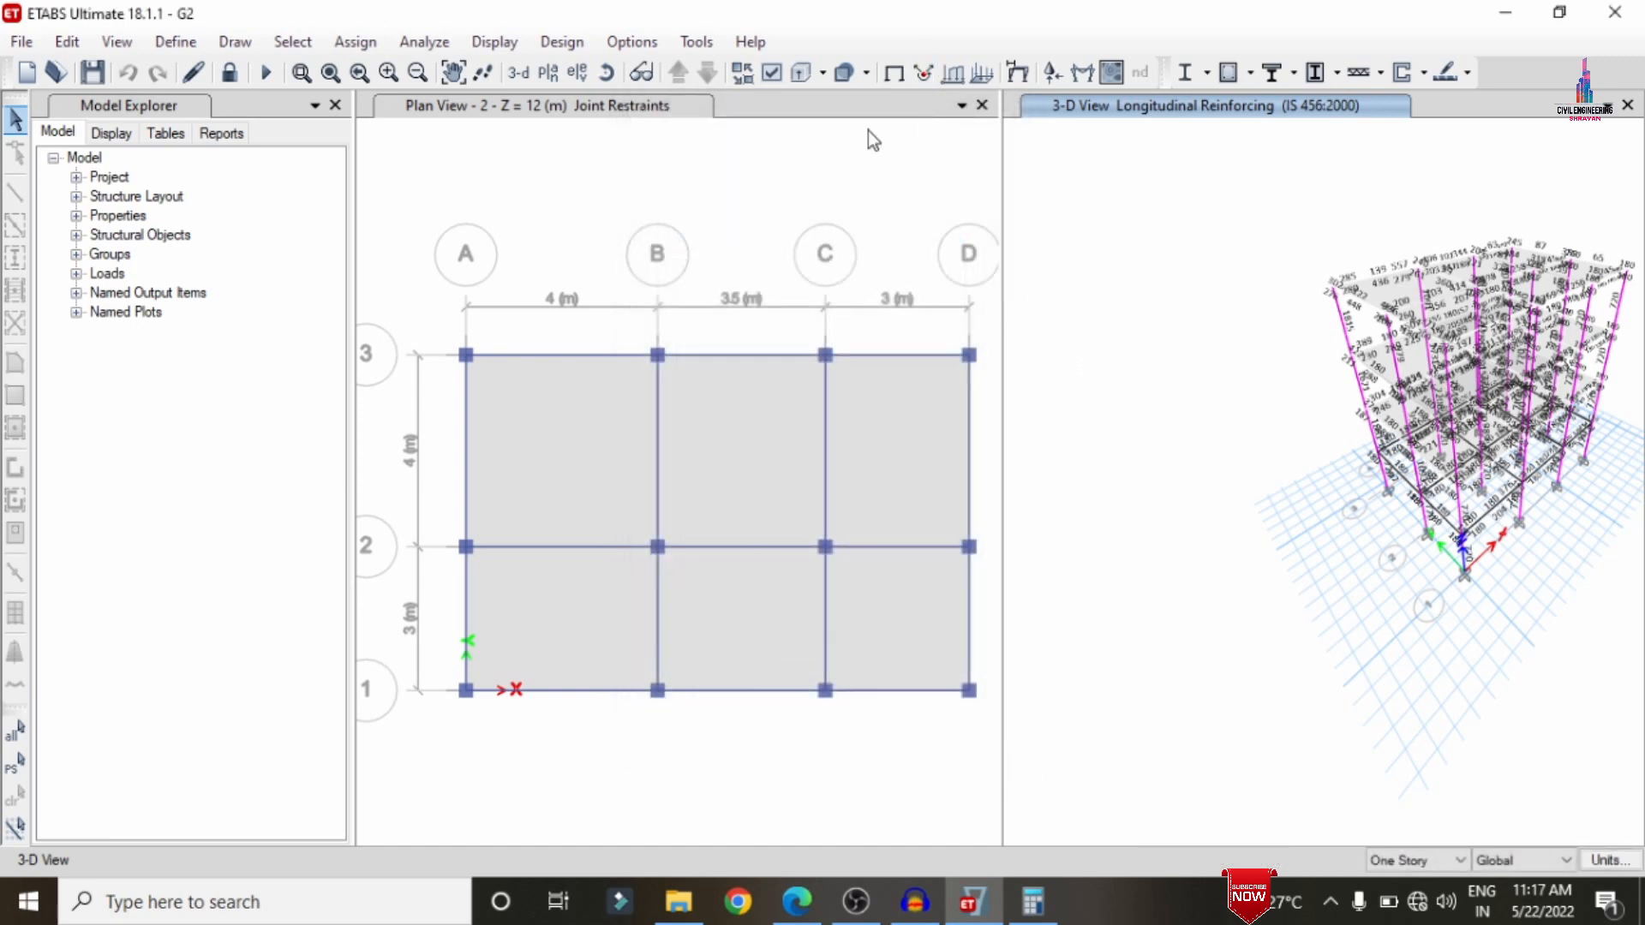
- Run the concrete slab design and inspect the layer A strip reinforcement intensity diagrams in the 3D view
click(562, 42)
mouse_move(634, 273)
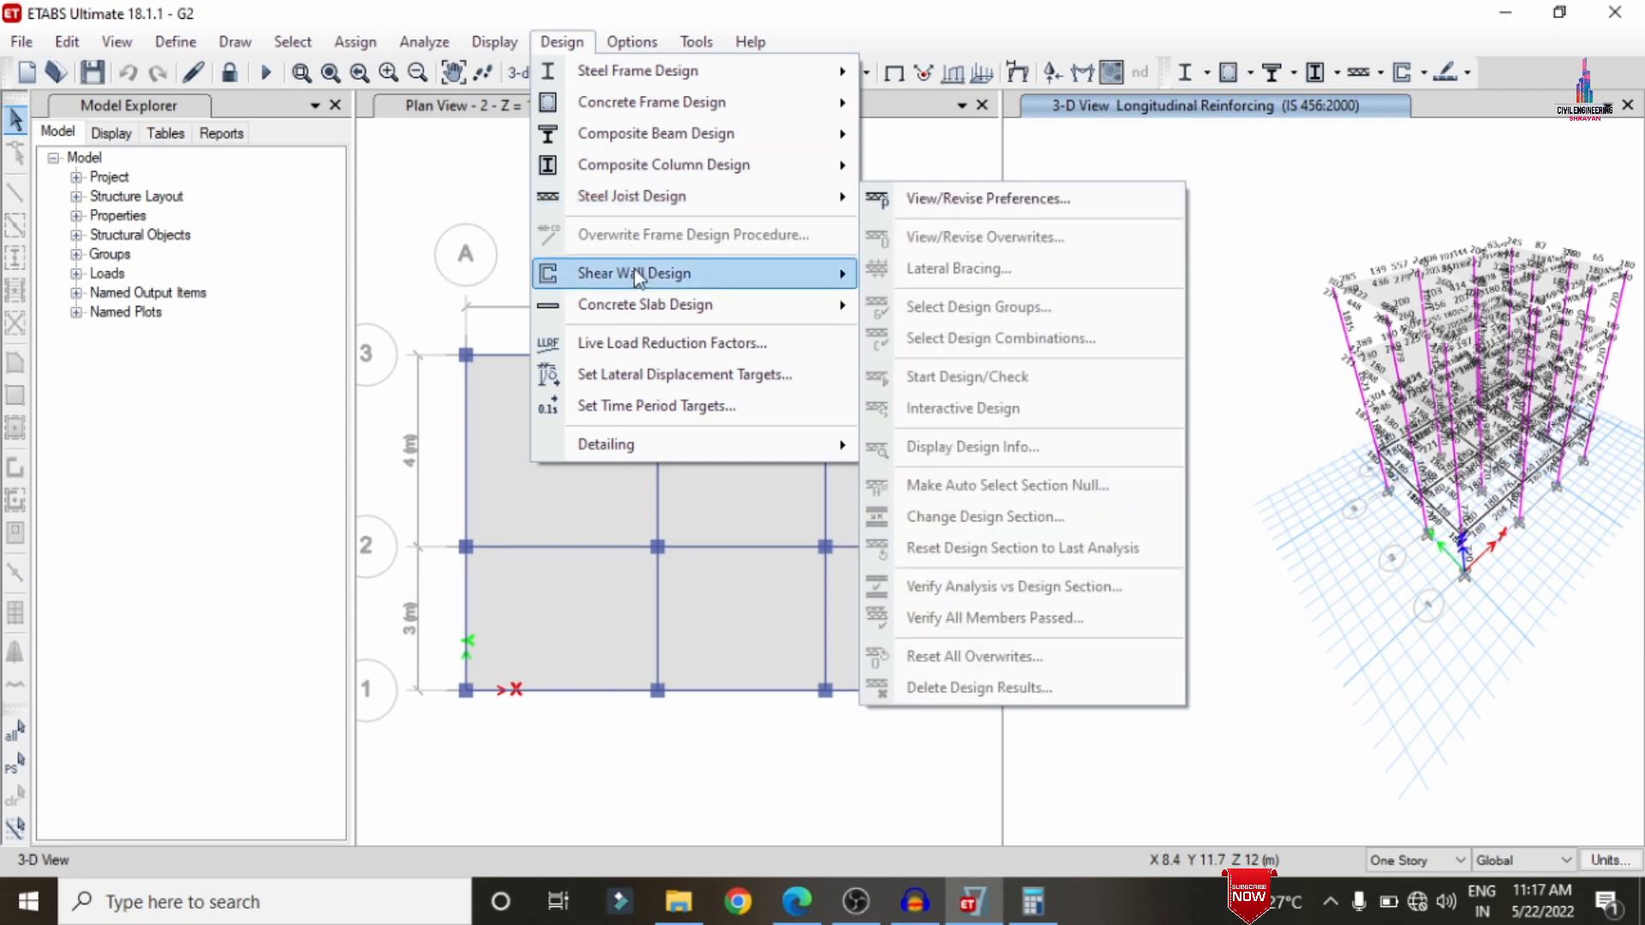
mouse_move(655, 306)
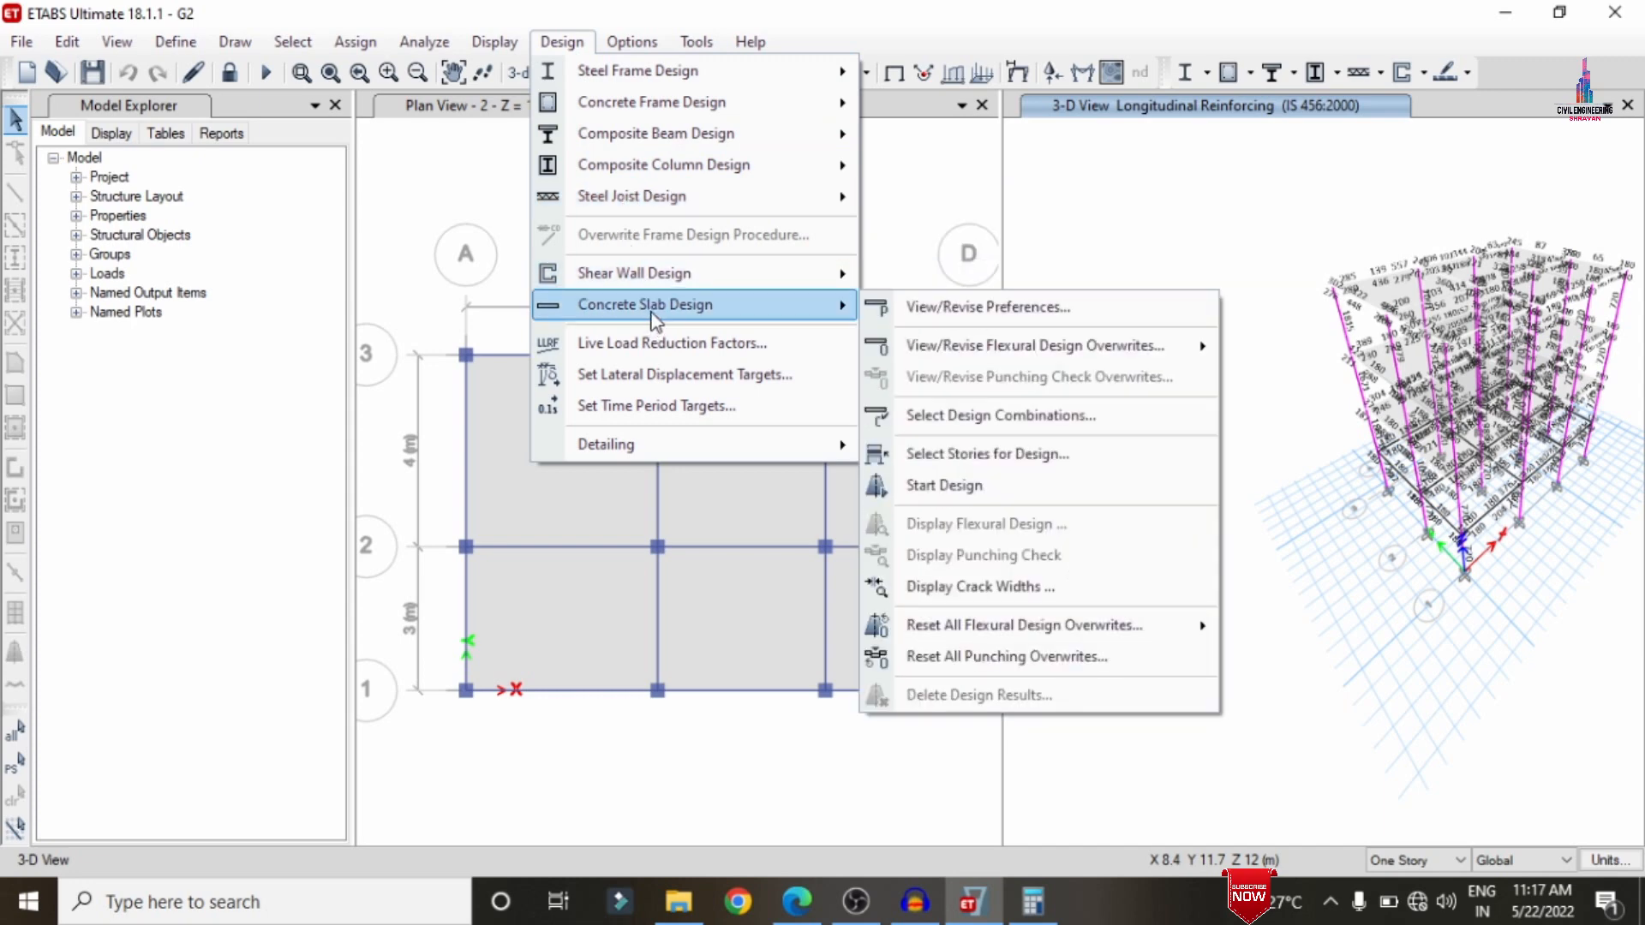
click(964, 489)
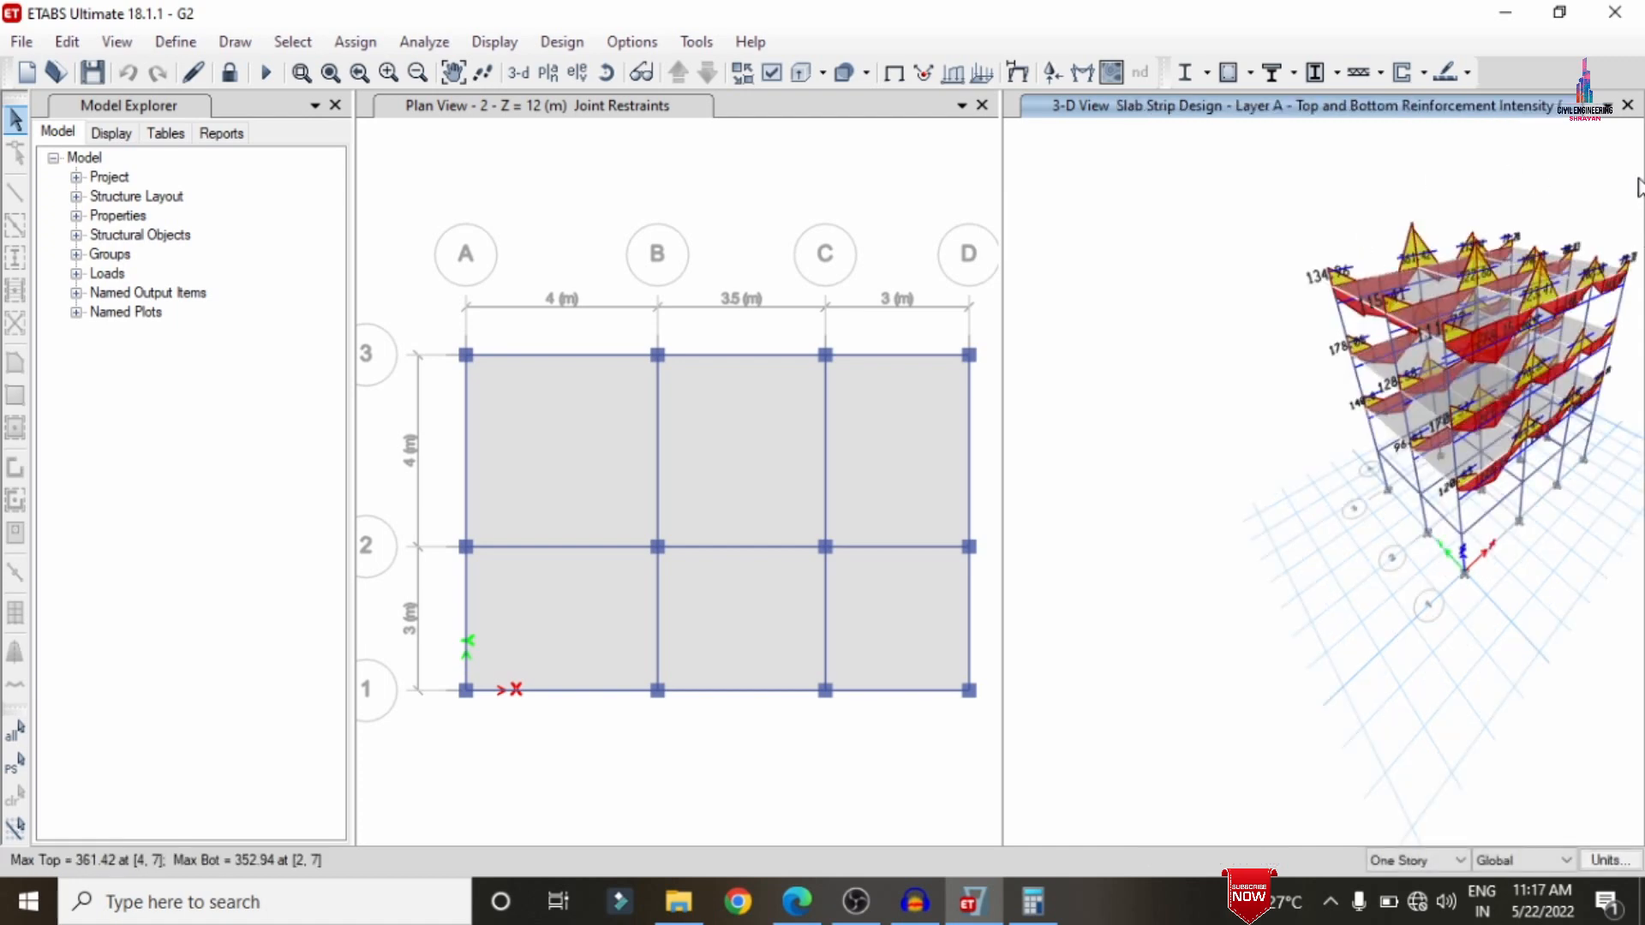
scroll(1556, 194, up, 3)
scroll(1525, 219, down, 5)
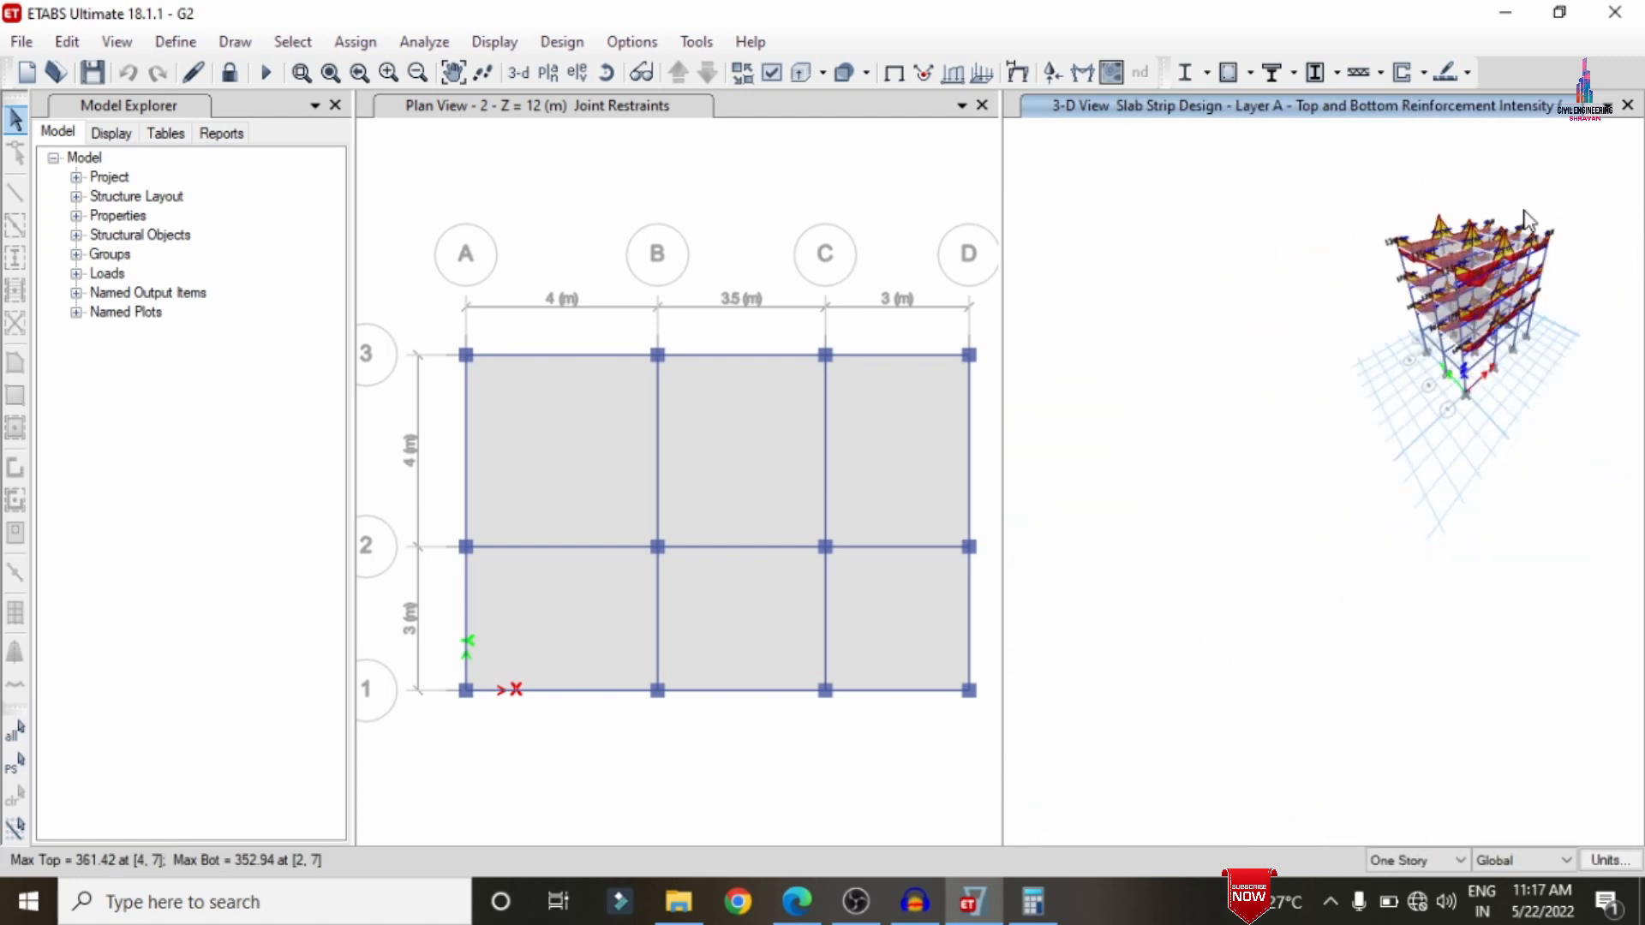
scroll(1508, 227, up, 4)
scroll(1594, 153, down, 4)
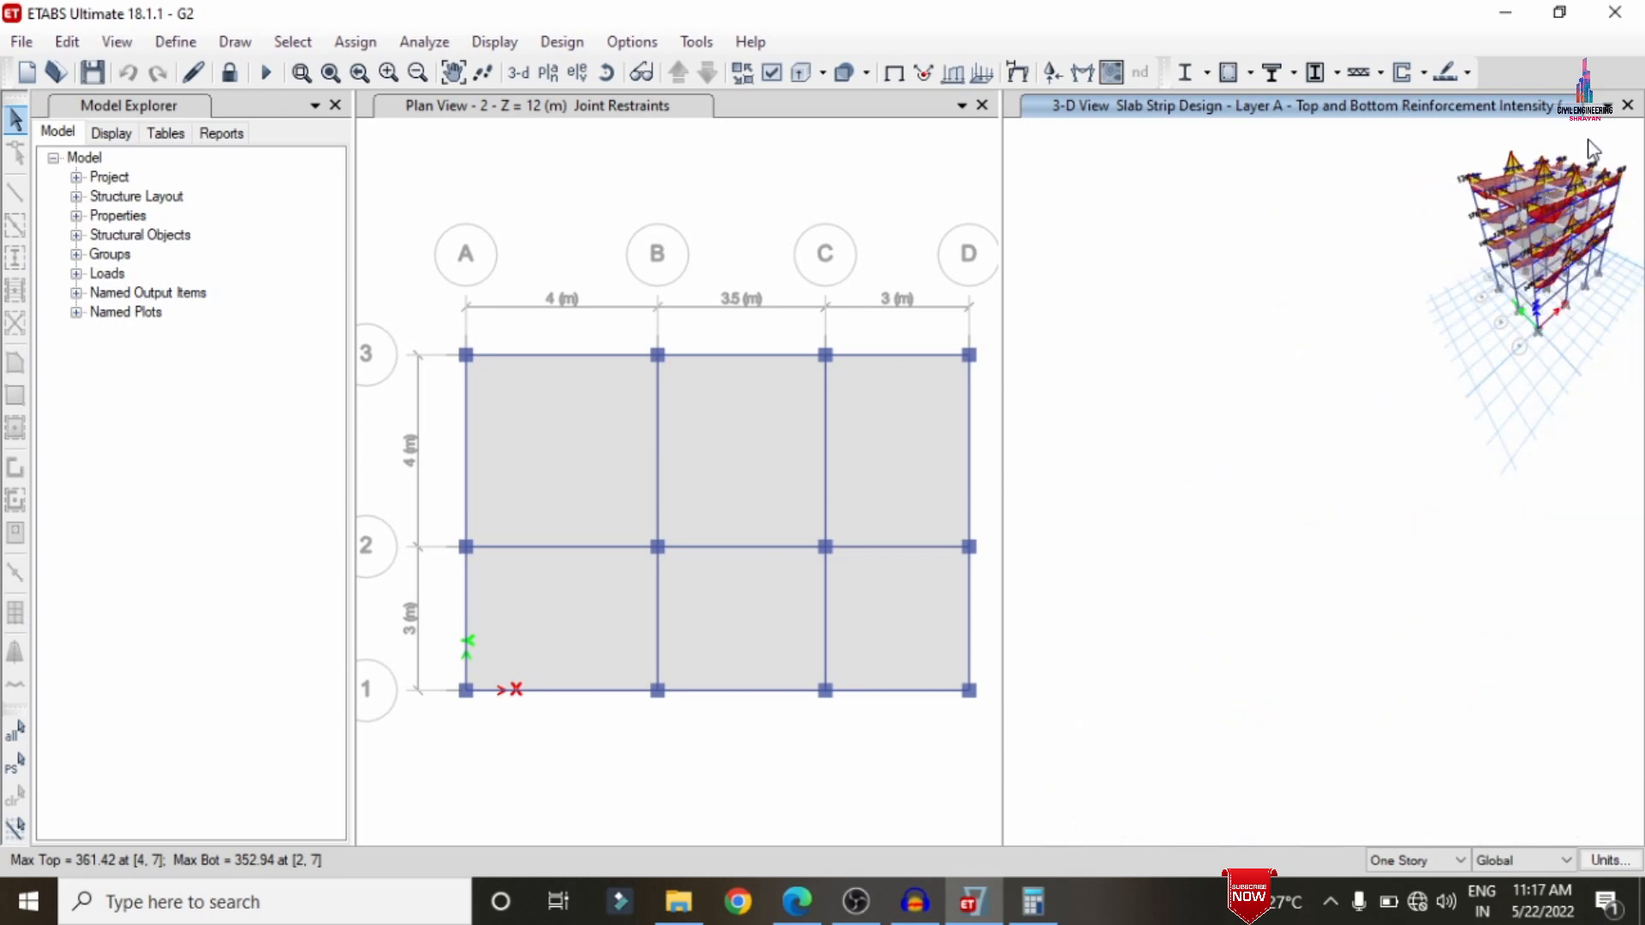
scroll(1504, 185, up, 3)
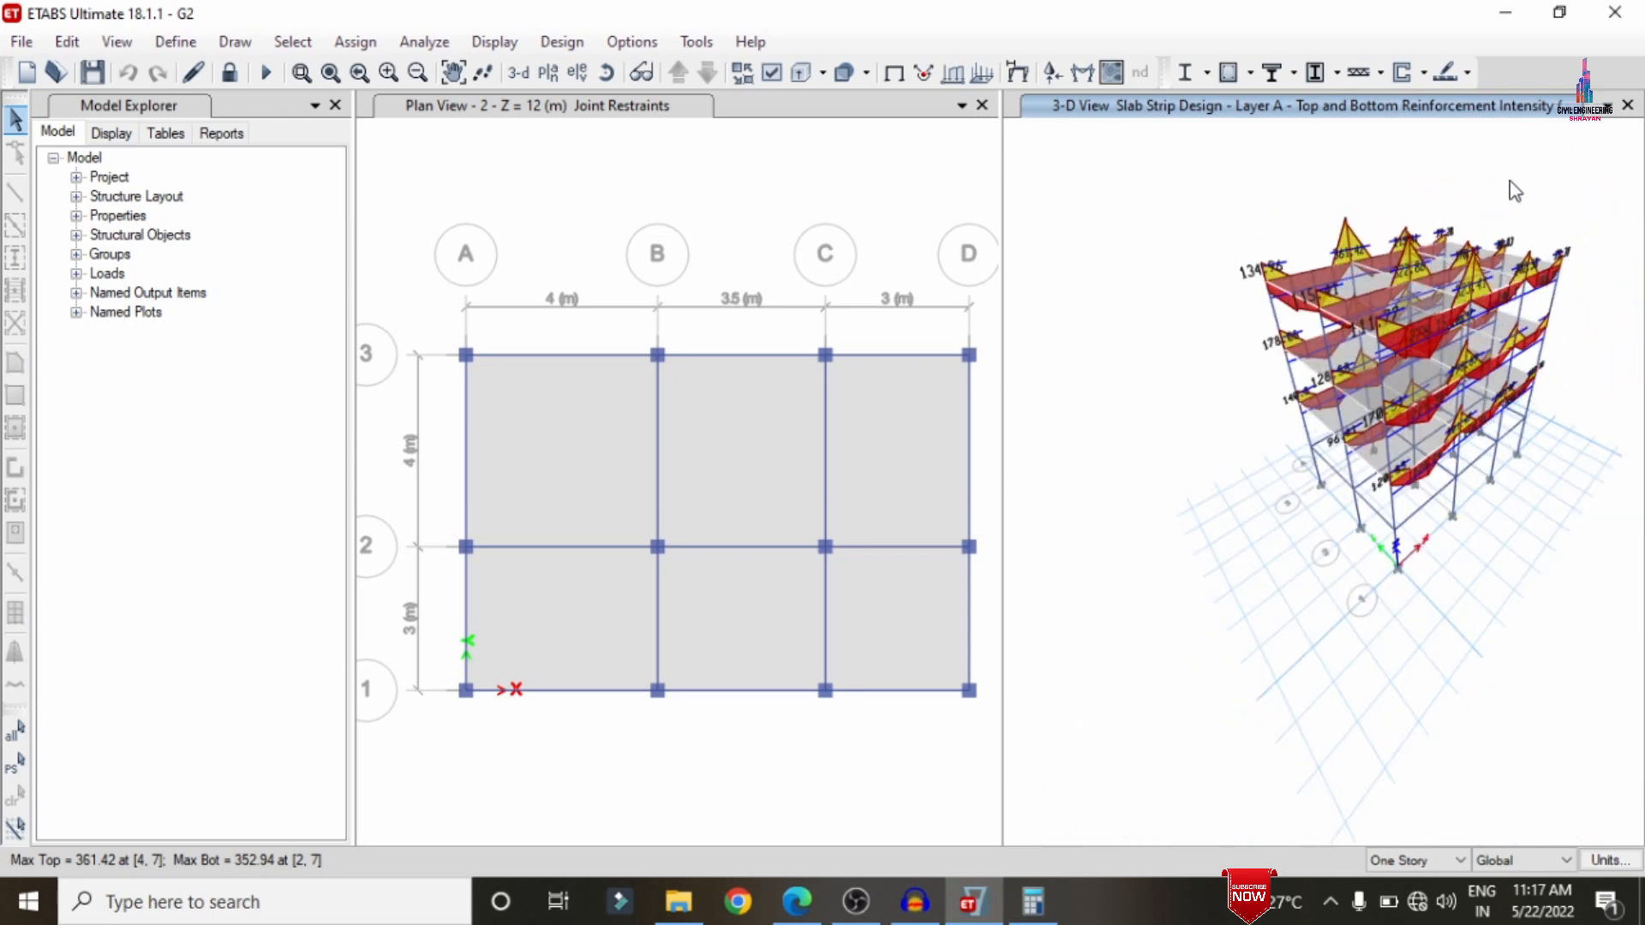
scroll(1514, 190, up, 2)
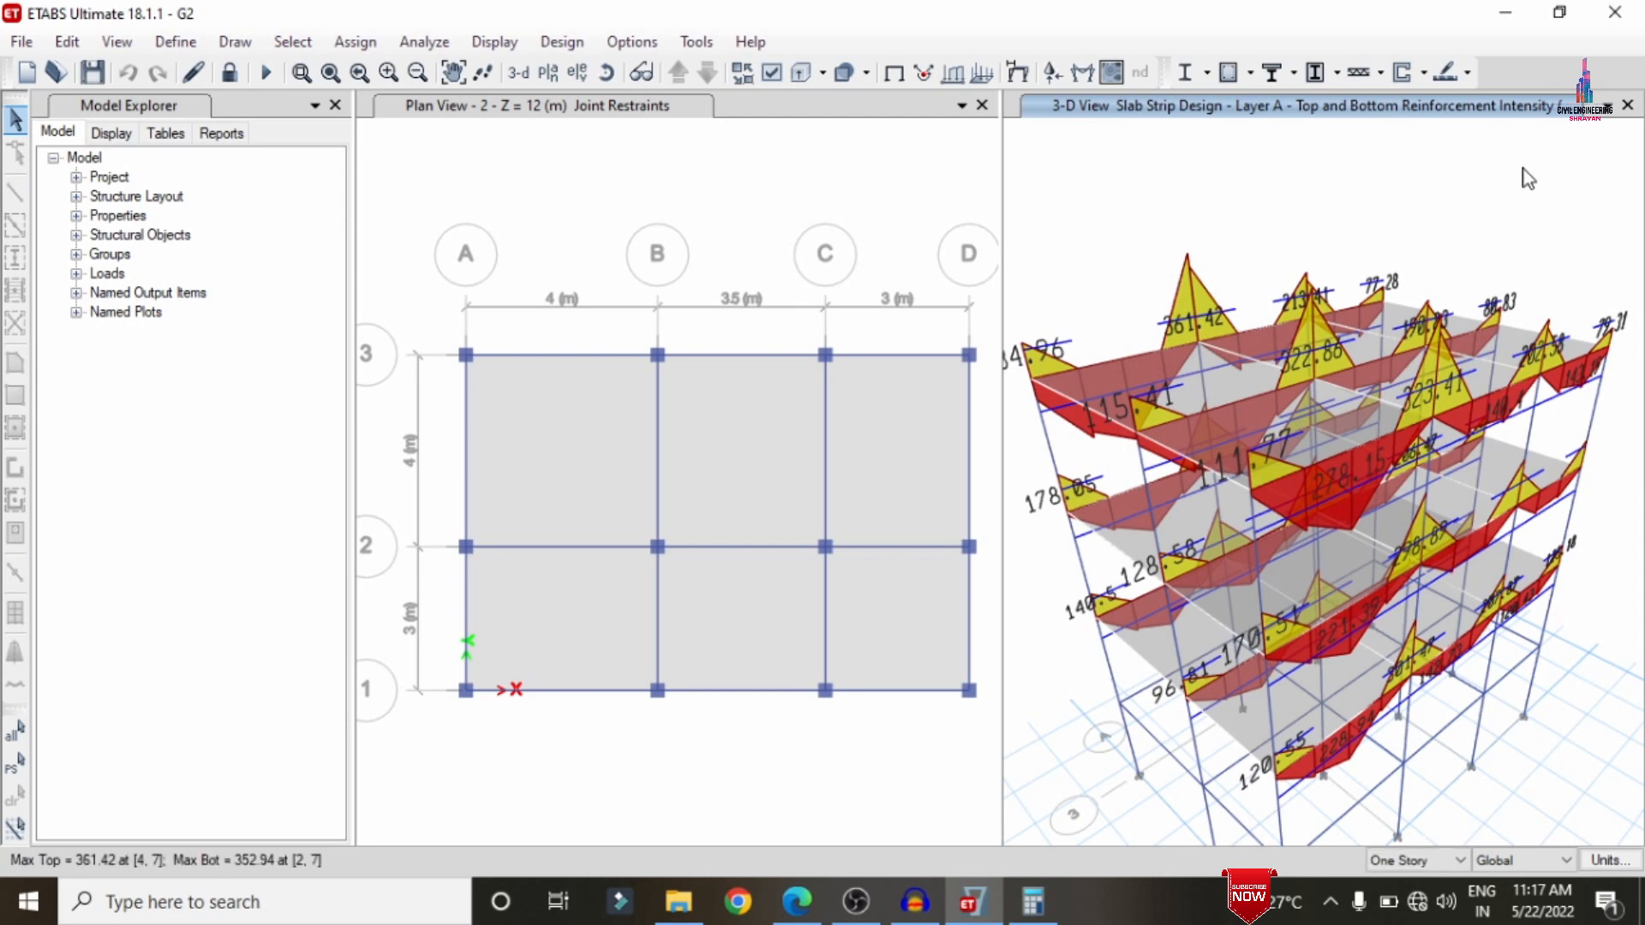
- Close ETABS, minimize the plan PDF, and launch CSiDetail 18 in a maximized window
click(1632, 12)
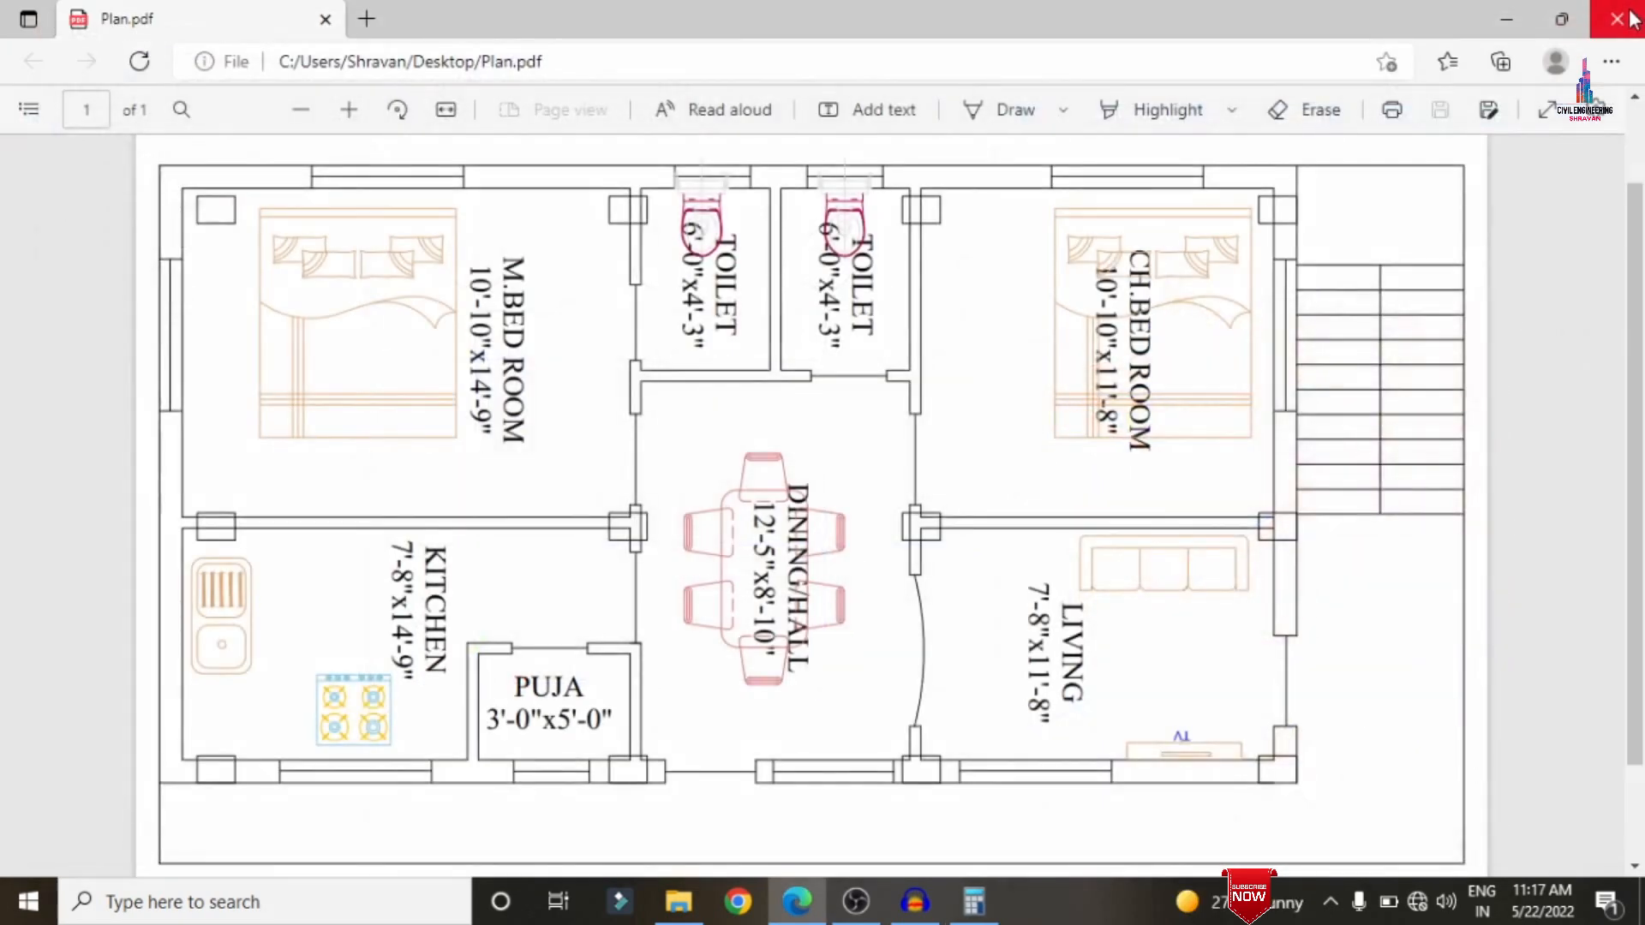
click(1487, 14)
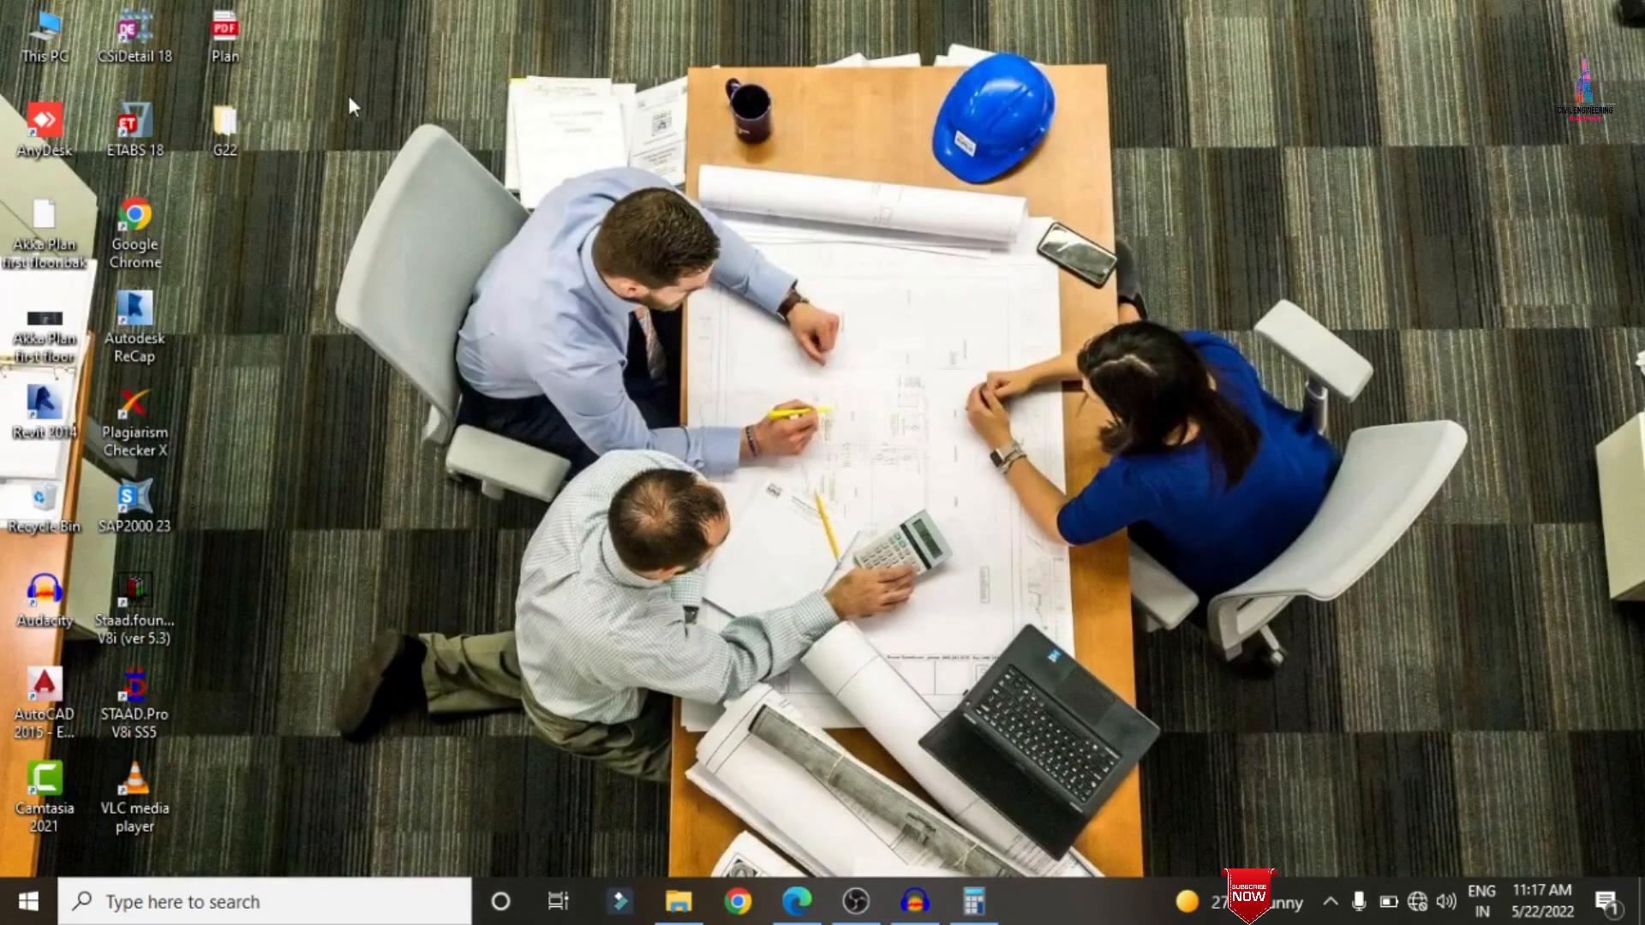
click(167, 18)
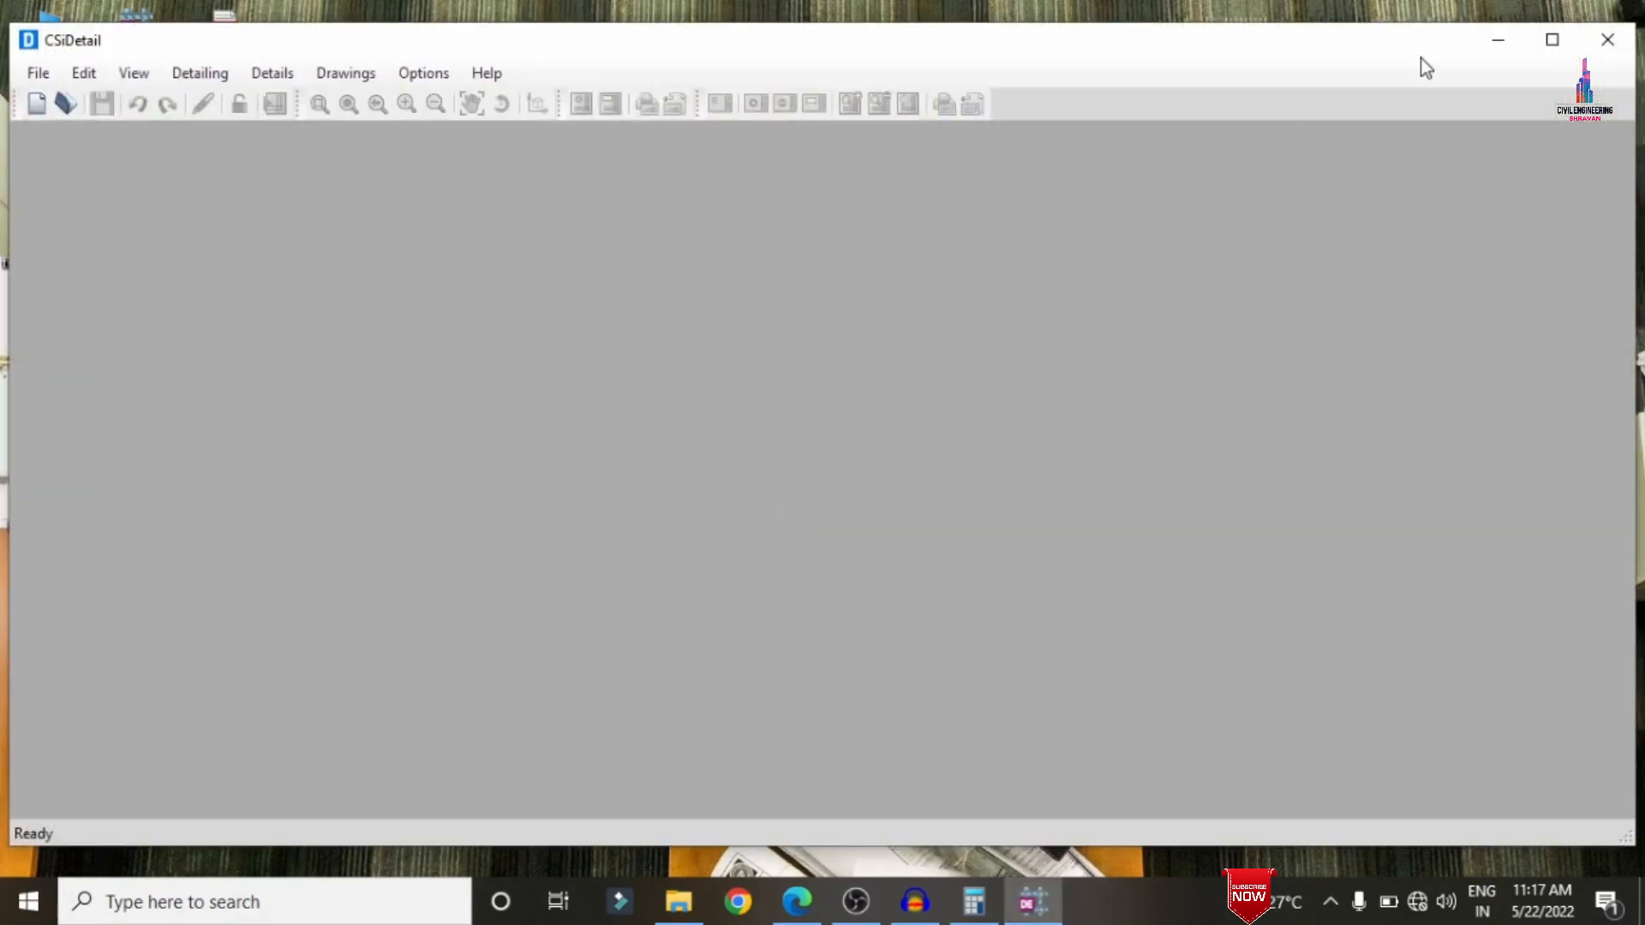
click(1555, 39)
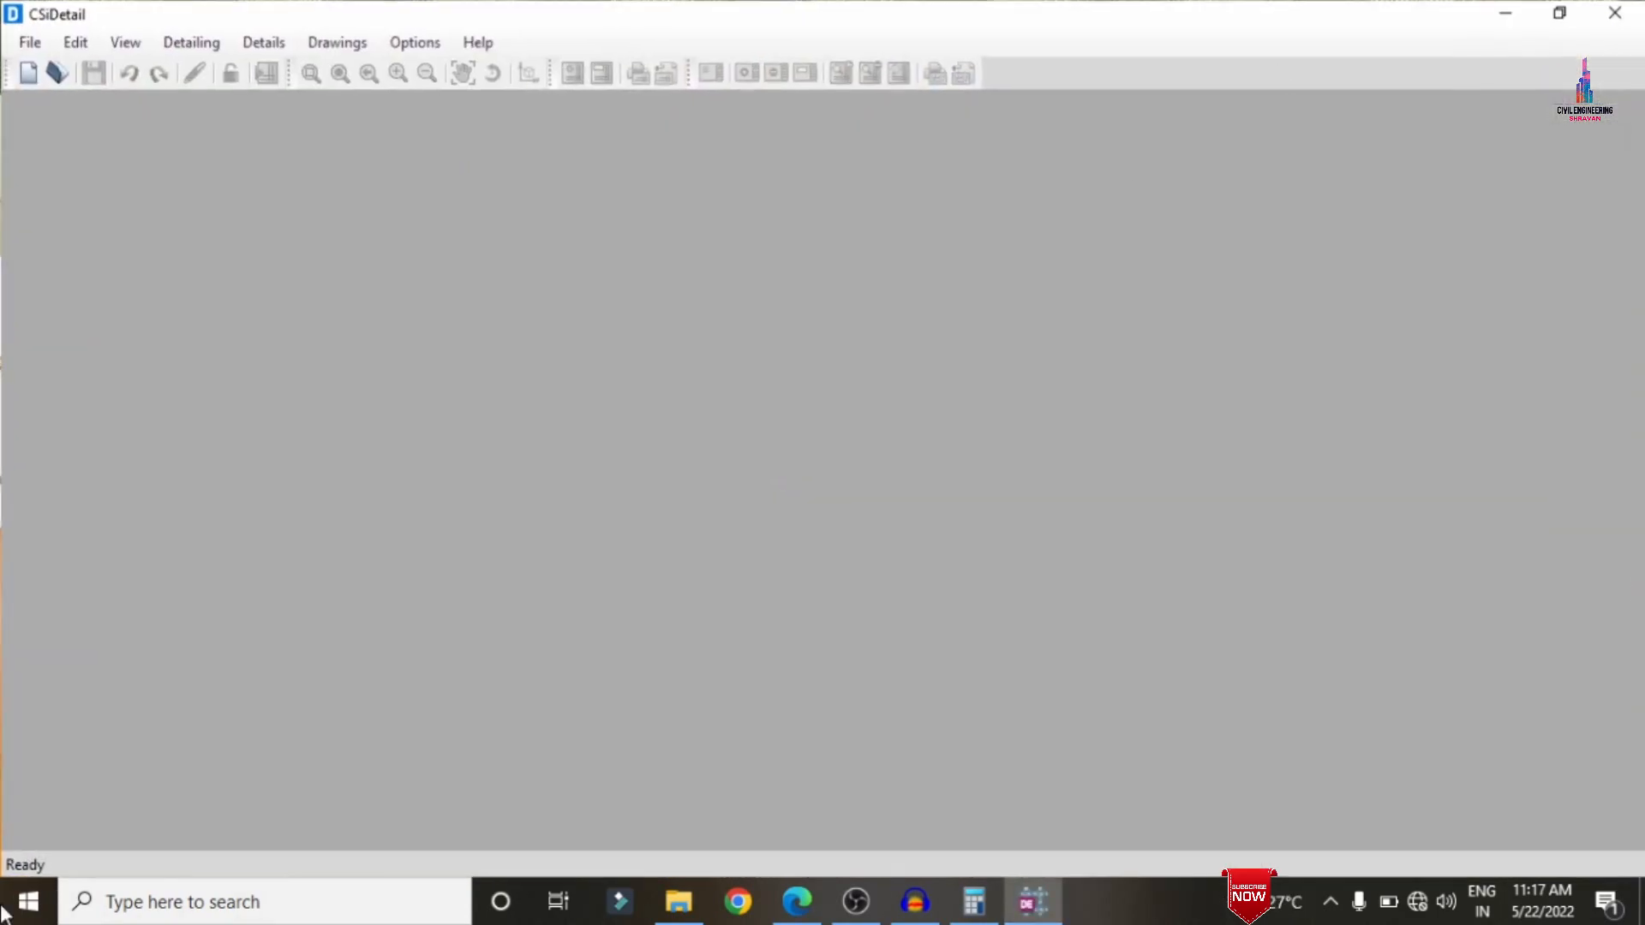
- Start a new detailing project from the G2 ETABS model stored in the desktop folder and return to CSiDetail
click(38, 43)
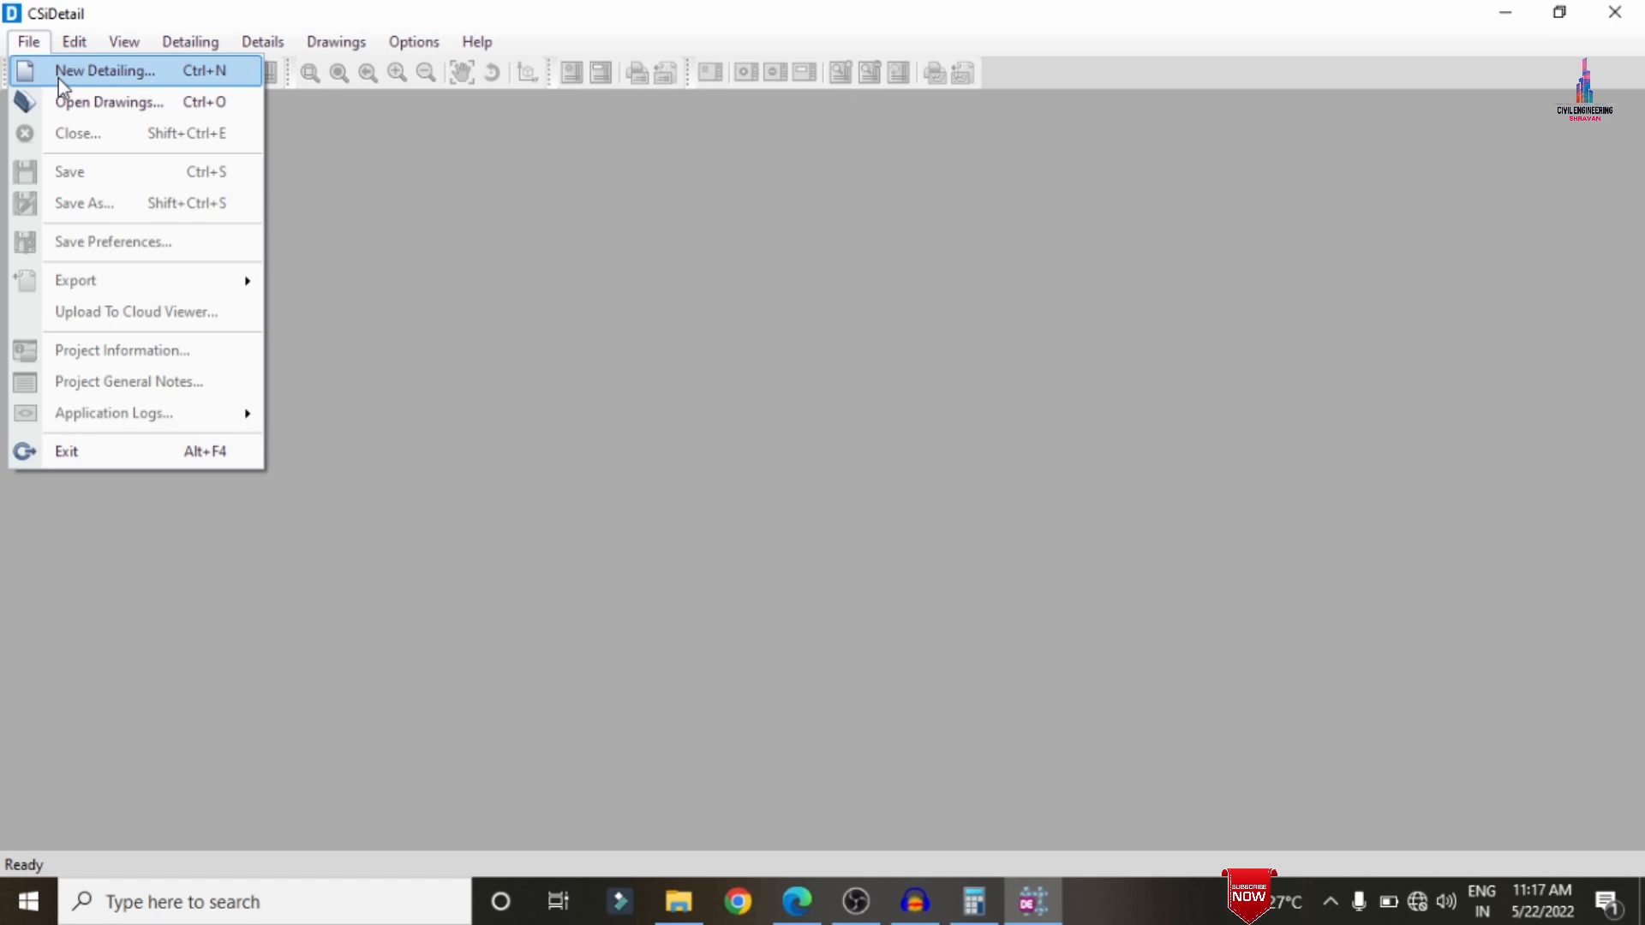
click(59, 76)
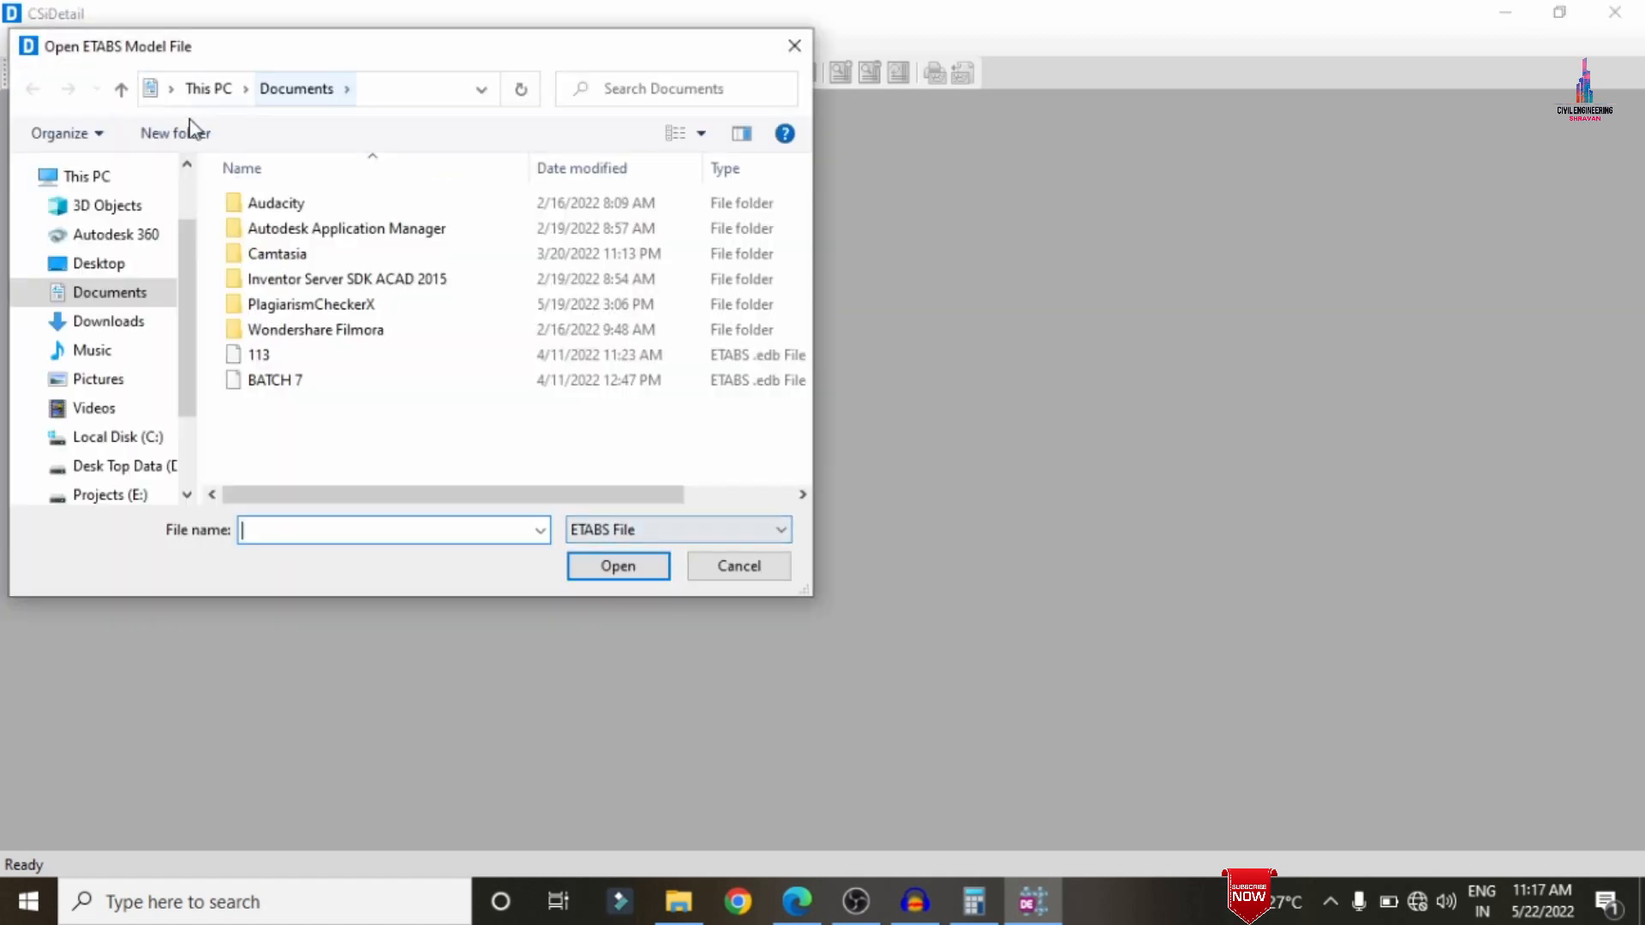
click(107, 264)
double_click(291, 224)
double_click(288, 206)
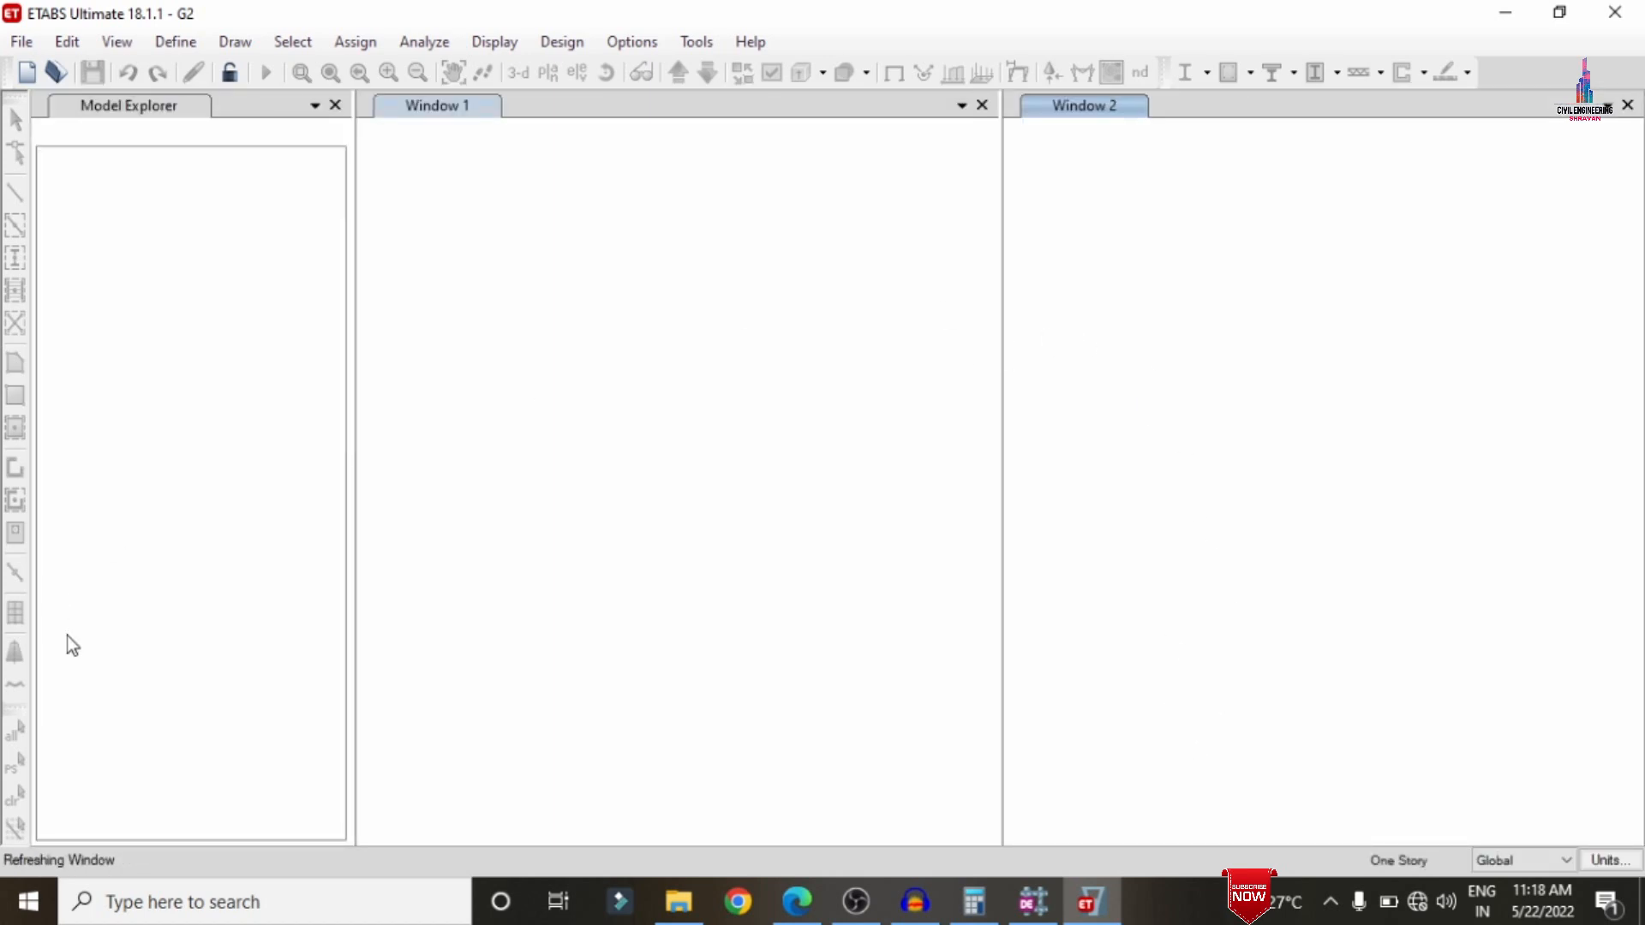
click(1039, 910)
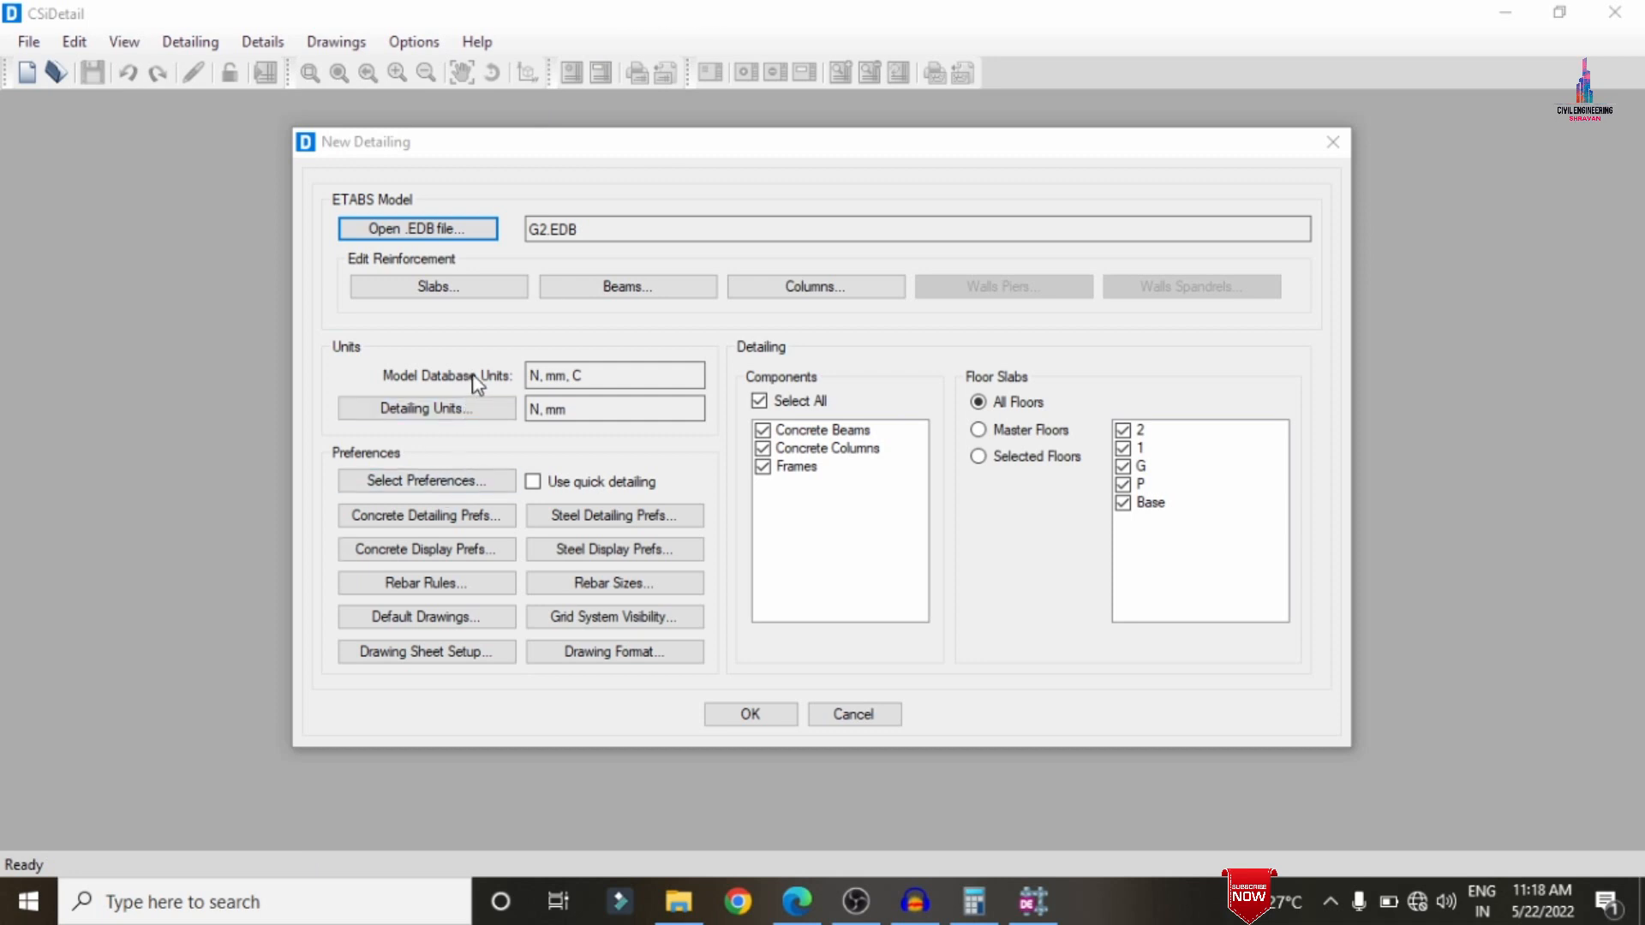
- Set the detailing units to rebar set SI (25), force in kilonewtons and rebar weight in tons
click(420, 408)
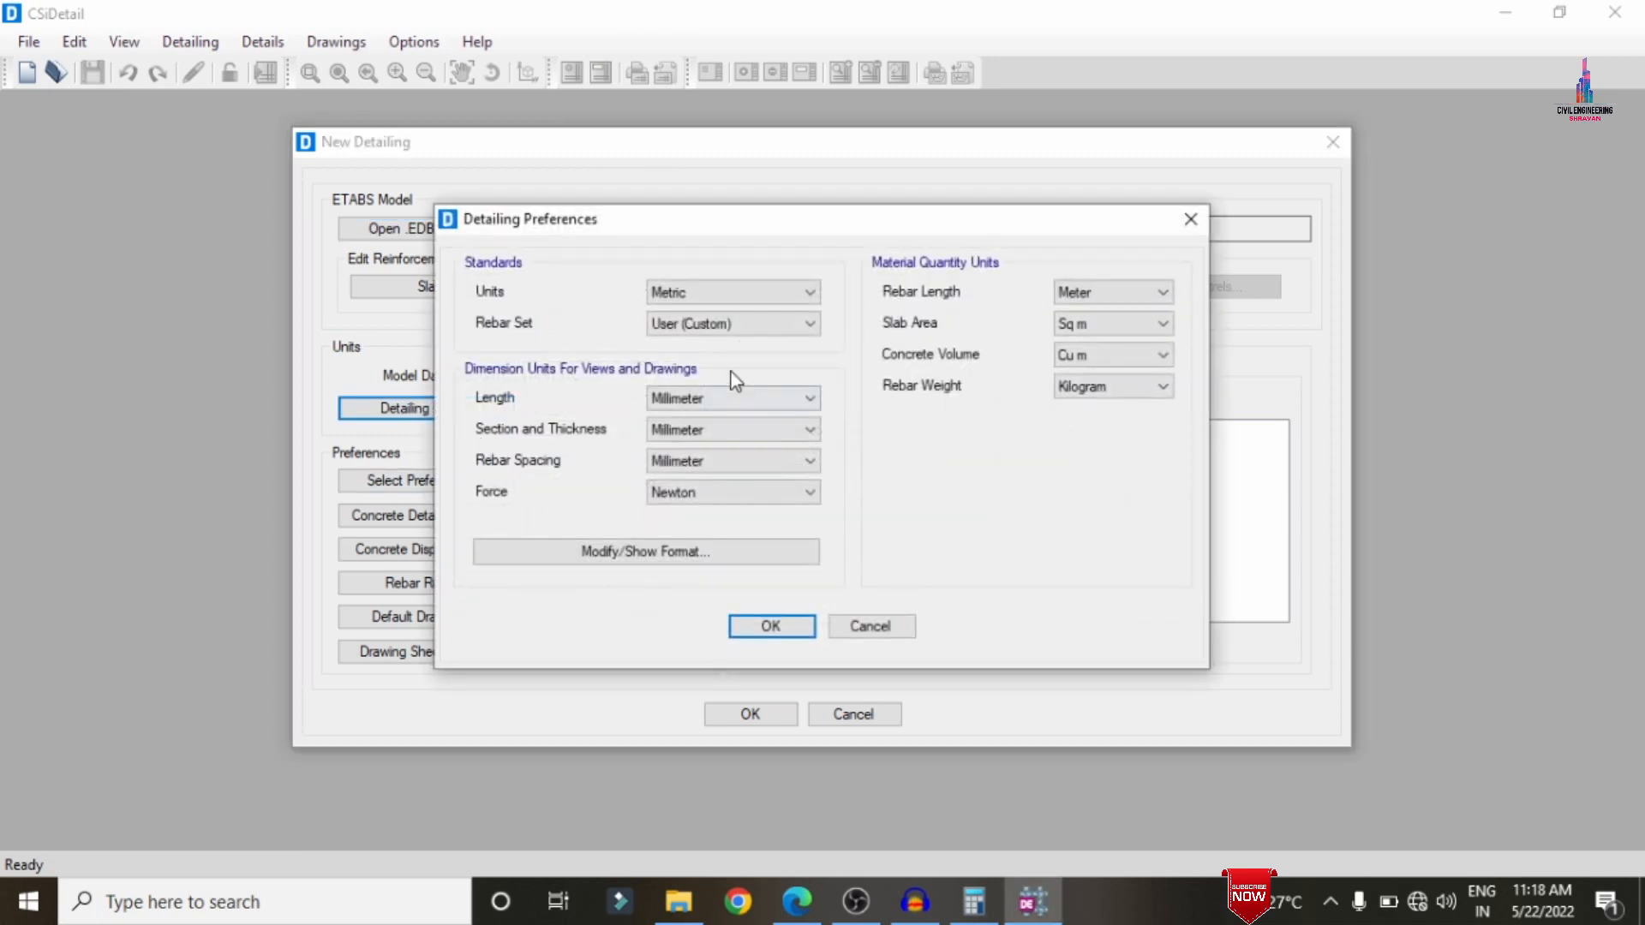
click(734, 341)
click(732, 377)
click(685, 401)
click(689, 444)
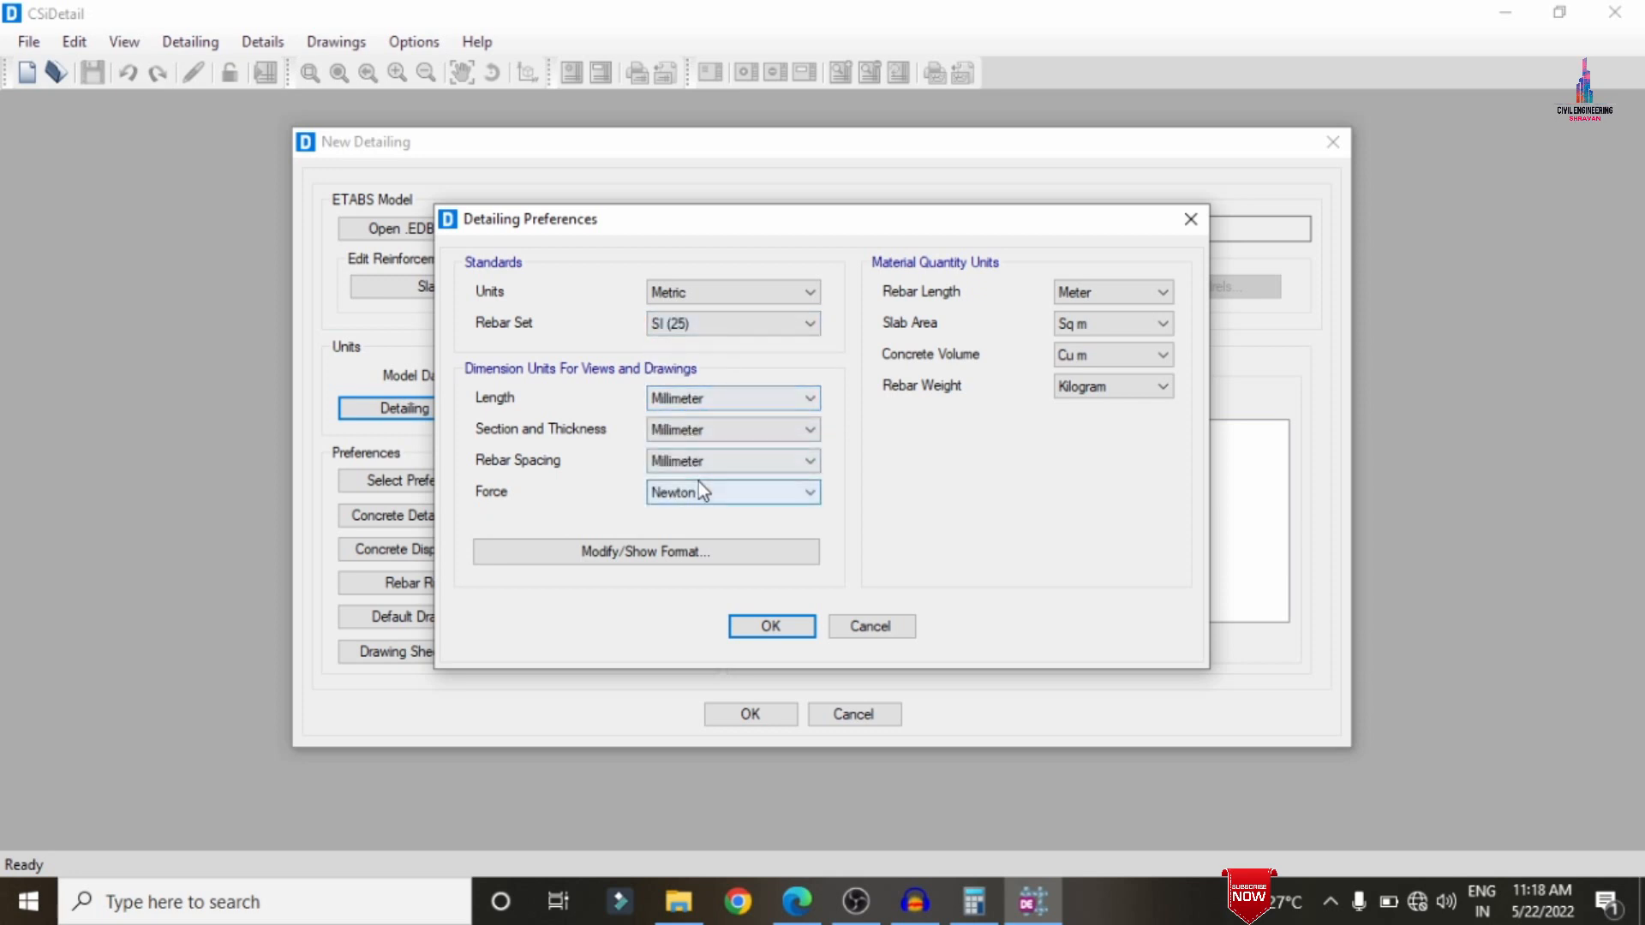
click(698, 487)
click(682, 547)
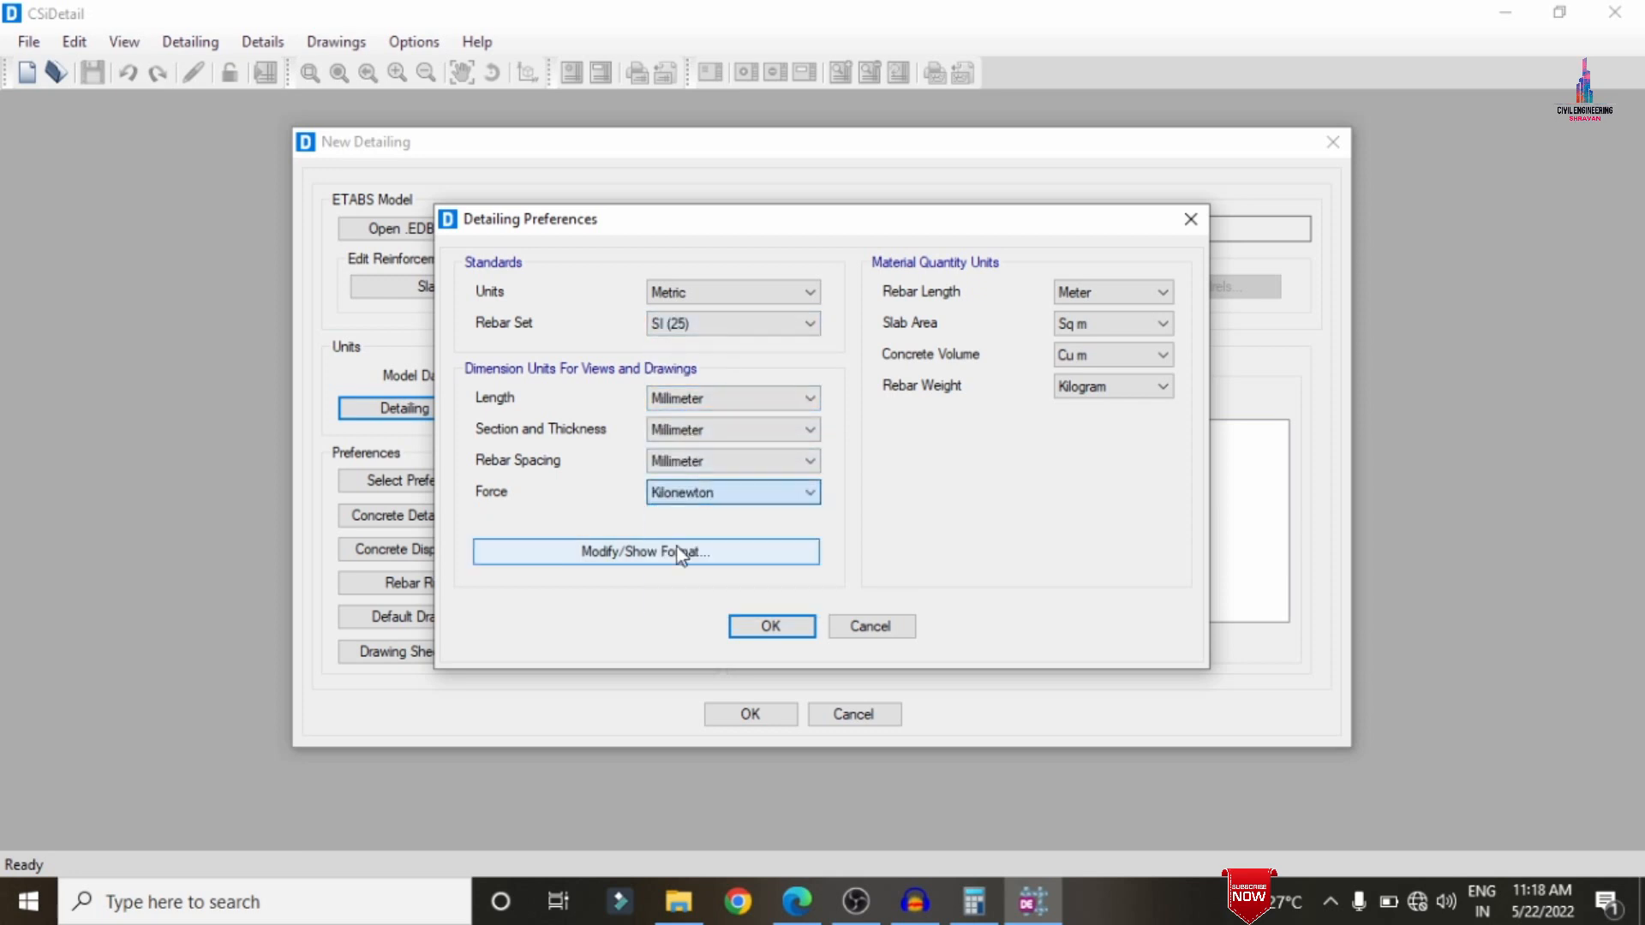
click(1073, 387)
click(1077, 444)
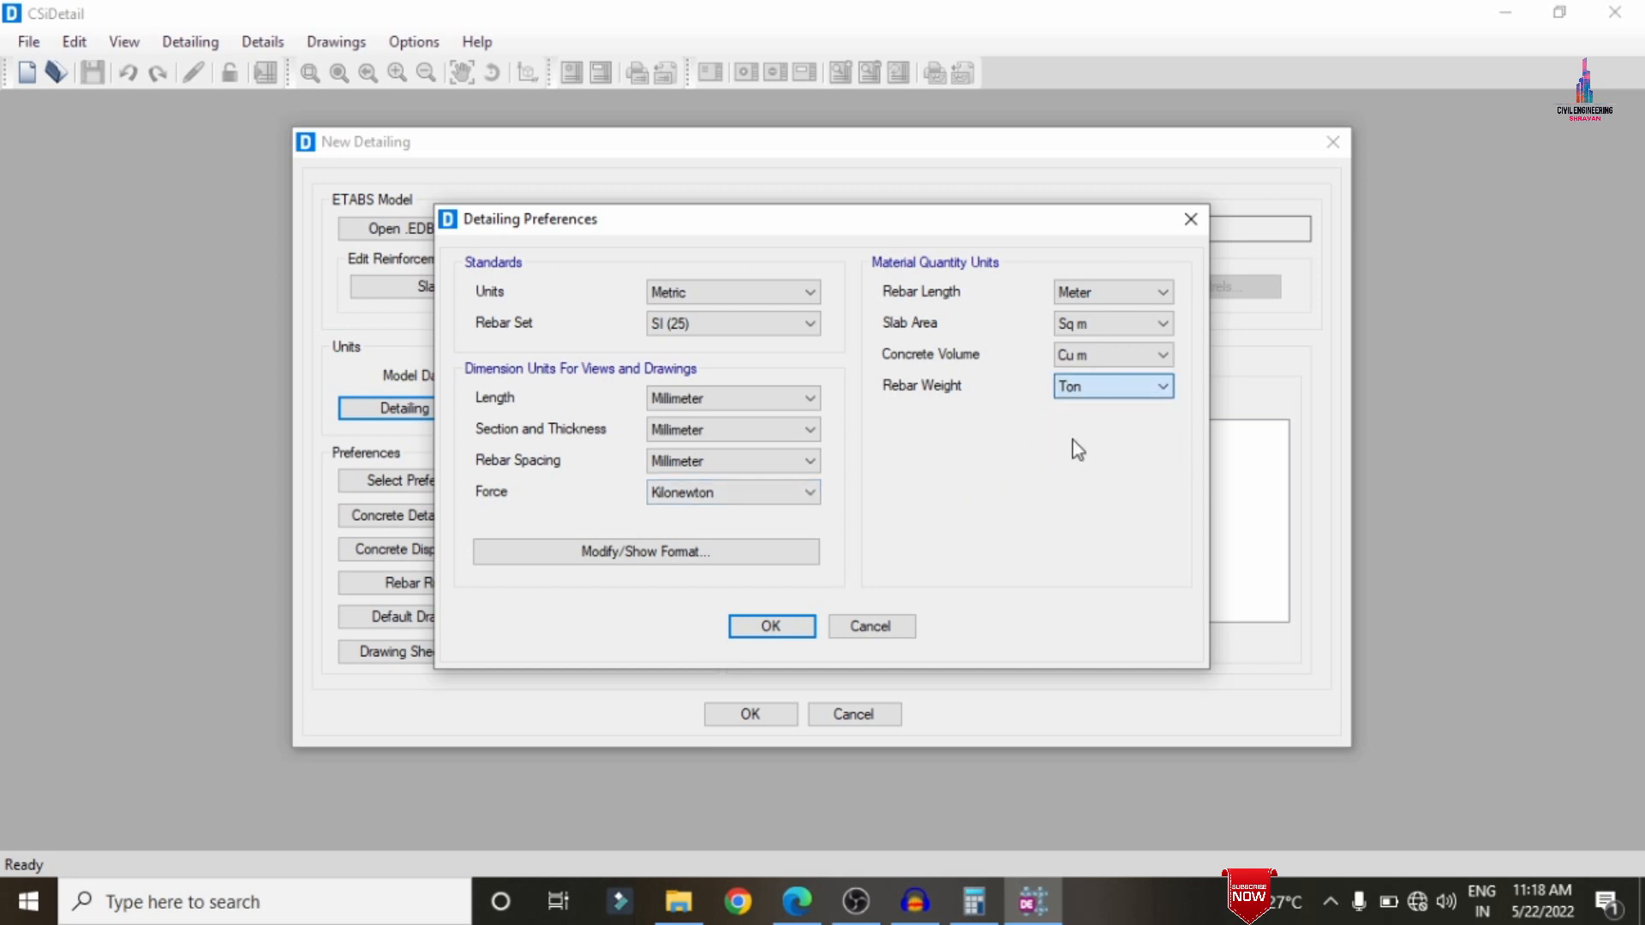
click(770, 630)
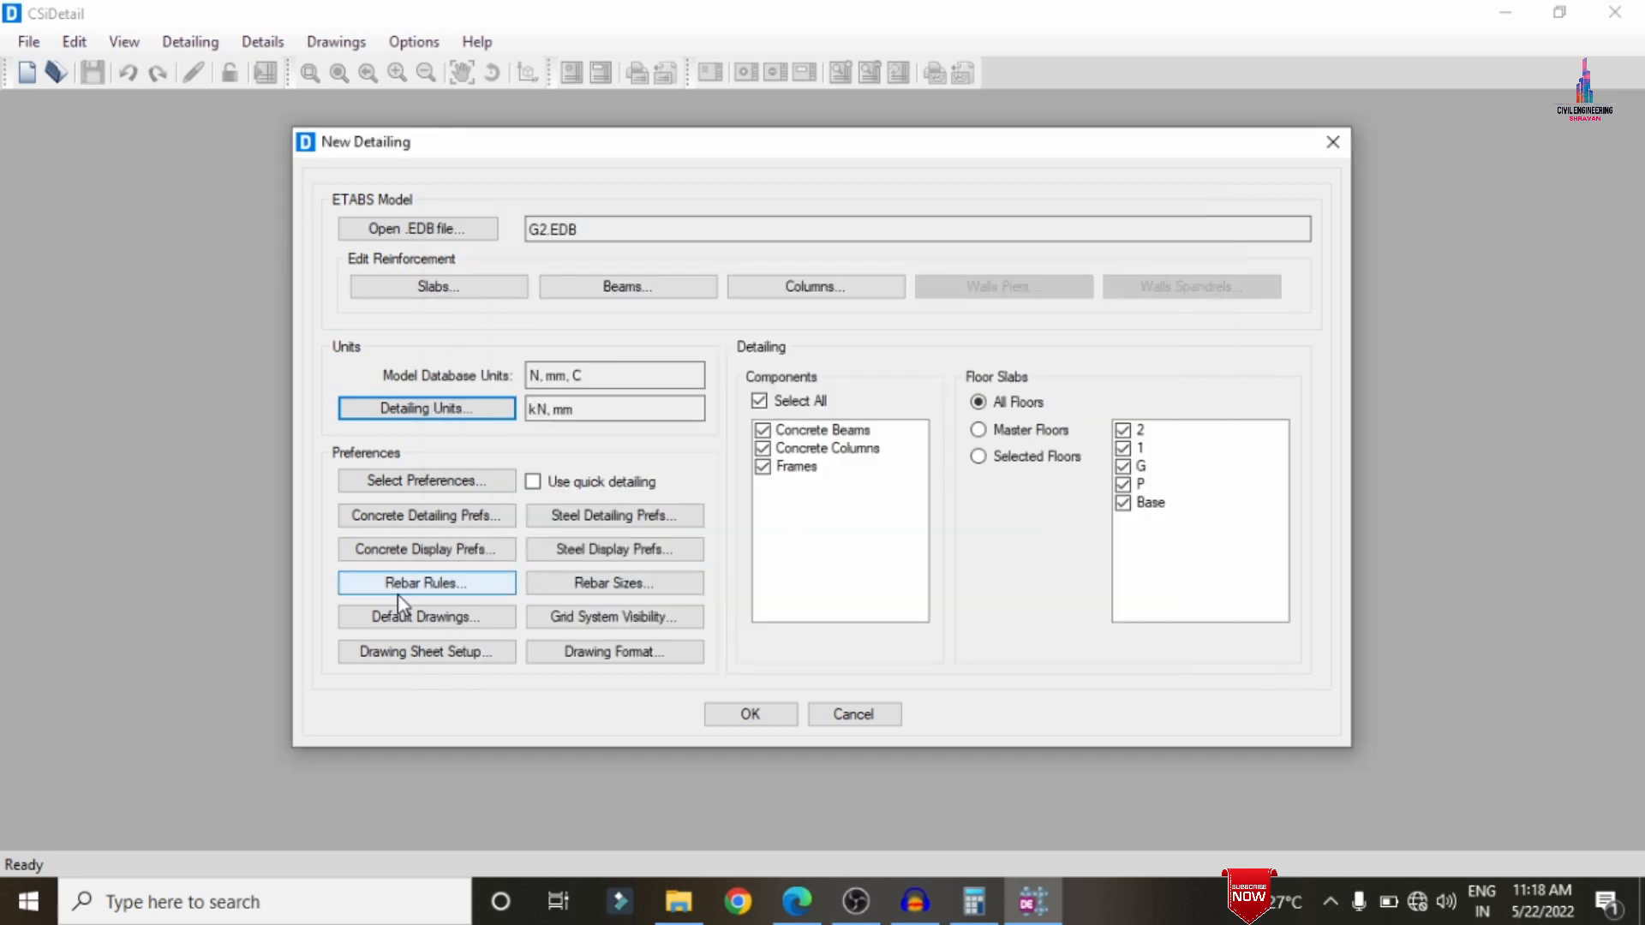
- In the rebar rules for beams, set the minimum stirrup spacing to 120 mm for zones A, B and C
click(431, 582)
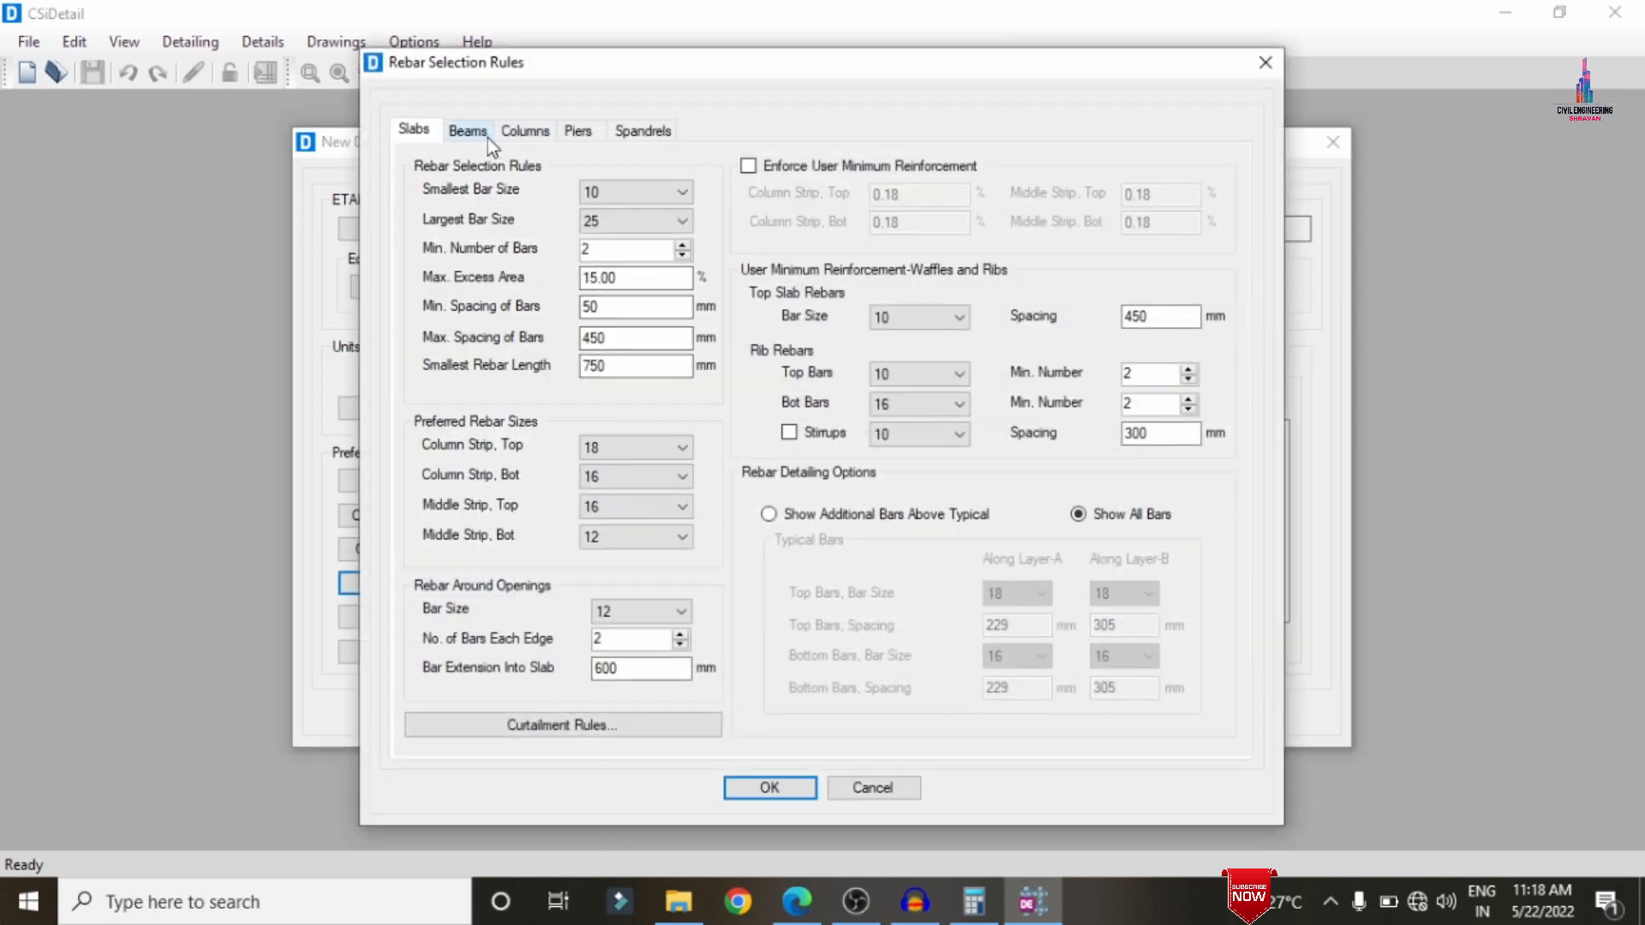
click(468, 130)
click(1099, 451)
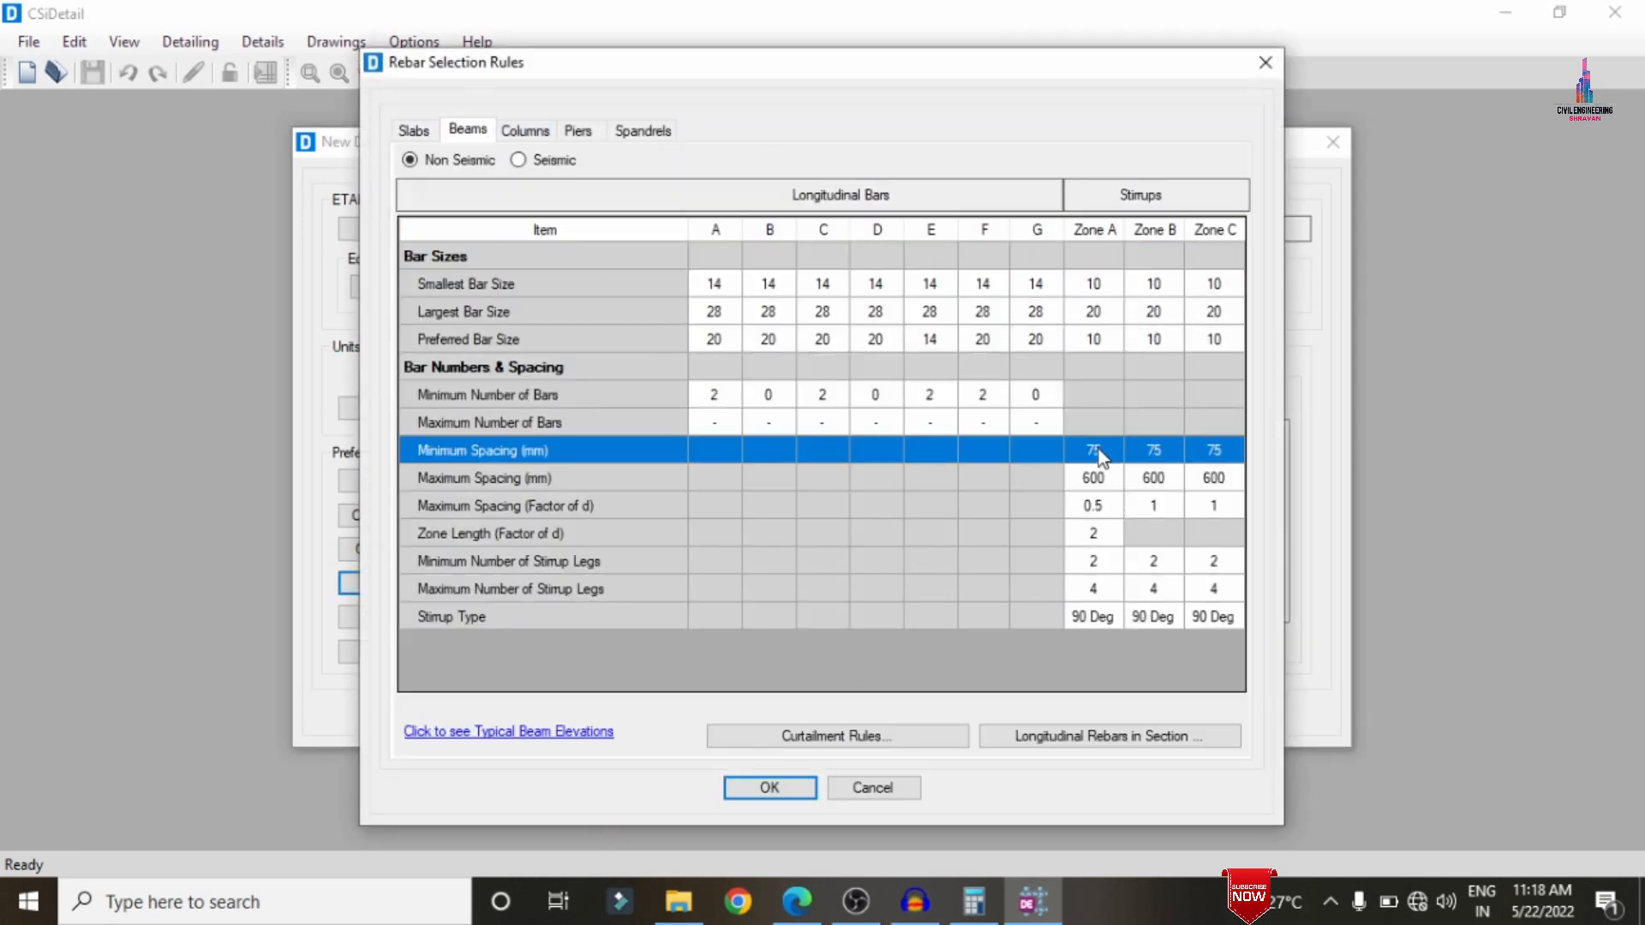
click(1105, 451)
text(1)
key(Tab)
text(12)
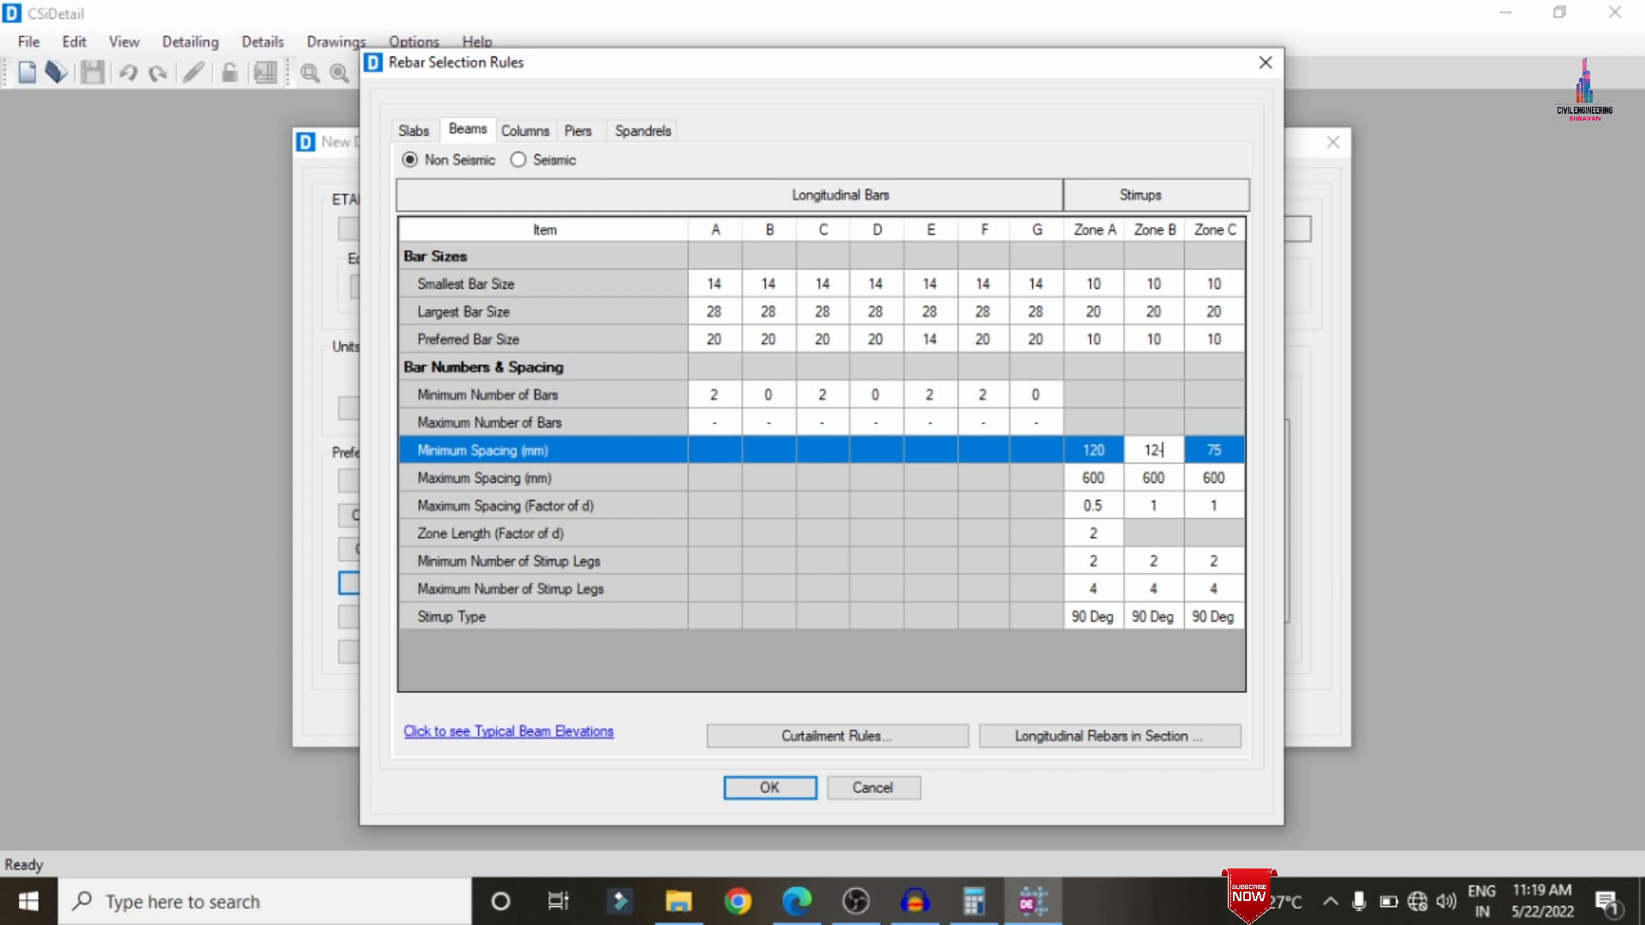
key(Tab)
text(10)
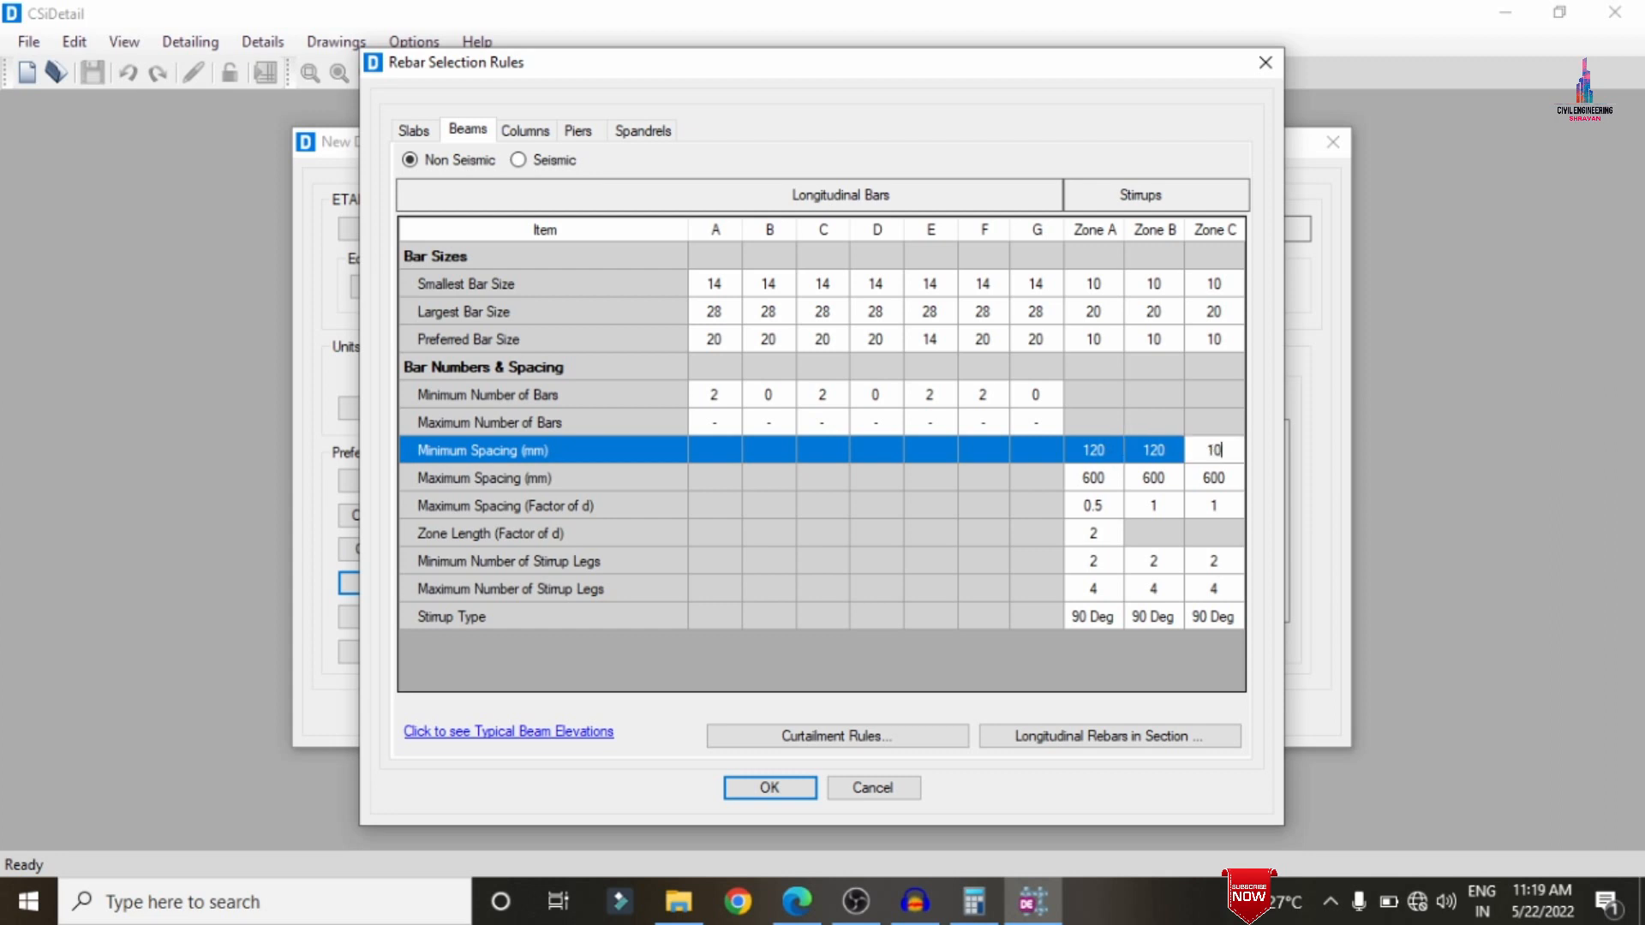
text(20)
- In the column rebar rules, set the tie spacing to a minimum of 120 mm and a maximum of 450 mm
click(522, 135)
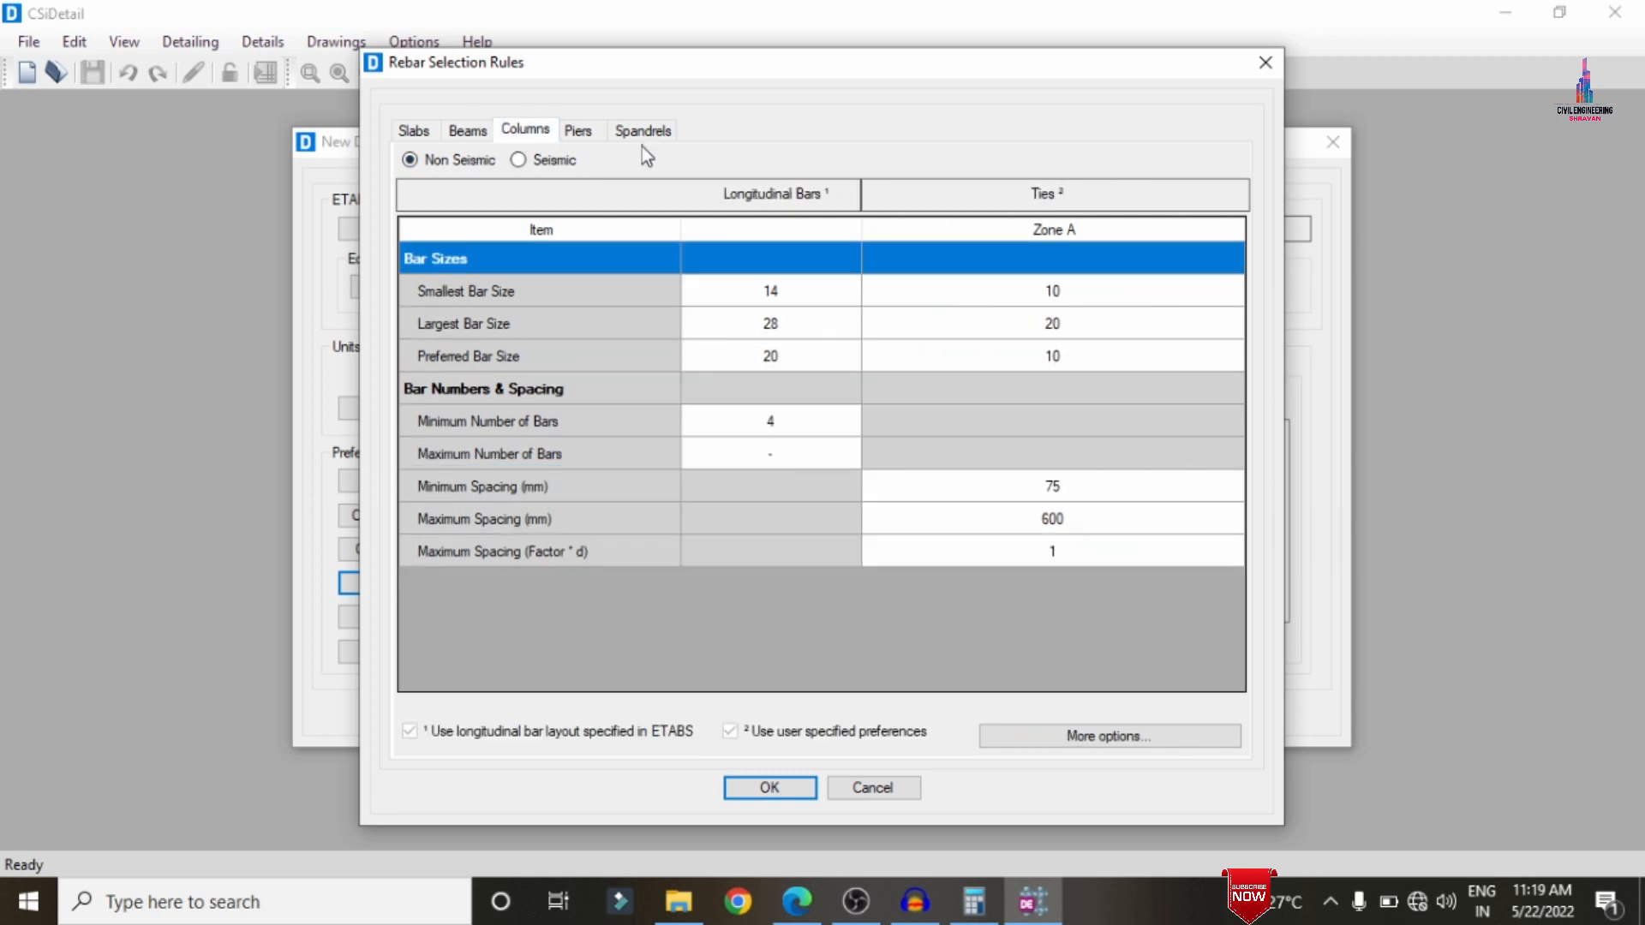
click(1119, 485)
click(1123, 483)
text(120)
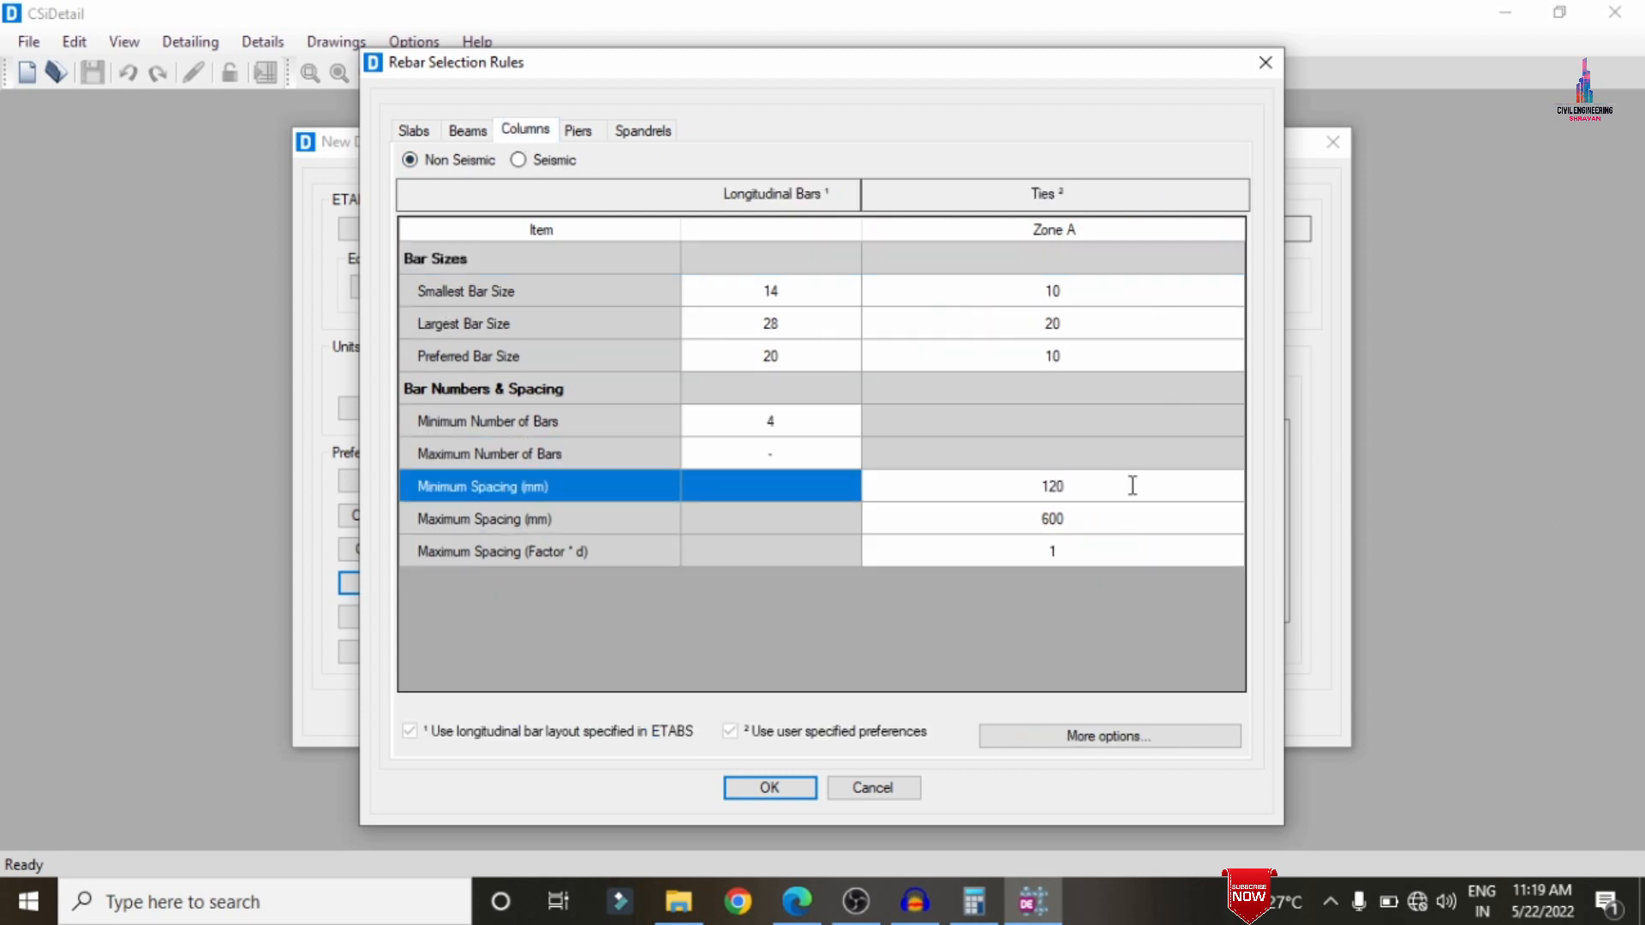
click(1141, 521)
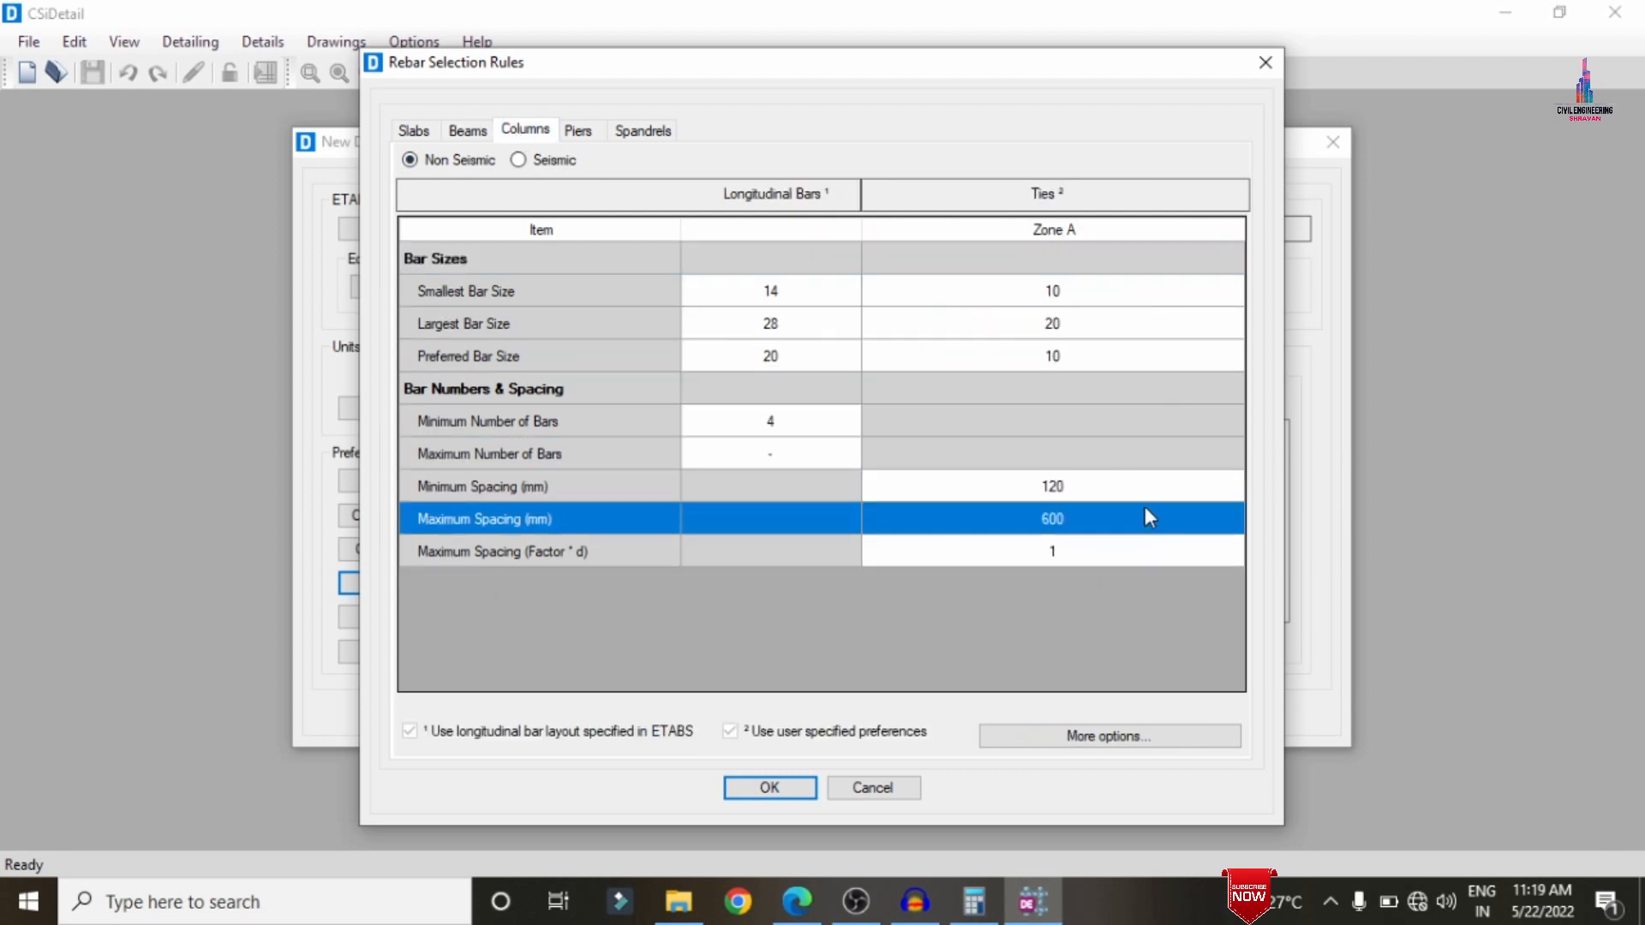
click(1133, 518)
text(450)
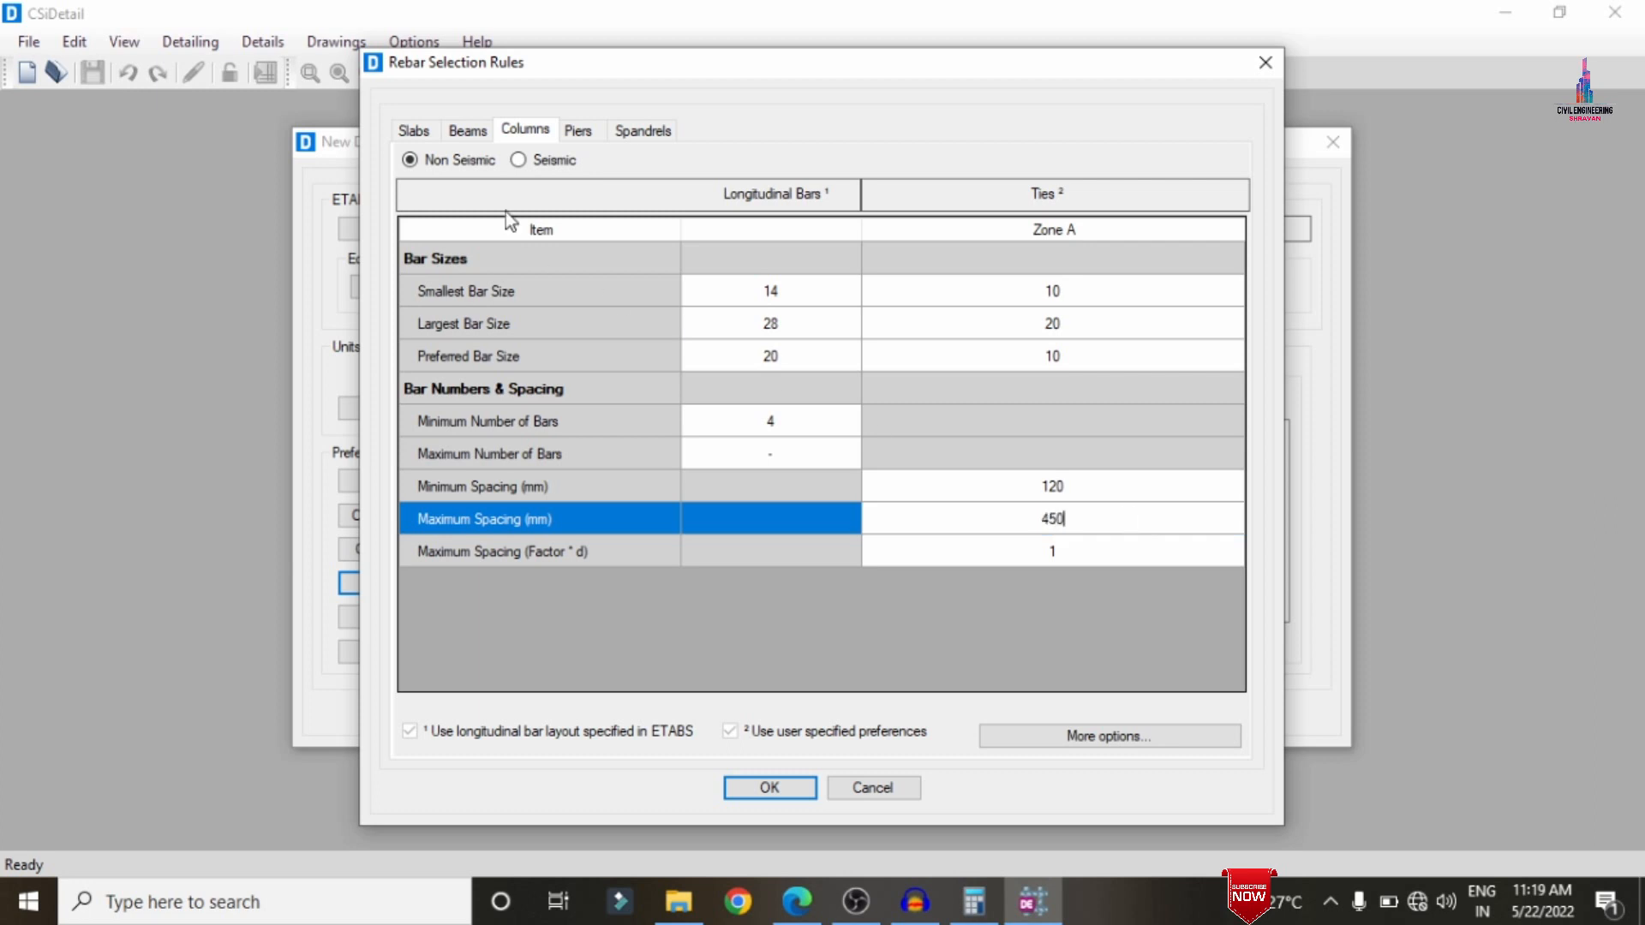
- Set the maximum beam stirrup spacing to 450 mm for zones A, B and C
click(467, 130)
click(1118, 480)
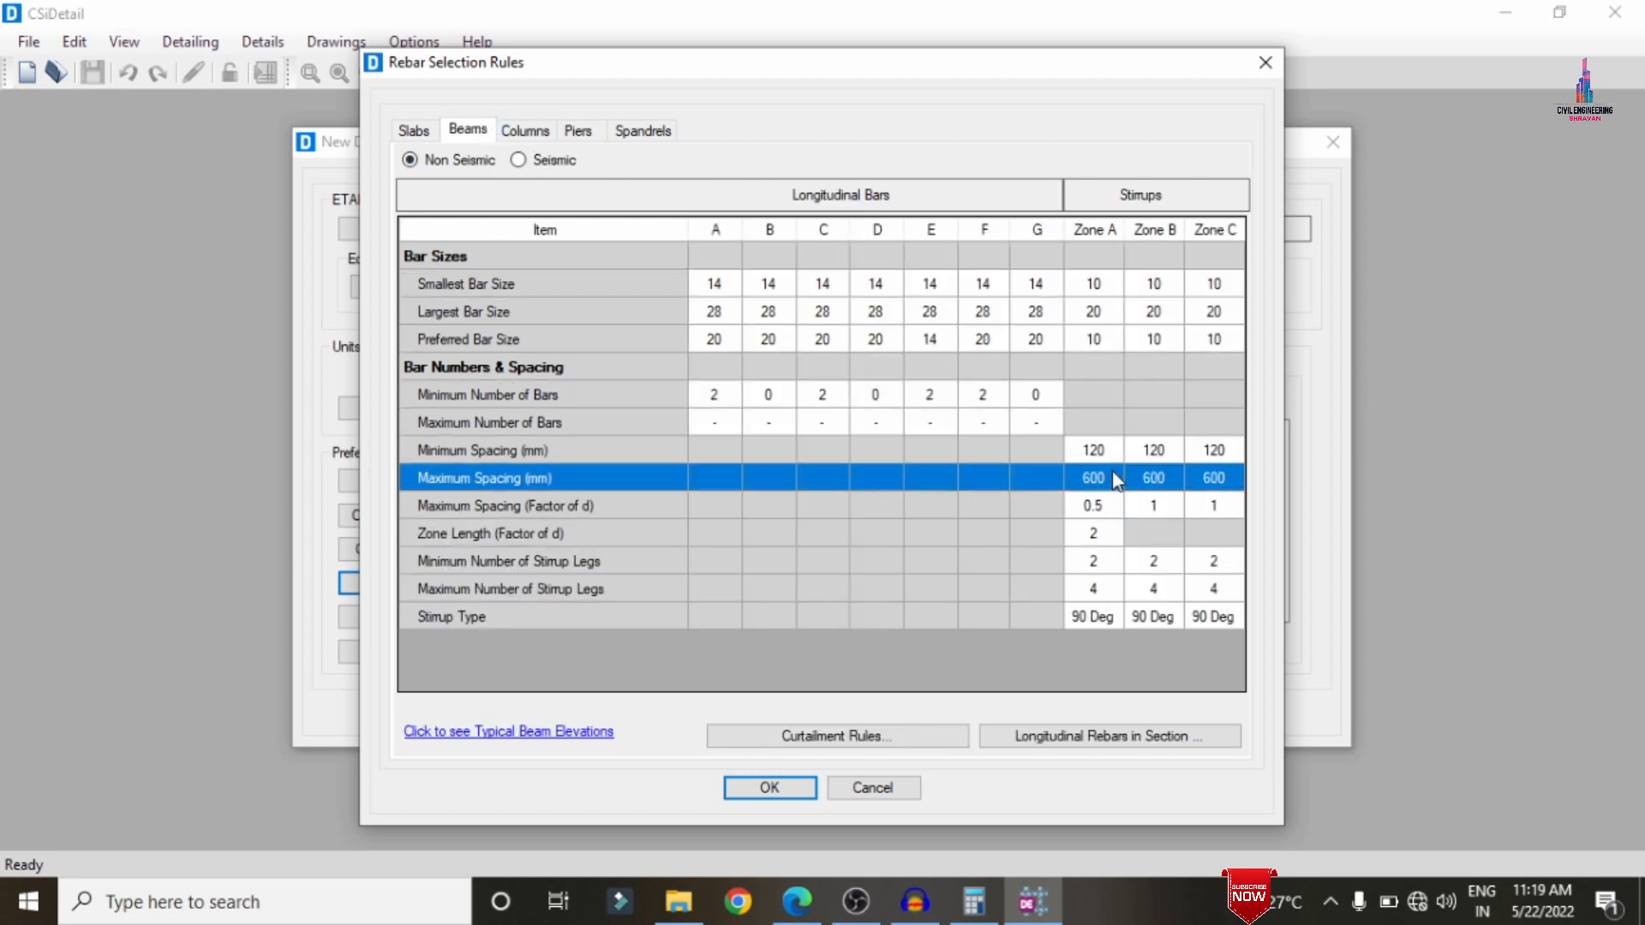
click(1109, 478)
text(450)
click(1197, 490)
click(1164, 478)
text(4)
click(1227, 485)
click(1228, 478)
text(450)
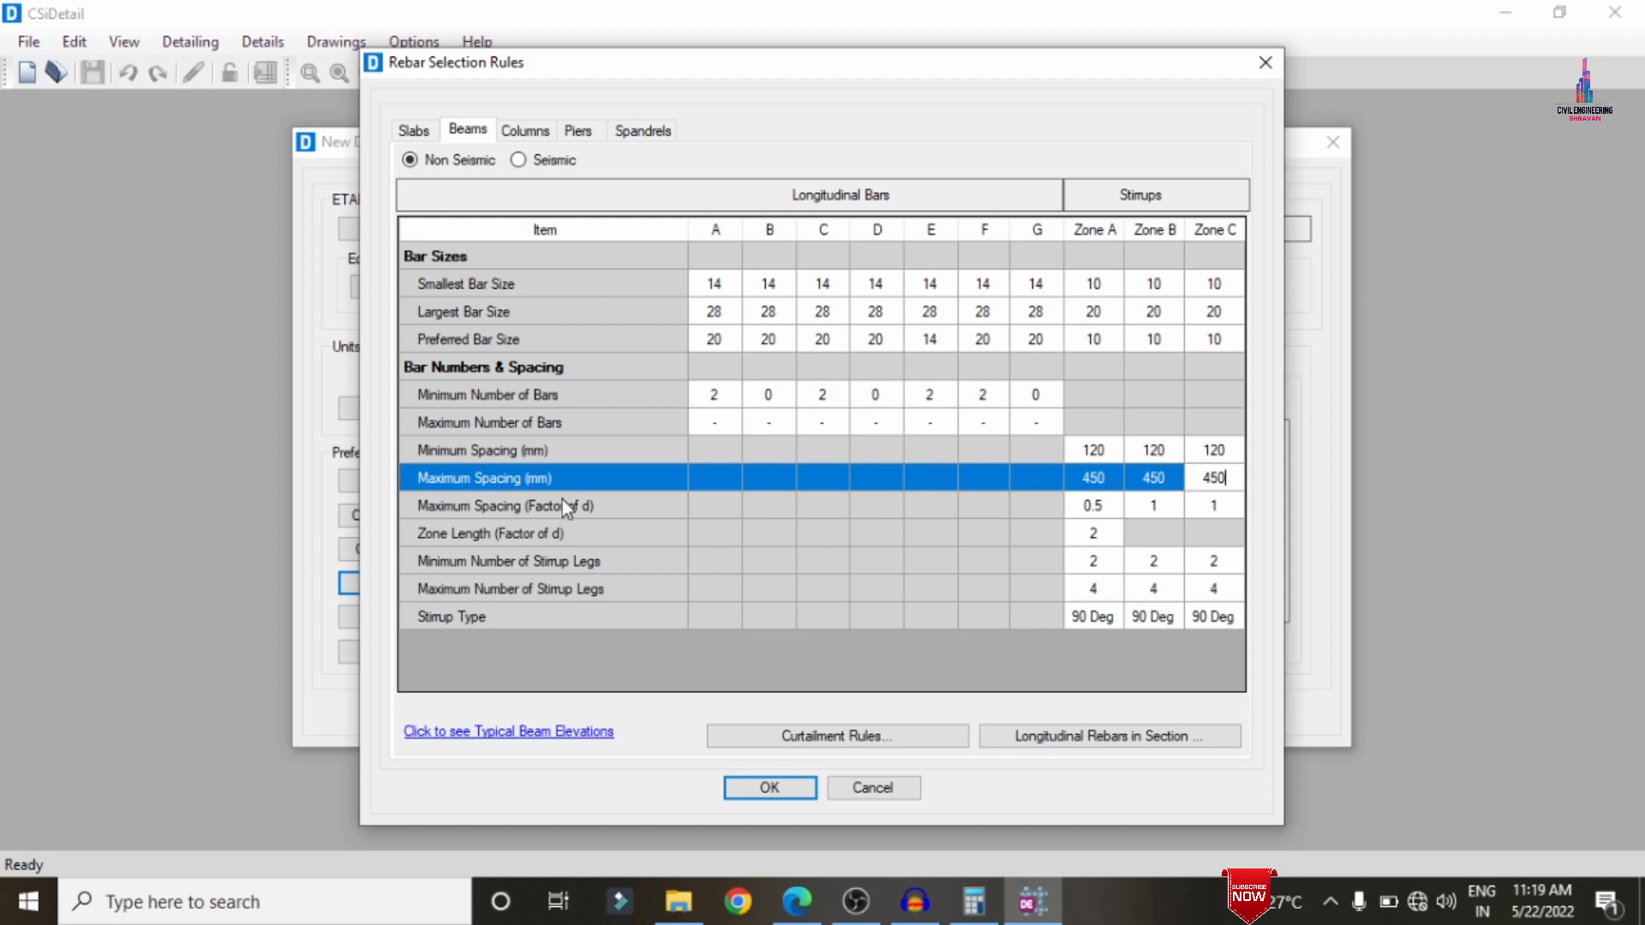
- Set the maximum beam stirrup spacing to 180 mm for zones A, B and C
click(1111, 475)
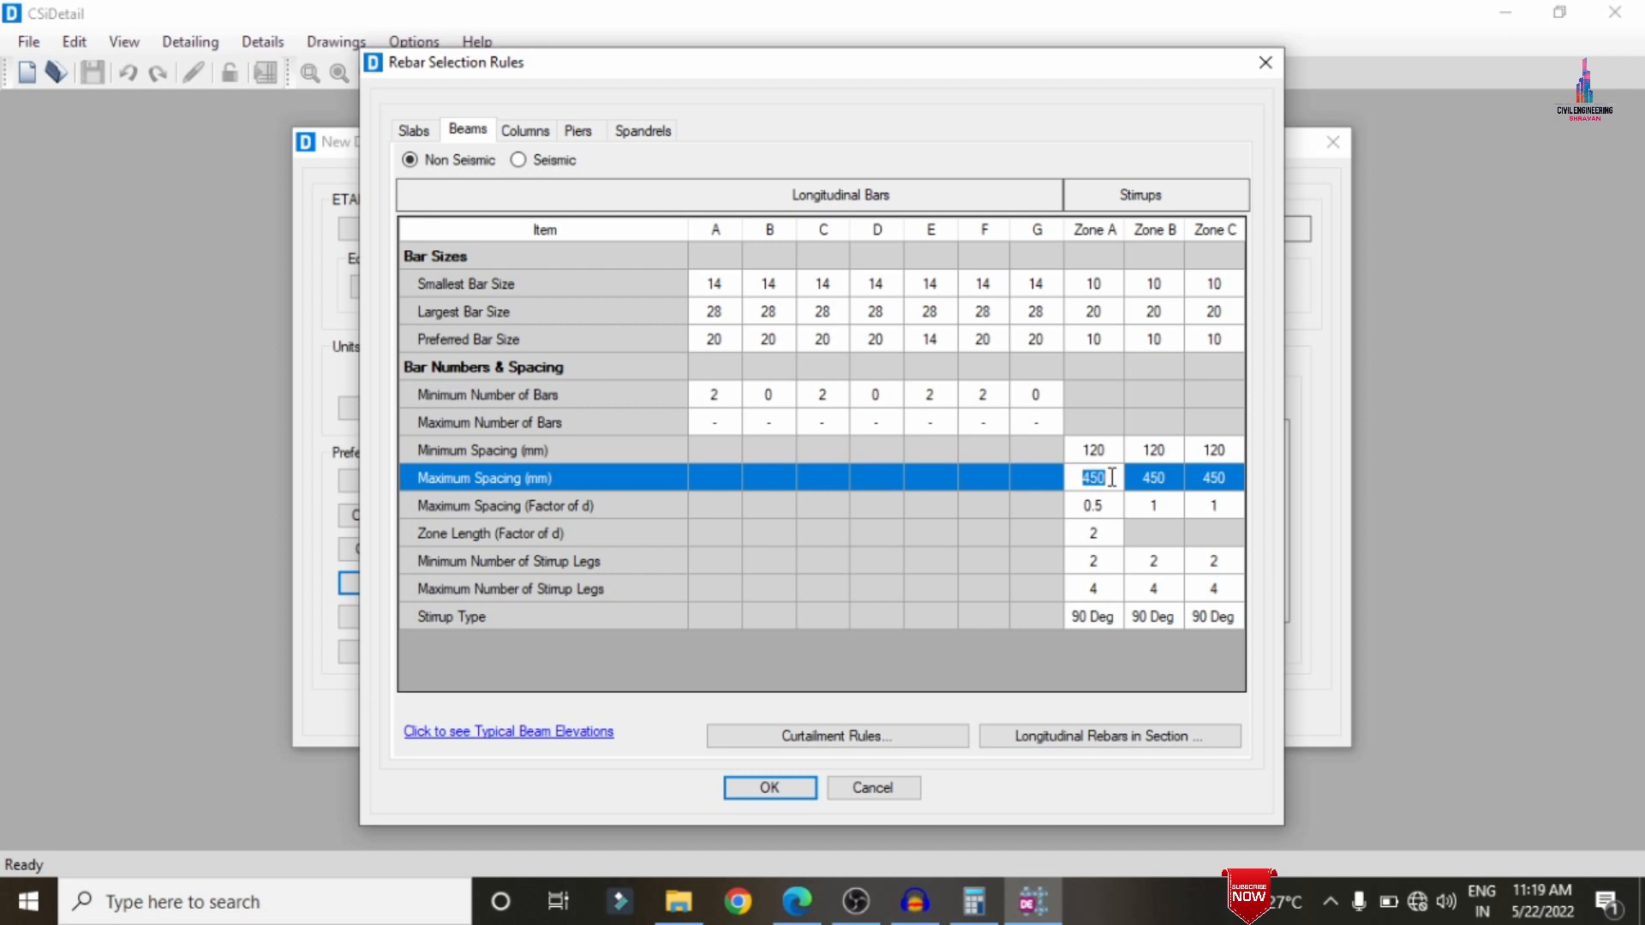
text(300)
key(Return)
click(1107, 479)
text(180)
key(Return)
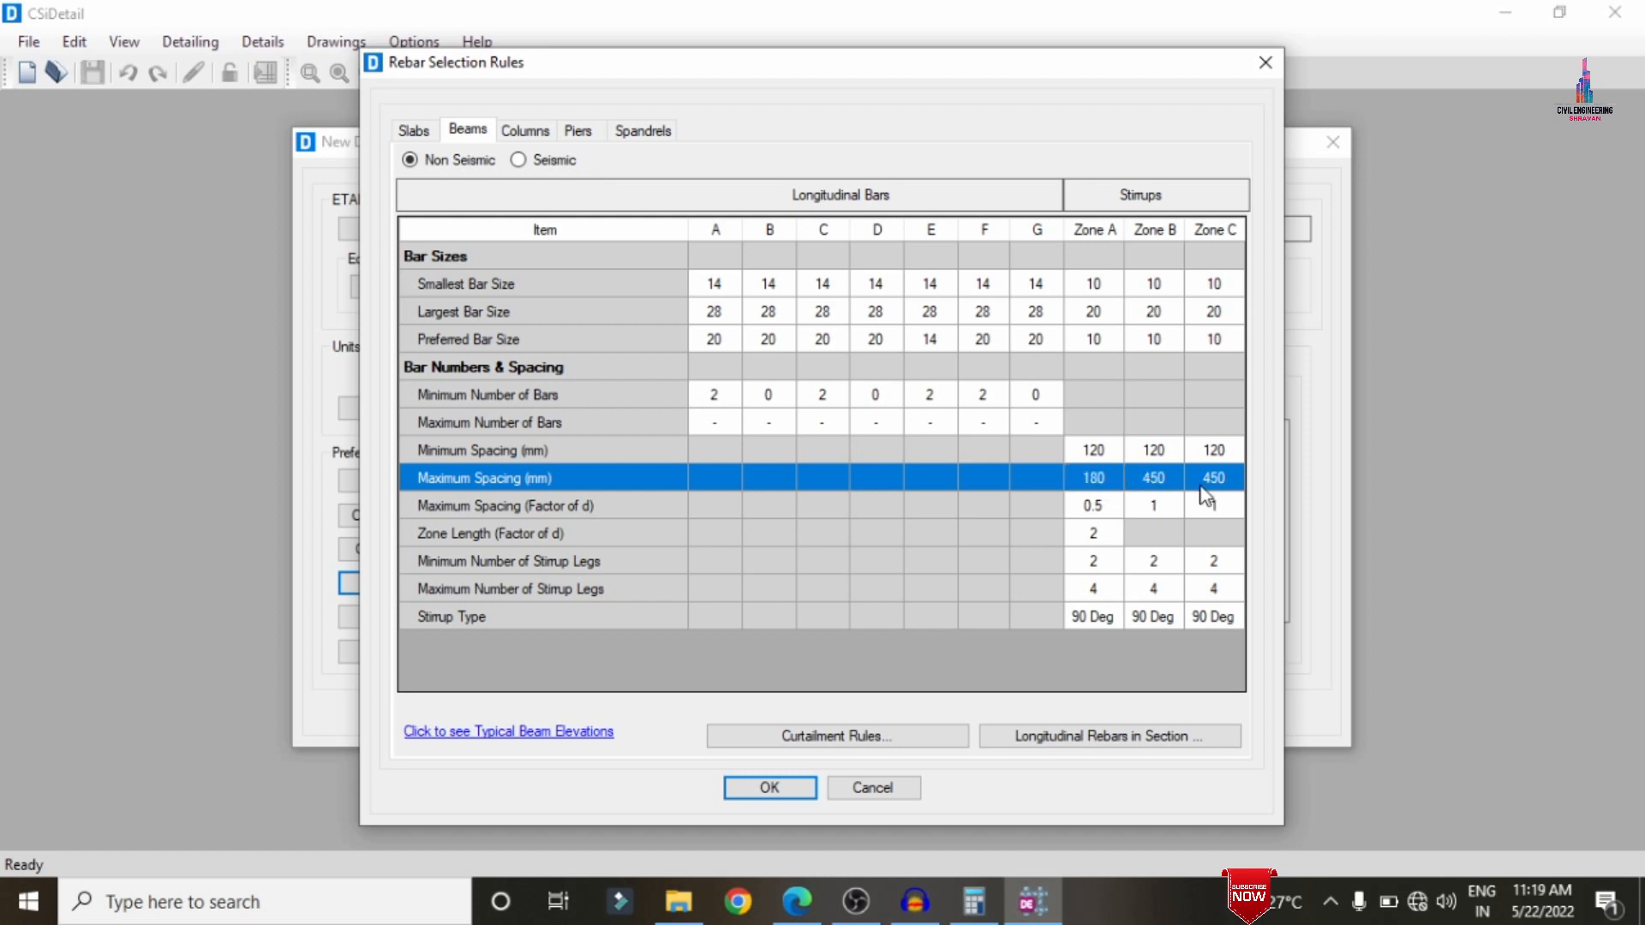
click(1159, 477)
text(180)
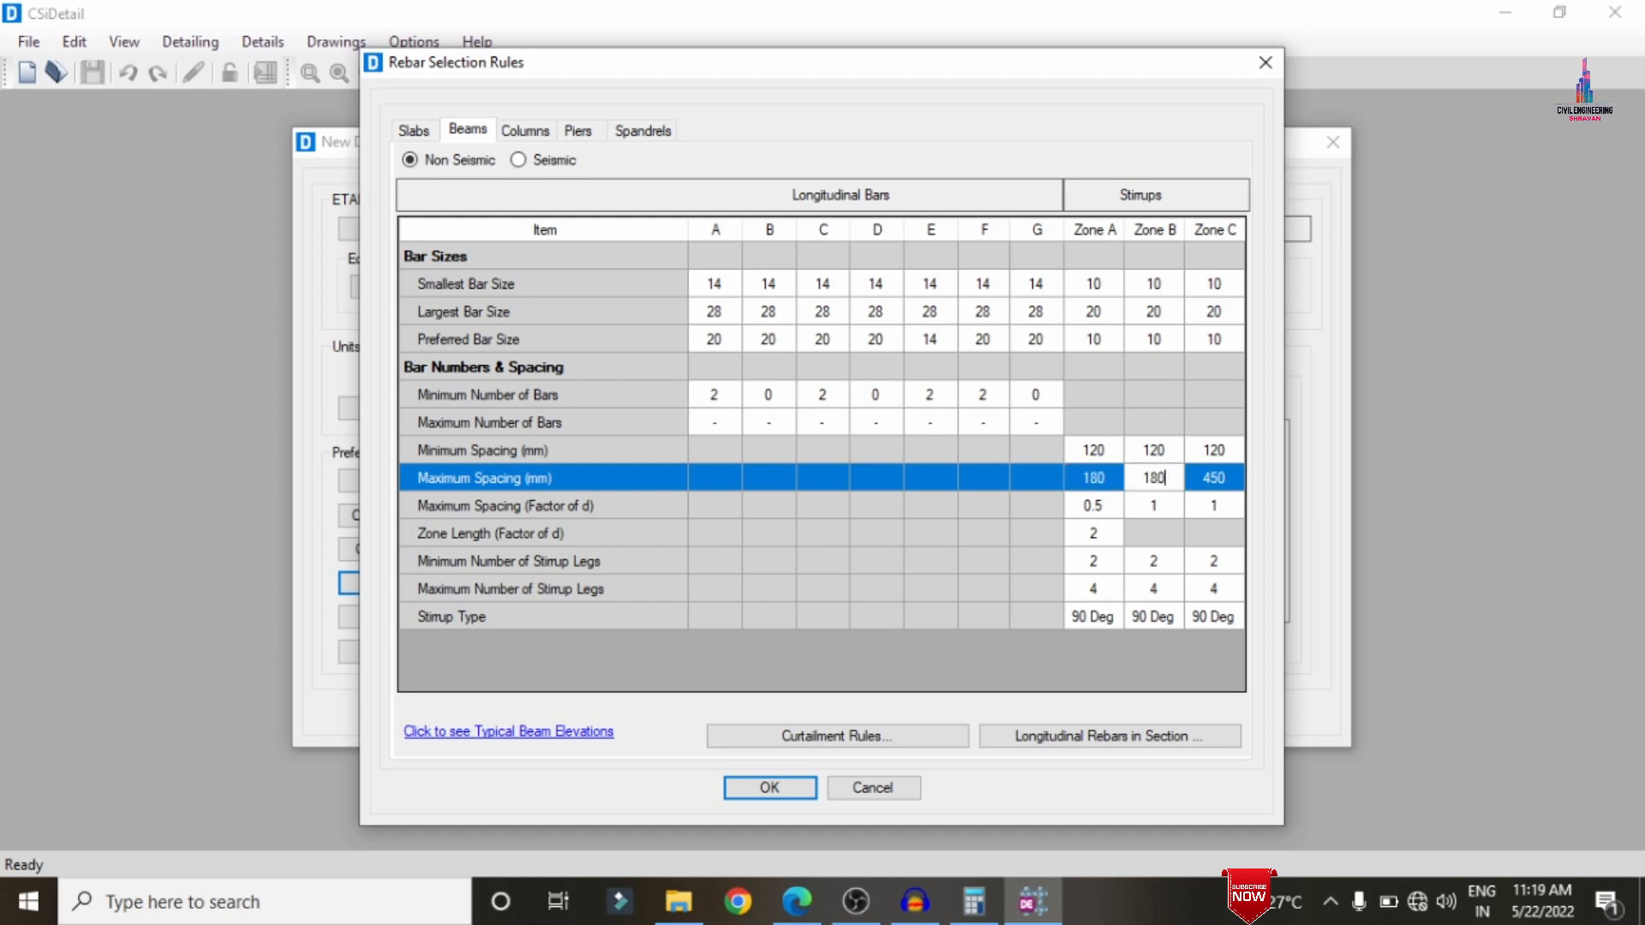
key(Return)
click(1211, 477)
text(180)
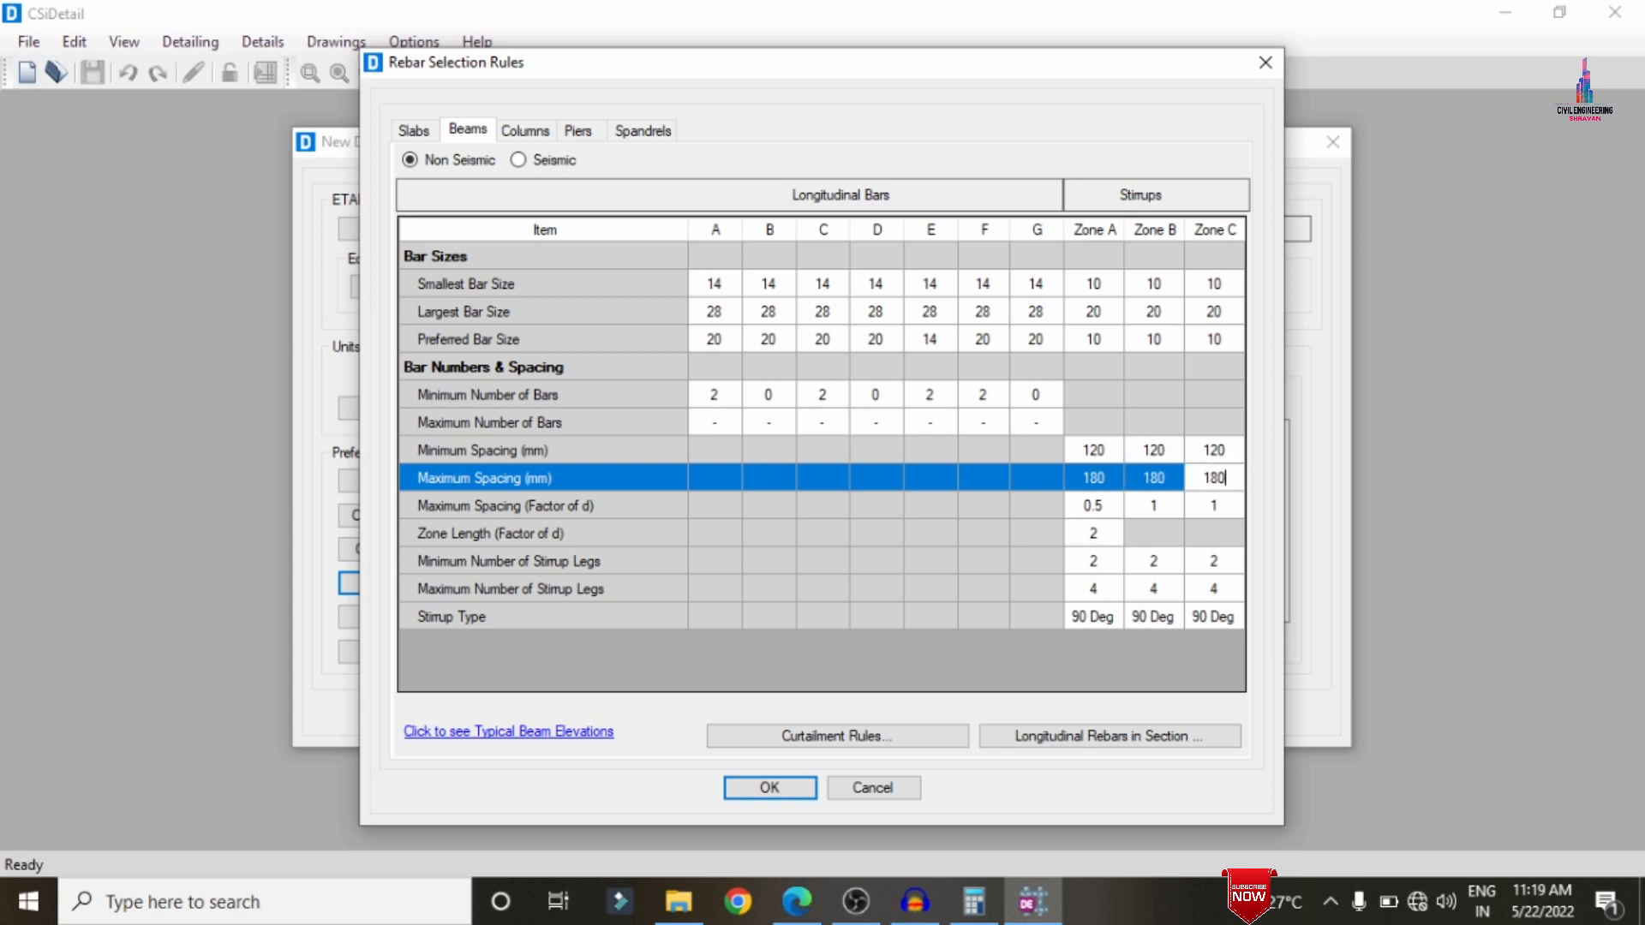
- Set the minimum beam stirrup spacing to 100 mm for zones A, B and C
click(1101, 449)
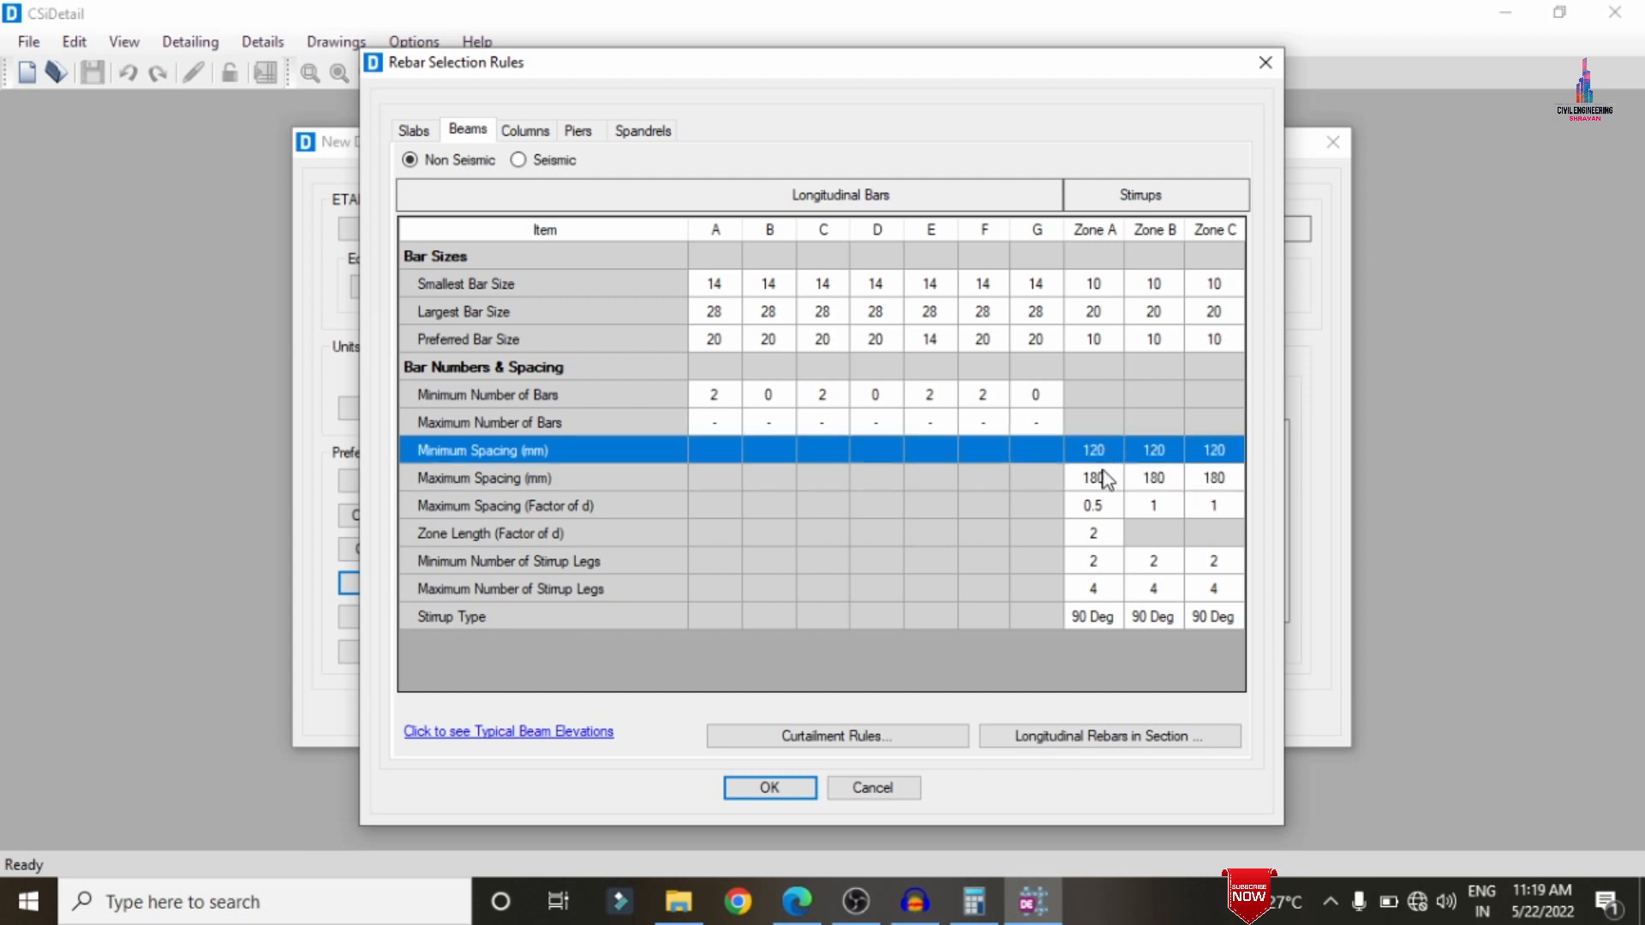
click(1102, 449)
text(100)
click(1156, 452)
click(1163, 453)
text(100)
click(1215, 456)
click(1222, 452)
text(1)
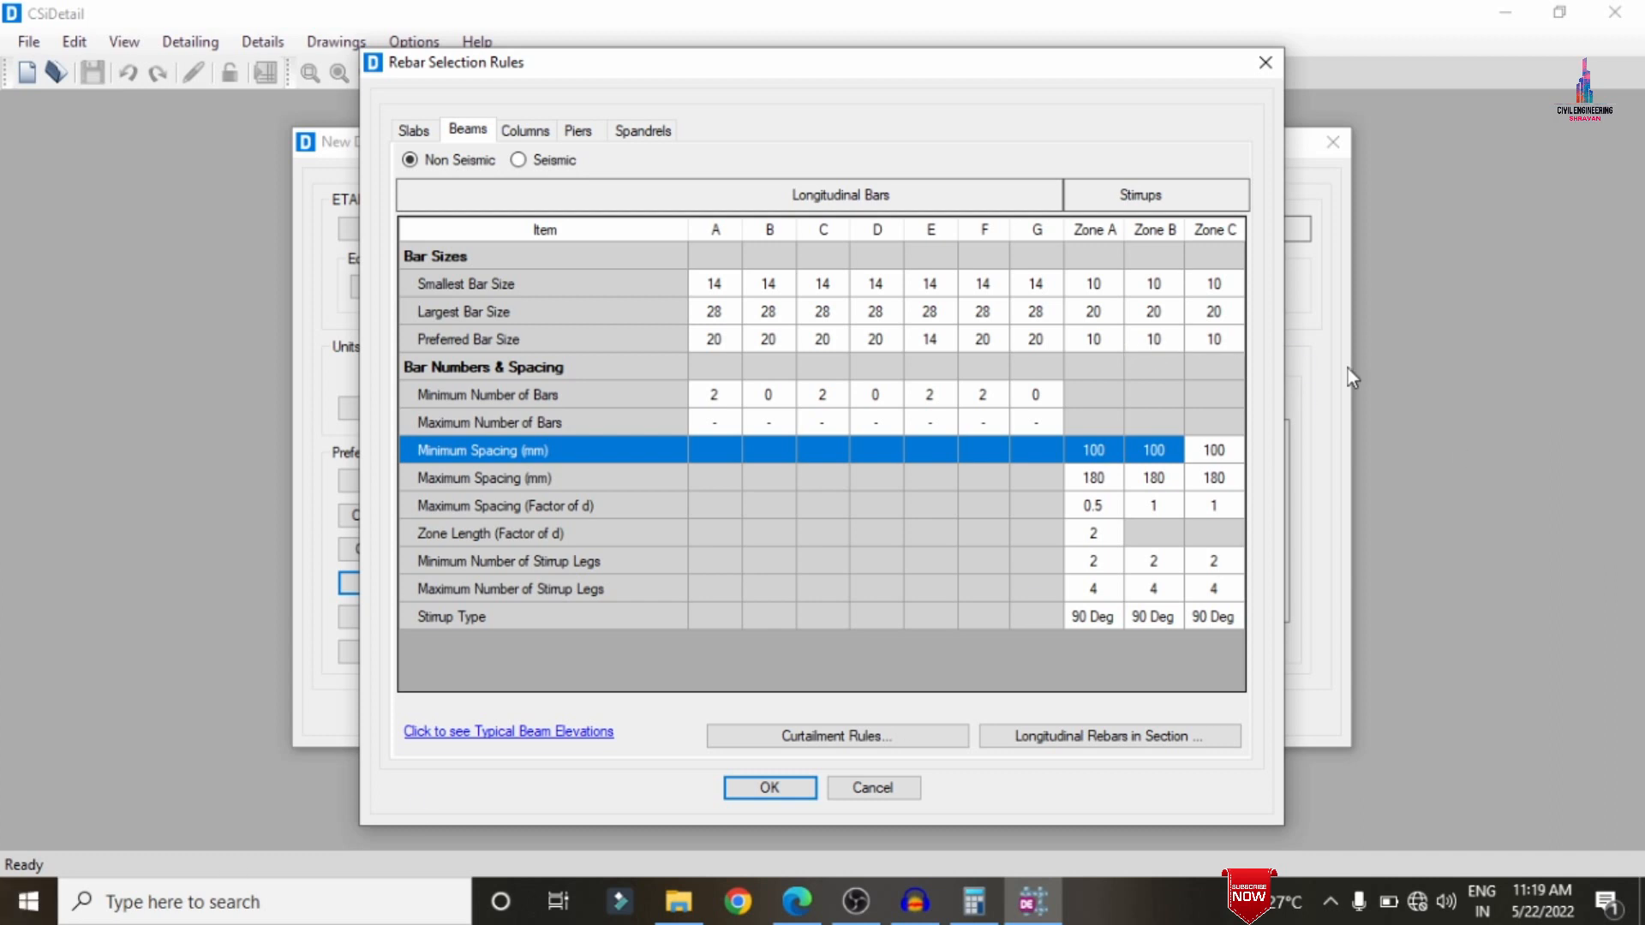
- Set the maximum column tie spacing to 280 mm and apply the rebar selection rules
click(525, 130)
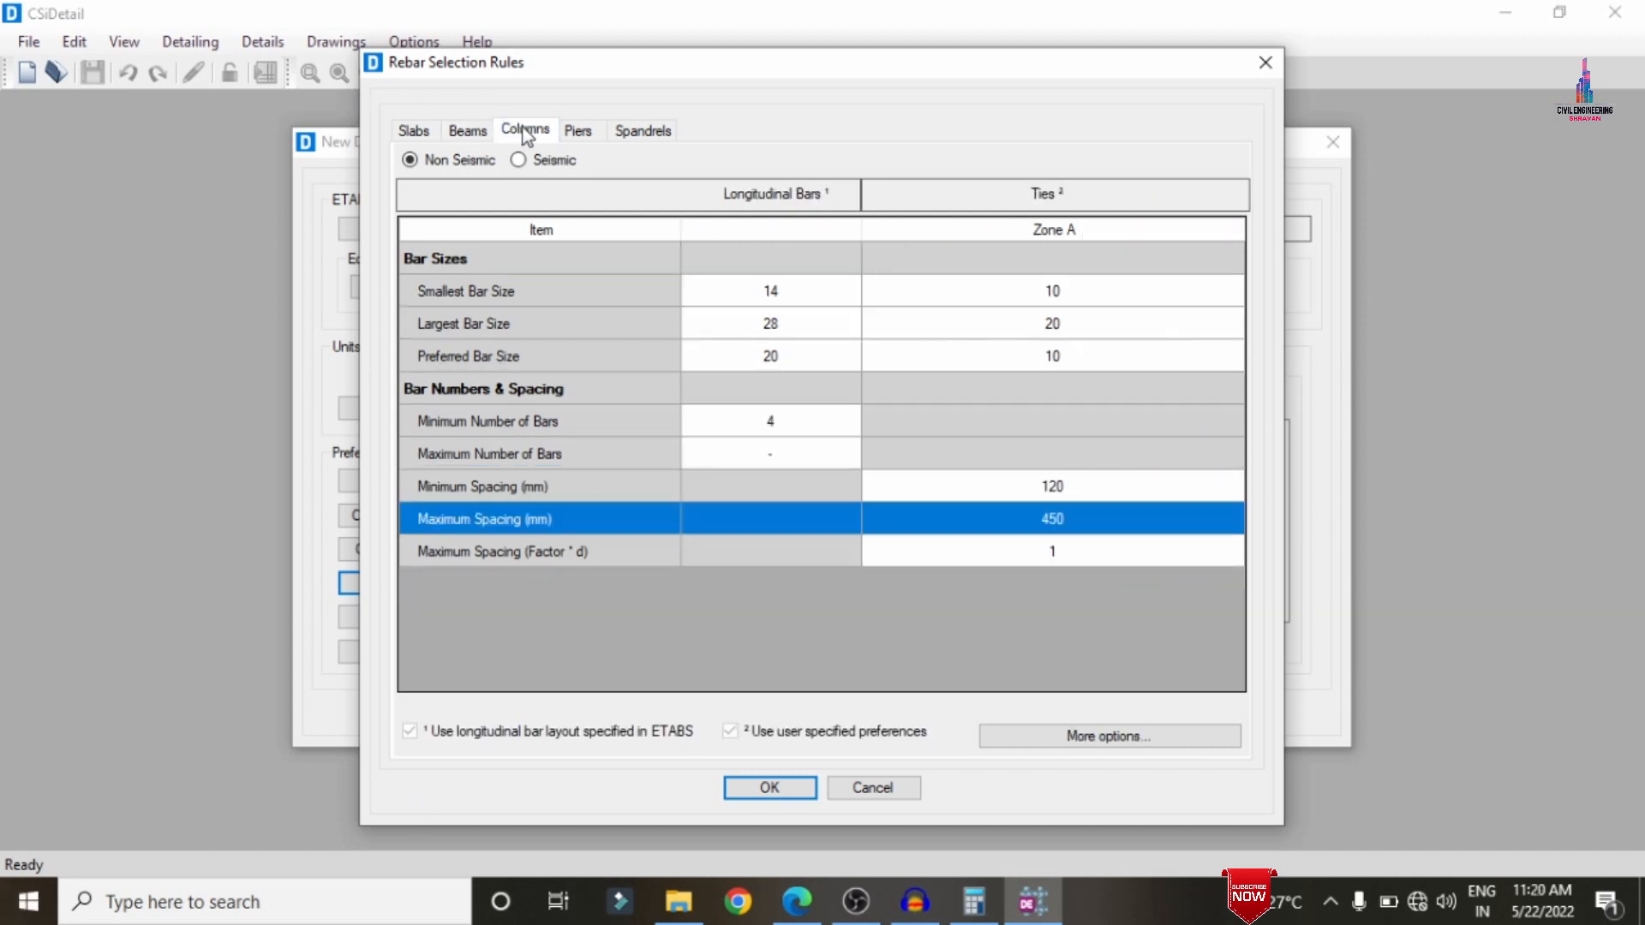
click(1080, 478)
click(1082, 508)
click(1084, 512)
text(32)
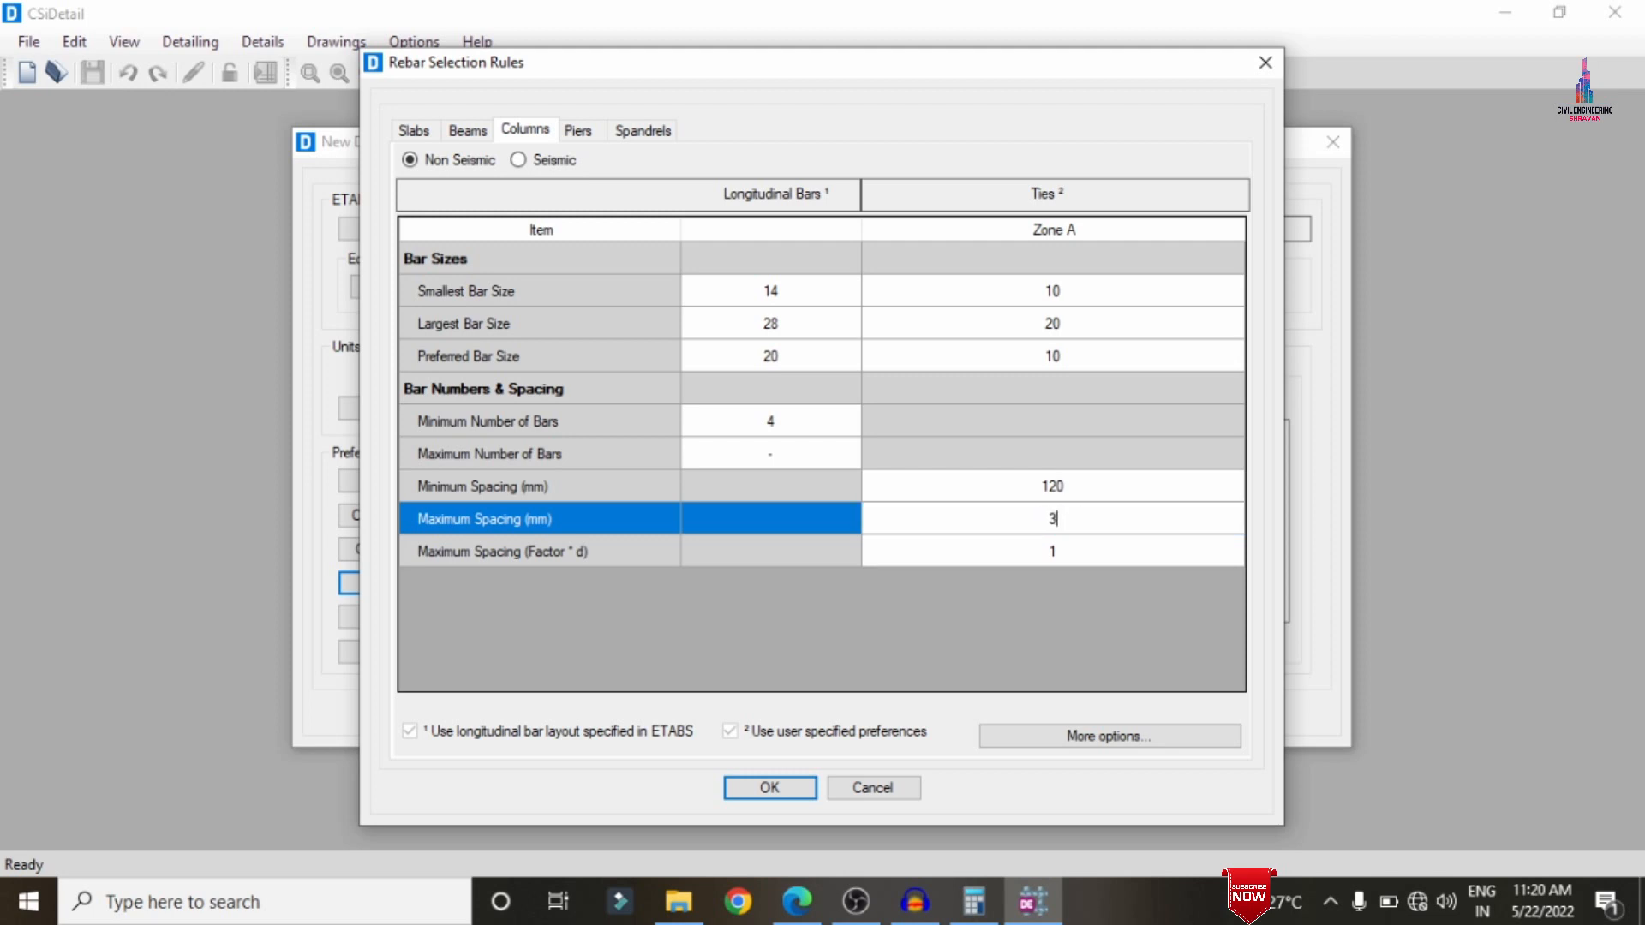
key(BackSpace)
text(280)
click(769, 787)
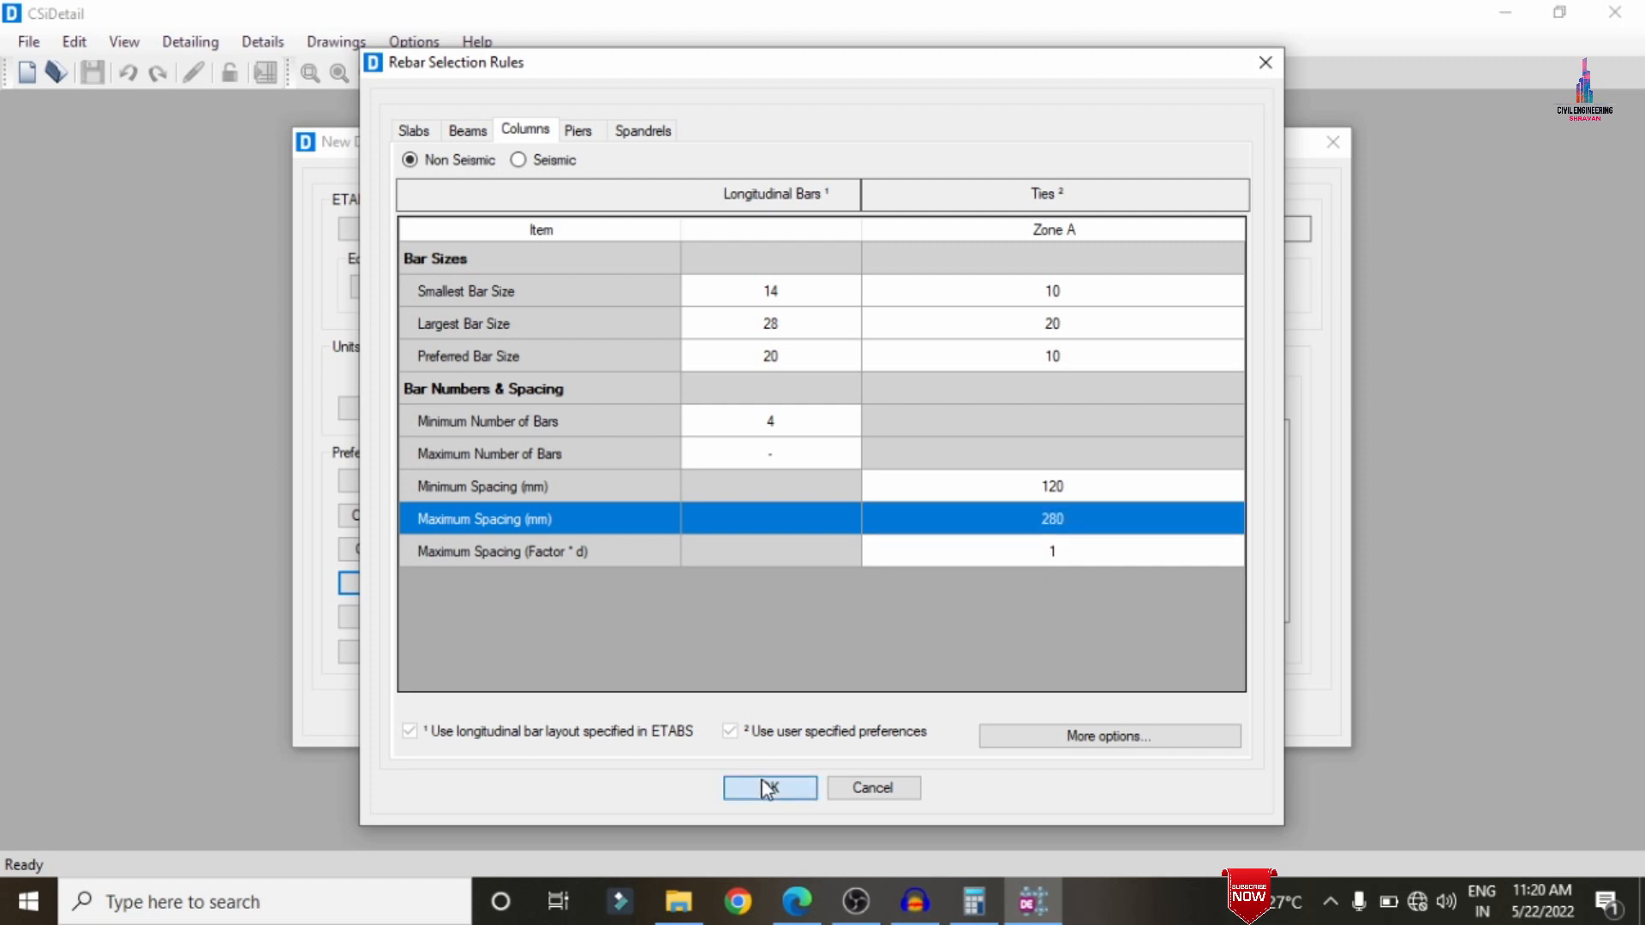
- Use the IS 456:2000 standard preferences and generate the detailing for all components and floors
click(419, 482)
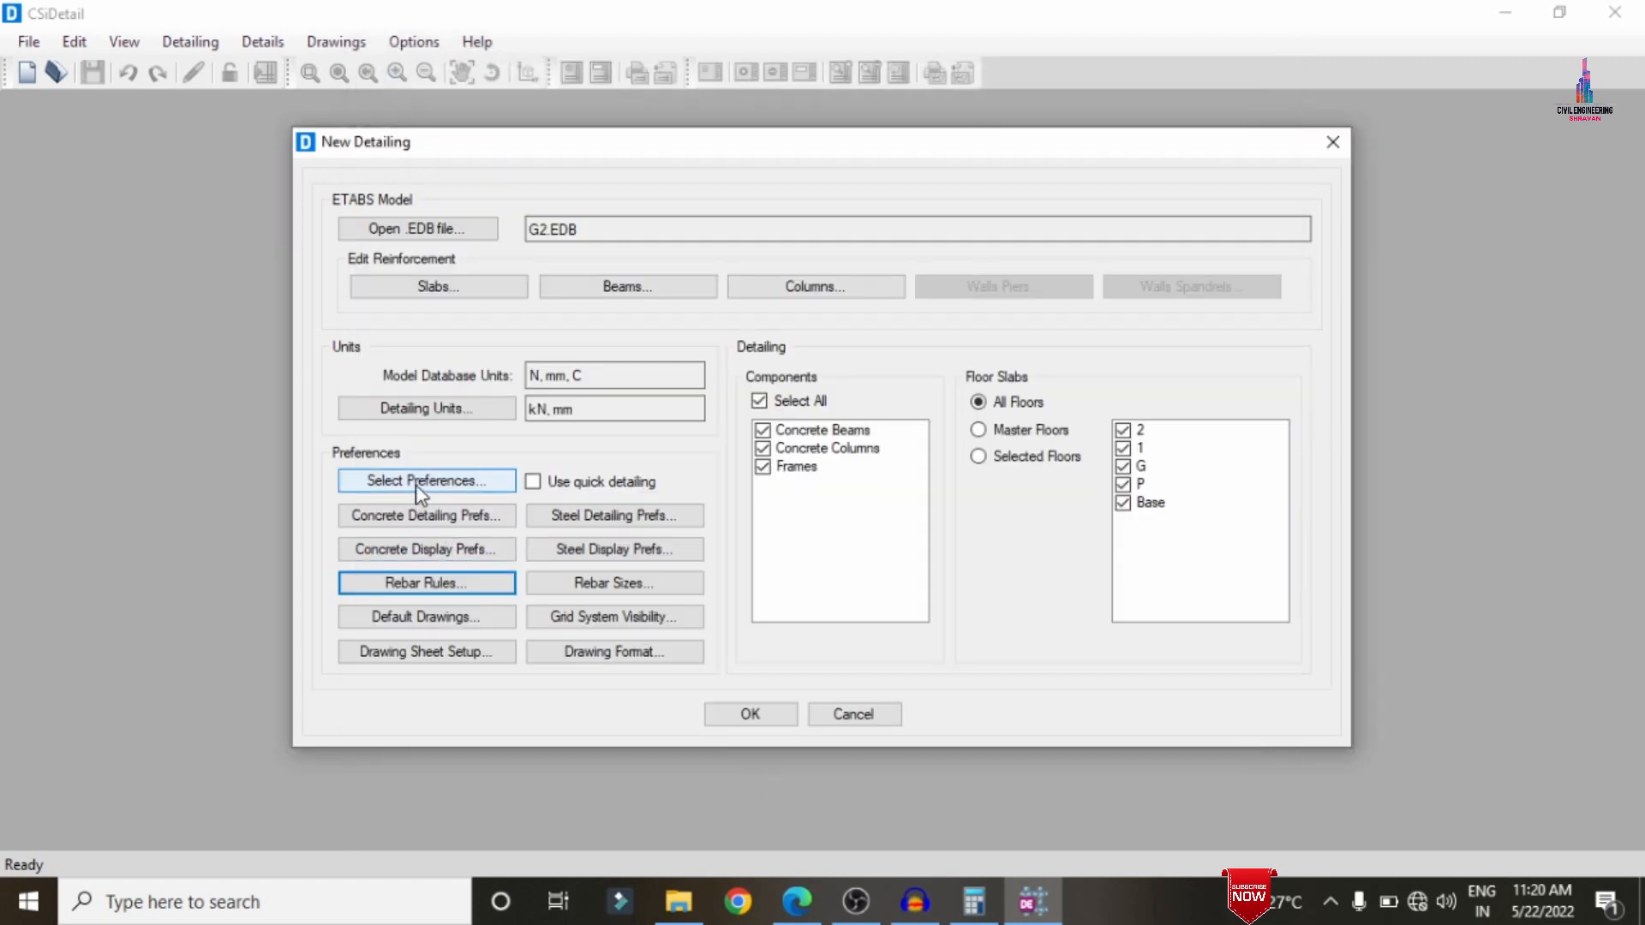
click(733, 461)
click(947, 461)
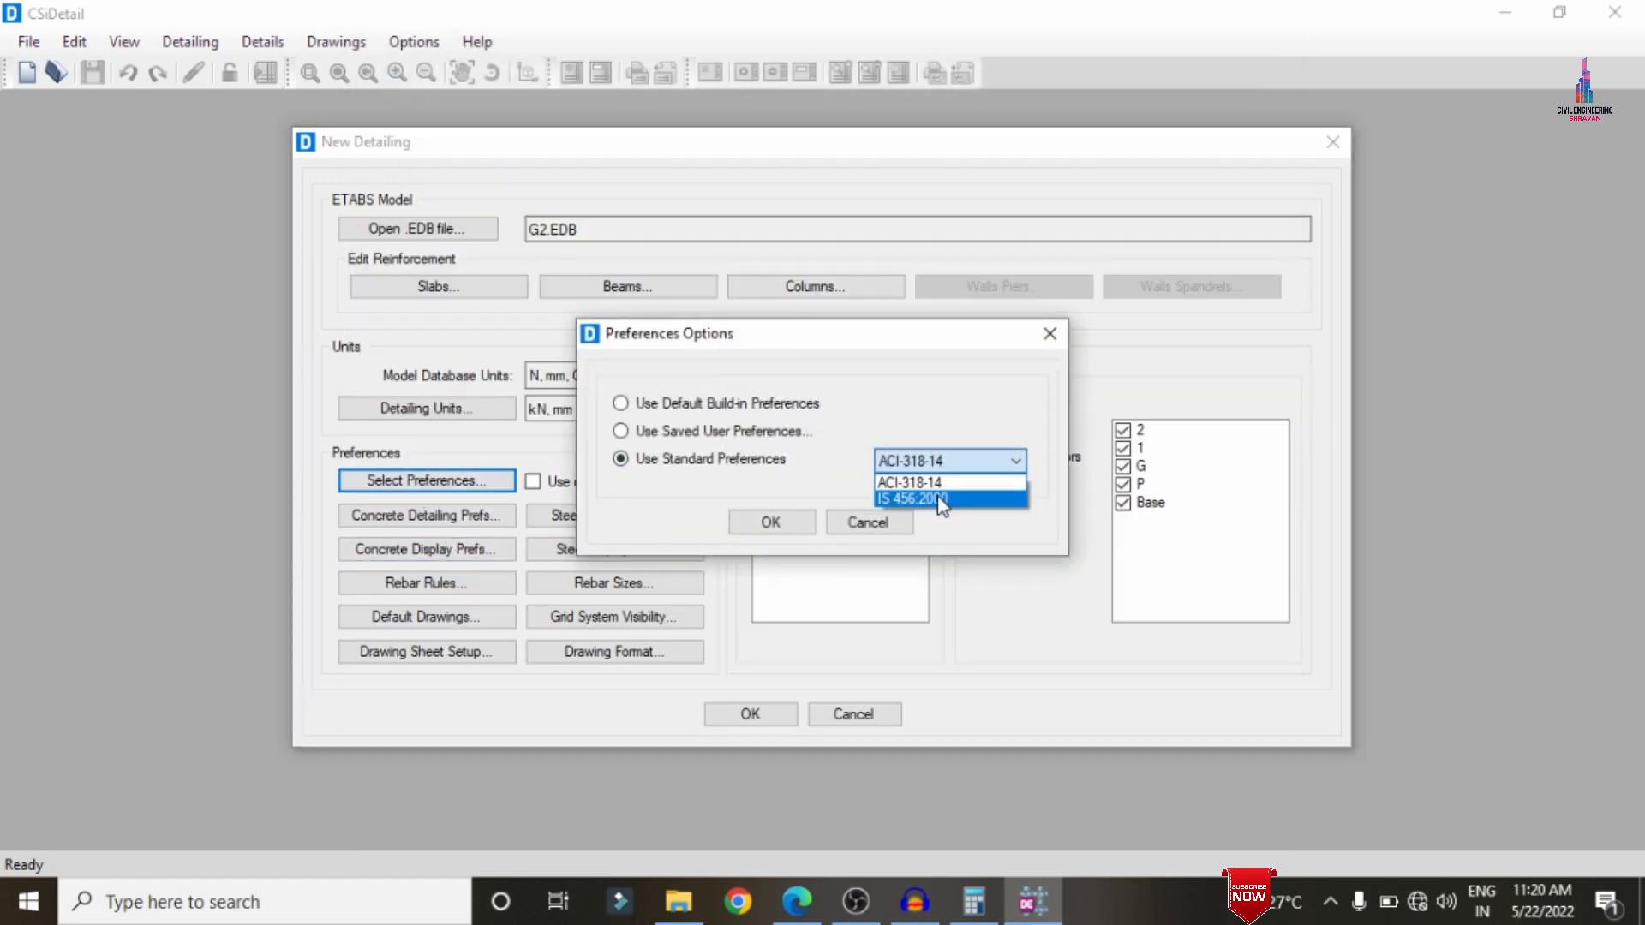
click(940, 499)
click(771, 521)
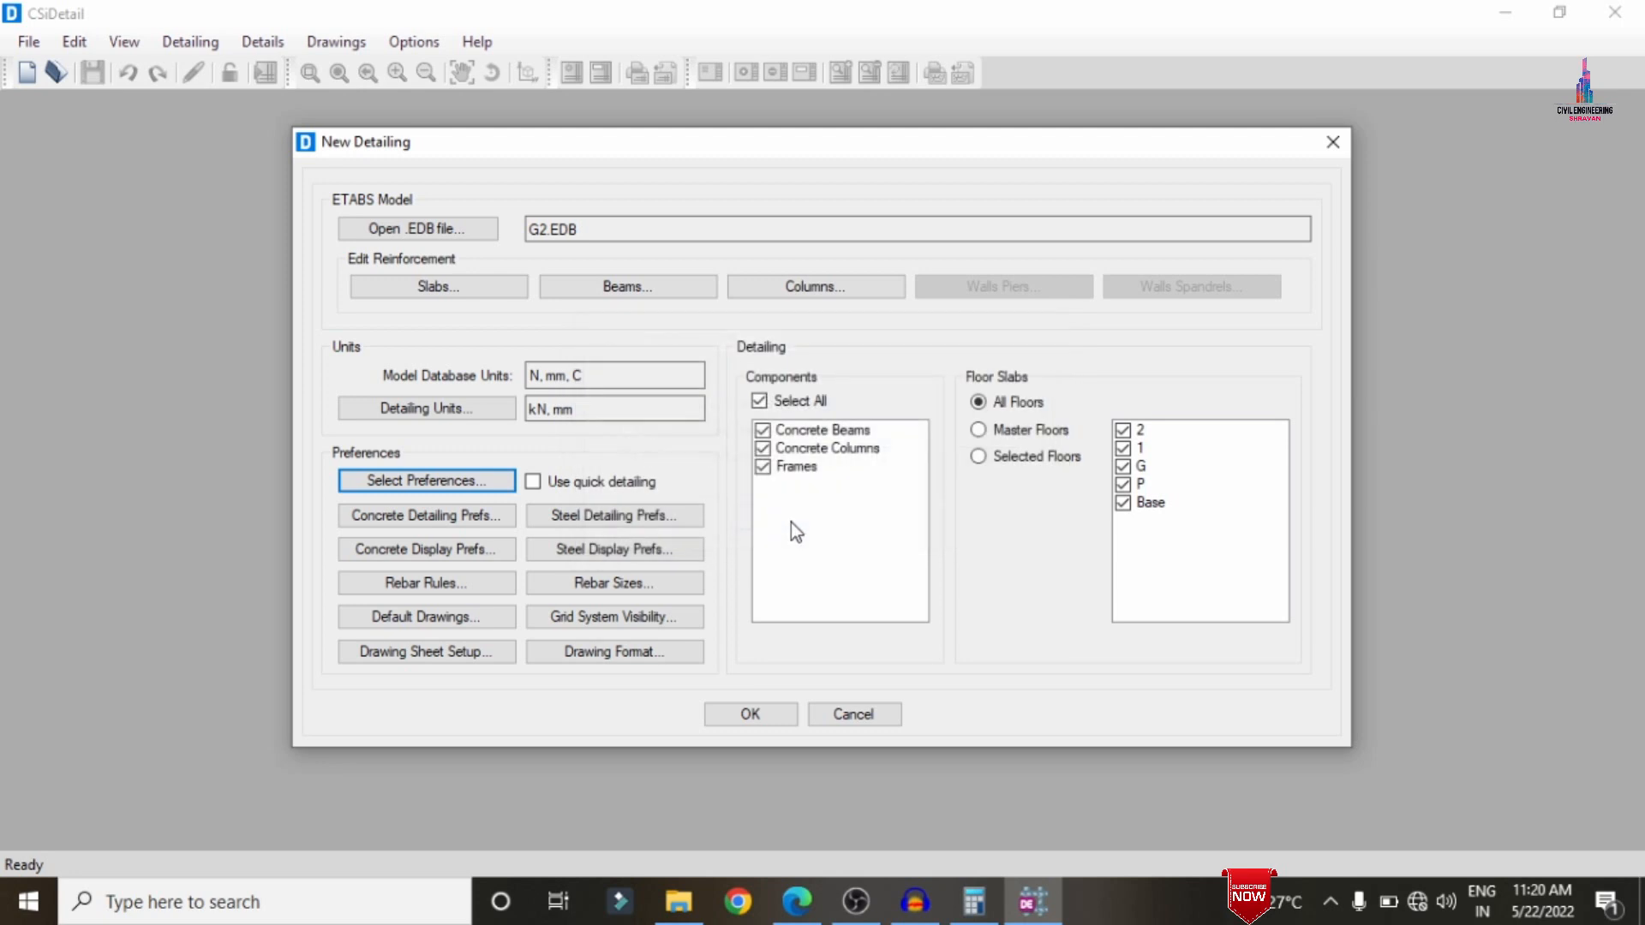
click(753, 713)
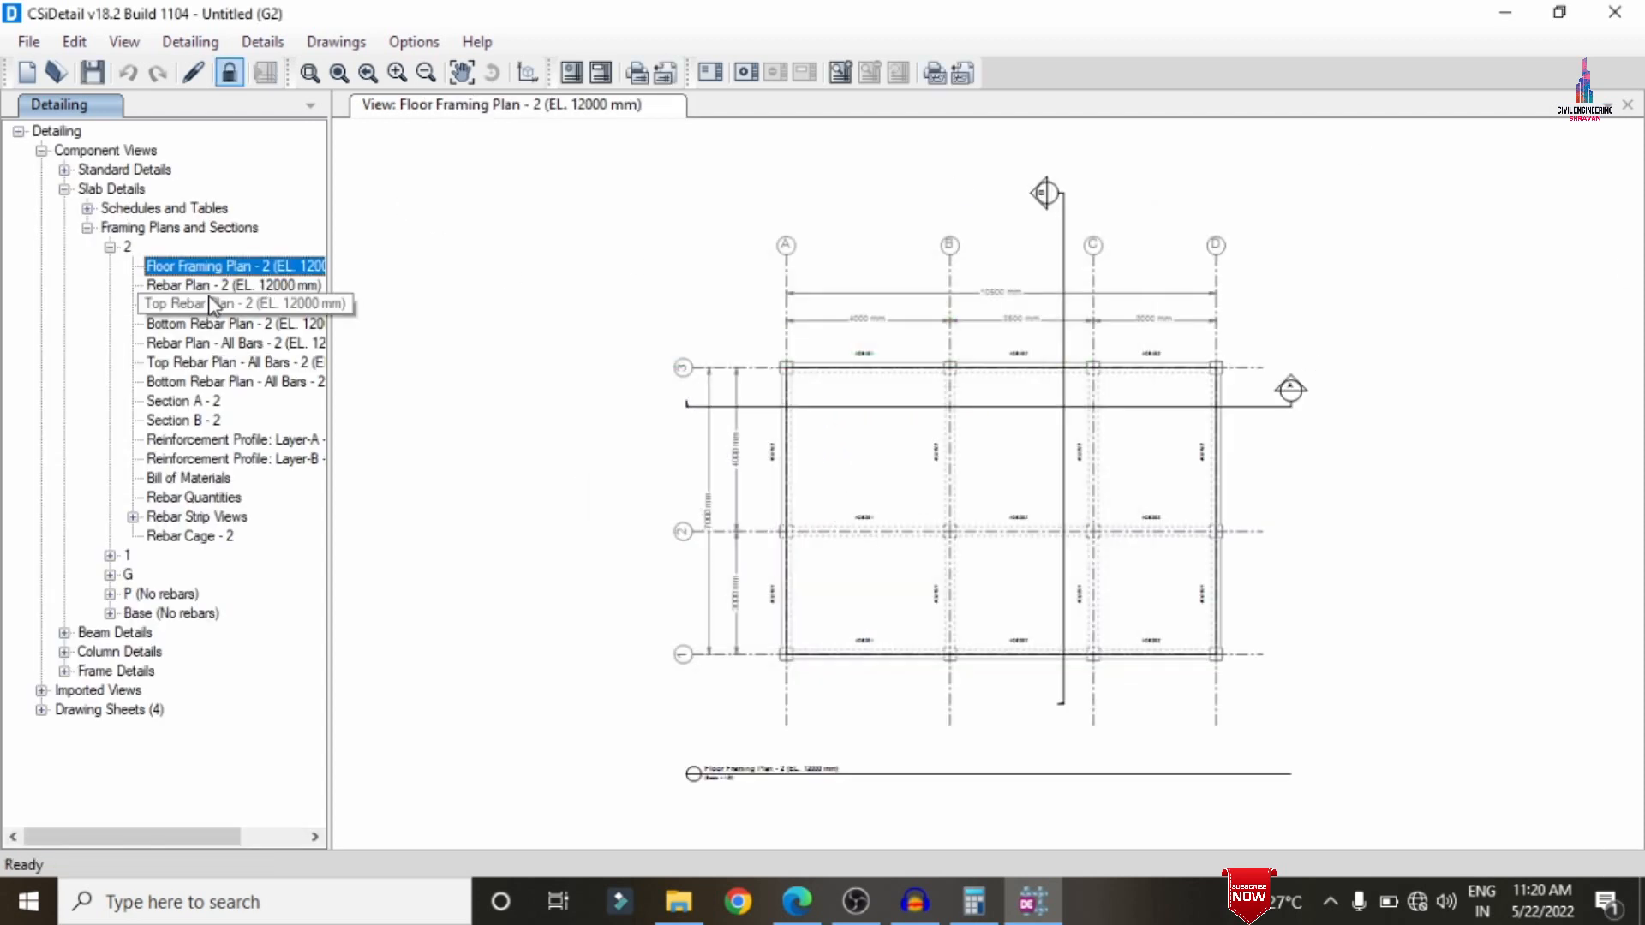
- Review the story 2 slab's top, bottom and all-bars rebar plans and its sections A and B
key(Down)
key(Down)
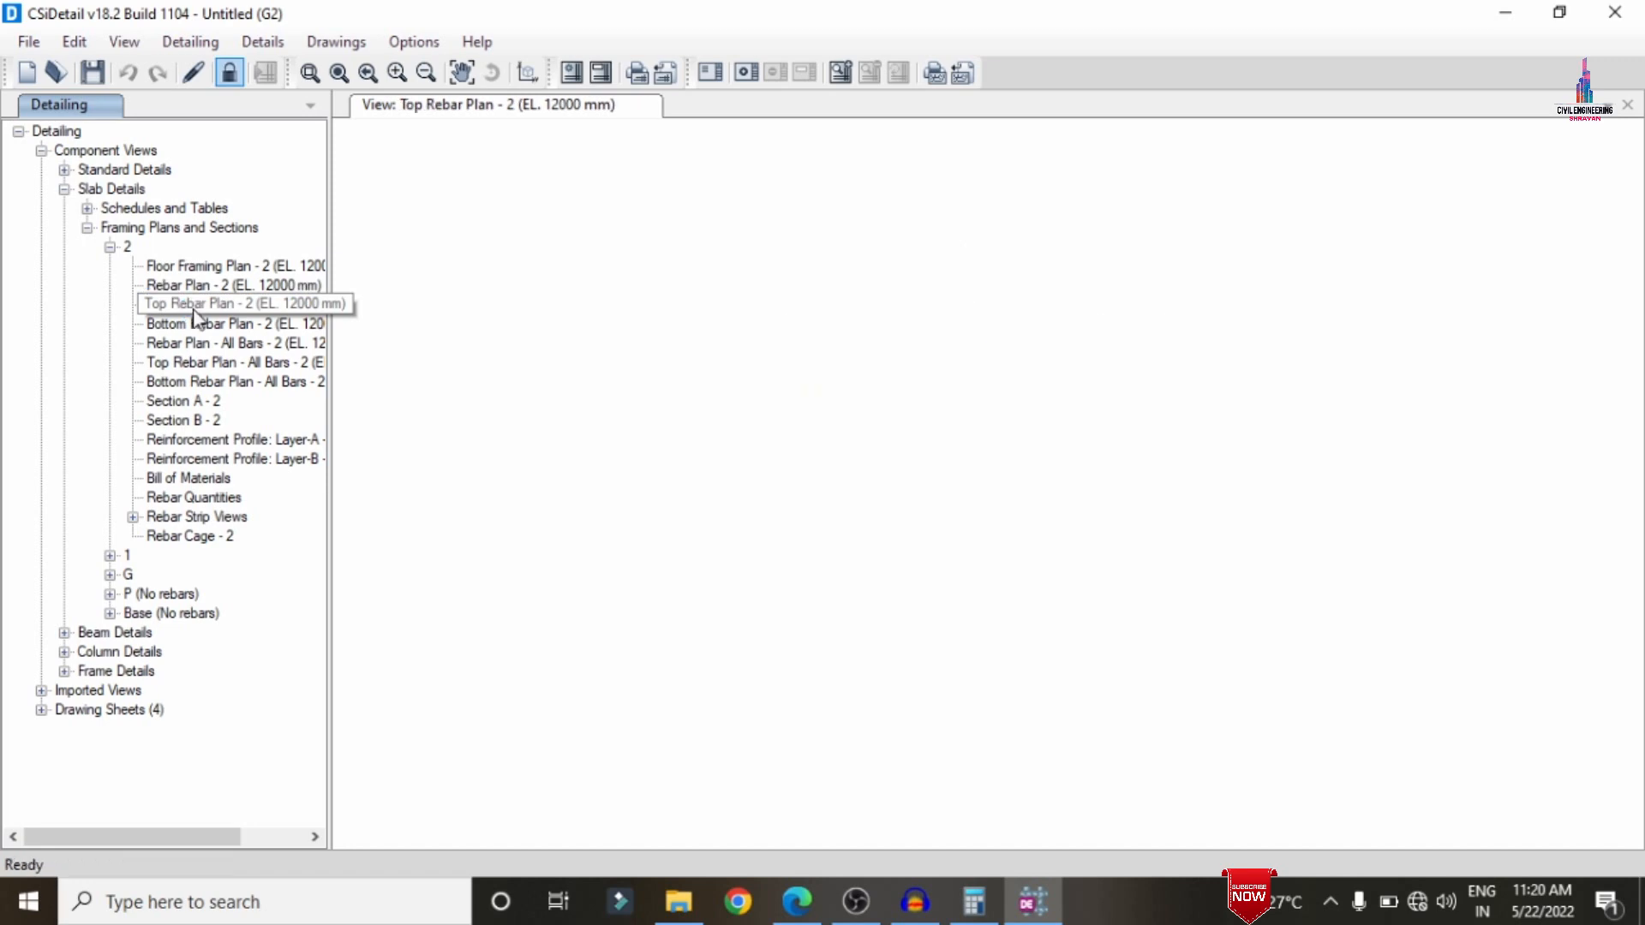
click(195, 323)
click(176, 345)
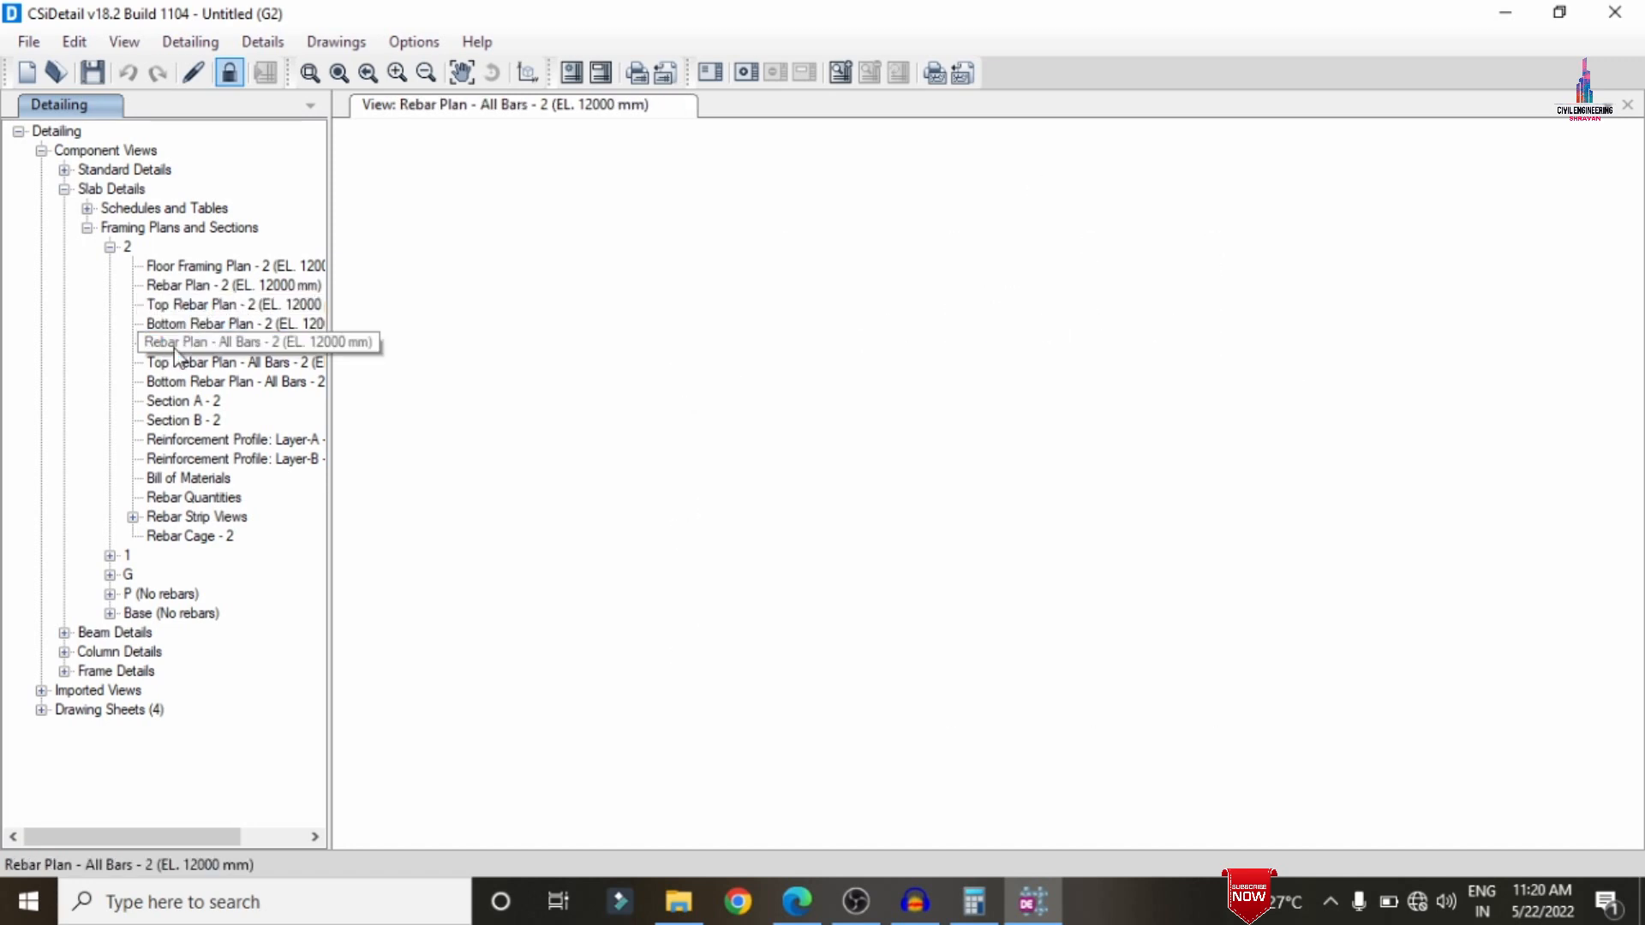
click(257, 363)
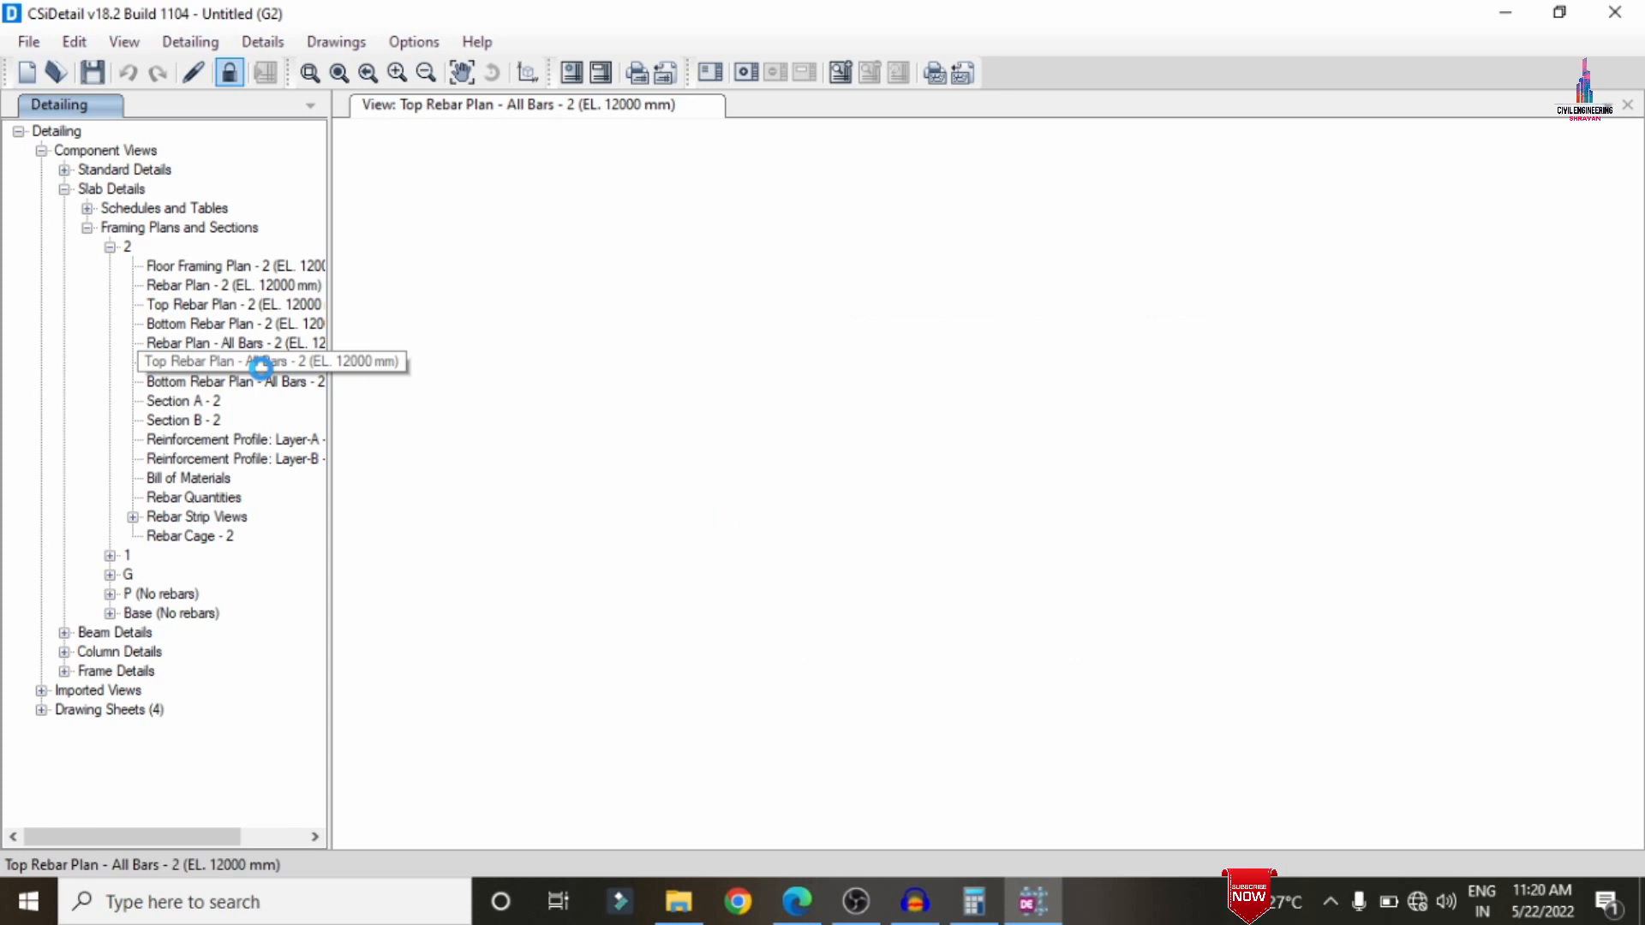
click(187, 397)
click(184, 420)
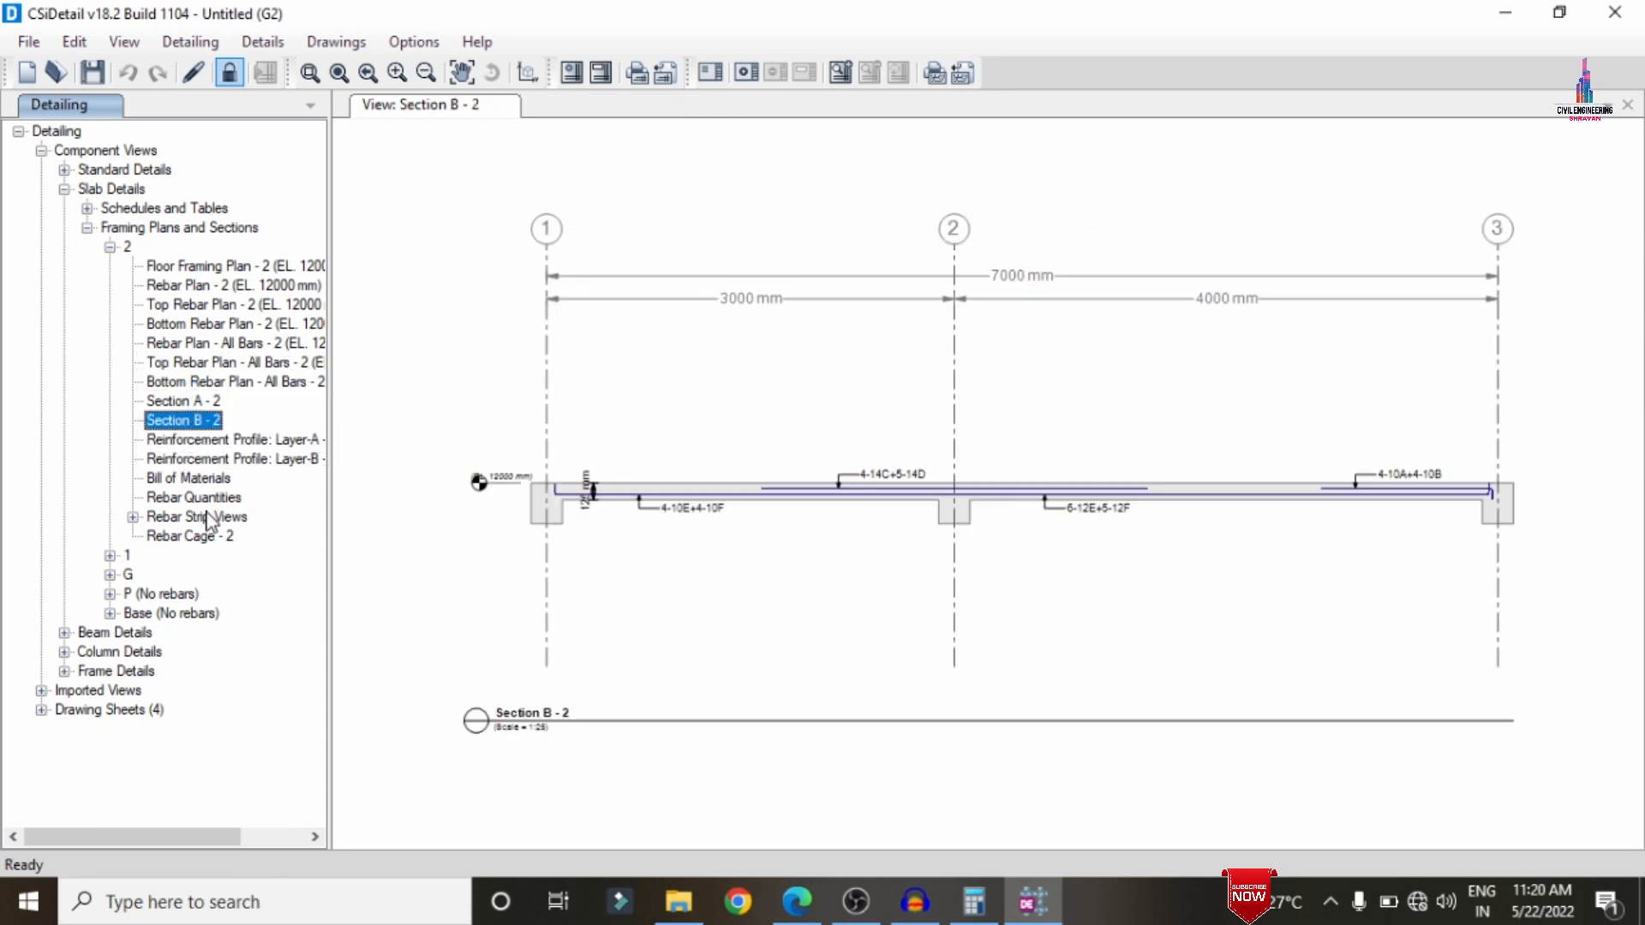
- Inspect the bars of the story 2 slab up close in its 3D rebar cage
click(195, 537)
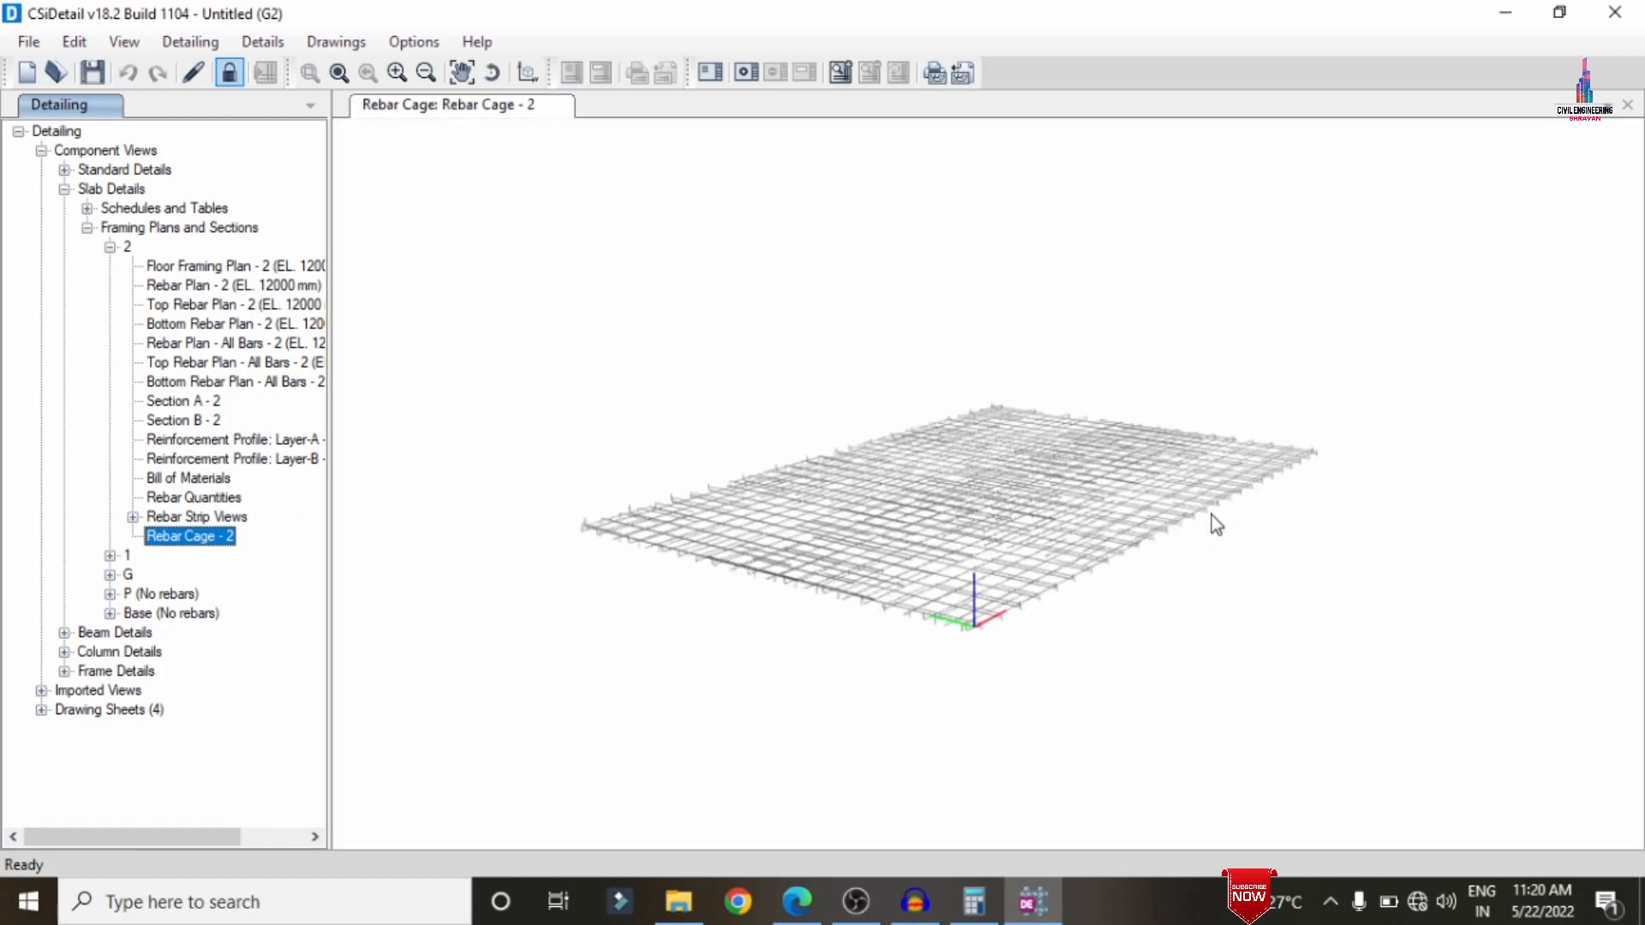
scroll(1153, 580, up, 10)
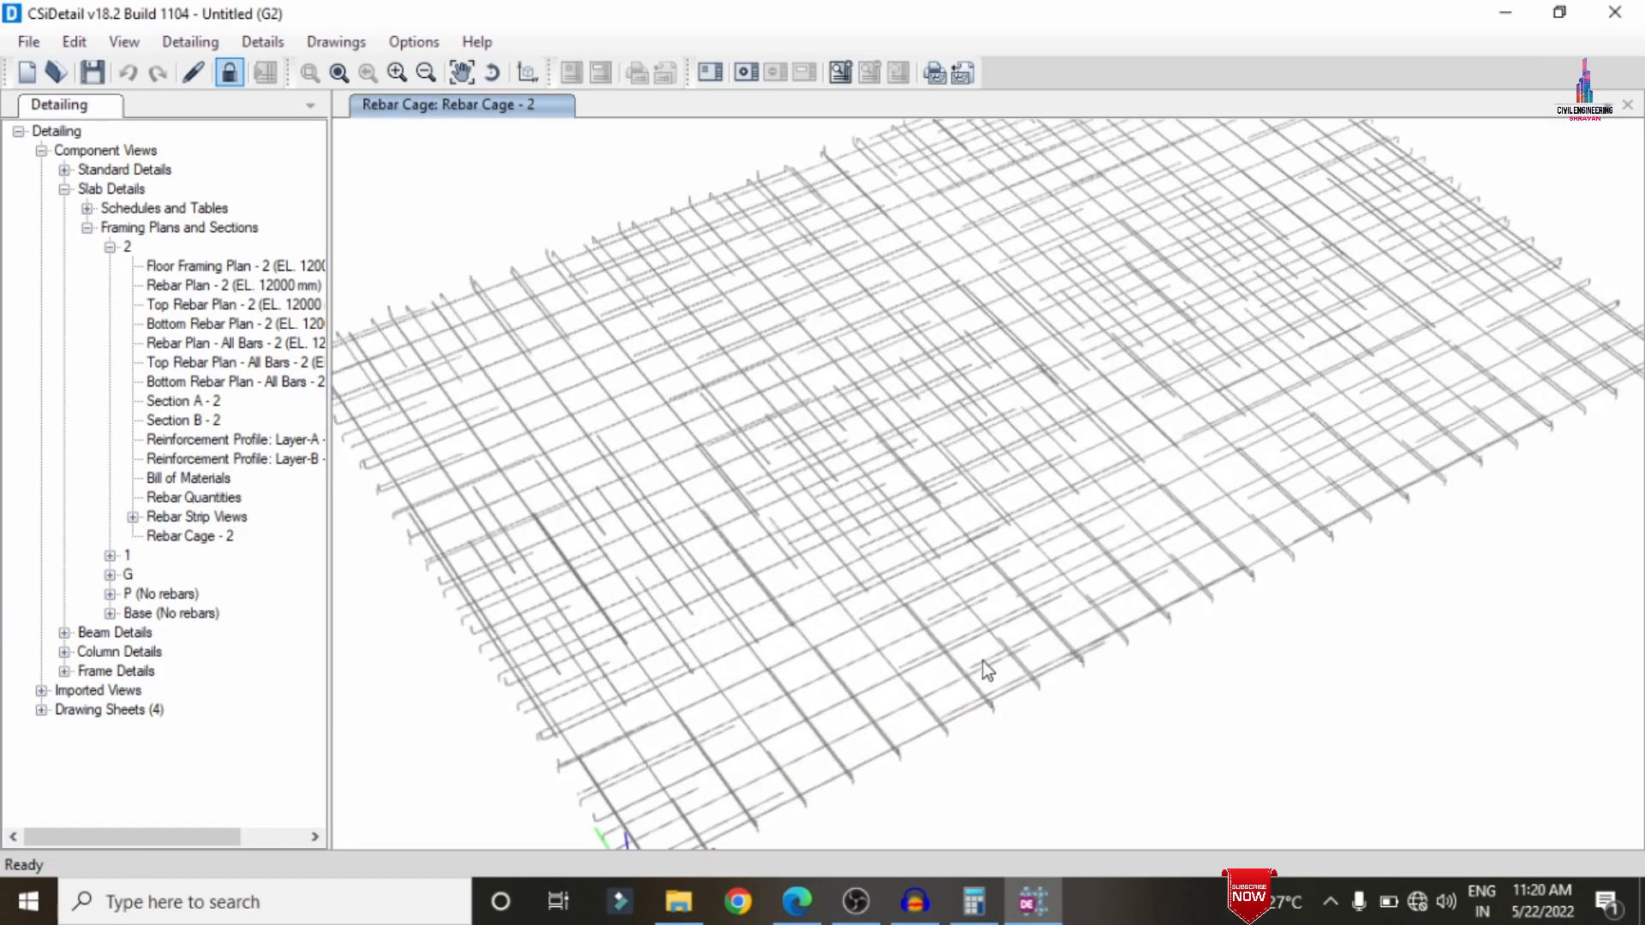
scroll(998, 358, up, 8)
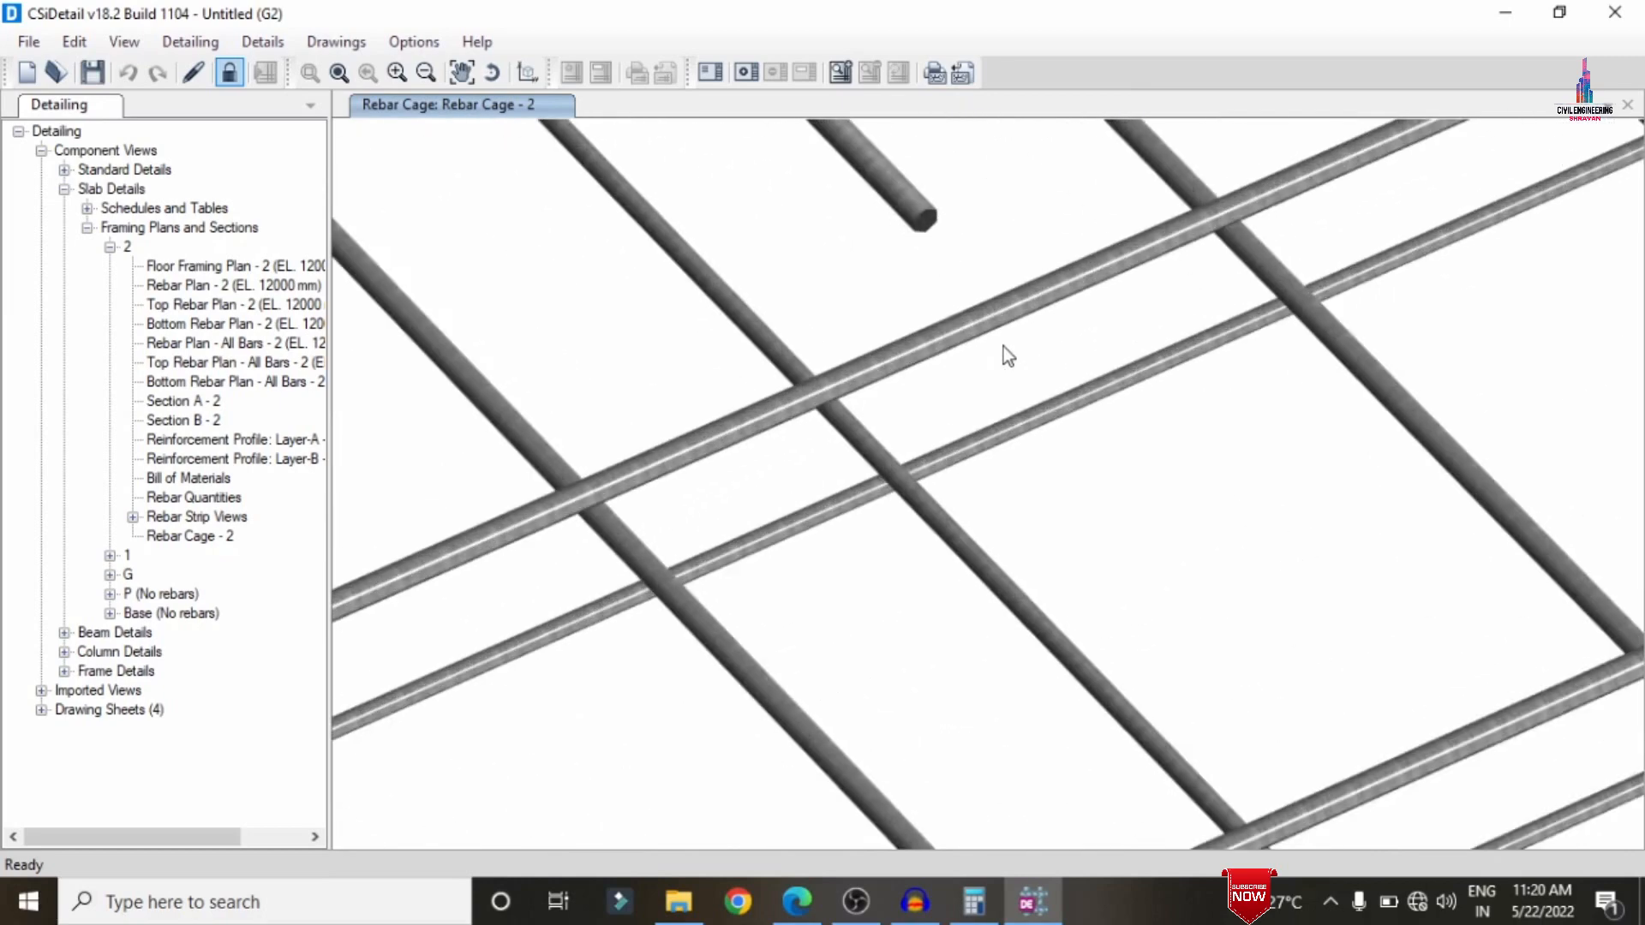
- Review the story 2 slab's all-bars rebar plan and its section A
scroll(1028, 325, down, 15)
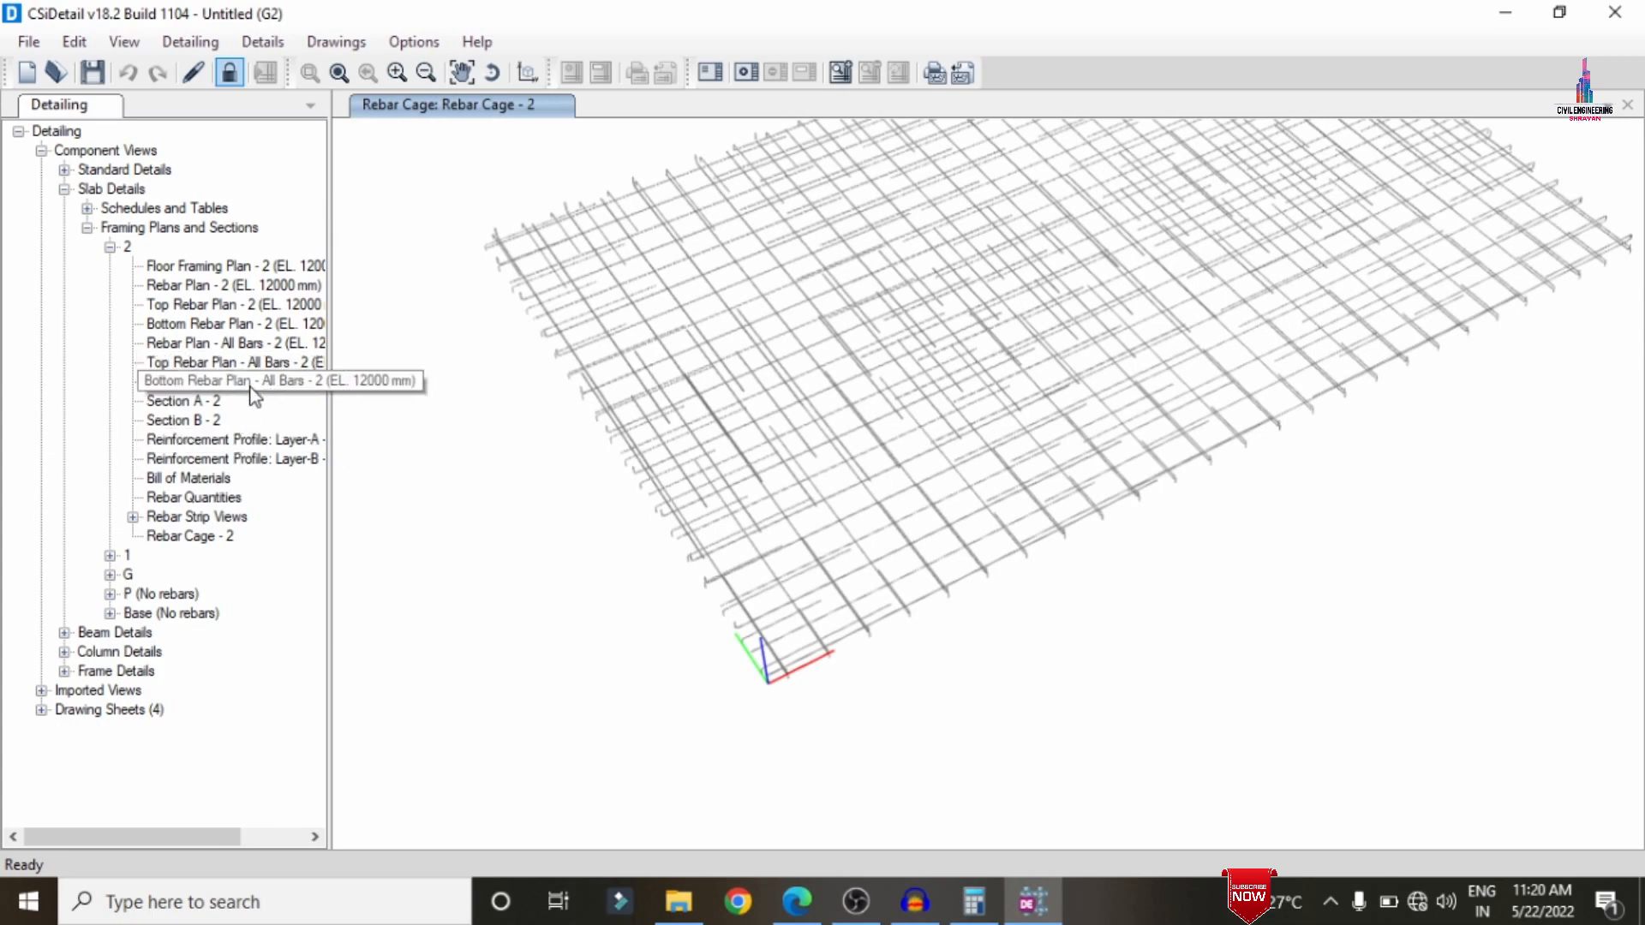
double_click(262, 344)
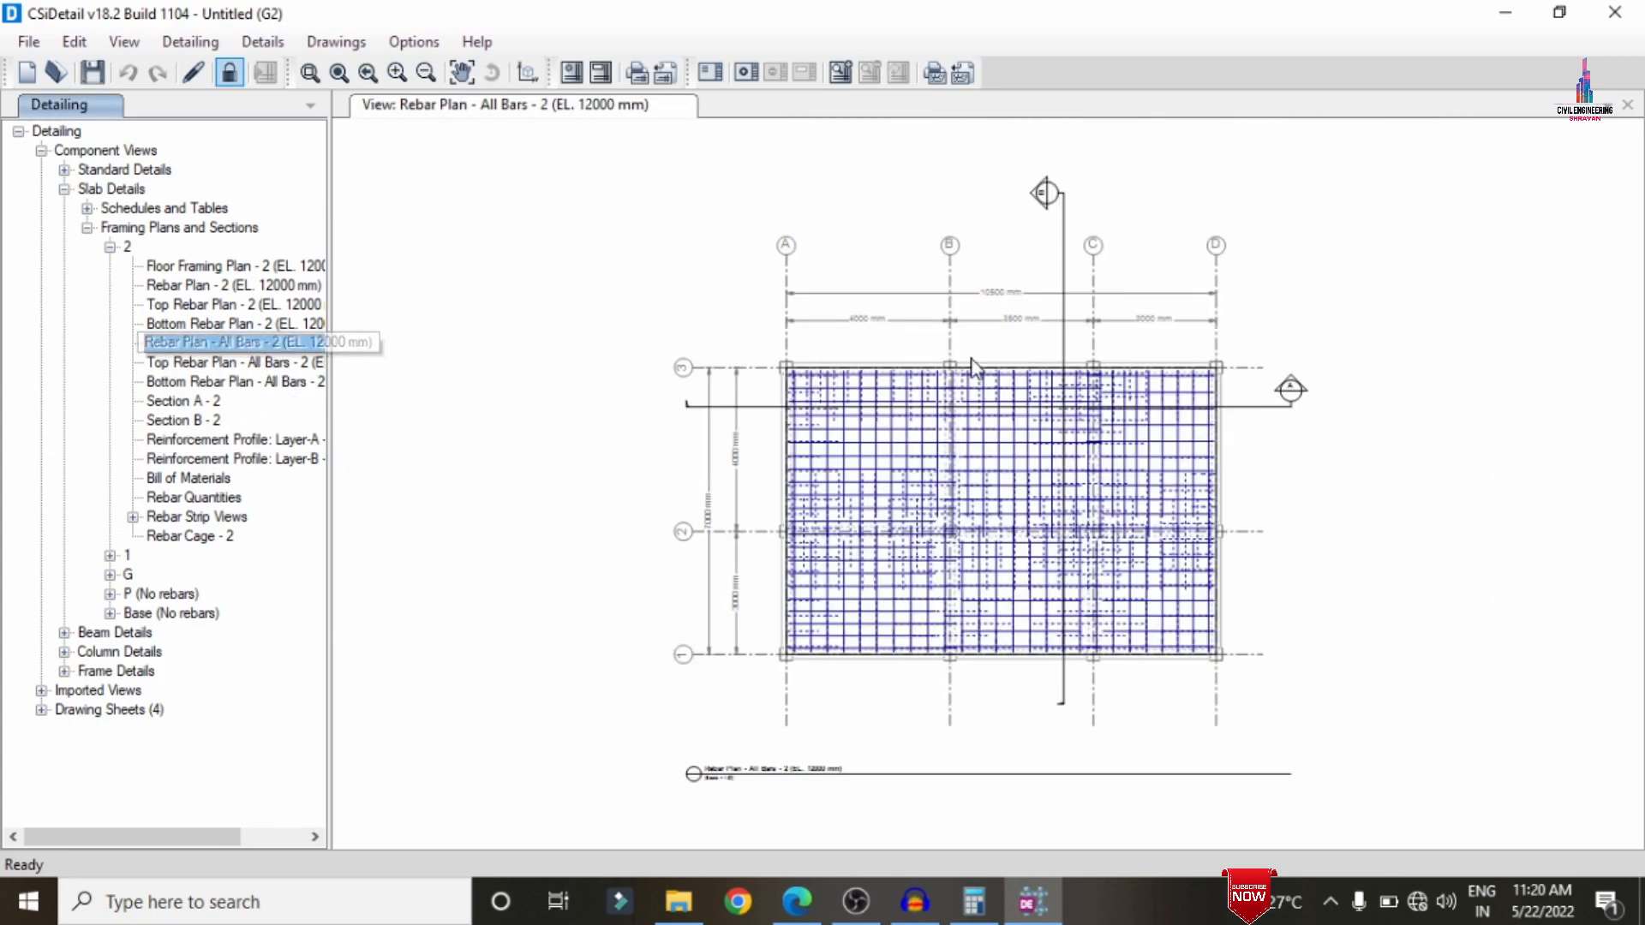
scroll(1002, 389, up, 3)
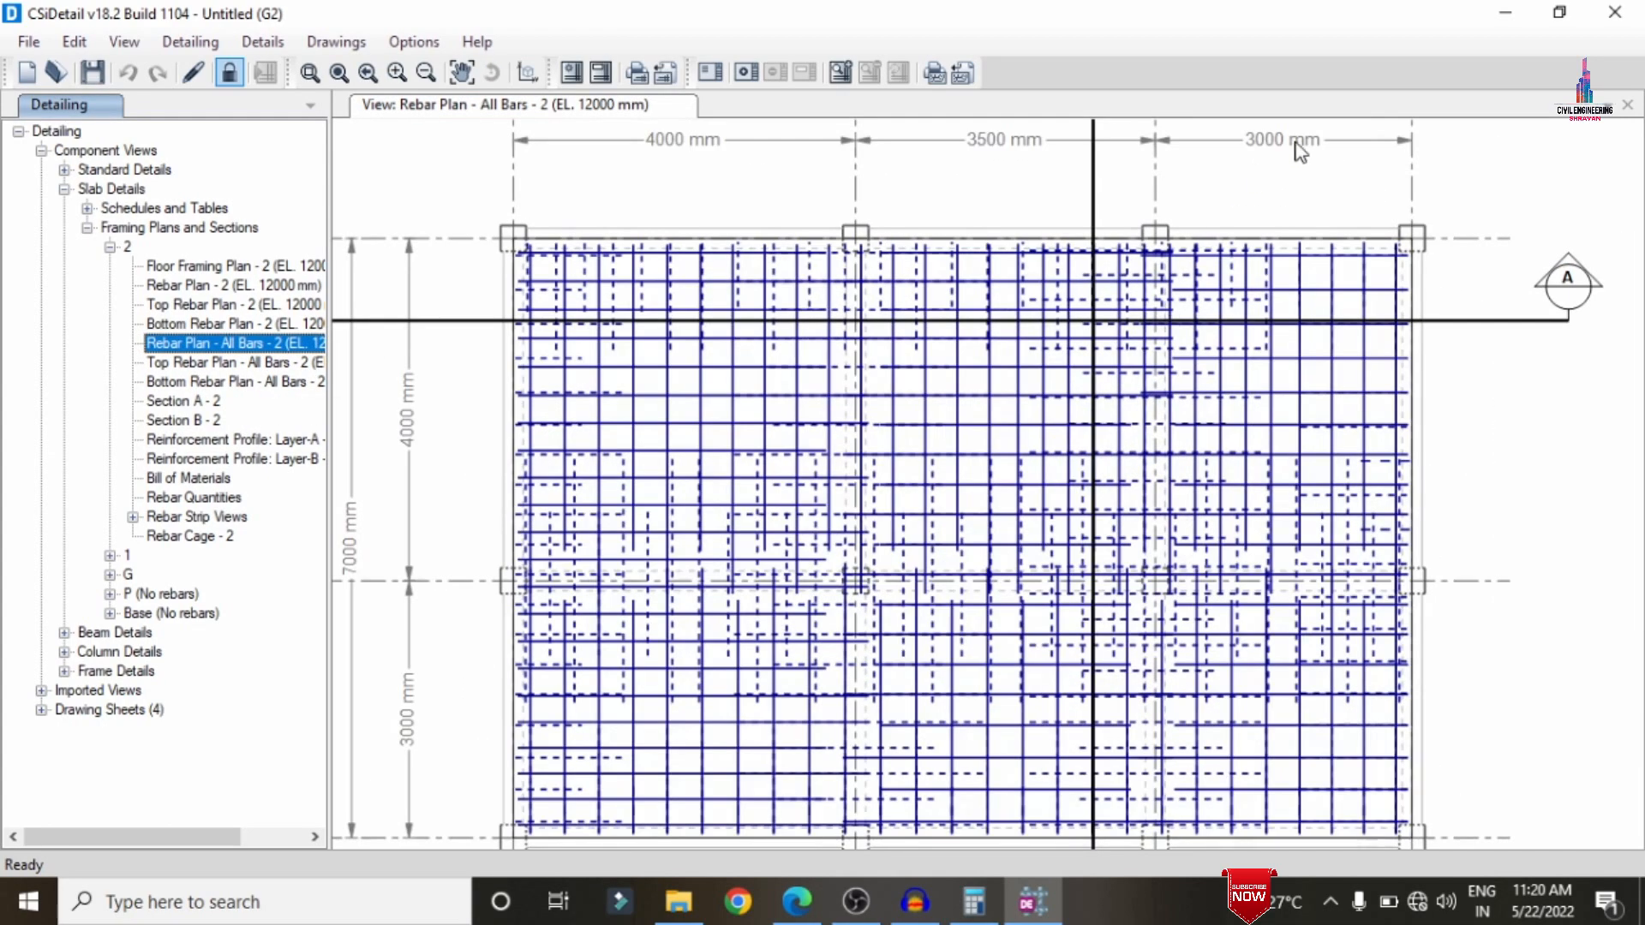
scroll(1274, 191, down, 3)
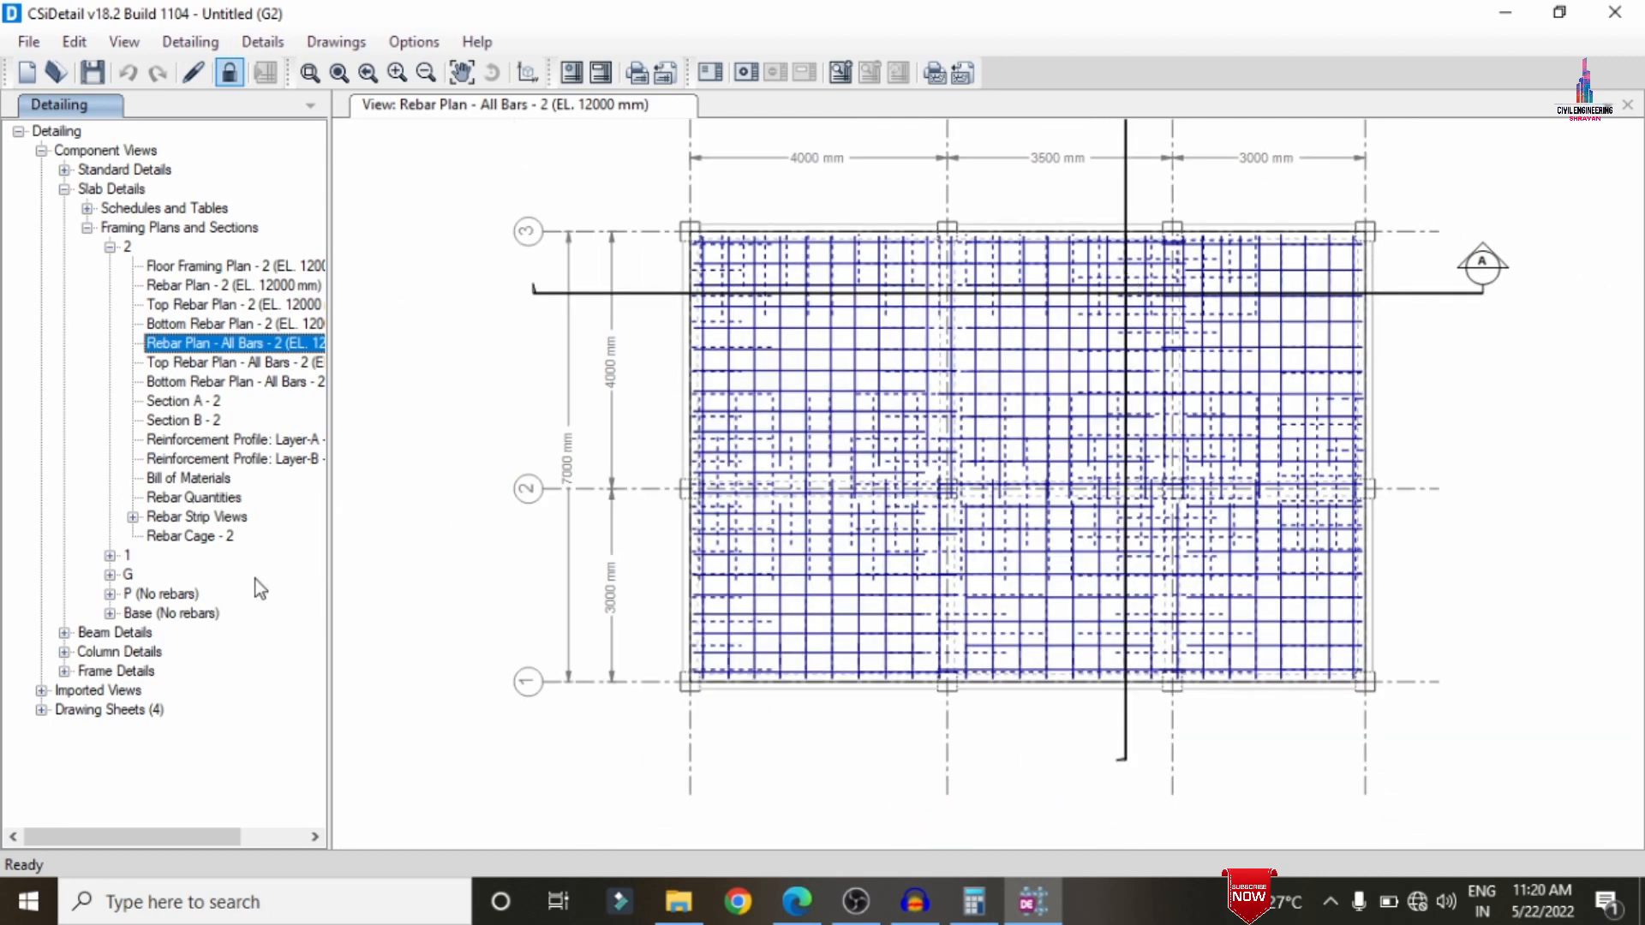
double_click(199, 401)
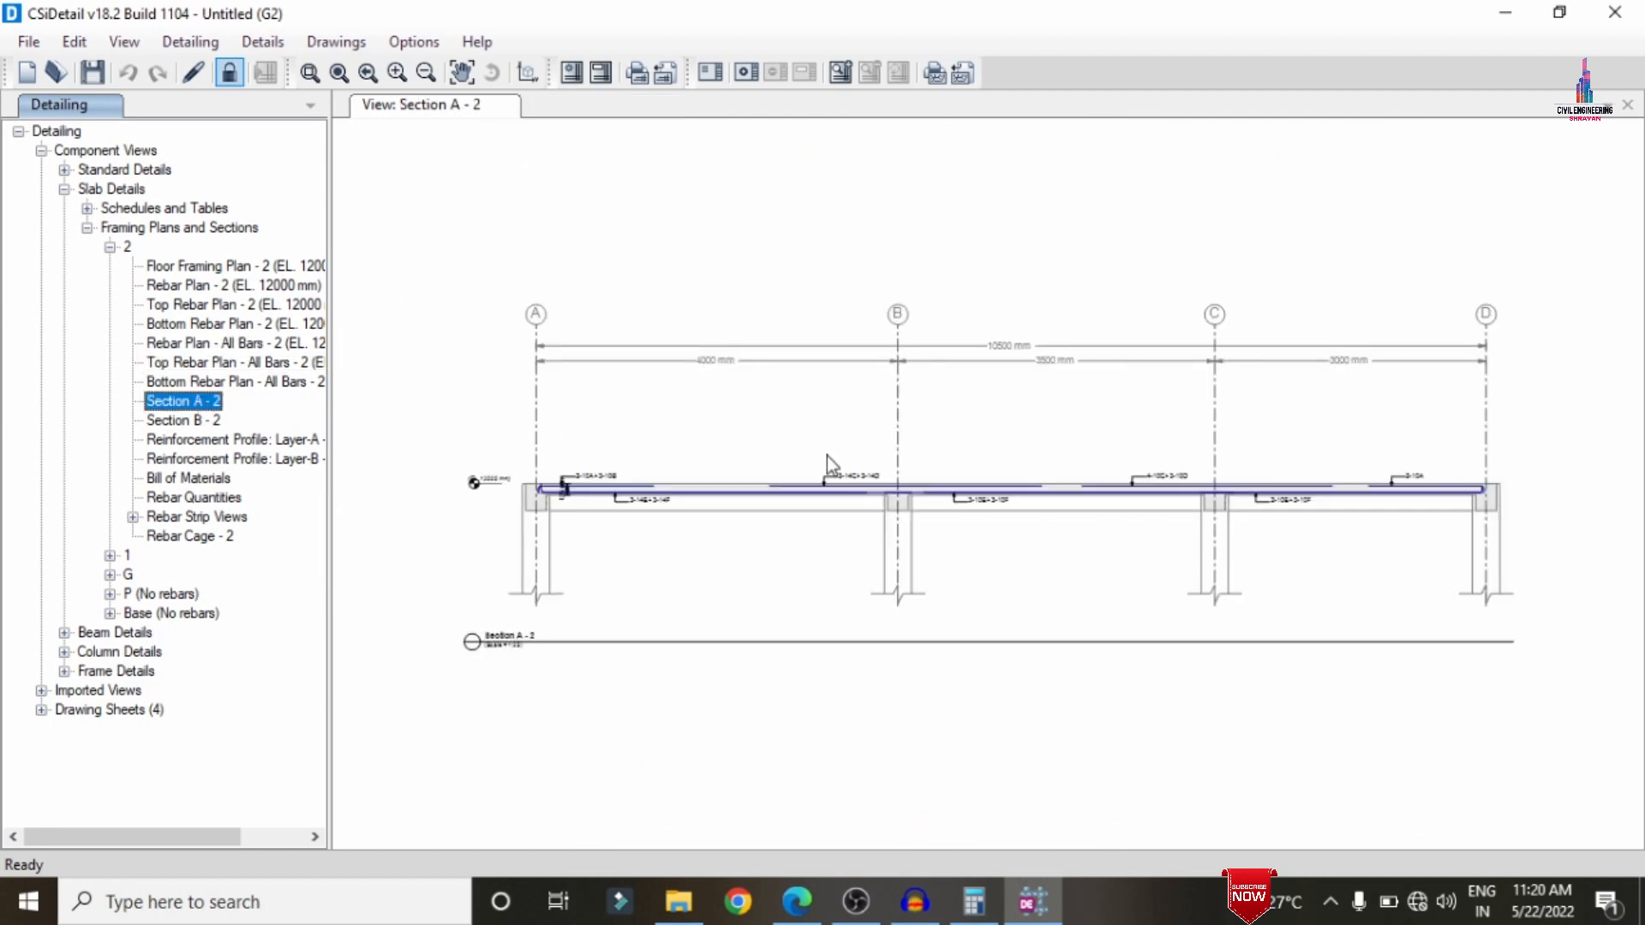
scroll(828, 459, up, 5)
scroll(861, 519, down, 1)
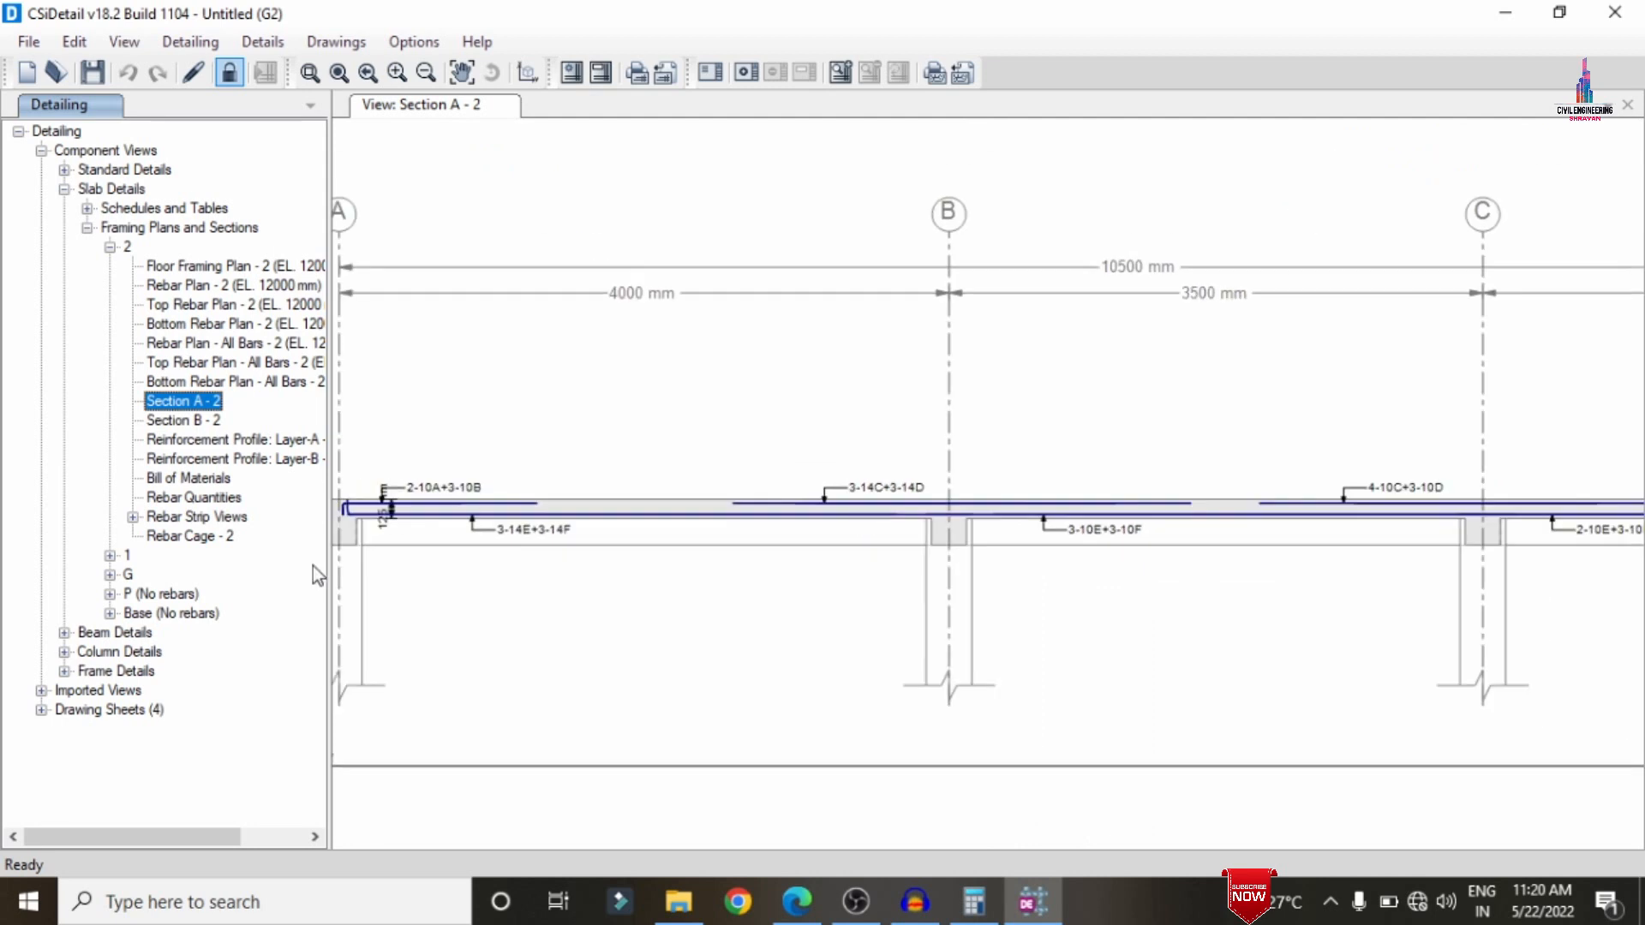
- Open the concrete beam layout of story 2 from the beam framing plans
click(110, 556)
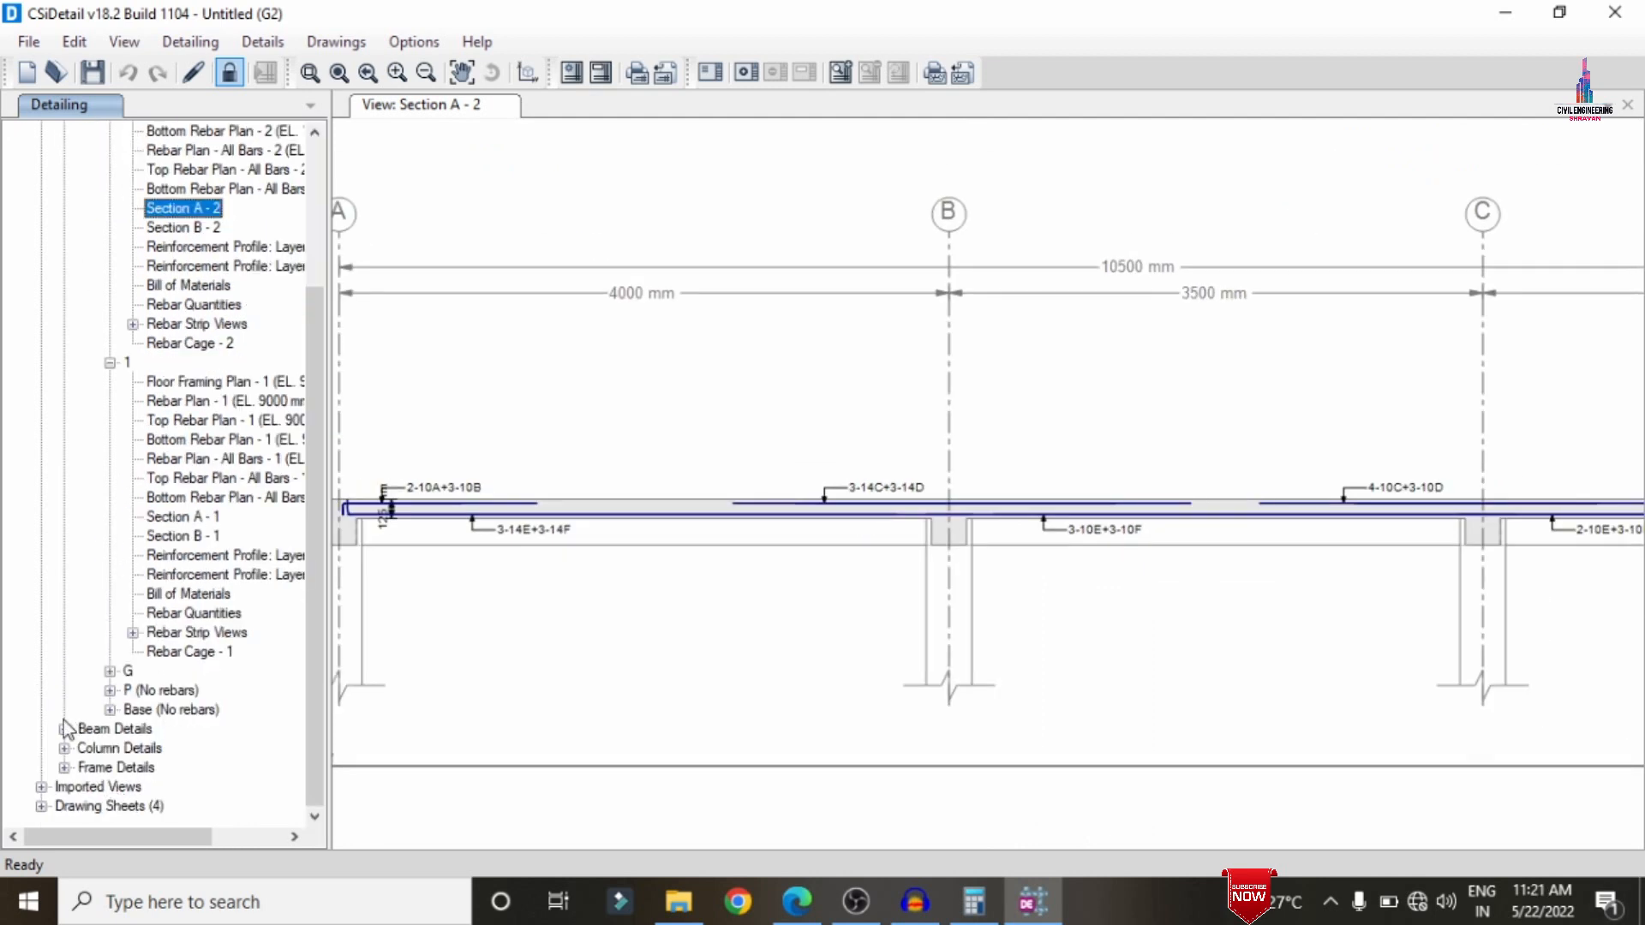
click(64, 728)
click(87, 728)
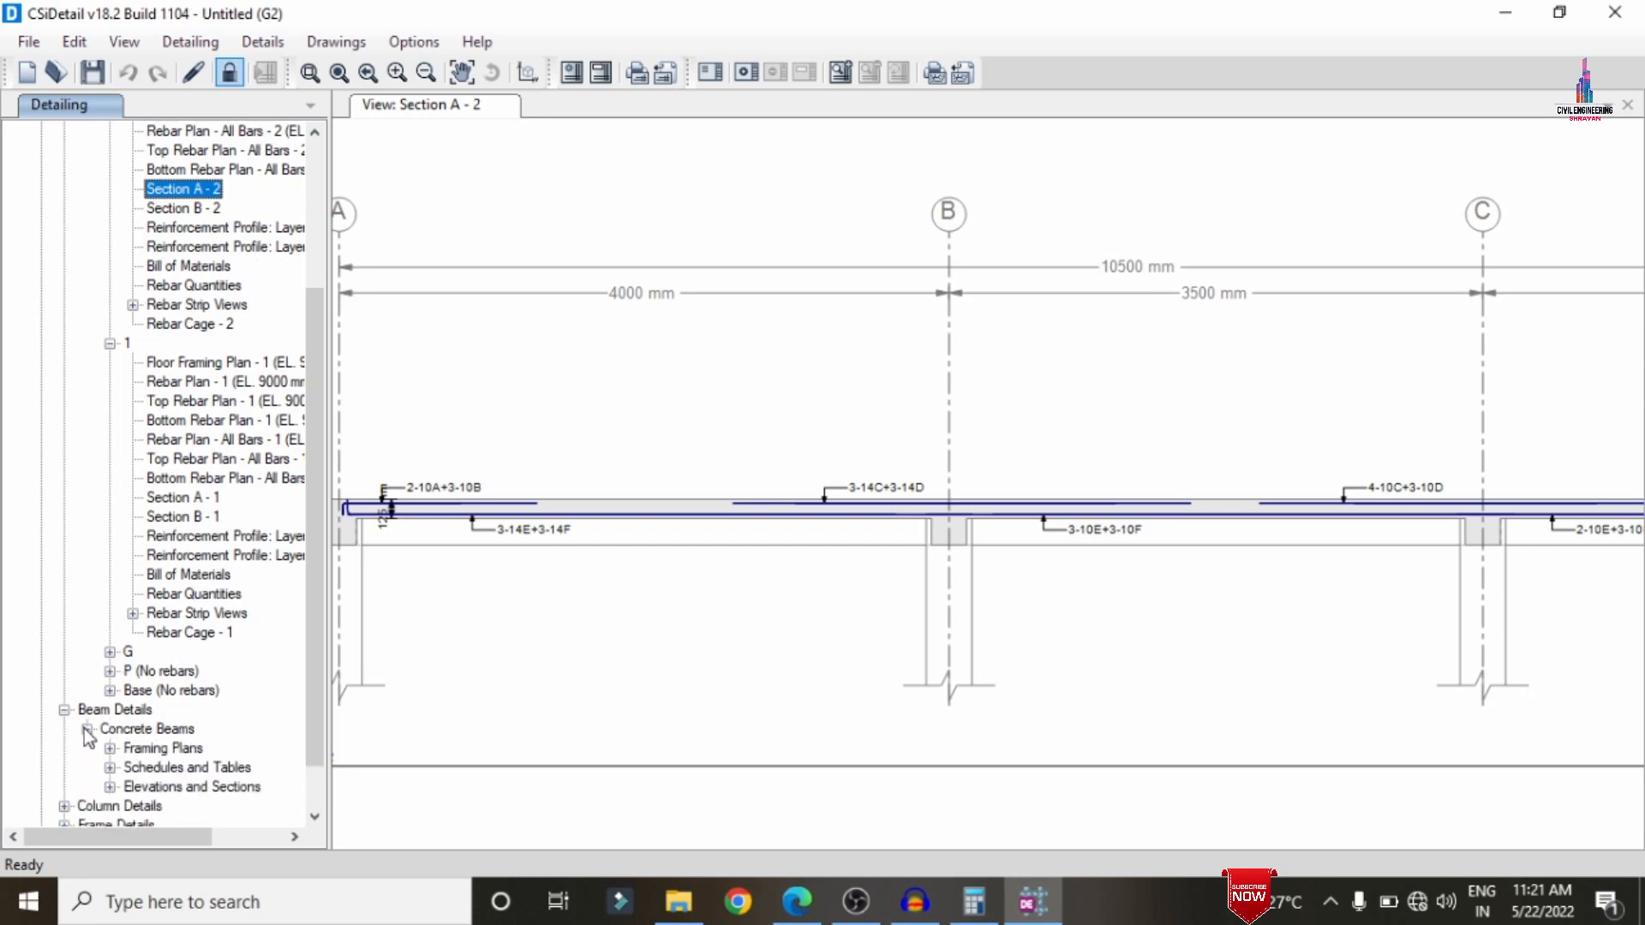
click(110, 729)
click(110, 691)
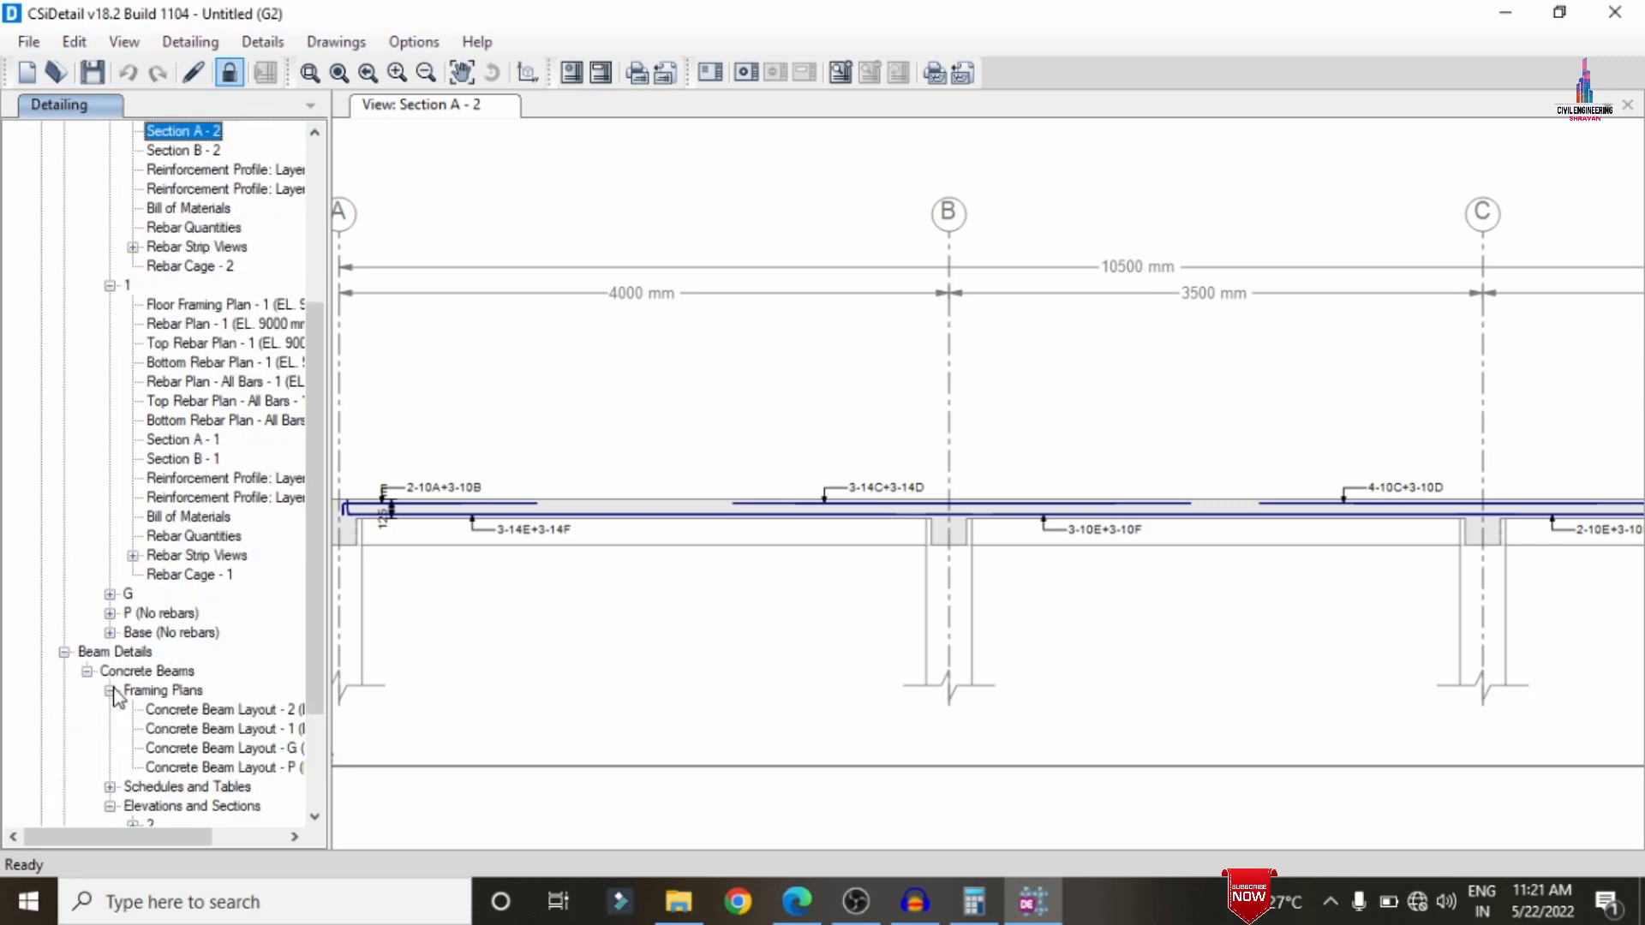
double_click(257, 553)
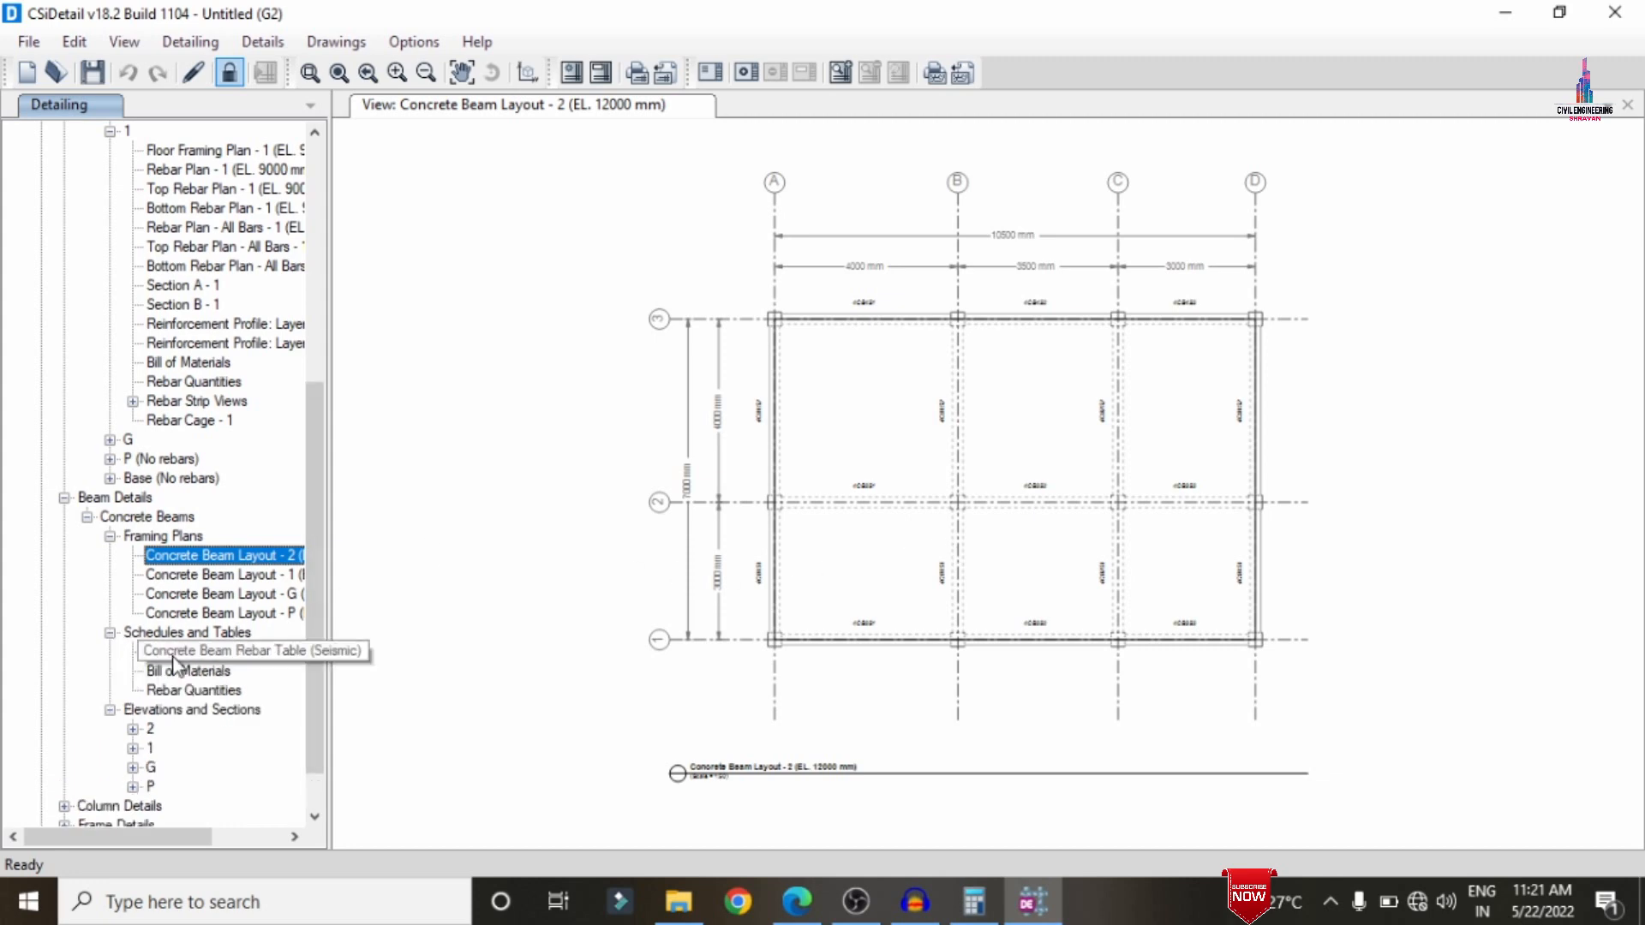
- Open the seismic concrete beam rebar table from the beam schedules
click(196, 637)
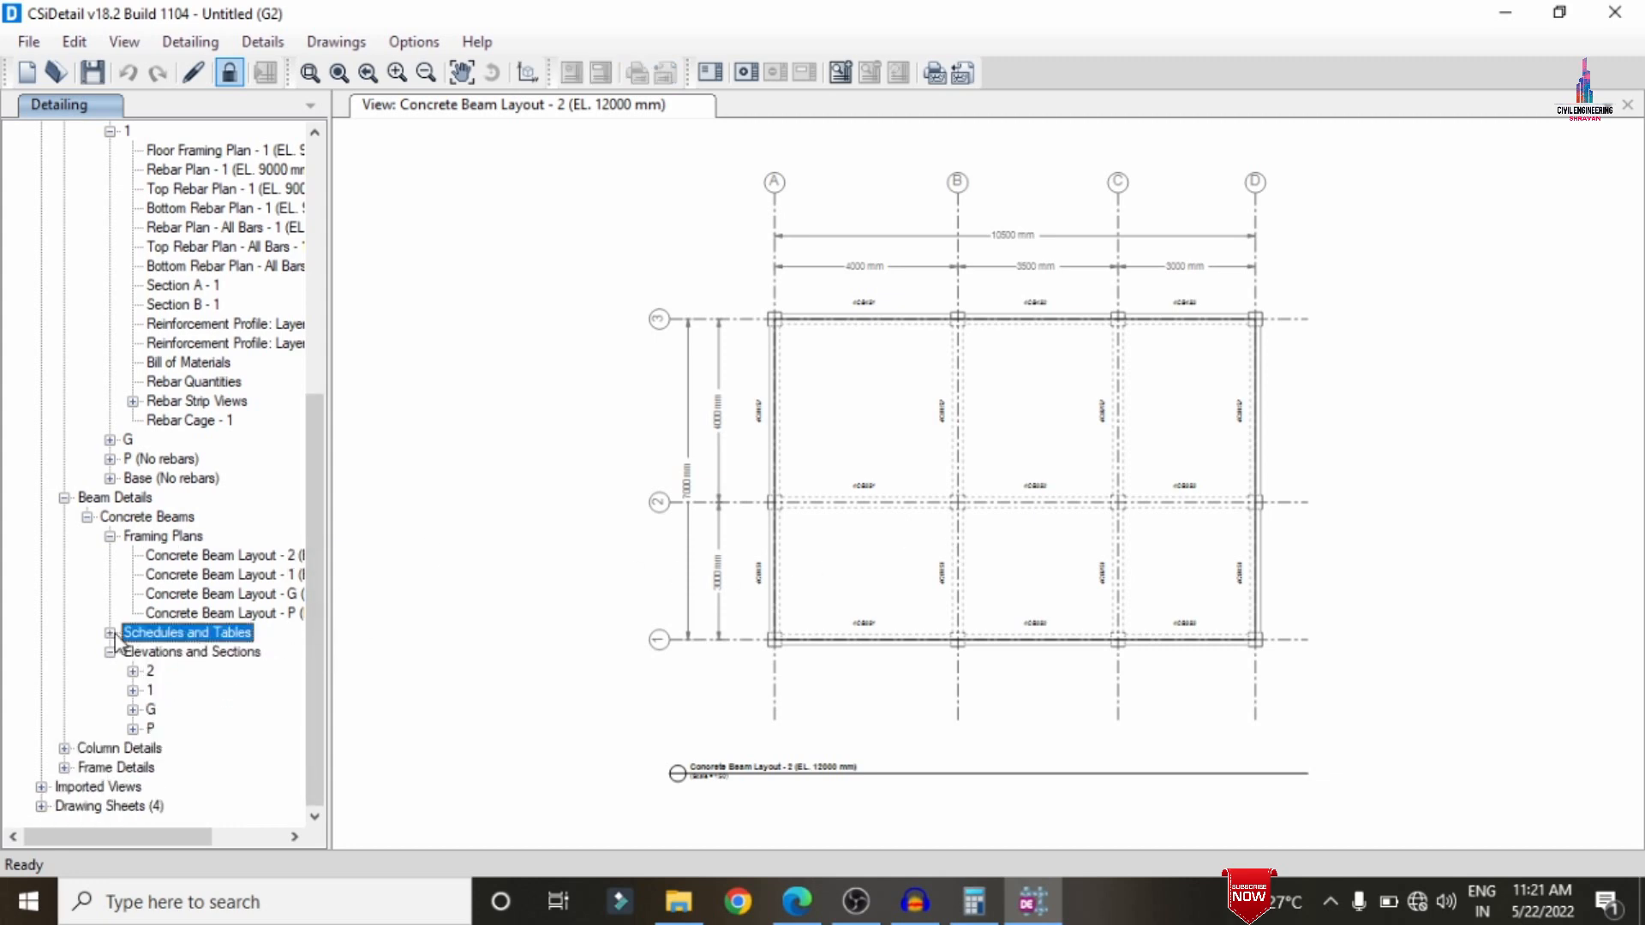
click(110, 632)
double_click(190, 671)
double_click(194, 649)
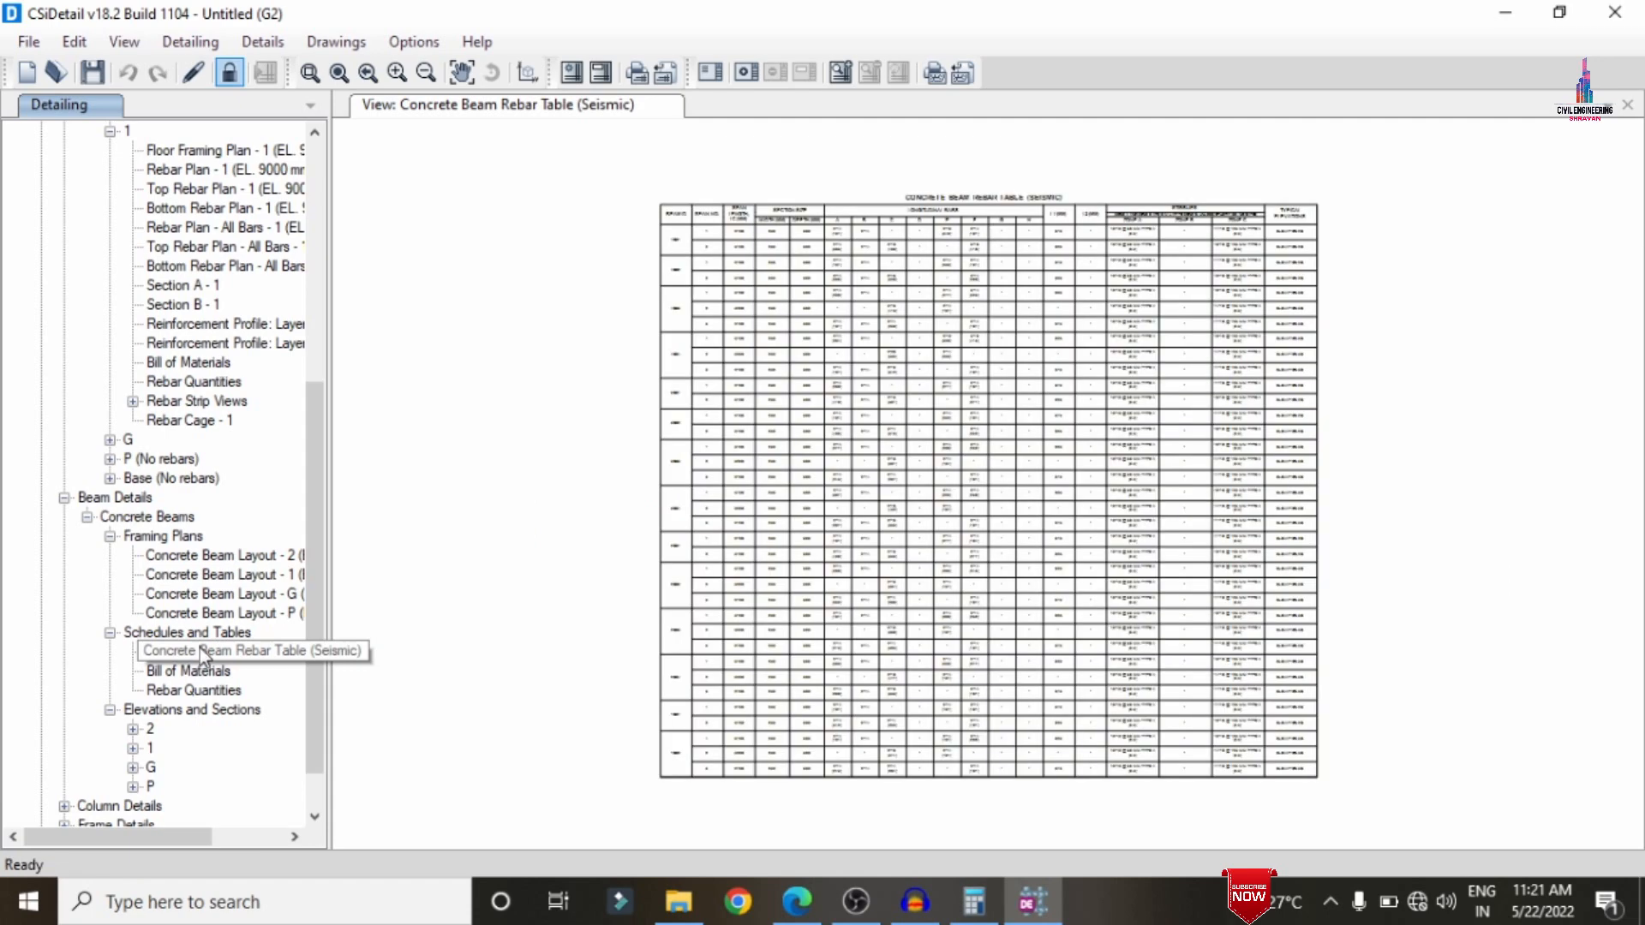
- Compare the reinforcement in sections A and B of story 2 beam 4CB2
click(134, 730)
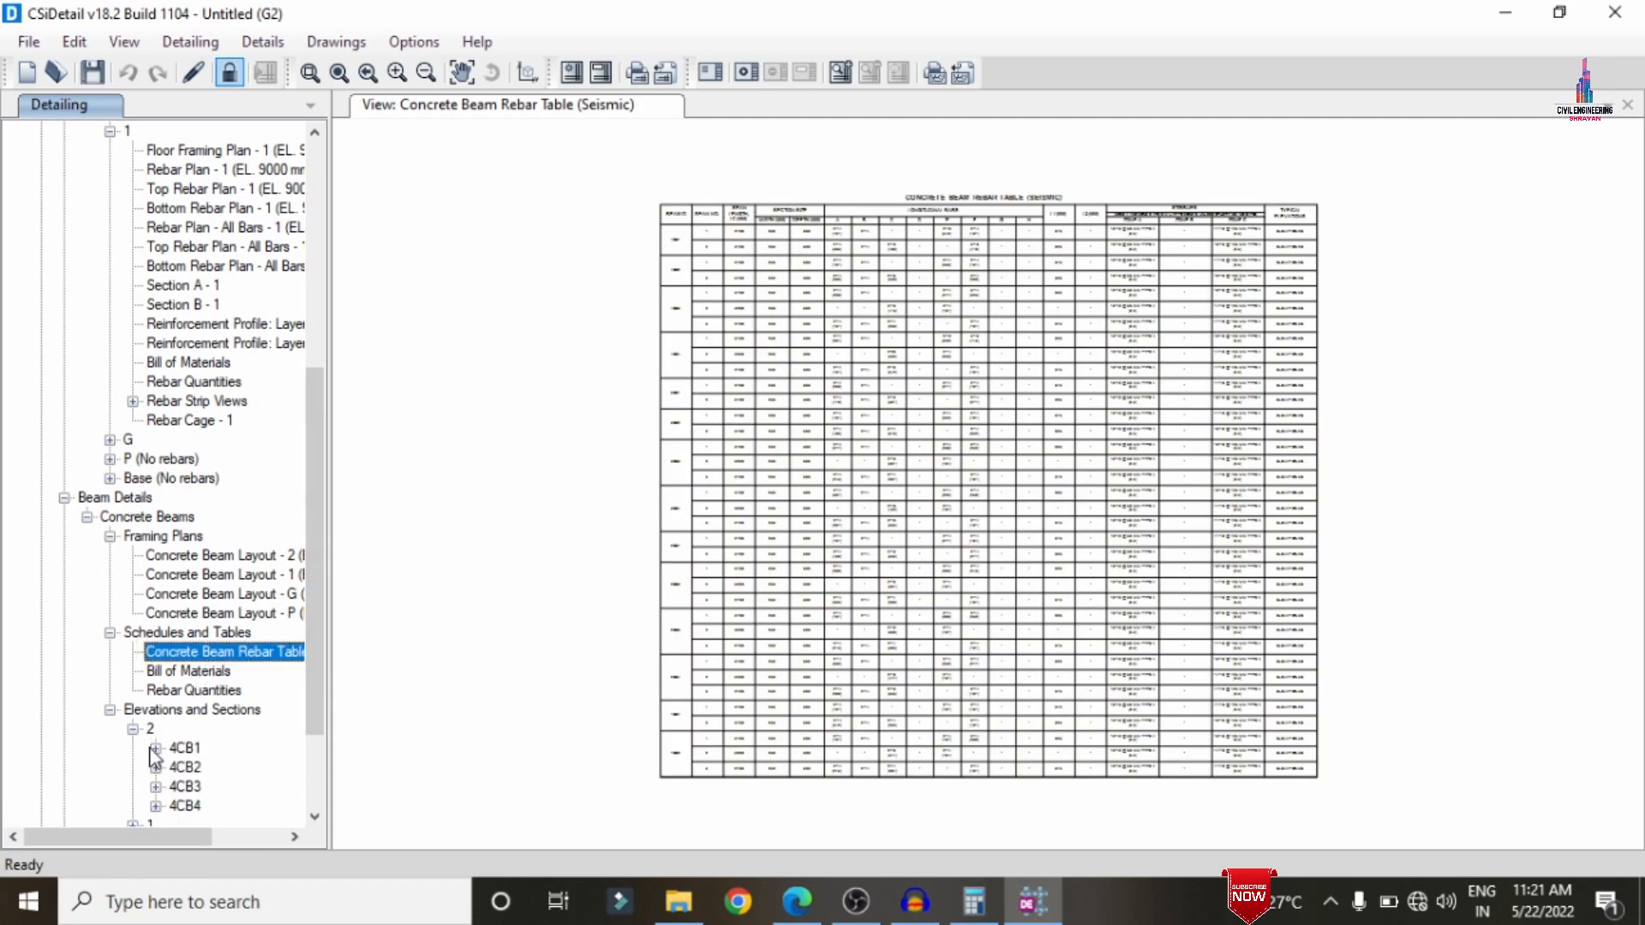
click(156, 767)
double_click(274, 709)
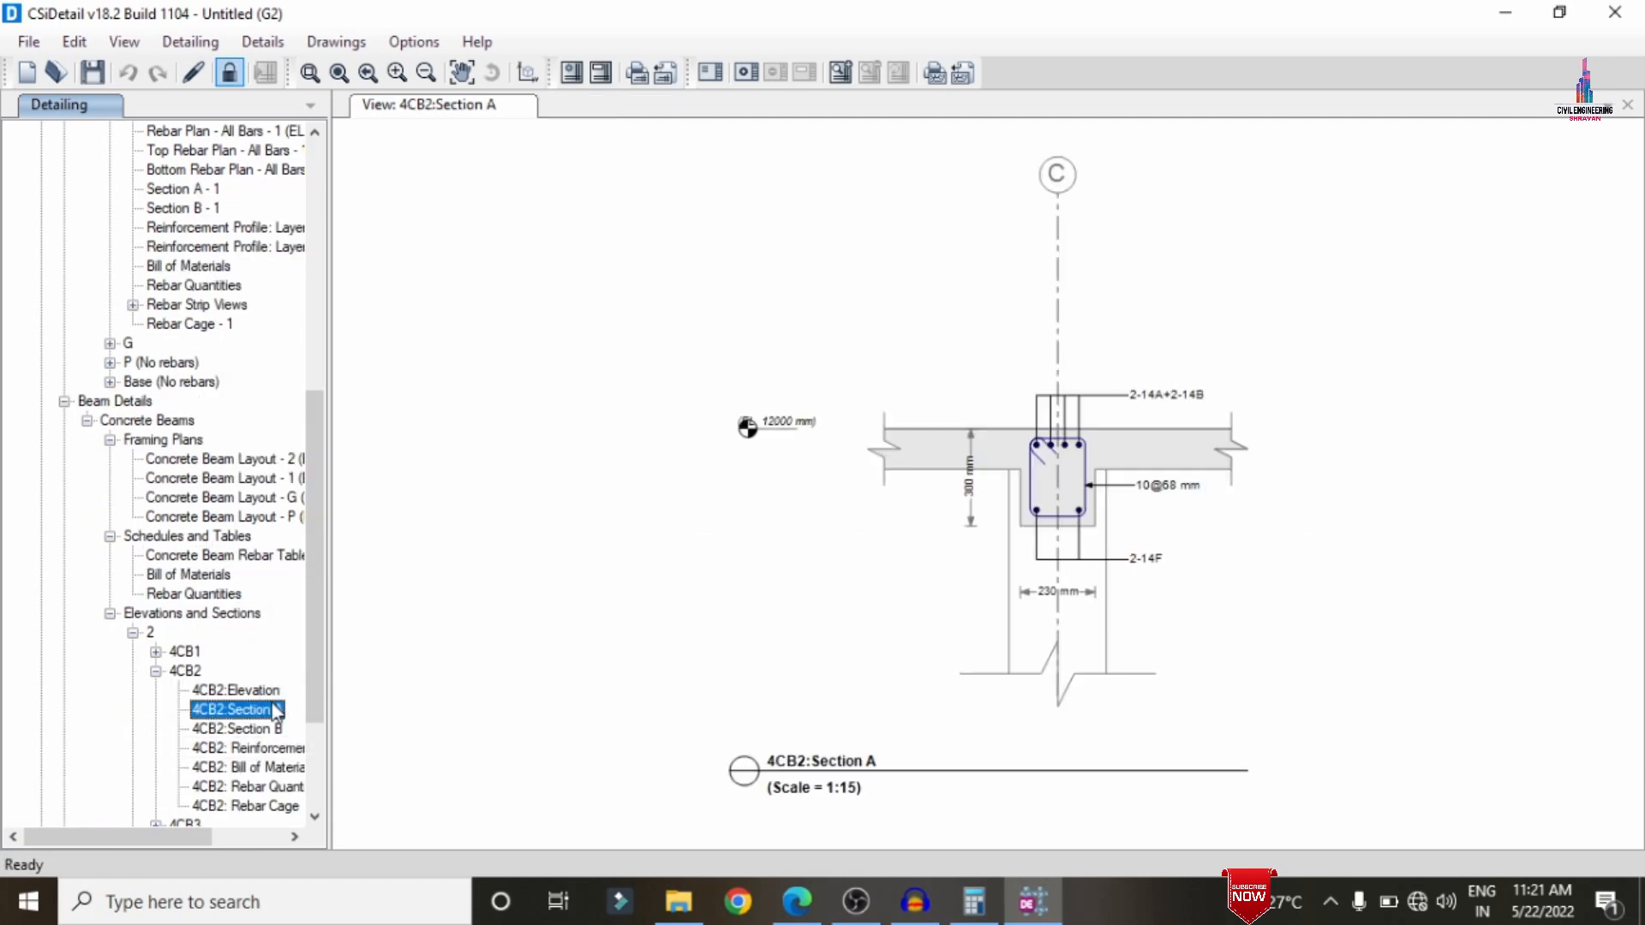
double_click(260, 730)
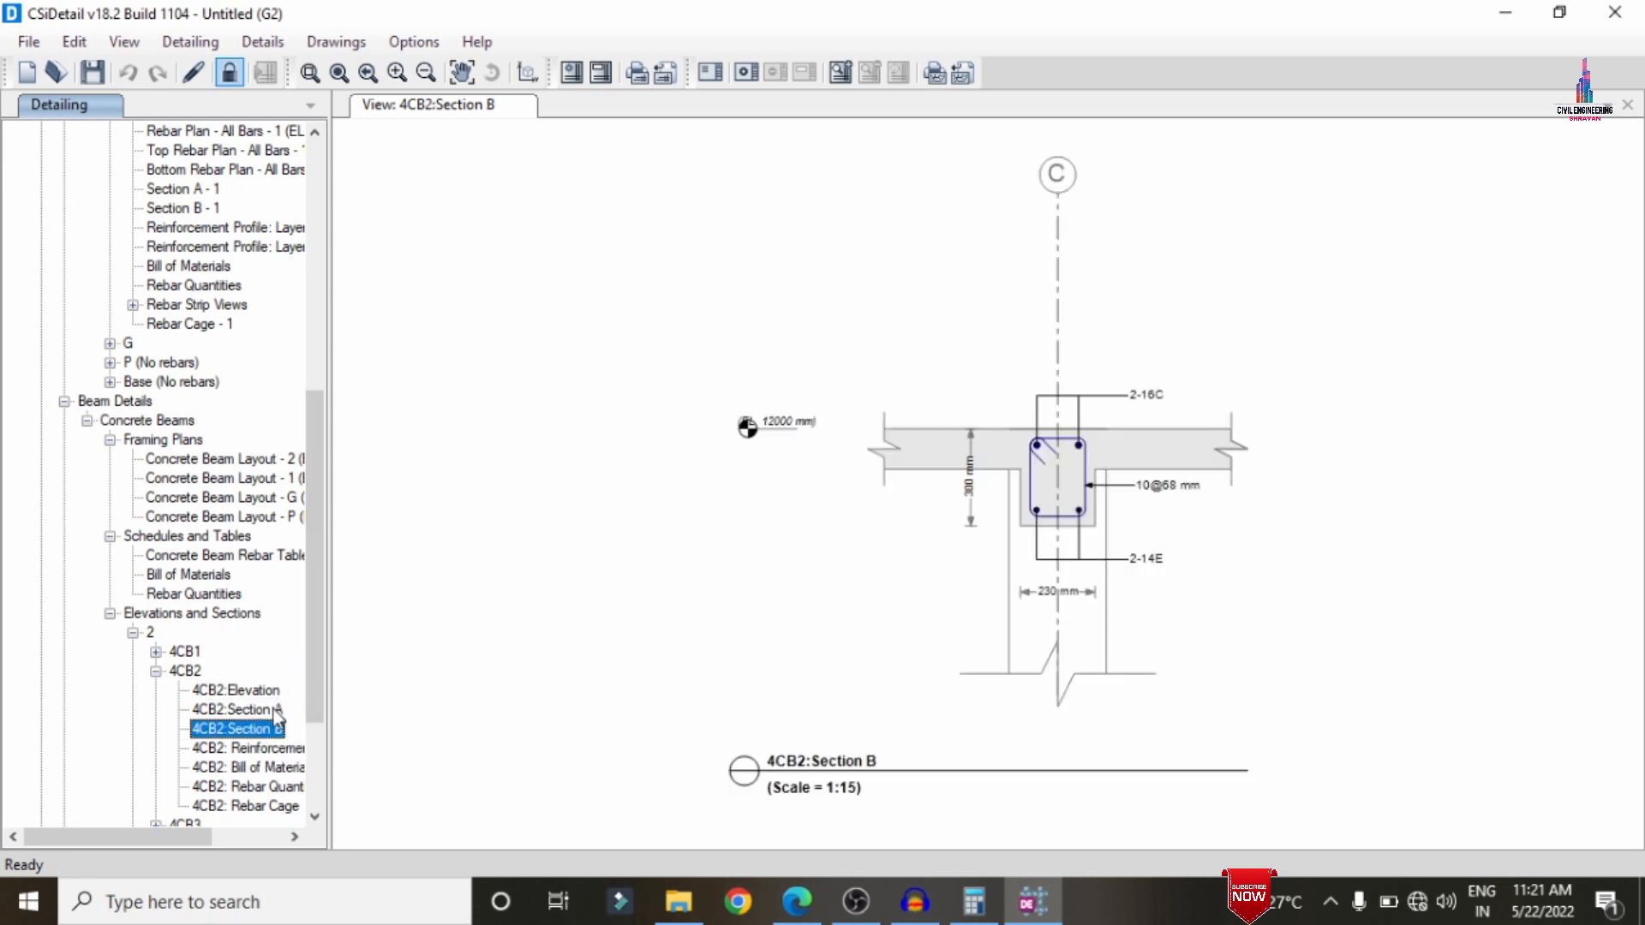
double_click(274, 709)
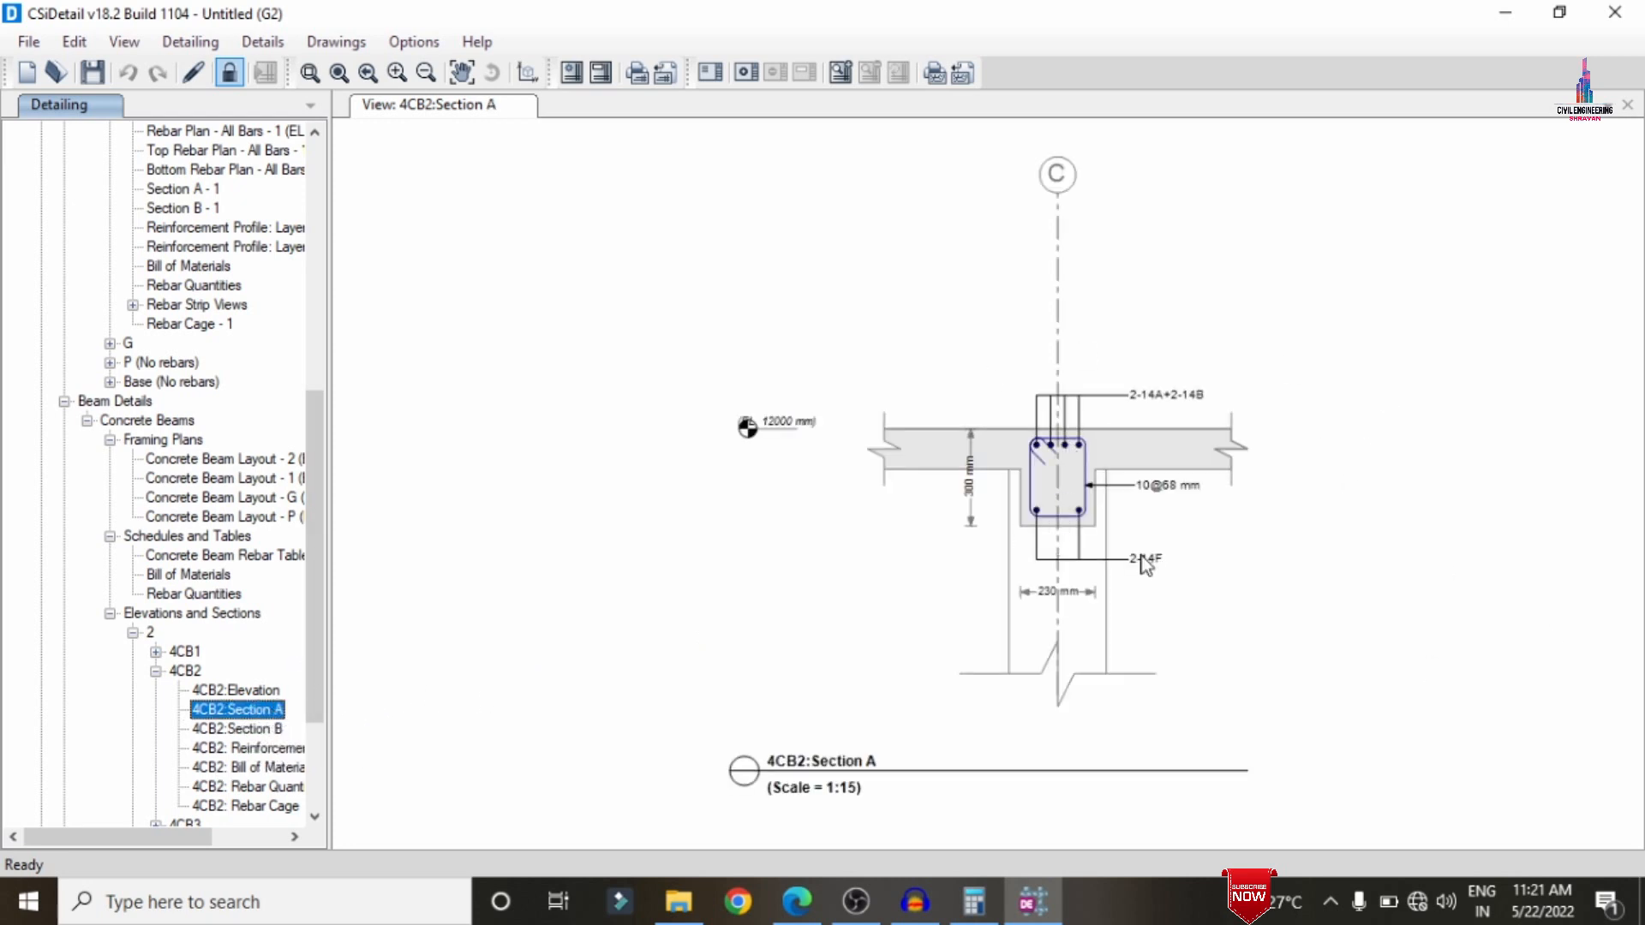
- Inspect the stirrups and longitudinal bars along beam 4CB2 in its 3D rebar cage
scroll(317, 753, down, 3)
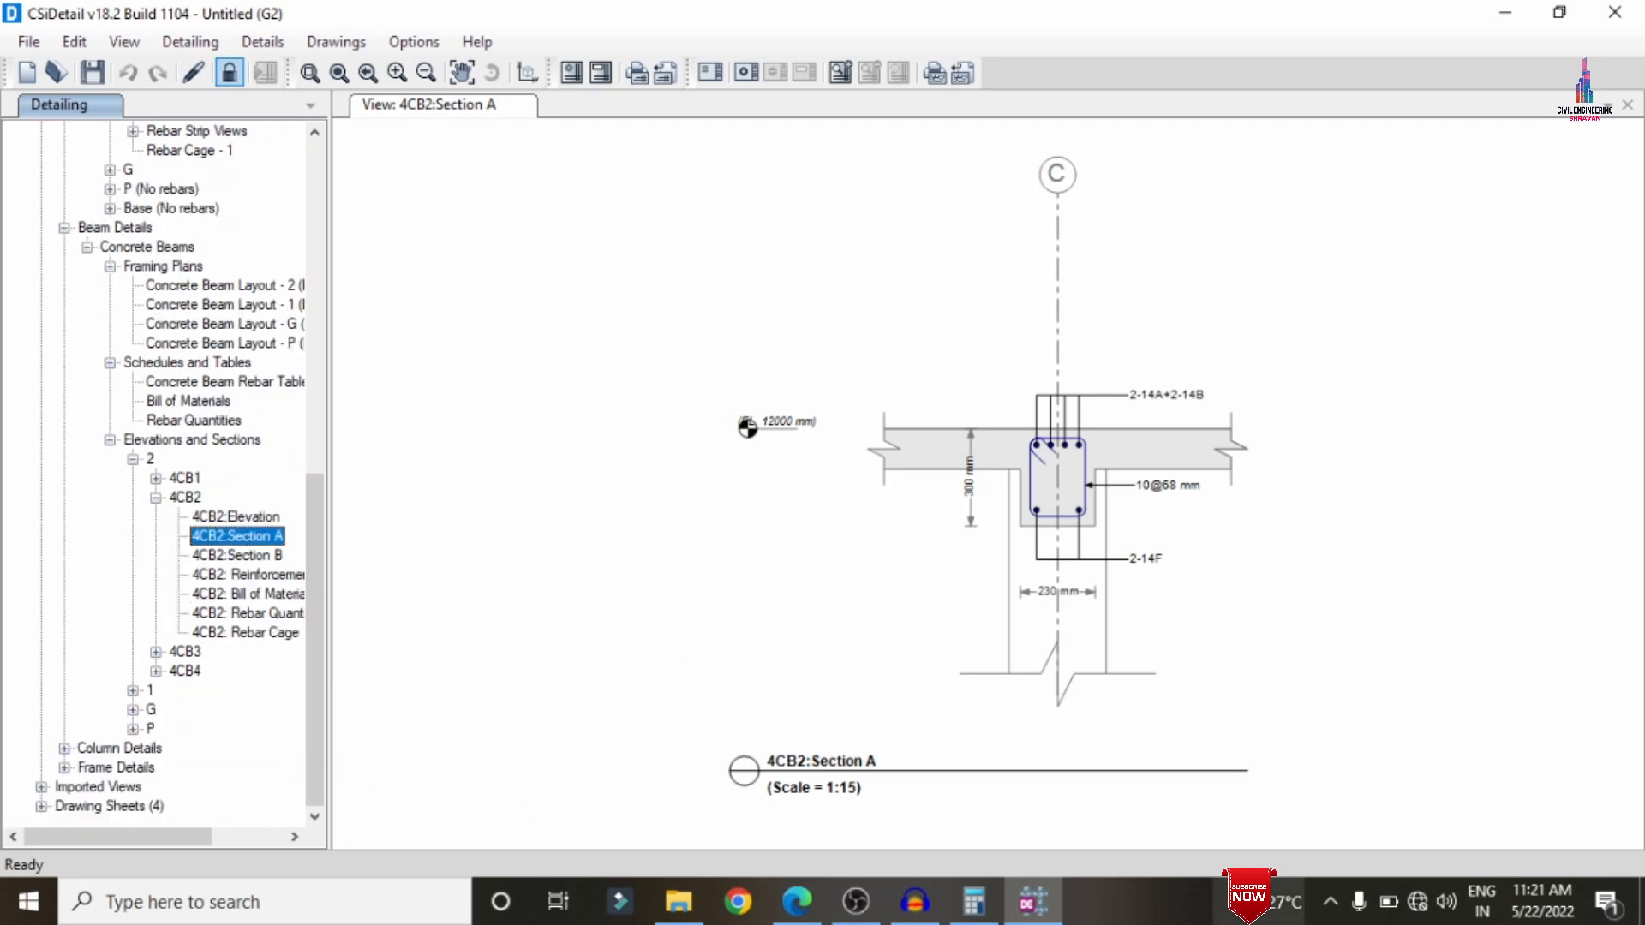
click(253, 635)
double_click(254, 638)
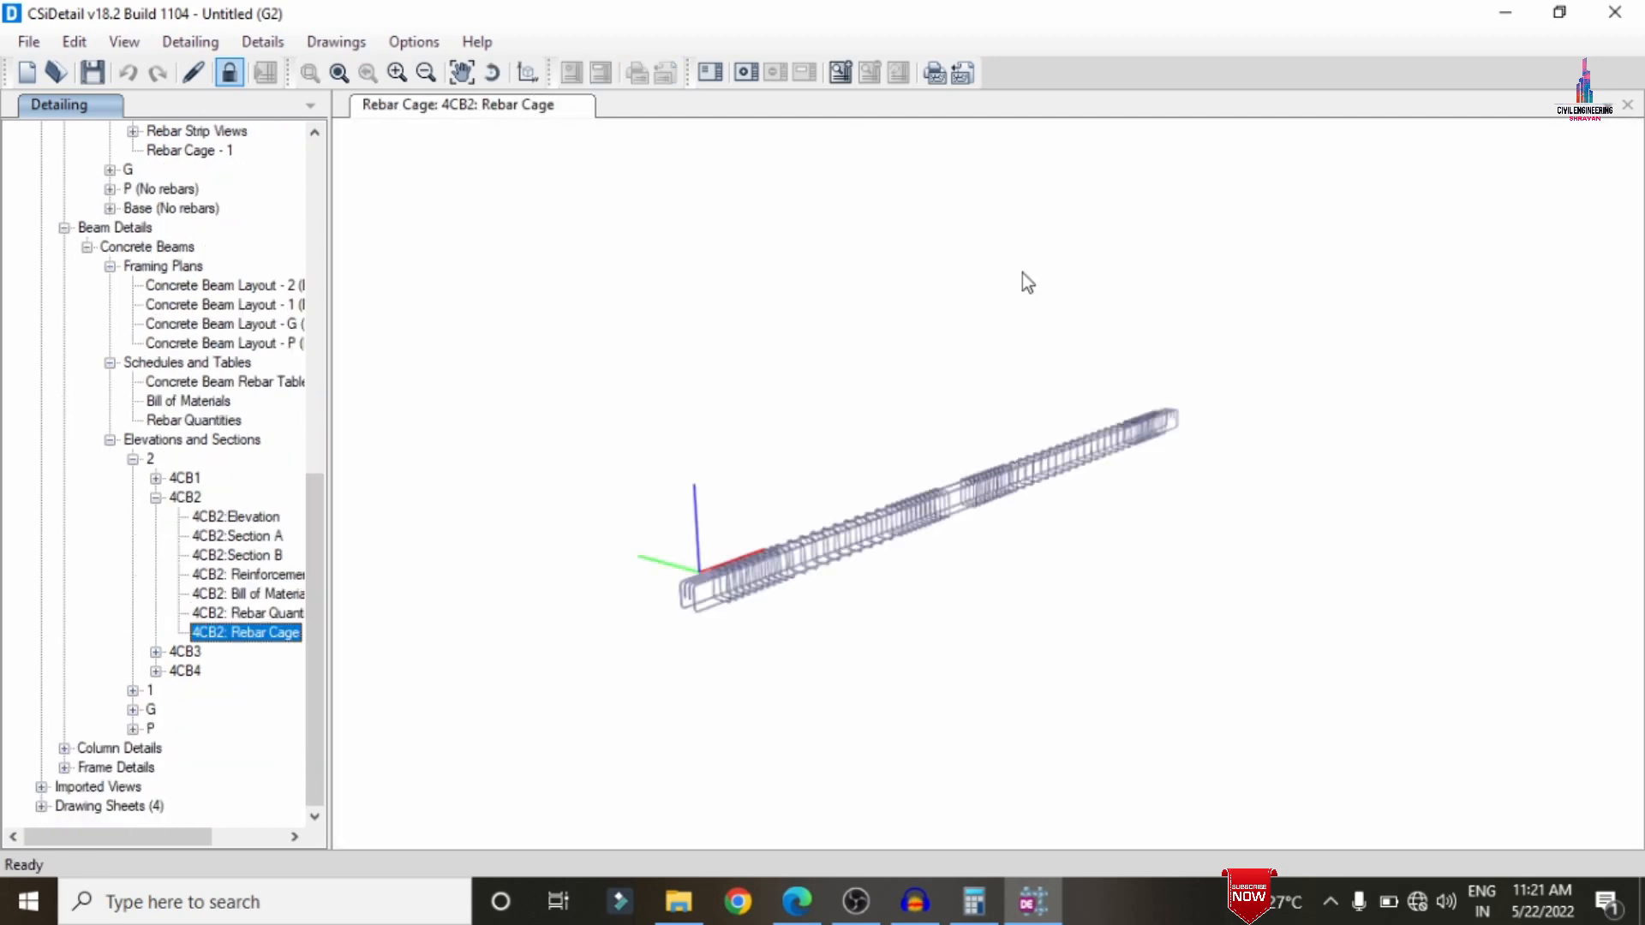
scroll(722, 563, up, 6)
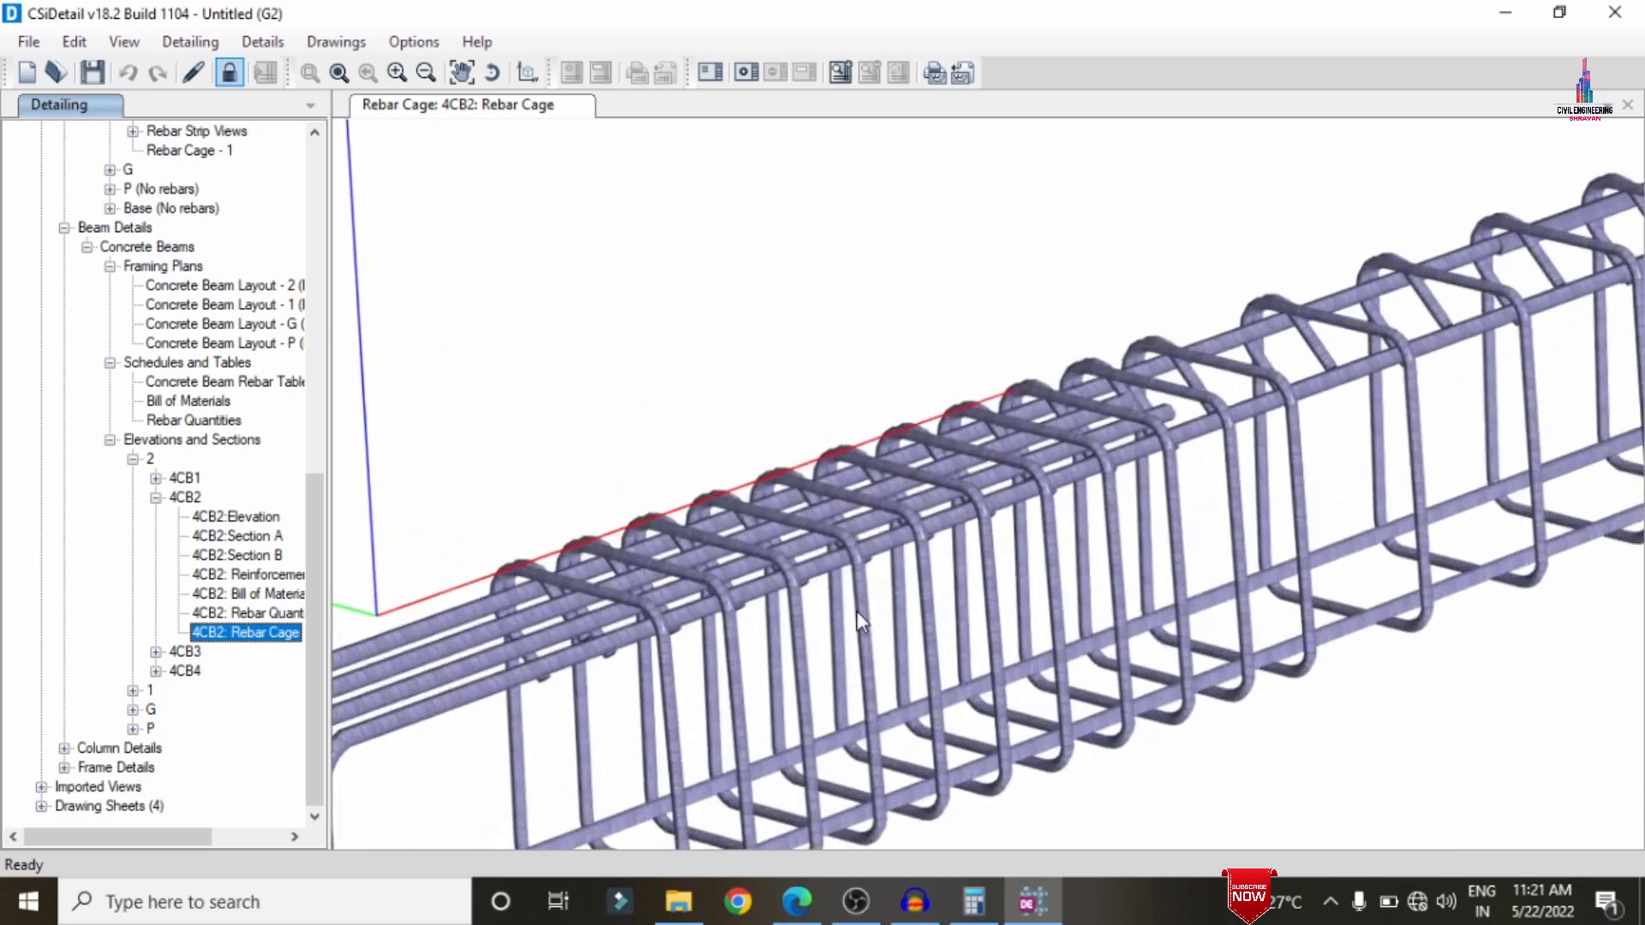
scroll(825, 443, down, 6)
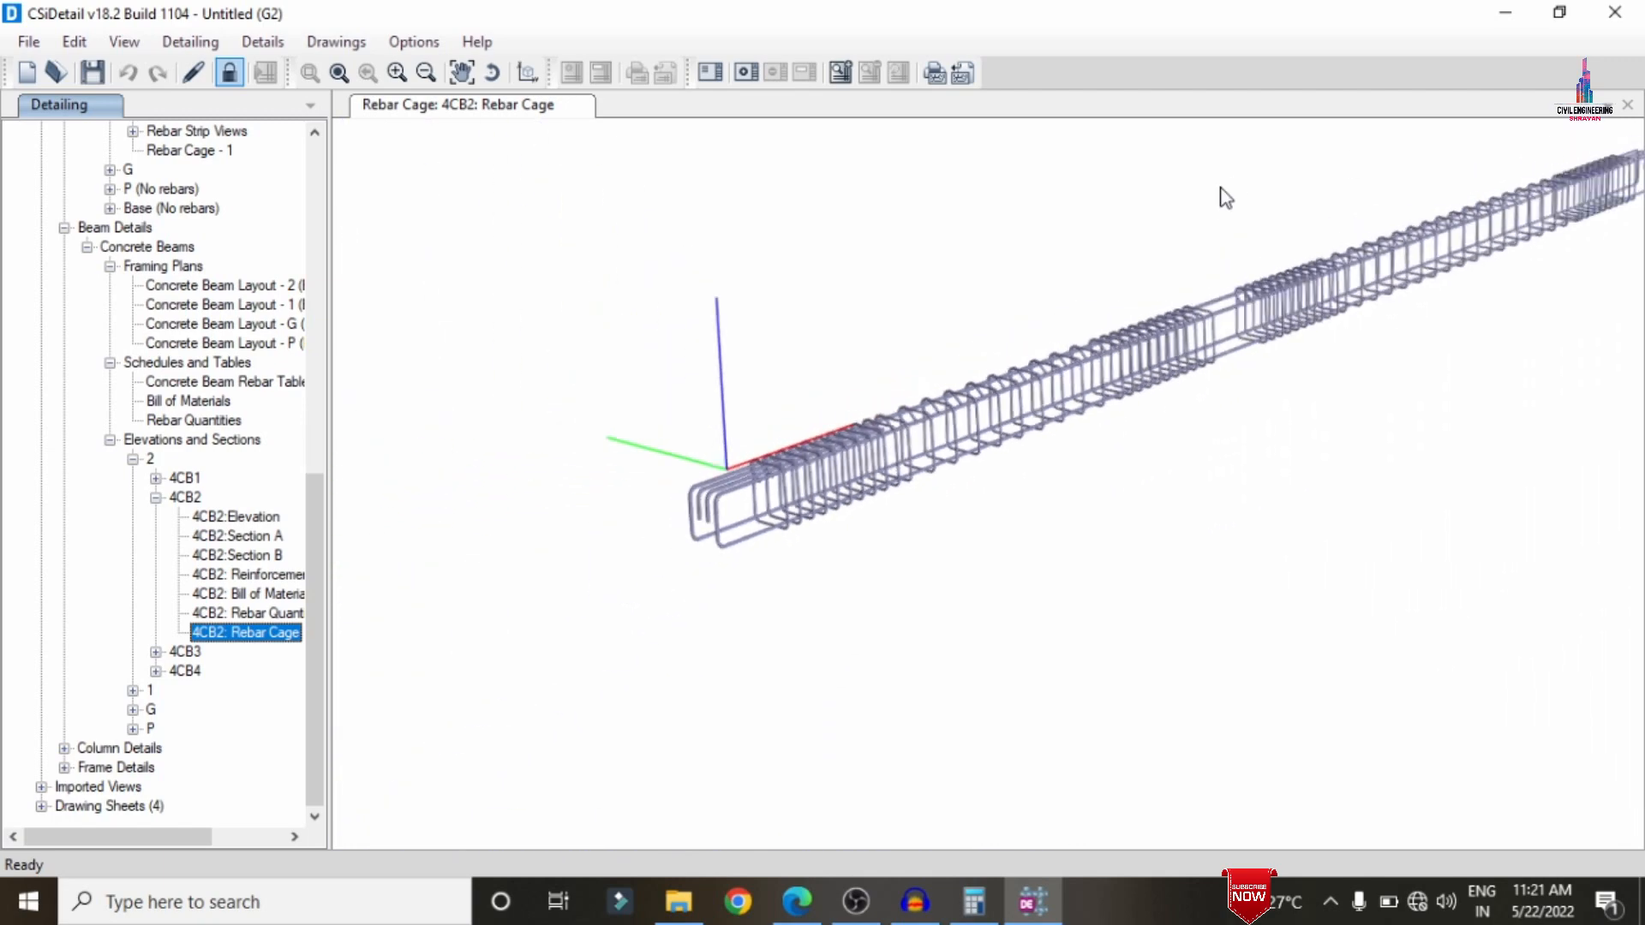
middle_drag(1145, 233, 829, 377)
scroll(1303, 297, up, 7)
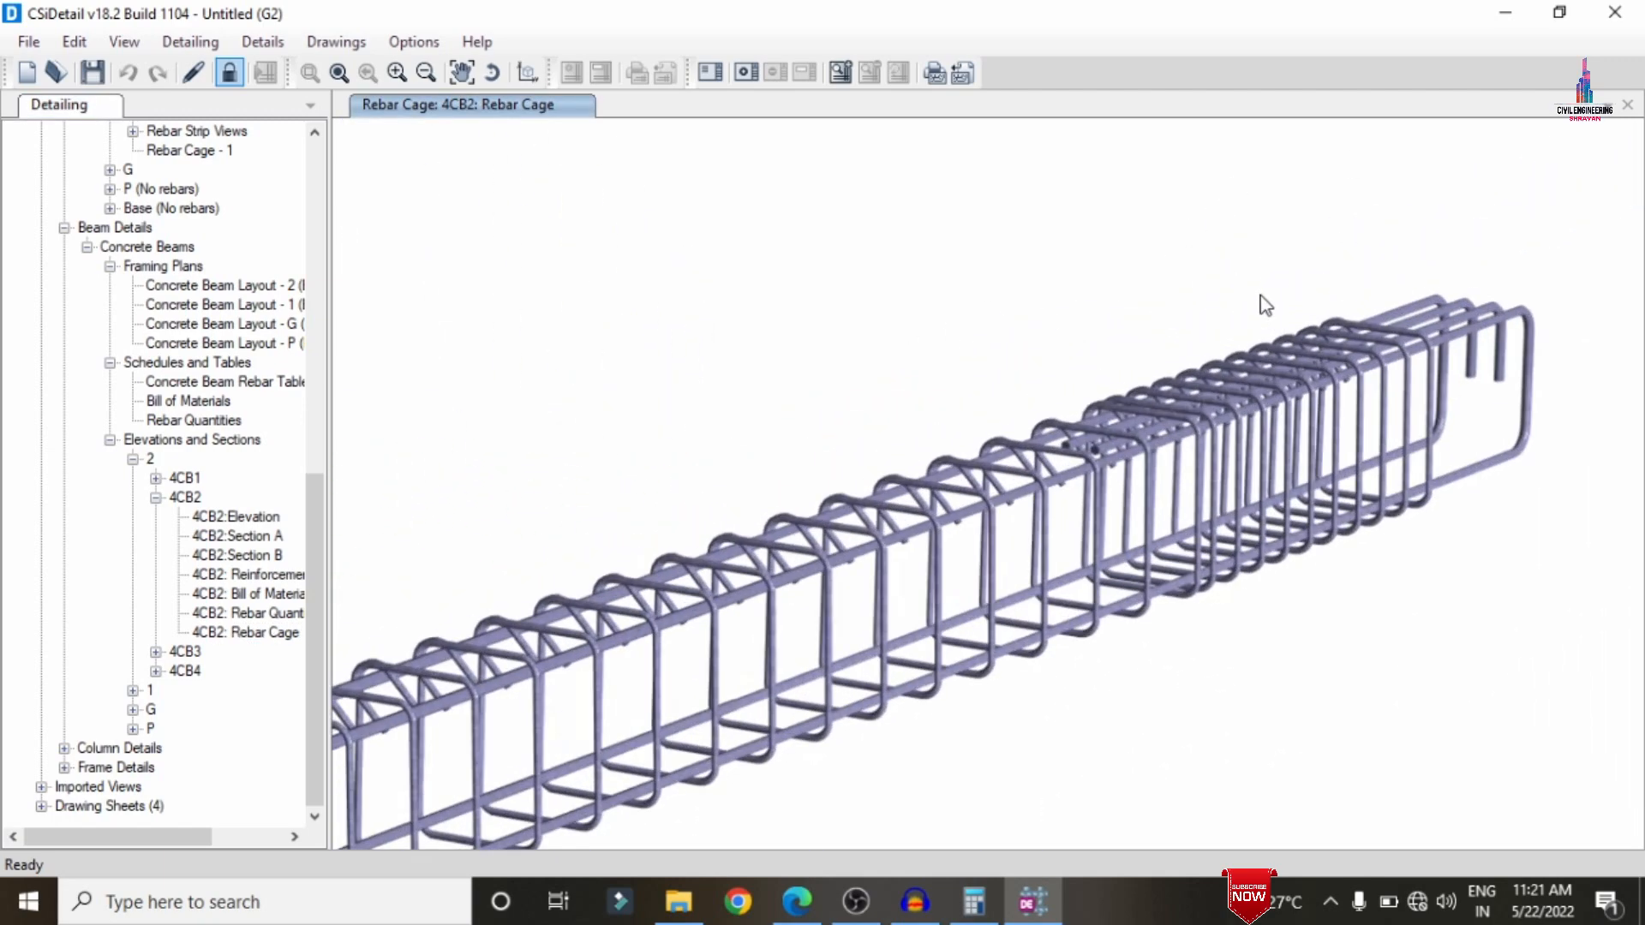
scroll(1263, 306, up, 3)
scroll(1159, 274, down, 7)
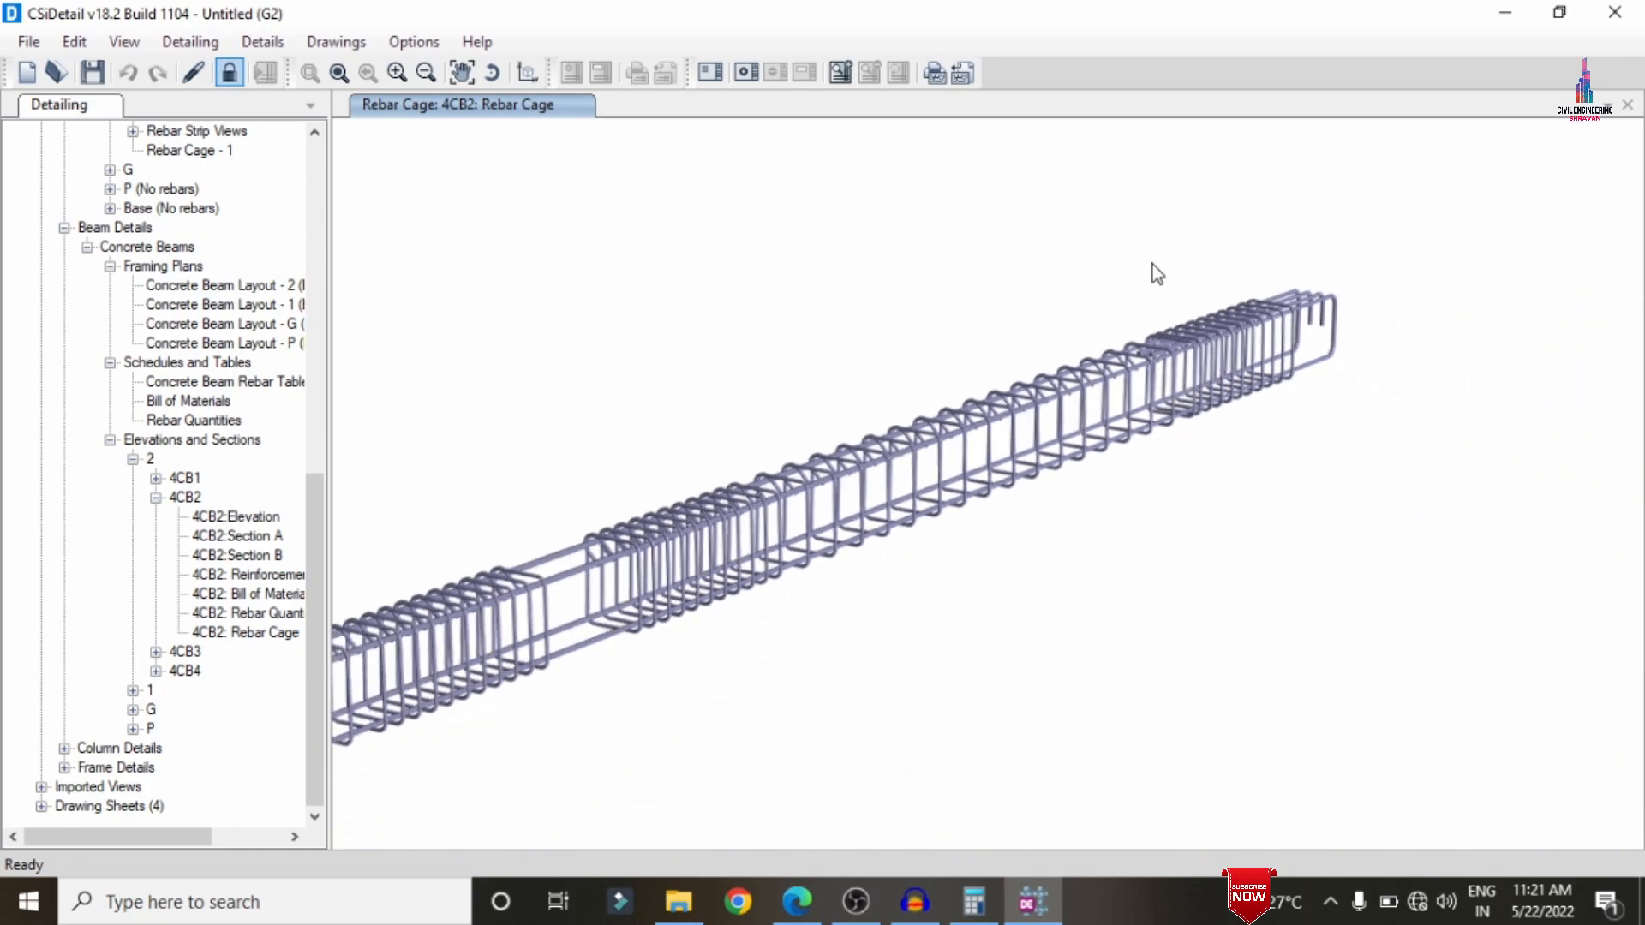
scroll(918, 283, down, 2)
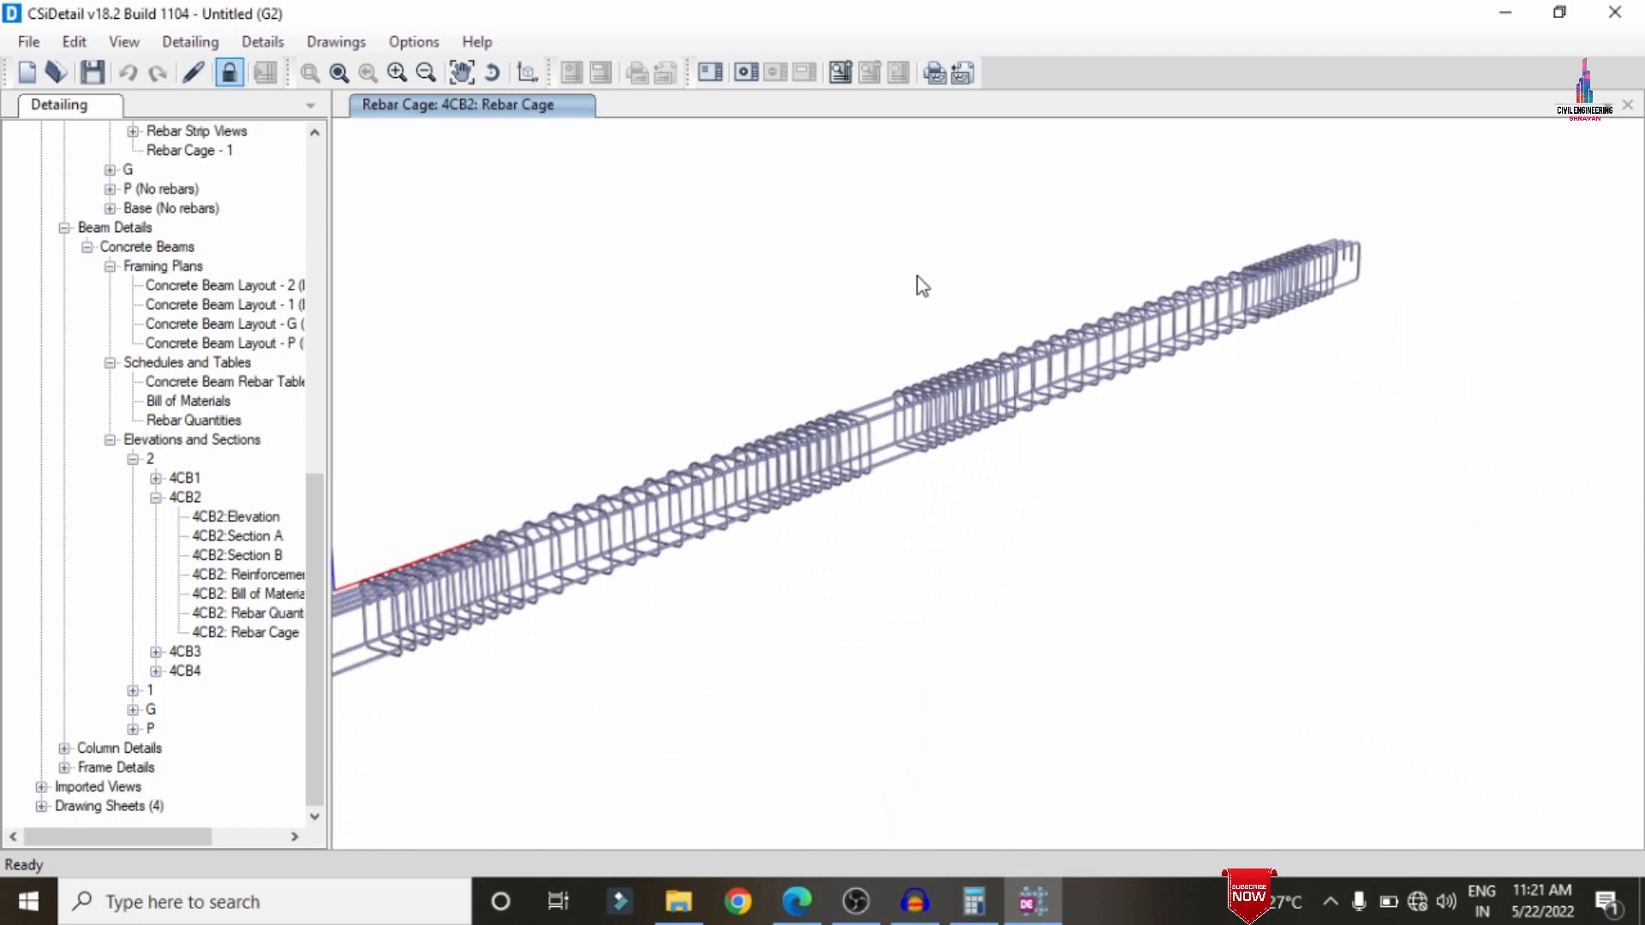
- View sections A and B of the plinth-level (P) beam 1CB1
click(134, 729)
click(154, 748)
click(238, 710)
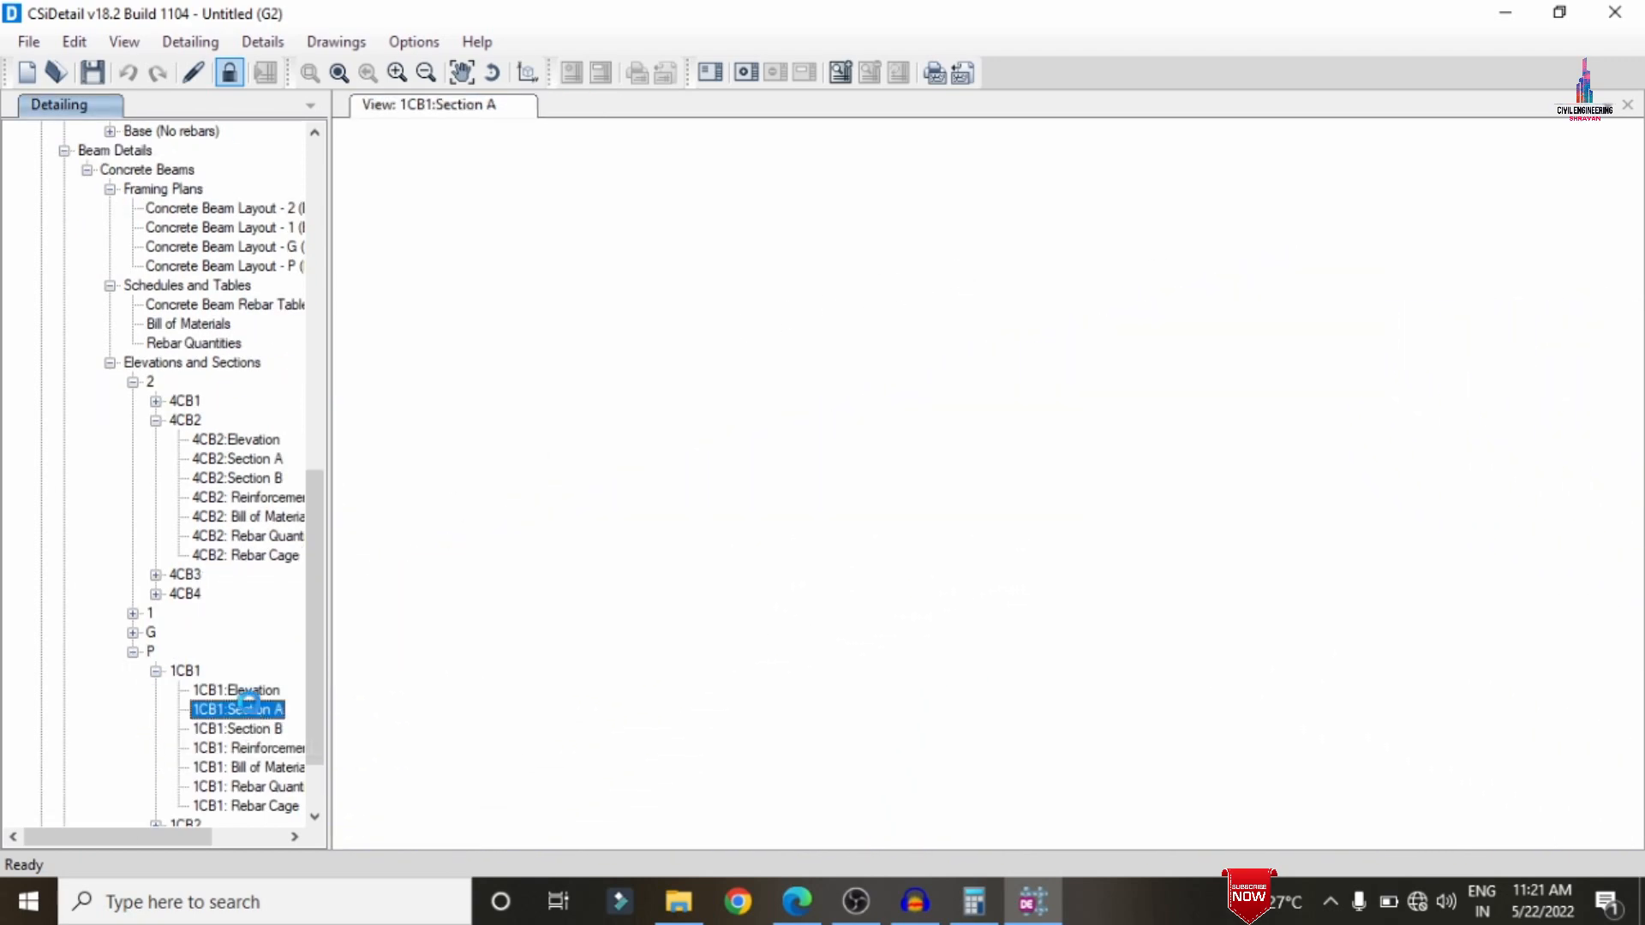
click(267, 729)
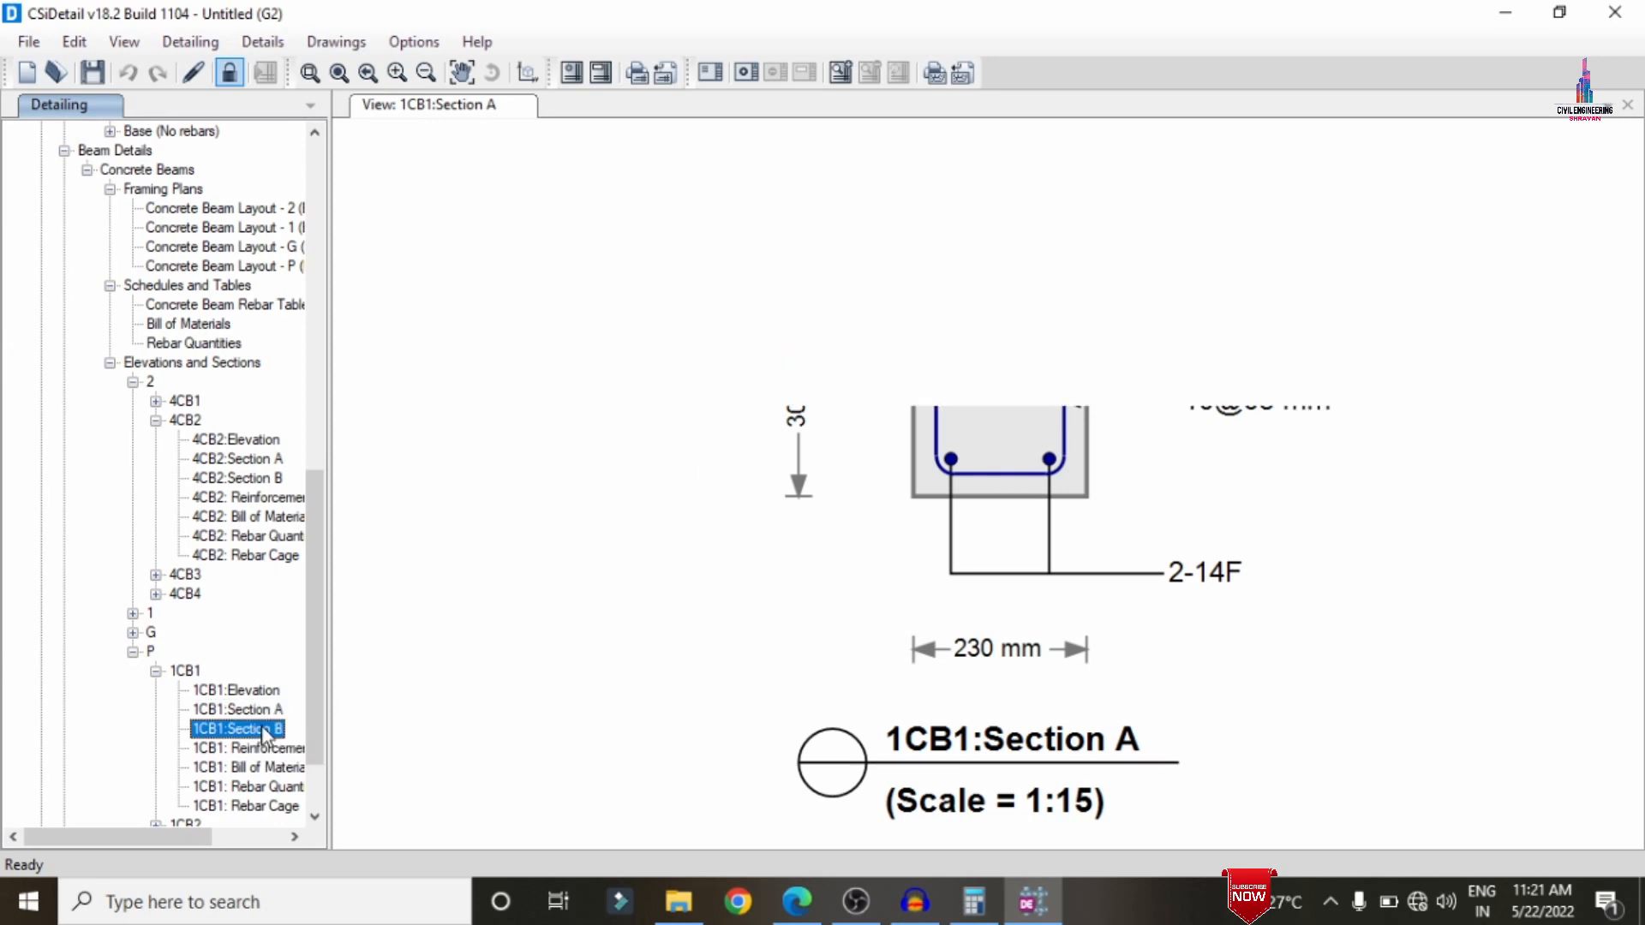
- View the concrete column layout at the Base level
scroll(243, 755, down, 2)
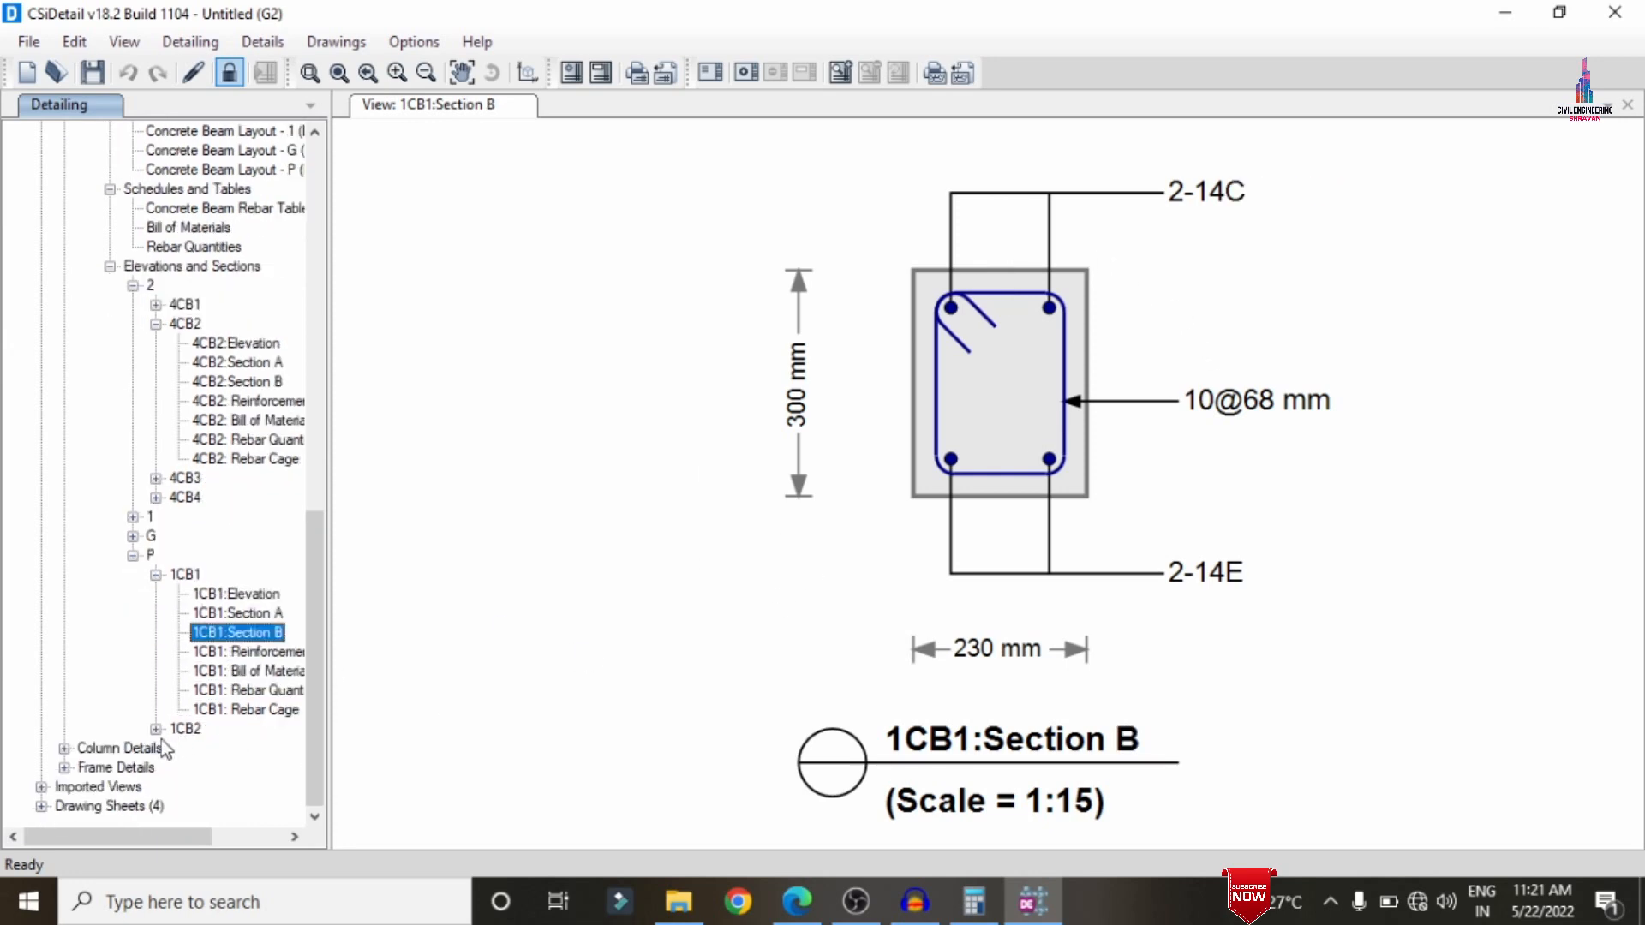
click(63, 748)
click(88, 768)
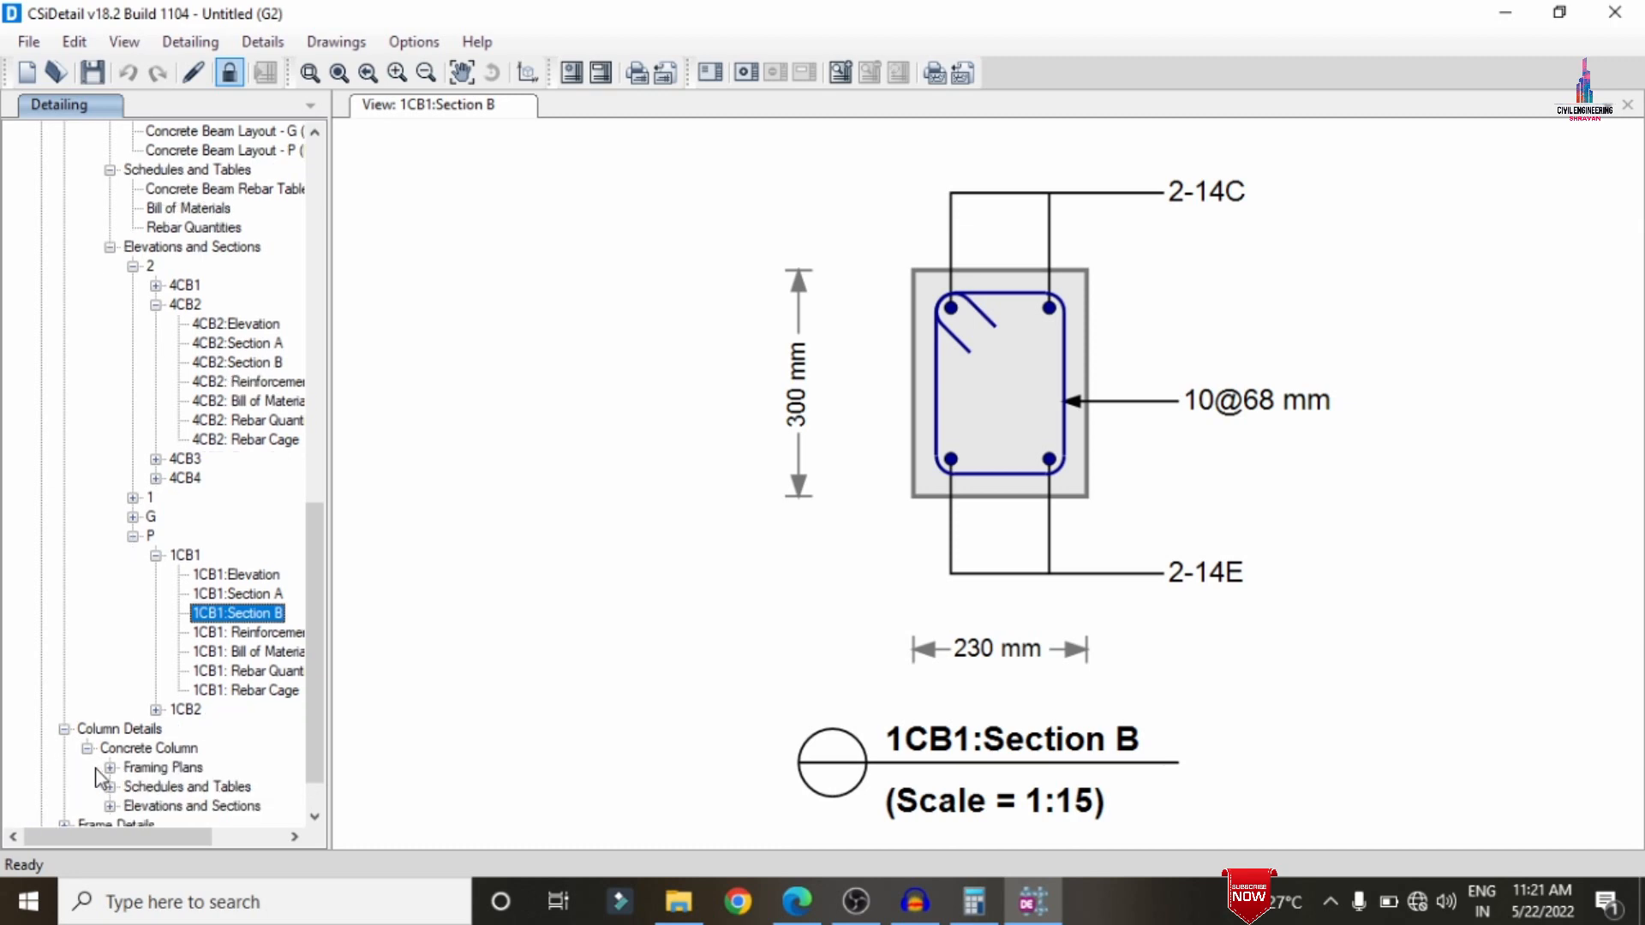
click(110, 768)
click(150, 787)
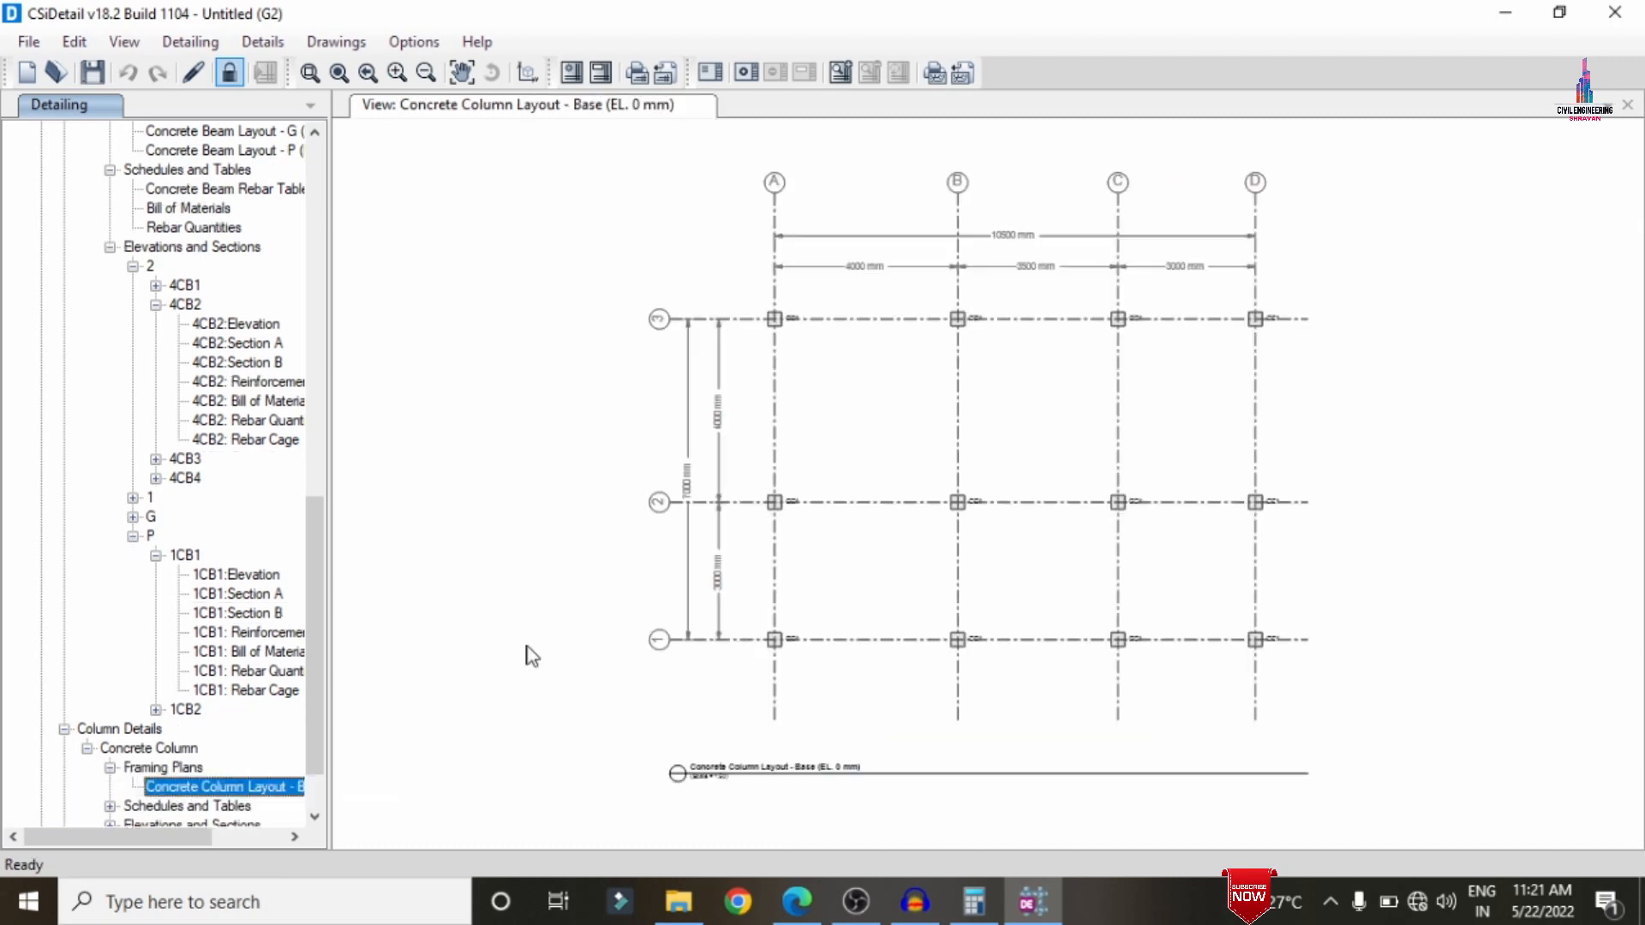
scroll(315, 761, down, 2)
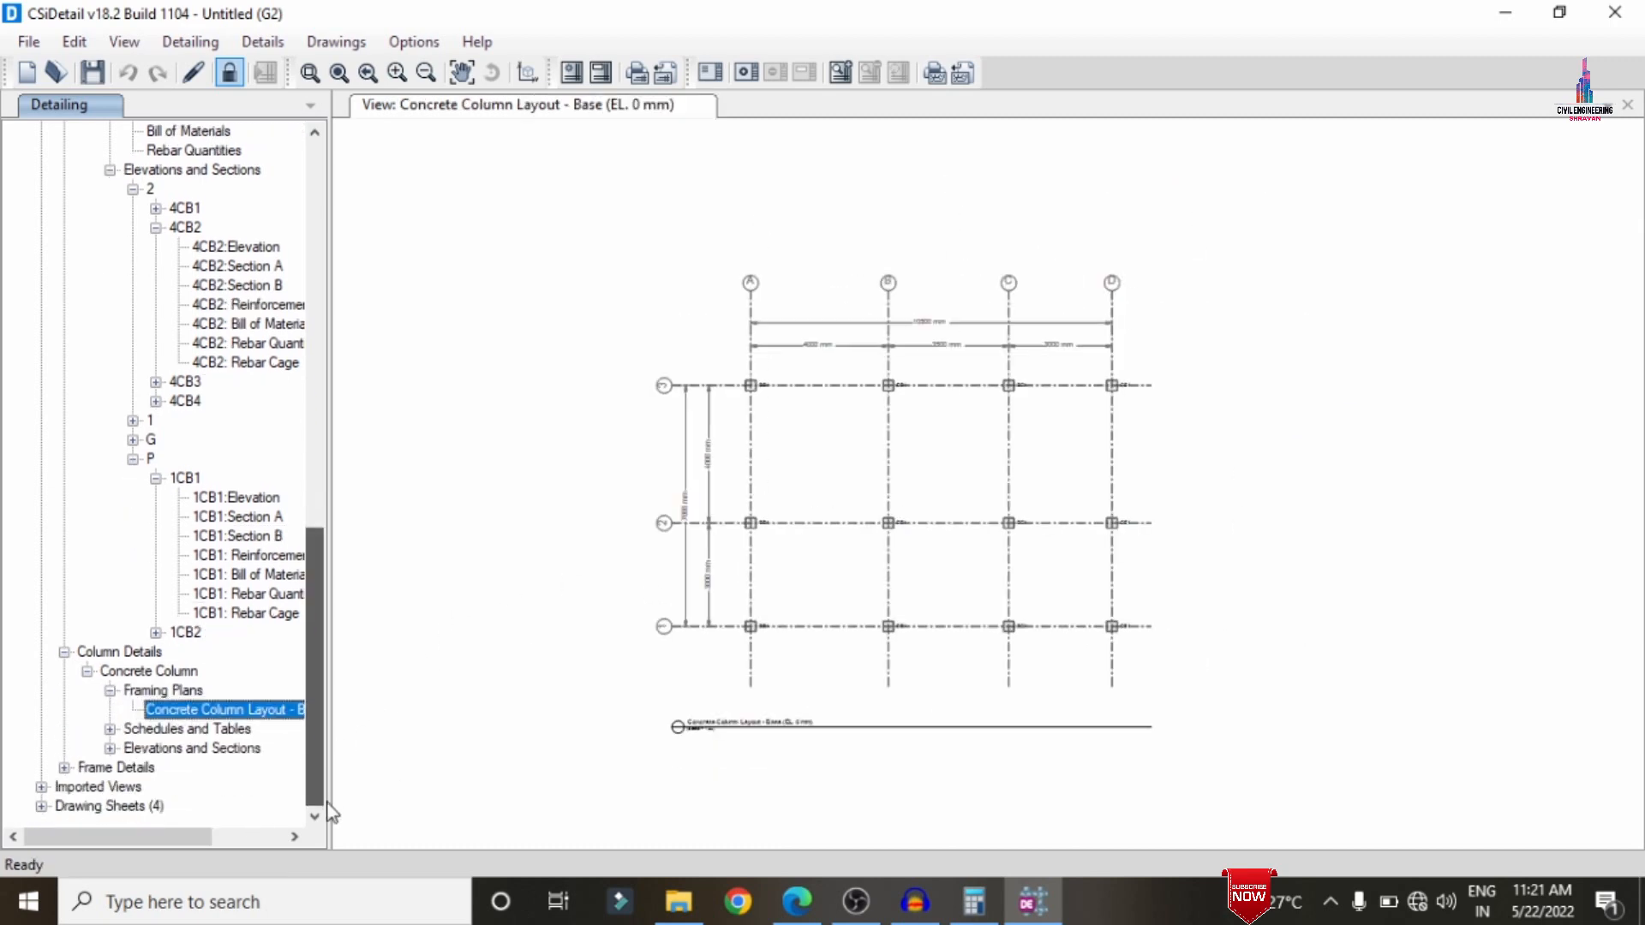
- Review the concrete column schedule, bill of materials and rebar quantities
click(110, 729)
click(193, 748)
click(190, 769)
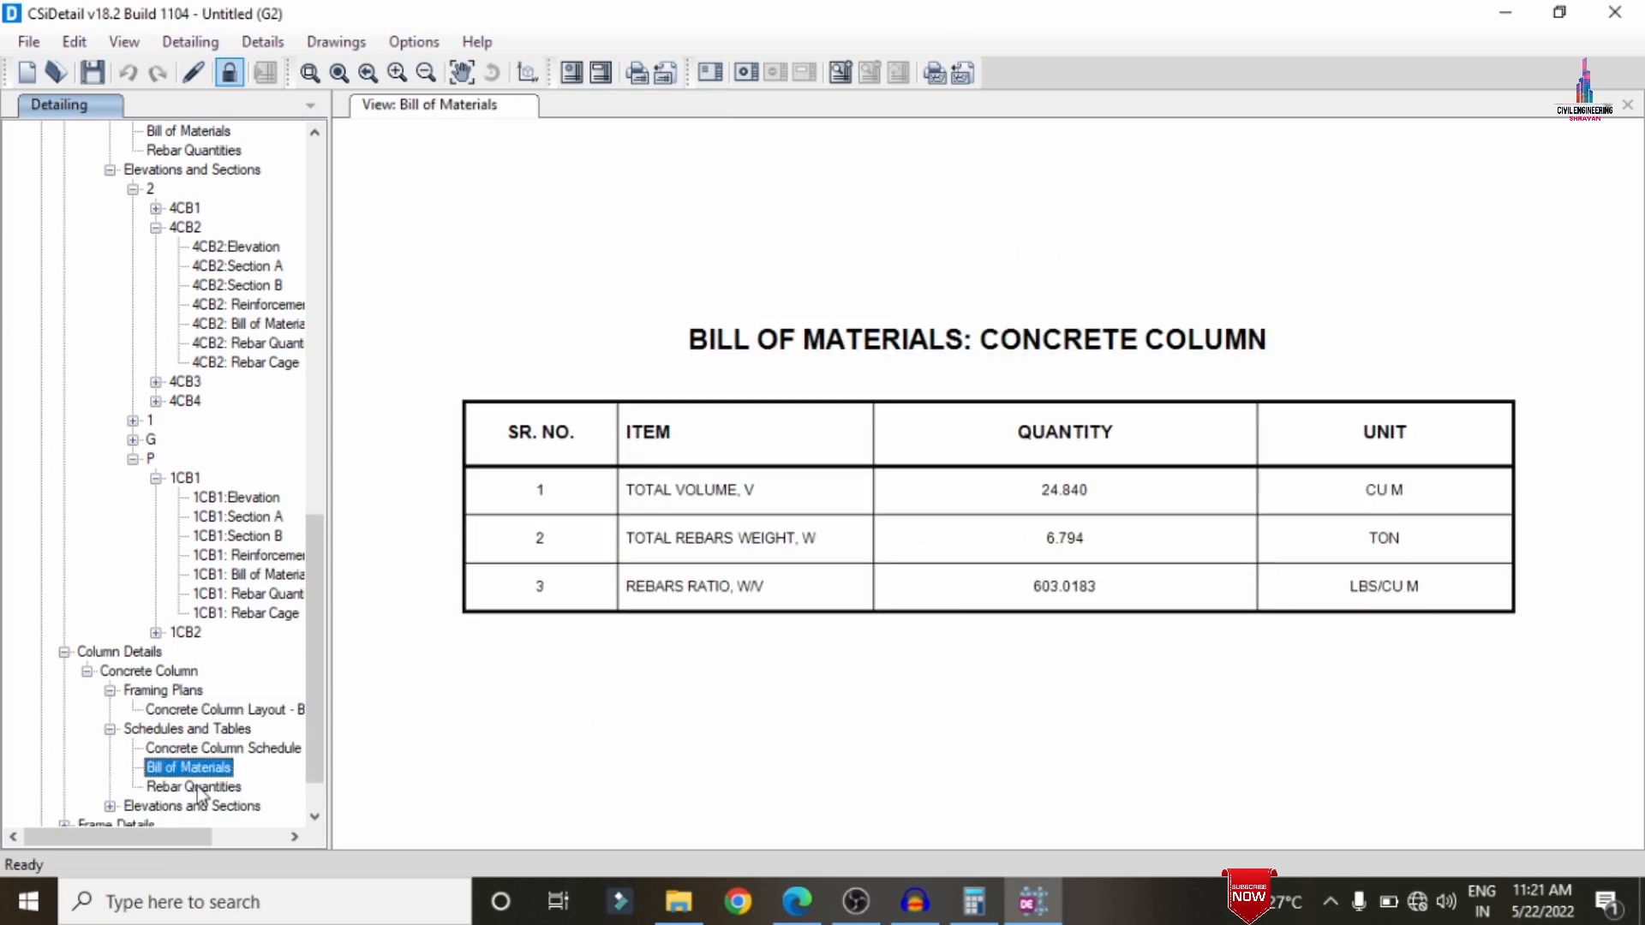
click(204, 748)
scroll(1033, 703, up, 5)
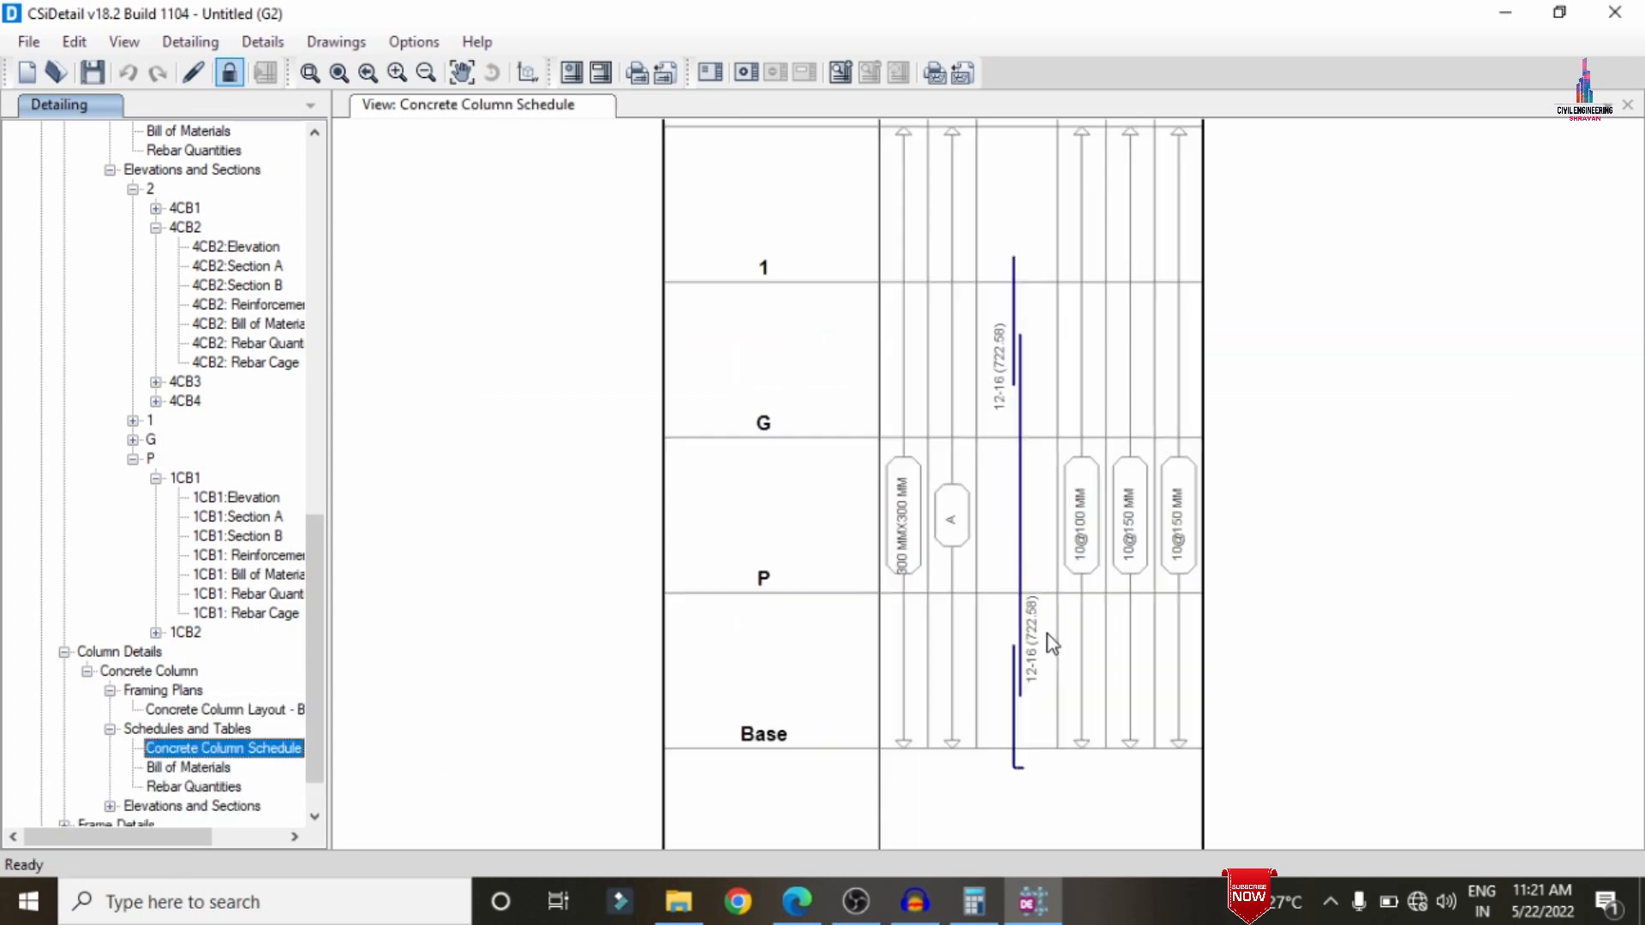
click(193, 786)
- View section A of column CC1 and open its 3D rebar cage
scroll(179, 759, down, 1)
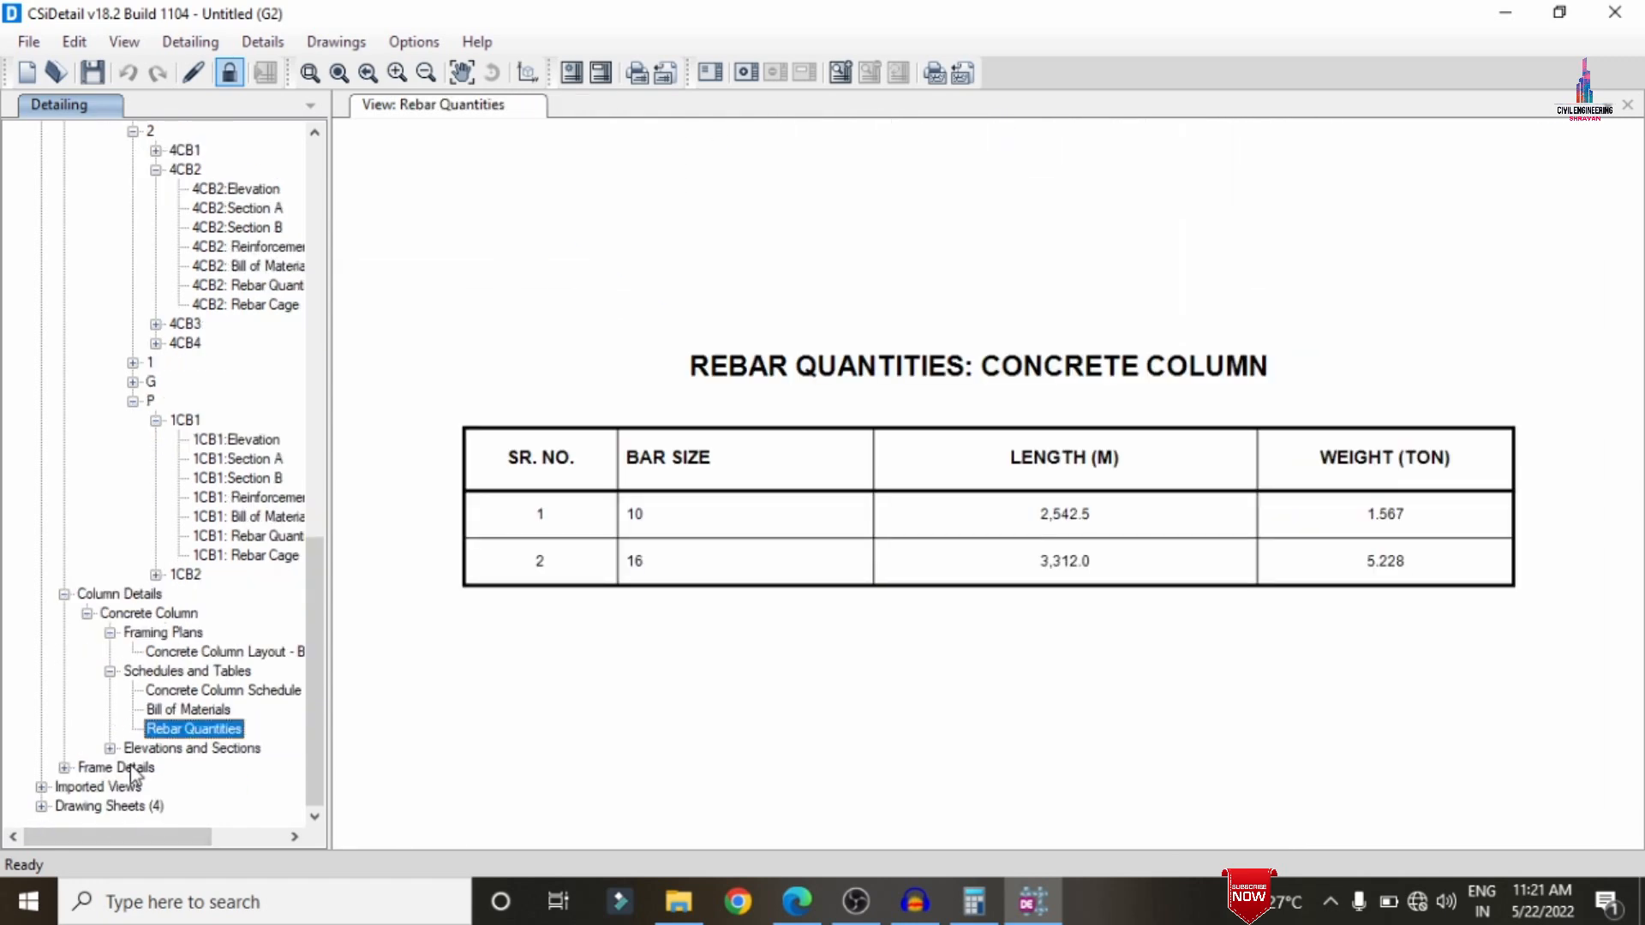
click(110, 747)
click(132, 766)
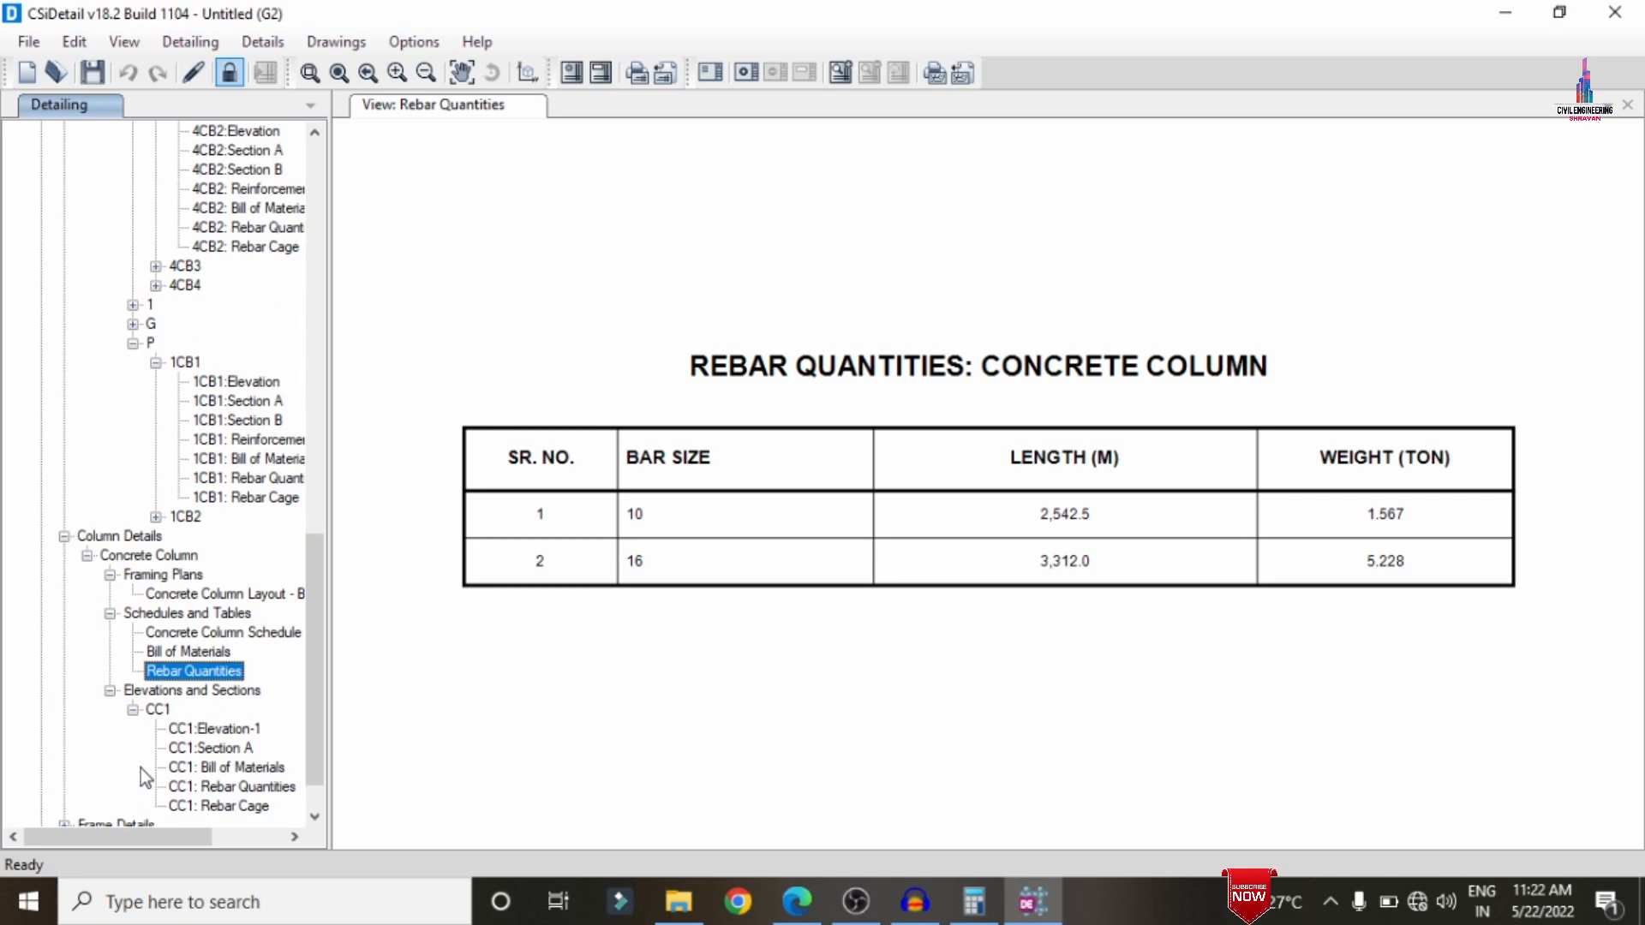
click(205, 749)
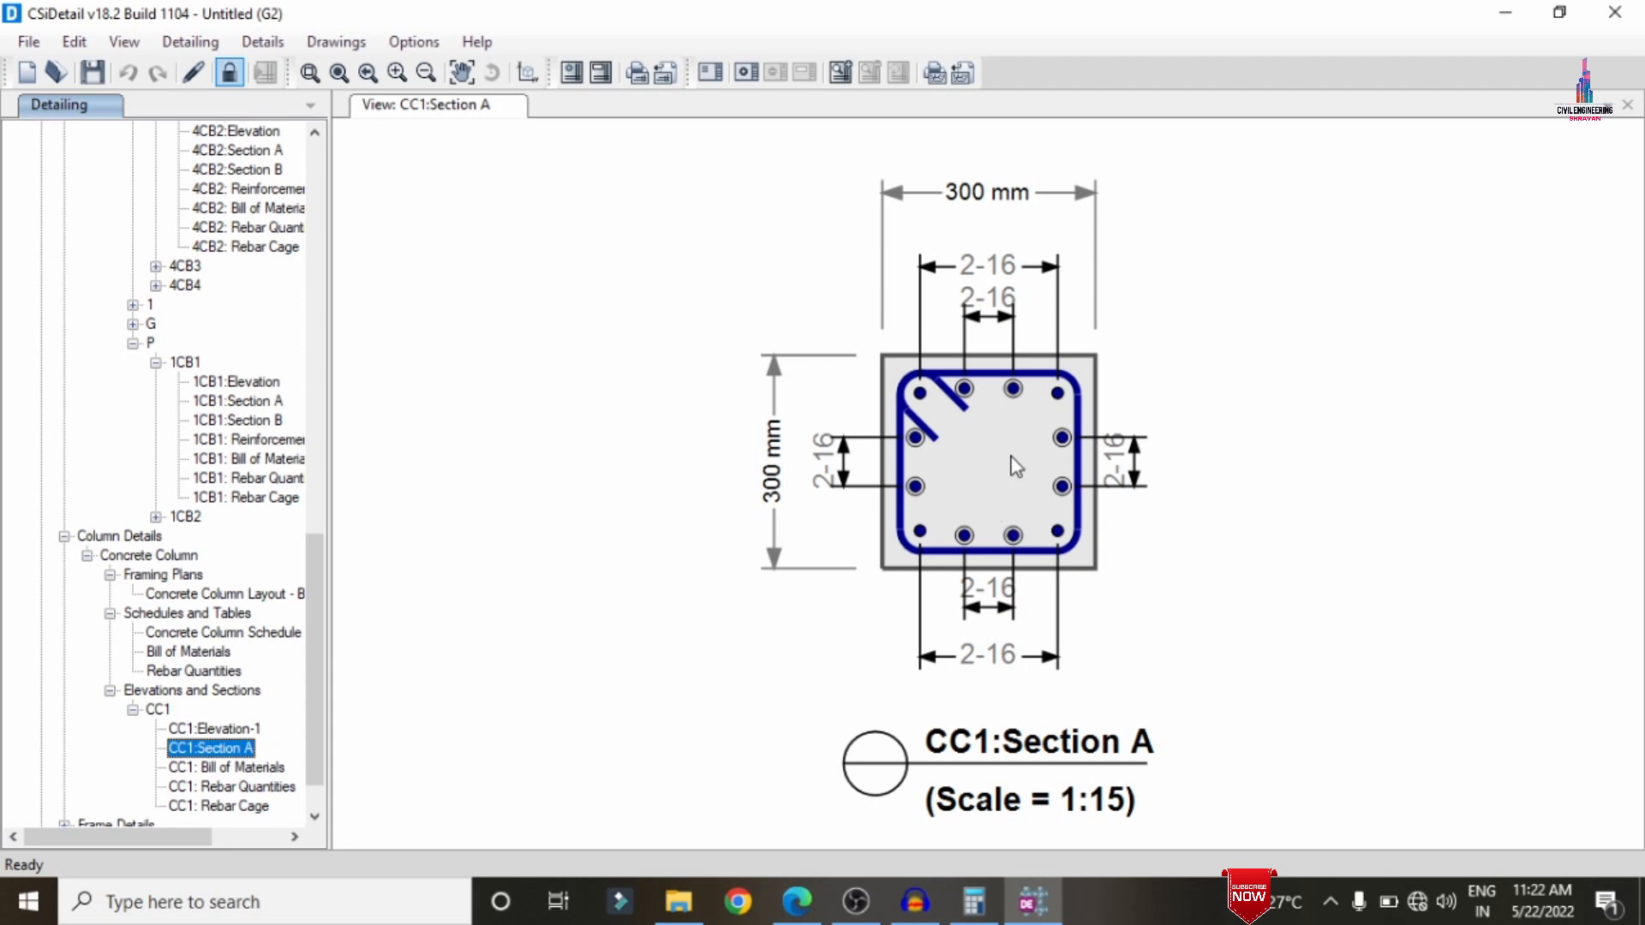
click(251, 806)
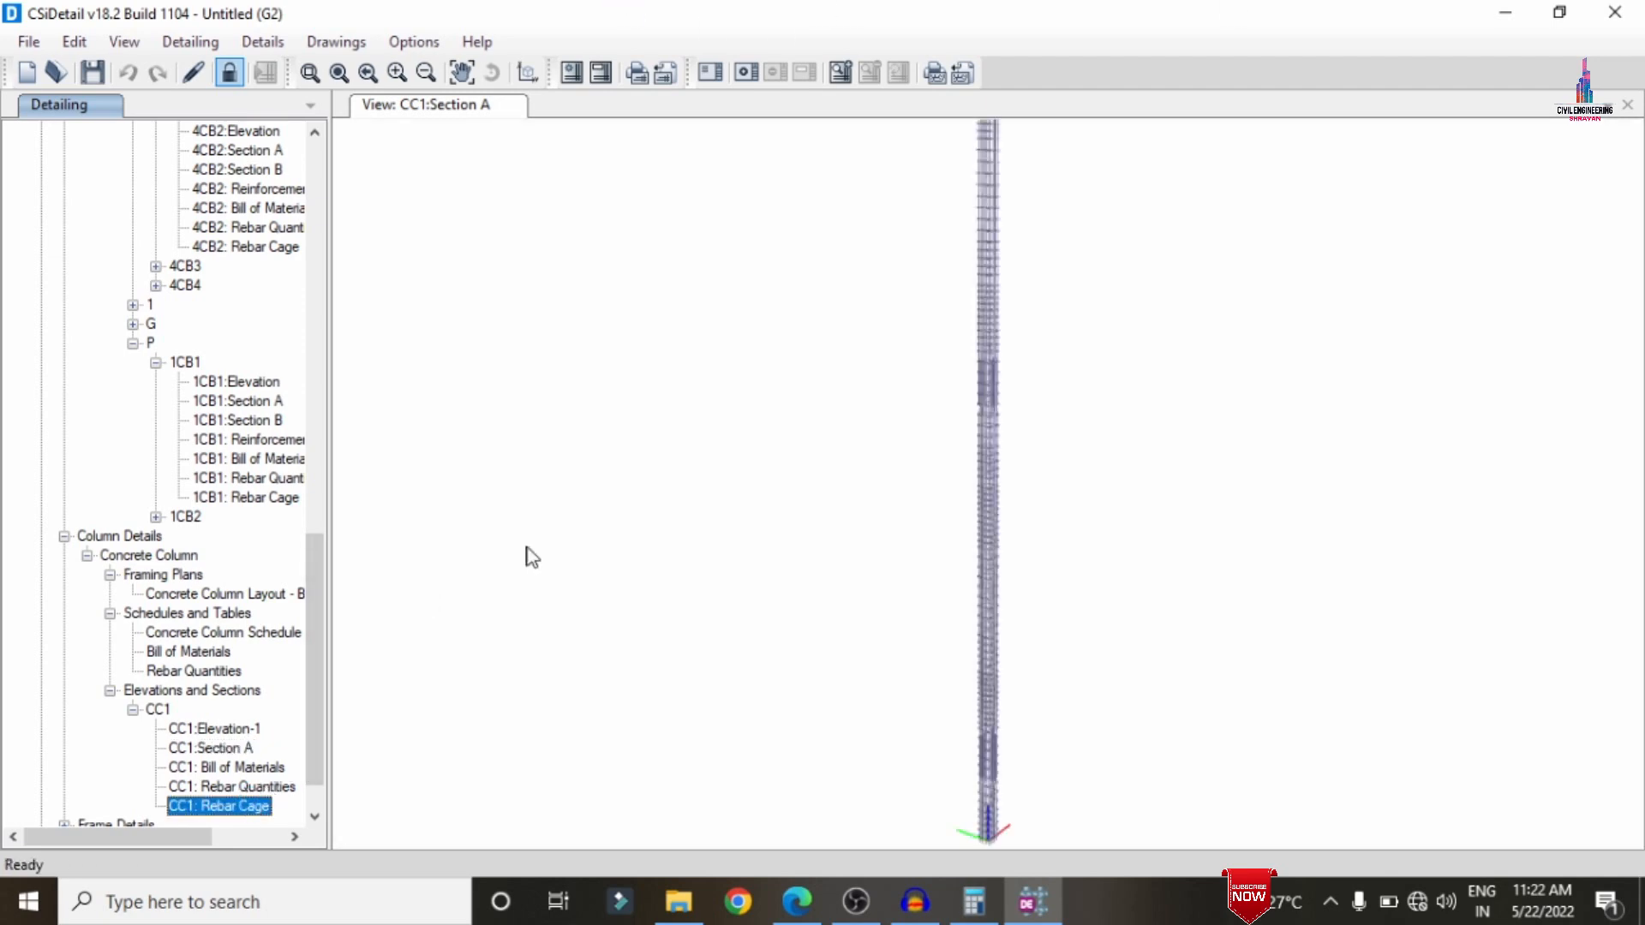
- Examine the longitudinal bars and ties of column CC1's 3D rebar cage up close and from several sides
drag(979, 317, 971, 557)
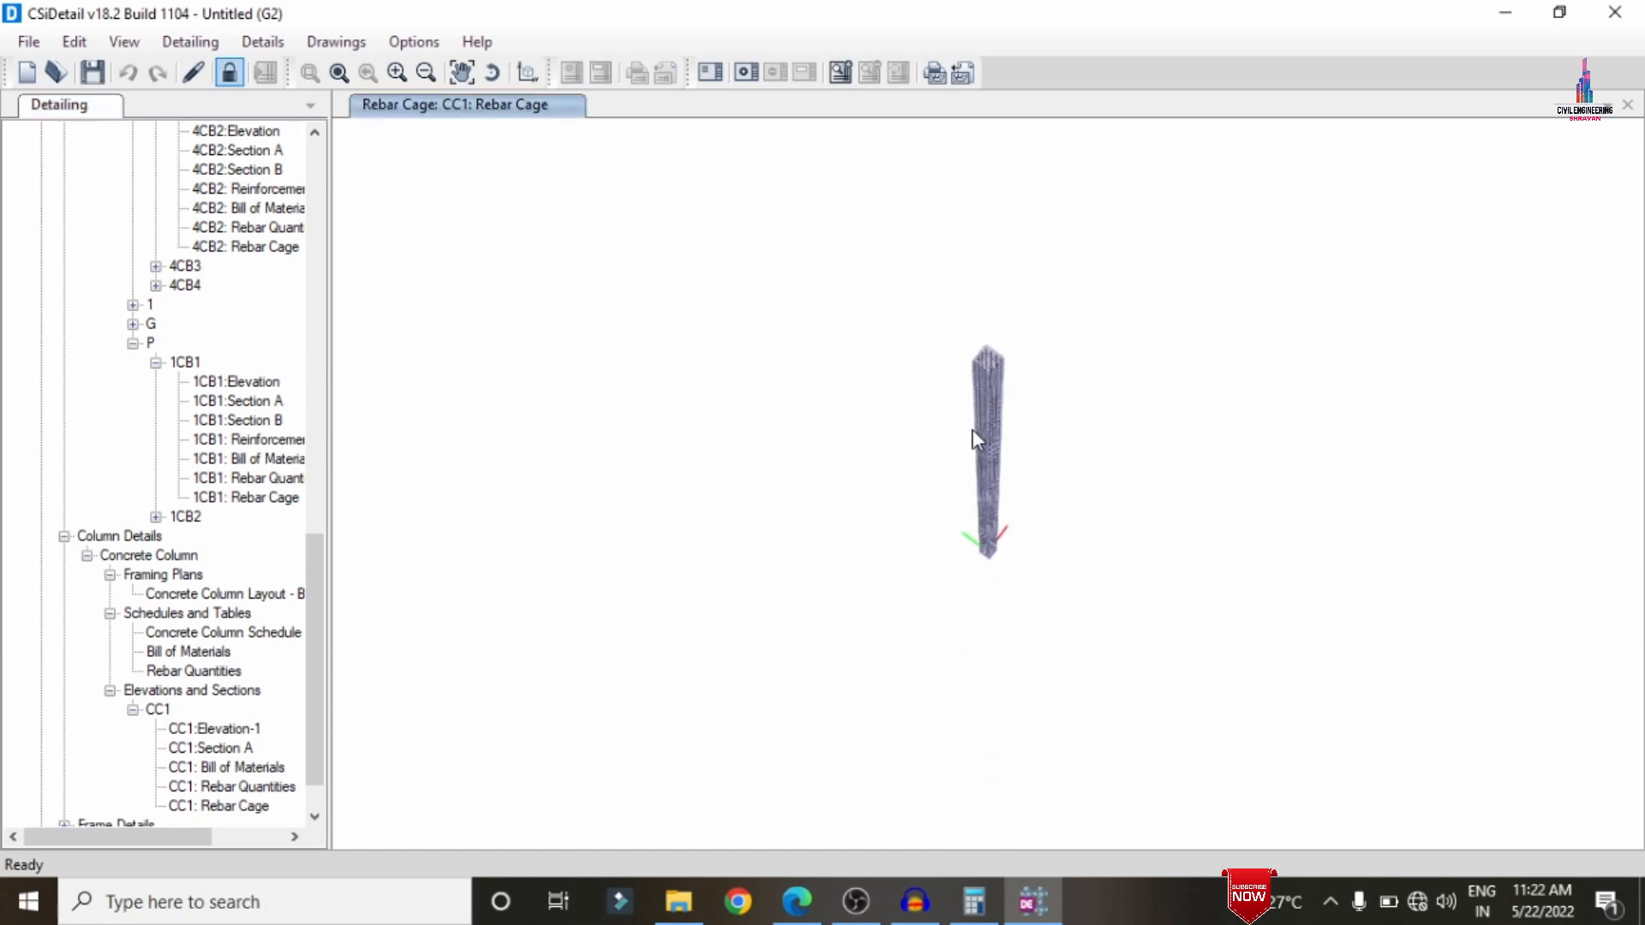
scroll(973, 431, up, 10)
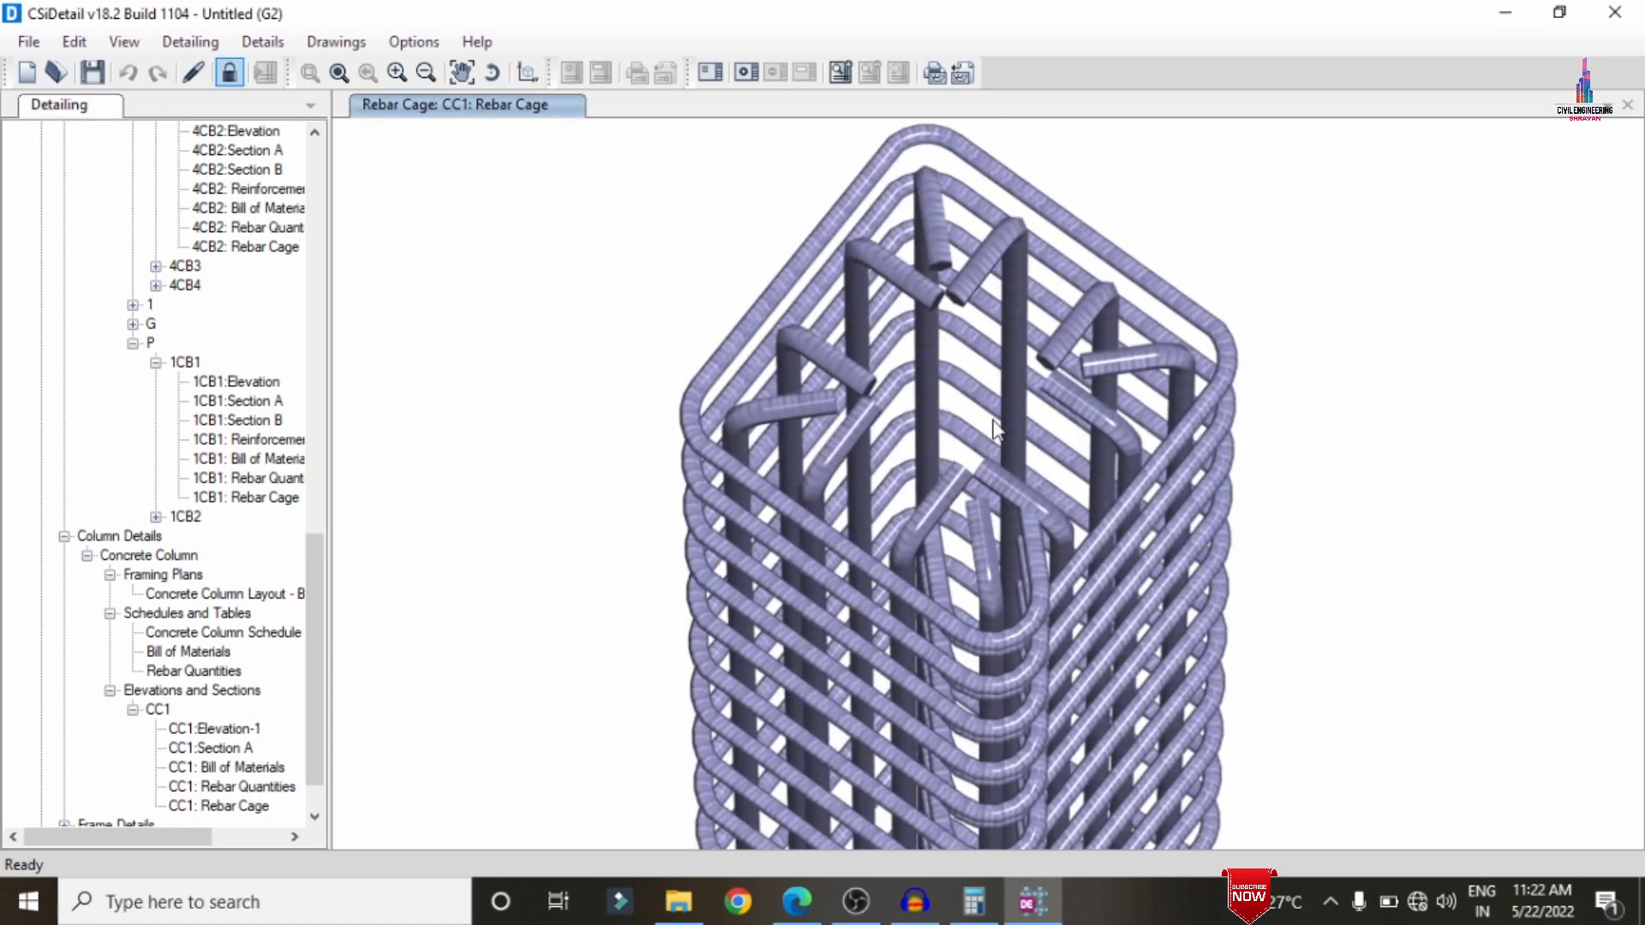
scroll(994, 428, up, 3)
drag(1255, 191, 1479, 70)
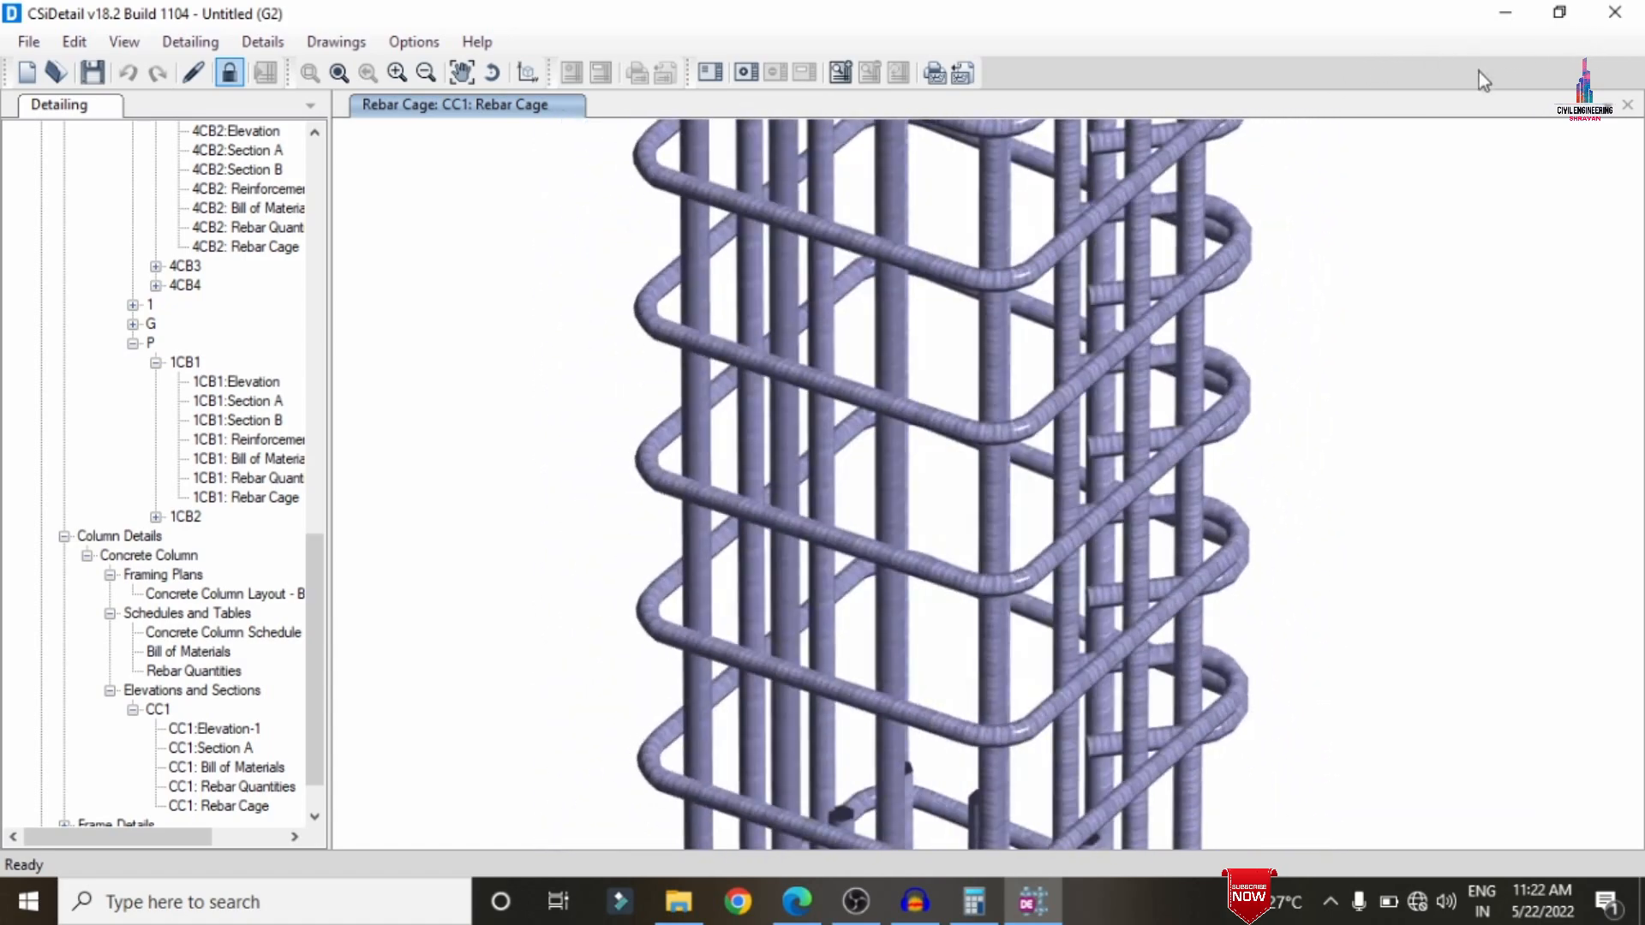
drag(916, 317, 1420, 336)
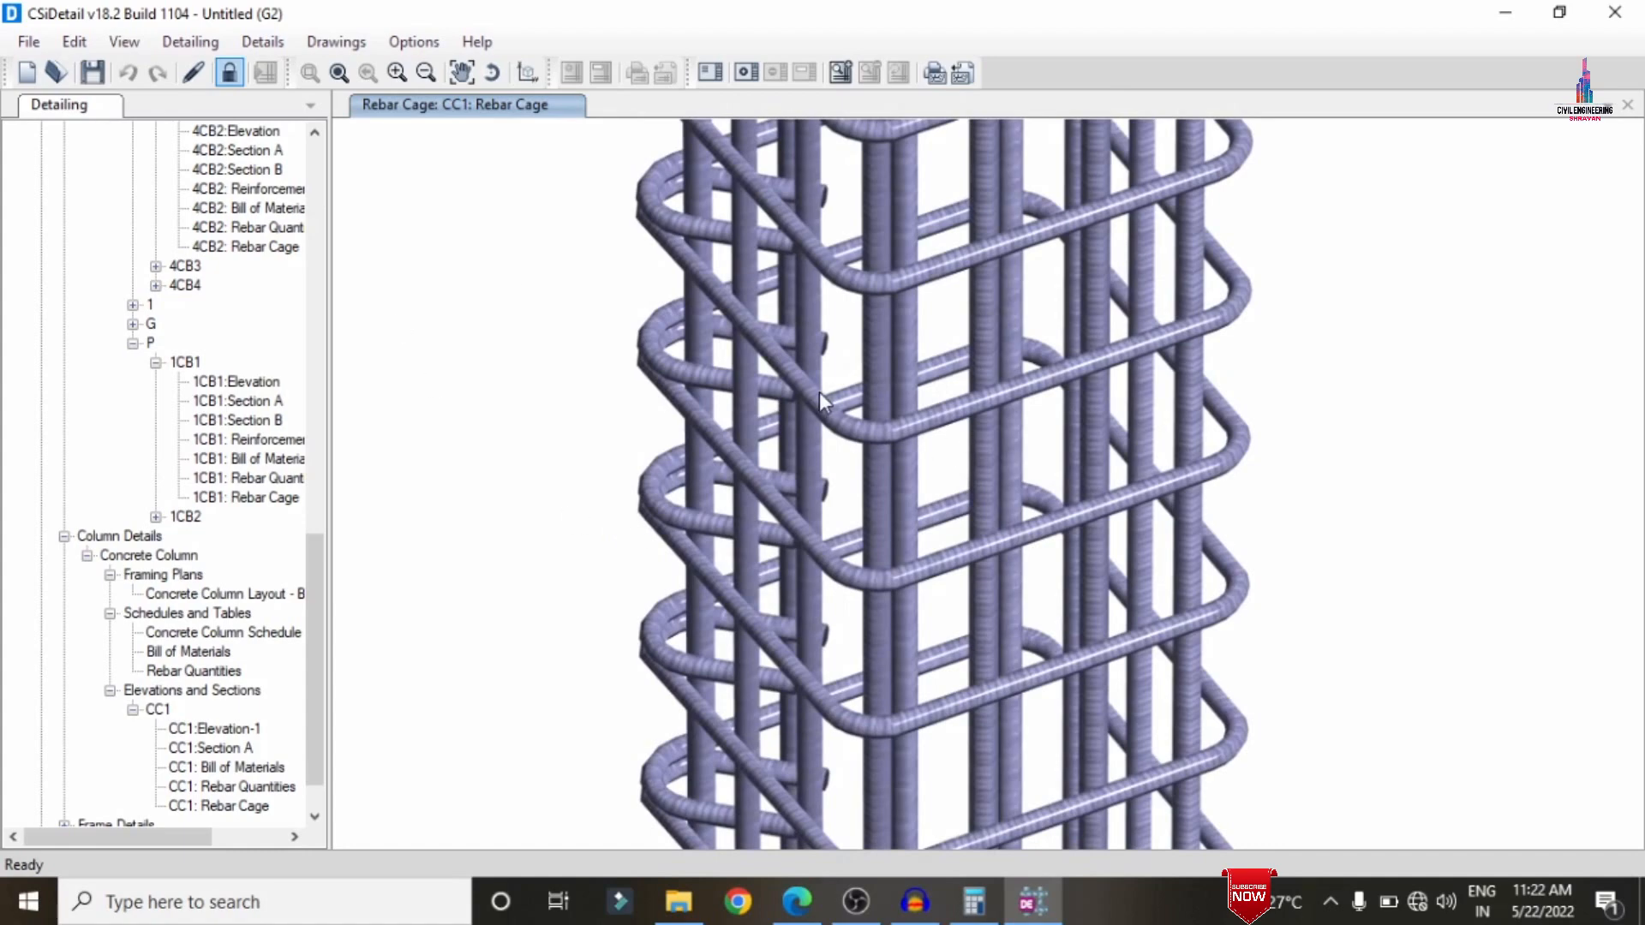
drag(819, 392, 1208, 395)
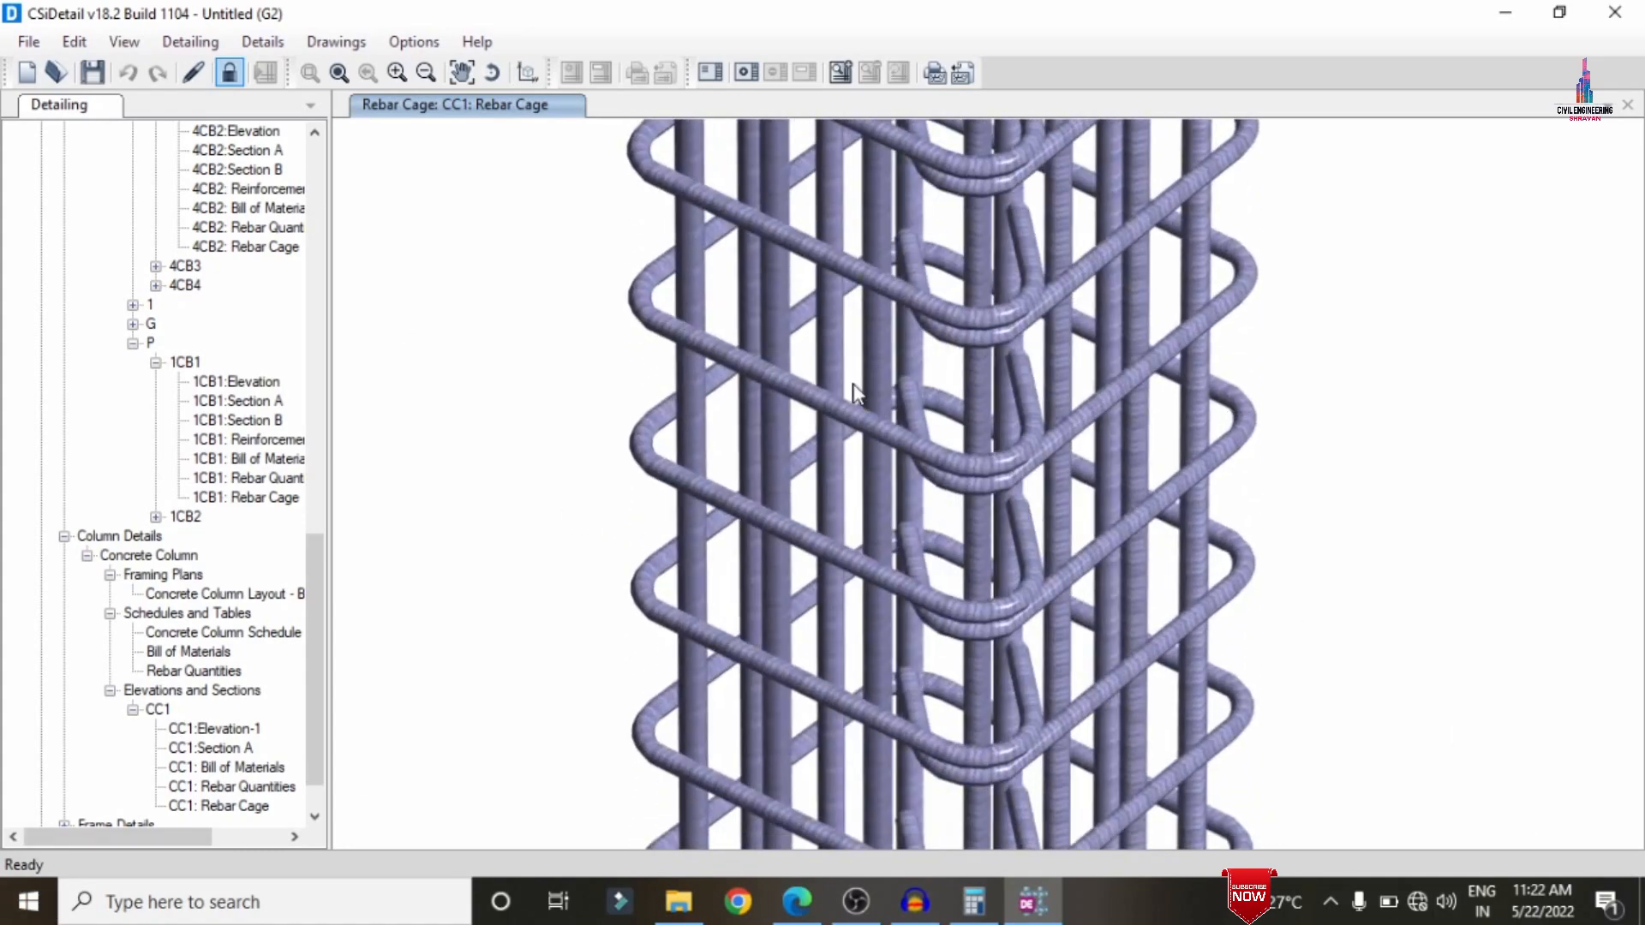
drag(850, 390, 1093, 803)
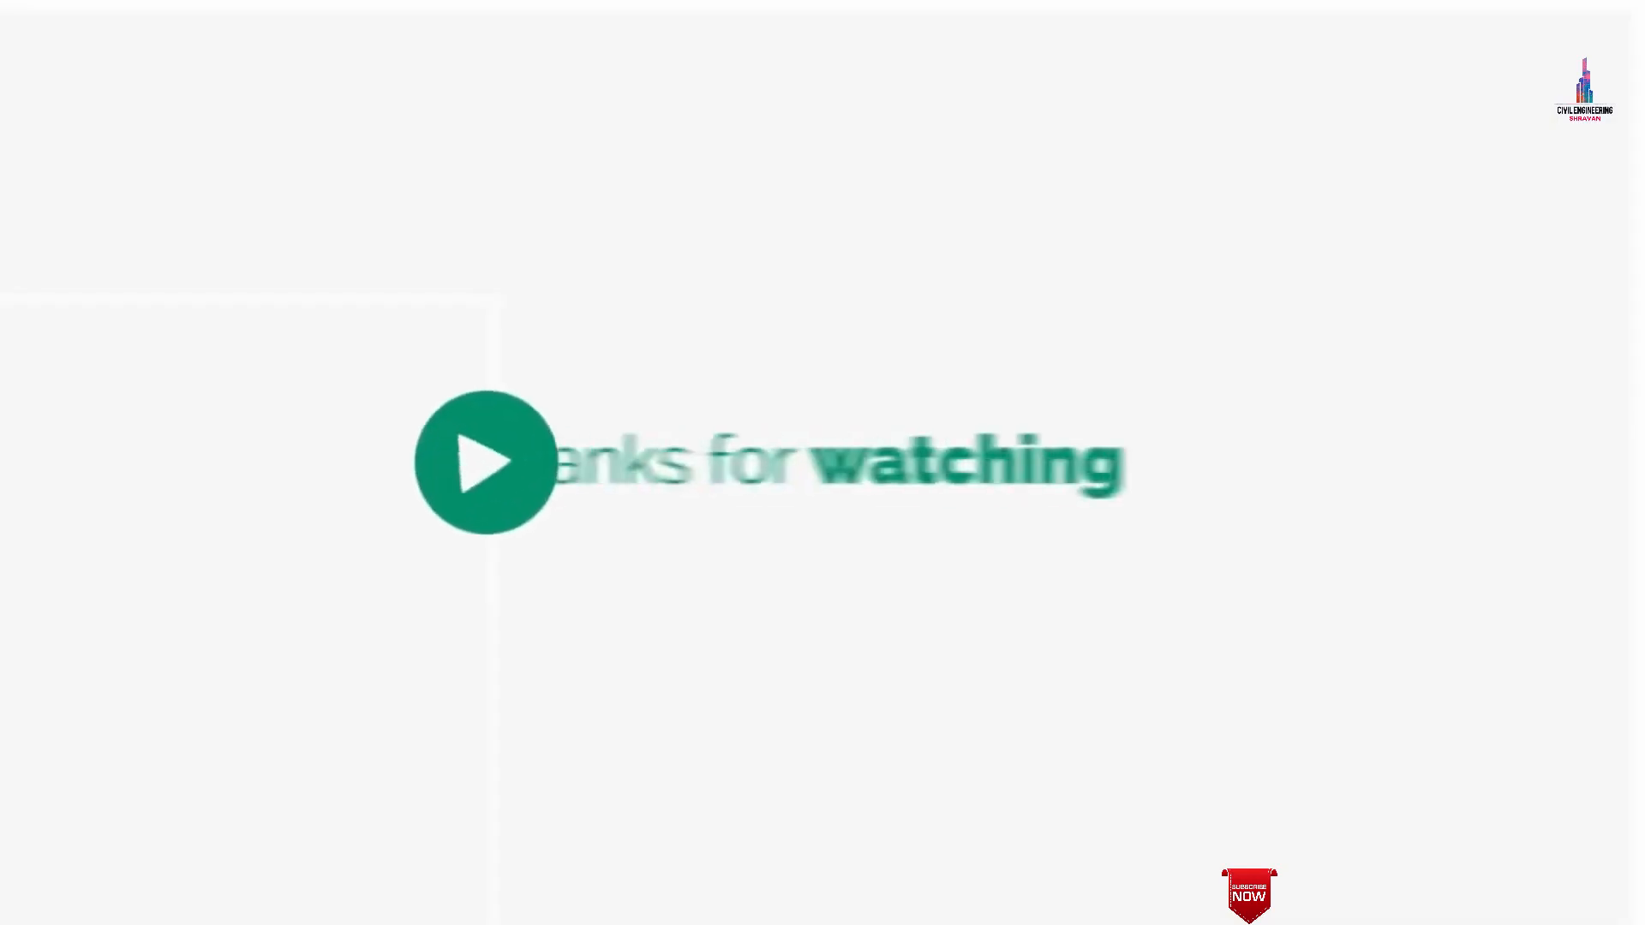